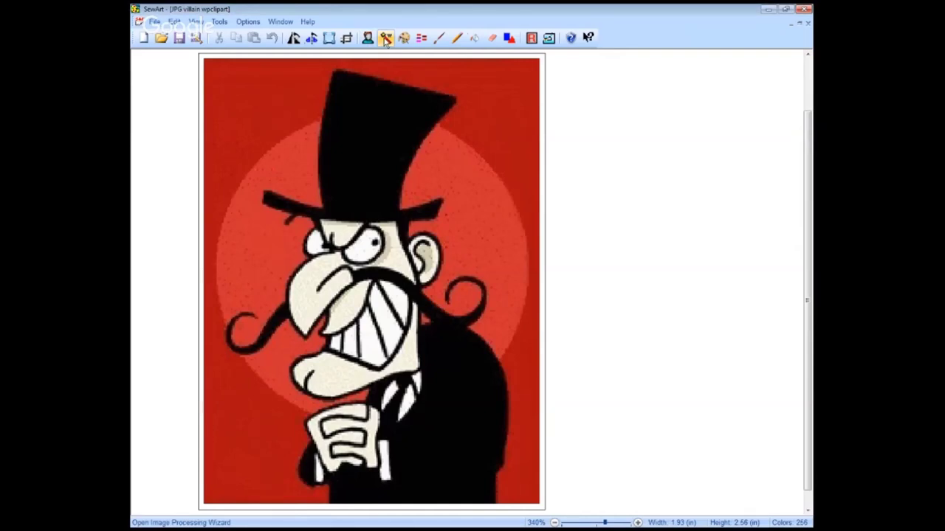
pyautogui.click(385, 40)
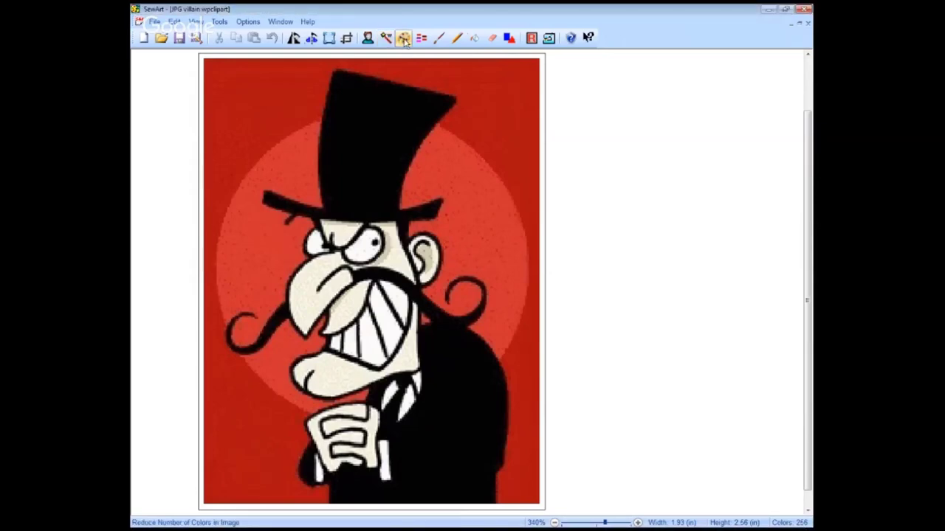
pyautogui.click(404, 38)
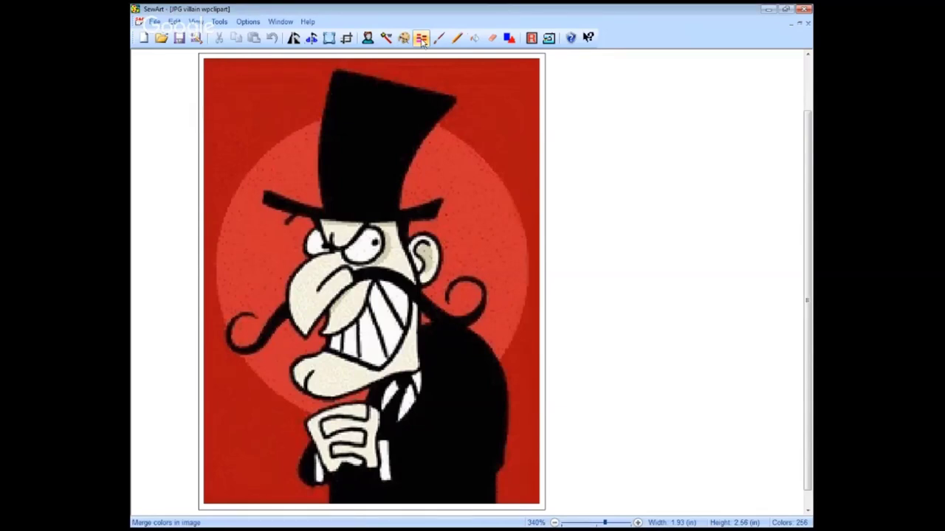
pyautogui.click(421, 39)
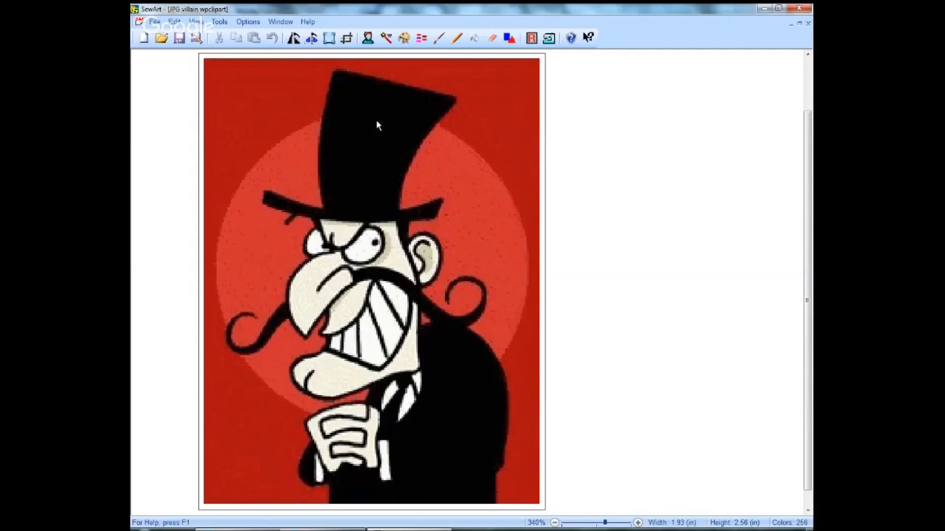
pyautogui.click(404, 38)
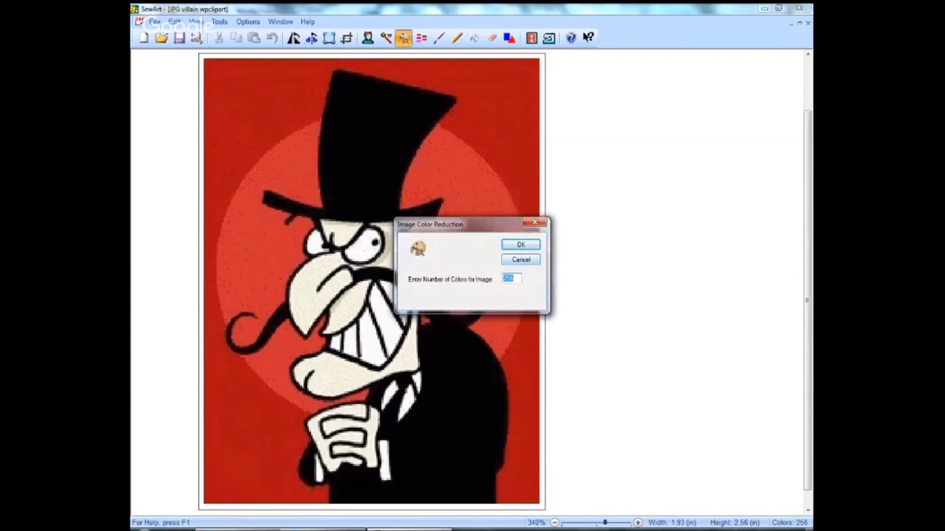
pyautogui.click(527, 259)
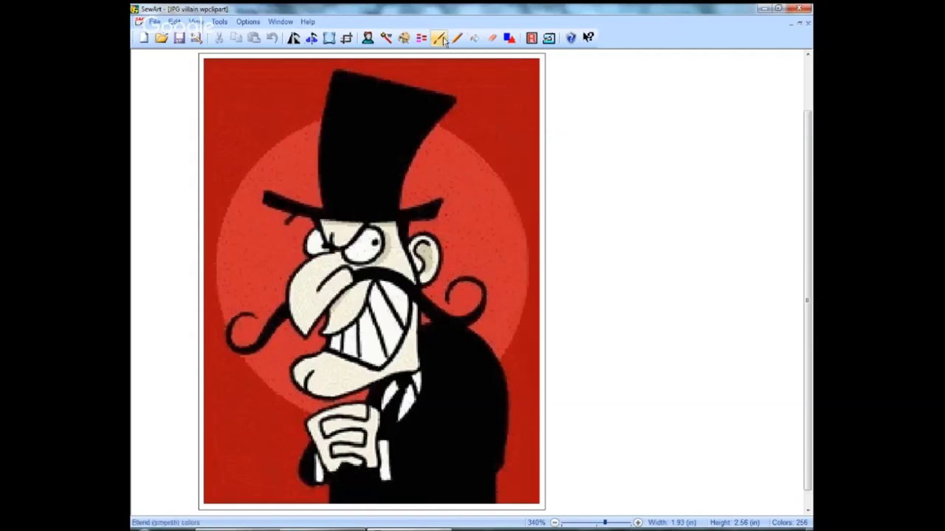
# Step: Posterize the villain image using a 50% despeckle level and 40% feature blending
pyautogui.click(368, 39)
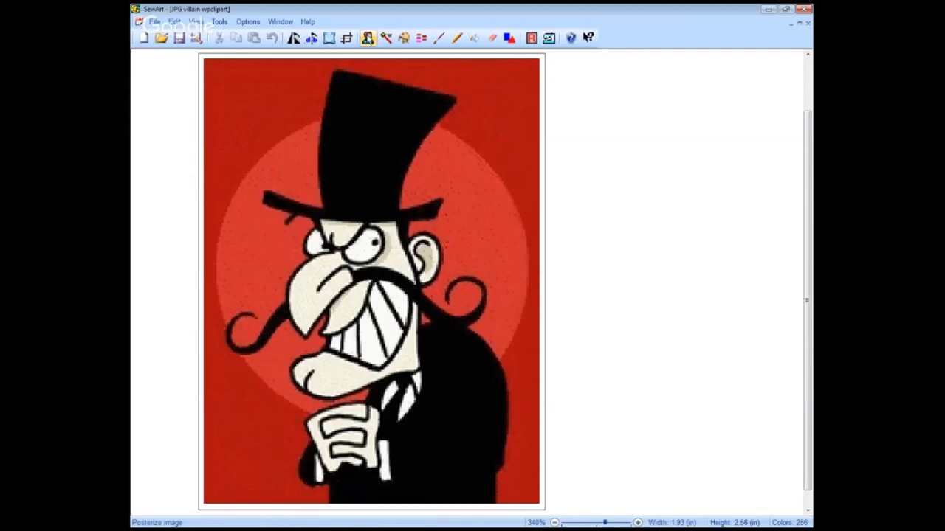
pyautogui.click(368, 37)
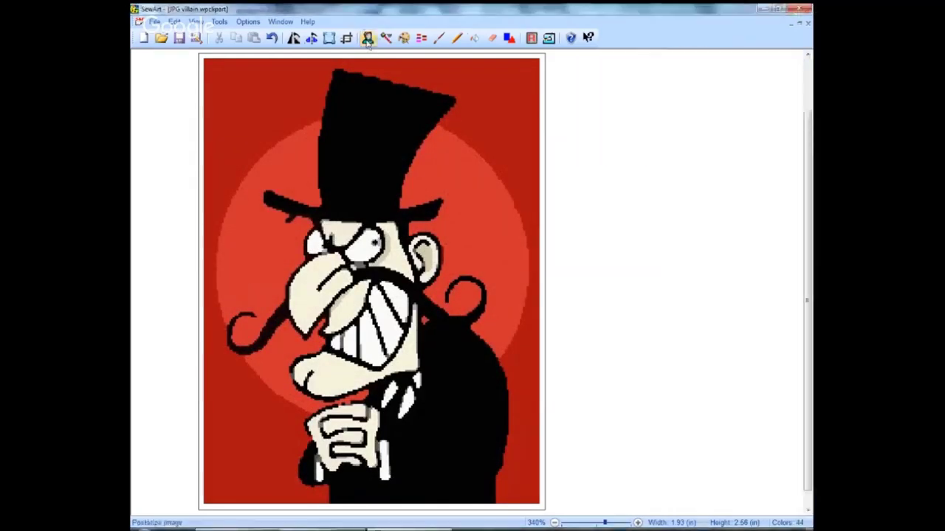
pyautogui.click(368, 38)
pyautogui.click(403, 38)
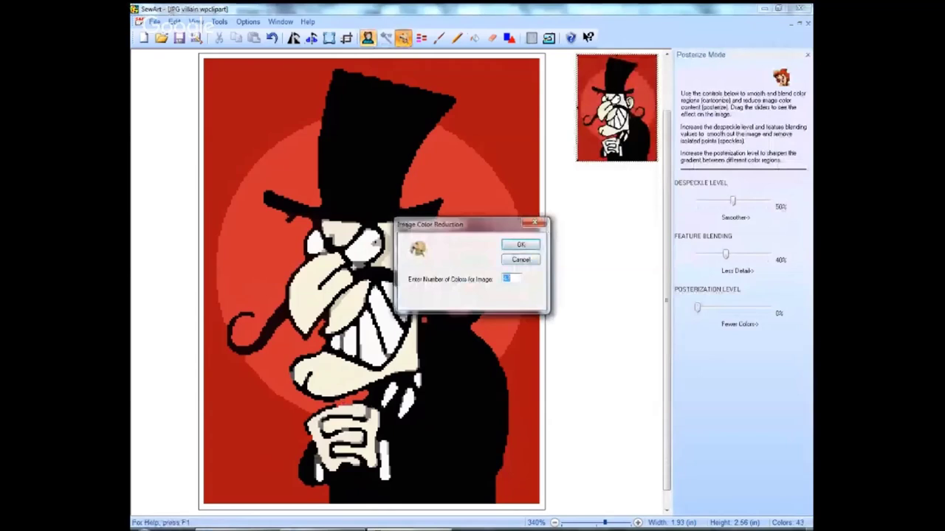
pyautogui.press('Escape')
pyautogui.click(369, 38)
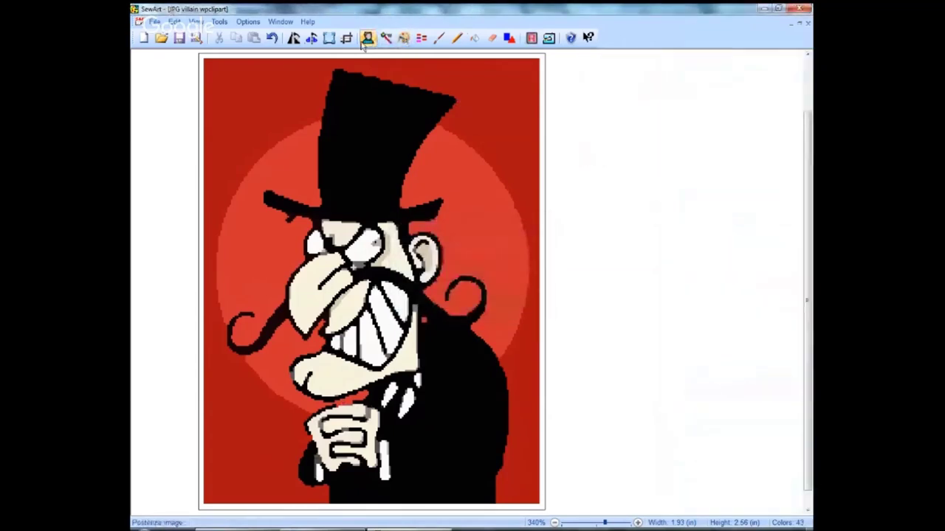
# Step: Set the Posterize despeckle level and feature blending to 0% and enlarge the preview thumbnail
pyautogui.click(367, 38)
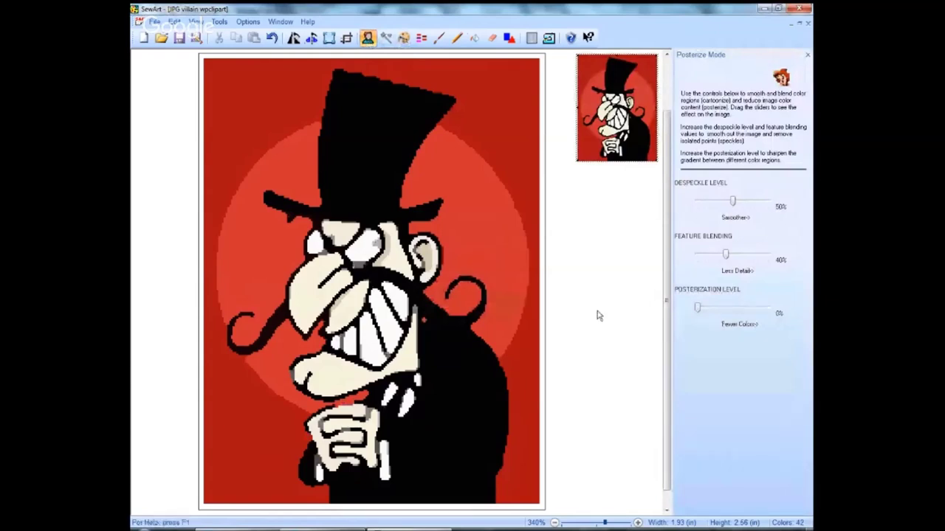
pyautogui.moveTo(725, 207); pyautogui.dragTo(697, 205)
pyautogui.moveTo(728, 255); pyautogui.dragTo(694, 262)
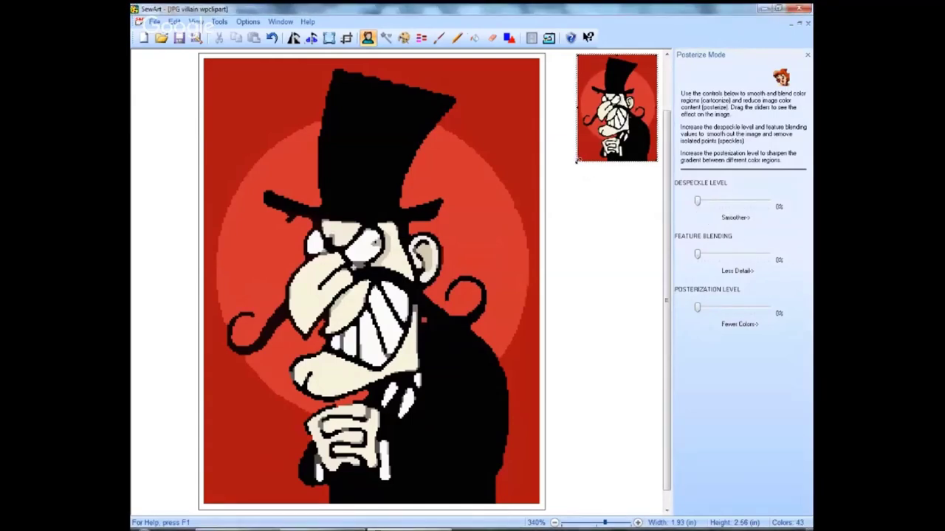
pyautogui.moveTo(578, 161); pyautogui.dragTo(472, 273)
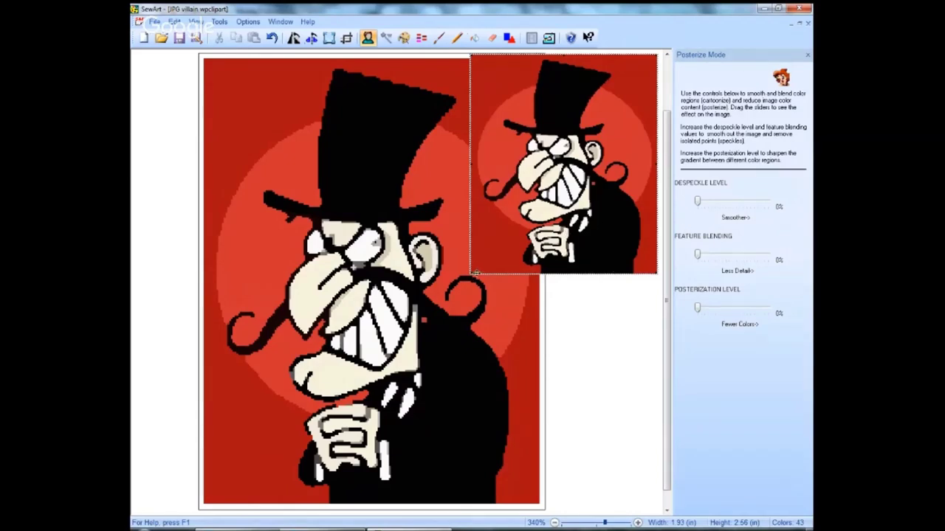
pyautogui.moveTo(470, 272); pyautogui.dragTo(468, 279)
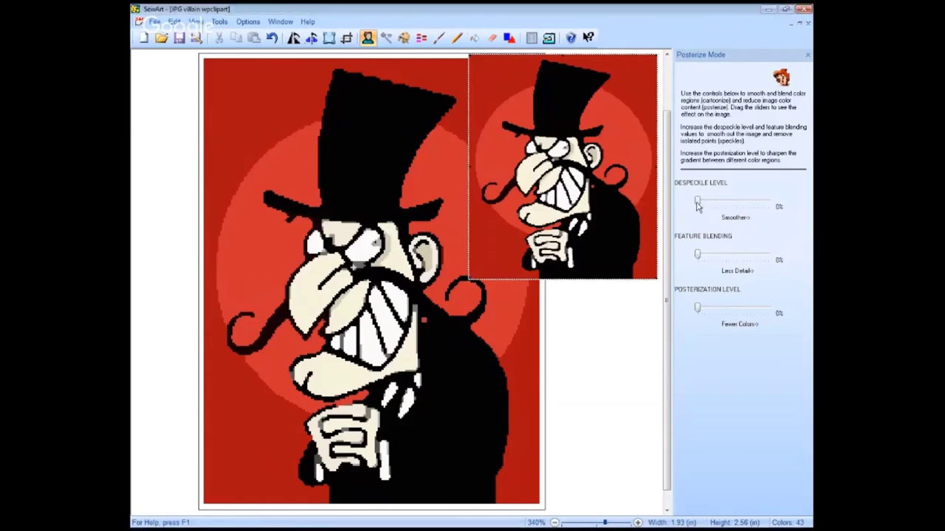
pyautogui.moveTo(698, 206); pyautogui.dragTo(697, 206)
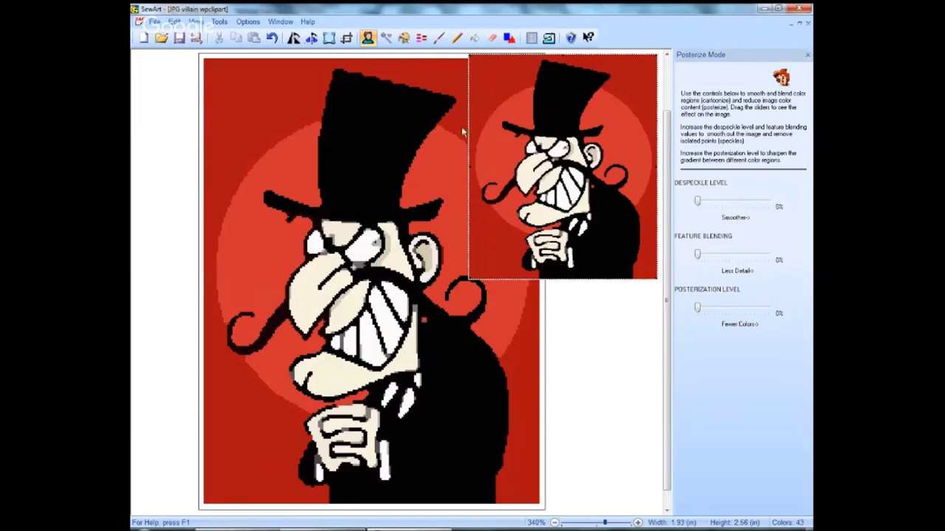
# Step: Leave Posterize mode and undo the posterization changes made to the image
pyautogui.click(368, 37)
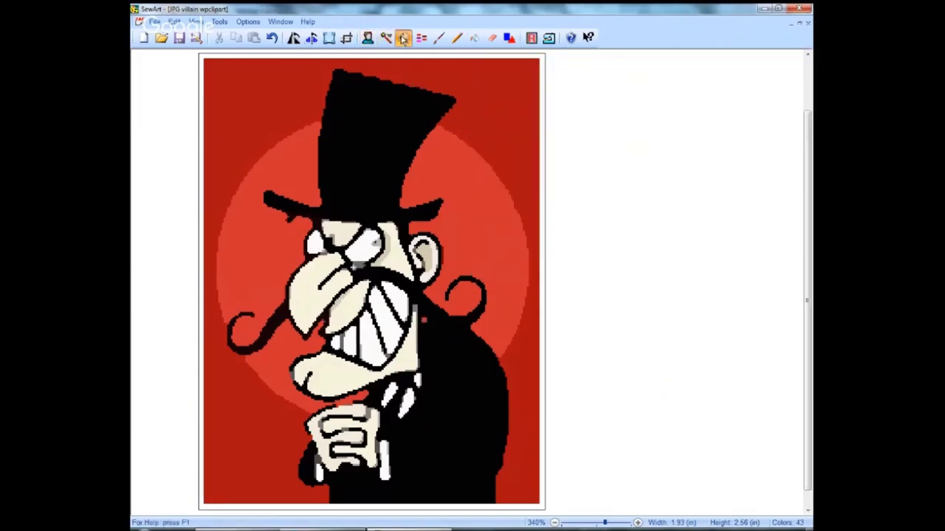
pyautogui.click(403, 37)
pyautogui.click(520, 259)
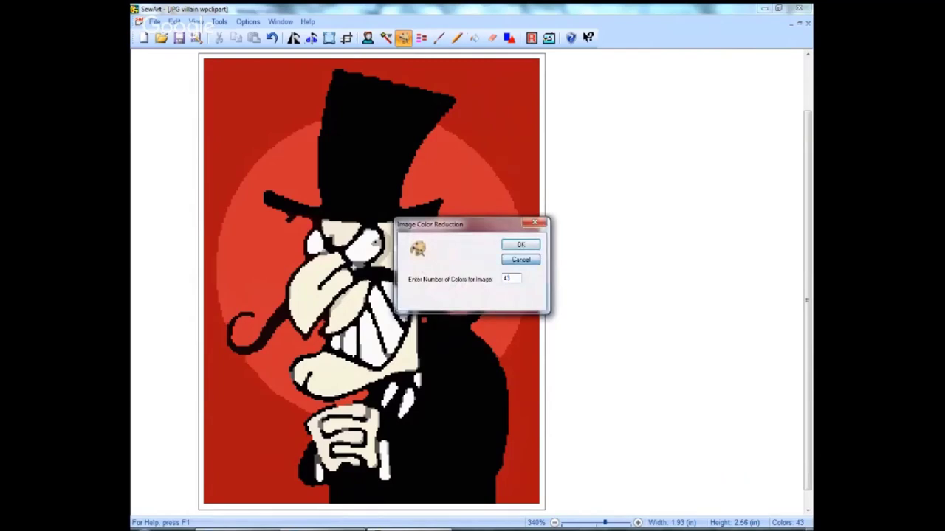
pyautogui.click(272, 39)
pyautogui.click(272, 38)
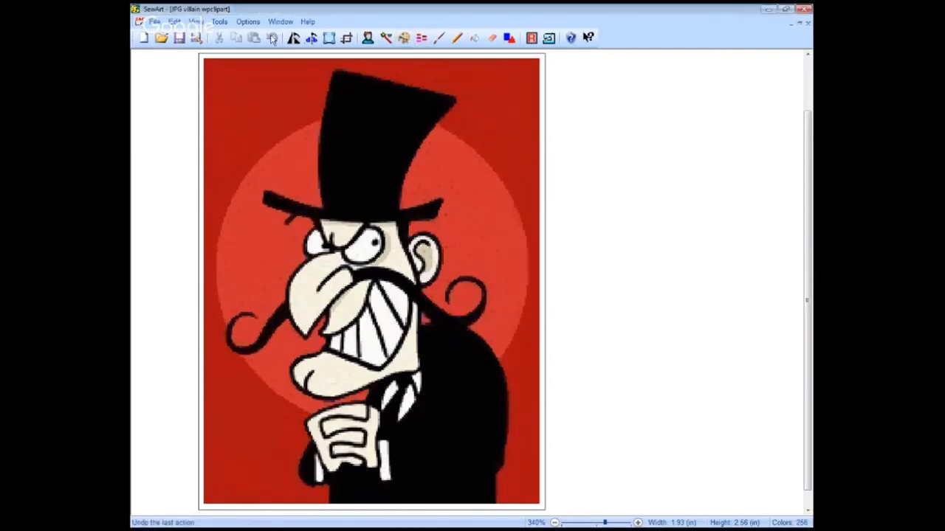
pyautogui.click(404, 40)
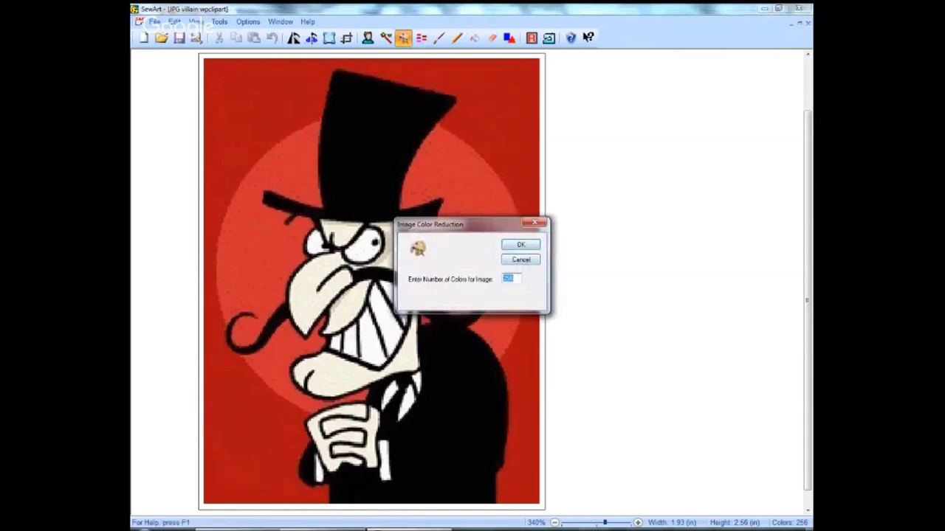
pyautogui.press('Escape')
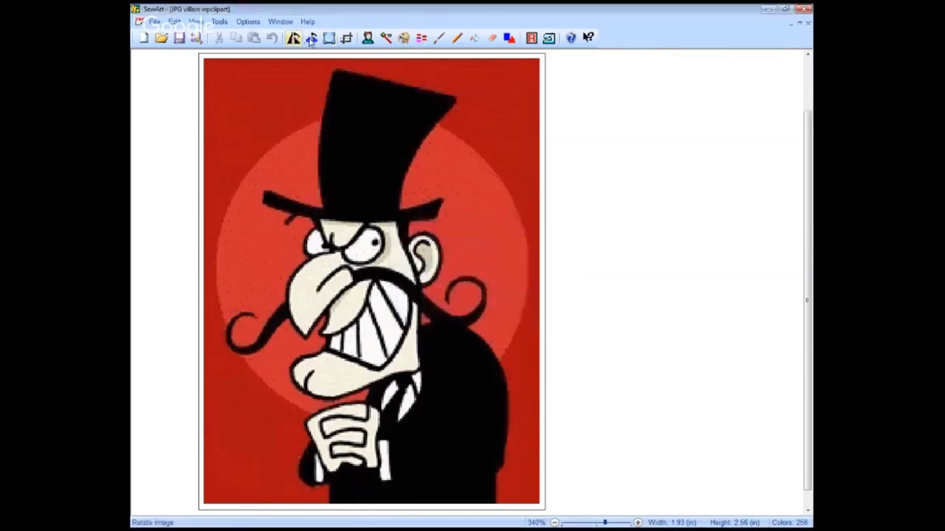
# Step: Enter Posterize mode with the original image and enlarge the preview thumbnail for comparison
pyautogui.click(368, 38)
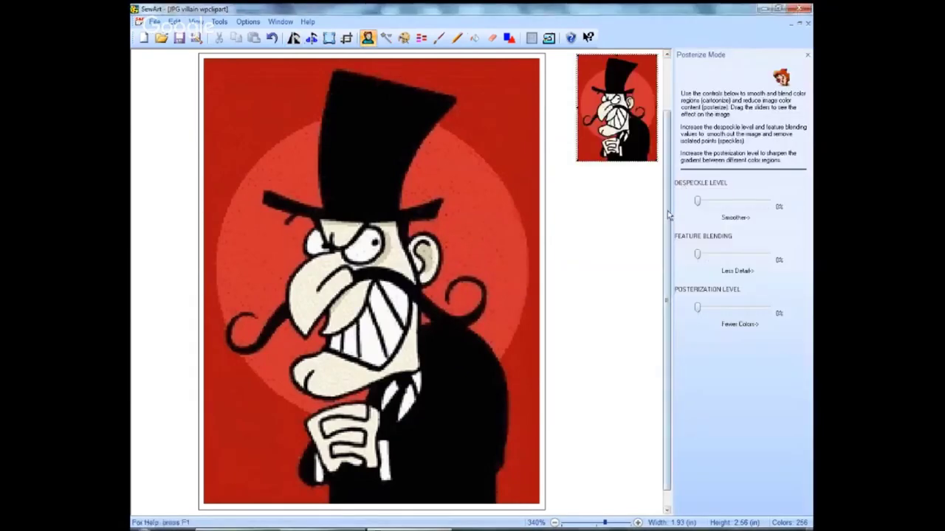
pyautogui.click(573, 166)
pyautogui.moveTo(573, 166); pyautogui.dragTo(494, 274)
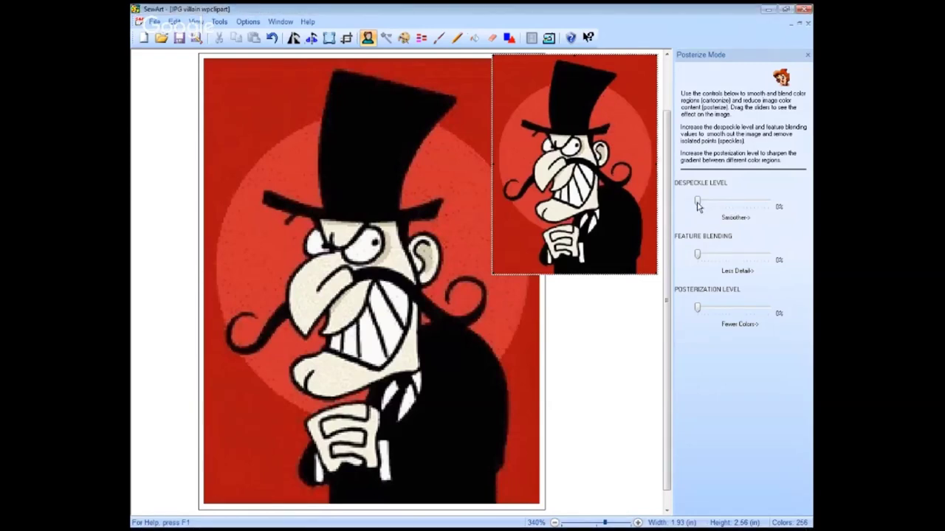
# Step: Try a 5% despeckle level on the image and return it to 0%
pyautogui.moveTo(698, 206); pyautogui.dragTo(702, 207)
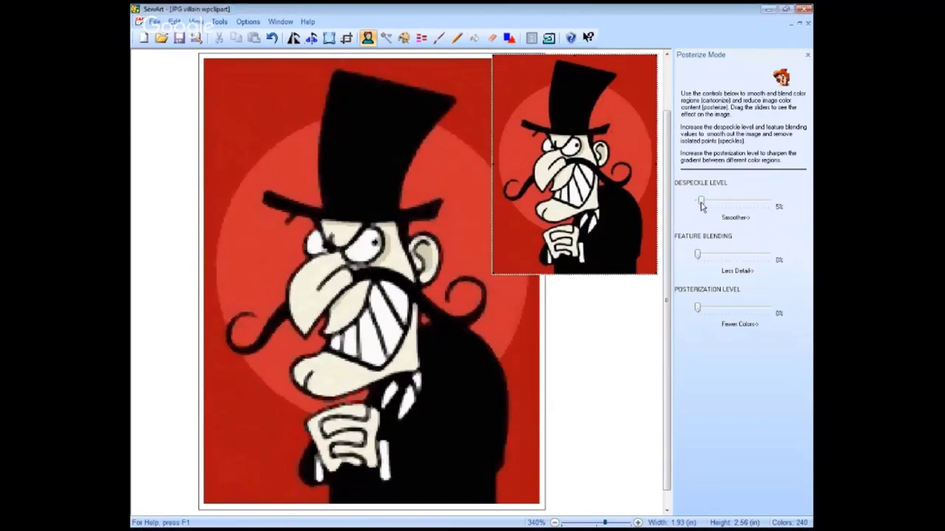
pyautogui.moveTo(701, 204); pyautogui.dragTo(692, 205)
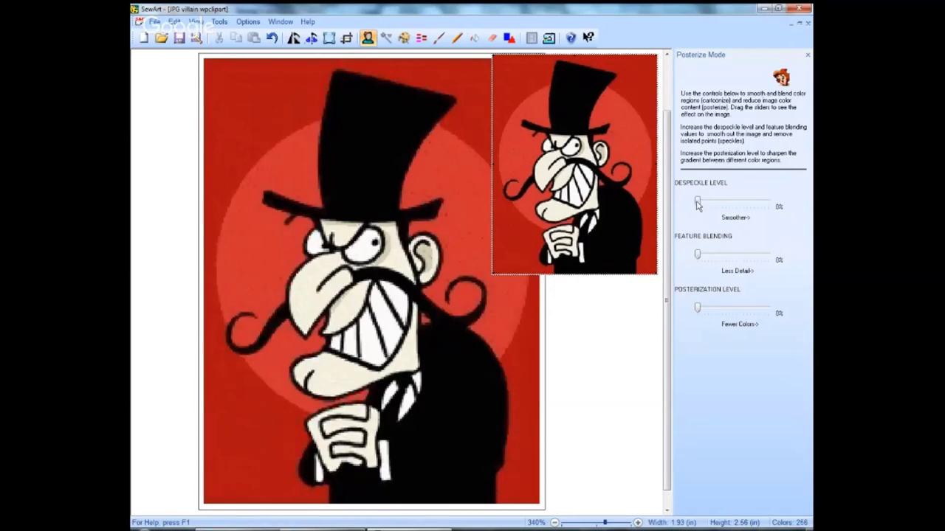
pyautogui.moveTo(699, 206); pyautogui.dragTo(702, 207)
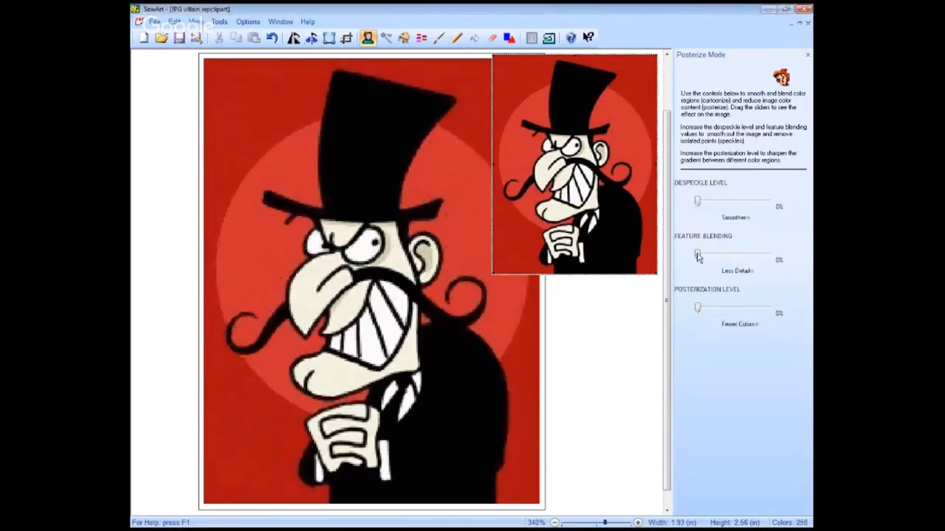
# Step: Try feature blending and posterization at 5% one at a time, resetting each to 0%, and exit Posterize mode
pyautogui.moveTo(698, 256); pyautogui.dragTo(702, 256)
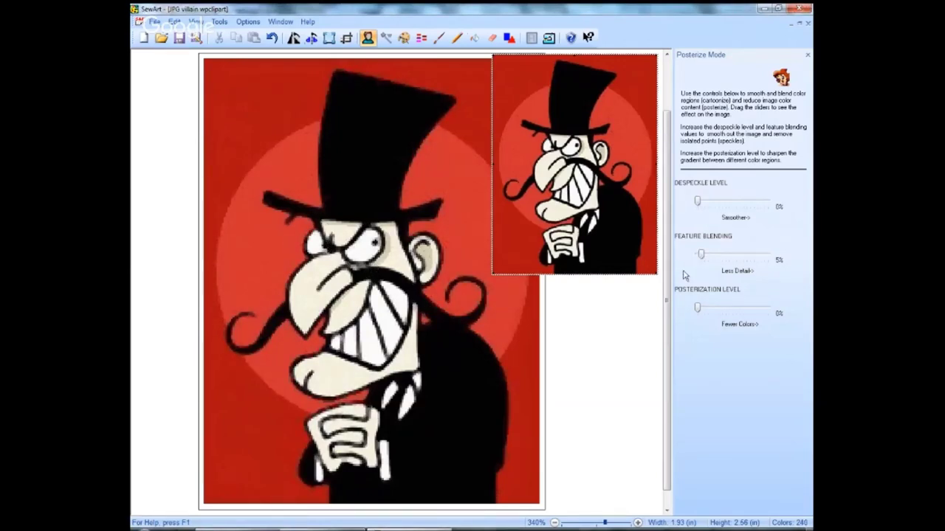
pyautogui.moveTo(701, 254); pyautogui.dragTo(697, 254)
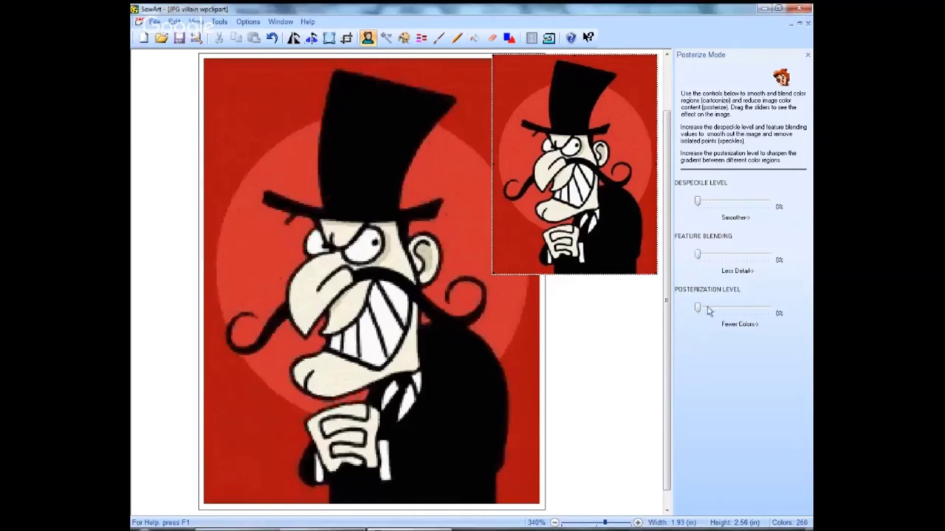
pyautogui.moveTo(697, 308); pyautogui.dragTo(700, 308)
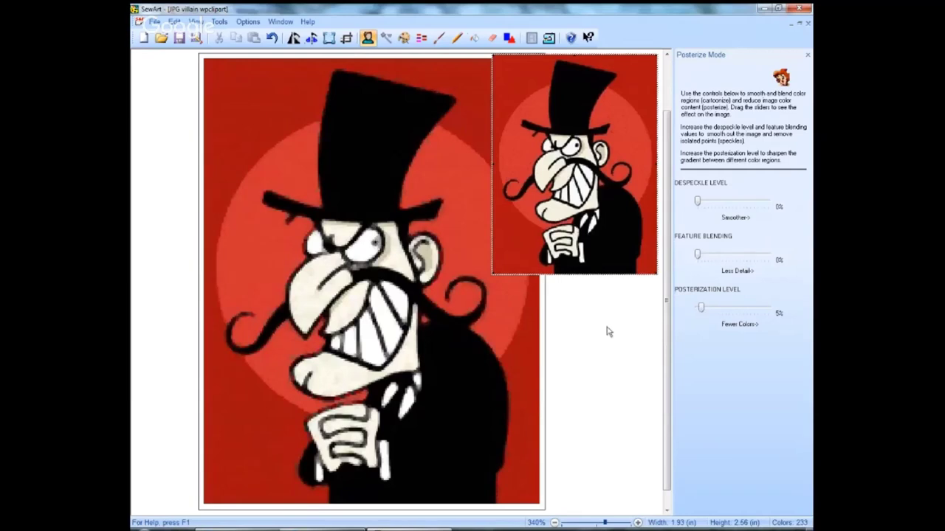
pyautogui.moveTo(702, 310); pyautogui.dragTo(690, 310)
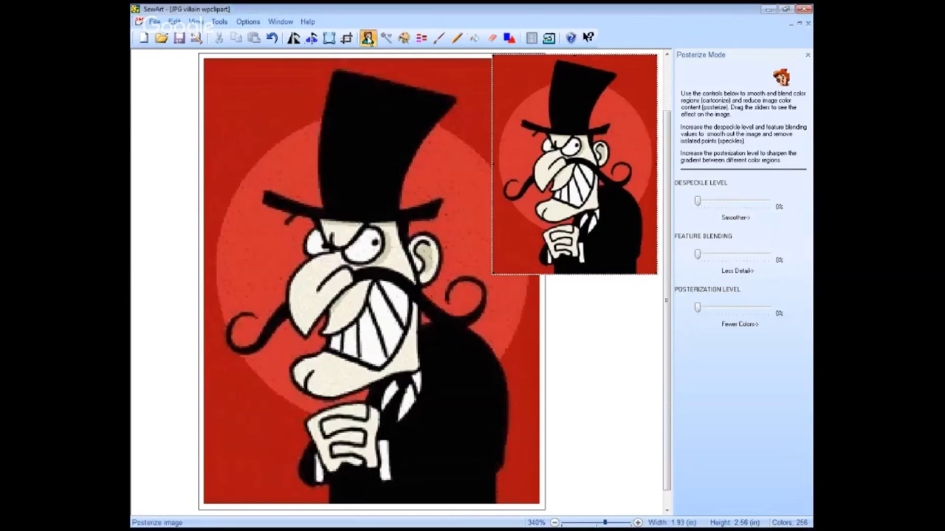
pyautogui.click(368, 37)
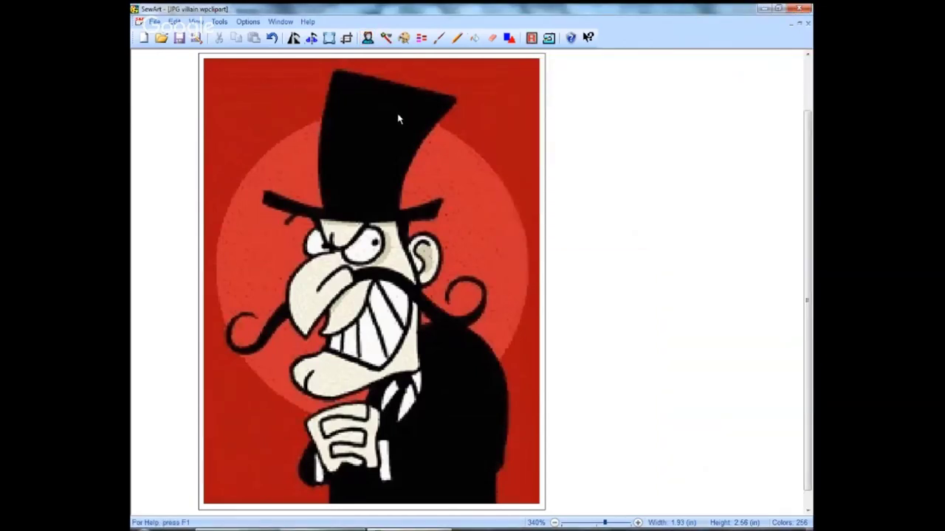
# Step: Reduce the number of colors in the image to about 67 with Image Color Reduction
pyautogui.click(405, 38)
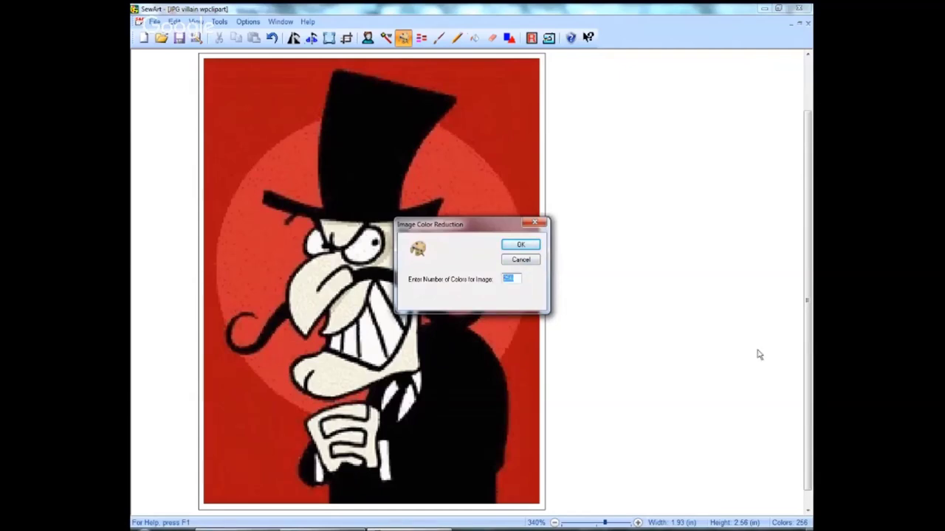
pyautogui.write('7')
pyautogui.click(516, 248)
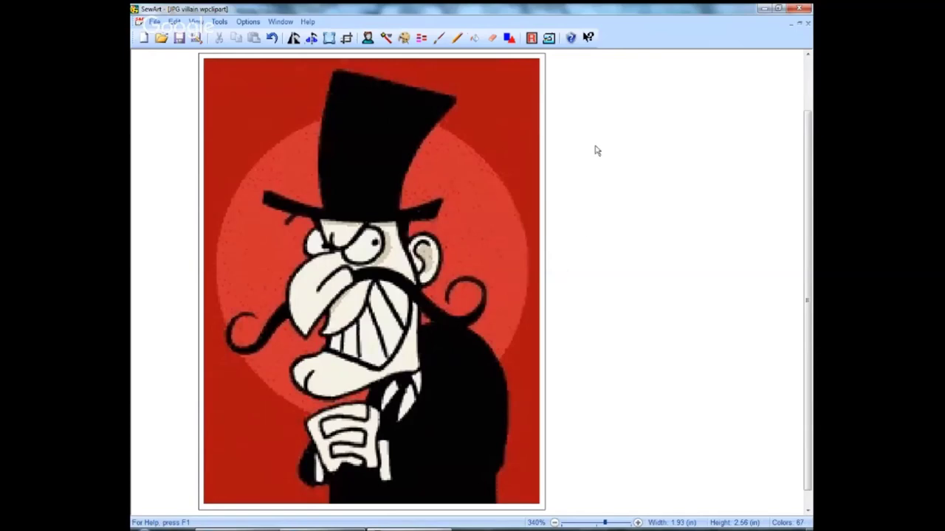
# Step: Reduce the image further by setting its number of colors to 60
pyautogui.click(406, 39)
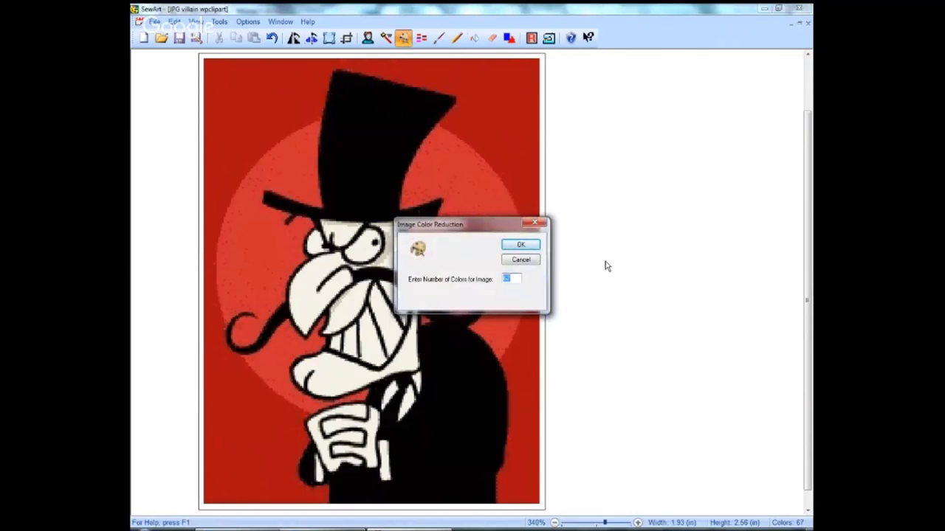
pyautogui.write('60')
pyautogui.press('Return')
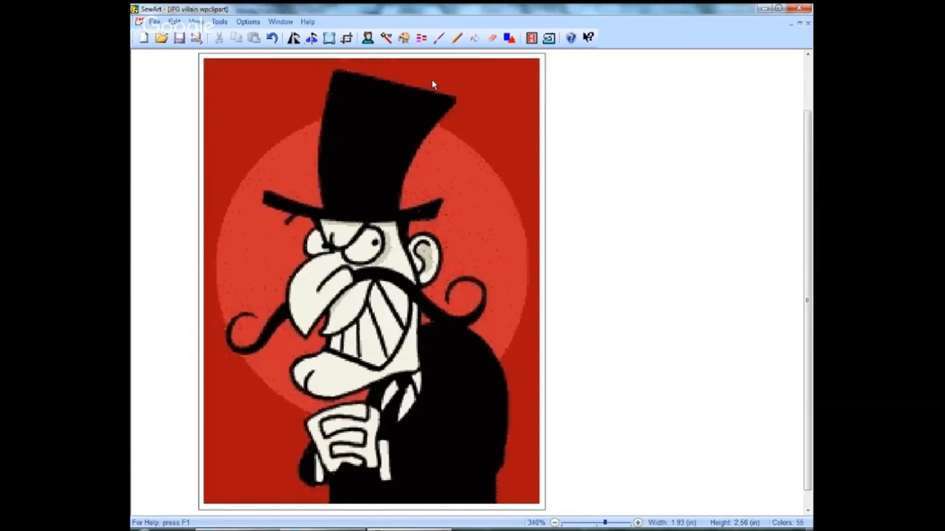
# Step: Run another color reduction on the image with the number of colors set to 50
pyautogui.click(404, 39)
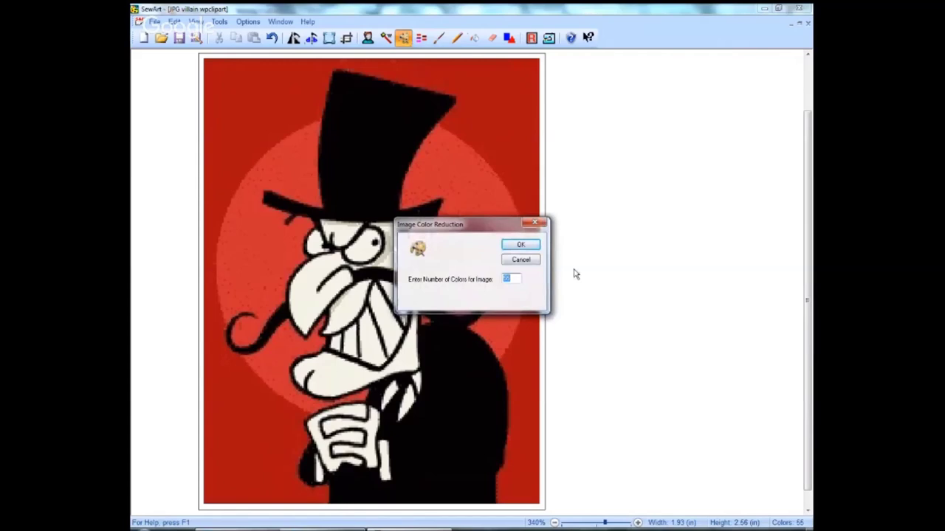
pyautogui.write('50')
pyautogui.press('Return')
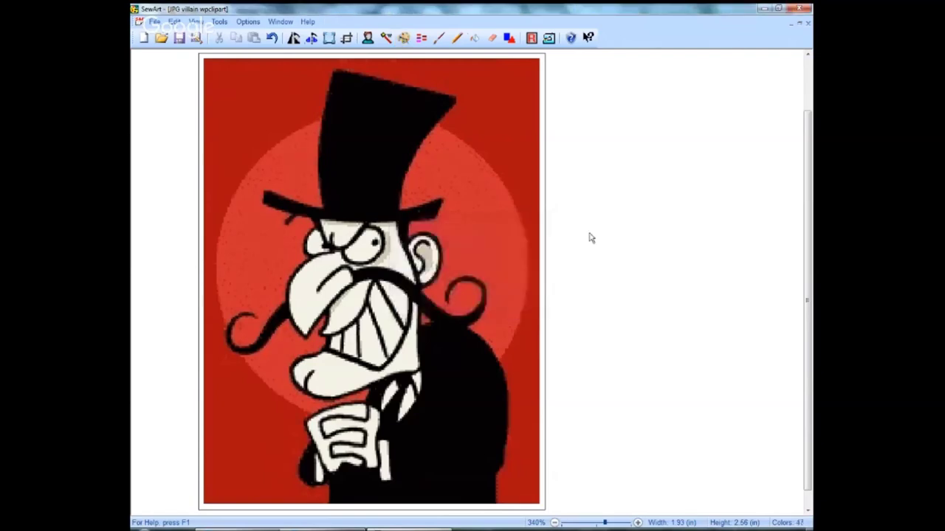
# Step: Reduce the image further by setting its number of colors to 40
pyautogui.click(404, 39)
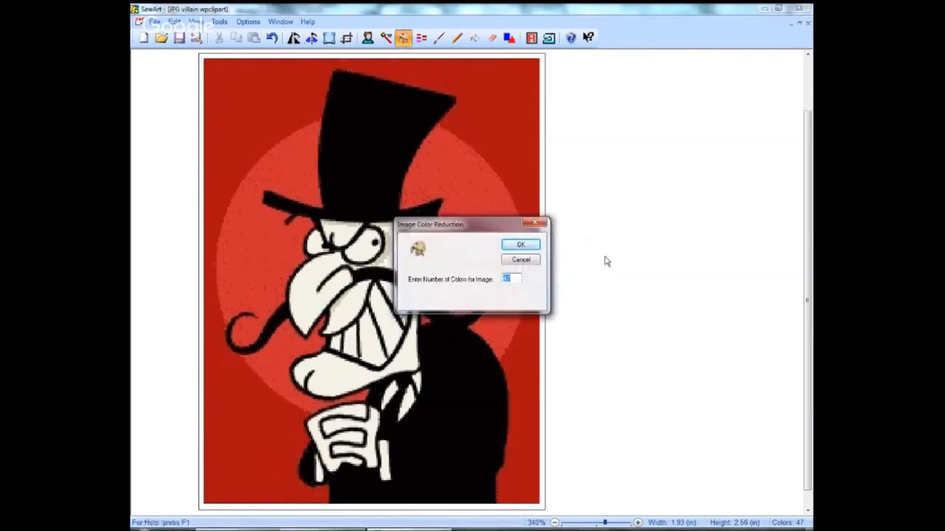
pyautogui.write('4')
pyautogui.press('Return')
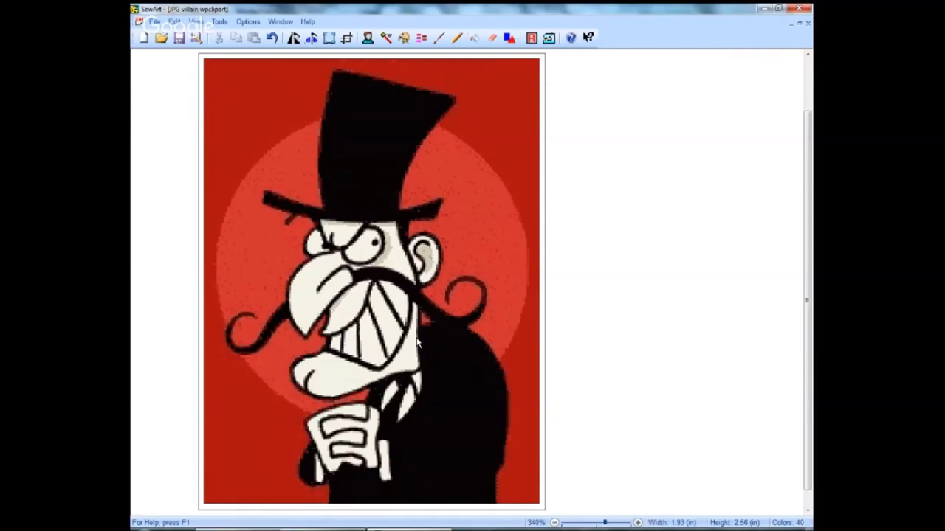
# Step: Run another color reduction on the image with the number of colors set to 30
pyautogui.click(403, 37)
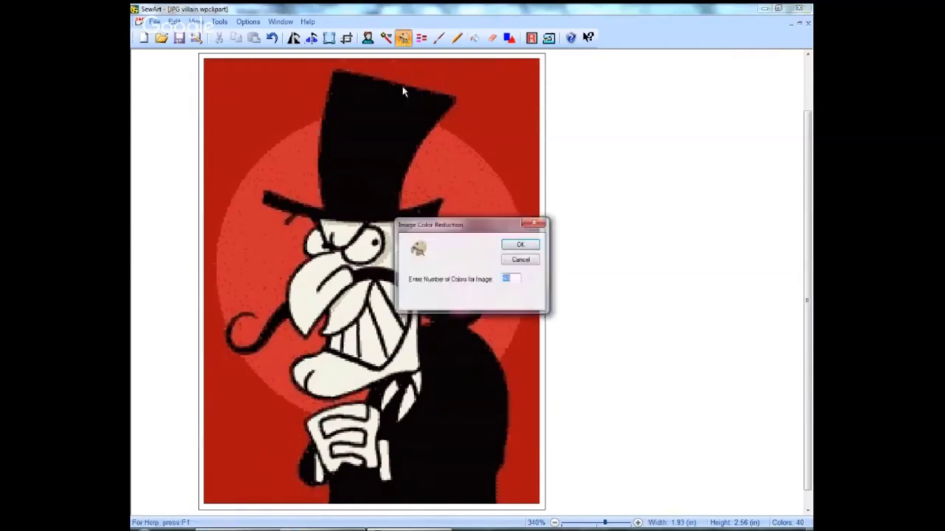
pyautogui.write('30')
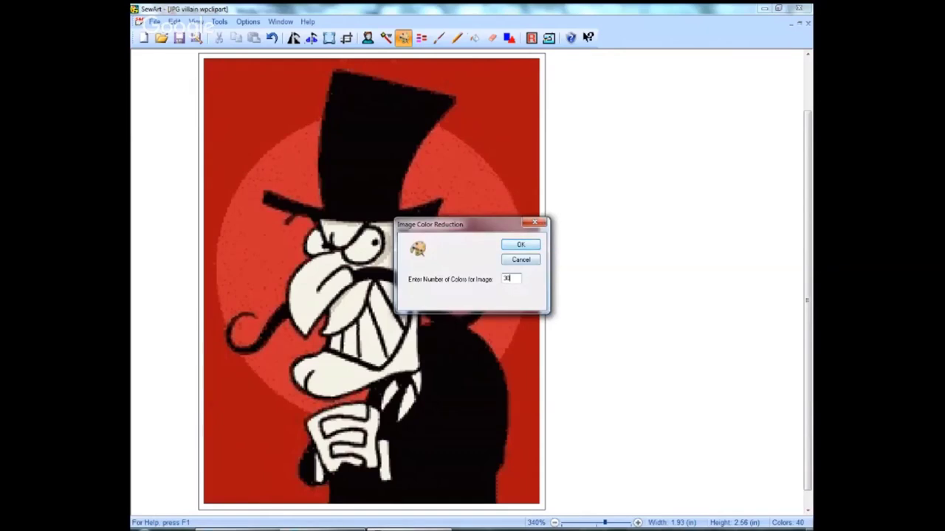
pyautogui.click(520, 244)
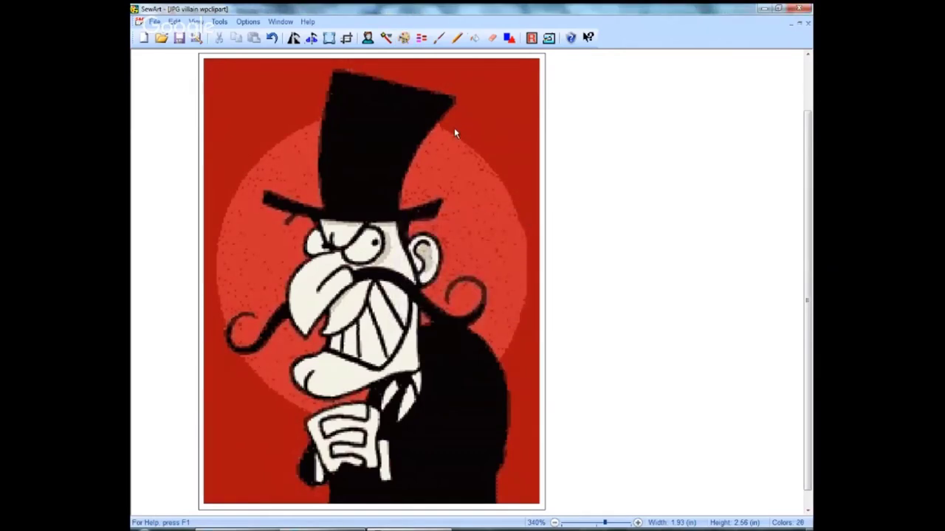
# Step: Reduce the image again by setting its number of colors to 20
pyautogui.click(404, 38)
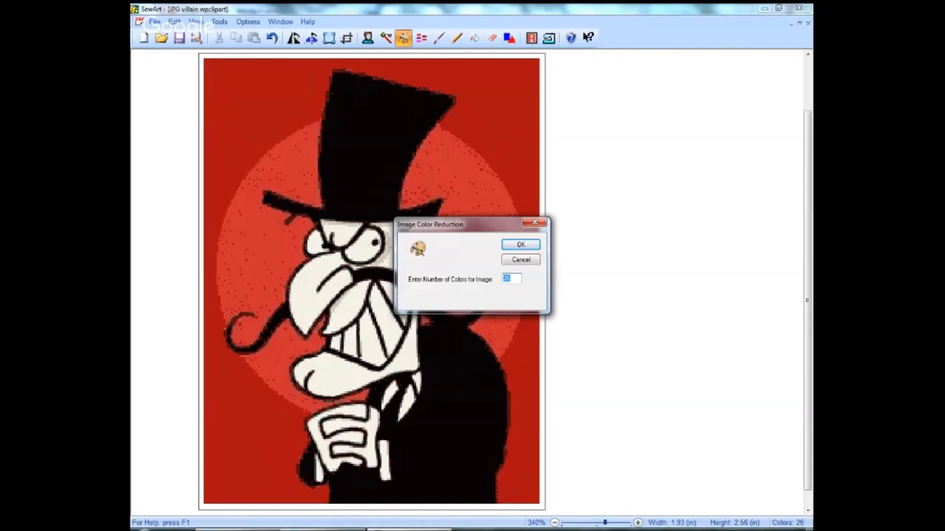
pyautogui.write('20')
pyautogui.click(521, 244)
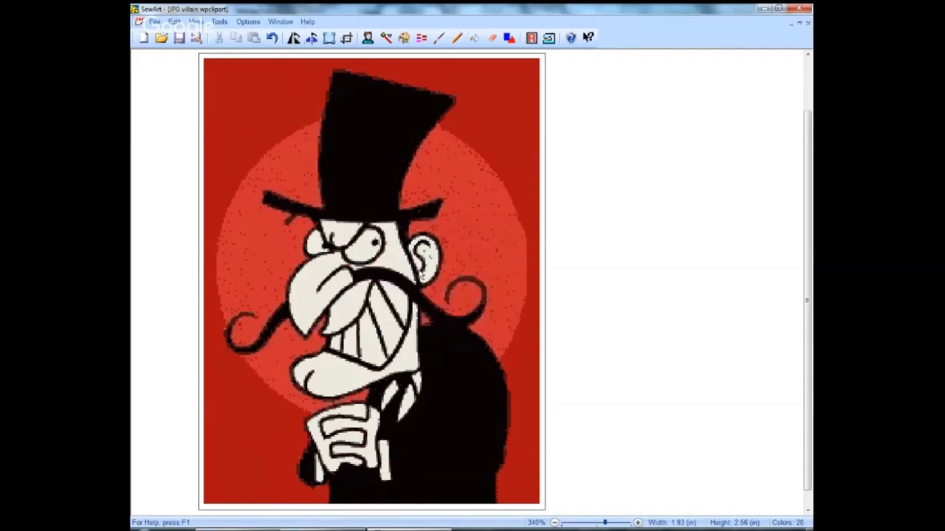
pyautogui.click(403, 39)
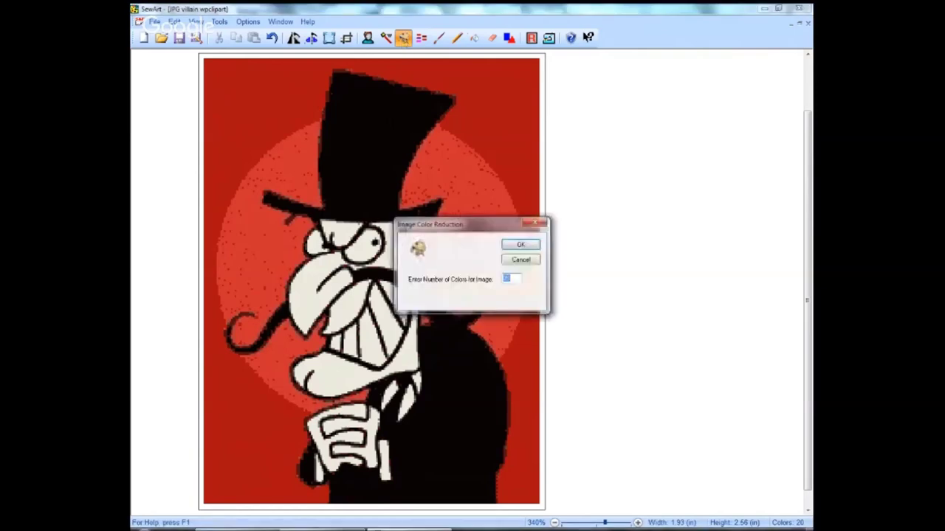
pyautogui.write('30')
pyautogui.press('Return')
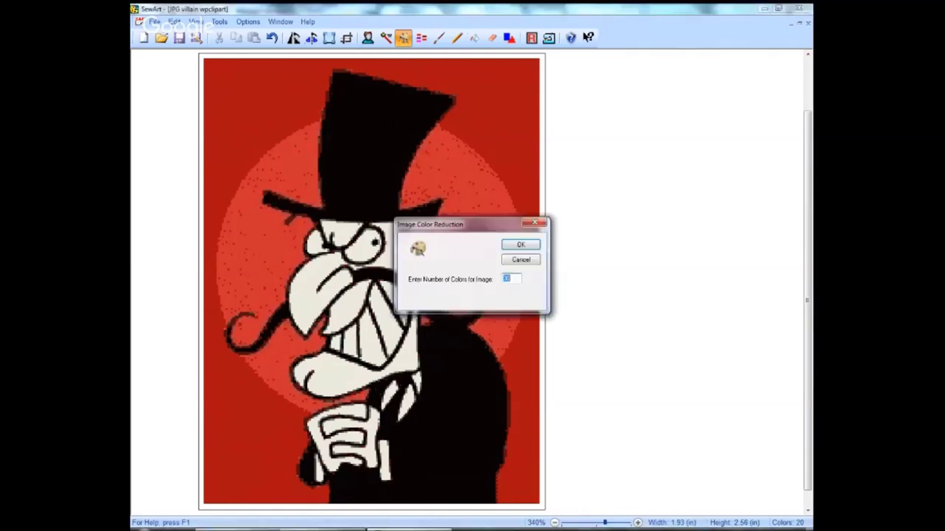
pyautogui.press('Escape')
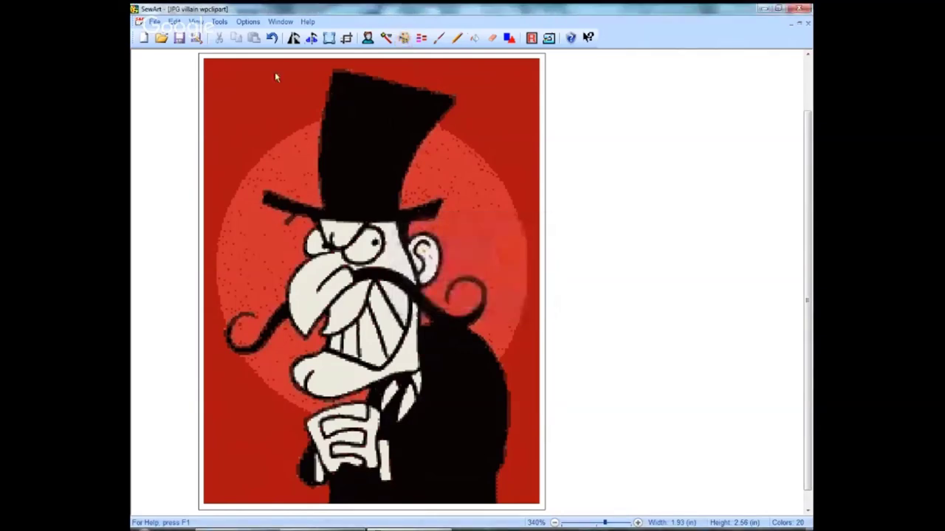
# Step: Undo the color reductions to 20 and 30 colors, going back to the 40-color image
pyautogui.click(273, 40)
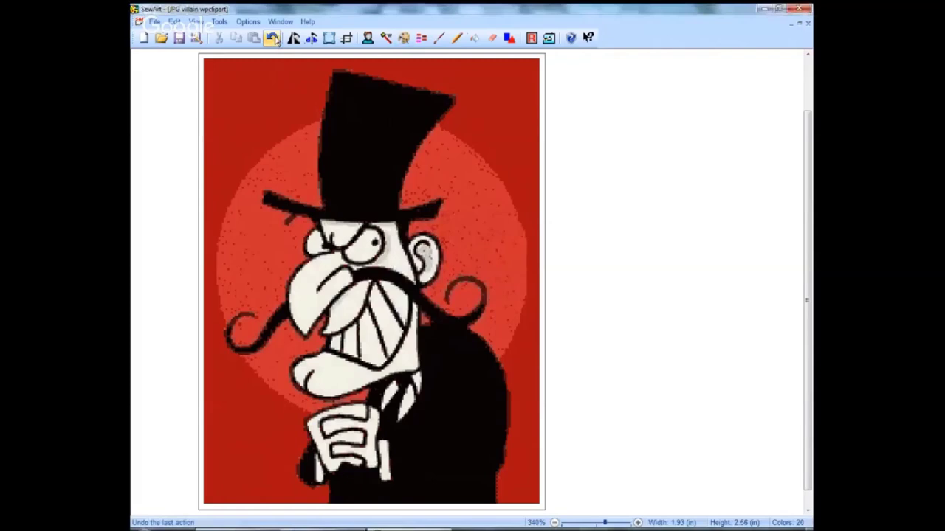
pyautogui.click(405, 39)
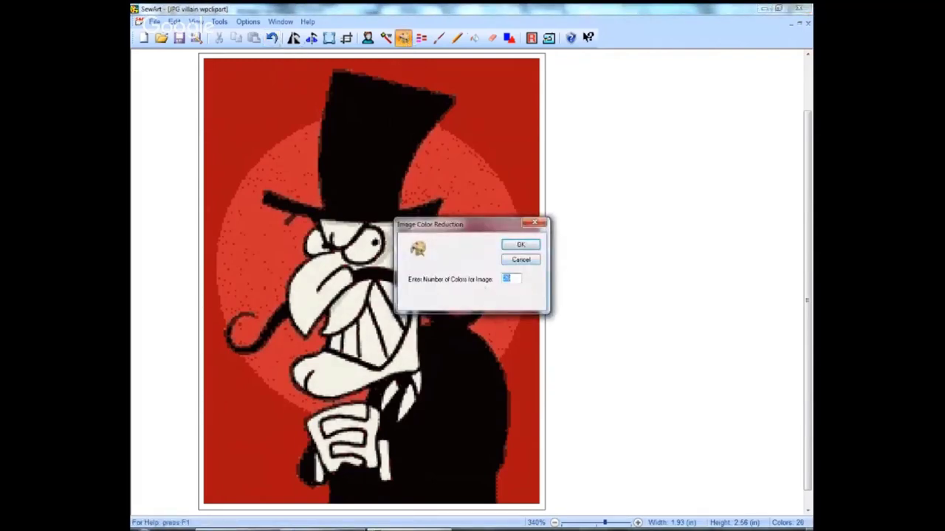
pyautogui.press('Return')
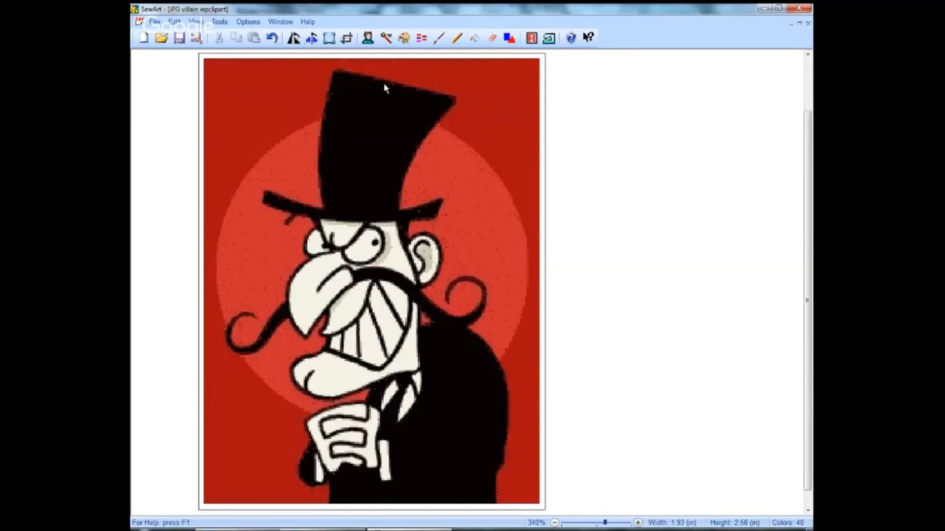
pyautogui.click(403, 38)
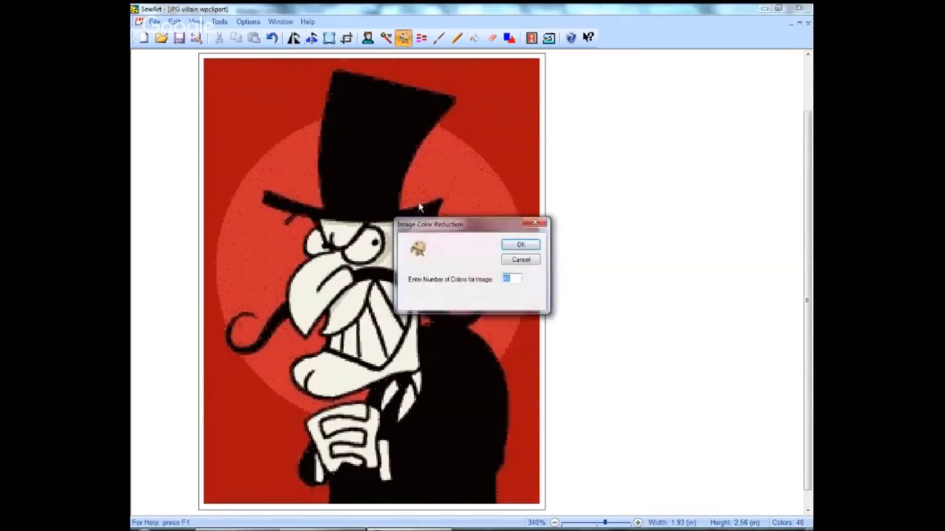
pyautogui.write('40')
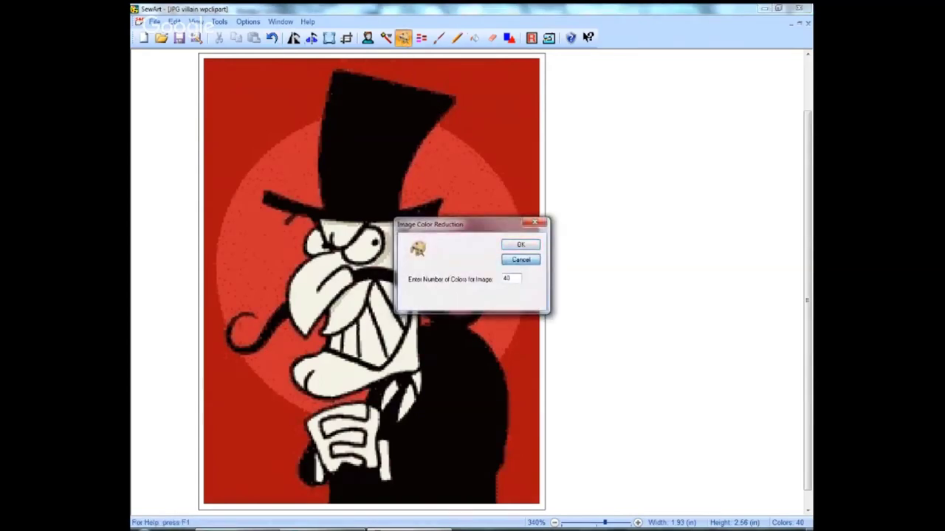
pyautogui.press('Return')
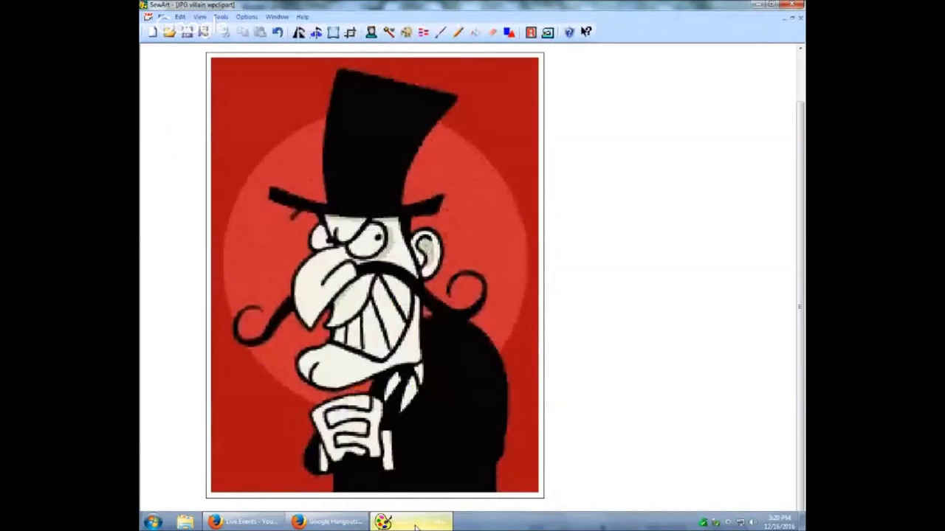
# Step: Start the Image Processing Wizard, compare the original with the 30 and 25 color reductions, and accept 30 Colors
pyautogui.click(388, 34)
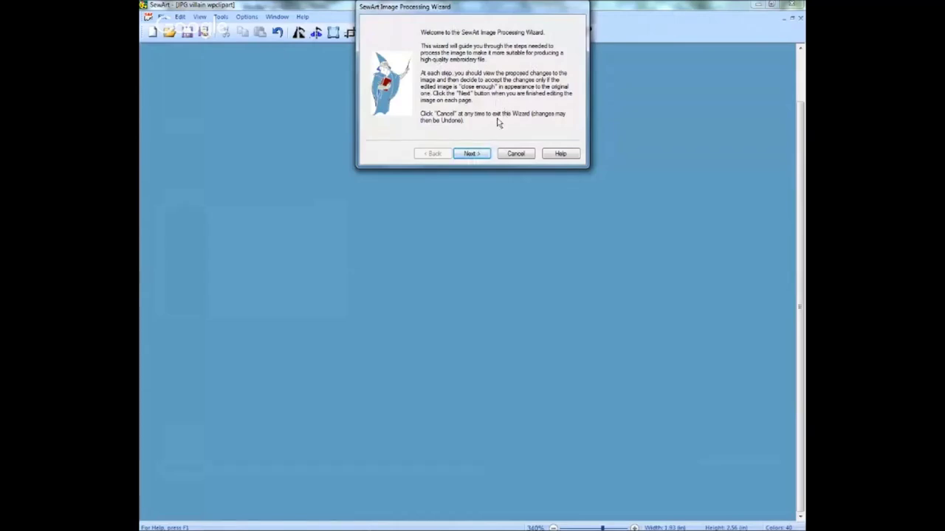
pyautogui.click(470, 155)
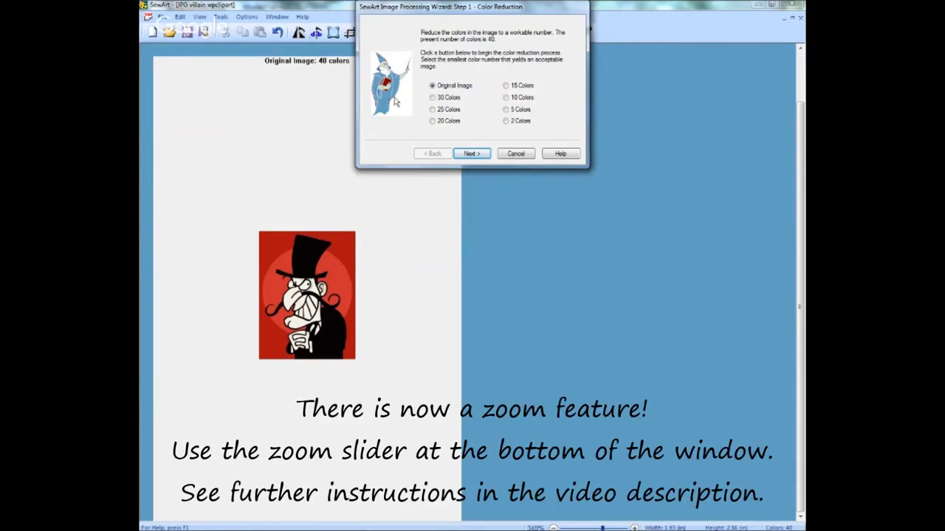
pyautogui.click(433, 98)
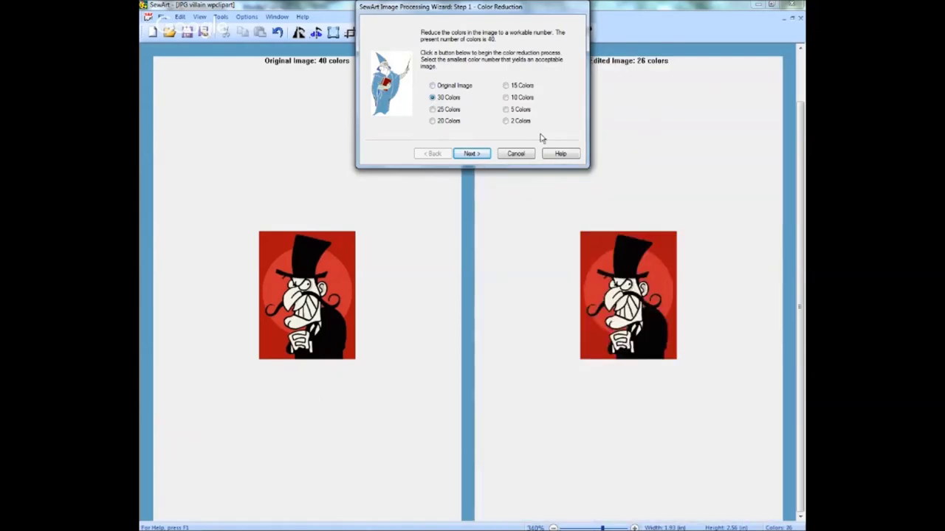
pyautogui.click(433, 86)
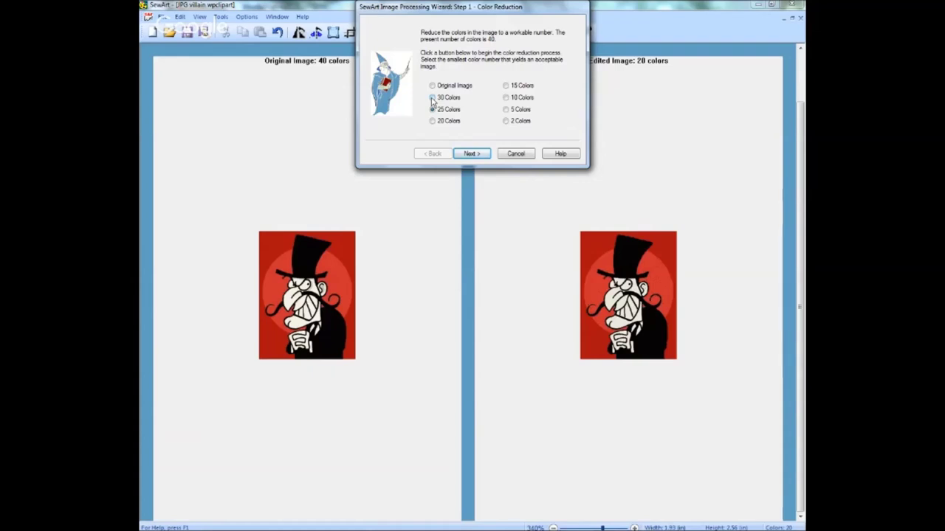
pyautogui.click(432, 98)
pyautogui.click(432, 110)
pyautogui.click(471, 155)
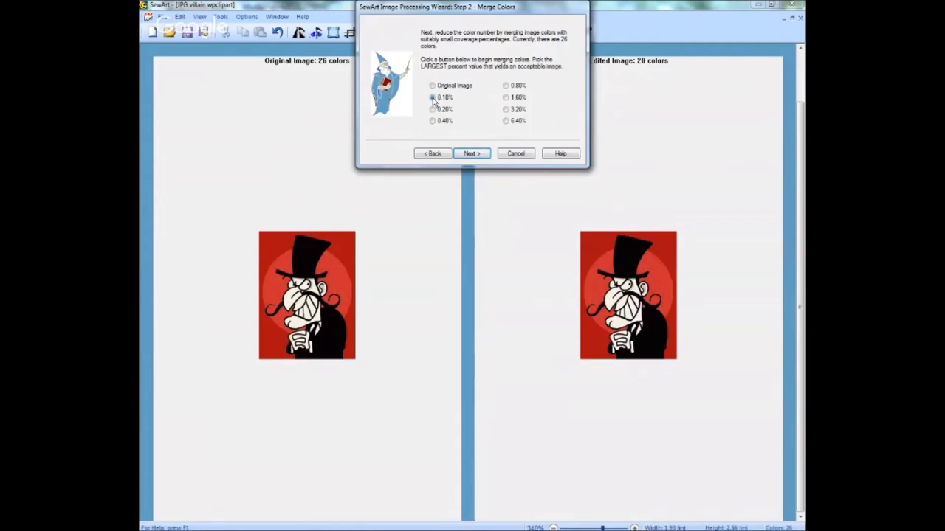
# Step: Compare the wizard's color merging percentages from 0.10% up to 3.20% and accept 1.60%
pyautogui.click(434, 100)
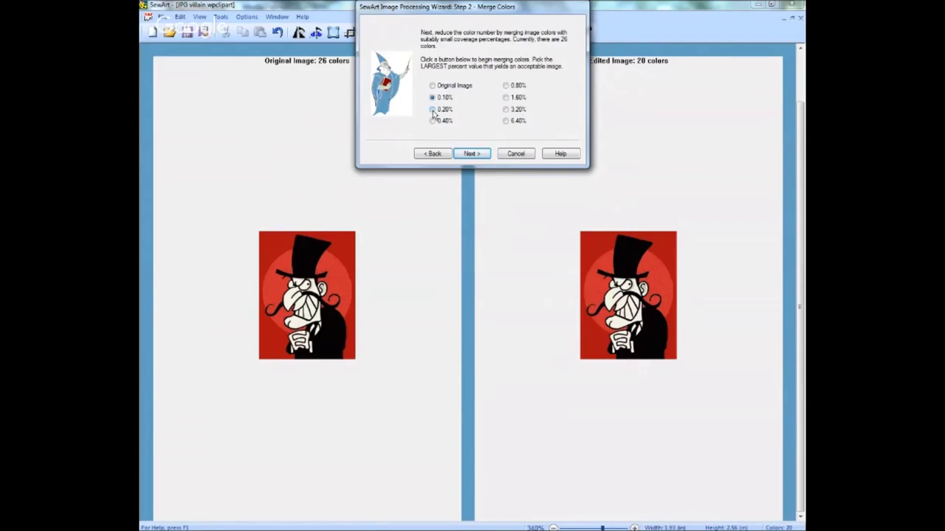
pyautogui.click(433, 111)
pyautogui.click(433, 121)
pyautogui.click(506, 87)
pyautogui.click(507, 98)
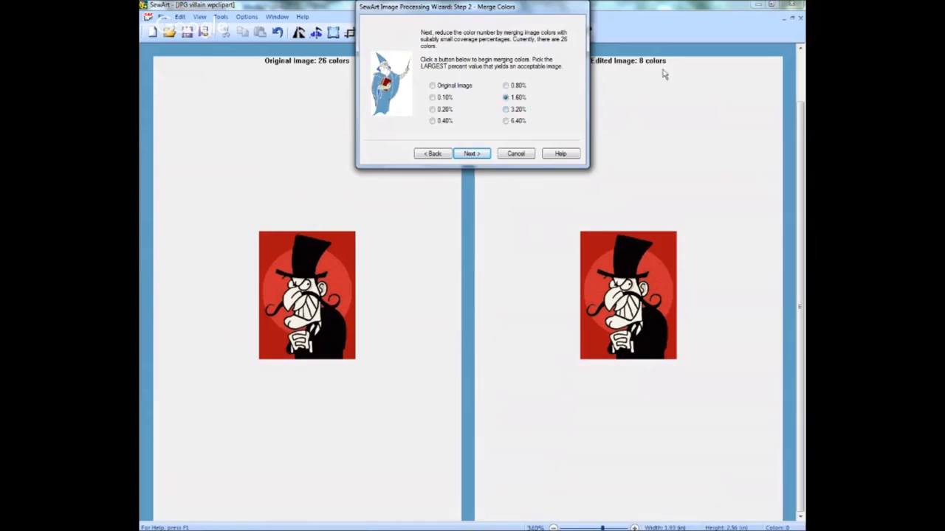
pyautogui.click(507, 110)
pyautogui.click(505, 97)
pyautogui.click(476, 156)
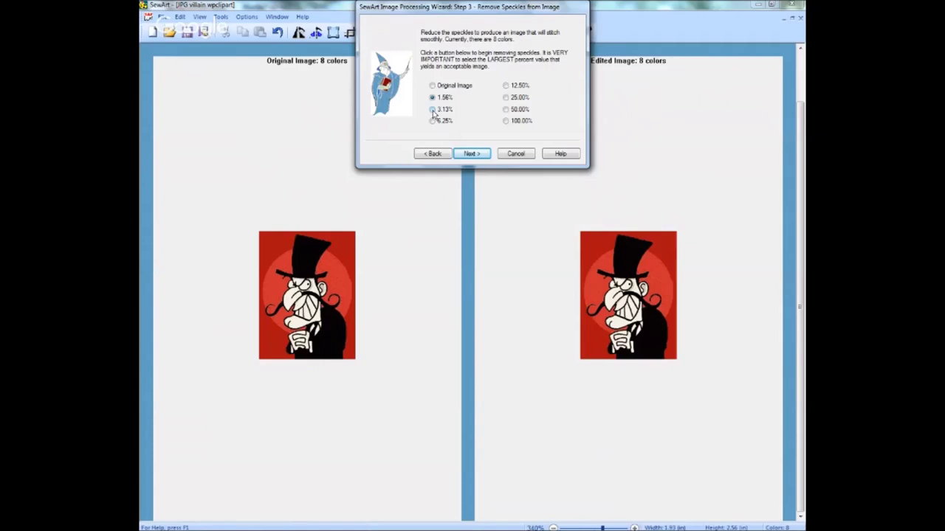
# Step: Try speckle removal at 3.13% in the wizard and accept 1.56% instead
pyautogui.click(433, 110)
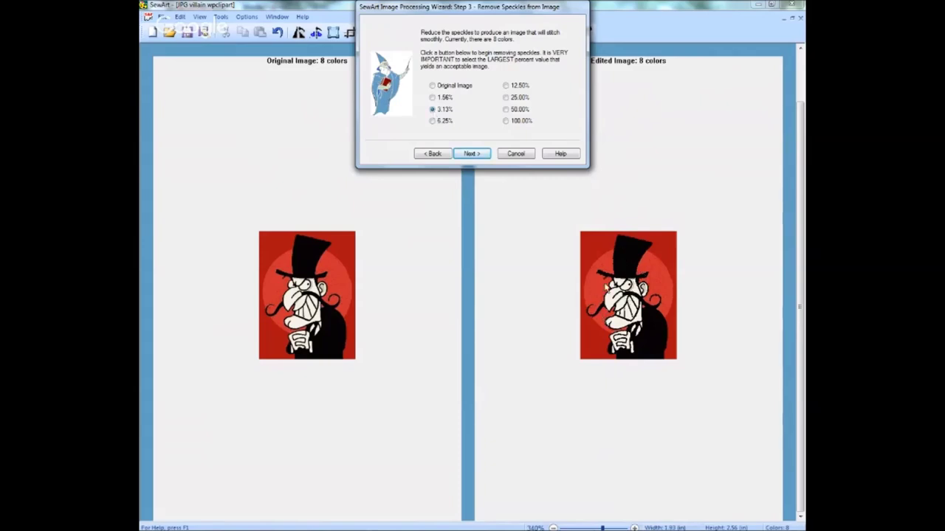
pyautogui.click(432, 98)
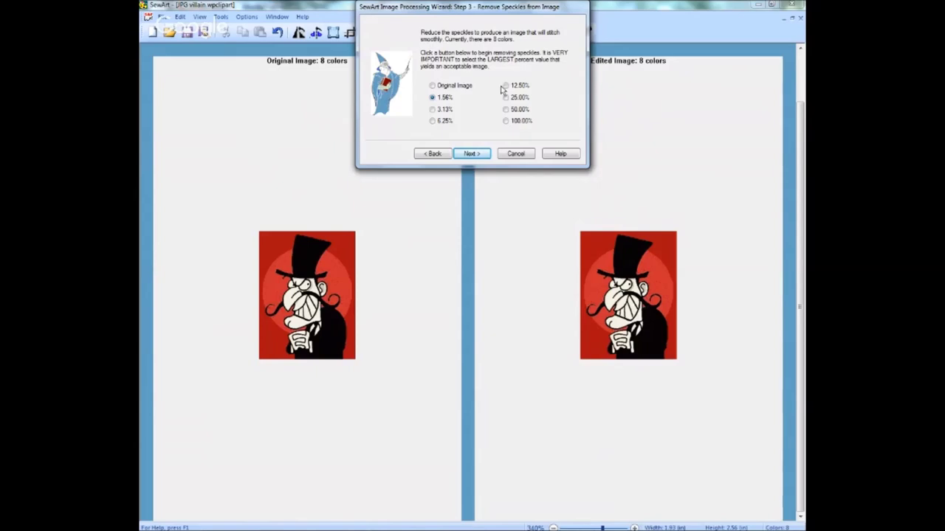
pyautogui.click(473, 155)
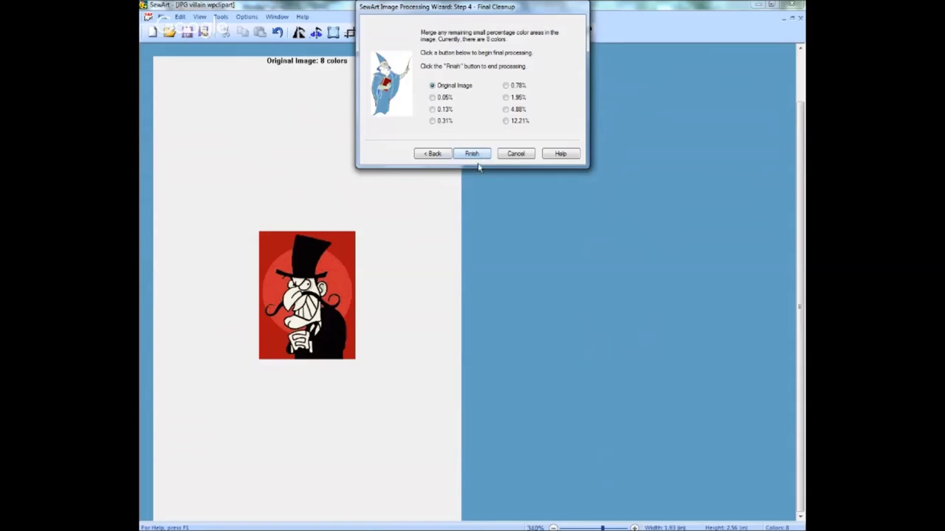
# Step: Compare final cleanup percentages including 0.05%, 0.13%, 1.95% and 4.88%, and finish the wizard with 1.95%
pyautogui.click(434, 101)
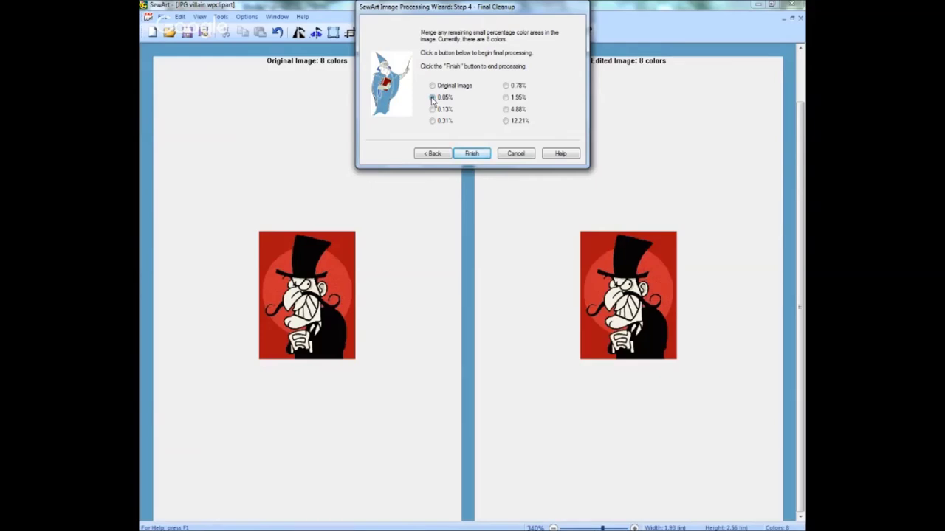
pyautogui.click(433, 98)
pyautogui.click(433, 110)
pyautogui.click(507, 111)
pyautogui.click(507, 98)
pyautogui.click(506, 110)
pyautogui.click(507, 98)
pyautogui.click(507, 110)
pyautogui.click(507, 98)
pyautogui.click(472, 154)
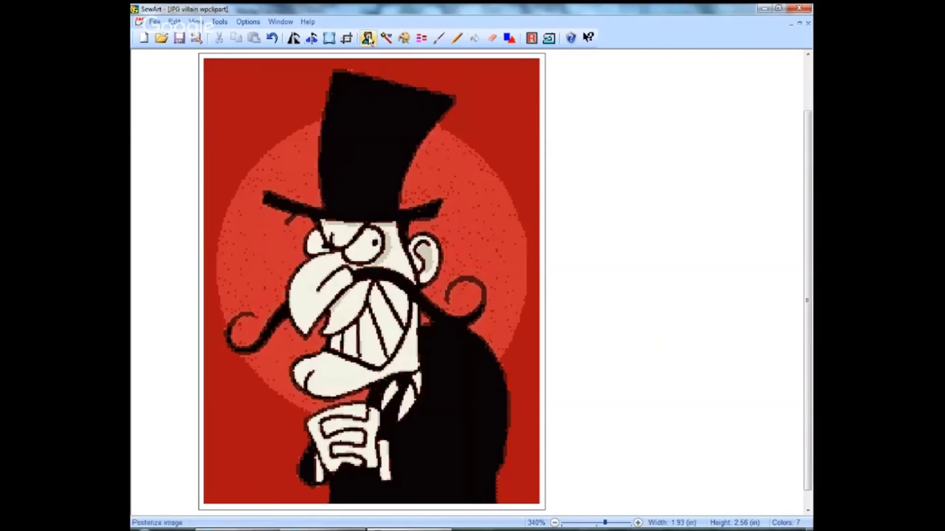
# Step: Enter Merge-Despeckle Mode and examine the dark brown color's coverage by repeatedly switching between it and the full image
pyautogui.click(422, 38)
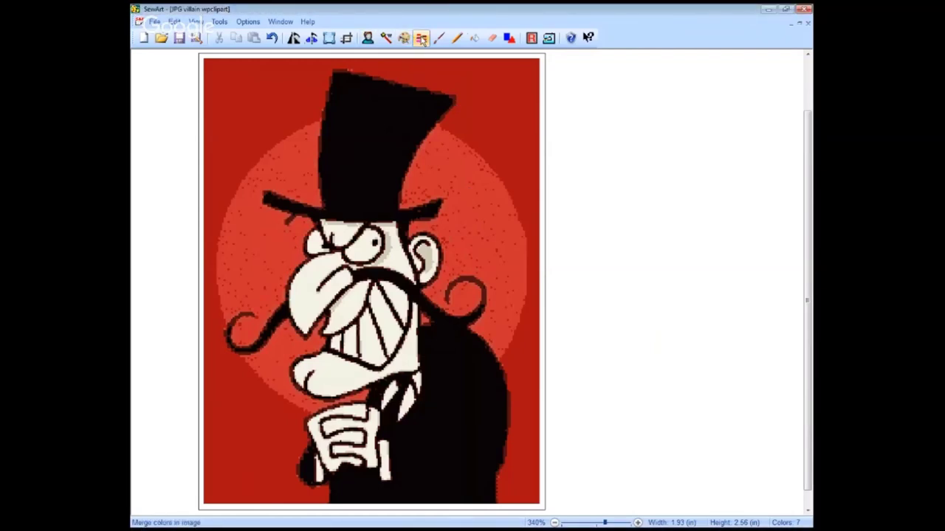
pyautogui.click(422, 39)
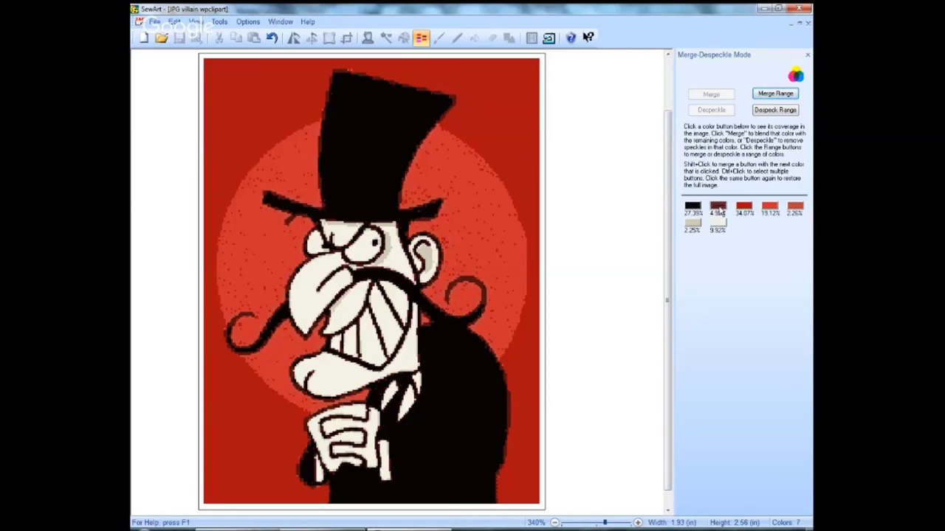
pyautogui.click(719, 208)
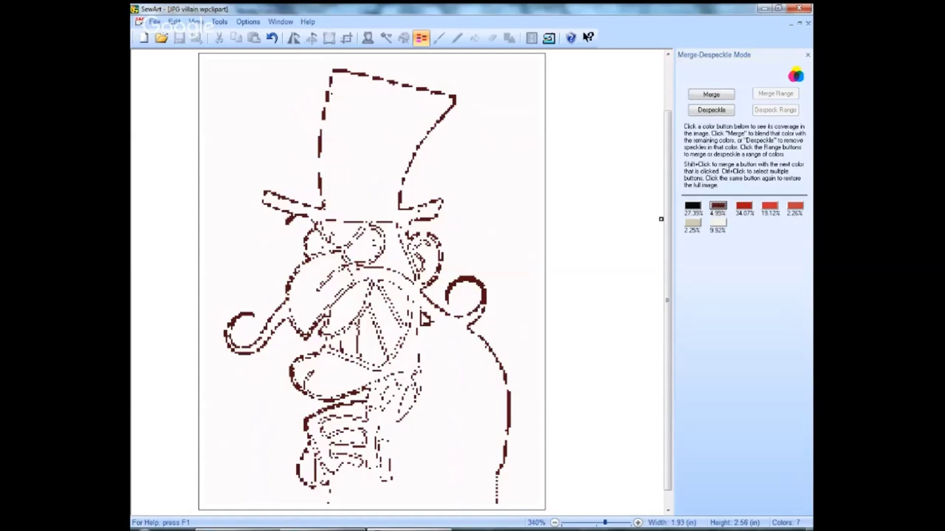
pyautogui.click(716, 209)
pyautogui.click(716, 209)
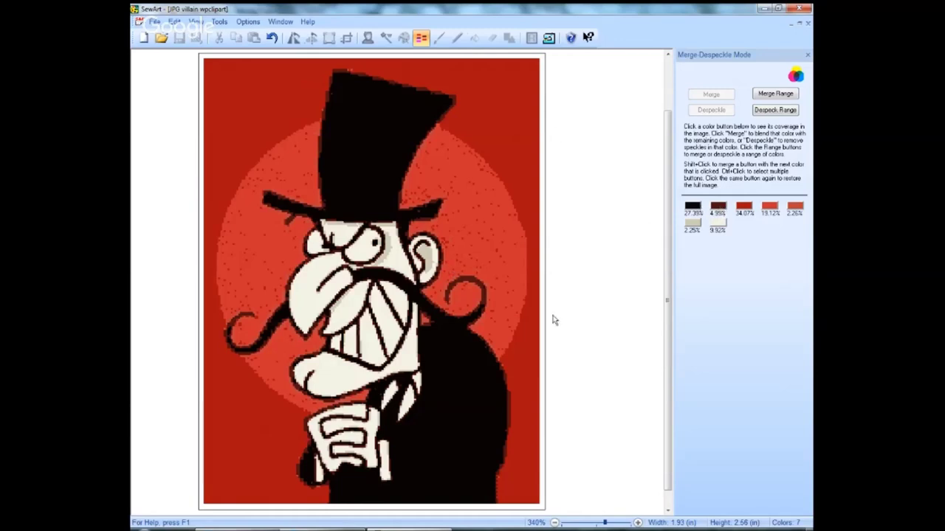
pyautogui.click(718, 208)
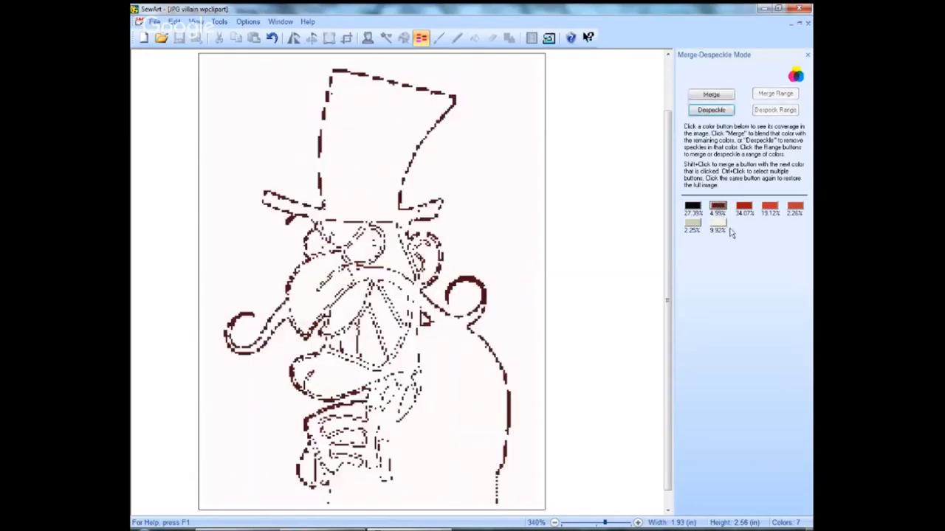
pyautogui.click(719, 209)
pyautogui.click(719, 209)
pyautogui.click(718, 209)
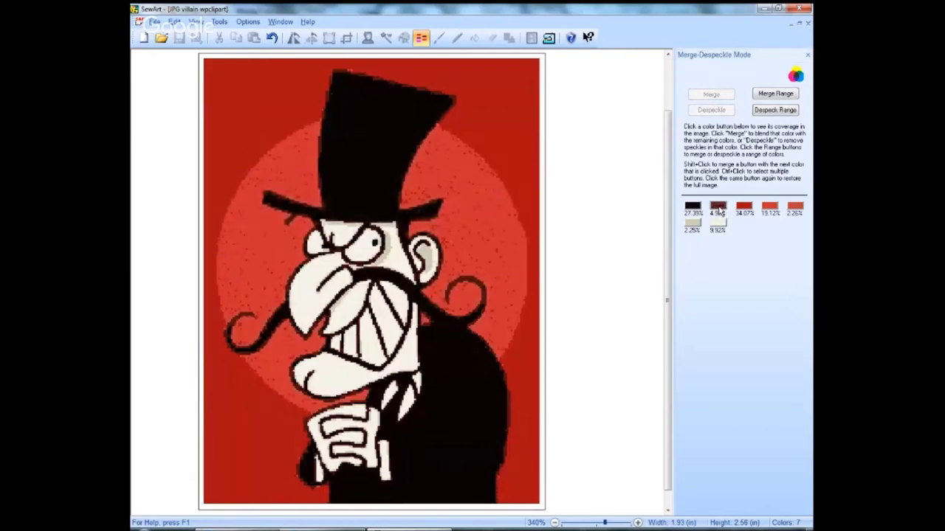
# Step: Merge the dark brown outline color into black
pyautogui.keyDown('shift'); pyautogui.click(719, 210); pyautogui.keyUp('shift')
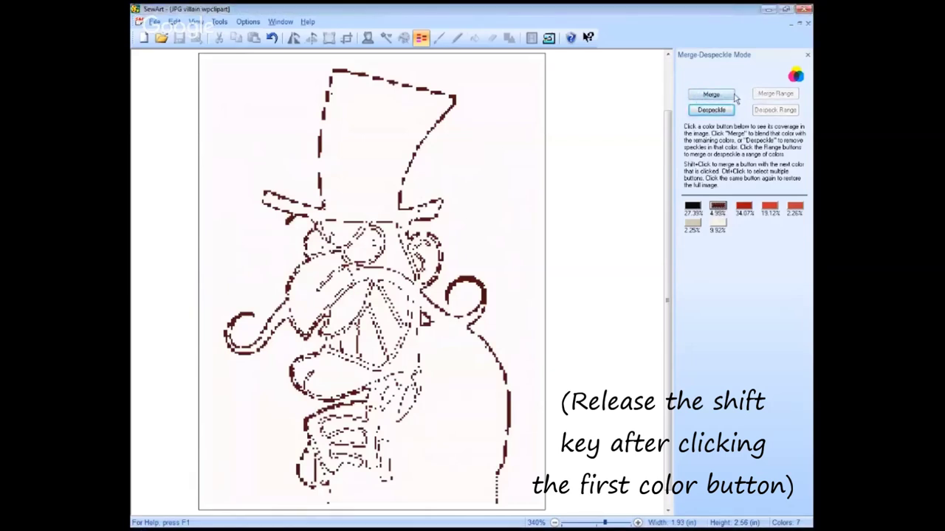
pyautogui.click(711, 96)
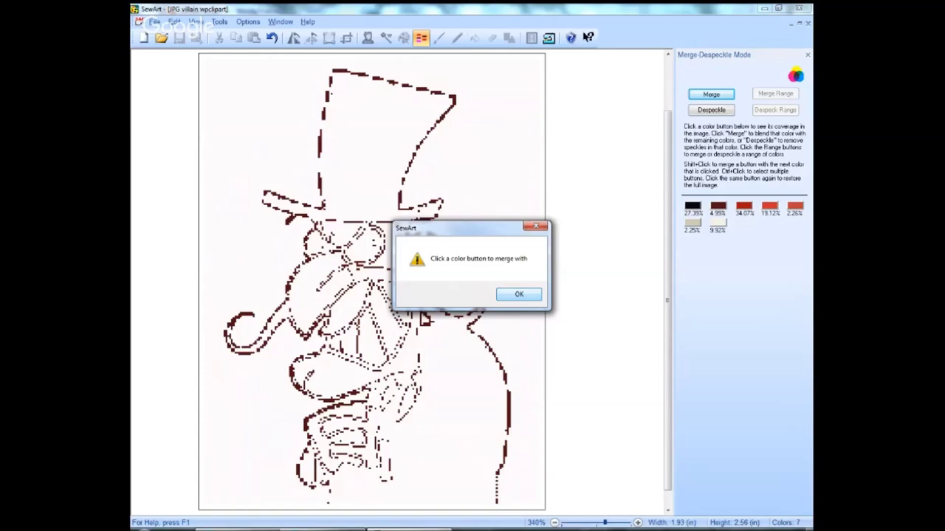
pyautogui.click(525, 294)
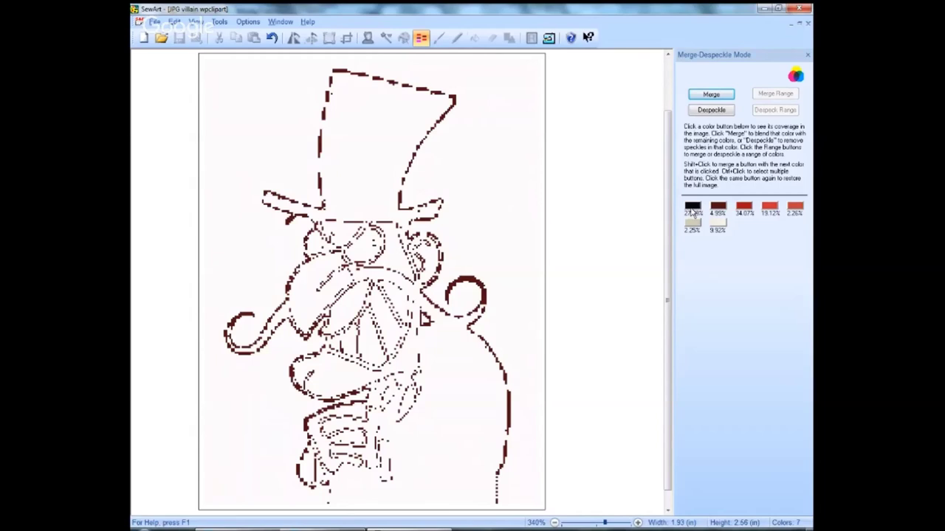
pyautogui.click(693, 209)
pyautogui.press('Return')
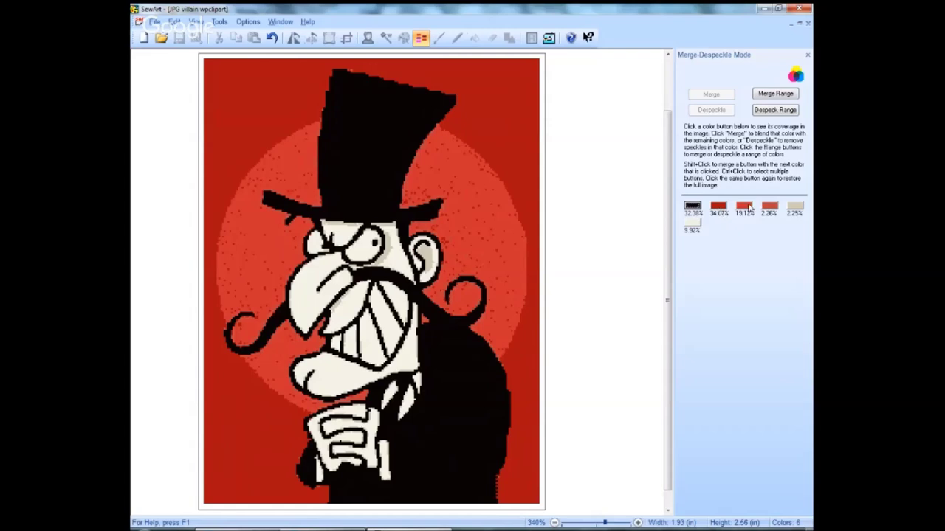
# Step: Compare the coverage of the three red colors and merge the circle's bright red into the dark red background
pyautogui.click(719, 209)
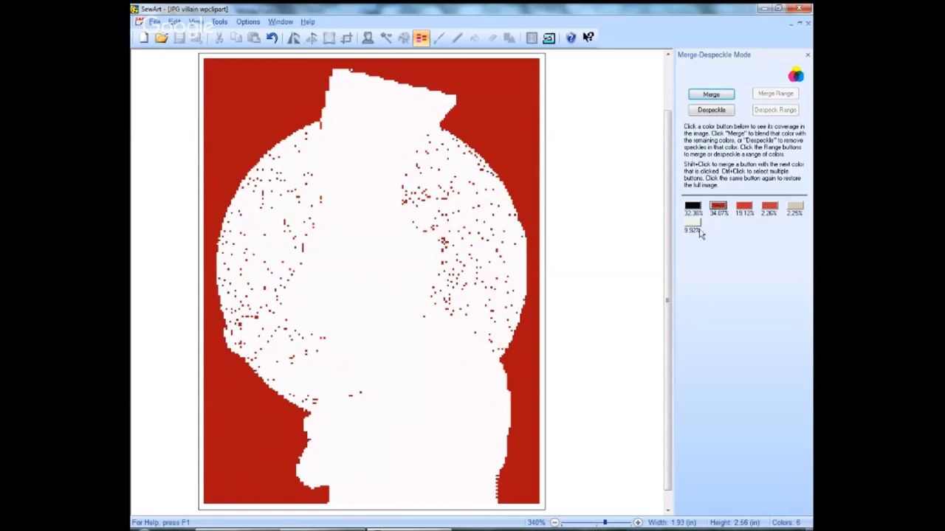
pyautogui.click(743, 210)
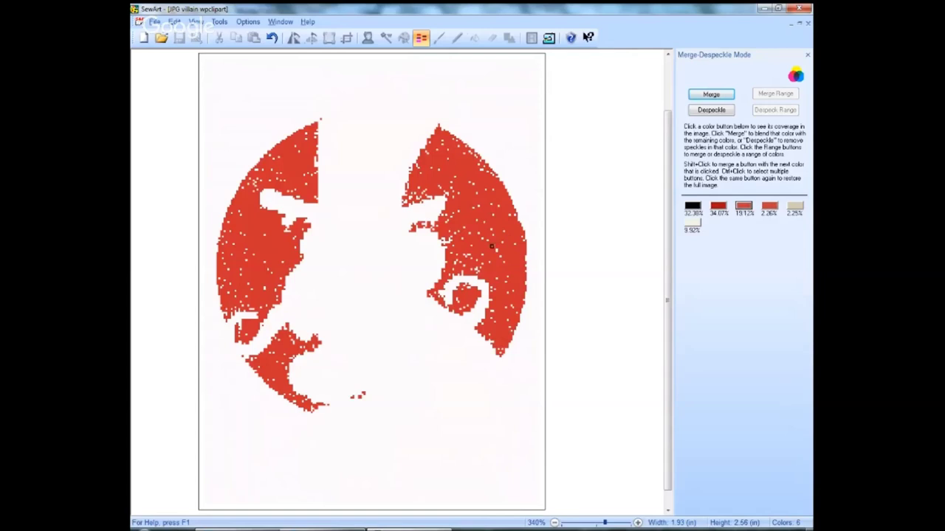
pyautogui.click(772, 209)
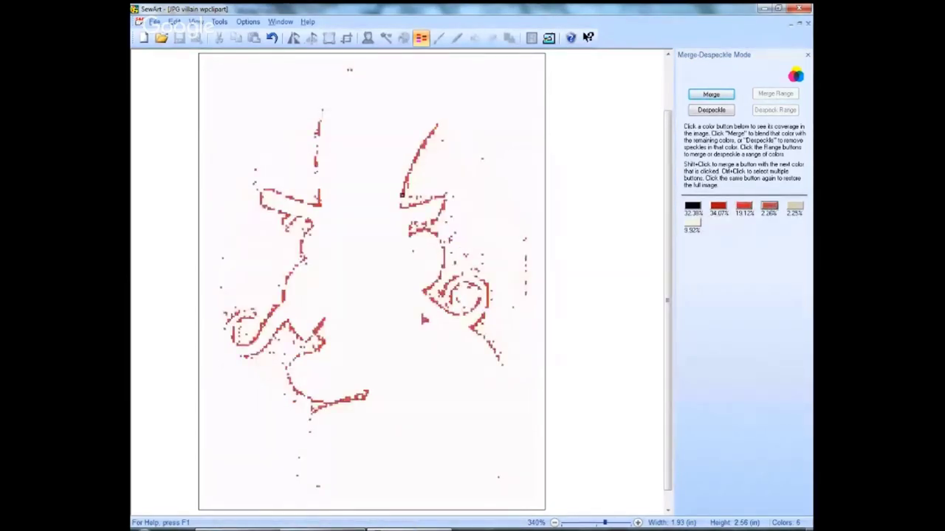
pyautogui.click(719, 209)
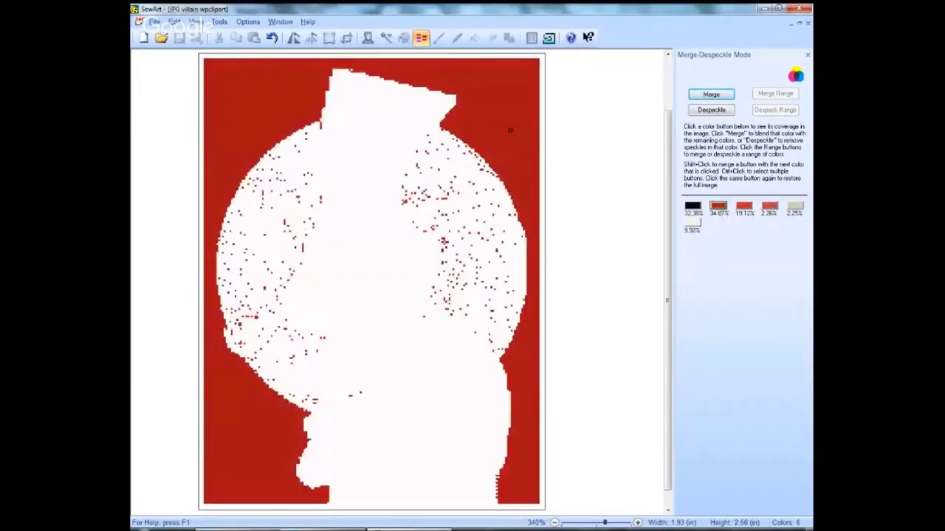
pyautogui.click(744, 209)
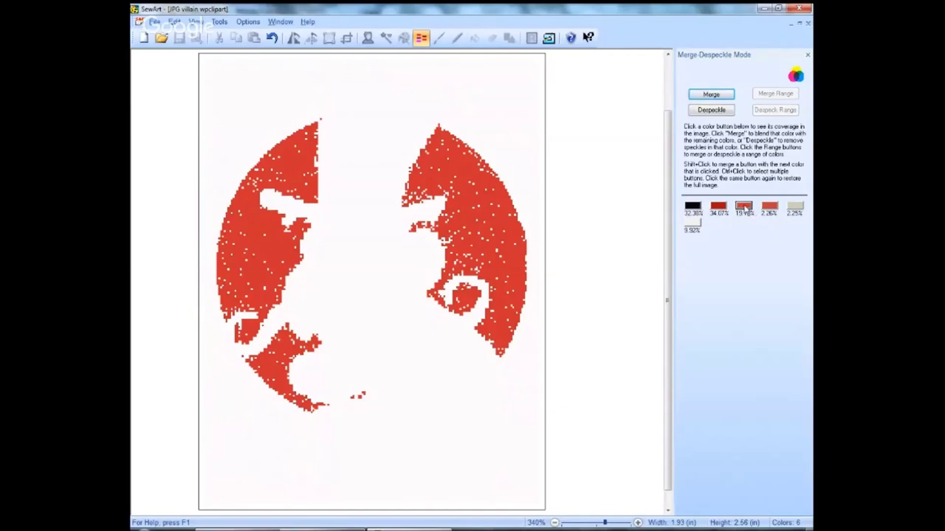
pyautogui.click(745, 209)
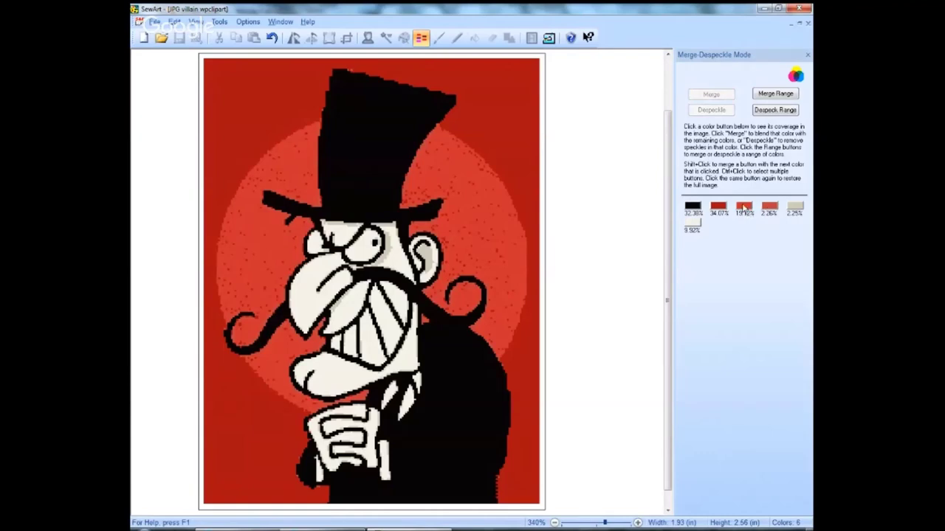
pyautogui.click(745, 210)
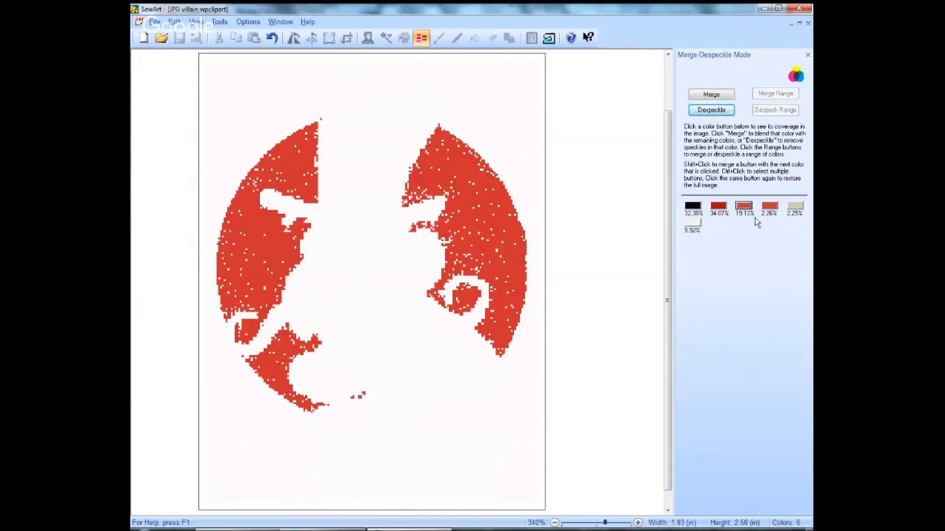
pyautogui.click(710, 96)
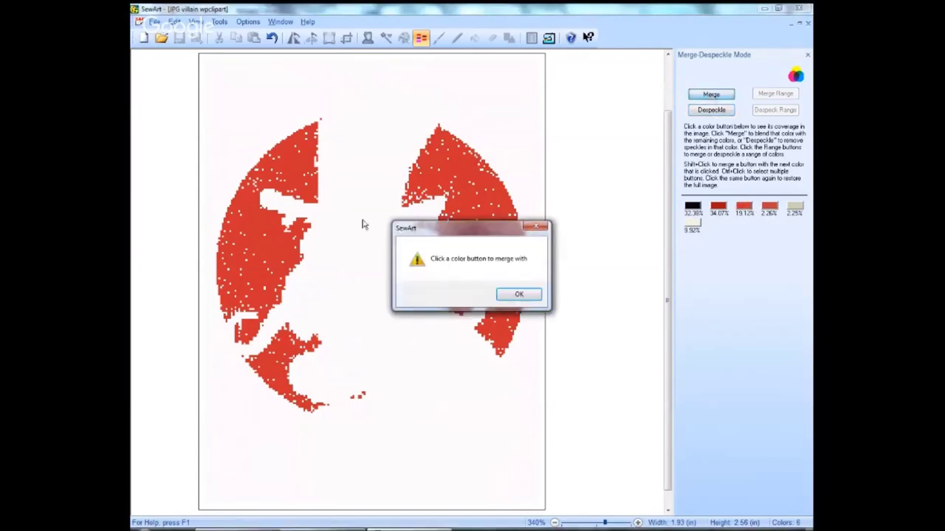
pyautogui.click(519, 293)
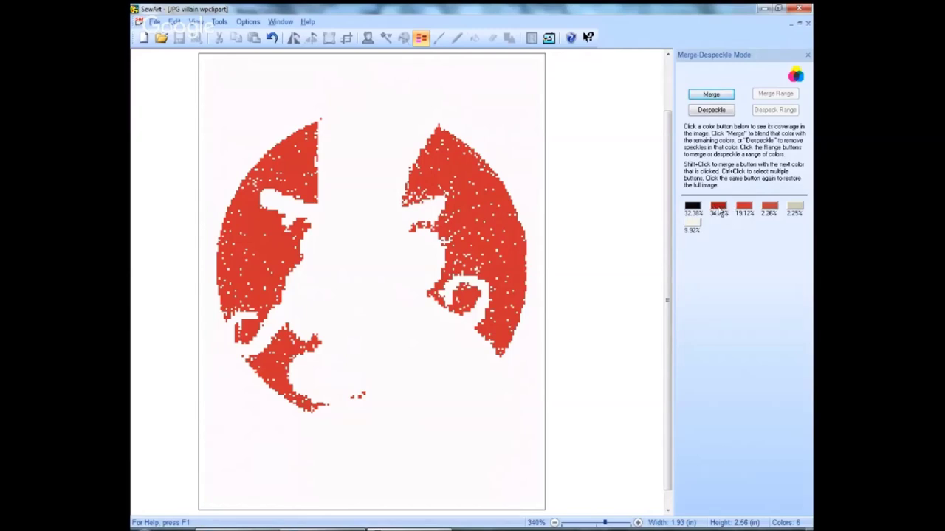
pyautogui.click(718, 209)
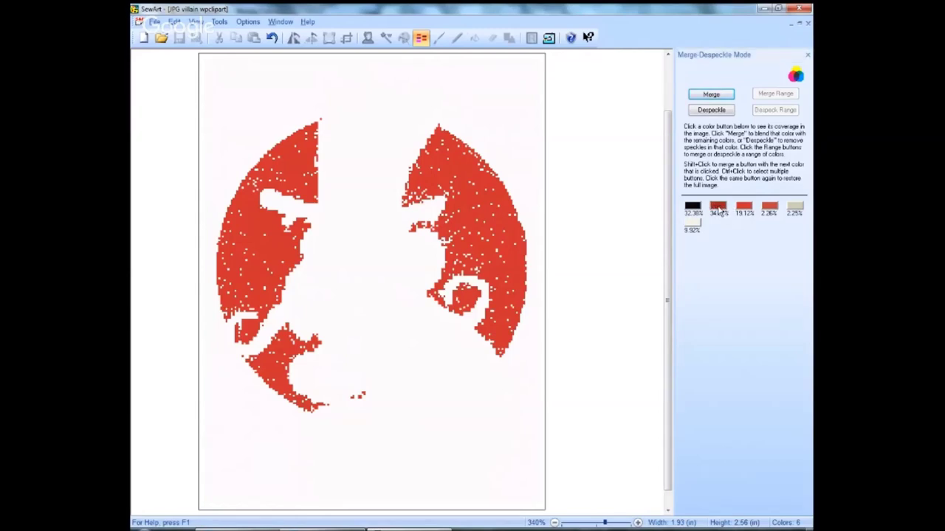
pyautogui.press('Return')
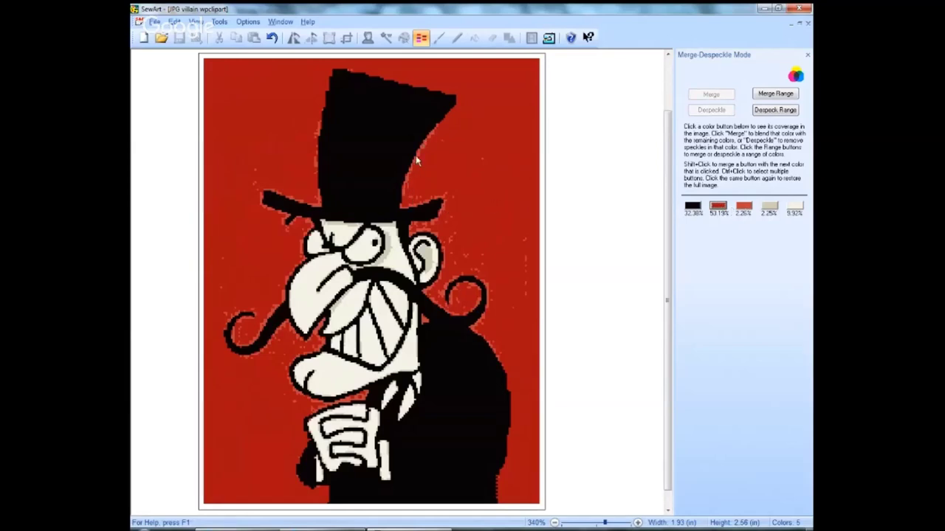
# Step: Inspect the coverage of the remaining light red edge color against the full image and merge it into the dark red background
pyautogui.click(744, 207)
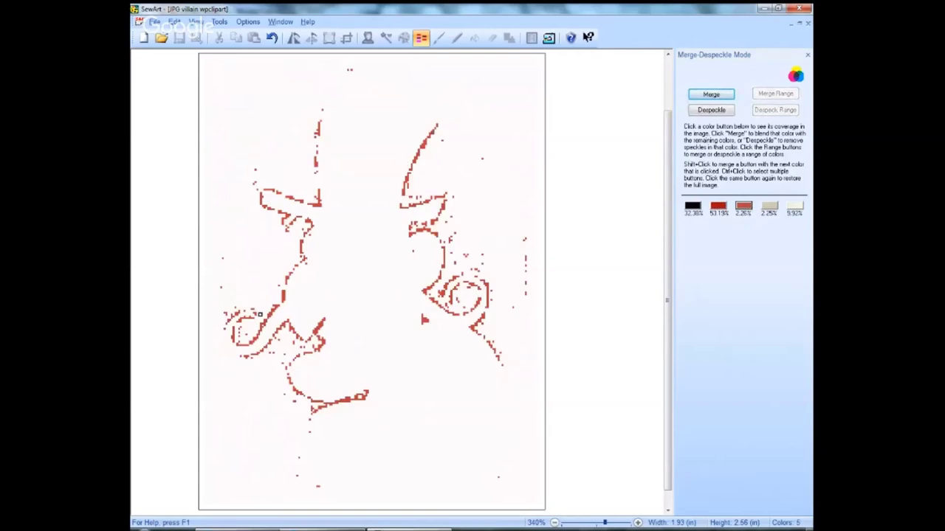
pyautogui.click(720, 208)
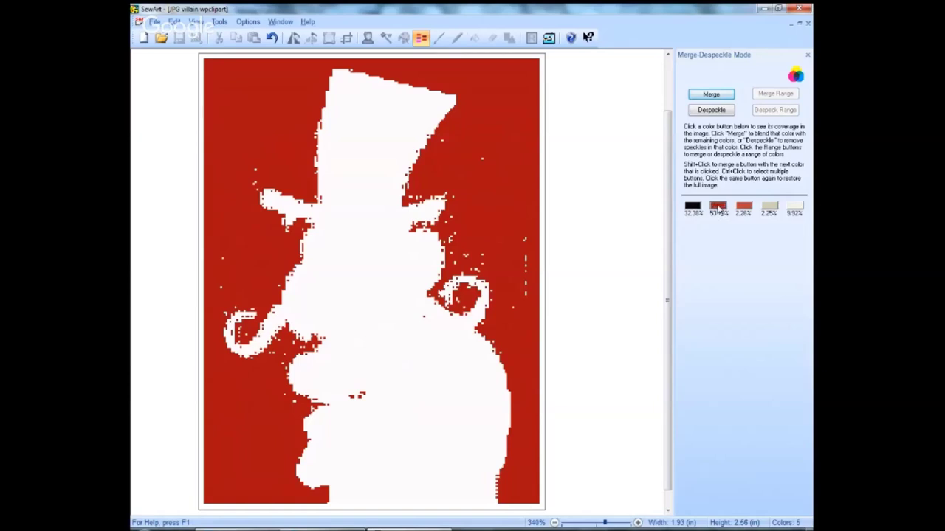
pyautogui.click(718, 209)
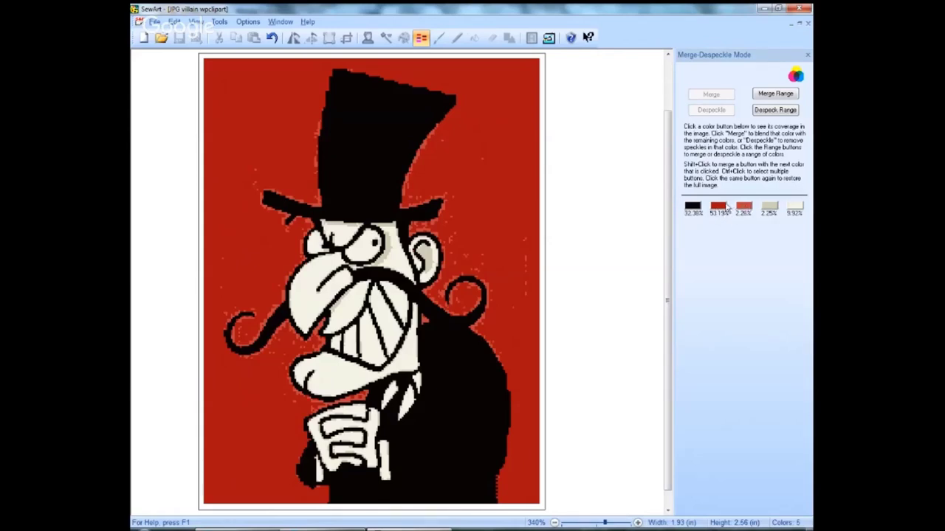
pyautogui.click(744, 207)
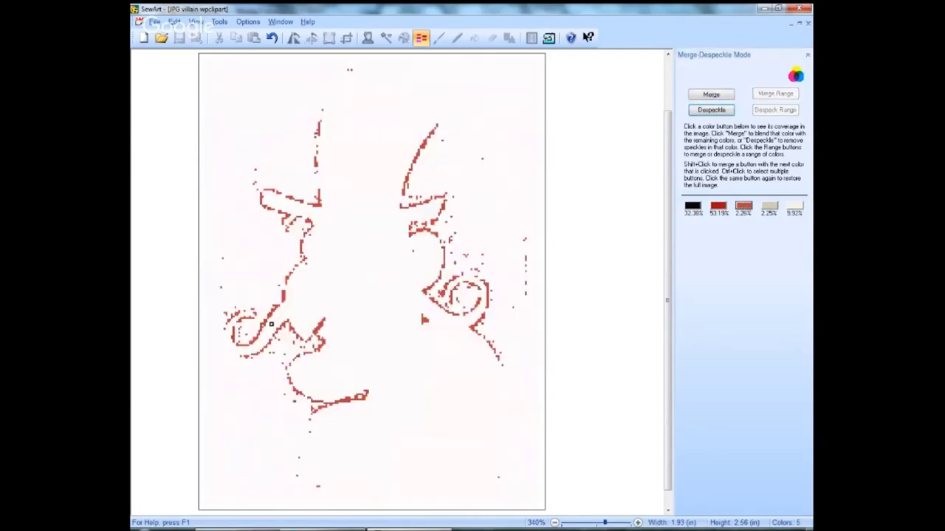
pyautogui.click(743, 207)
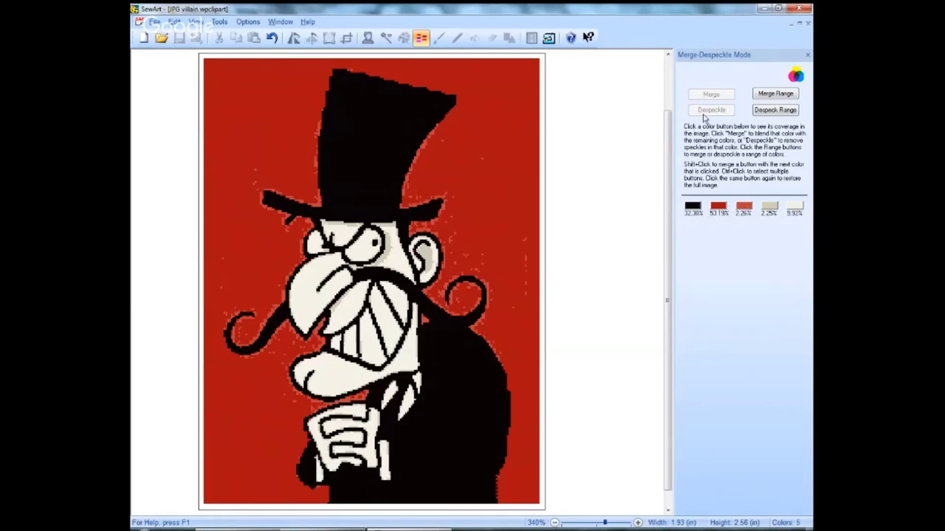
pyautogui.click(745, 208)
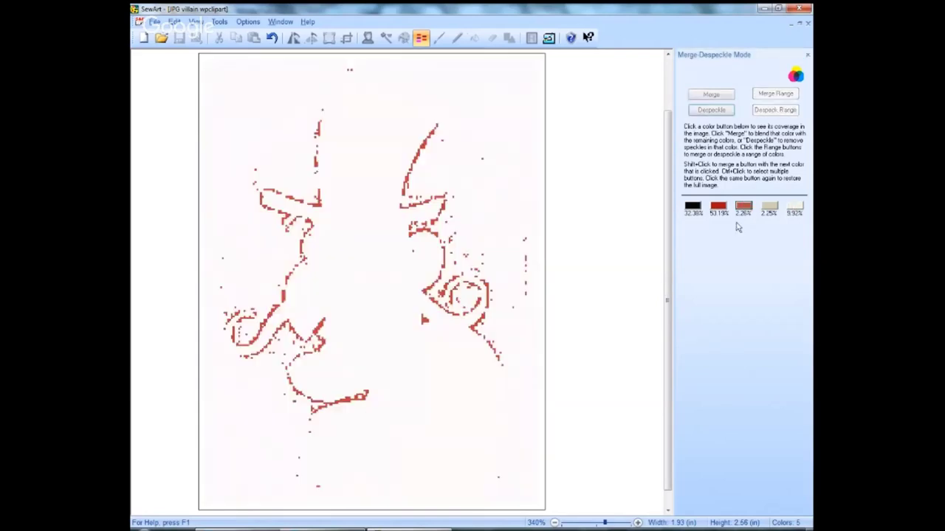
pyautogui.click(711, 109)
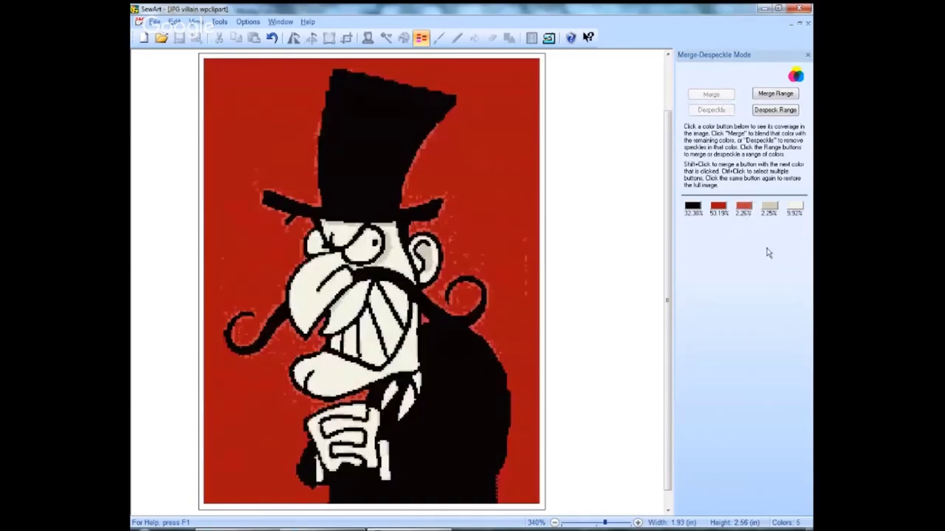
pyautogui.click(743, 208)
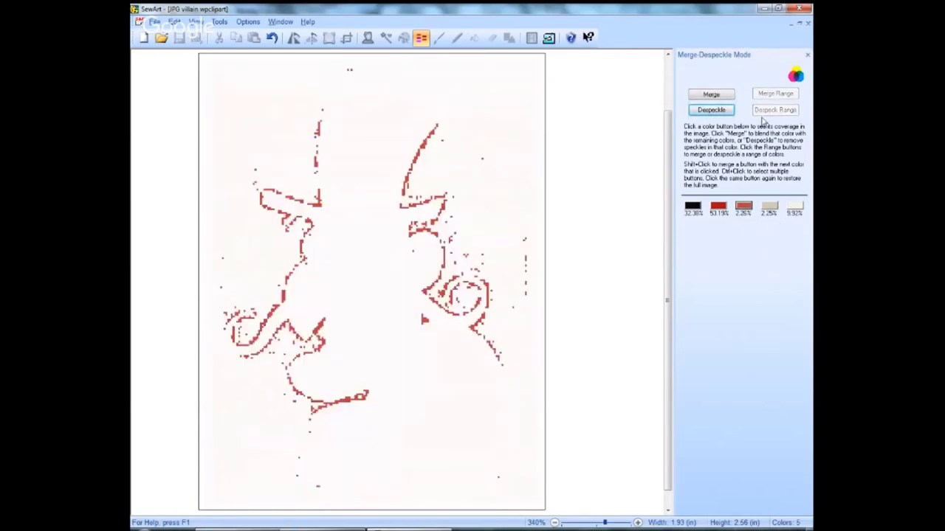
pyautogui.click(710, 96)
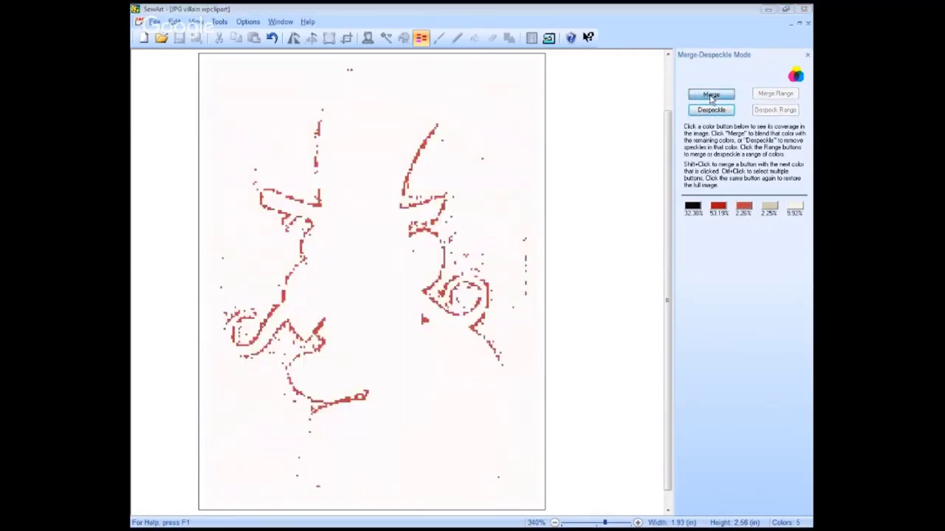
pyautogui.click(518, 293)
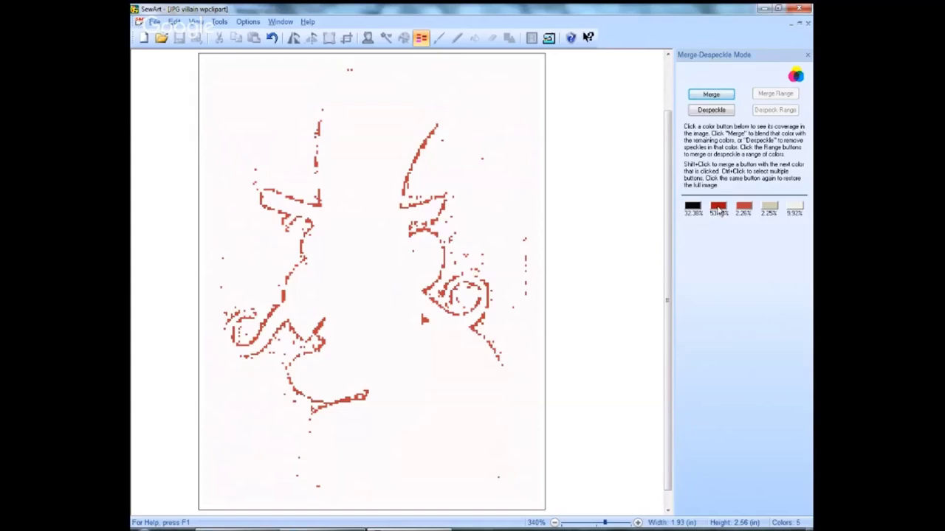
pyautogui.click(718, 207)
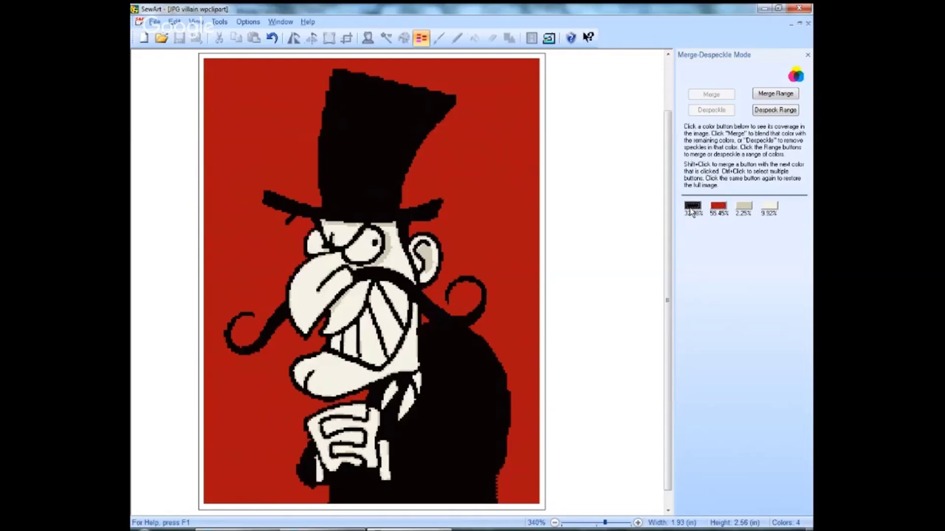
# Step: Check the black coverage and despeckle the dark red background, undoing and reapplying the despeckle for comparison
pyautogui.click(692, 210)
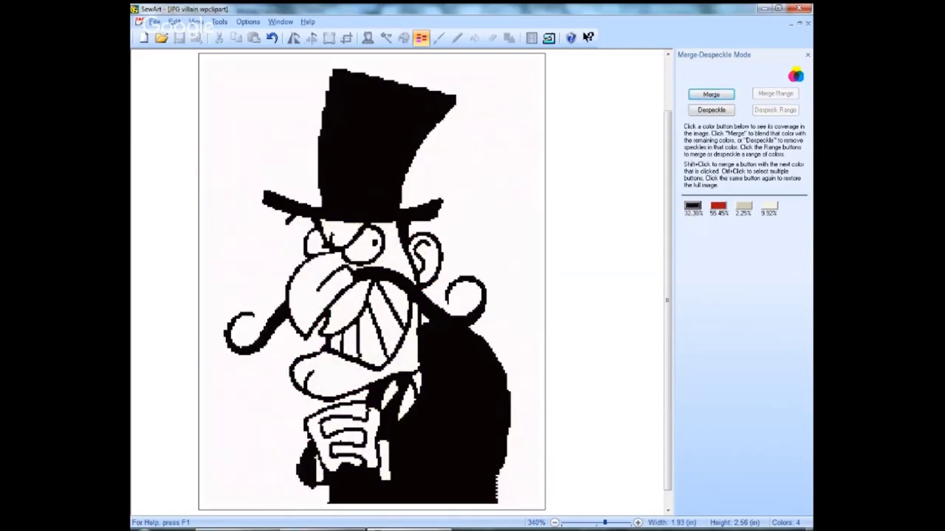
pyautogui.click(723, 211)
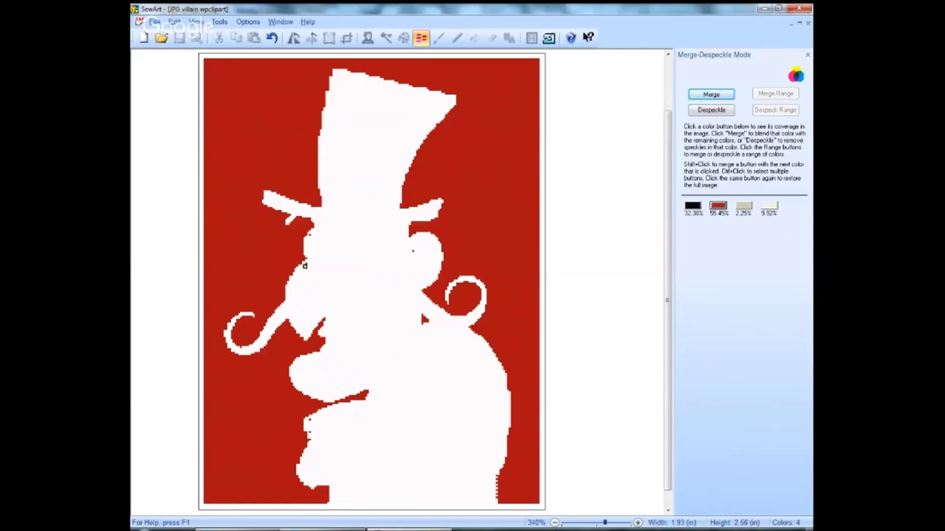
pyautogui.click(711, 110)
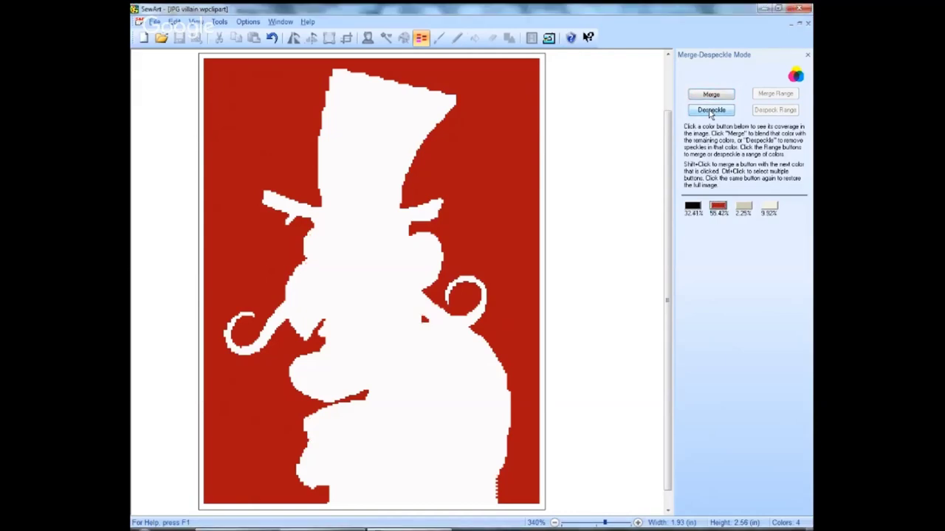
pyautogui.click(272, 38)
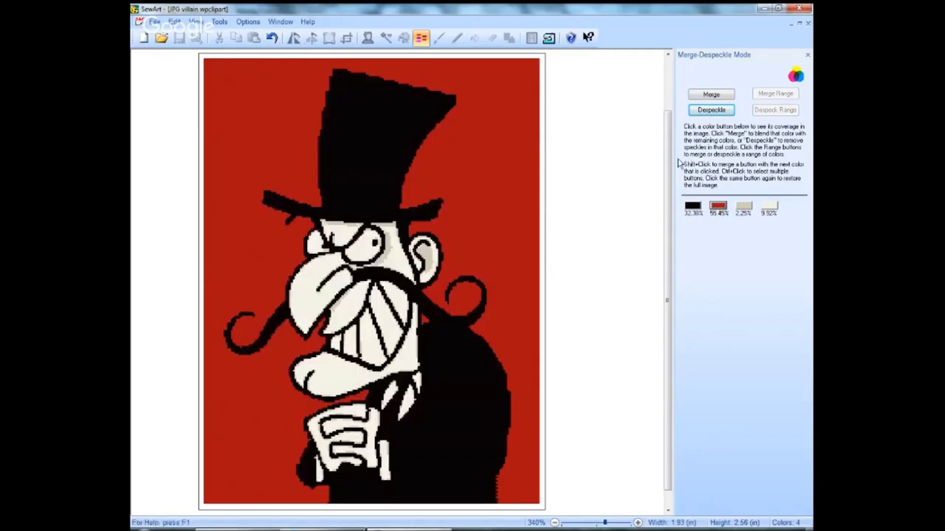
pyautogui.hotkey('ctrl', 'y')
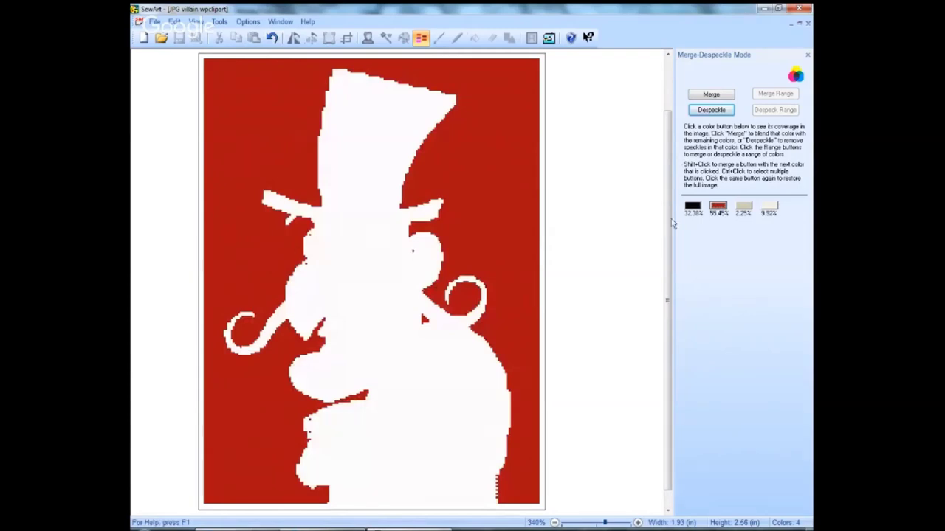
pyautogui.click(713, 111)
# Step: Compare the beige shading color's coverage with the full image and despeckle that color twice
pyautogui.click(747, 209)
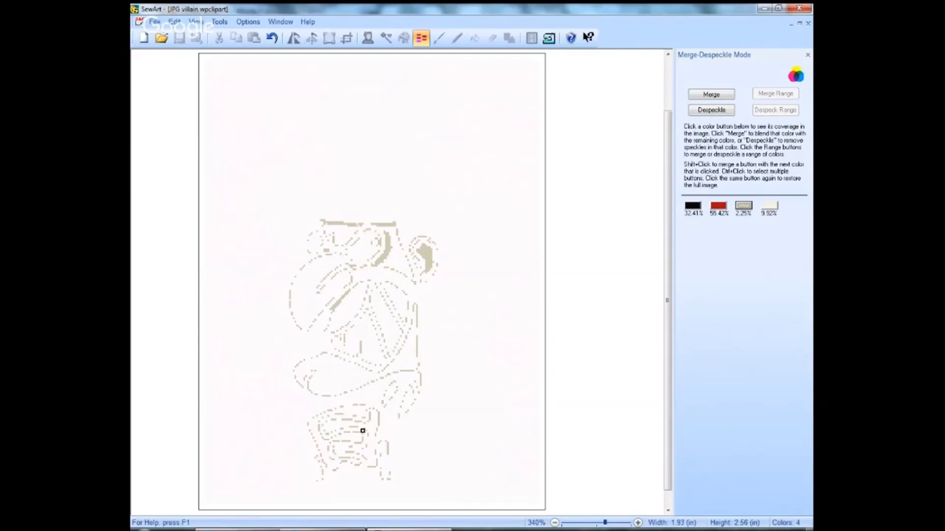
pyautogui.click(744, 208)
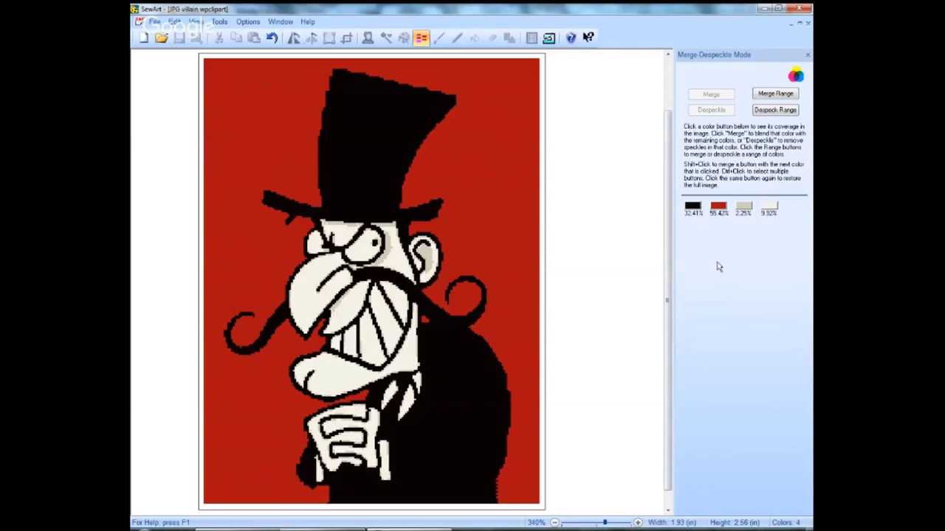
pyautogui.click(744, 207)
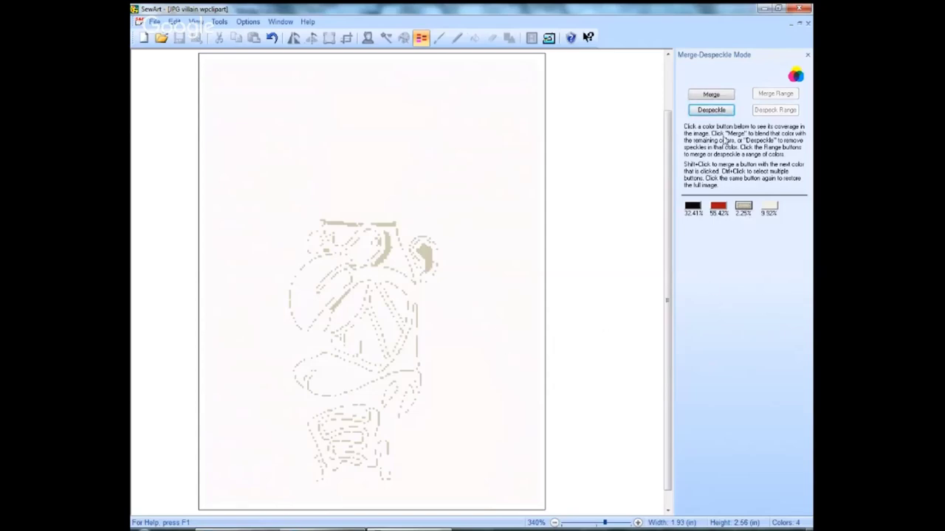
pyautogui.click(711, 111)
pyautogui.click(707, 111)
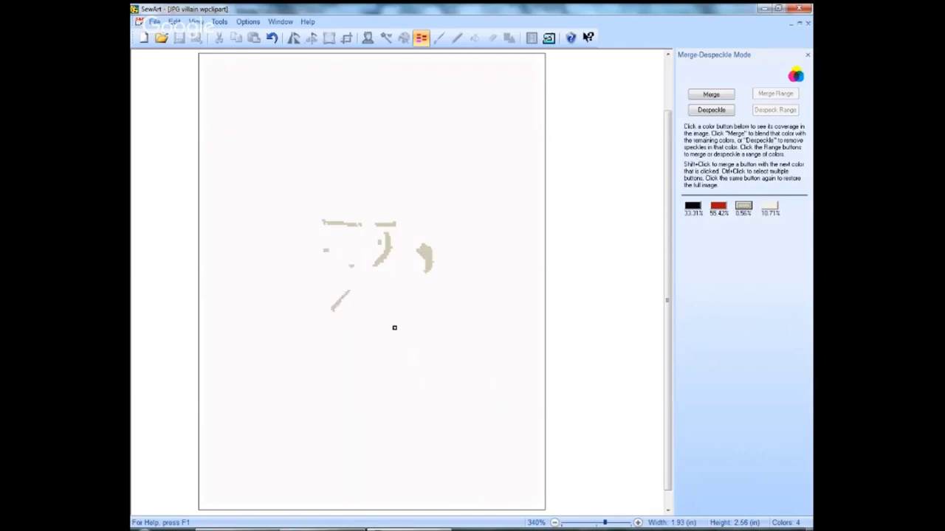
# Step: Despeckle the beige shading color again, undo for comparison, and inspect the small specks that remain around the eyes
pyautogui.click(710, 110)
pyautogui.click(272, 39)
pyautogui.click(369, 266)
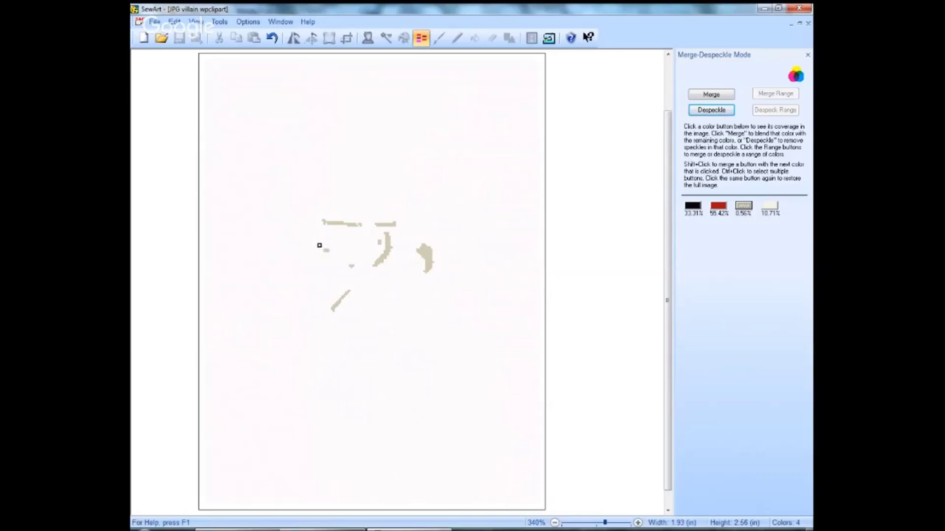
pyautogui.moveTo(319, 245); pyautogui.dragTo(326, 252)
pyautogui.click(744, 212)
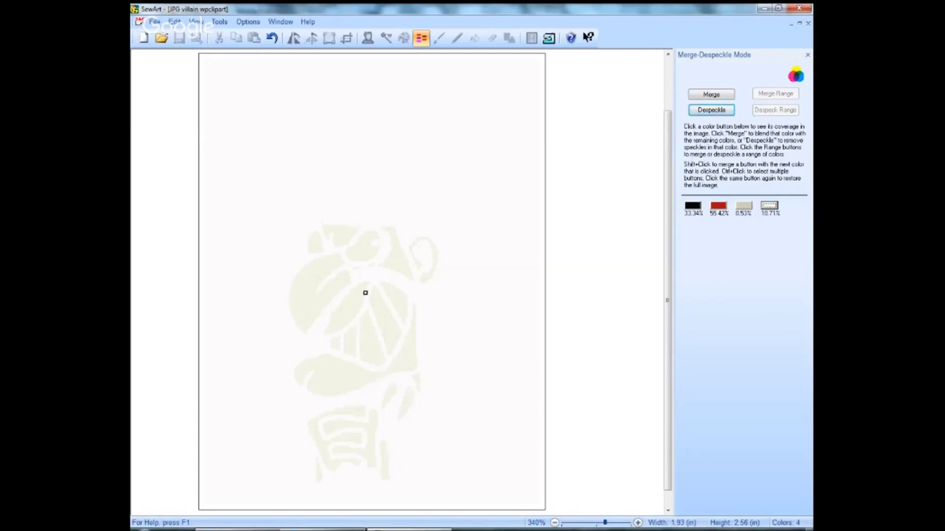
# Step: Despeckle the off-white face color three times and restore the full image
pyautogui.click(720, 112)
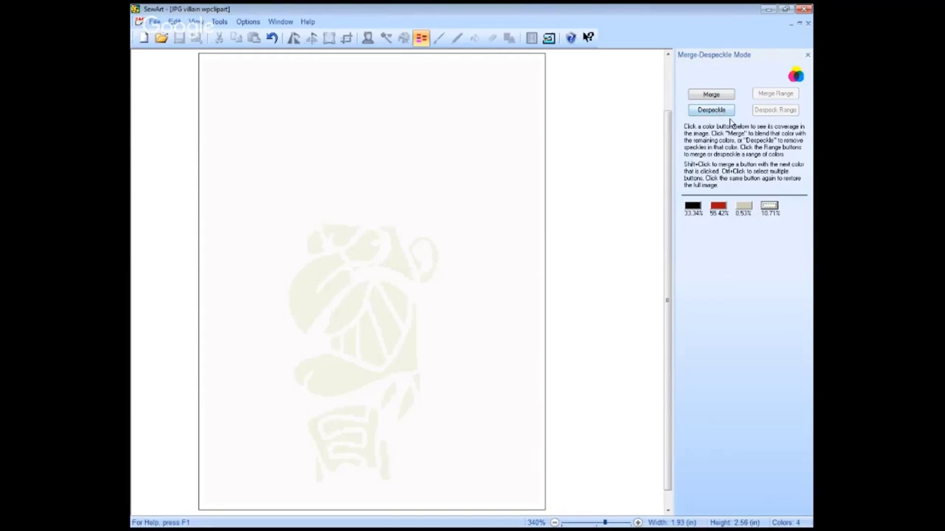
pyautogui.click(725, 112)
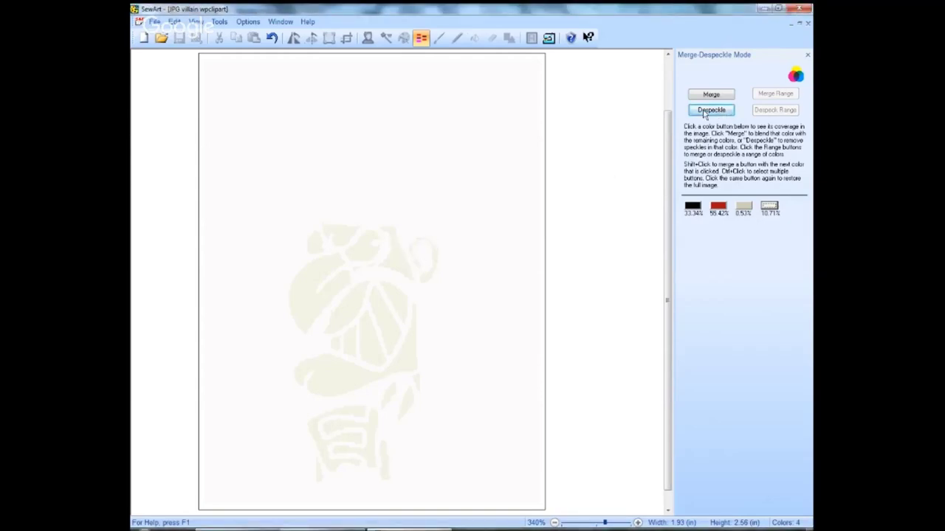
pyautogui.click(711, 111)
pyautogui.click(770, 209)
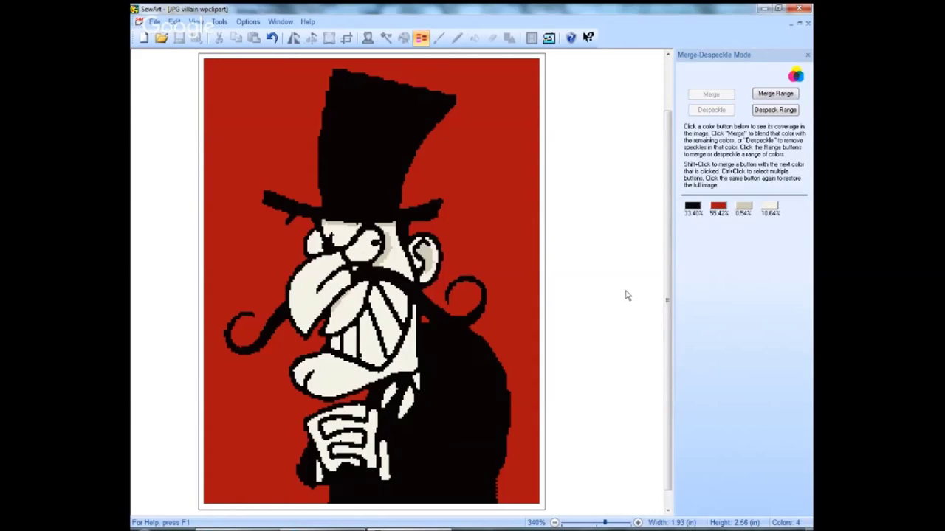
# Step: Leave Merge-Despeckle mode and save the image as the TIF file "JPG villain wpclipart" in the folder "images for video color reduced"
pyautogui.click(155, 22)
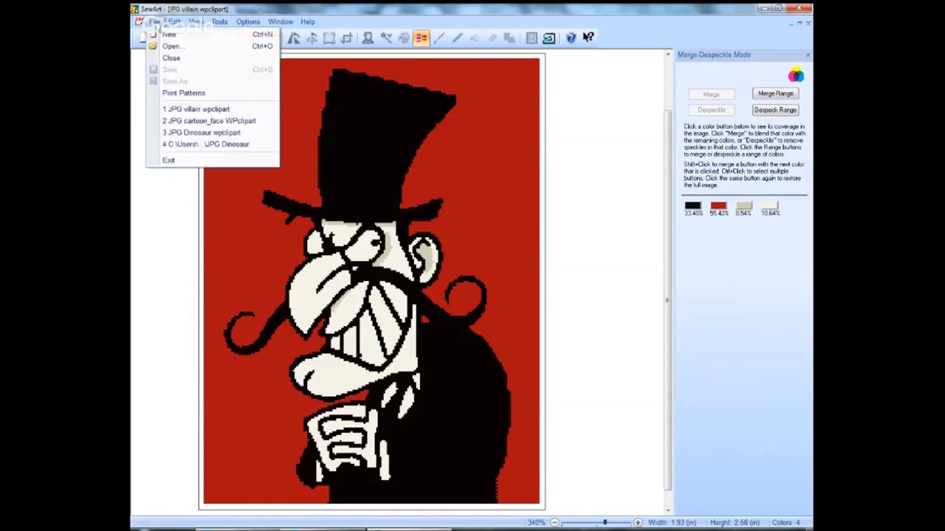
pyautogui.click(493, 114)
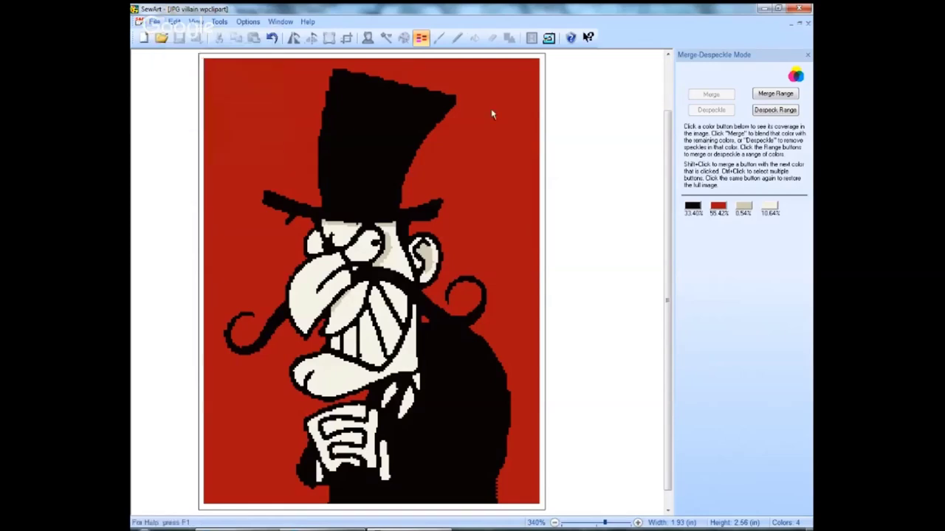
pyautogui.click(422, 39)
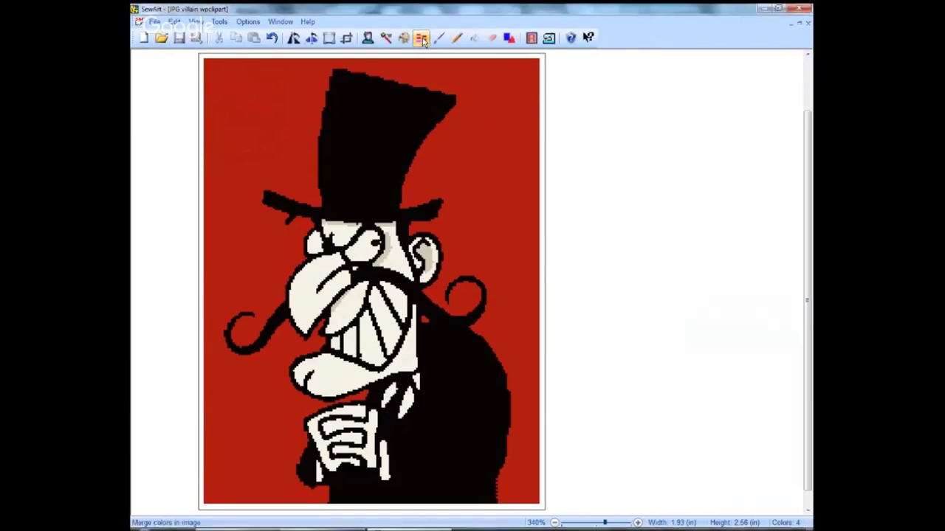
pyautogui.click(155, 22)
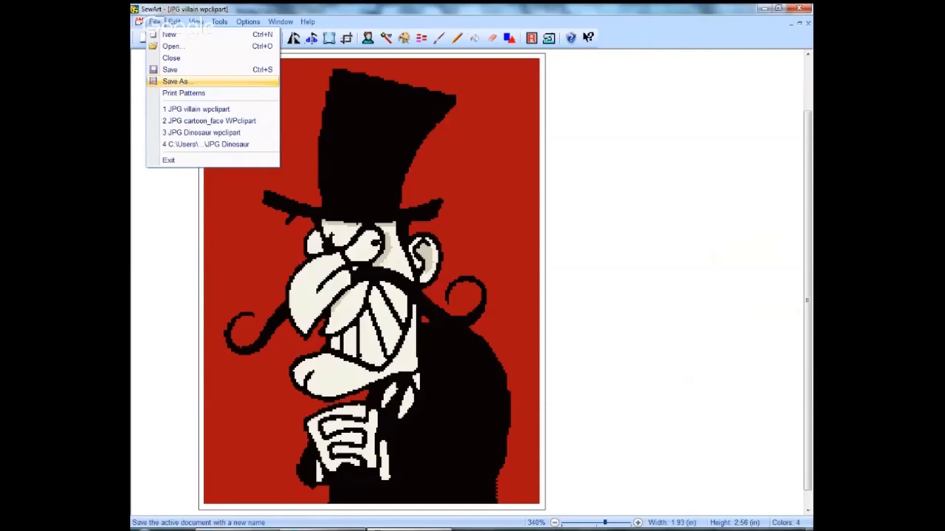
pyautogui.click(175, 81)
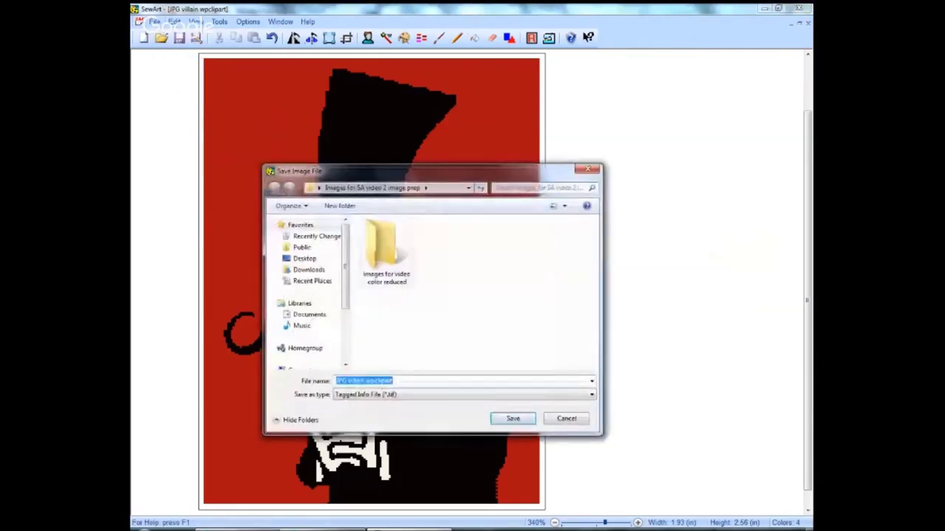
pyautogui.doubleClick(384, 251)
pyautogui.press('Tab')
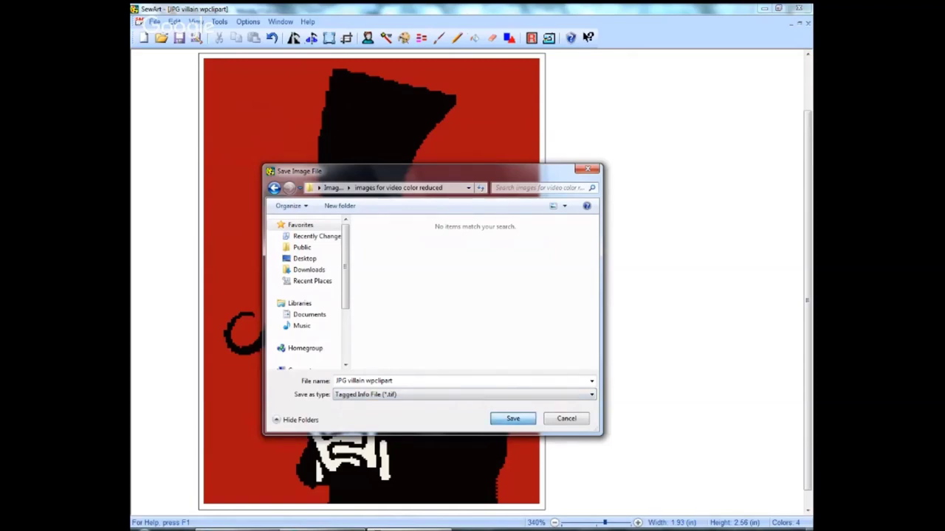
pyautogui.click(516, 421)
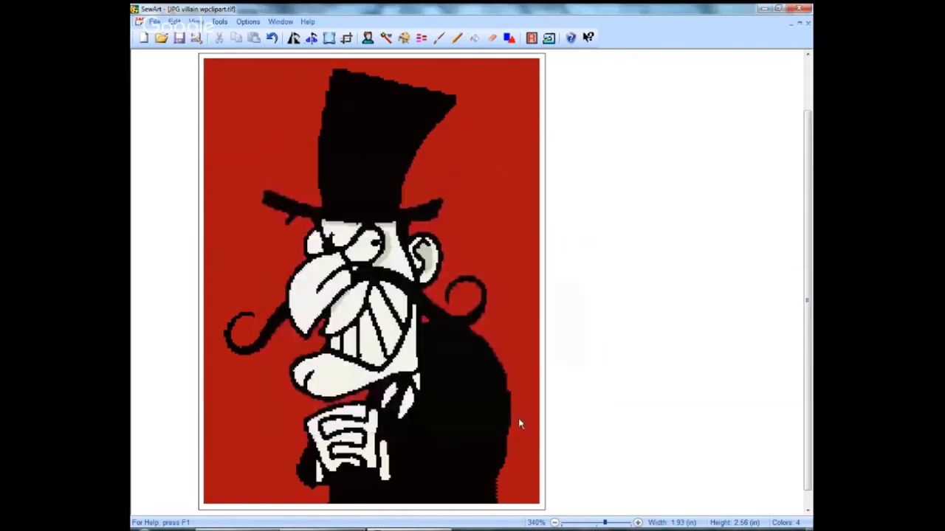
# Step: Close the villain image and open "JPG Dinosaur wpclipart" from the folder "Images for SA video 2 image prep"
pyautogui.click(154, 22)
pyautogui.click(169, 58)
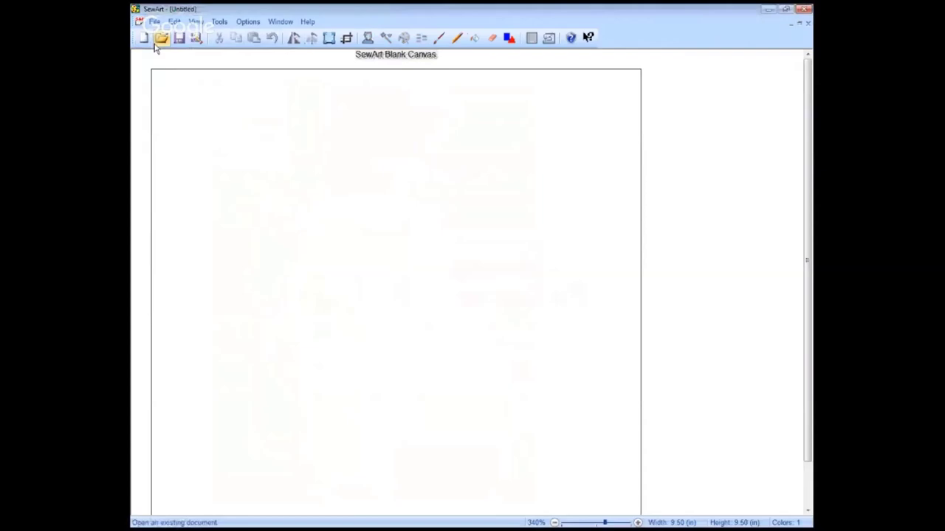
pyautogui.click(161, 39)
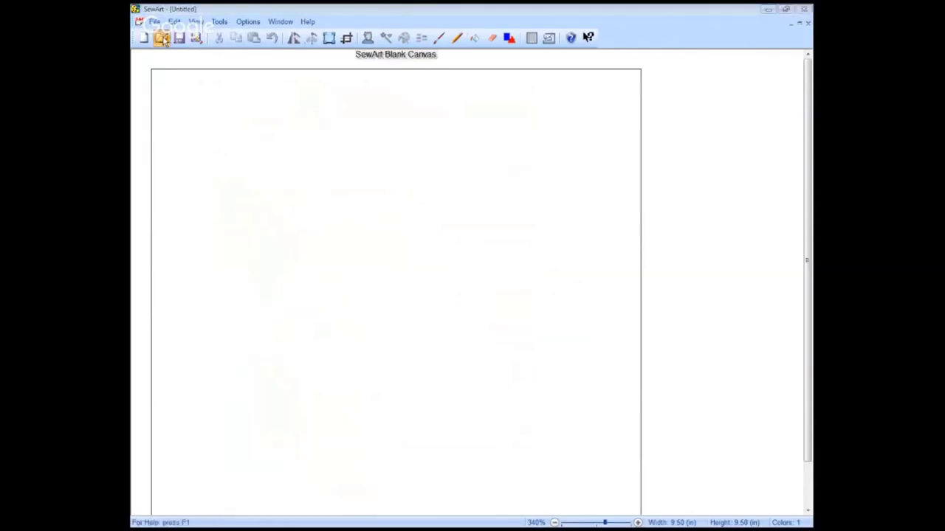
pyautogui.scroll(-3, 245, 303)
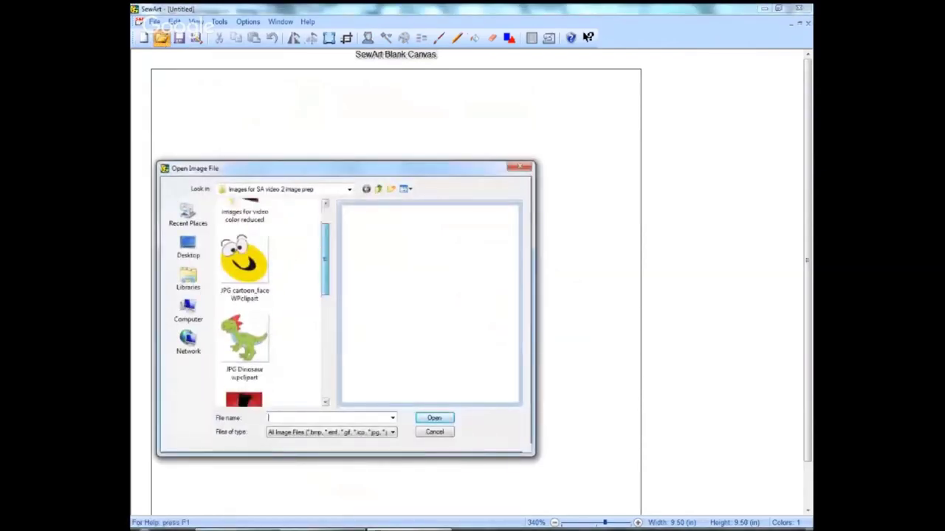
pyautogui.scroll(2, 245, 303)
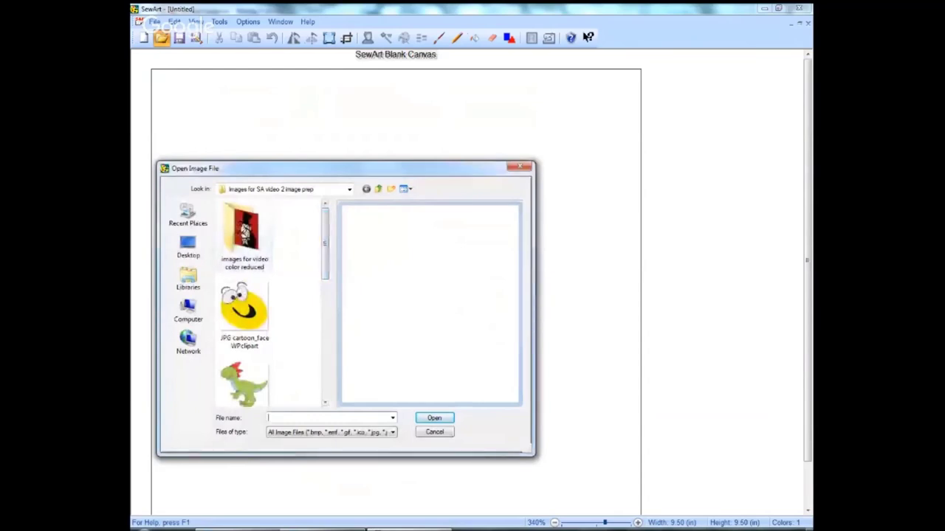
pyautogui.scroll(-2, 245, 302)
pyautogui.click(243, 310)
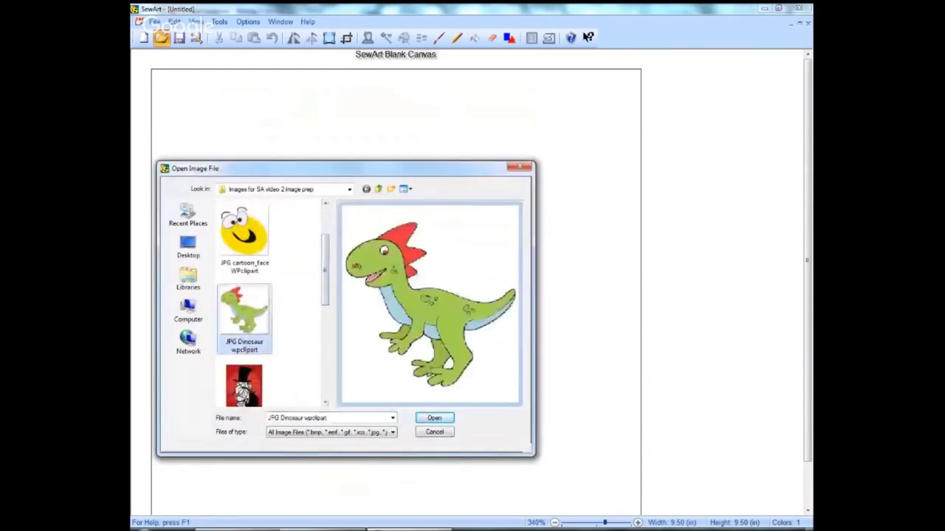
pyautogui.click(435, 419)
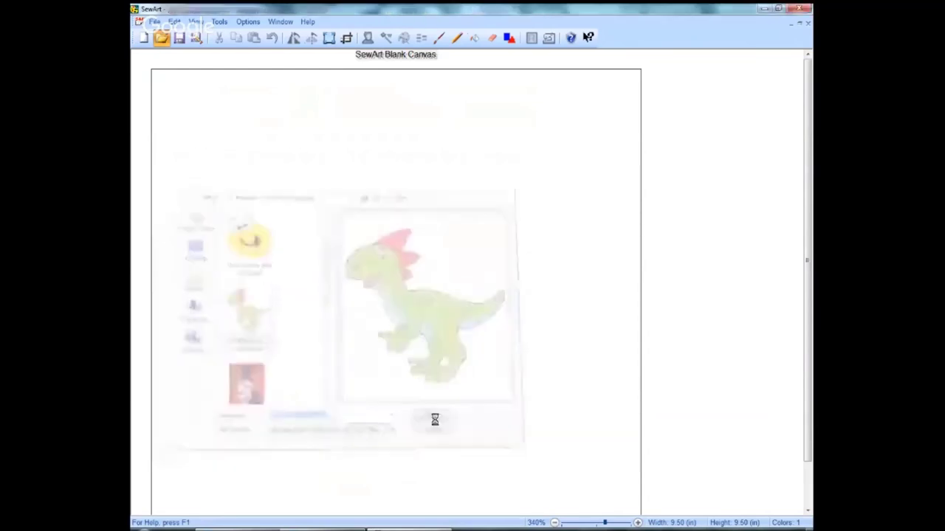
# Step: View the dinosaur at 370% zoom and check its number of colors in Image Color Reduction without changing it
pyautogui.click(620, 524)
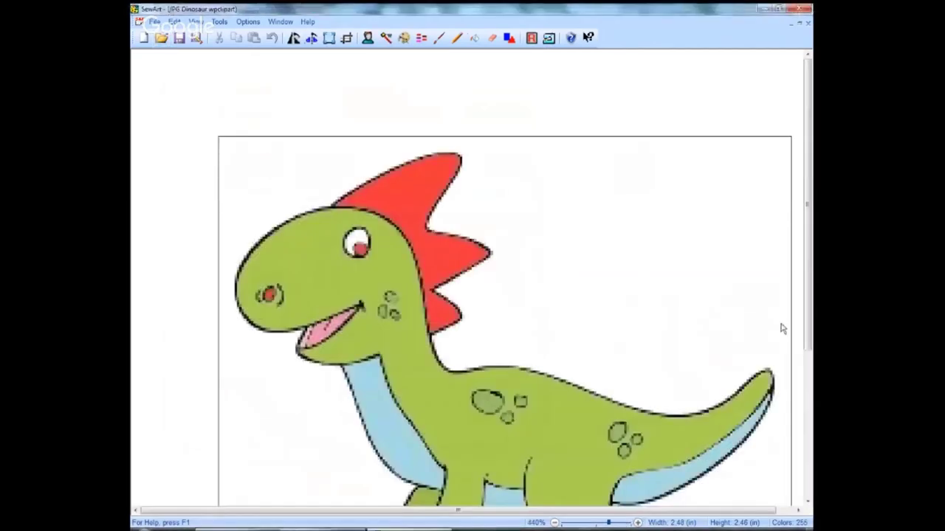
pyautogui.scroll(-3, 783, 329)
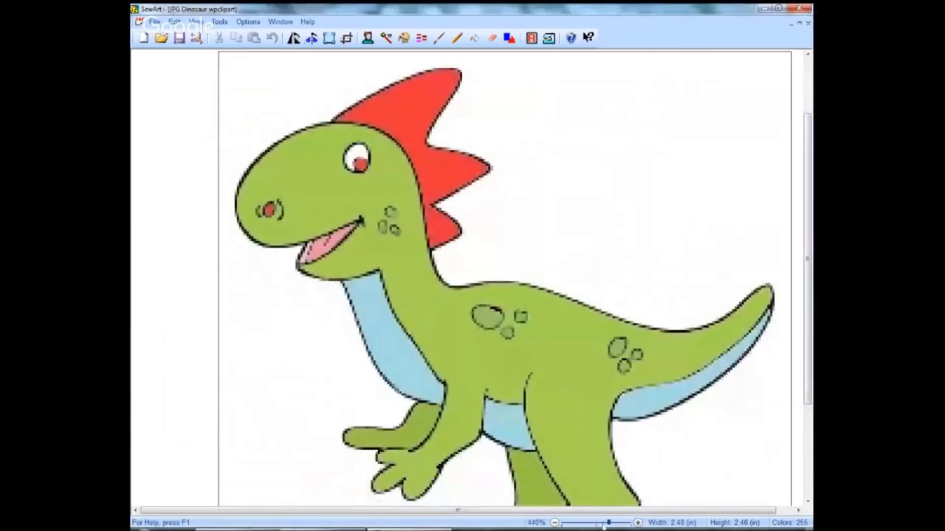
pyautogui.click(598, 523)
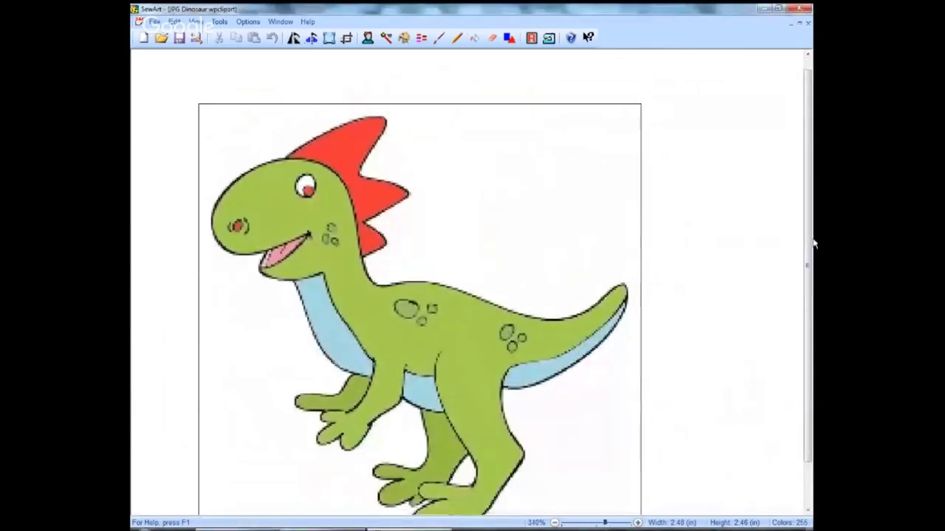
pyautogui.scroll(-2, 809, 242)
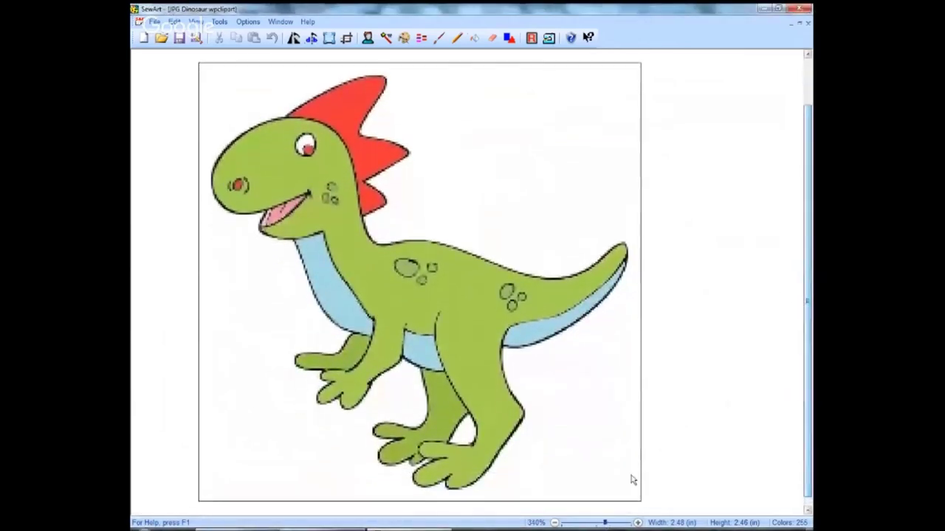
pyautogui.click(638, 524)
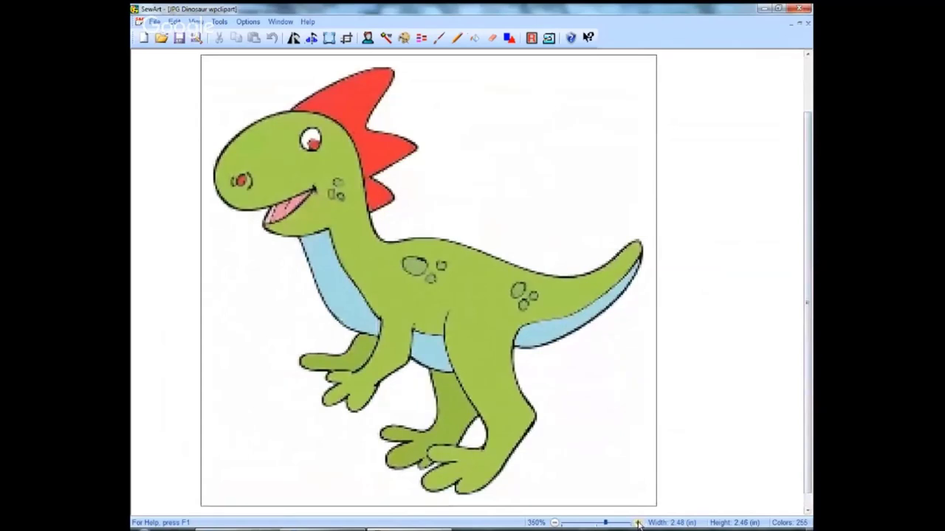
pyautogui.click(638, 523)
pyautogui.click(638, 523)
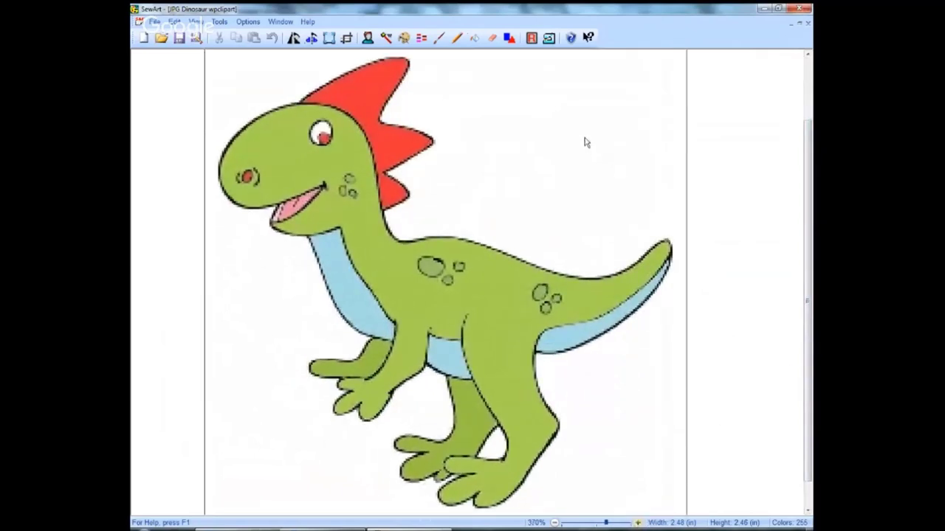
pyautogui.click(404, 38)
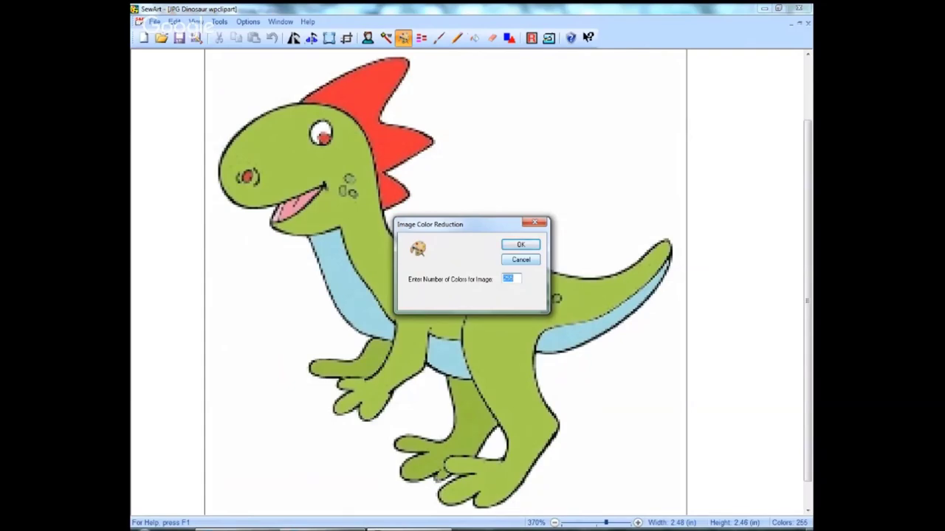
pyautogui.click(521, 259)
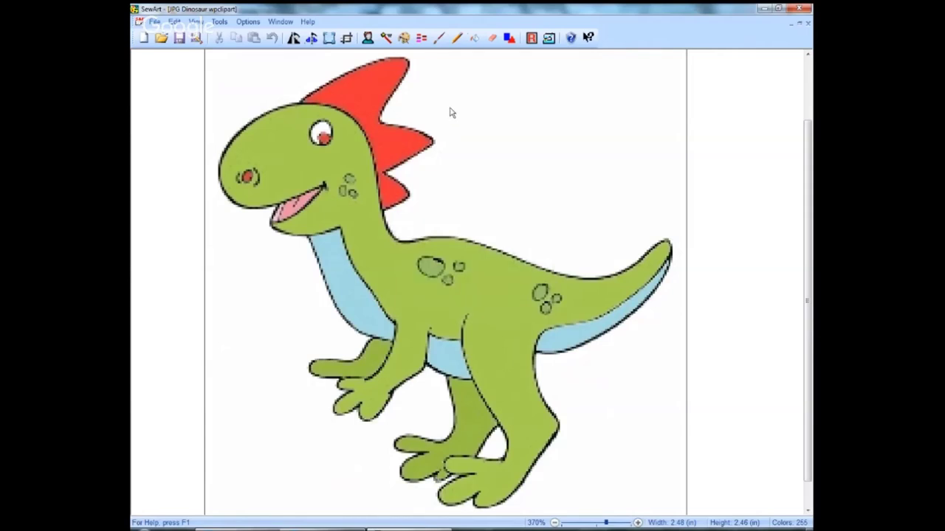
# Step: Start Posterize mode, enlarge the original-image preview, and set both the despeckle level and feature blending to 0%
pyautogui.click(367, 38)
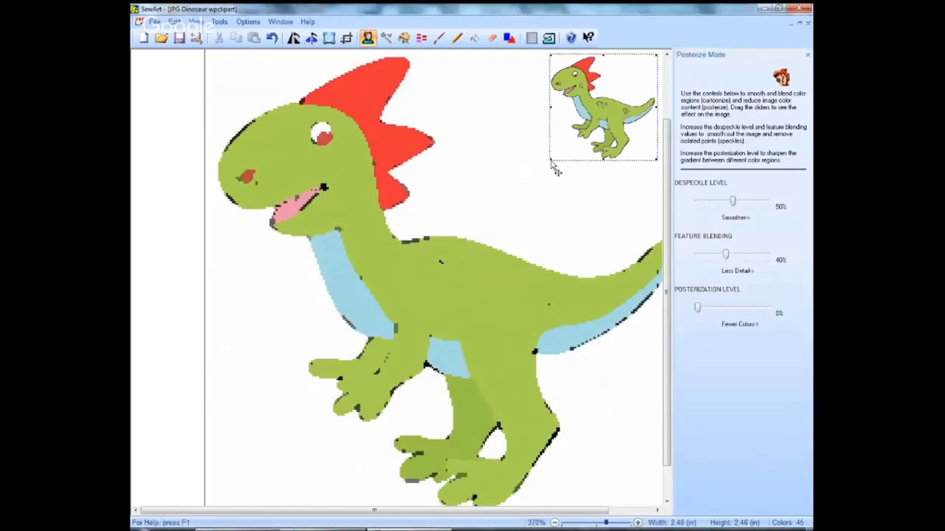
pyautogui.moveTo(552, 163); pyautogui.dragTo(446, 262)
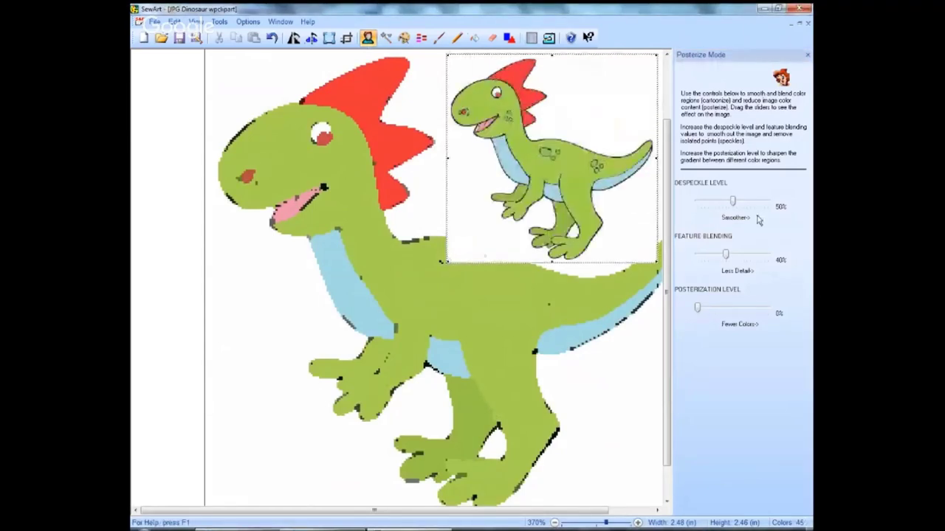
pyautogui.moveTo(730, 204); pyautogui.dragTo(705, 221)
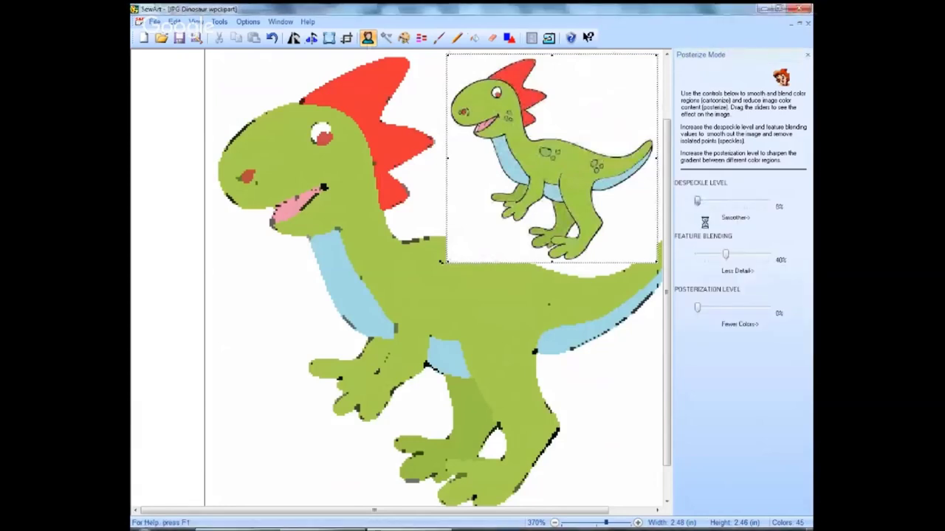
pyautogui.moveTo(725, 255); pyautogui.dragTo(697, 256)
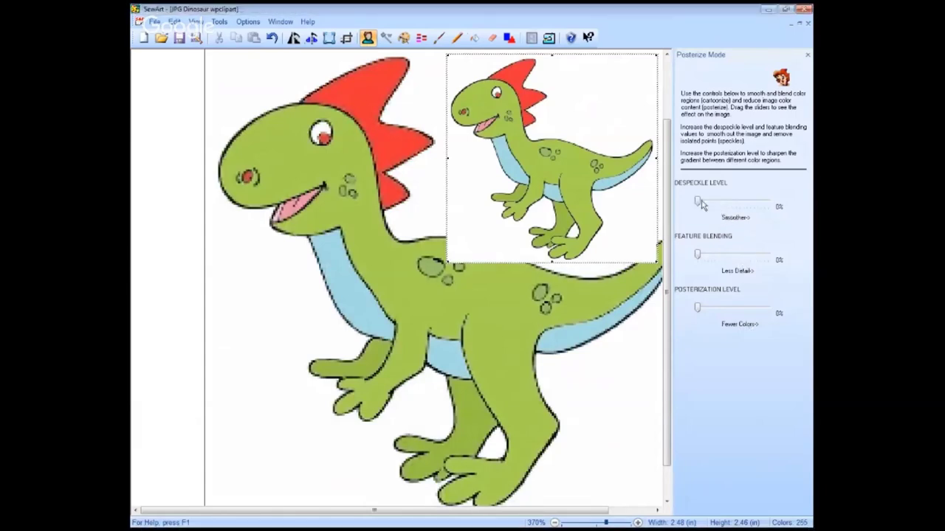
# Step: Try a 5% despeckle level and a 5% posterization level separately, reset each to 0%, and leave Posterize mode
pyautogui.moveTo(697, 204); pyautogui.dragTo(701, 205)
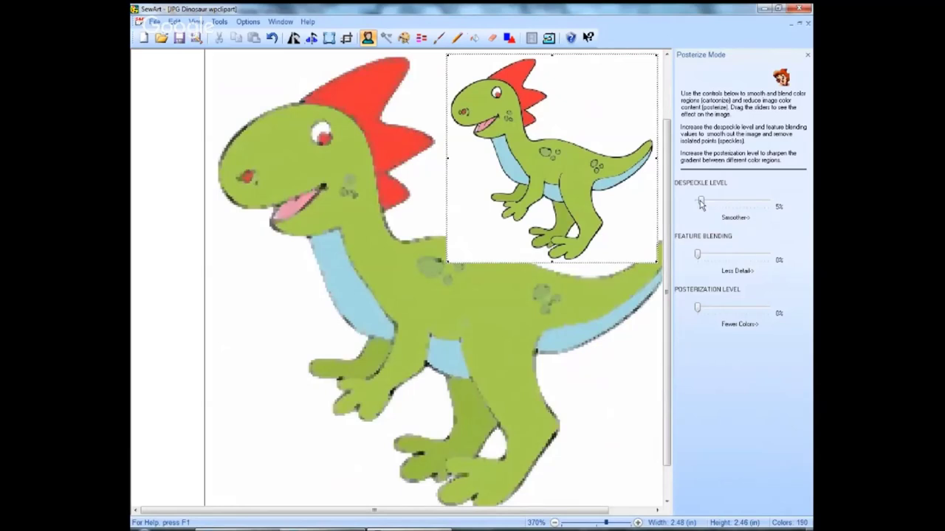
pyautogui.moveTo(701, 204); pyautogui.dragTo(697, 204)
pyautogui.moveTo(698, 256); pyautogui.dragTo(696, 255)
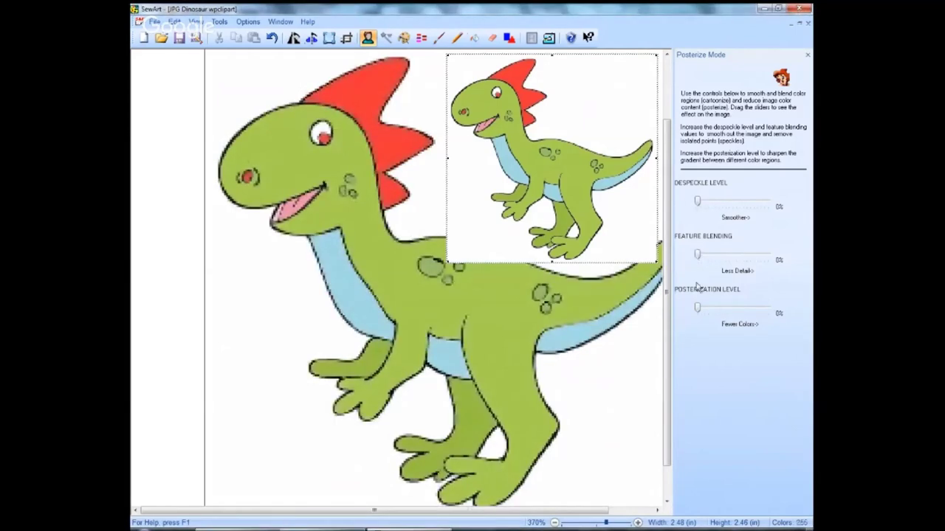
pyautogui.moveTo(699, 312); pyautogui.dragTo(702, 311)
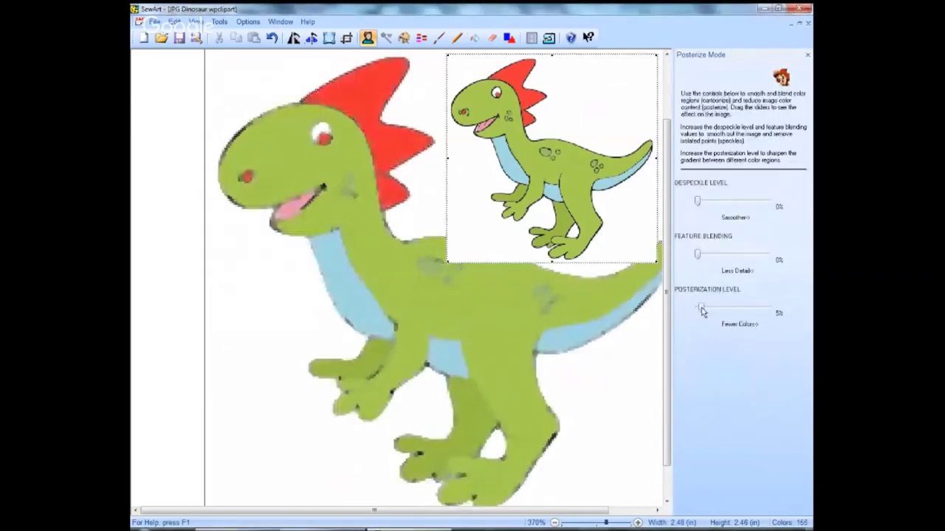
pyautogui.moveTo(702, 312); pyautogui.dragTo(697, 311)
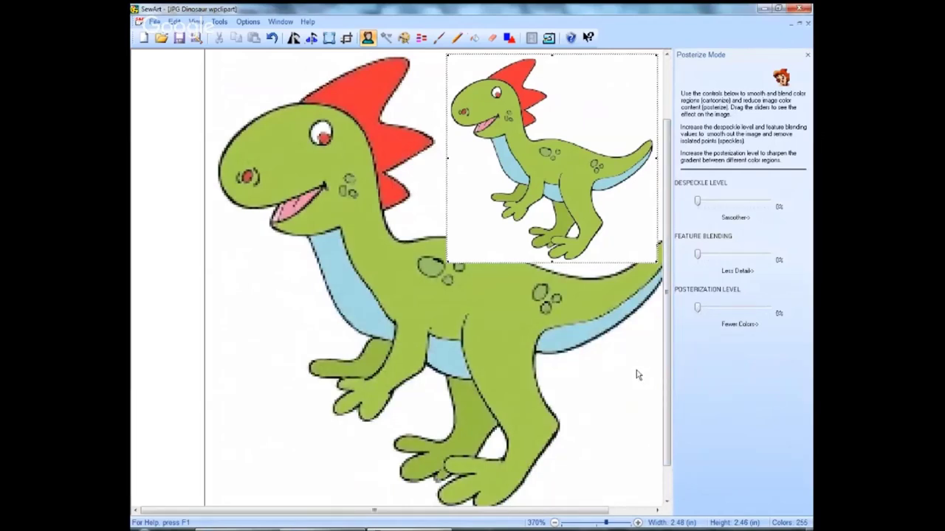
pyautogui.click(373, 41)
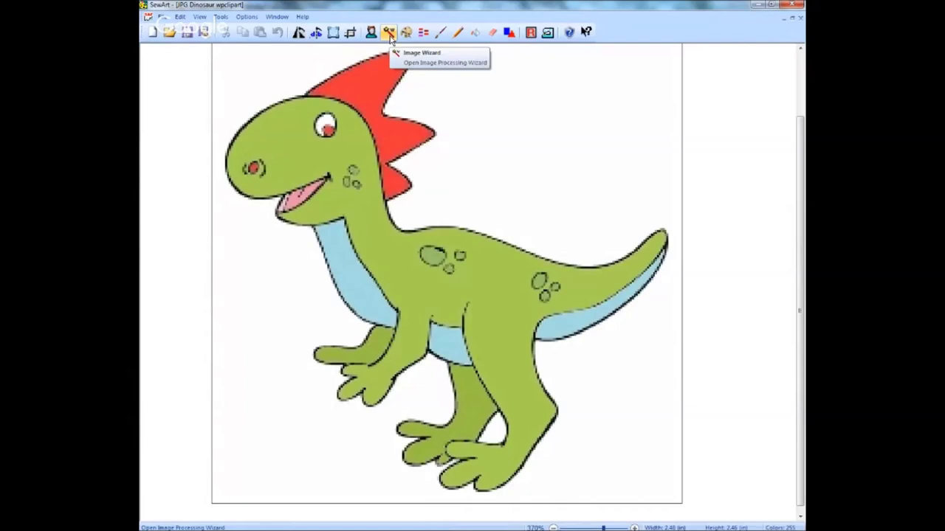
# Step: Start the Image Wizard, compare color reductions from 191 down to 31 colors, and accept 63 colors for the dinosaur
pyautogui.click(389, 34)
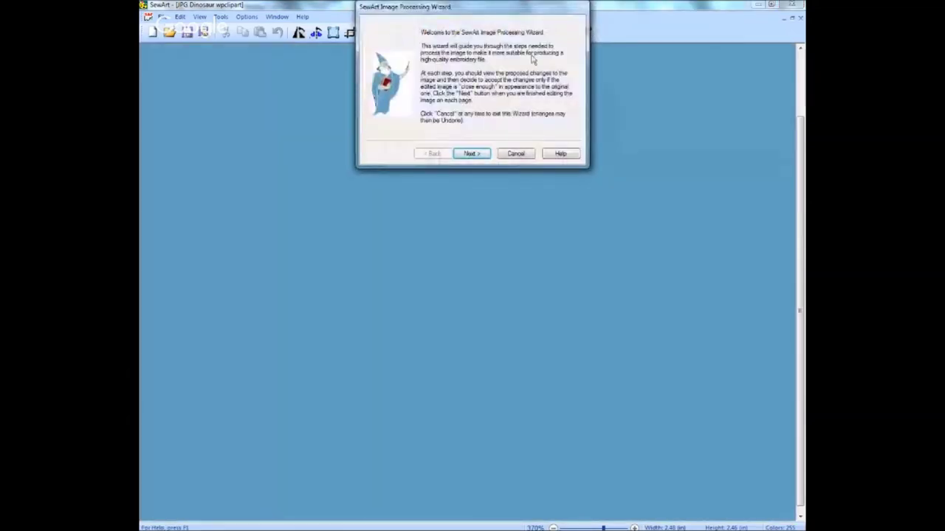
pyautogui.click(471, 154)
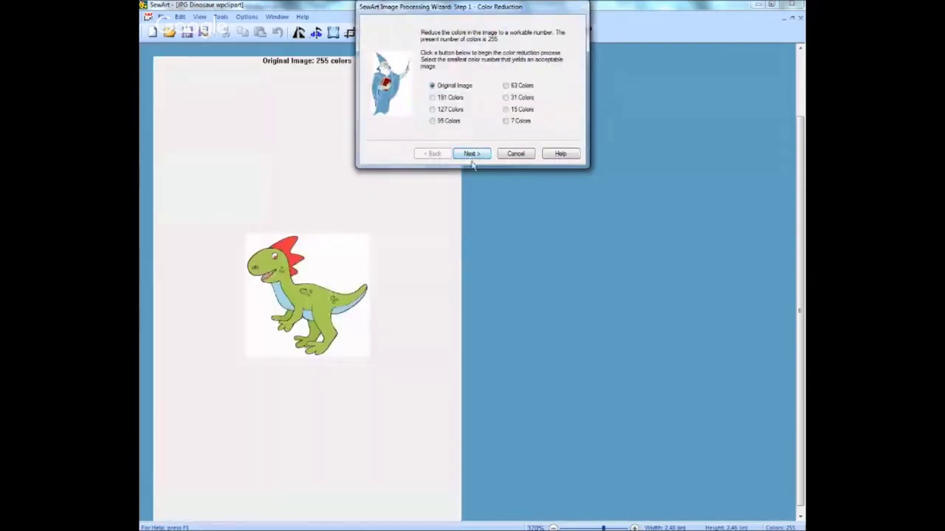
pyautogui.click(432, 85)
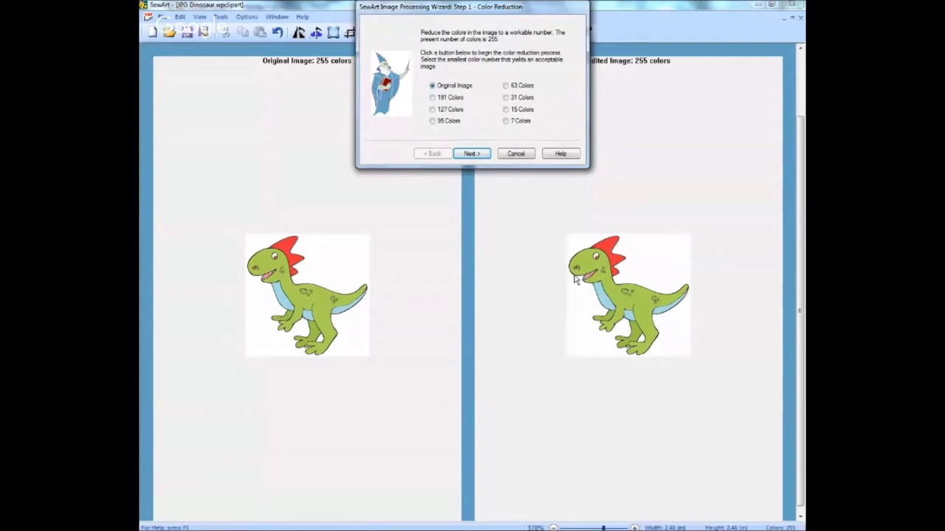
pyautogui.click(433, 98)
pyautogui.click(432, 110)
pyautogui.click(432, 121)
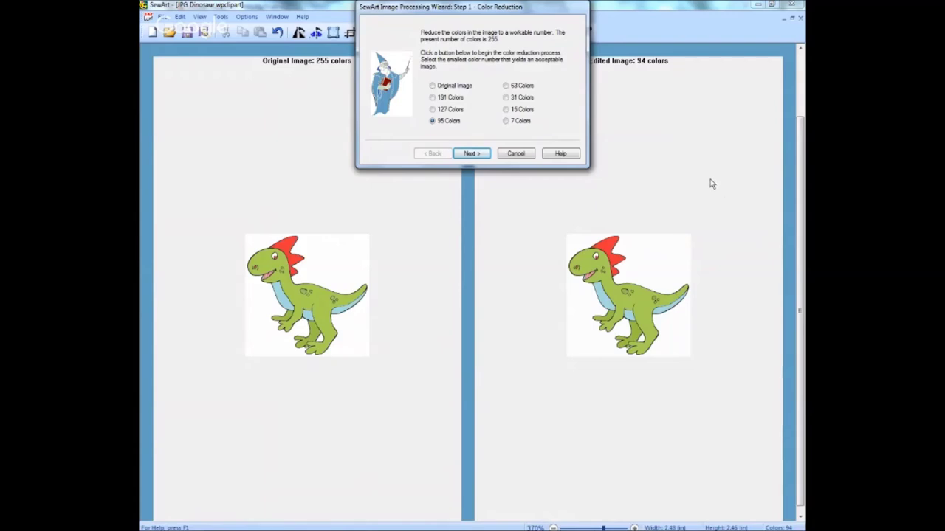
pyautogui.click(506, 87)
pyautogui.click(506, 98)
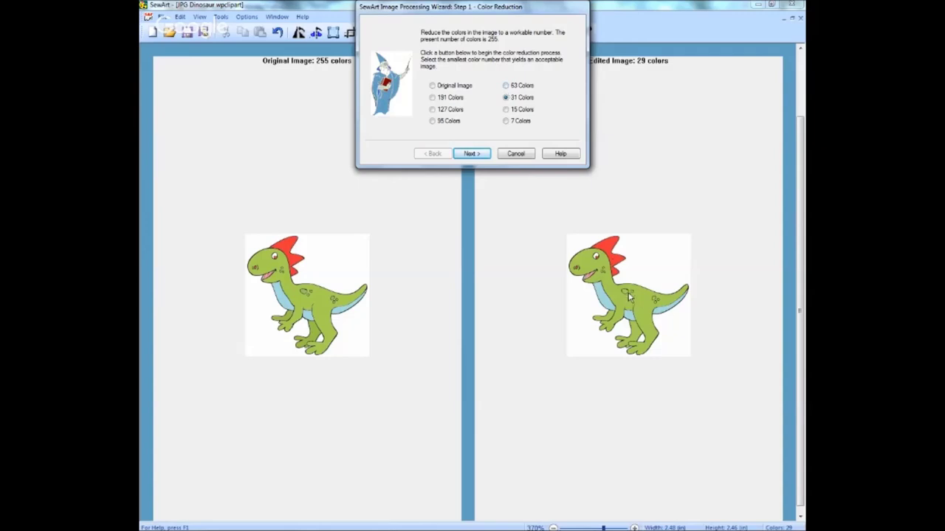
pyautogui.click(506, 87)
pyautogui.click(469, 154)
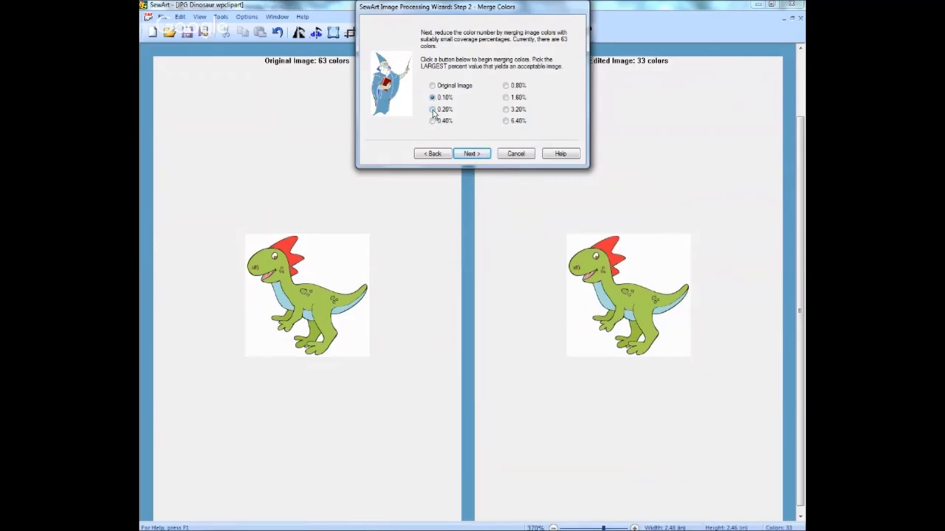
# Step: Compare the 0.20% and 0.40% options in the wizard's Merge Colors step and continue with 0.20%
pyautogui.click(432, 110)
pyautogui.click(433, 122)
pyautogui.click(433, 110)
pyautogui.click(472, 153)
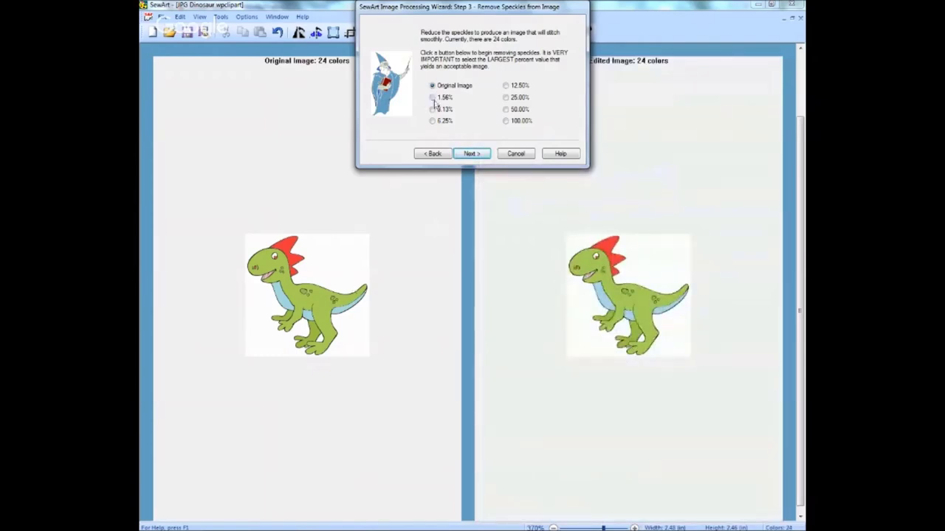
# Step: Try 1.56% speckle removal, restore the original image option, and continue to the Final Cleanup step
pyautogui.click(433, 98)
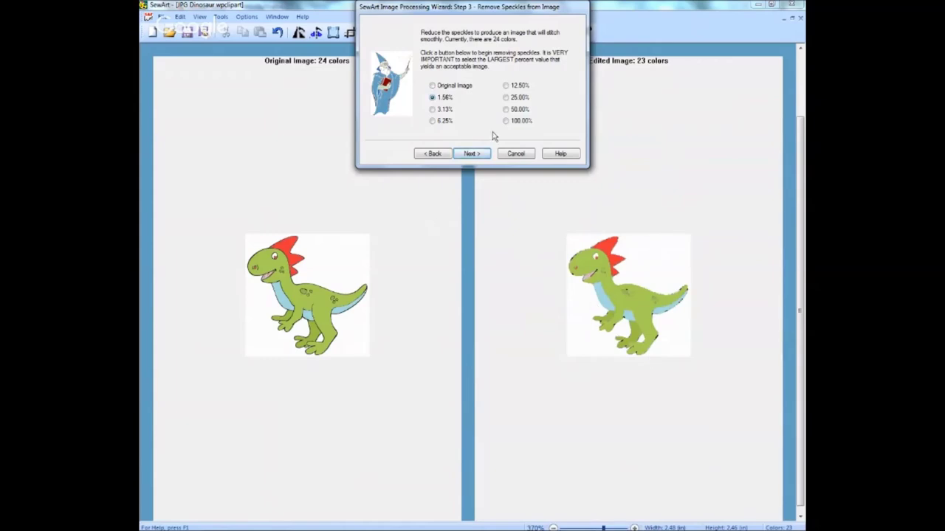
pyautogui.click(432, 86)
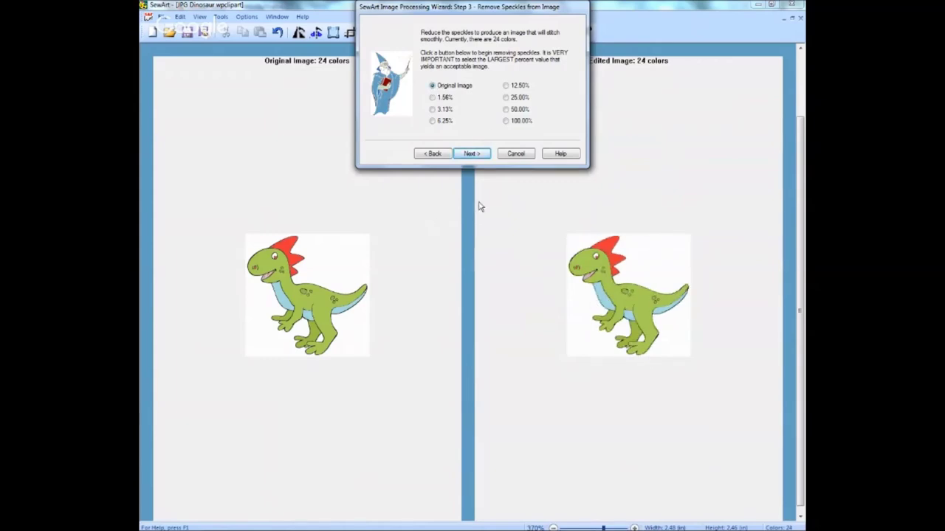
pyautogui.click(472, 154)
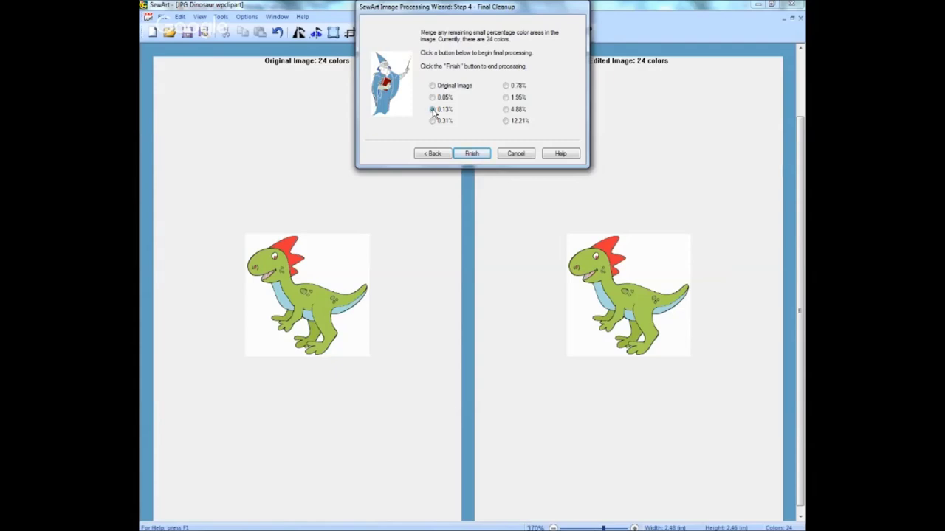
# Step: Compare 0.13% and 0.31% in Final Cleanup, choose 0.13%, and finish the wizard
pyautogui.click(432, 109)
pyautogui.click(432, 121)
pyautogui.click(434, 110)
pyautogui.click(473, 157)
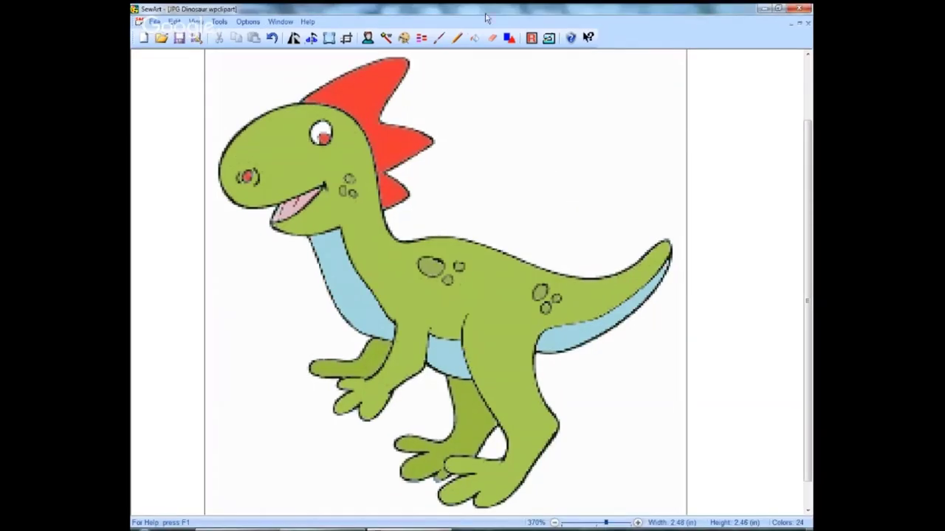
# Step: View the color list in Merge-Despeckle mode, and check the color count in Image Color Reduction without changing it
pyautogui.click(422, 39)
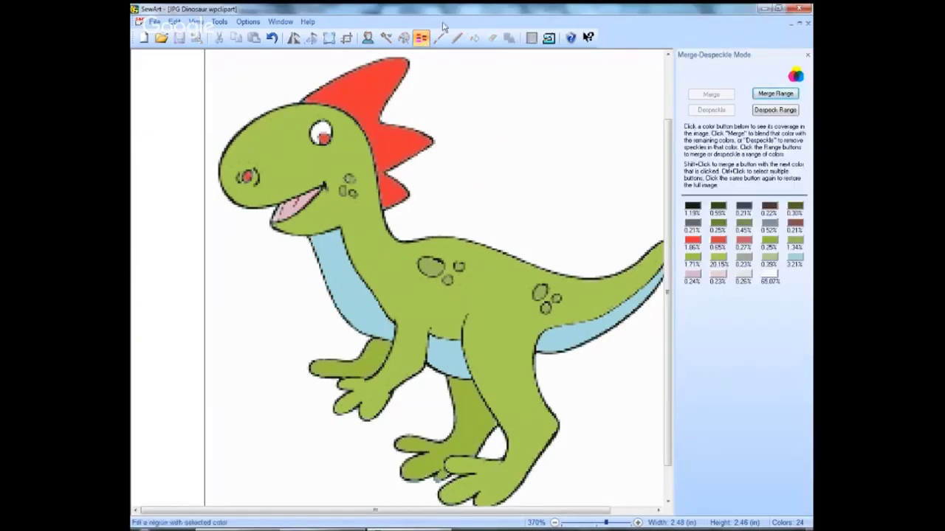
pyautogui.click(422, 40)
pyautogui.click(403, 37)
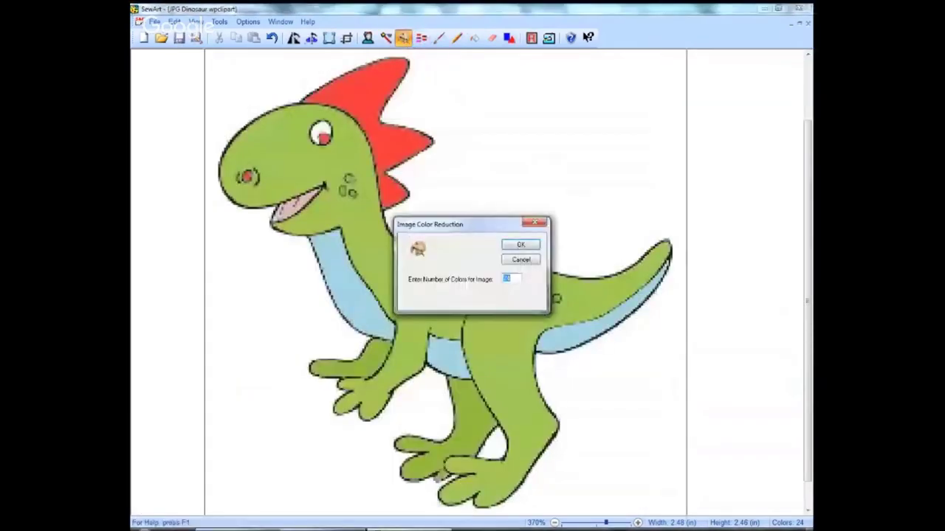
pyautogui.write('16')
pyautogui.press('Return')
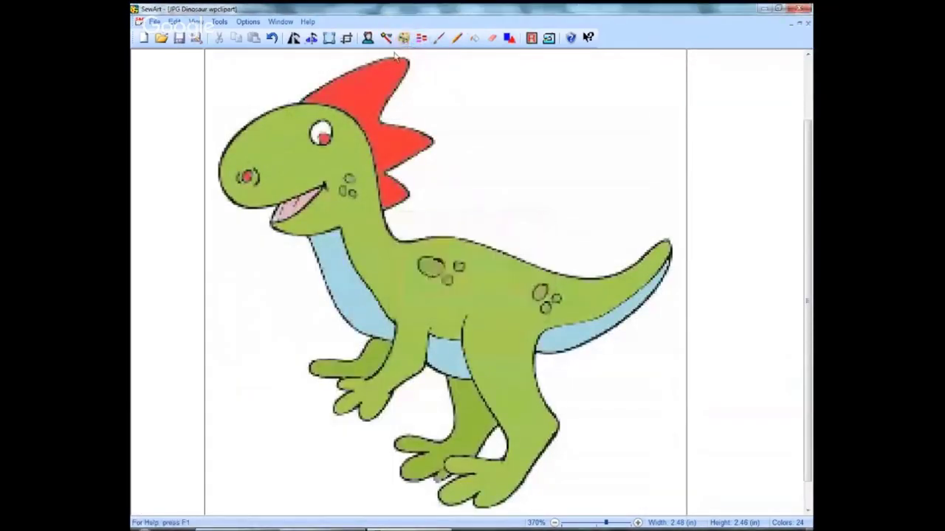
# Step: In Merge-Despeckle mode, inspect where the reddish-brown 0.21% color appears in the dinosaur and merge it into black
pyautogui.click(422, 39)
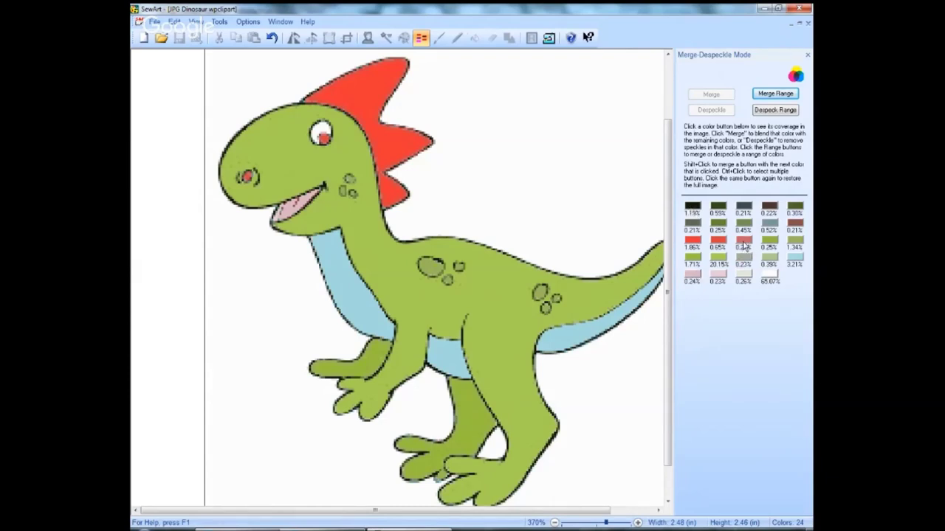
pyautogui.click(795, 223)
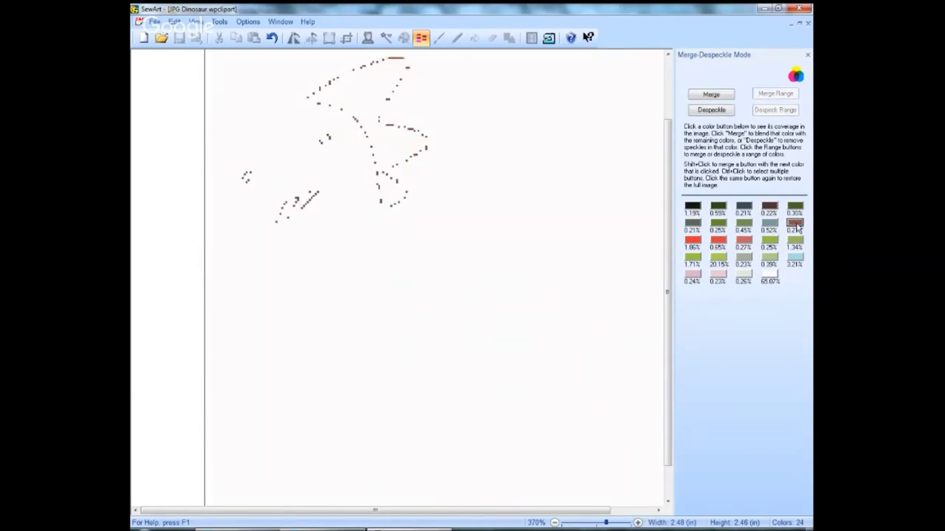
pyautogui.keyDown('ctrl'); pyautogui.click(796, 225); pyautogui.keyUp('ctrl')
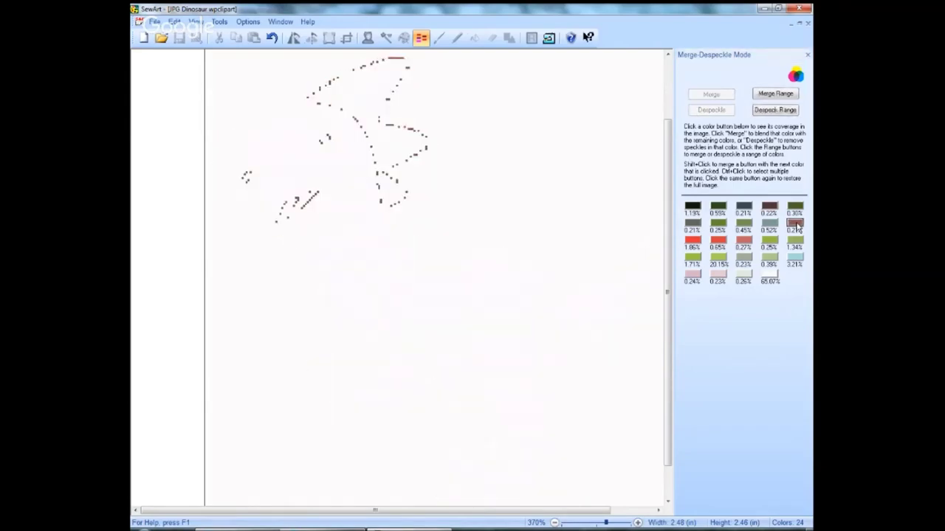
pyautogui.click(796, 225)
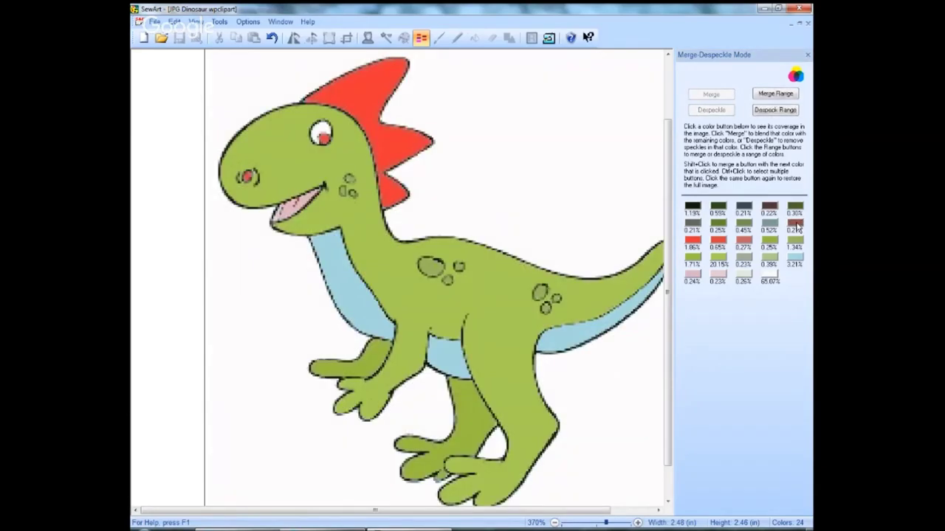
pyautogui.click(795, 225)
pyautogui.keyDown('ctrl'); pyautogui.click(796, 225); pyautogui.keyUp('ctrl')
pyautogui.click(795, 224)
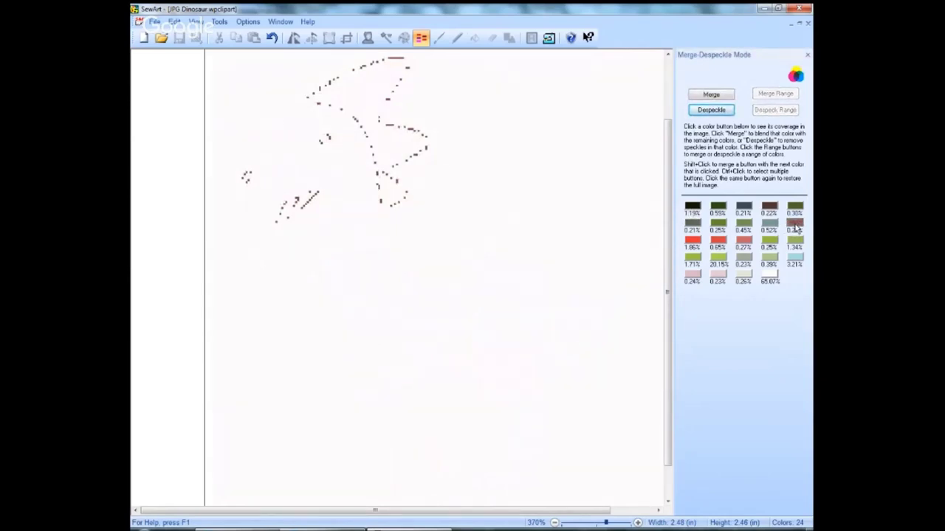
pyautogui.click(795, 225)
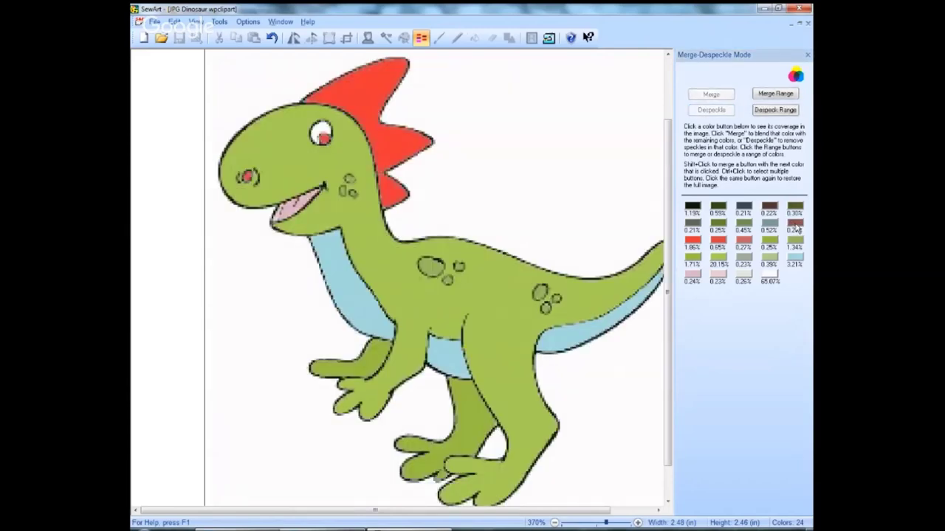
pyautogui.click(795, 226)
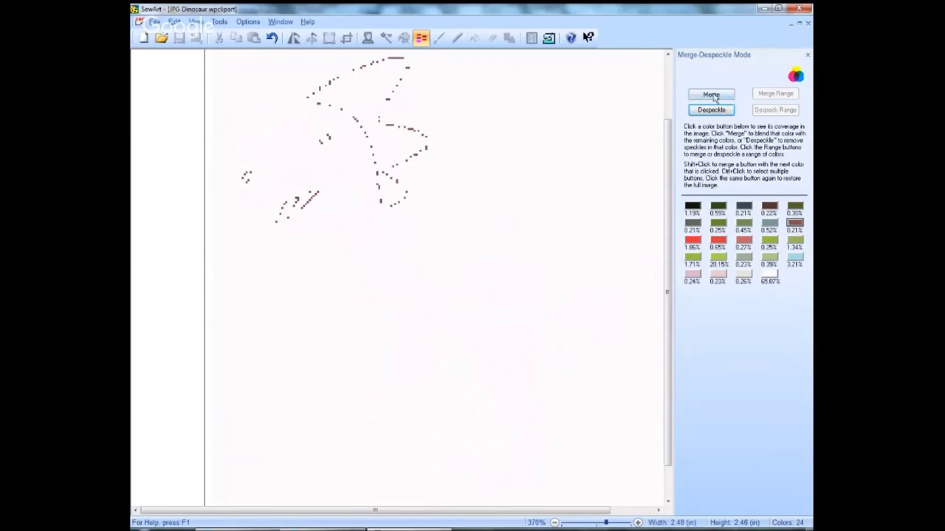
pyautogui.click(712, 95)
pyautogui.click(518, 294)
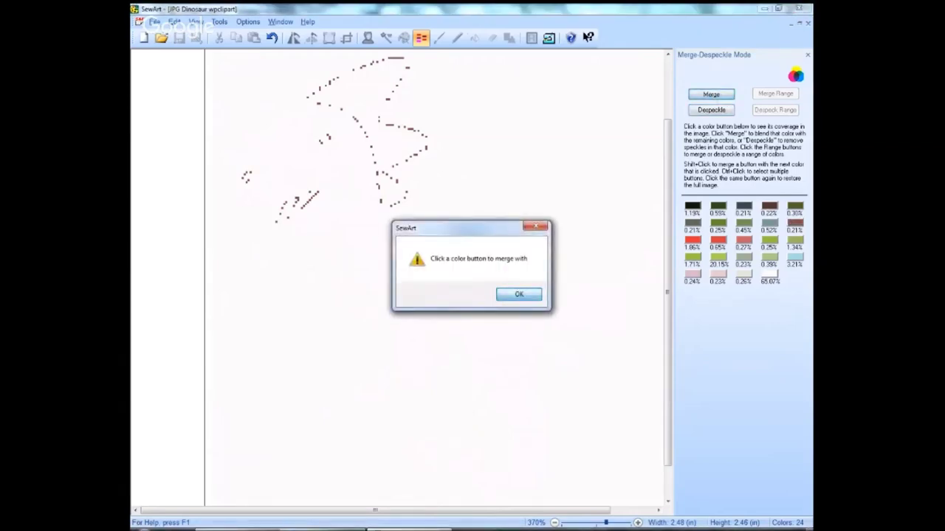
pyautogui.click(690, 208)
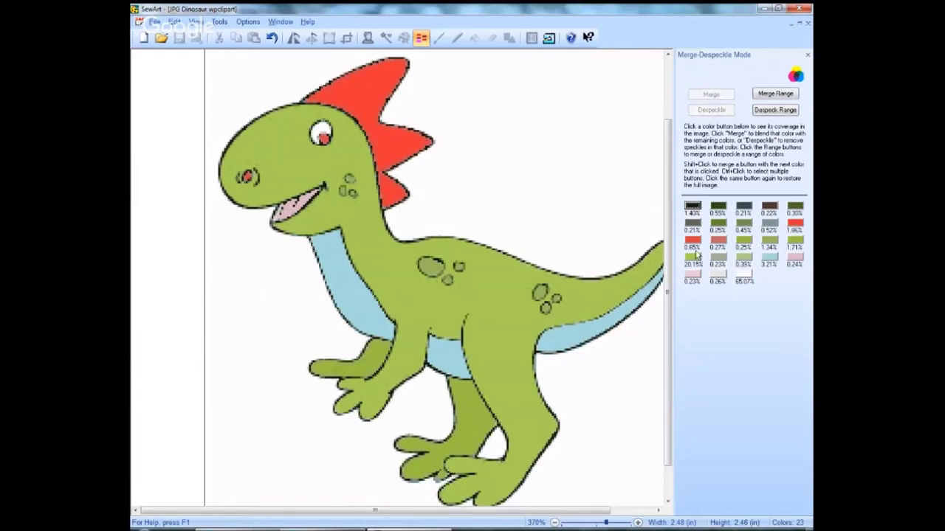
# Step: Inspect where the dusty-red 0.27% color appears around the crest and eye, and merge it into black
pyautogui.click(717, 240)
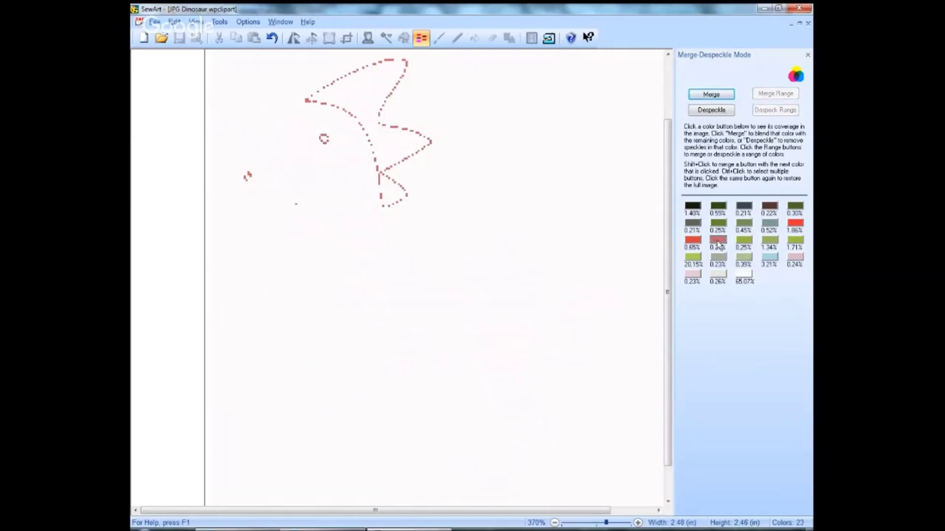
pyautogui.click(717, 241)
pyautogui.click(718, 241)
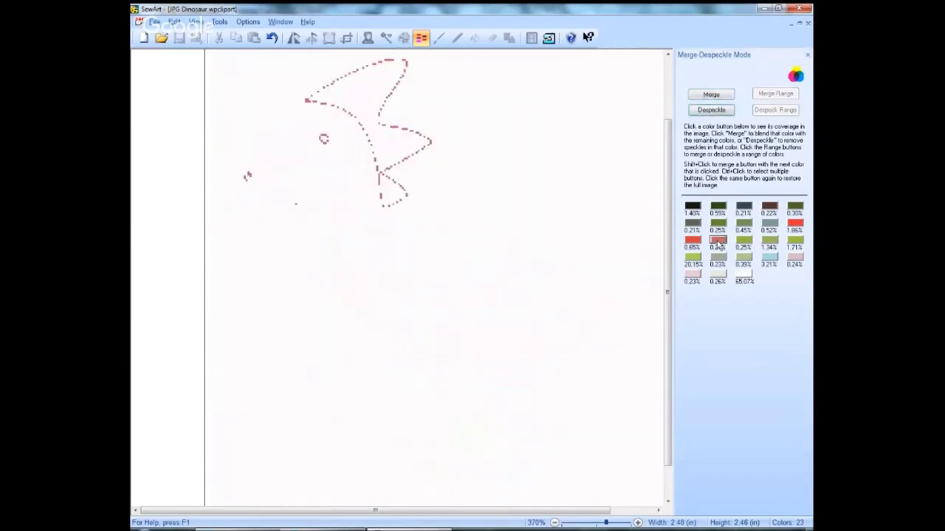
pyautogui.click(717, 241)
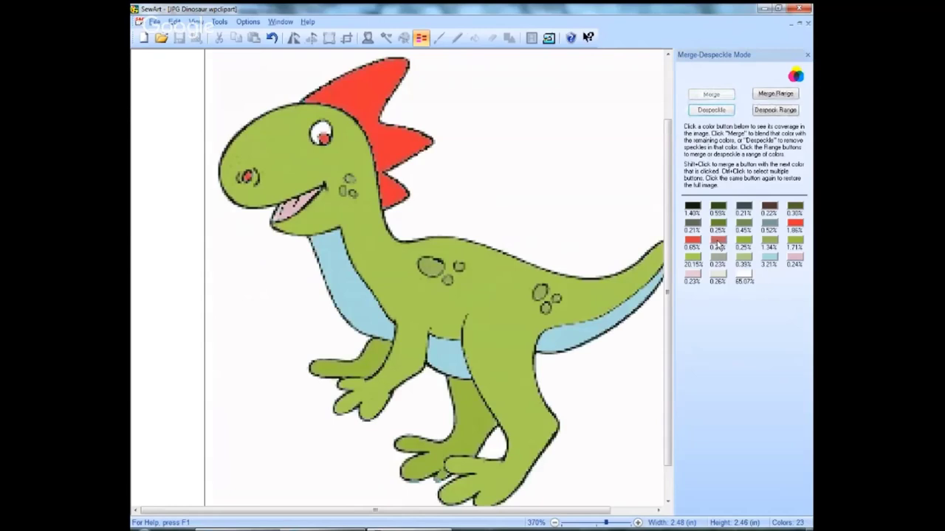
pyautogui.click(717, 241)
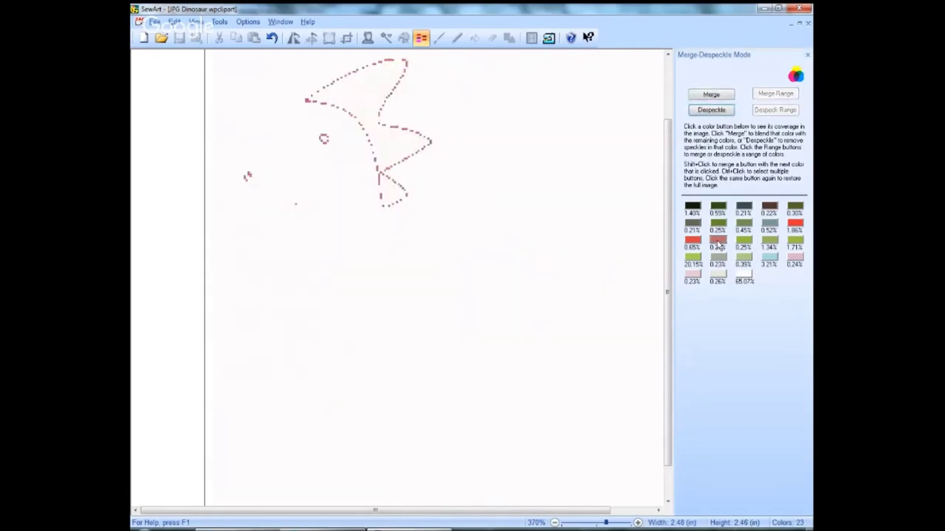
pyautogui.click(717, 241)
pyautogui.click(717, 241)
pyautogui.click(718, 241)
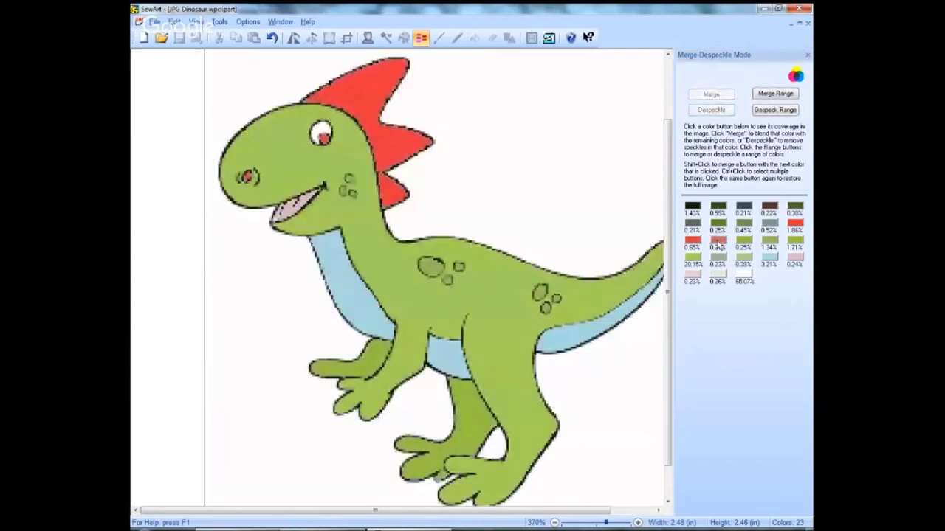
pyautogui.click(718, 242)
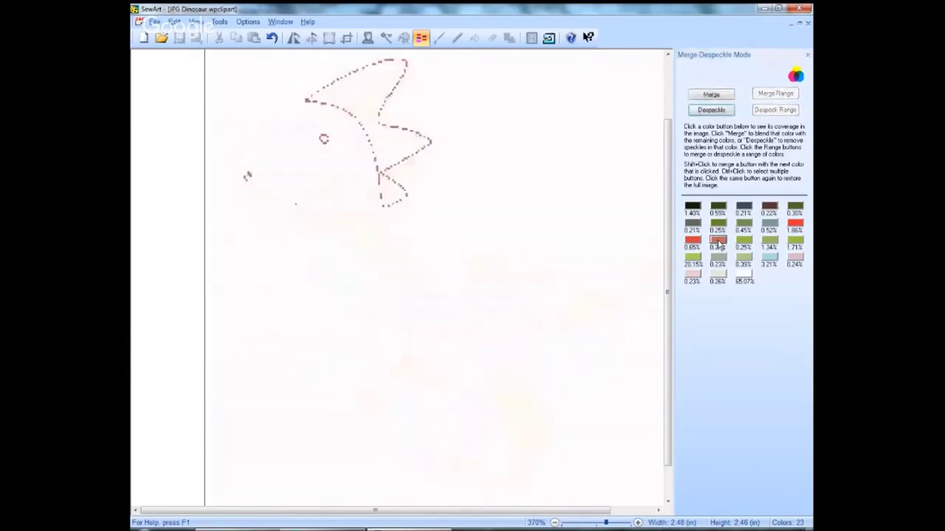
pyautogui.click(717, 242)
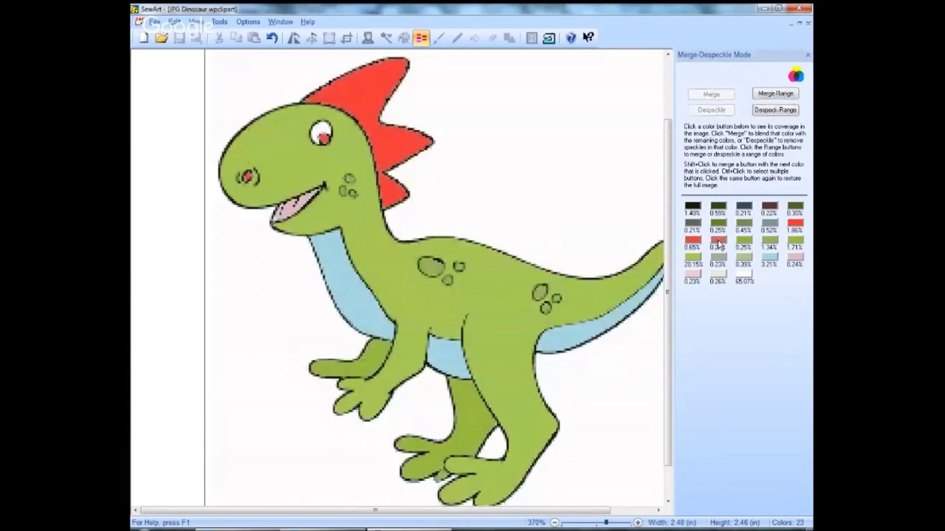
pyautogui.click(718, 242)
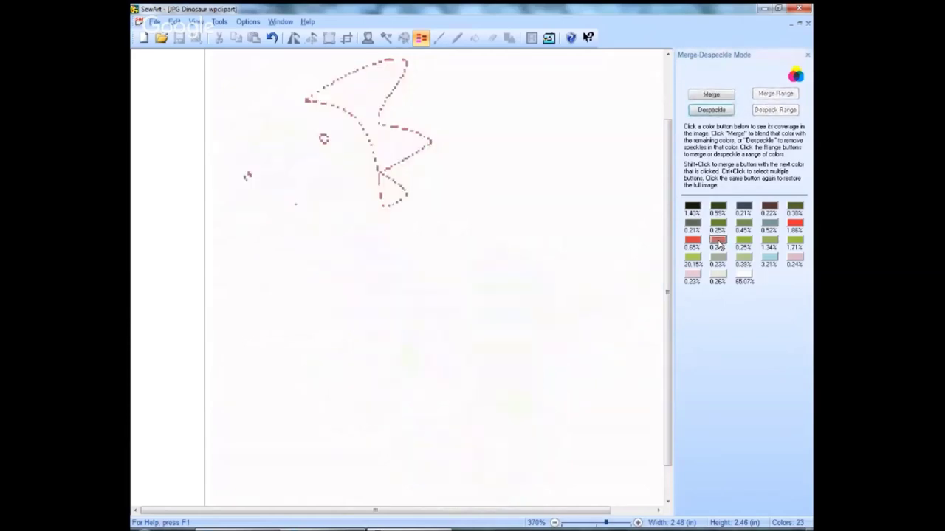
pyautogui.click(712, 95)
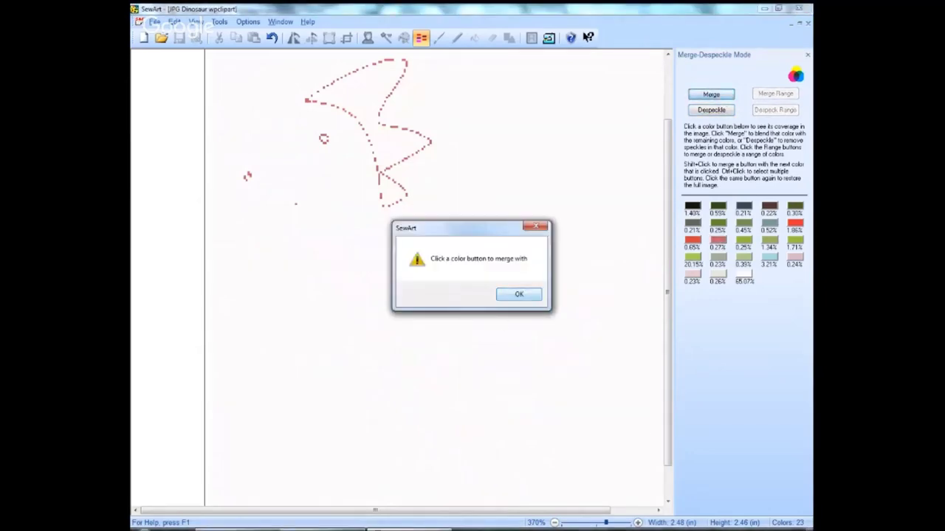
pyautogui.click(517, 293)
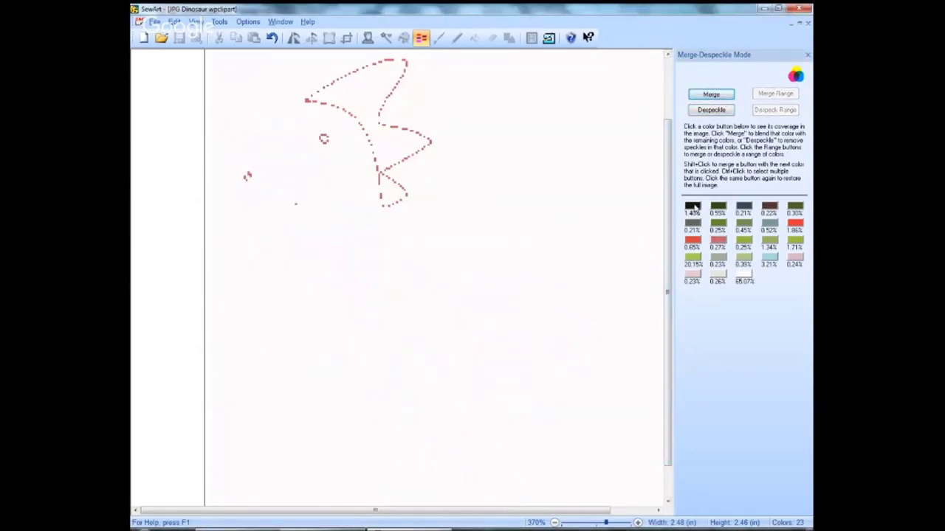
pyautogui.click(694, 207)
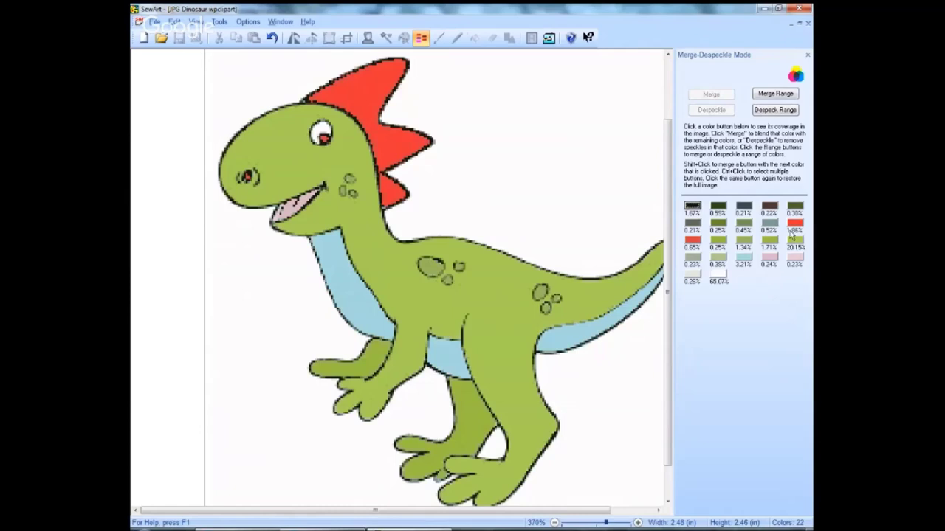
# Step: Compare the coverage of the 0.65% red crest edging and the bright-red 1.86% color, and merge the 0.65% red into the bright red
pyautogui.click(694, 240)
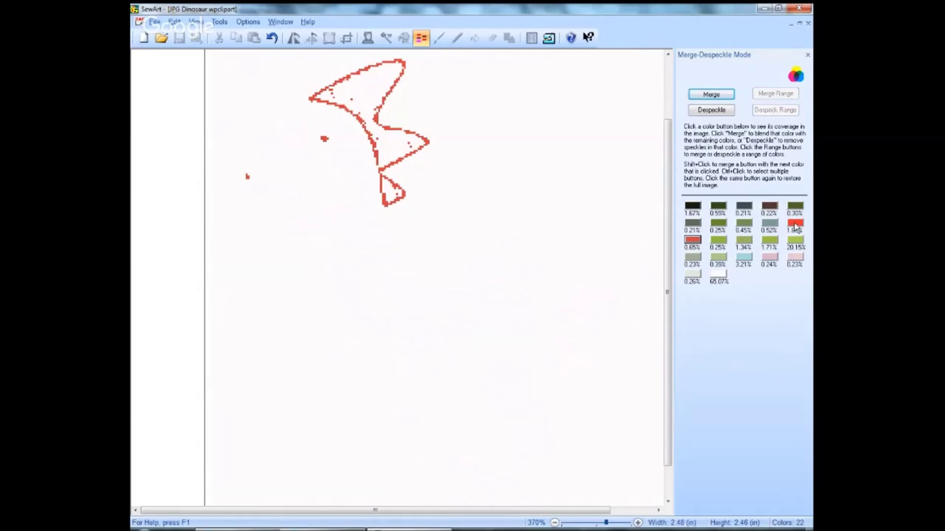
pyautogui.click(796, 229)
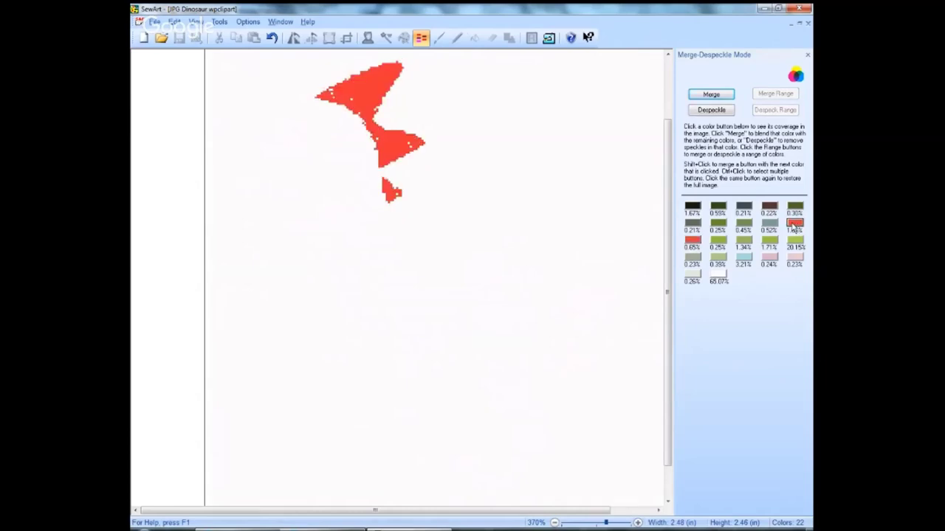
pyautogui.click(693, 243)
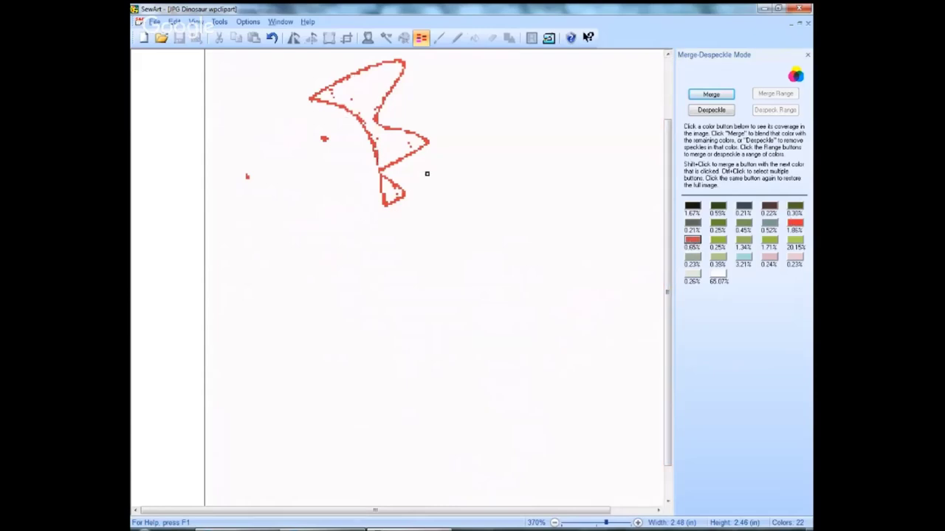
pyautogui.click(692, 242)
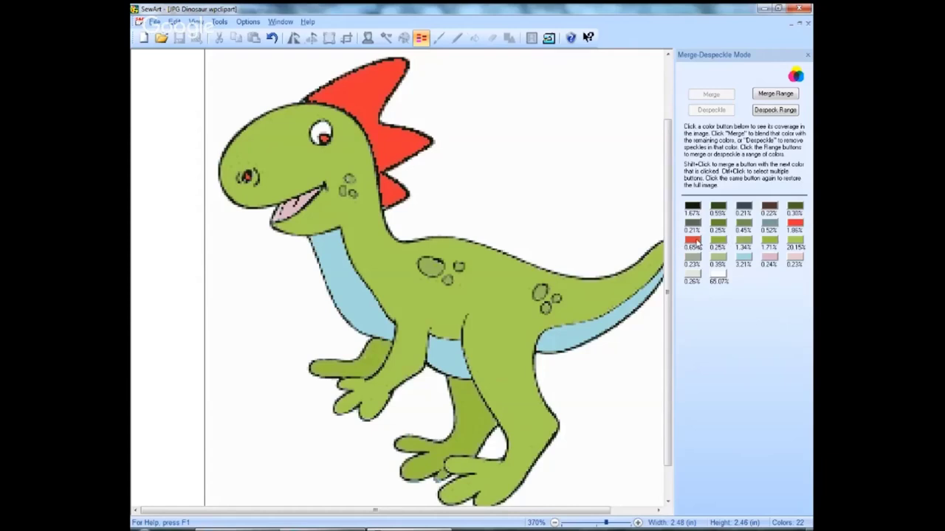
pyautogui.click(692, 242)
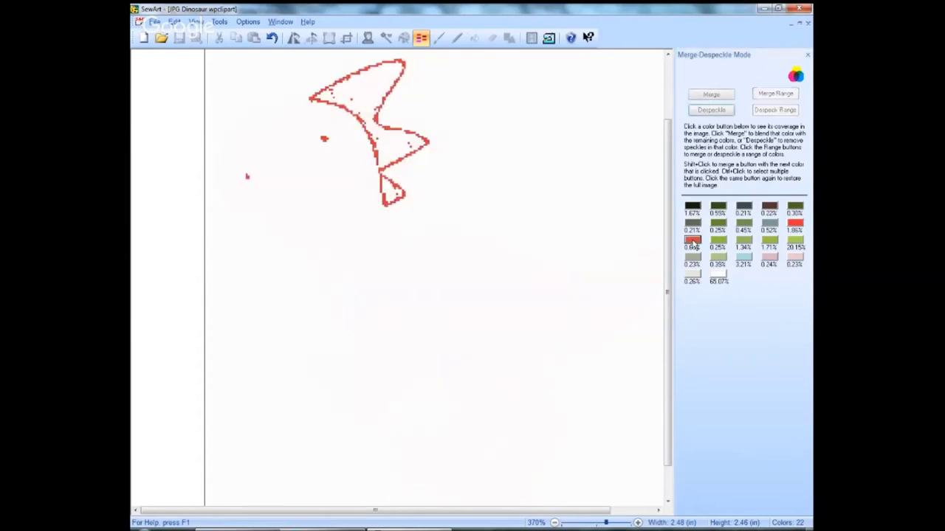
pyautogui.click(711, 93)
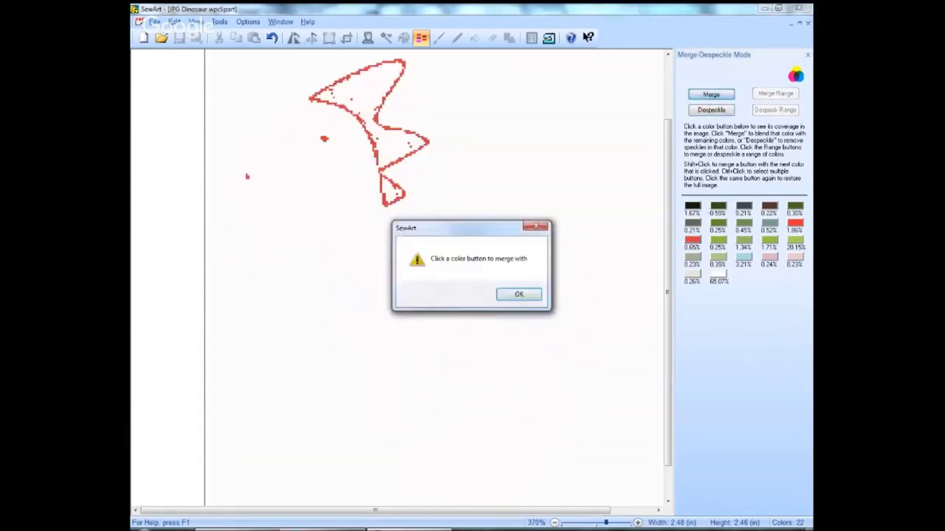
pyautogui.press('Return')
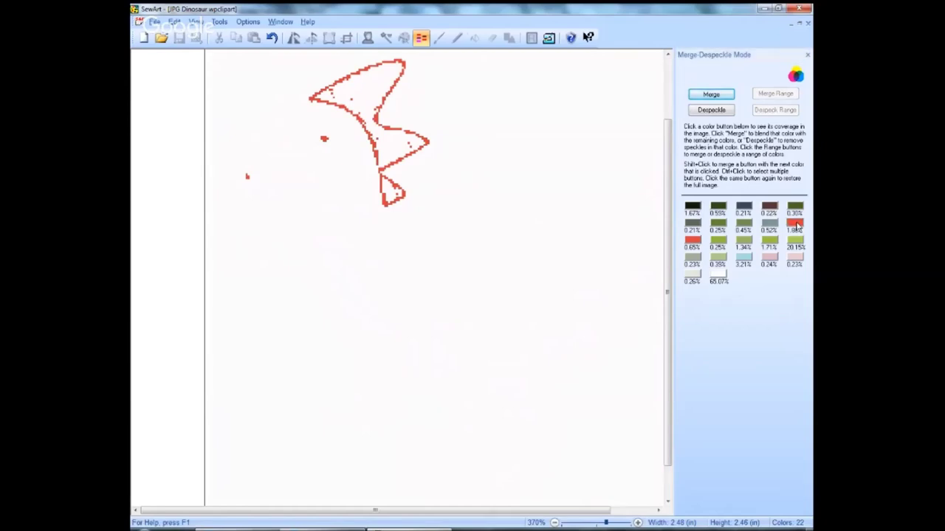
pyautogui.click(795, 225)
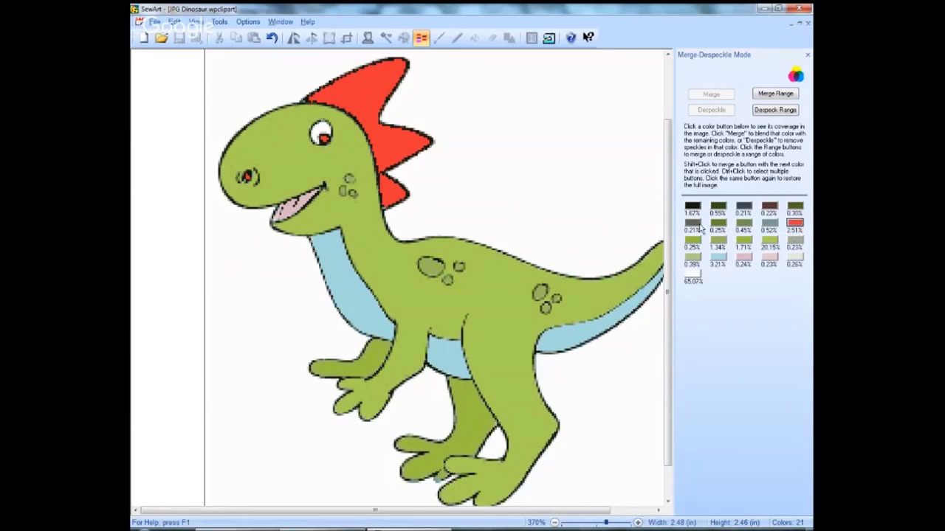
# Step: Inspect where the dark-brown 0.22% color appears in the dinosaur and merge it into black
pyautogui.click(770, 207)
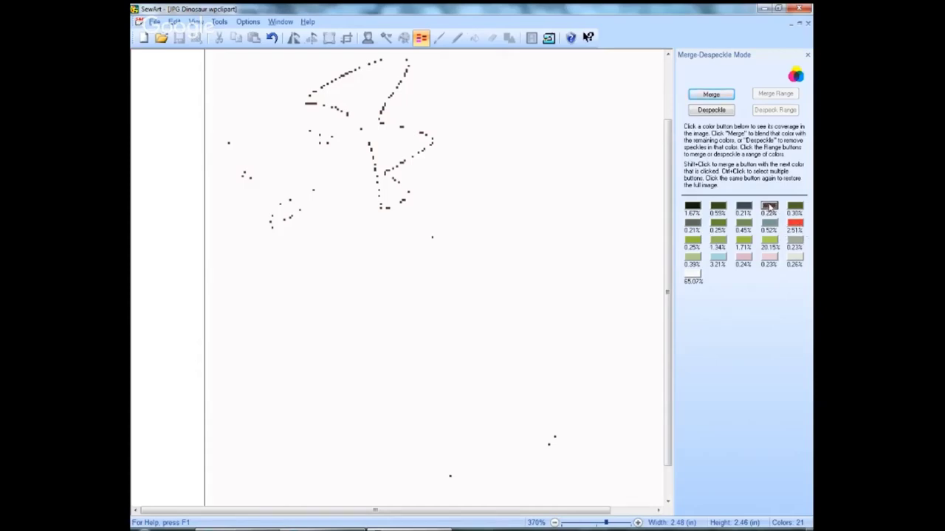
pyautogui.click(770, 209)
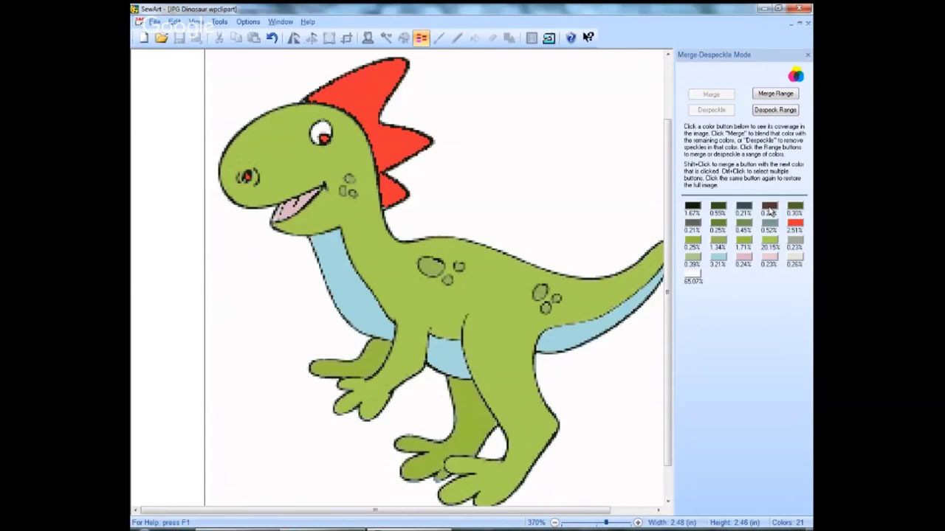
pyautogui.click(769, 208)
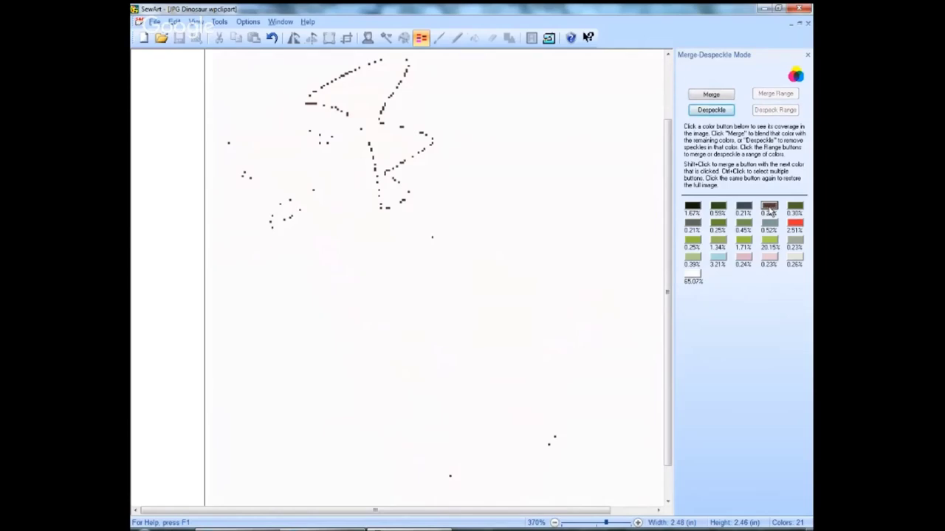
pyautogui.click(707, 95)
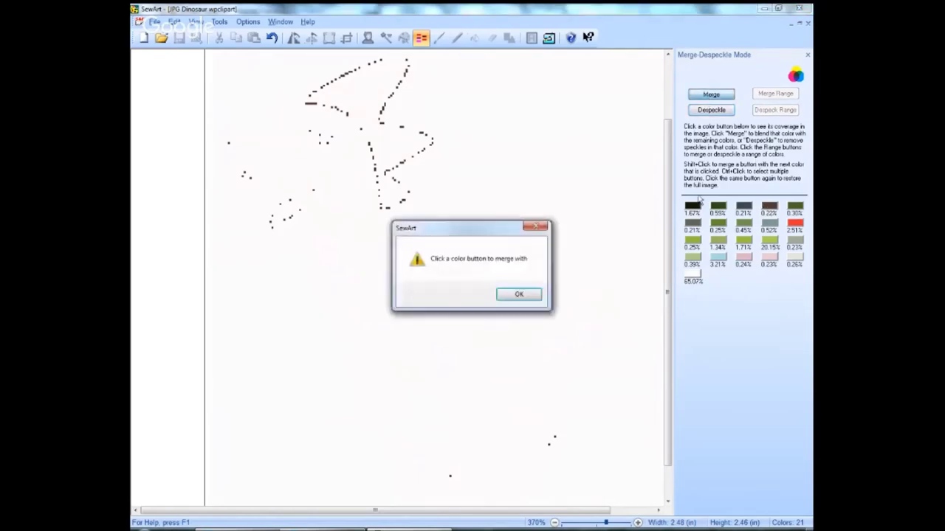
pyautogui.press('Return')
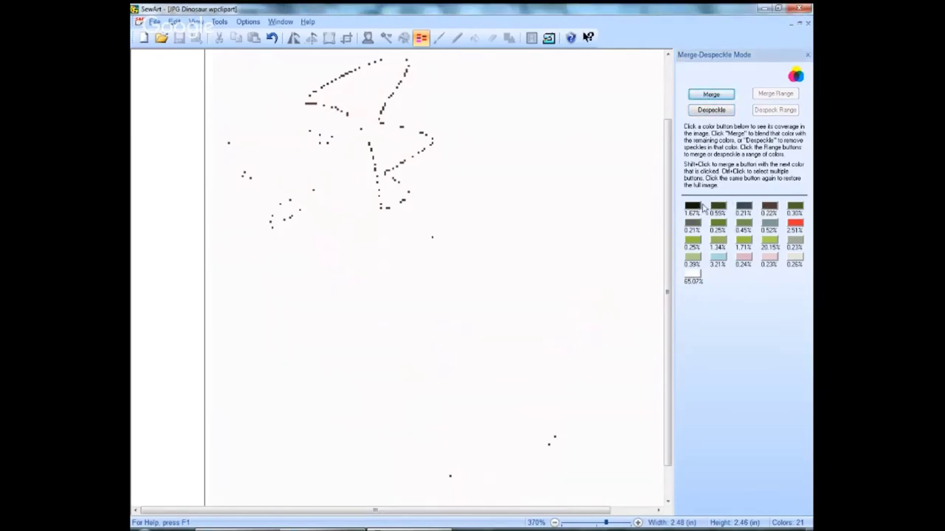
pyautogui.click(694, 208)
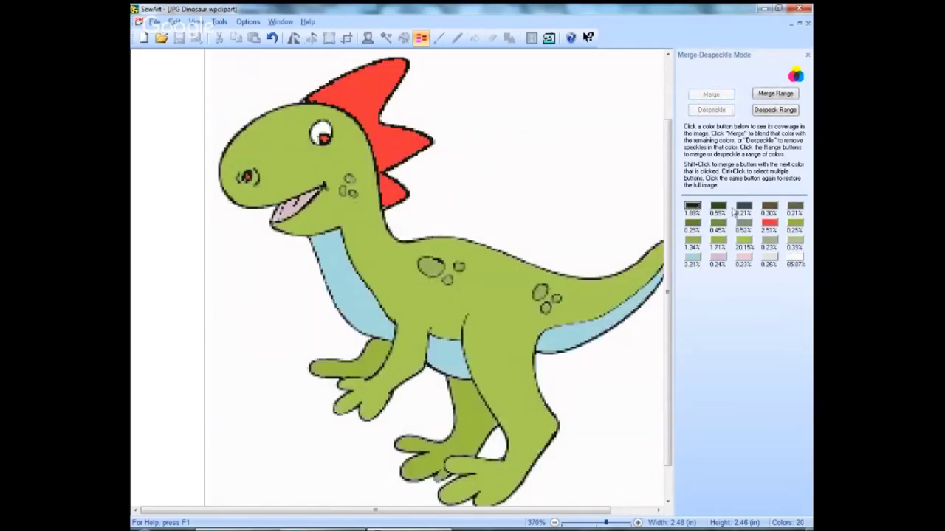
# Step: Examine the dark-green 0.59% color across the whole dinosaur outline and merge it into black
pyautogui.click(719, 210)
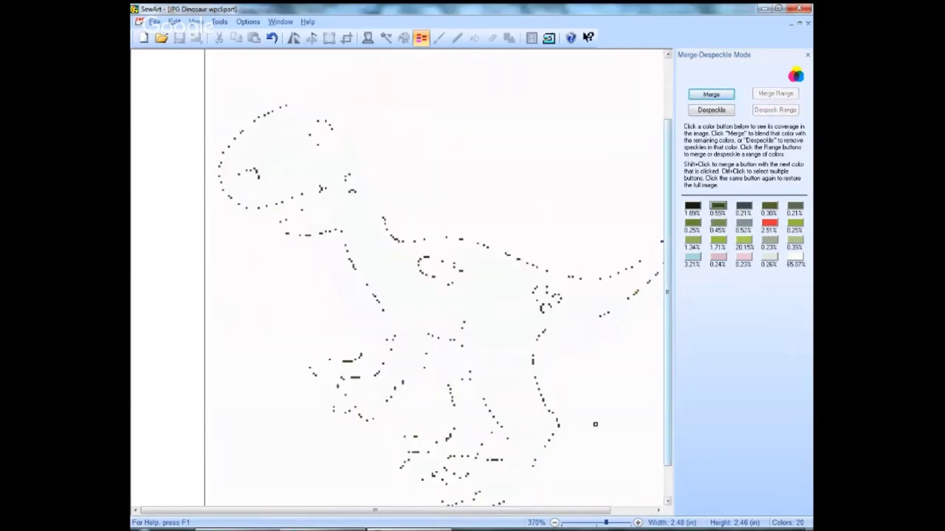
pyautogui.moveTo(559, 515); pyautogui.dragTo(598, 514)
pyautogui.moveTo(668, 362); pyautogui.dragTo(671, 391)
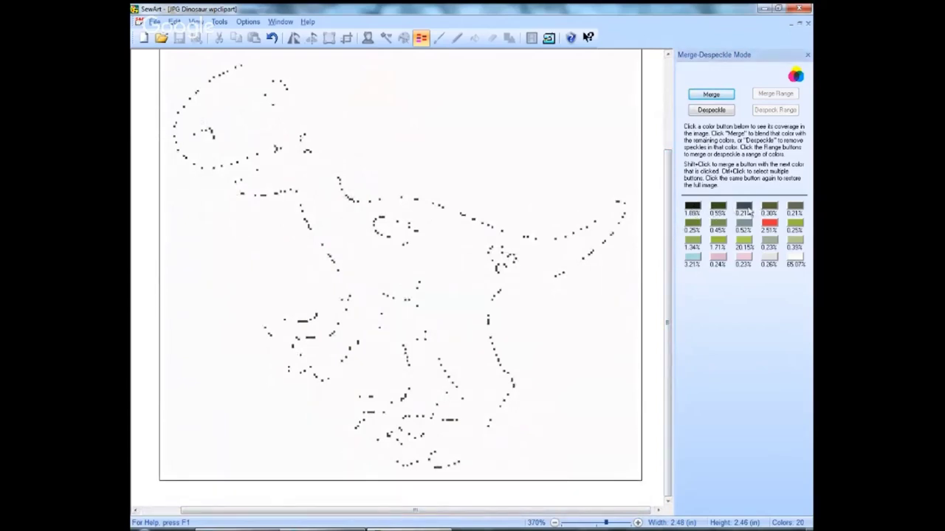
pyautogui.click(719, 209)
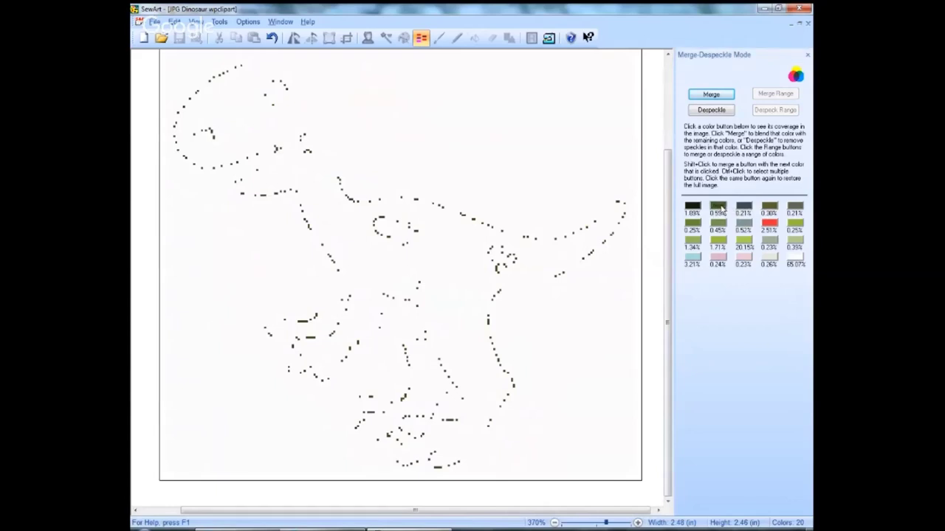
pyautogui.click(719, 209)
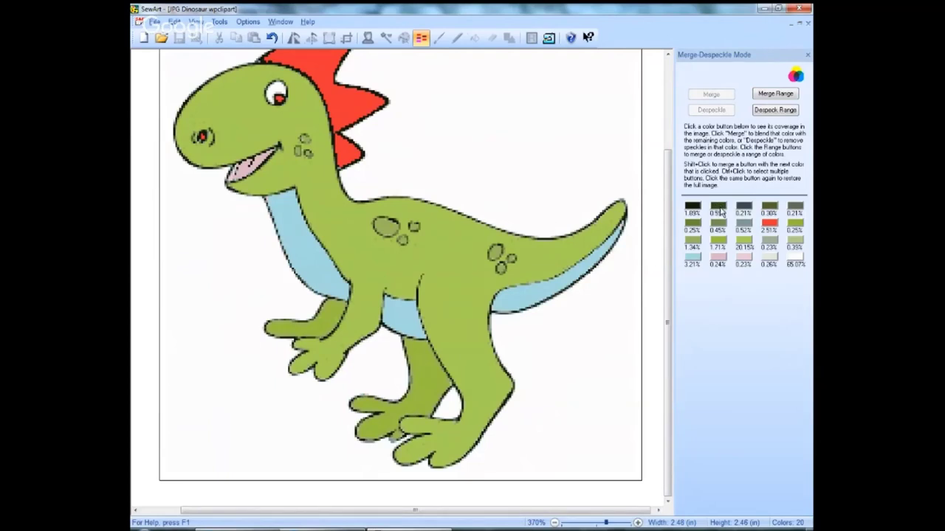
pyautogui.click(720, 212)
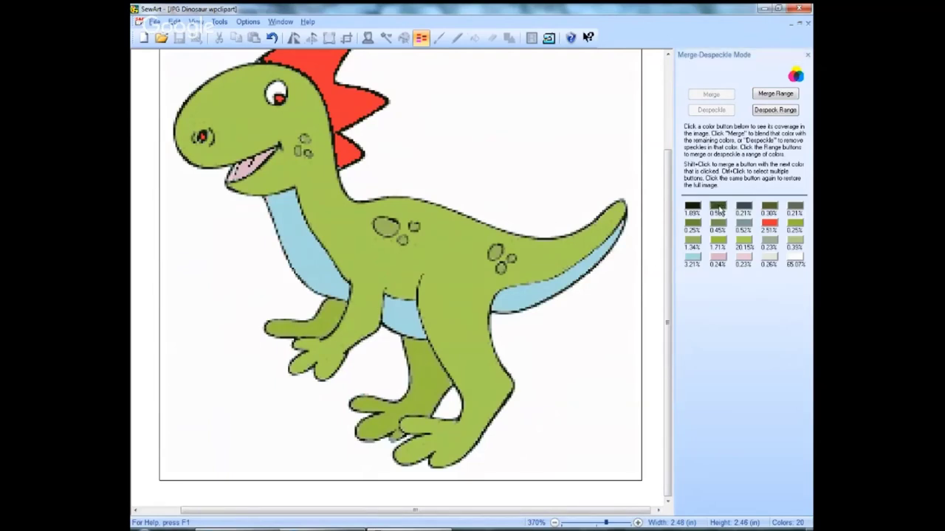
pyautogui.click(711, 95)
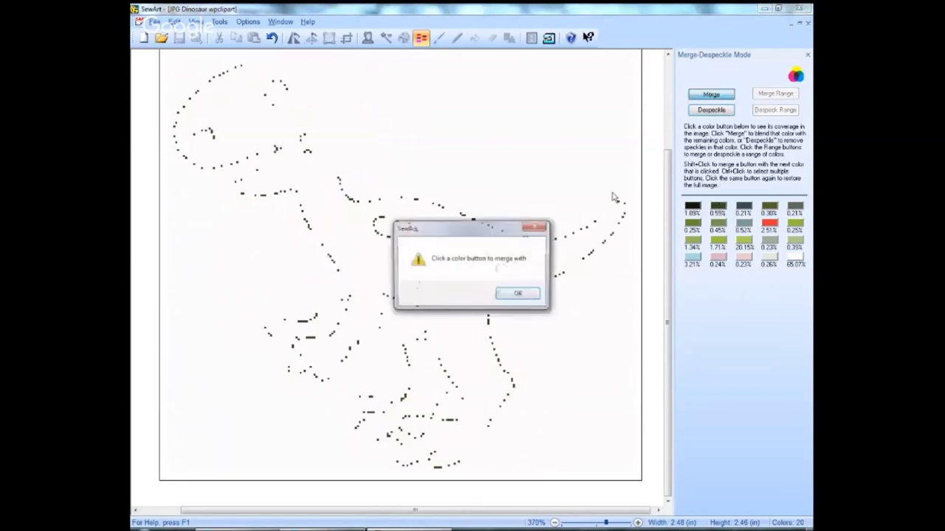
pyautogui.click(508, 293)
pyautogui.click(693, 209)
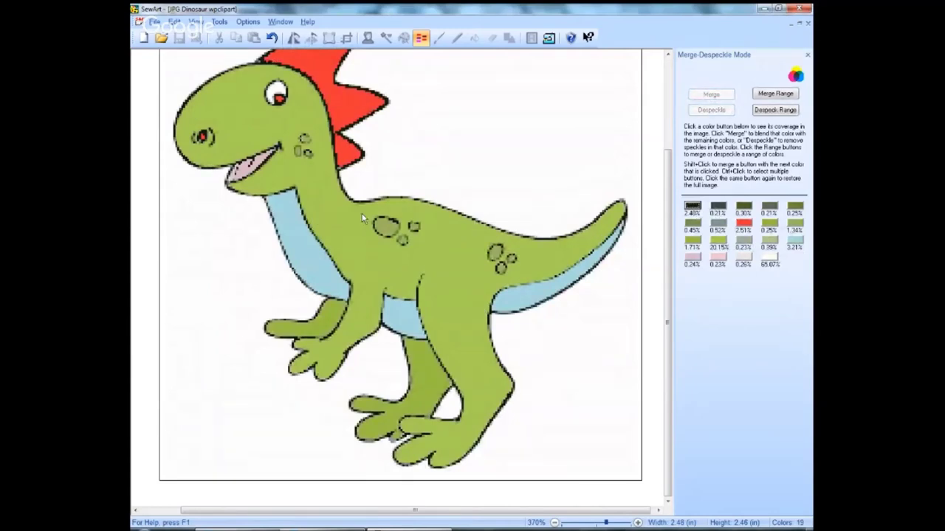
# Step: Inspect where the dark slate-blue 0.21% color appears along the belly and tail, and merge it into black
pyautogui.click(719, 208)
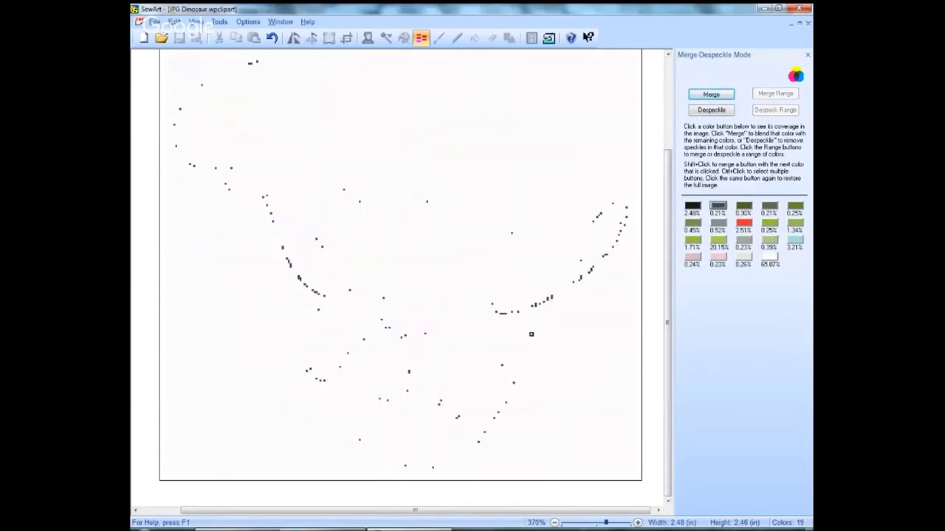
pyautogui.click(720, 210)
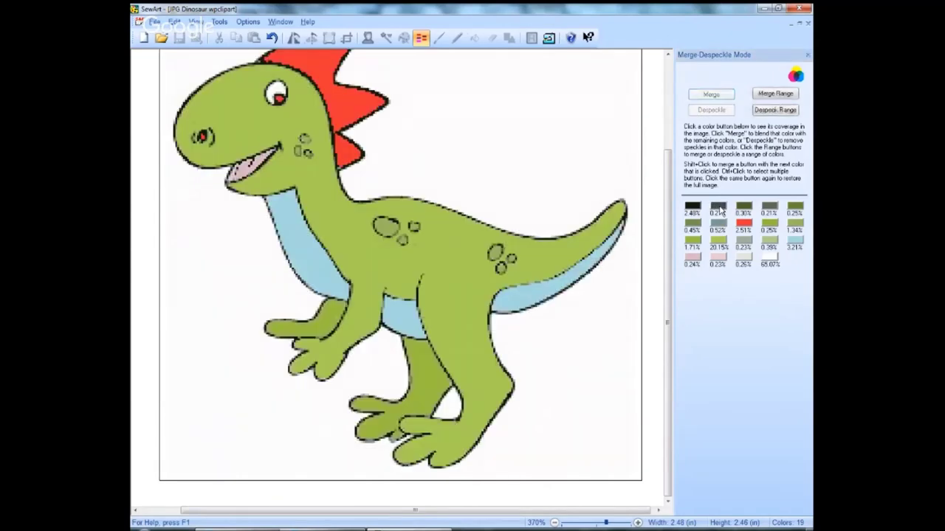
pyautogui.click(719, 209)
pyautogui.click(710, 96)
pyautogui.click(519, 294)
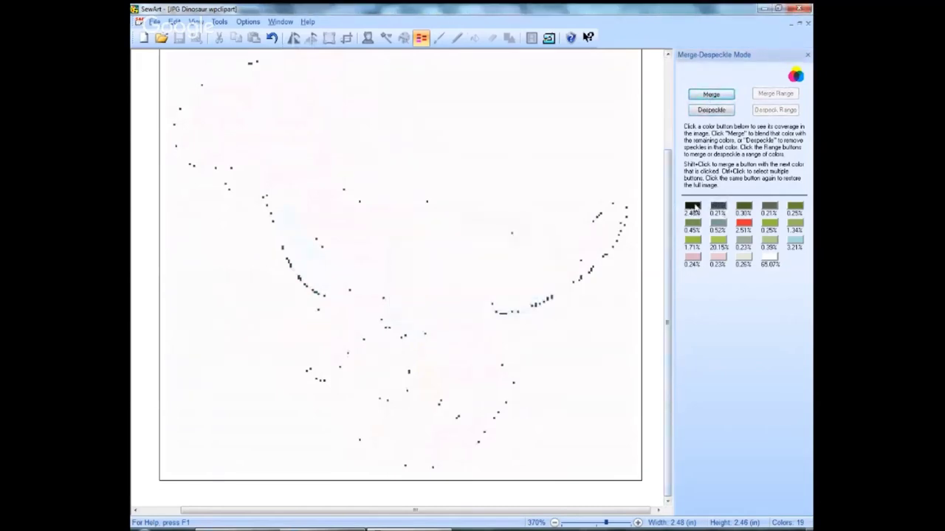
pyautogui.click(695, 208)
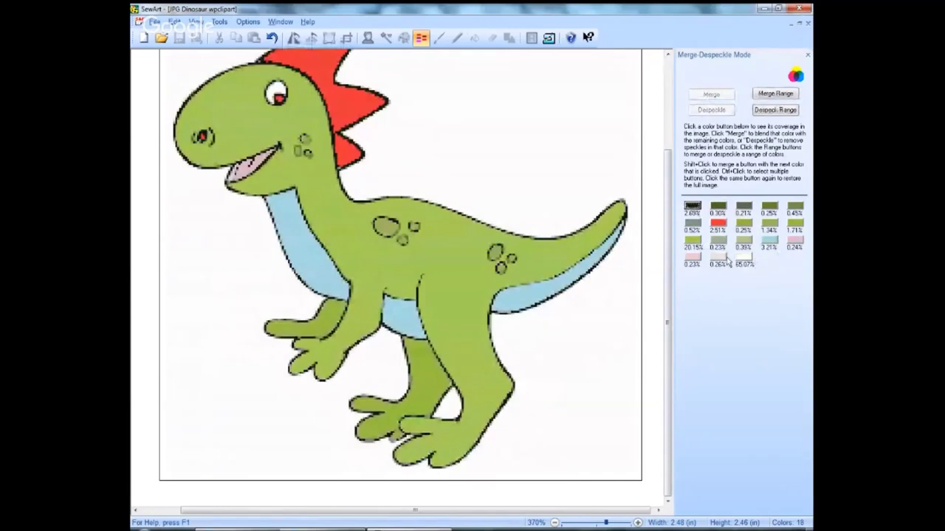
# Step: Check the coverage of the dark-olive 0.30% color against the full image and merge it into black
pyautogui.click(721, 211)
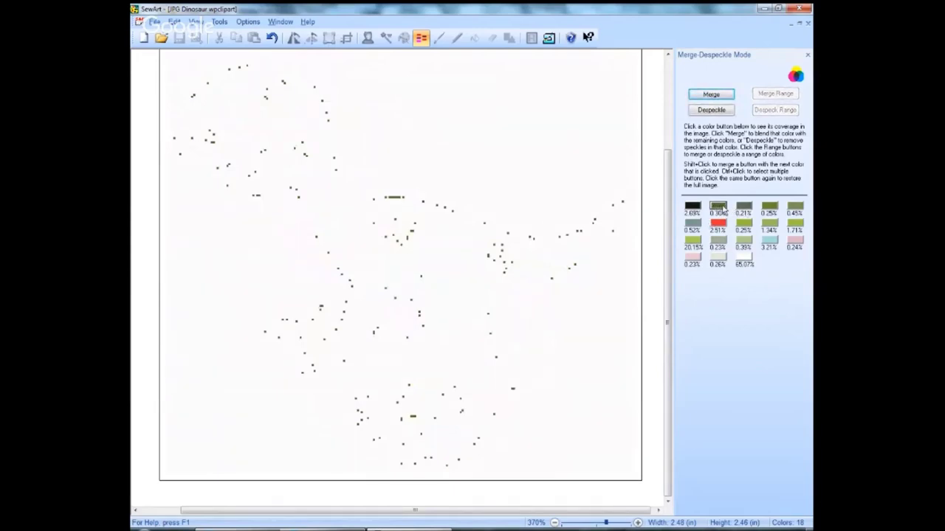
pyautogui.click(708, 97)
pyautogui.click(720, 209)
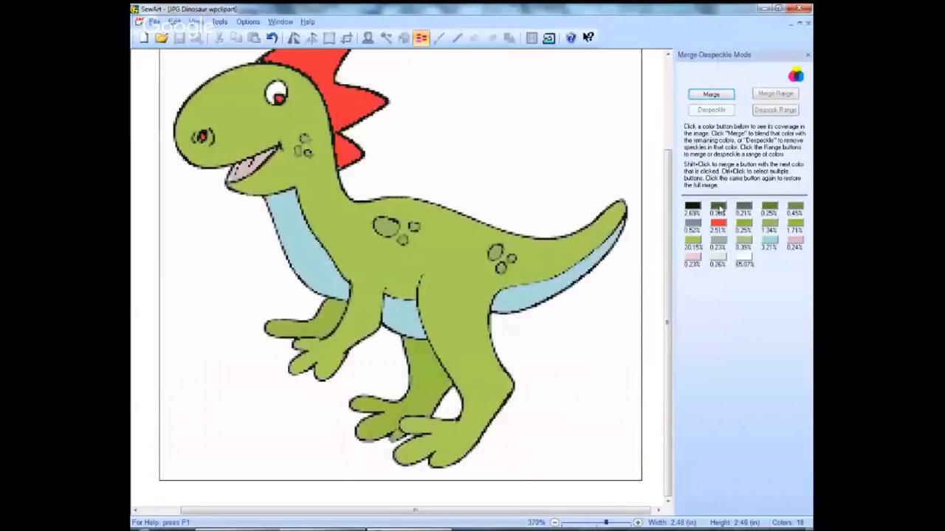
pyautogui.click(719, 209)
pyautogui.click(720, 209)
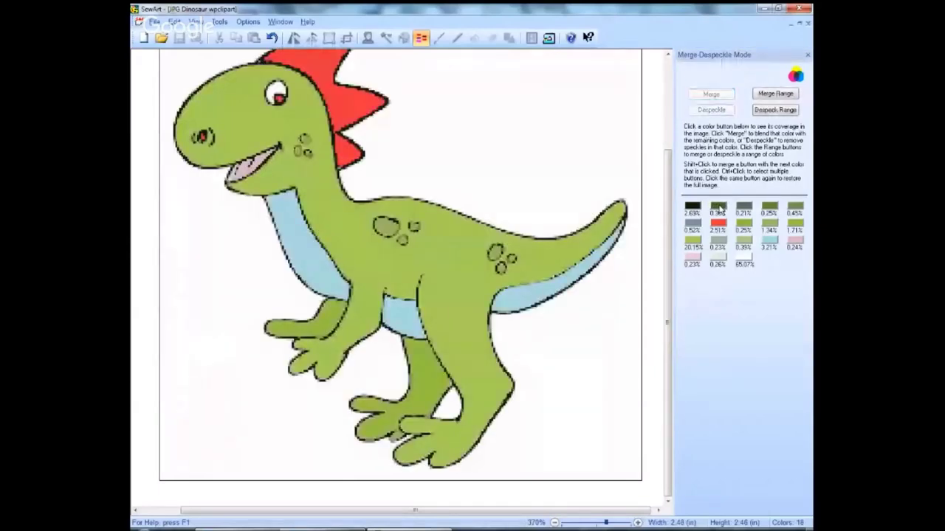
pyautogui.click(718, 208)
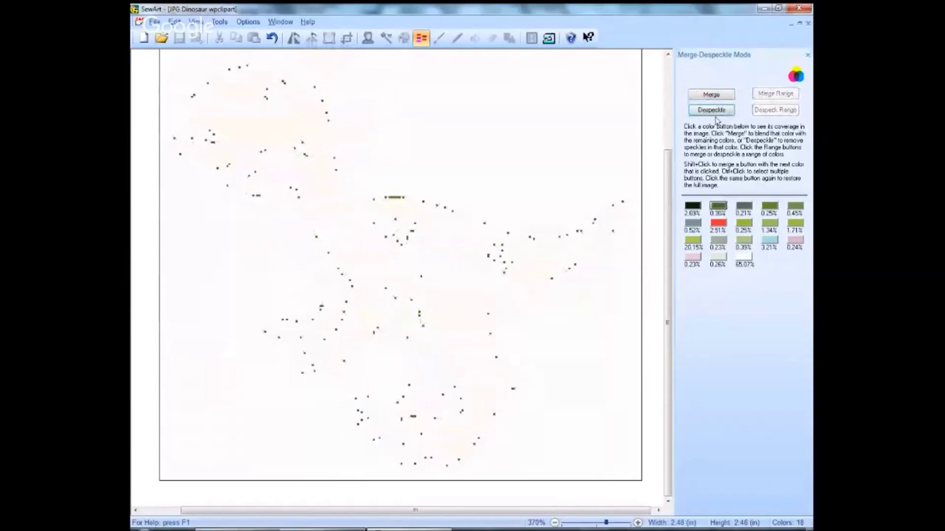
pyautogui.click(712, 96)
pyautogui.click(517, 292)
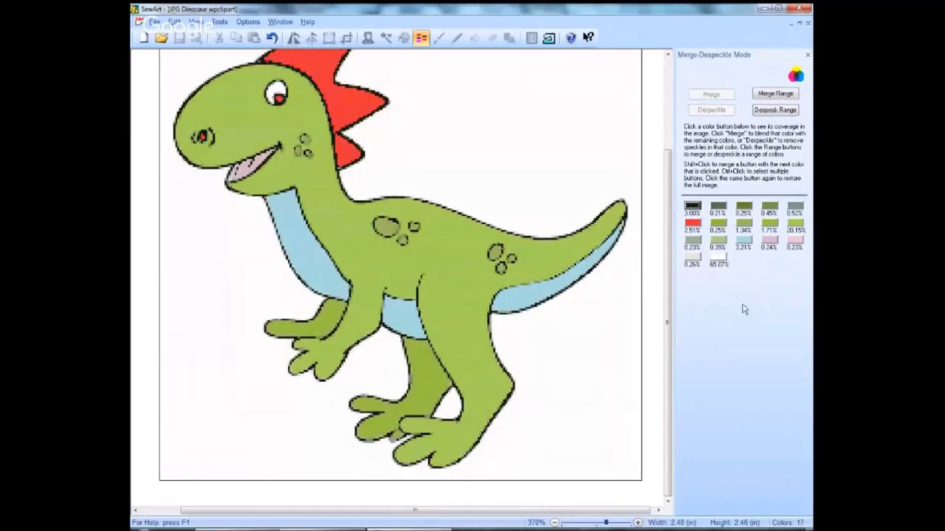
# Step: Inspect where the dark-gray 0.21% color appears in the outline and merge it into black
pyautogui.click(718, 207)
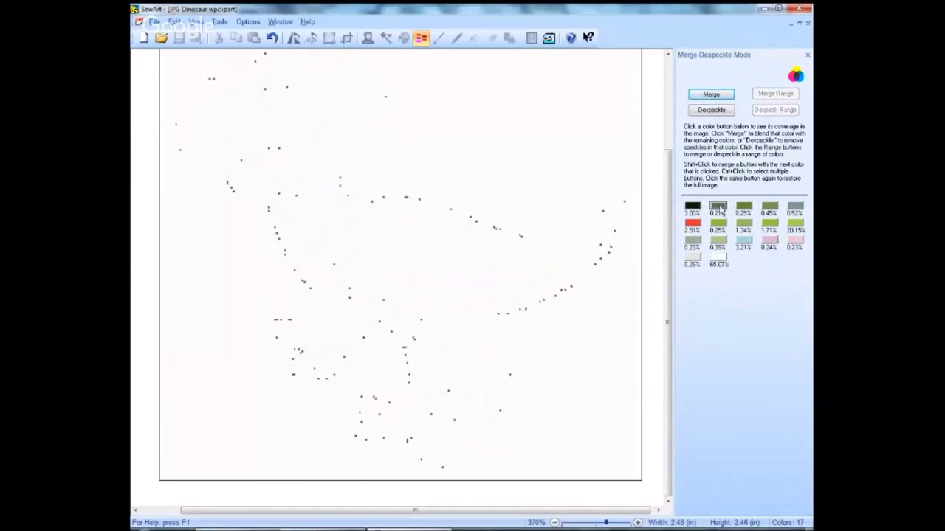
pyautogui.click(718, 208)
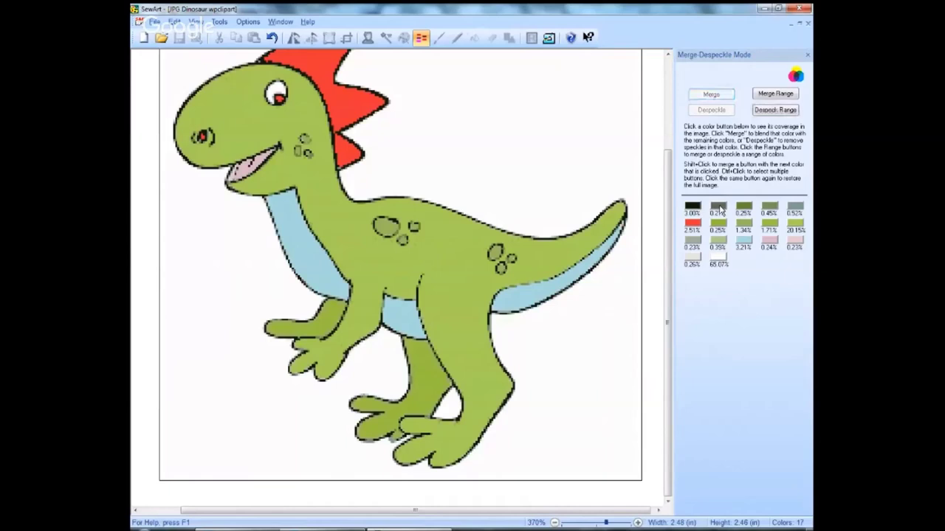
pyautogui.click(718, 208)
pyautogui.click(710, 95)
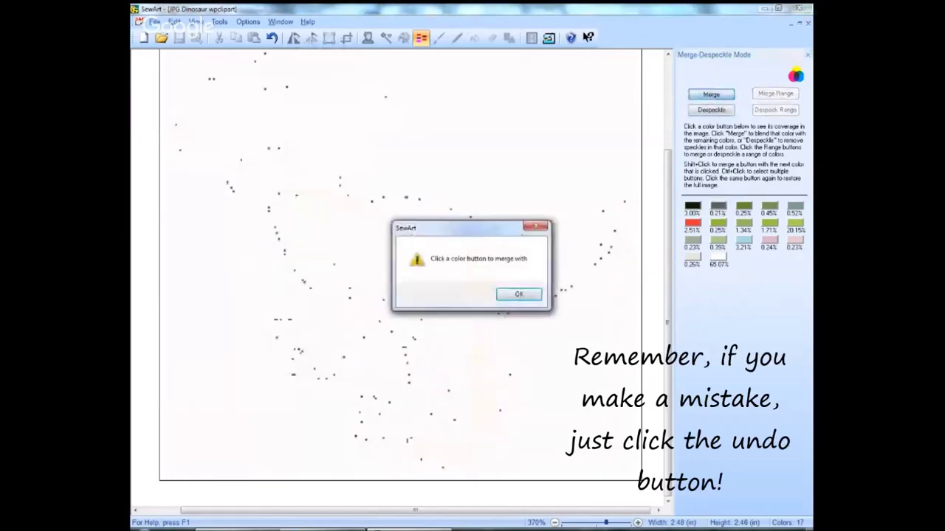
pyautogui.click(518, 294)
pyautogui.click(692, 209)
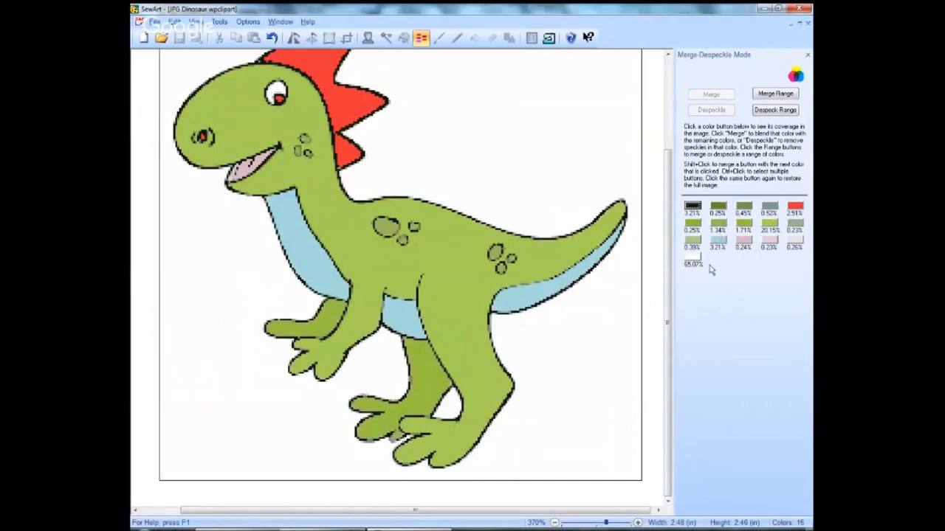
# Step: Examine the coverage of the slate-gray 0.52% color and each remaining green shade across the dinosaur's outline, spots, body and far limbs
pyautogui.click(770, 210)
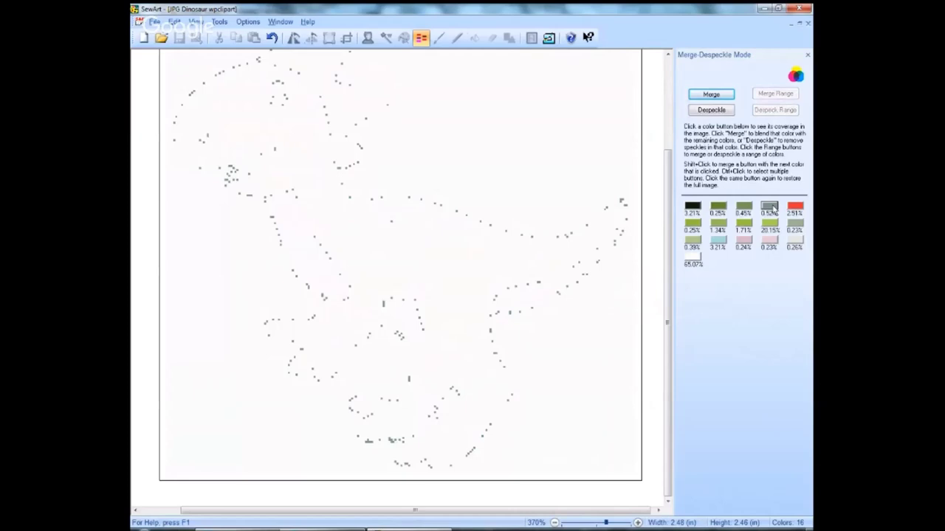
pyautogui.click(719, 210)
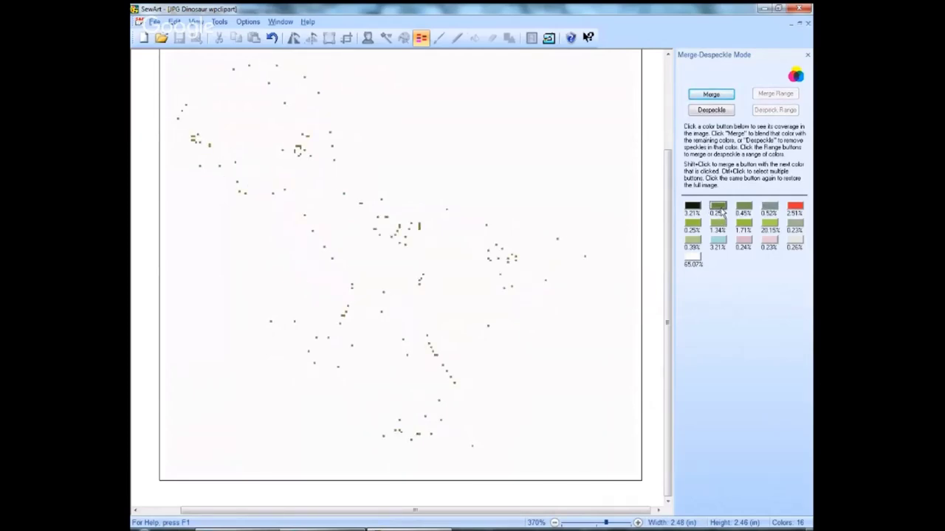
pyautogui.click(691, 224)
pyautogui.click(717, 225)
pyautogui.click(743, 224)
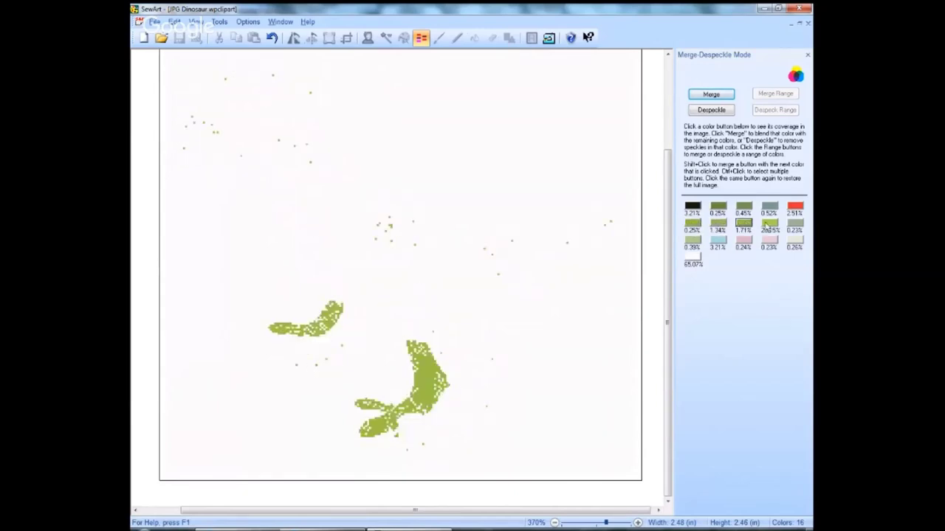
pyautogui.click(770, 226)
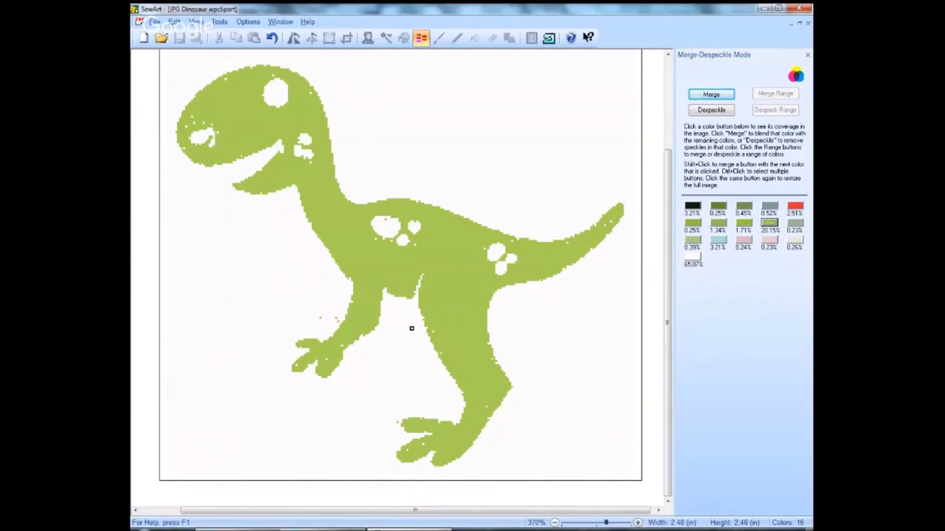
pyautogui.click(744, 209)
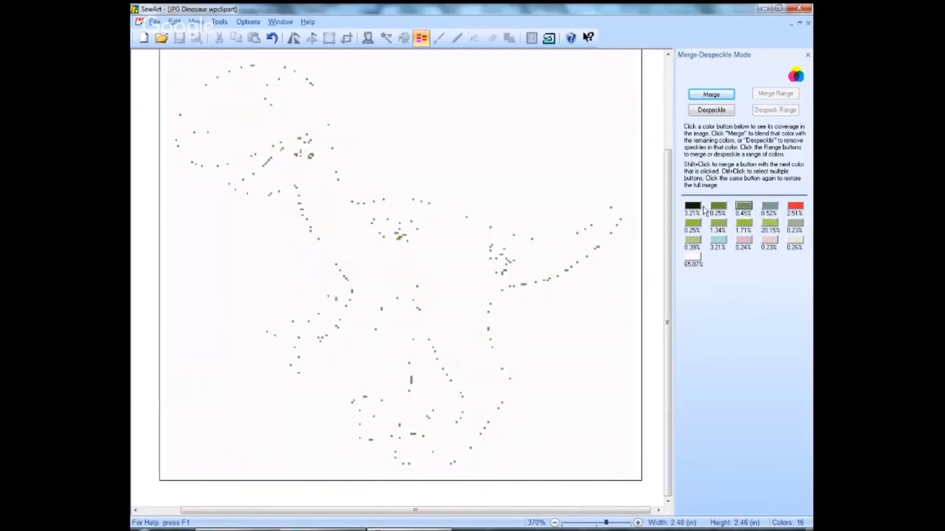
pyautogui.click(717, 207)
pyautogui.click(692, 224)
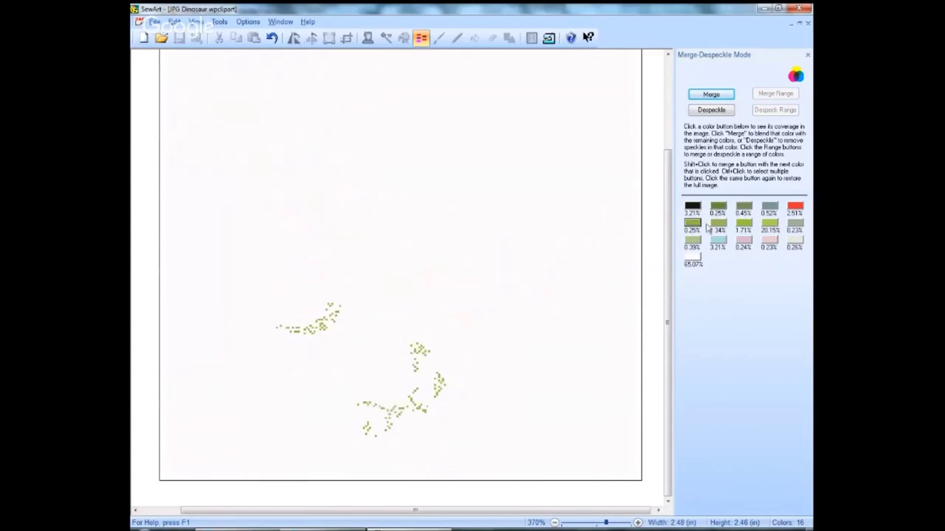
pyautogui.click(718, 229)
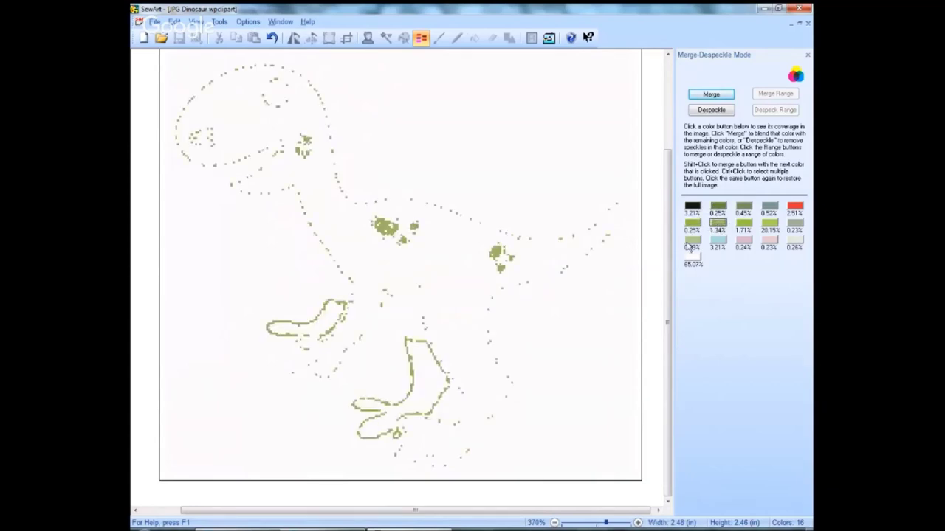
pyautogui.click(689, 246)
pyautogui.click(724, 226)
pyautogui.click(746, 228)
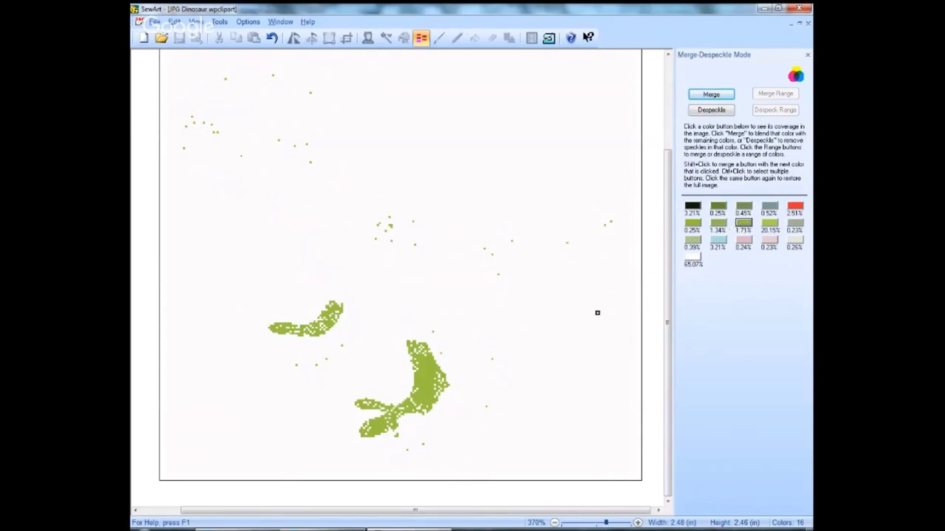
pyautogui.click(718, 223)
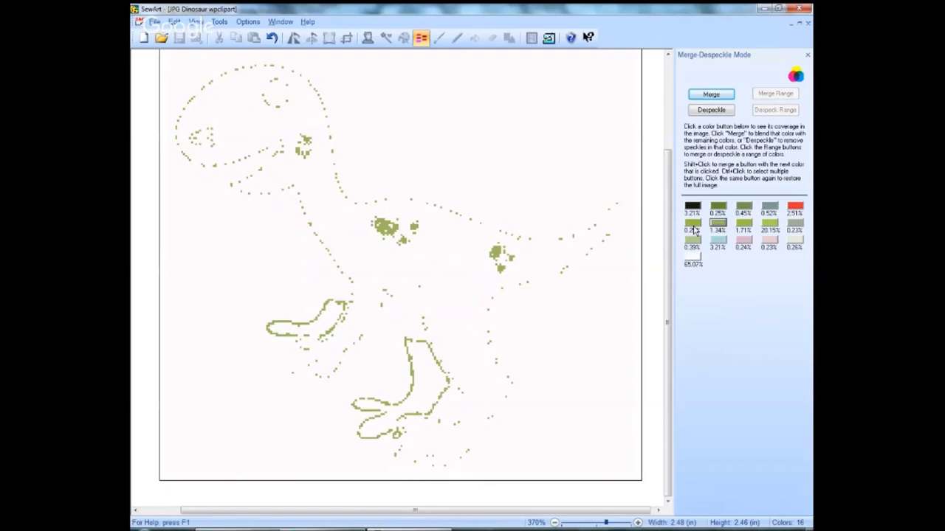
pyautogui.click(692, 223)
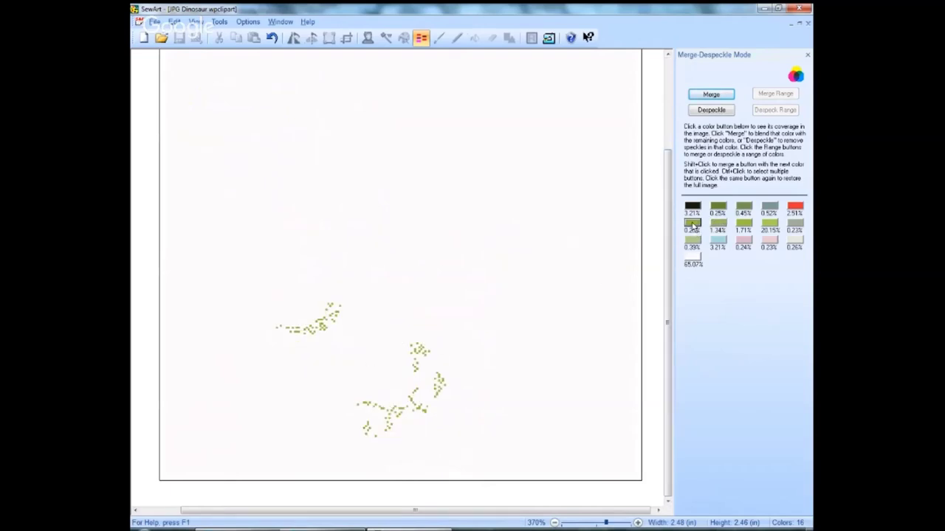
# Step: Compare the brighter 0.25% green with the 1.71% green on the dinosaur's far arm and leg, and merge it into the 1.71% green
pyautogui.click(745, 225)
pyautogui.click(744, 226)
pyautogui.click(744, 226)
pyautogui.click(692, 224)
pyautogui.click(693, 226)
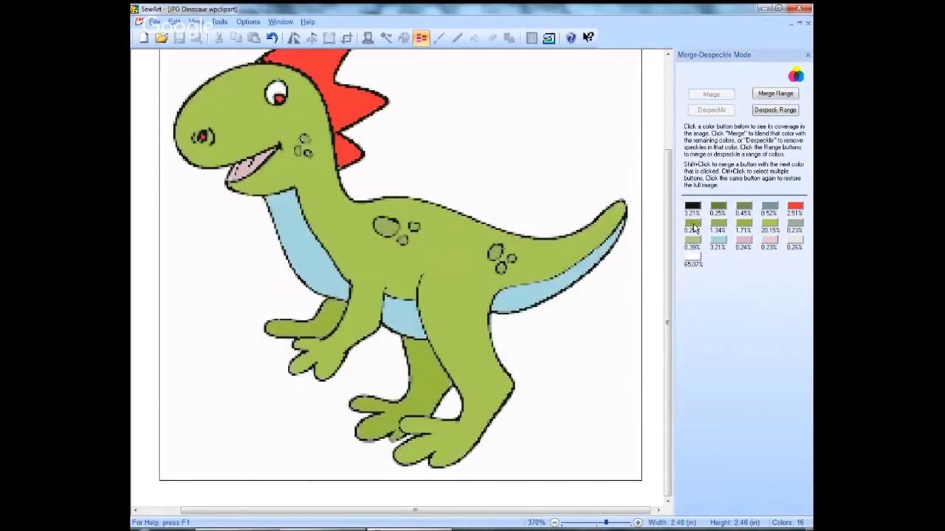
pyautogui.click(694, 229)
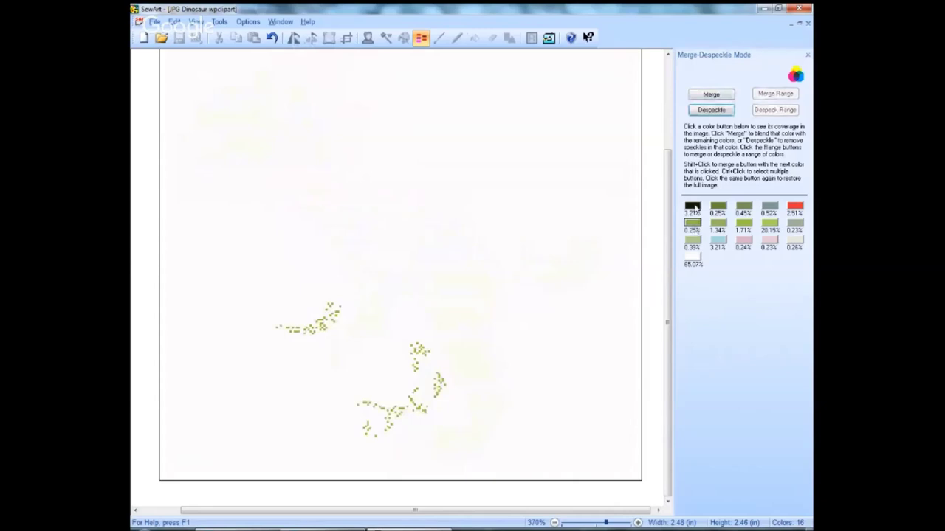
pyautogui.click(710, 96)
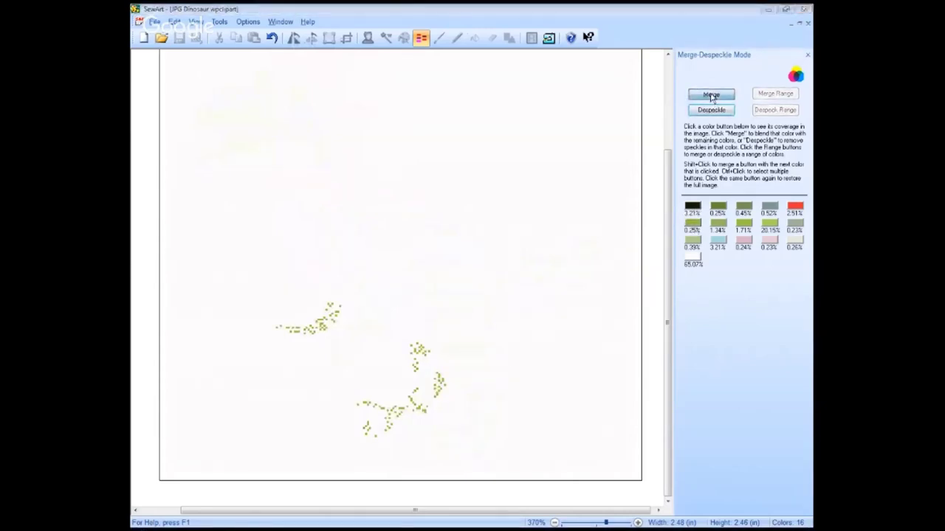
pyautogui.click(519, 296)
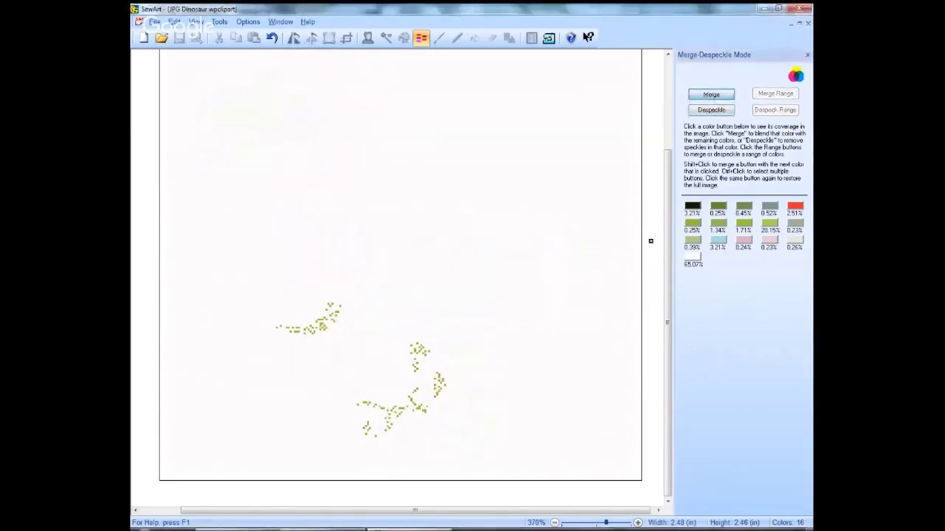
pyautogui.click(744, 224)
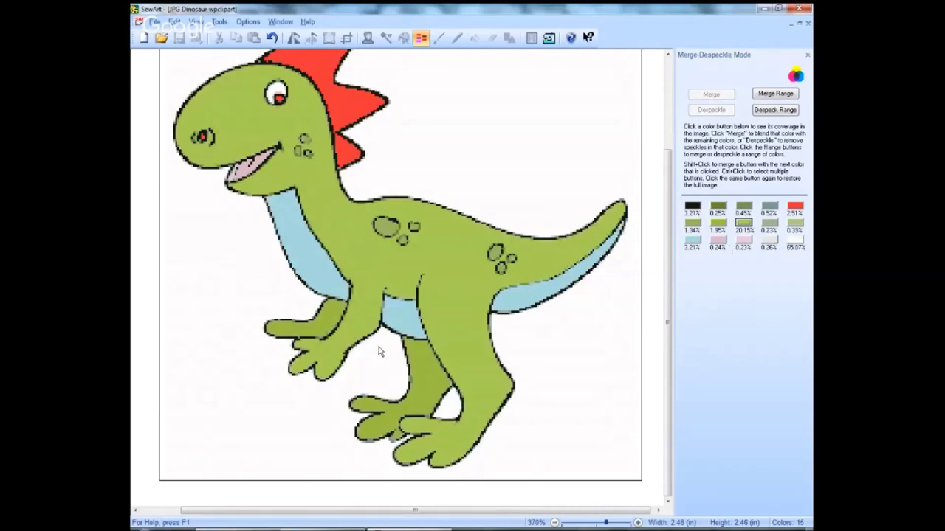
# Step: Inspect the 1.34% green, and compare the dark-olive 0.25% color's specks with the full image around the spots, nostril and legs
pyautogui.click(694, 225)
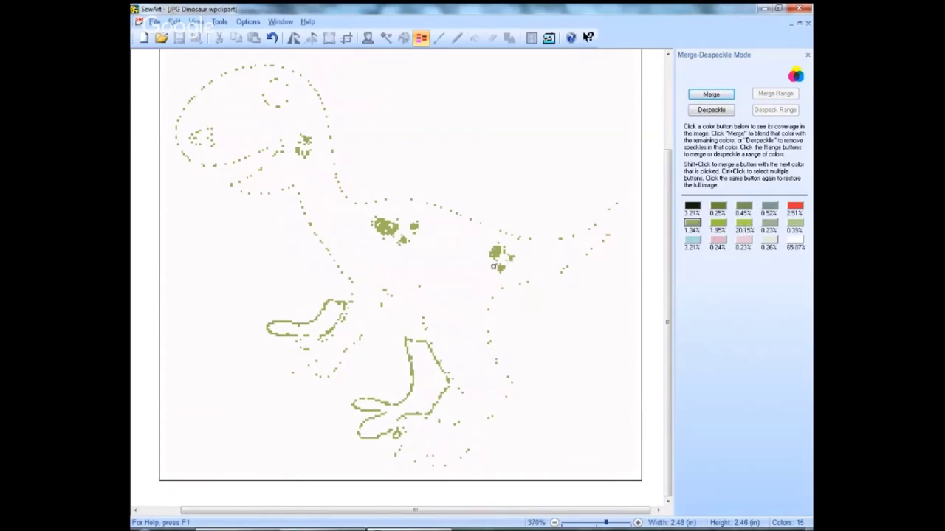
pyautogui.click(719, 208)
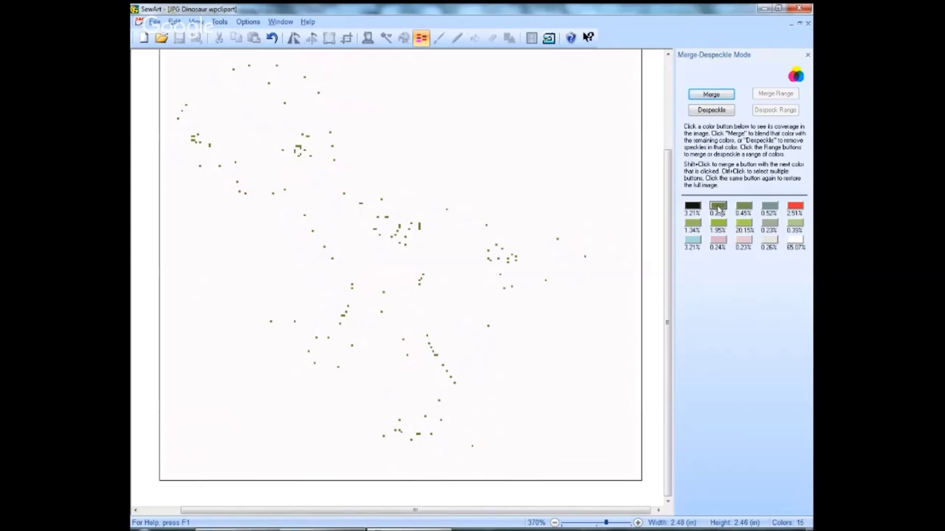
pyautogui.click(718, 209)
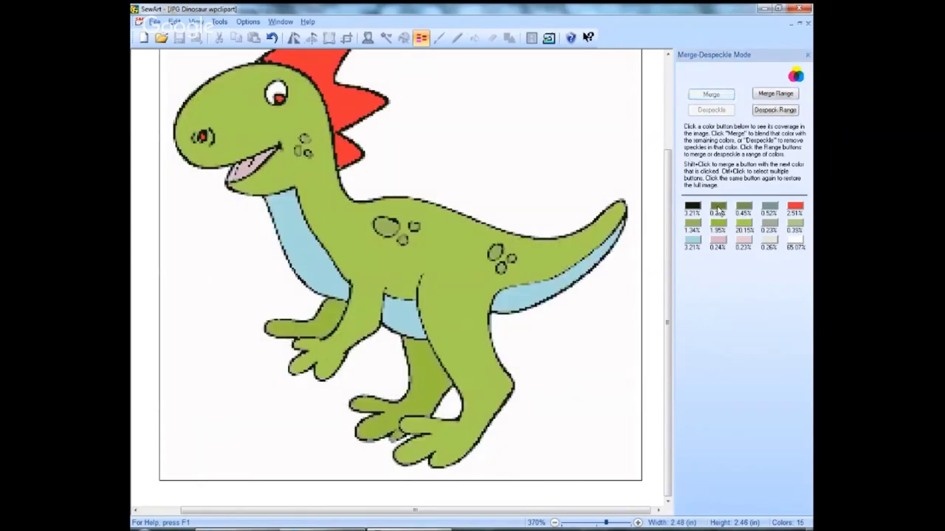
pyautogui.click(718, 209)
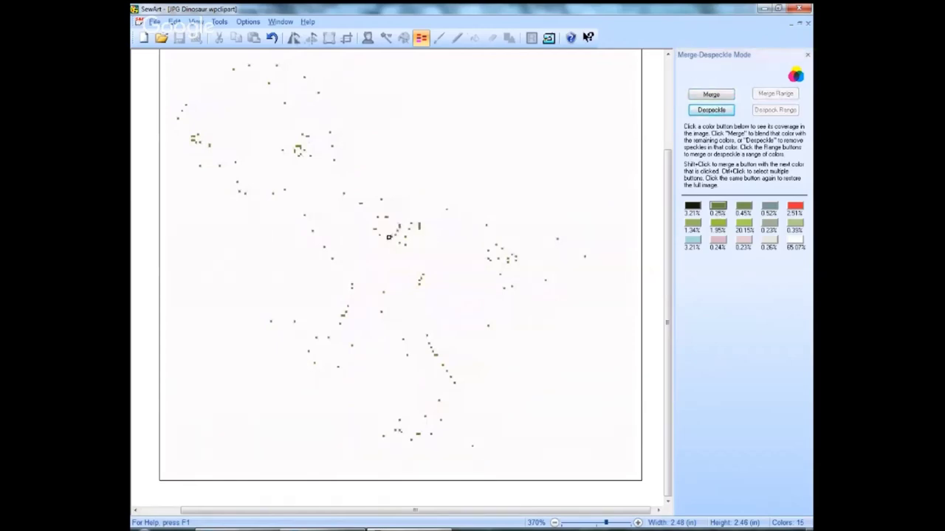
pyautogui.click(717, 209)
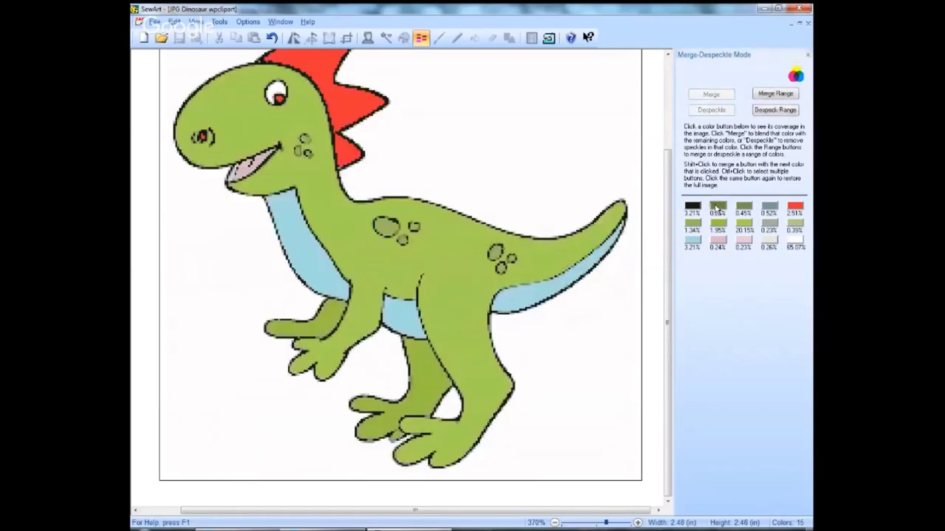
pyautogui.click(718, 209)
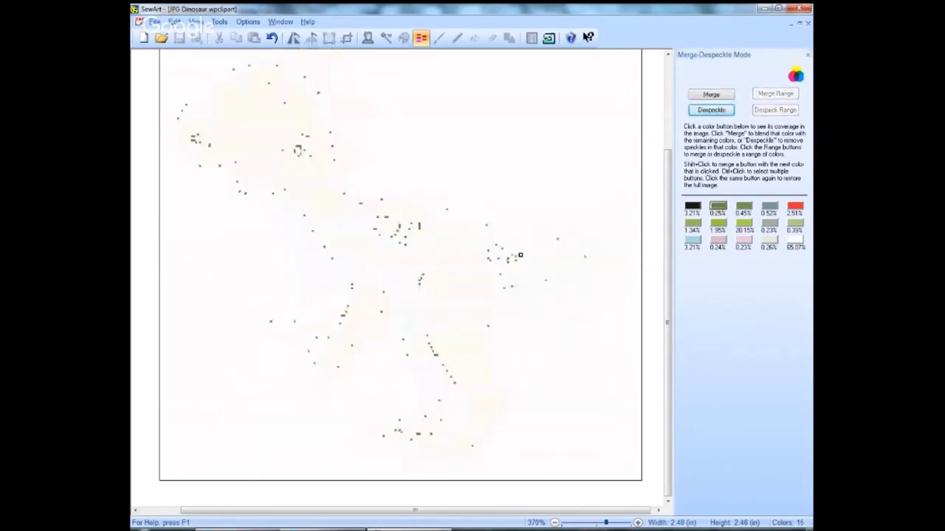
pyautogui.click(718, 209)
pyautogui.click(718, 209)
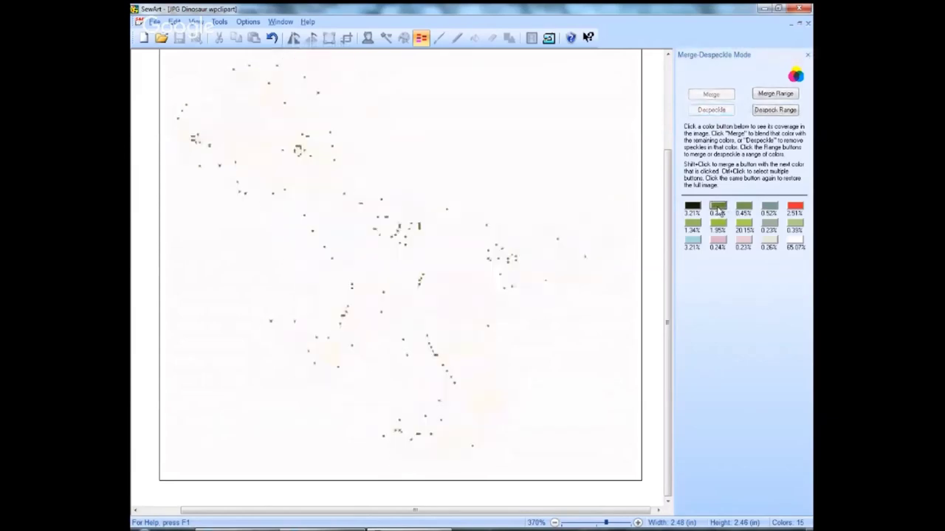
pyautogui.click(717, 209)
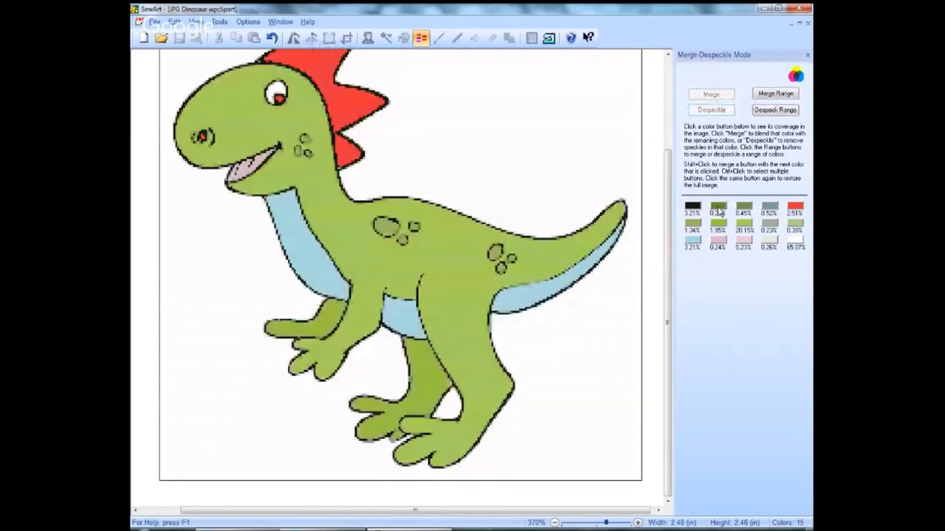
pyautogui.click(718, 209)
pyautogui.click(718, 209)
pyautogui.click(718, 209)
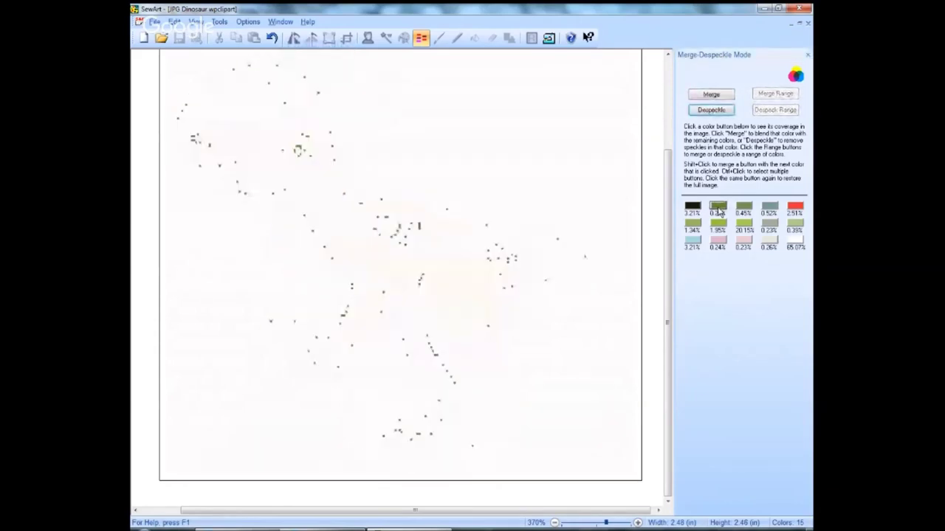
pyautogui.click(718, 209)
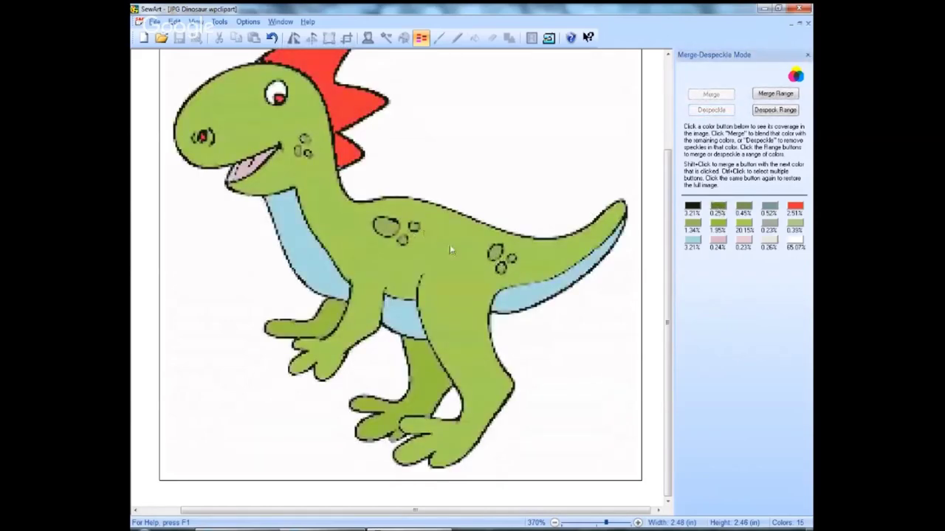
pyautogui.click(718, 208)
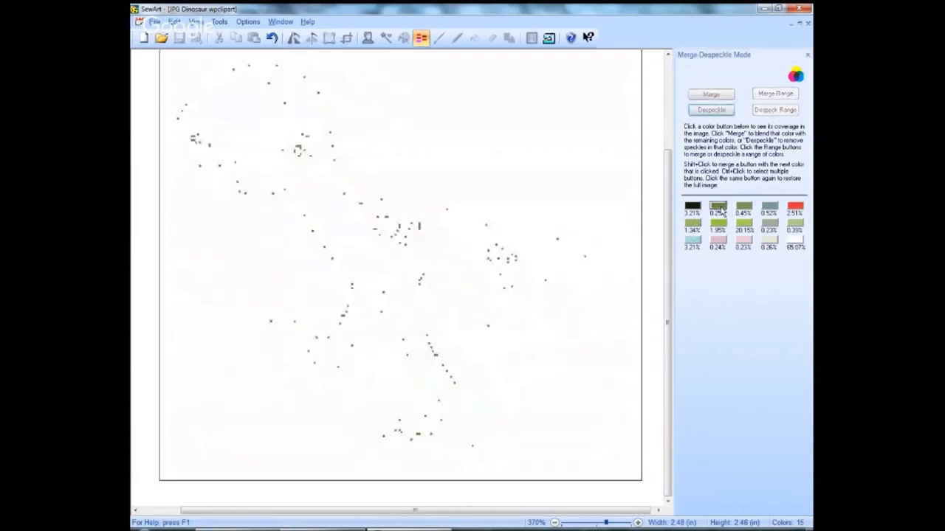
pyautogui.click(718, 209)
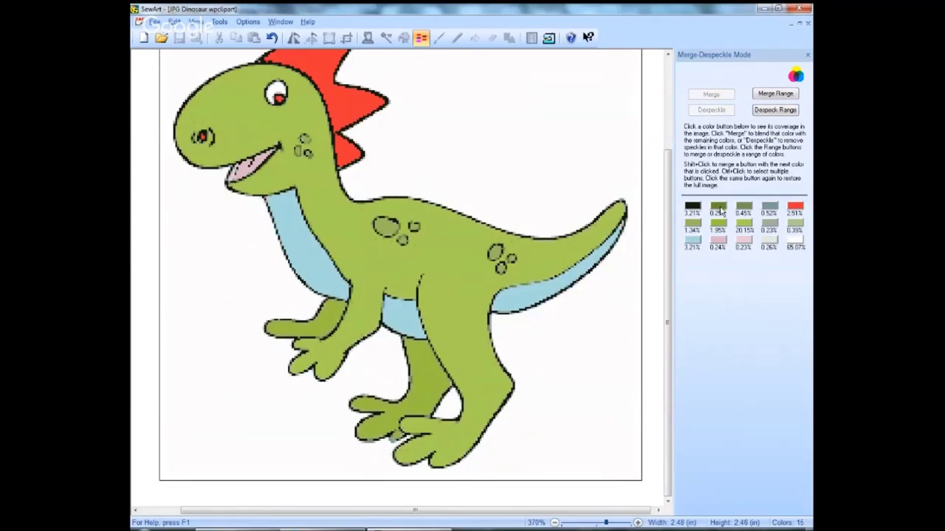
# Step: Merge the dark-olive 0.25% color into black
pyautogui.click(720, 210)
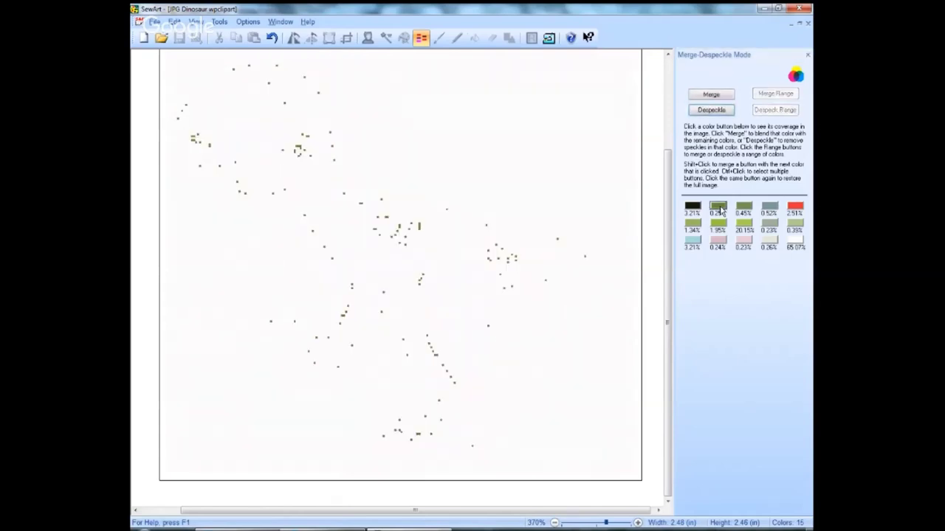
pyautogui.click(711, 95)
pyautogui.click(519, 294)
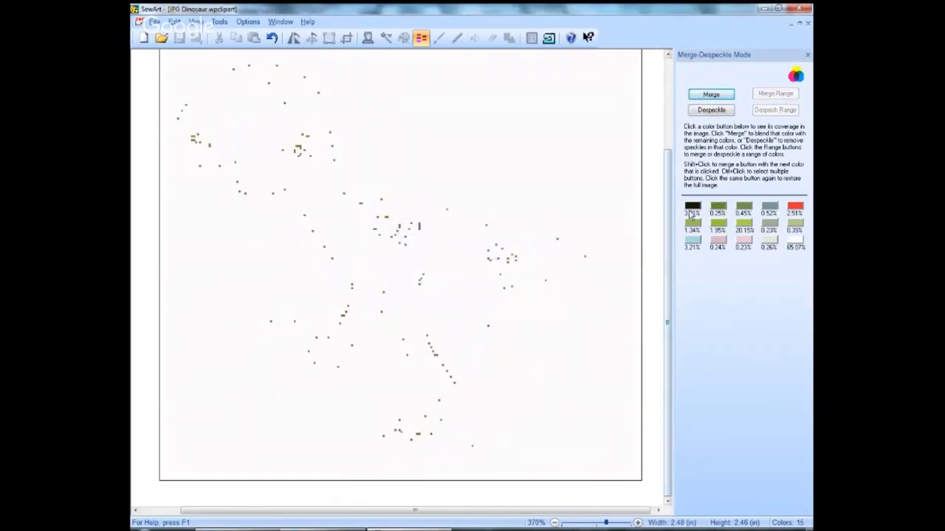
pyautogui.click(694, 208)
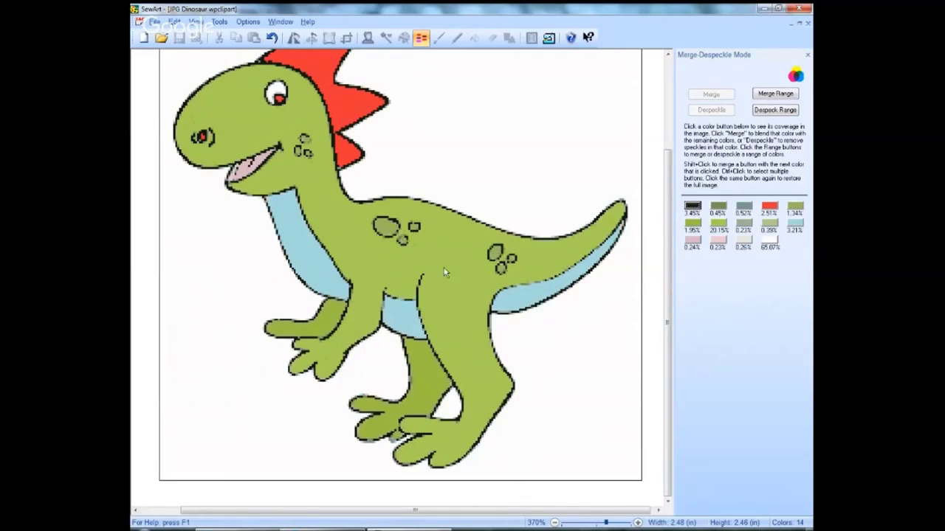
# Step: Check the gray-green 0.45% color against the full dinosaur outline and merge it into black
pyautogui.click(718, 209)
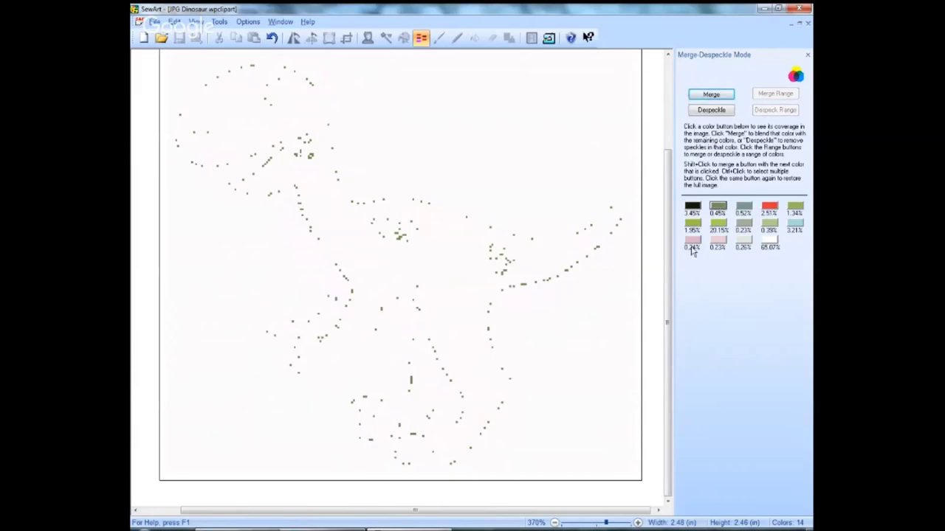
pyautogui.click(718, 207)
pyautogui.click(720, 210)
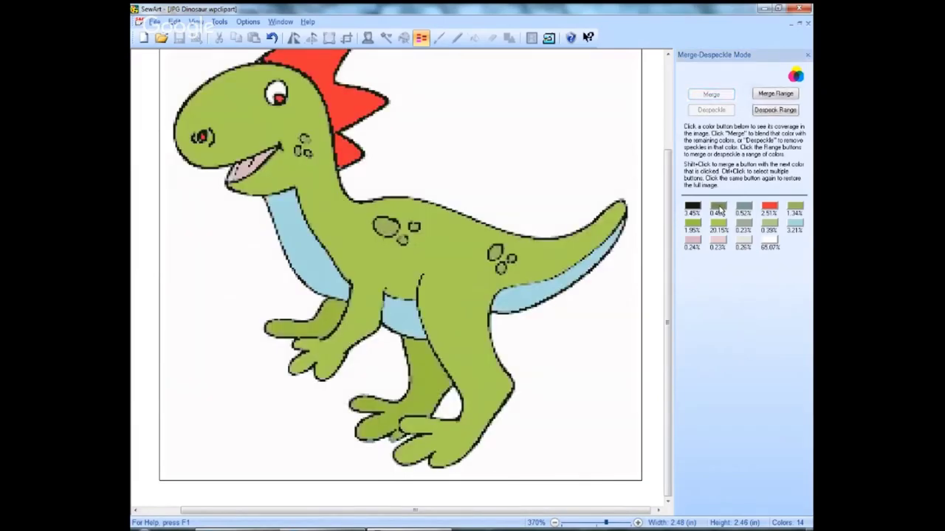
pyautogui.click(720, 211)
pyautogui.click(711, 95)
pyautogui.click(517, 291)
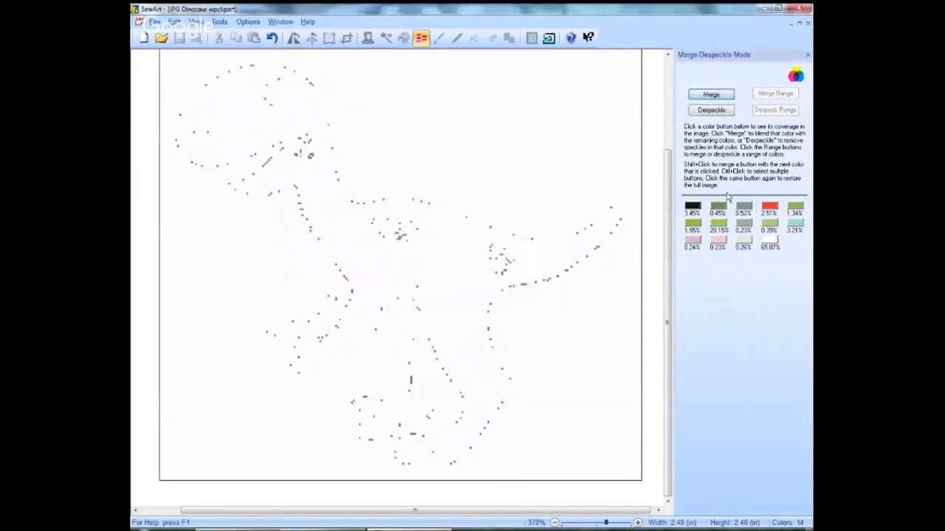
pyautogui.click(692, 208)
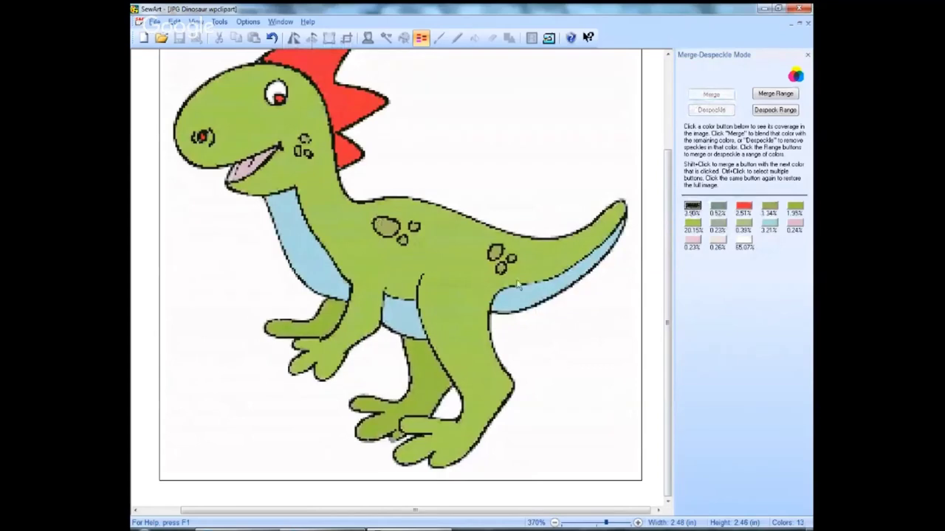
# Step: Inspect the coverage of the dinosaur's green shades and merge the pale 0.39% green into the 20.15% body green
pyautogui.click(770, 211)
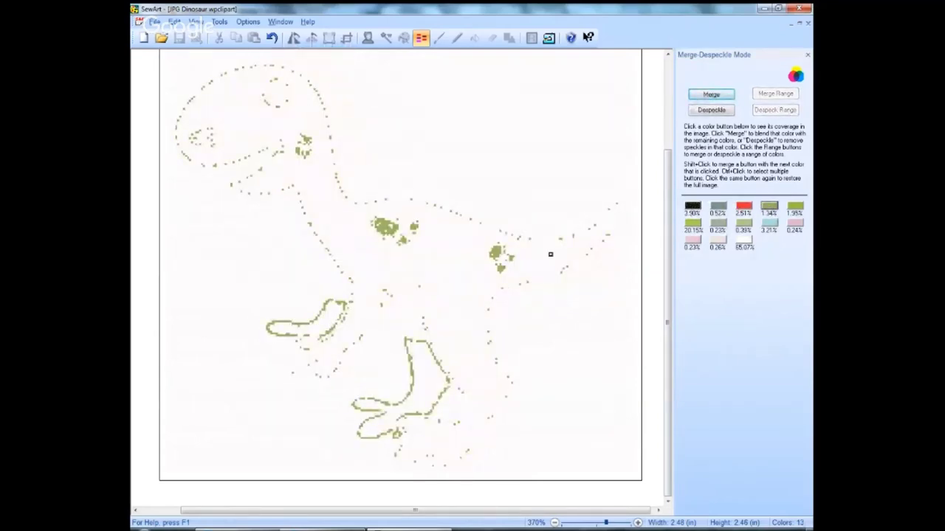
pyautogui.click(797, 209)
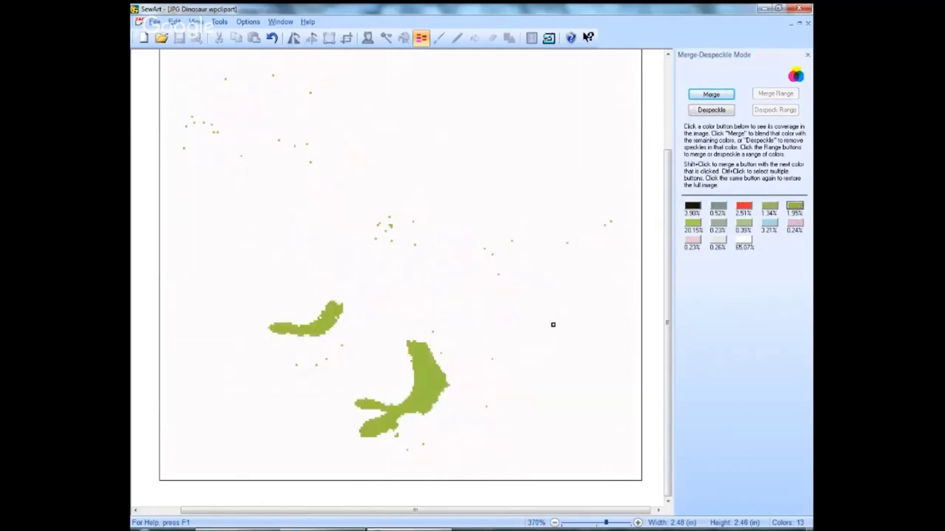
pyautogui.click(693, 225)
pyautogui.click(744, 227)
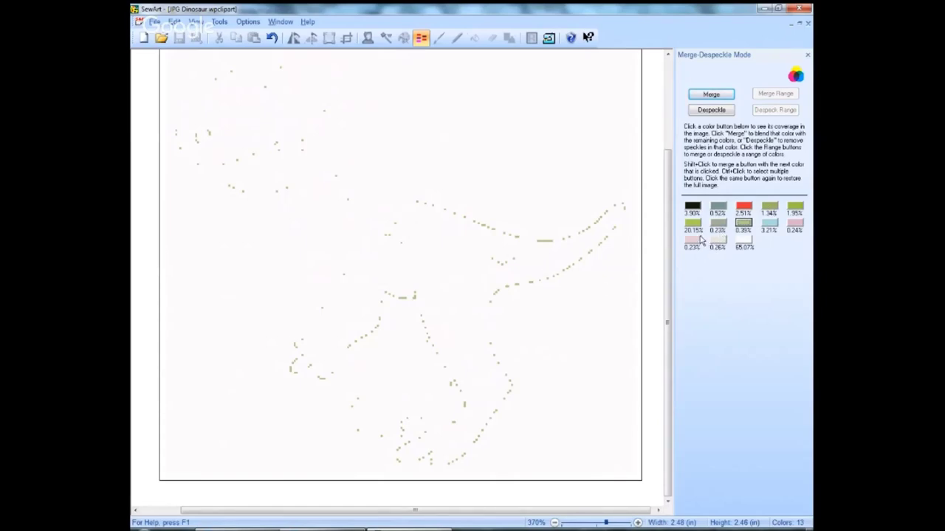
pyautogui.click(746, 225)
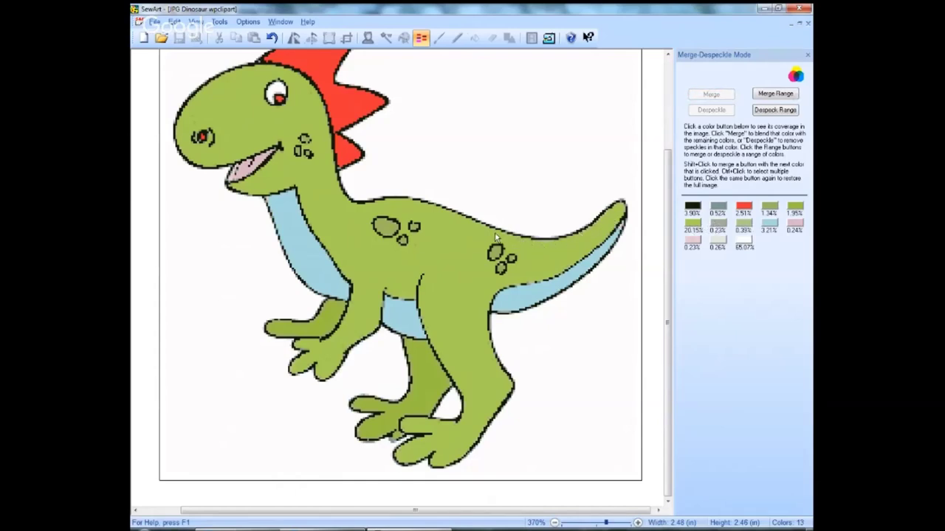
pyautogui.click(744, 225)
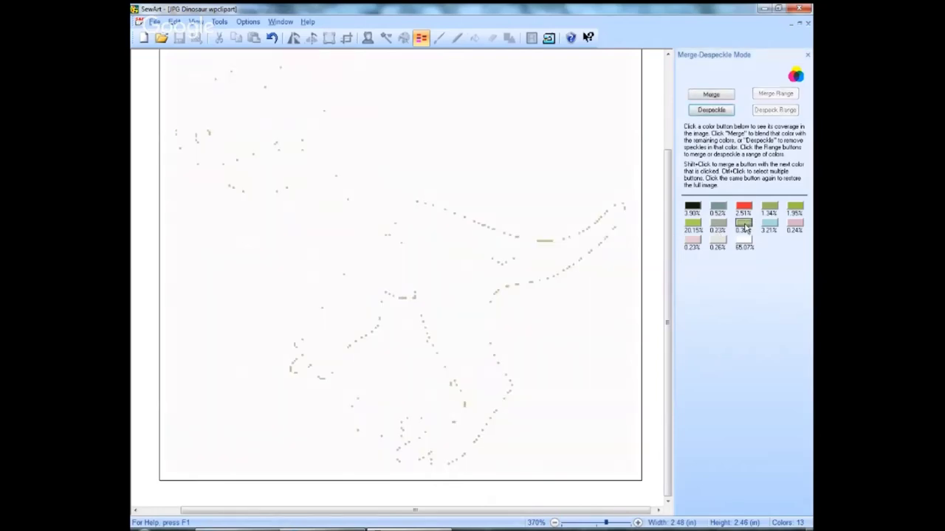
pyautogui.click(745, 226)
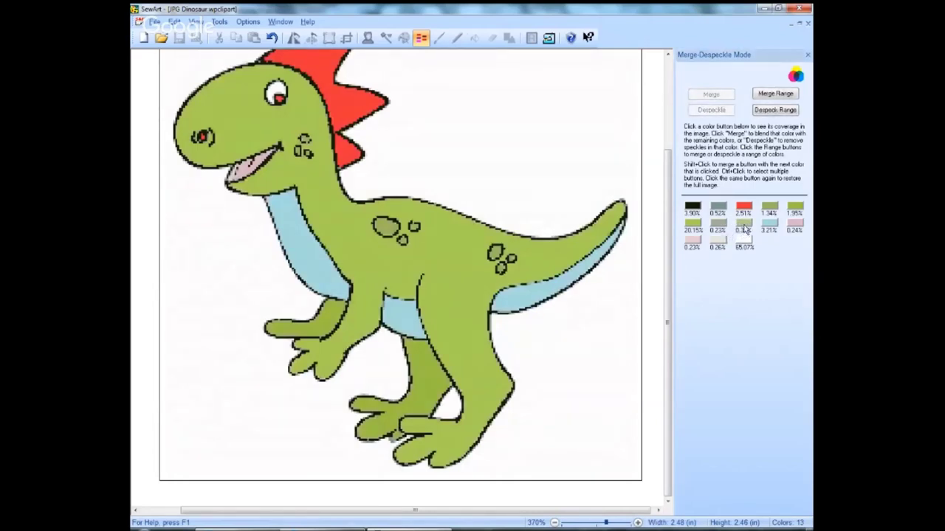
pyautogui.click(746, 230)
pyautogui.click(713, 94)
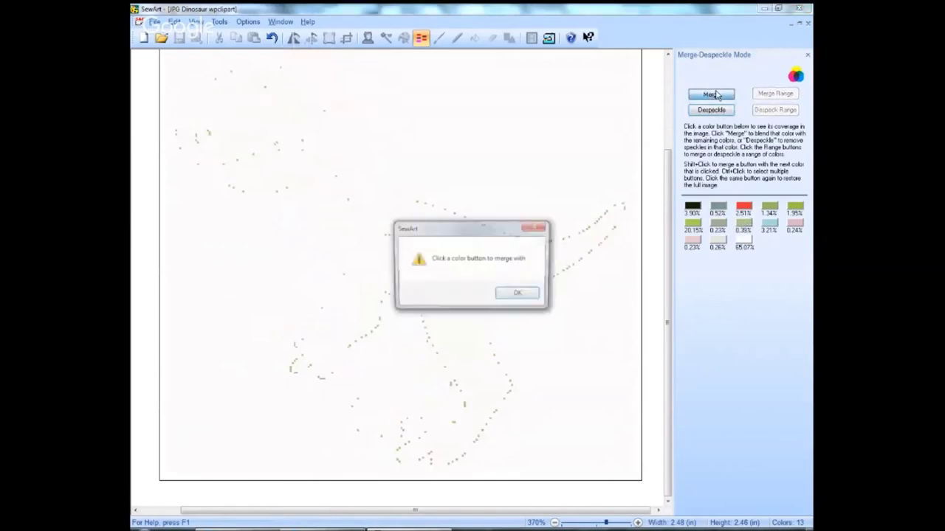
pyautogui.click(521, 292)
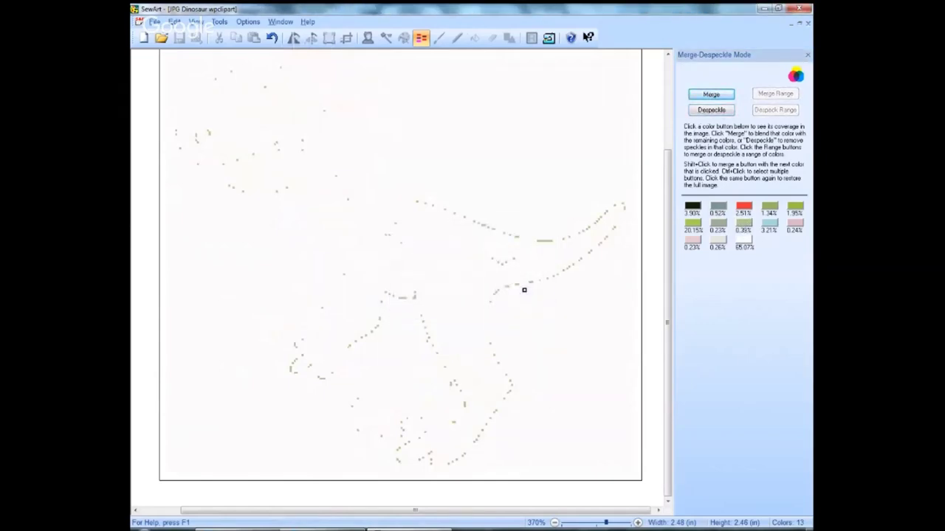
pyautogui.click(693, 226)
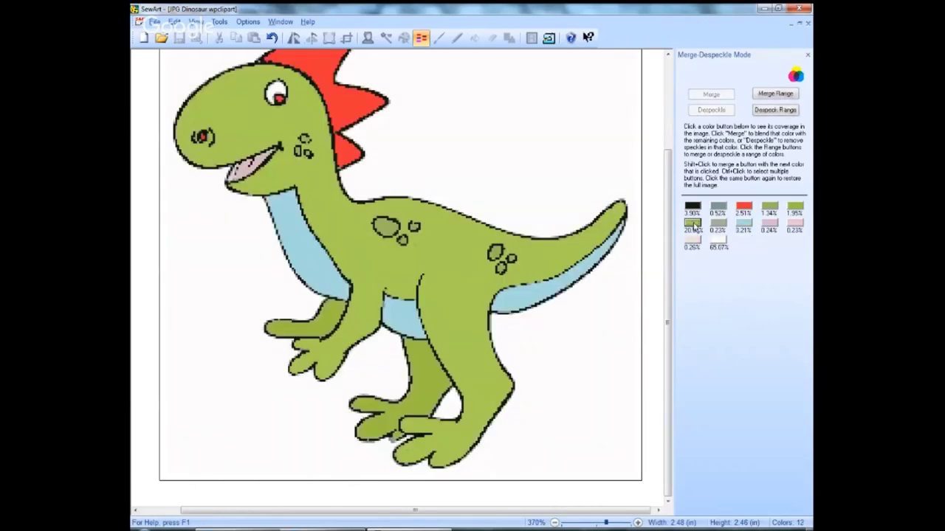
# Step: Compare the two pinks around the dinosaur's mouth and merge the 0.23% pink into the 0.24% pink
pyautogui.click(768, 232)
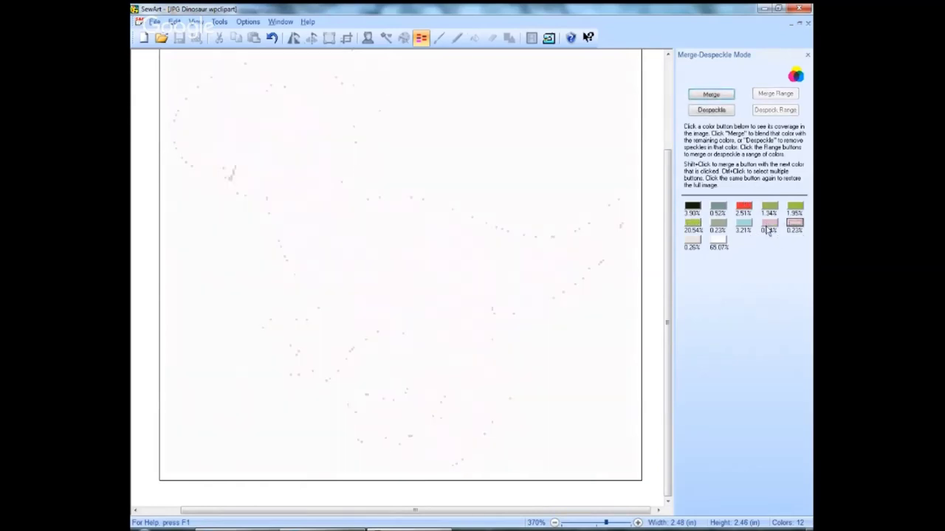
pyautogui.click(769, 231)
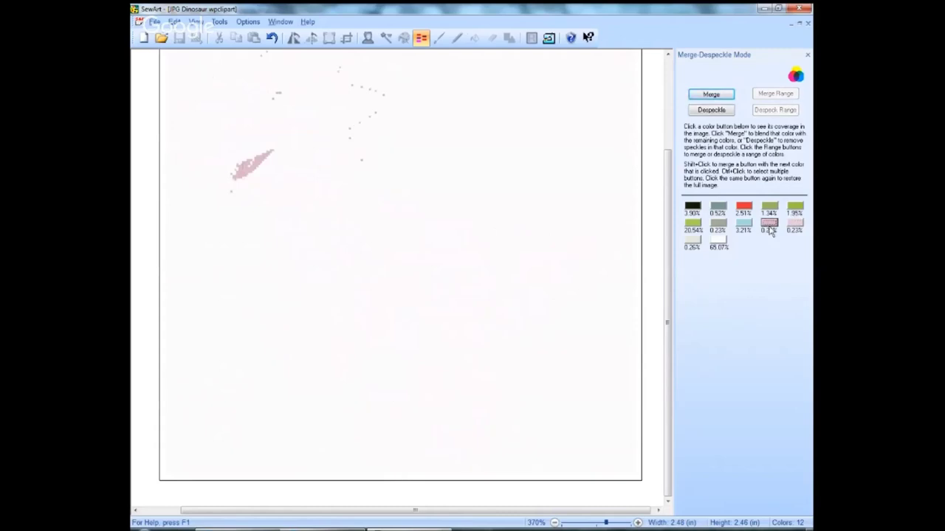
pyautogui.click(797, 228)
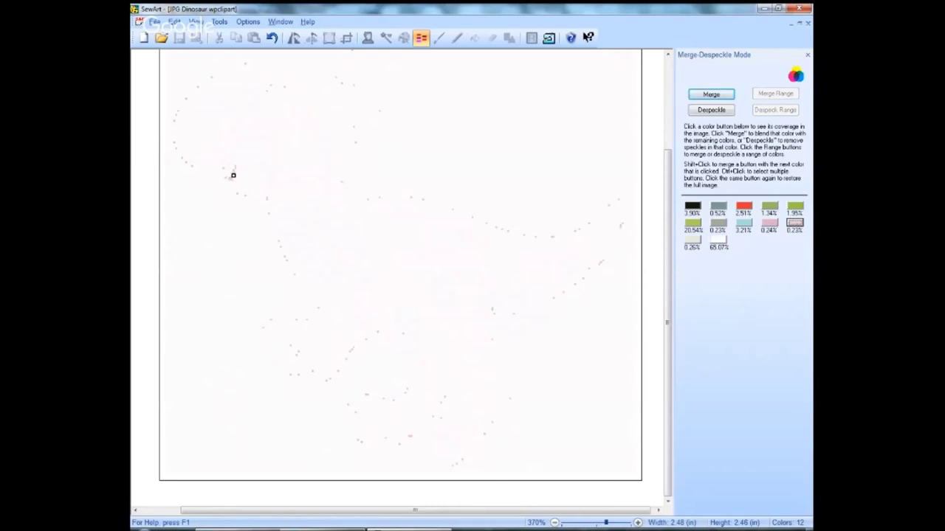
pyautogui.click(771, 226)
pyautogui.click(772, 226)
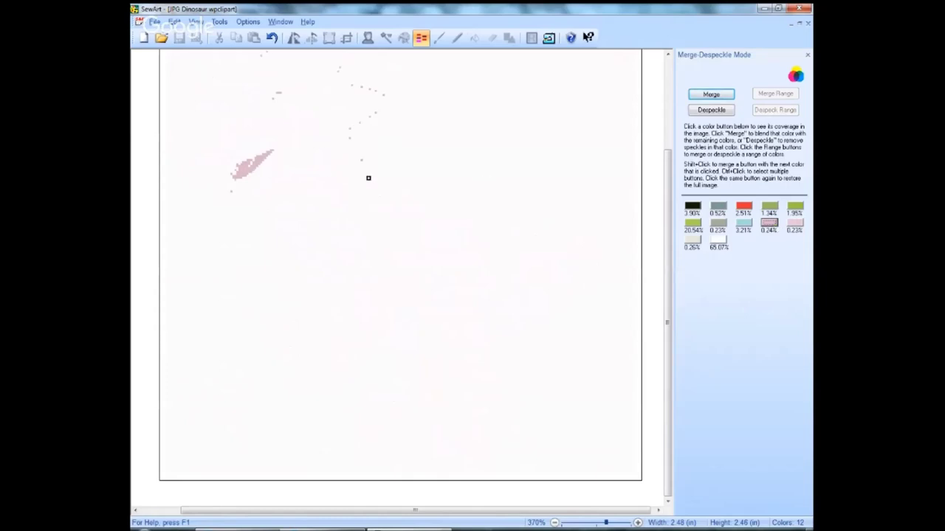
pyautogui.click(795, 226)
pyautogui.click(795, 226)
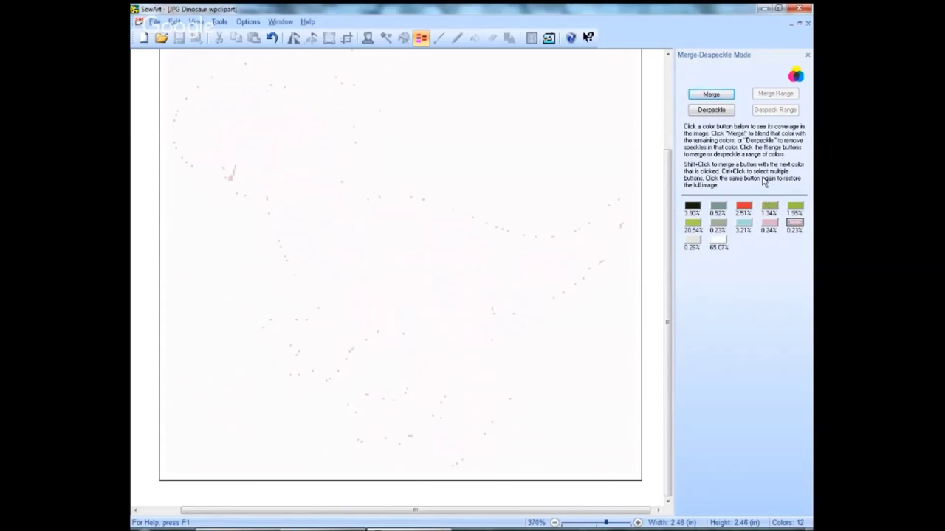
pyautogui.click(795, 225)
pyautogui.click(795, 225)
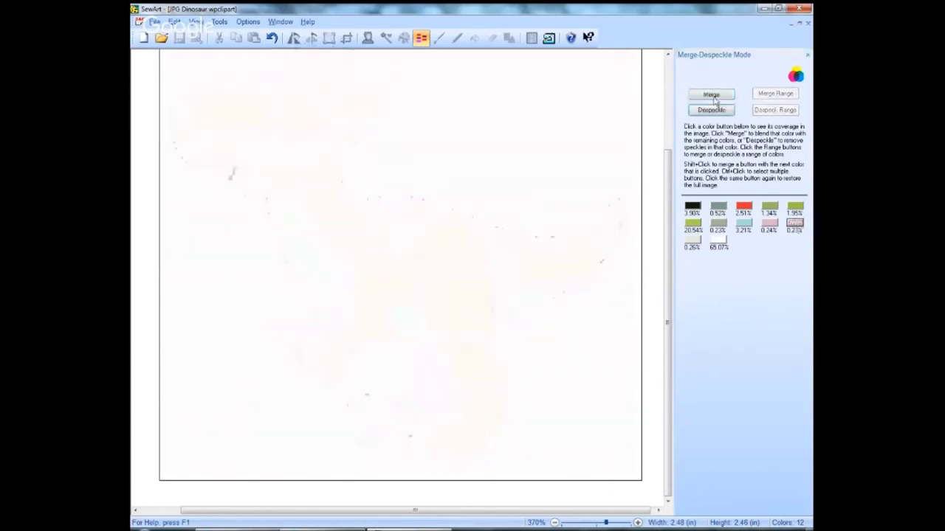
pyautogui.click(711, 96)
pyautogui.click(516, 293)
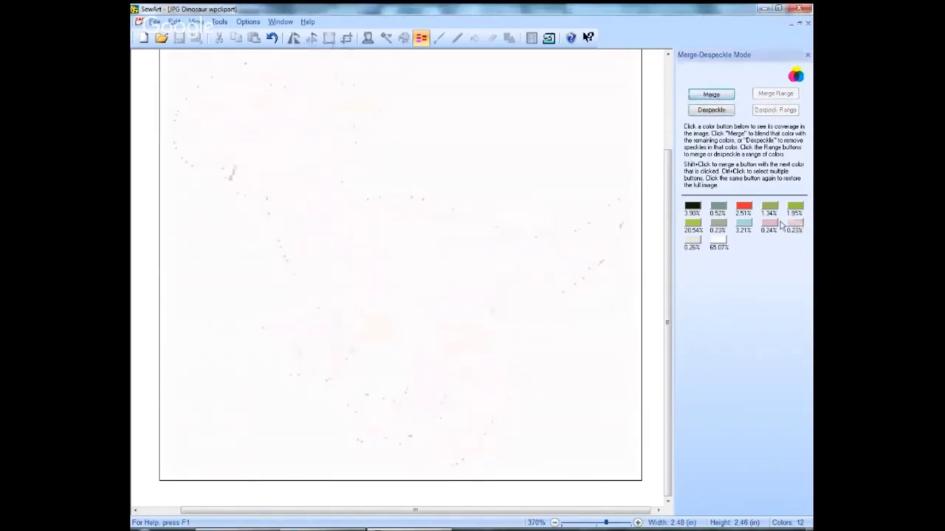
pyautogui.click(770, 225)
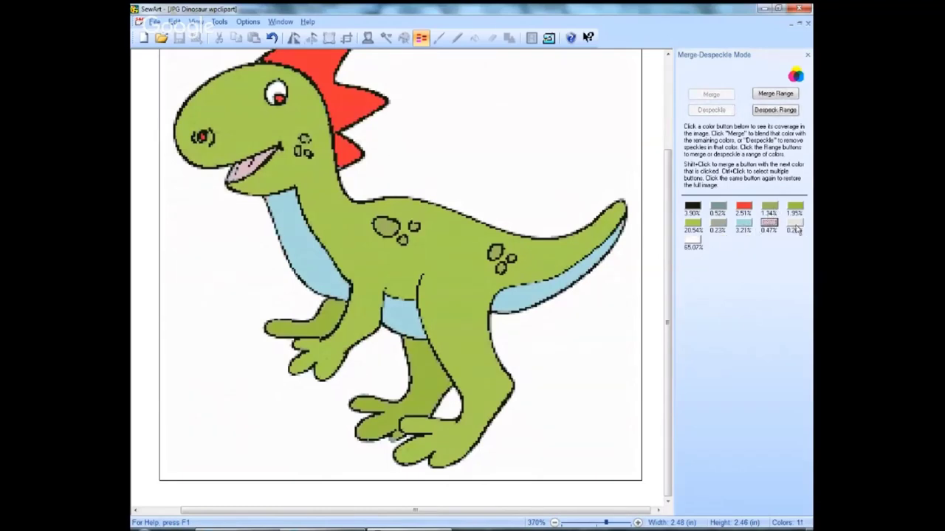
# Step: Check the off-white 0.26% color's specks against the full dinosaur image
pyautogui.click(796, 228)
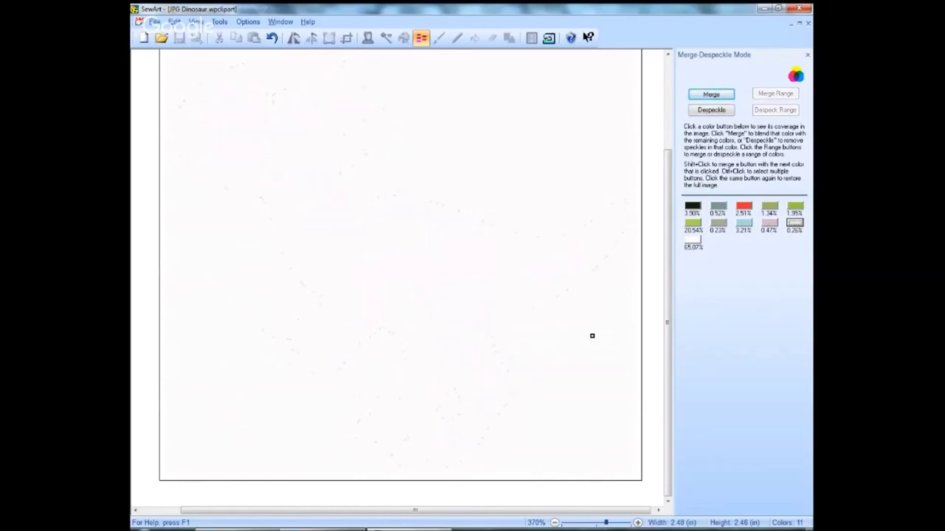
pyautogui.click(794, 226)
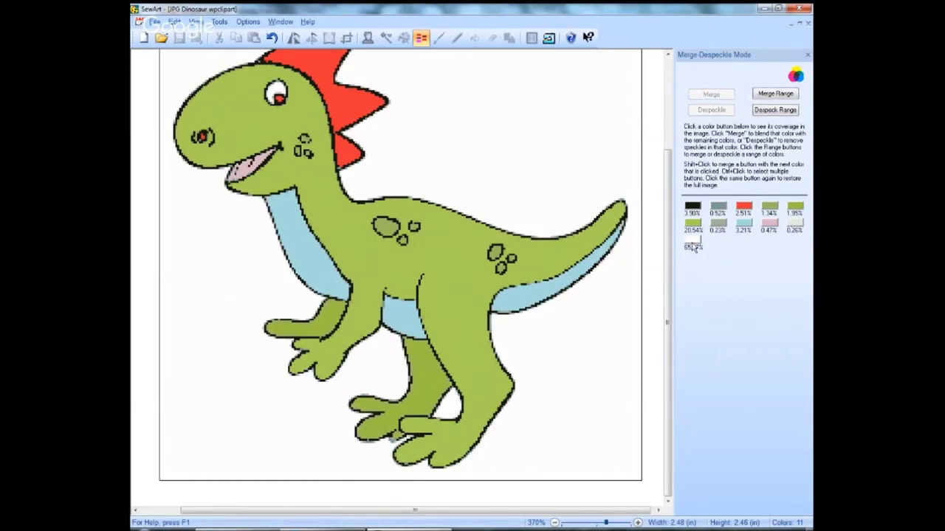
pyautogui.click(795, 226)
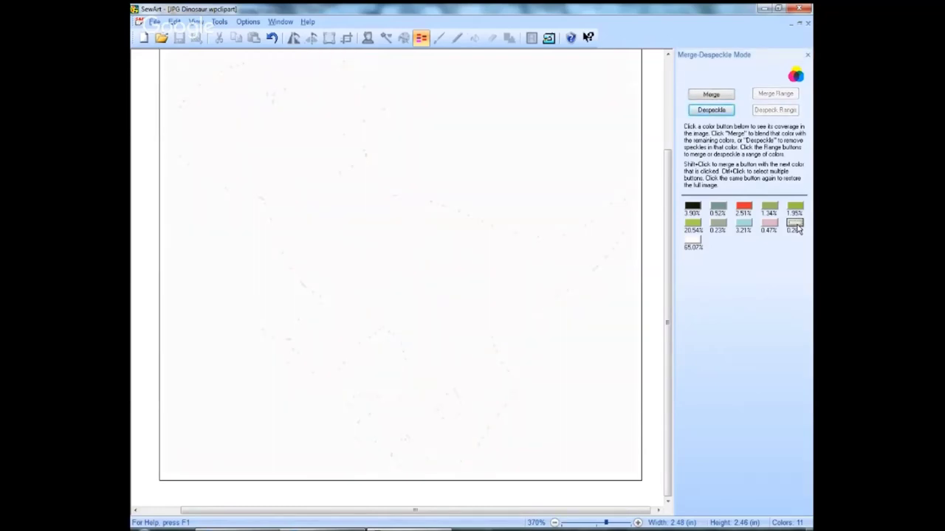
pyautogui.click(713, 111)
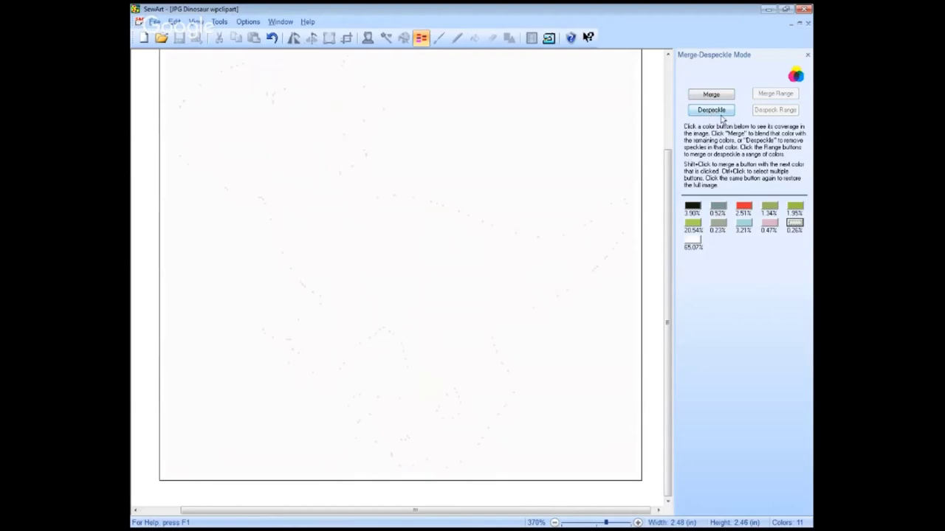
pyautogui.click(794, 228)
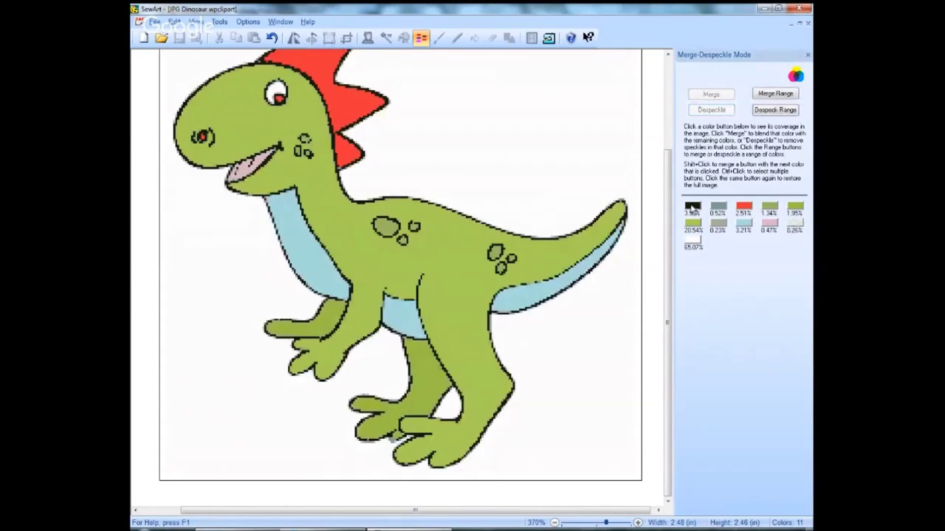
# Step: Review the coverage of each color from the 0.52% gray through the 65.07% white, and compare it with the full image
pyautogui.click(718, 209)
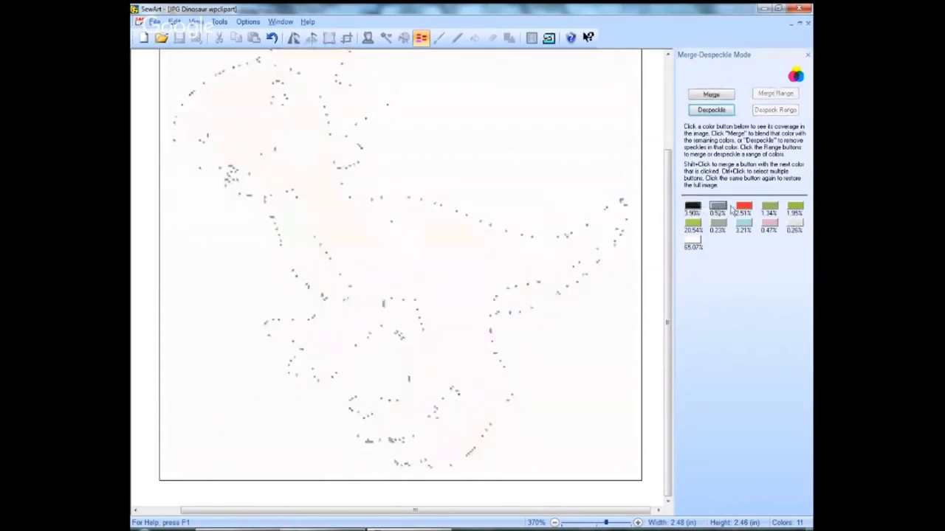
pyautogui.click(744, 209)
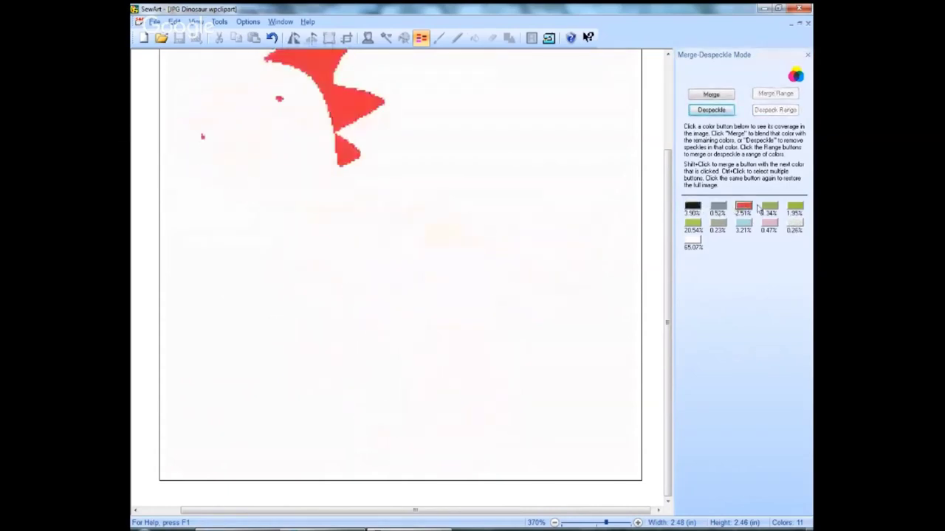
pyautogui.click(716, 207)
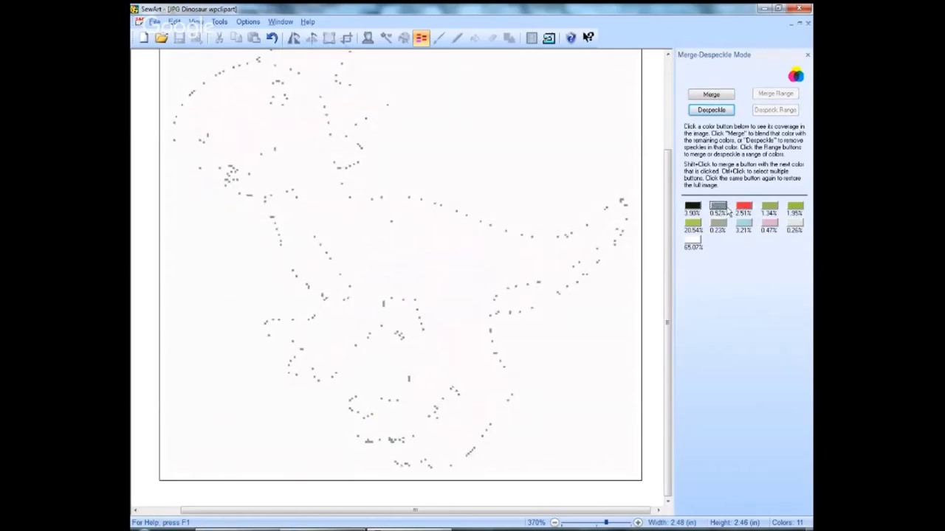
pyautogui.click(770, 211)
pyautogui.click(796, 211)
pyautogui.click(693, 224)
pyautogui.click(719, 224)
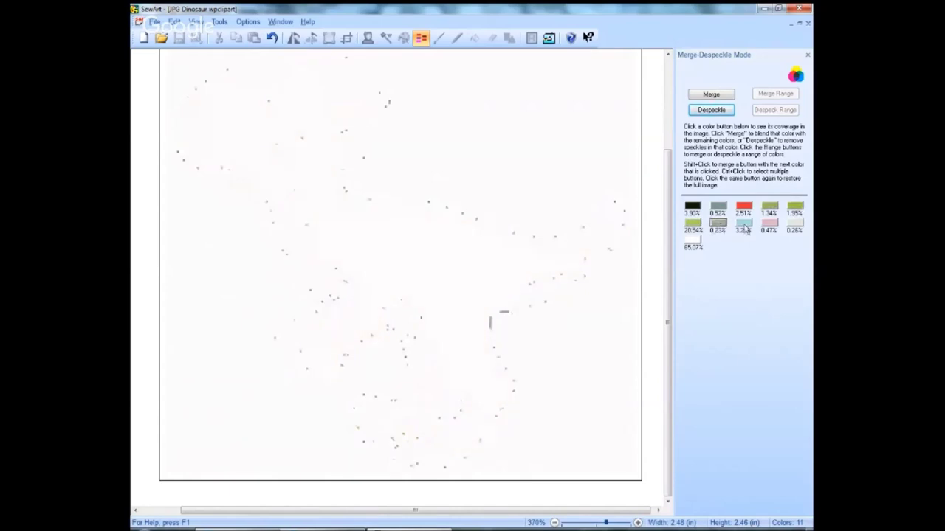
pyautogui.click(744, 224)
pyautogui.click(770, 228)
pyautogui.click(795, 225)
pyautogui.click(695, 242)
pyautogui.click(694, 245)
pyautogui.click(694, 245)
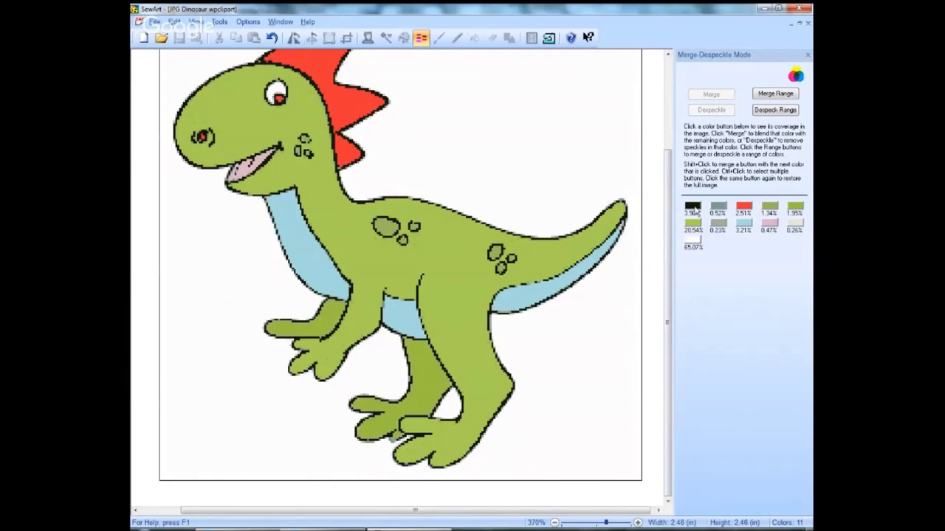
# Step: Despeckle the light-blue 3.21% color of the dinosaur's neck, belly and tail
pyautogui.click(744, 225)
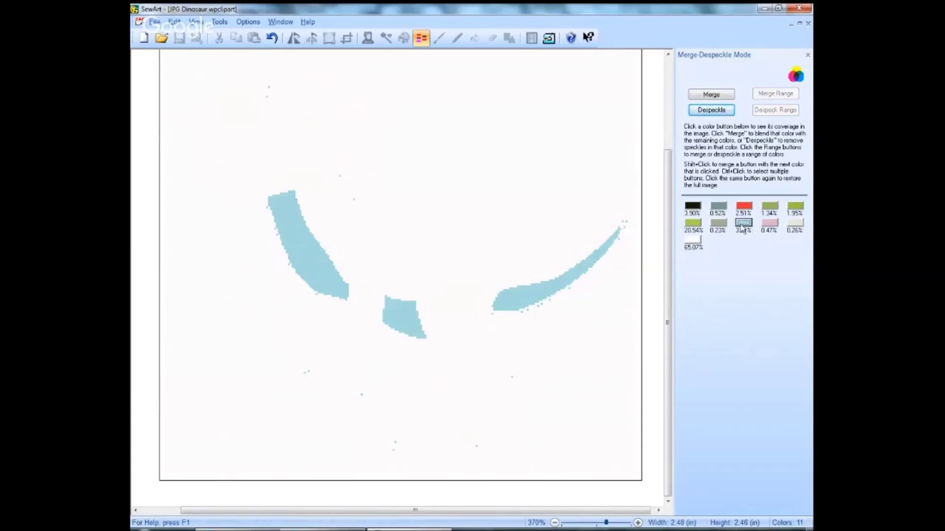
pyautogui.click(708, 111)
pyautogui.click(712, 111)
# Step: Check the 0.52% gray against the black outline and the full image, and despeckle that gray
pyautogui.click(693, 209)
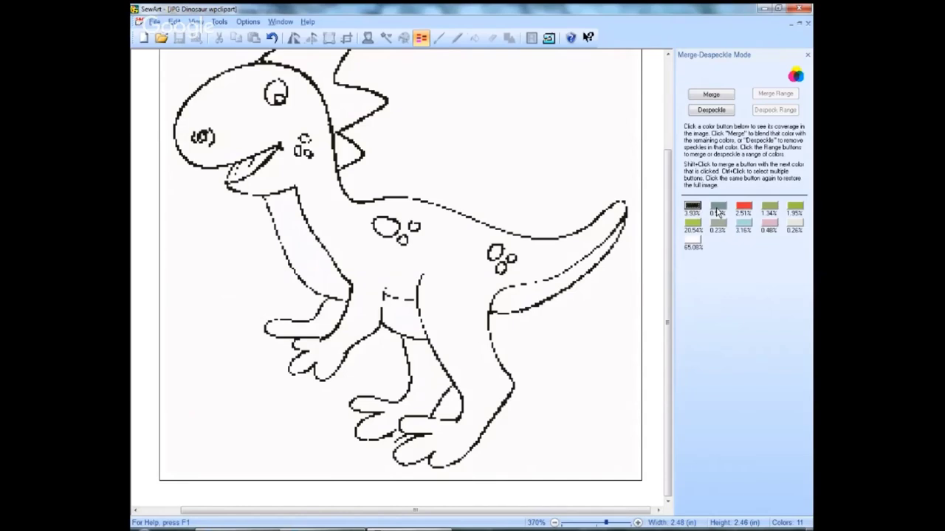
pyautogui.click(718, 210)
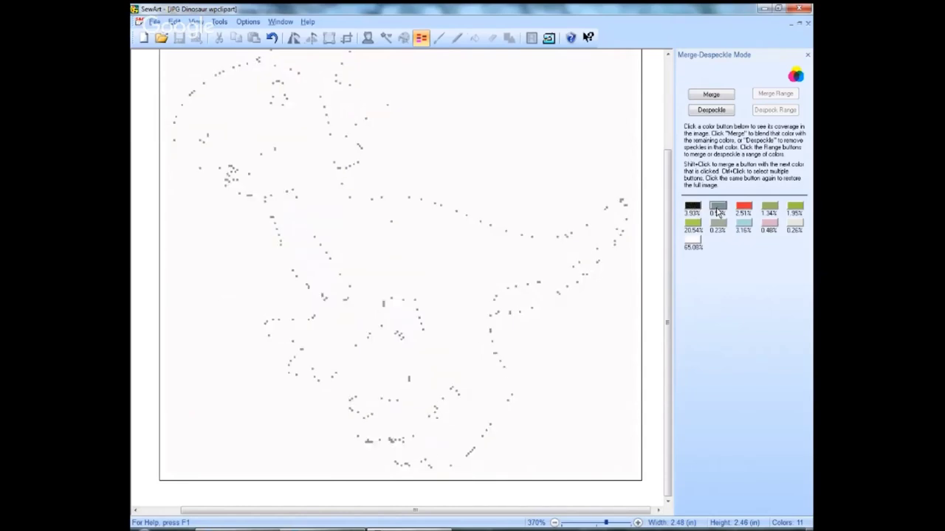
pyautogui.click(713, 114)
pyautogui.click(718, 210)
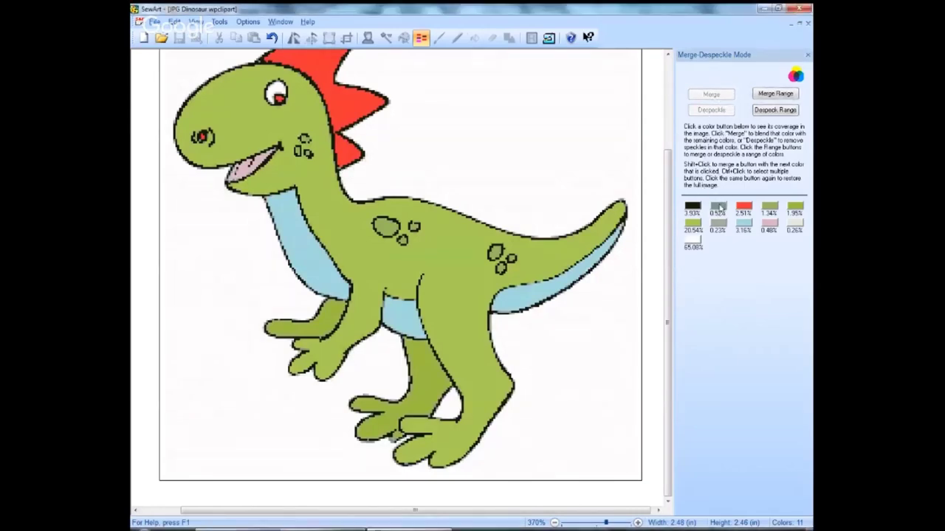
pyautogui.click(718, 208)
pyautogui.click(710, 110)
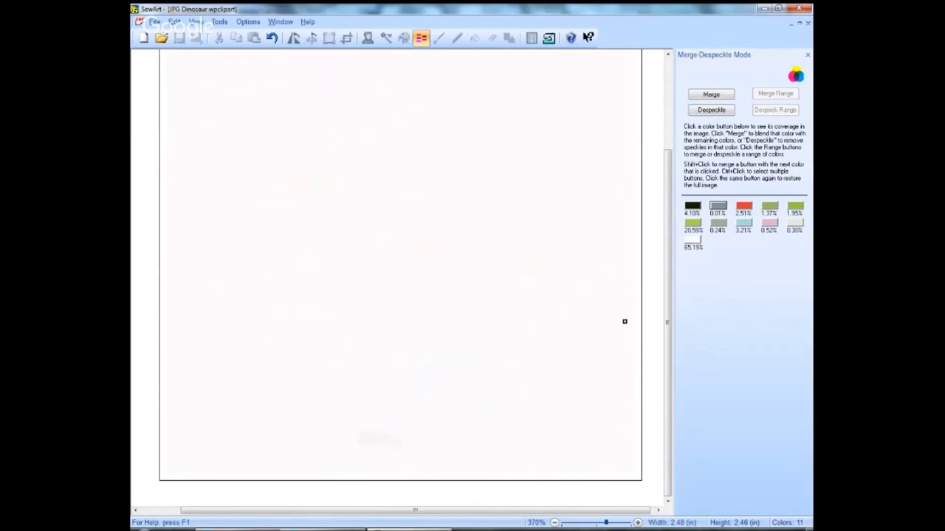
# Step: Try to eliminate the leftover 0.01% gray color from the dinosaur, and undo that change
pyautogui.moveTo(666, 288); pyautogui.dragTo(680, 257)
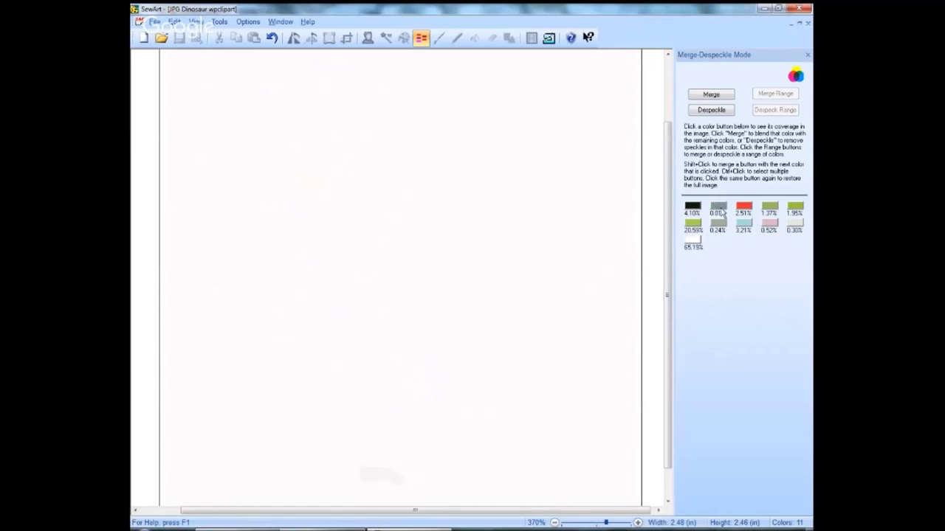
pyautogui.press('Return')
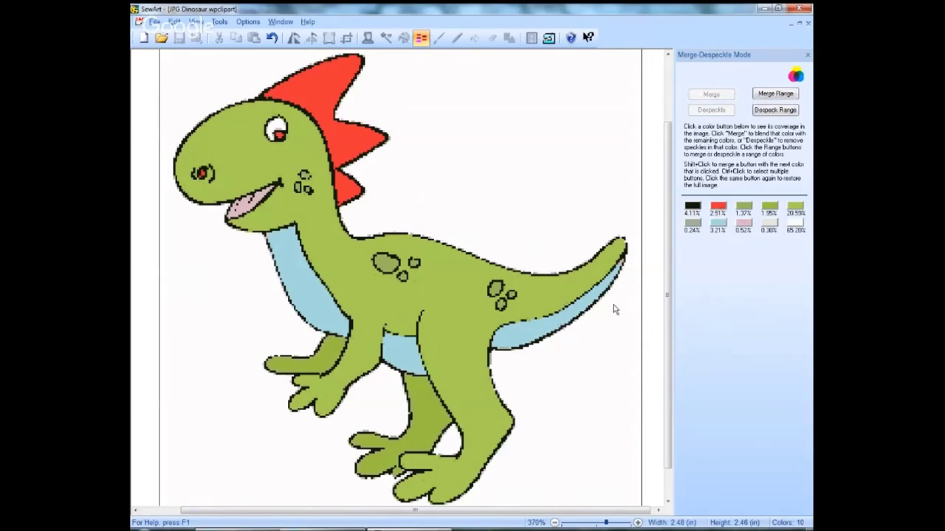
pyautogui.click(272, 38)
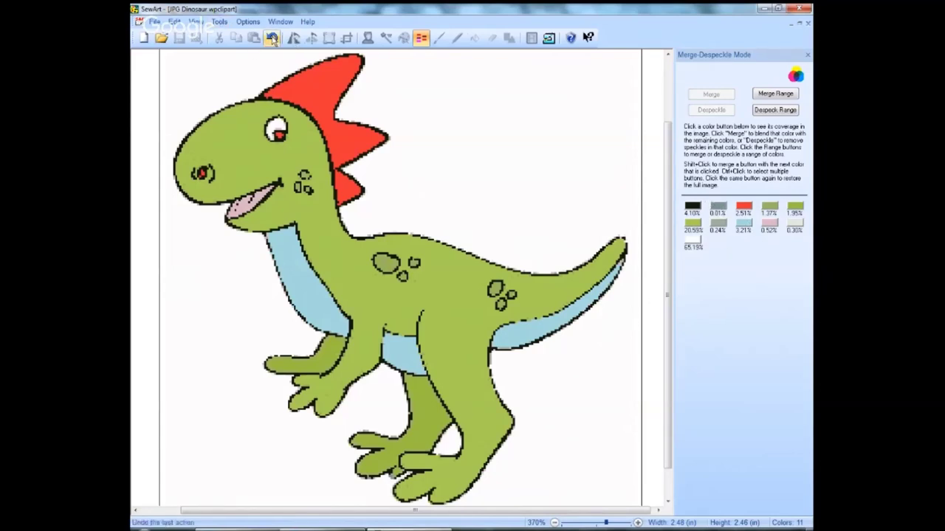
# Step: Undo the last gray despeckle, and merge the 0.52% gray into the black of the outline
pyautogui.click(271, 39)
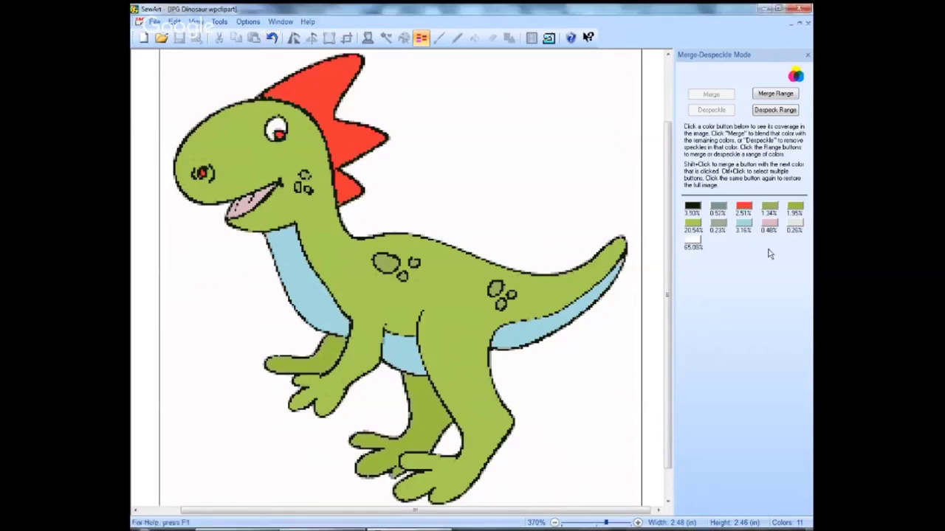
pyautogui.click(720, 213)
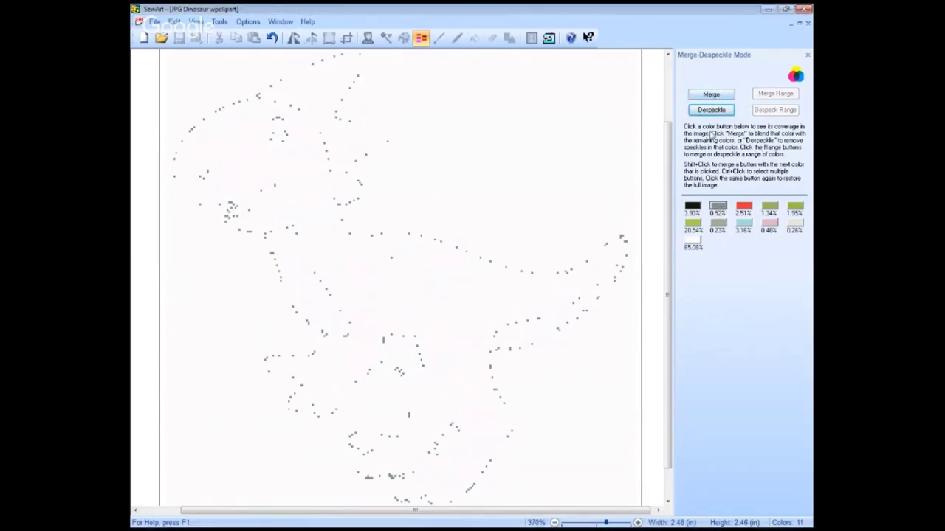
pyautogui.click(717, 209)
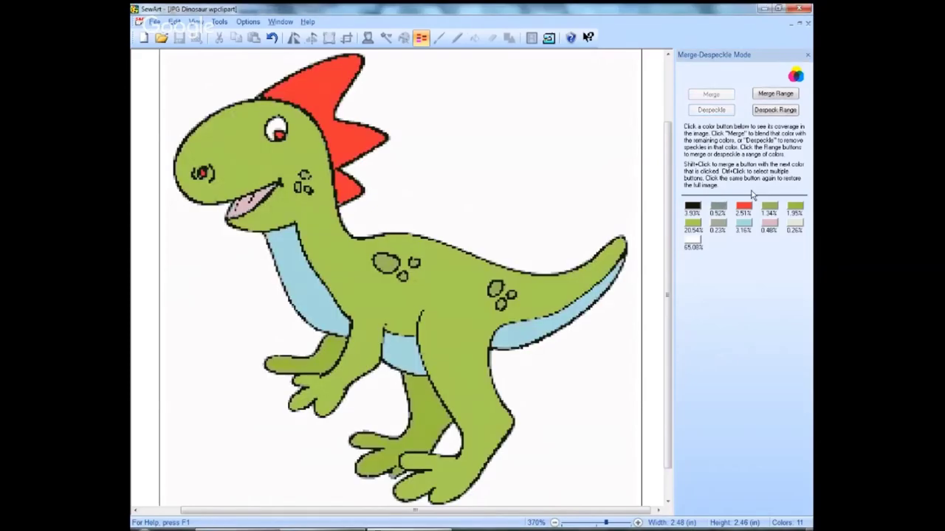
pyautogui.click(717, 207)
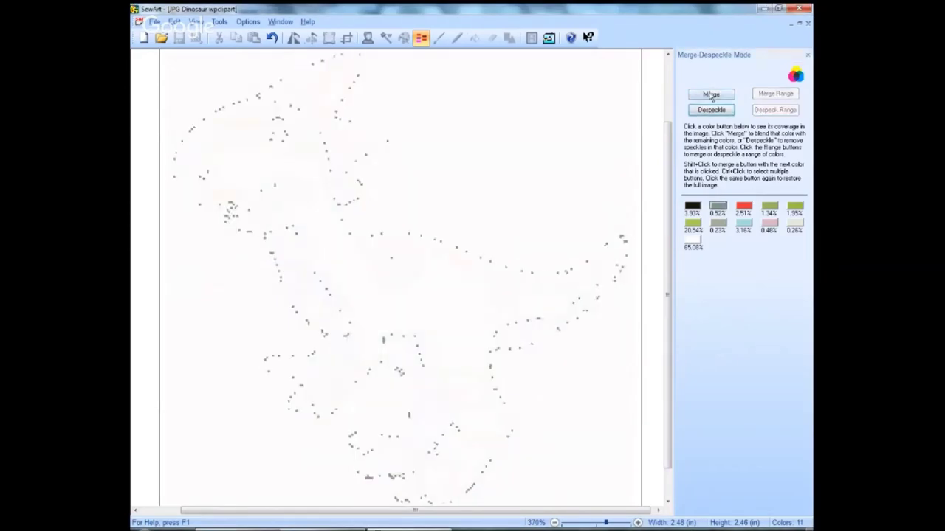
pyautogui.click(711, 95)
pyautogui.click(519, 293)
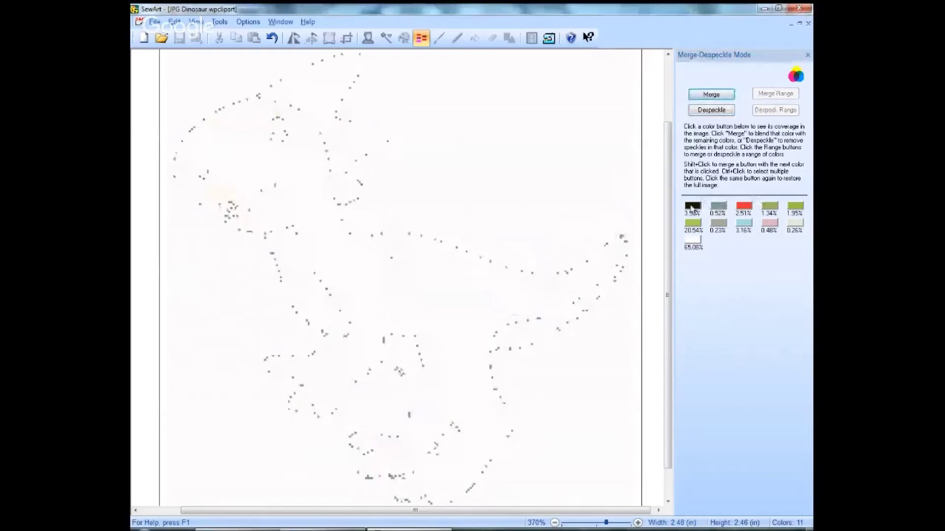
pyautogui.click(693, 207)
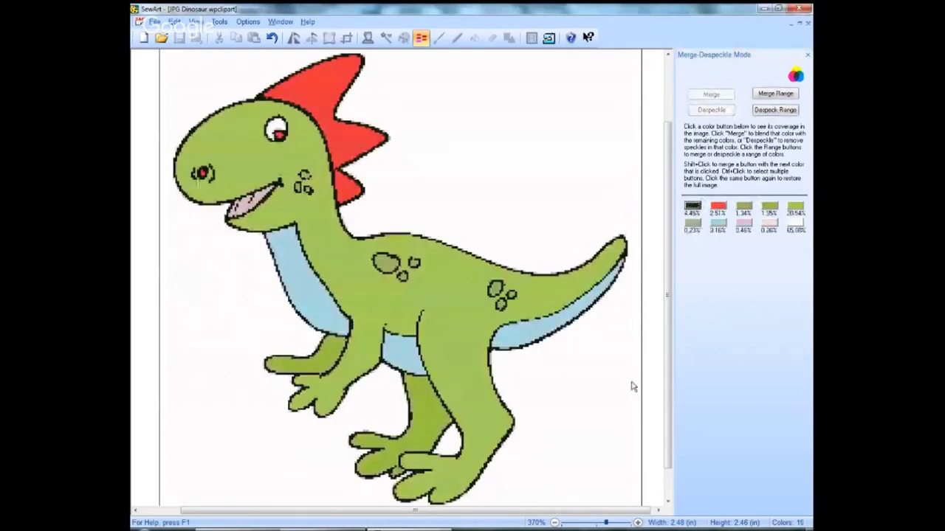
# Step: Despeckle the 1.34% green of the dinosaur's spots and the 2.09% darker green of the far arm and leg
pyautogui.click(745, 210)
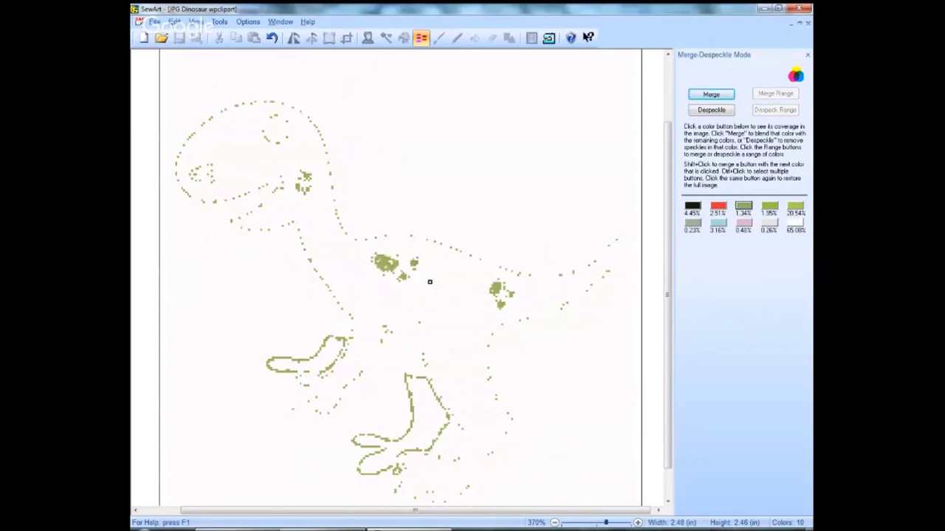
pyautogui.click(712, 111)
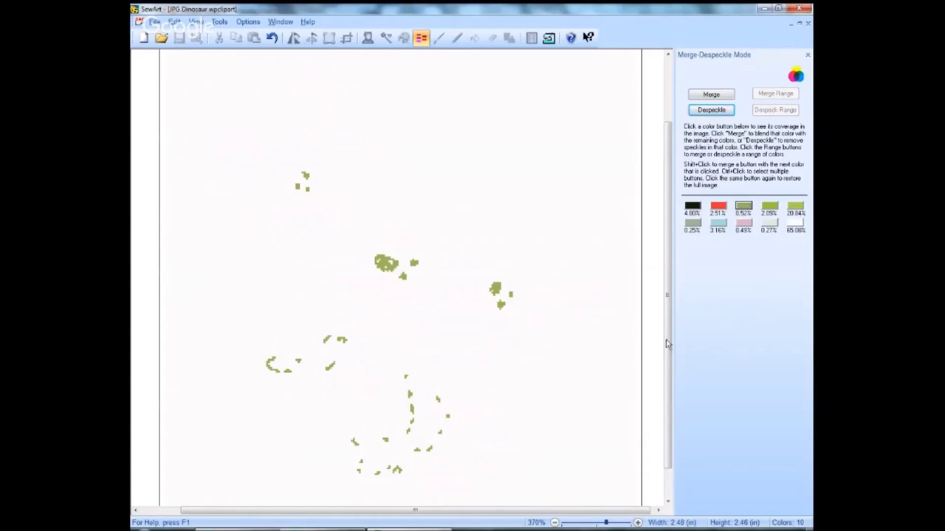
pyautogui.click(767, 210)
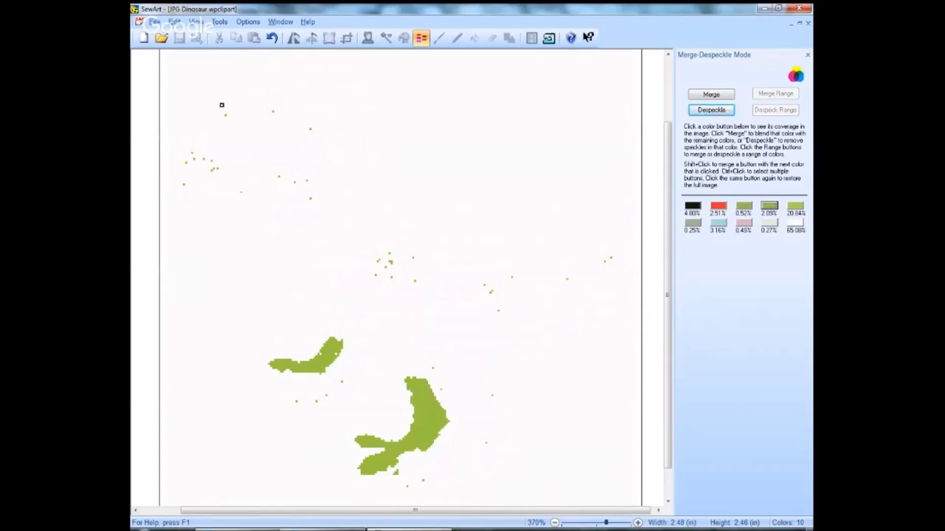
pyautogui.click(712, 111)
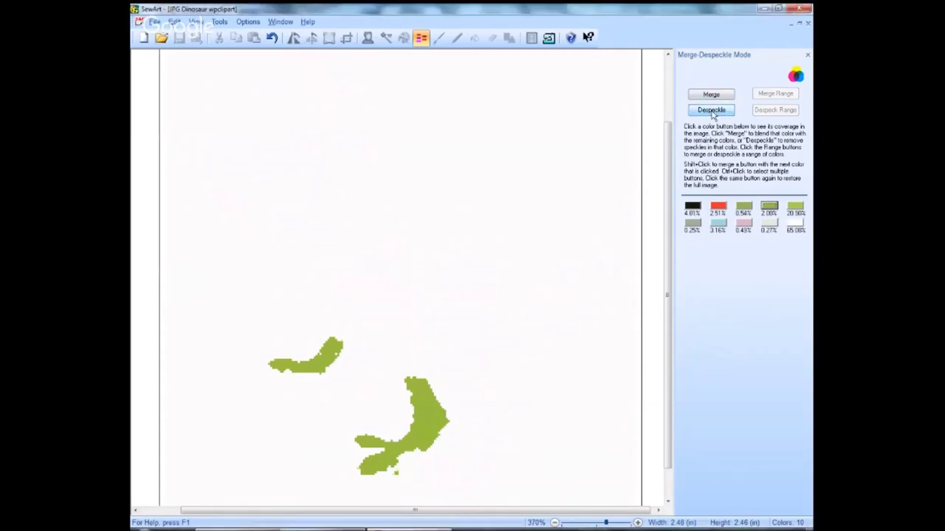
# Step: Despeckle the bright green of the dinosaur's body, and compare its coverage with the full image
pyautogui.click(796, 208)
pyautogui.click(797, 210)
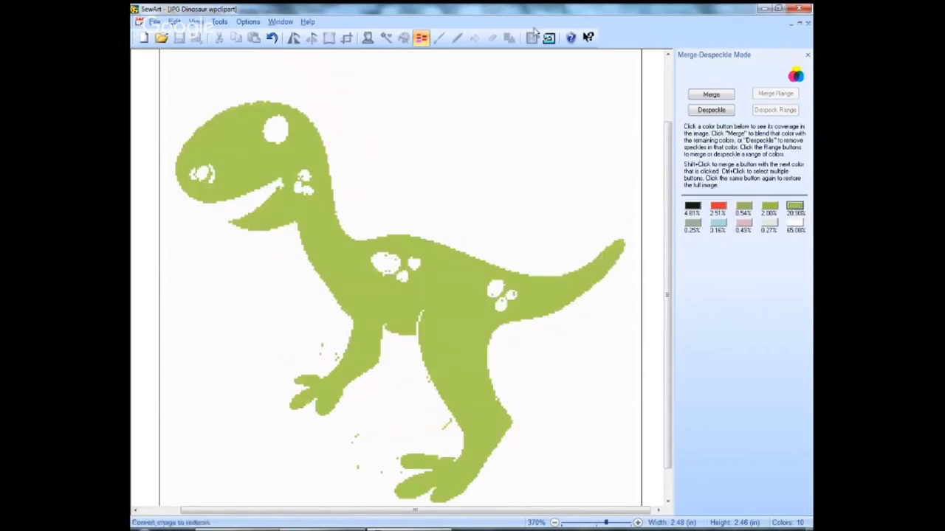
pyautogui.click(701, 111)
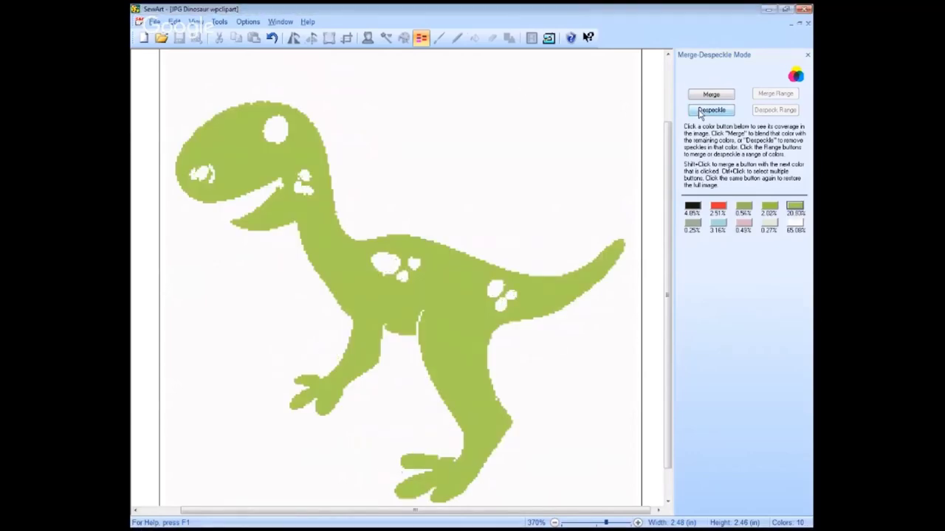
pyautogui.scroll(-1, 667, 186)
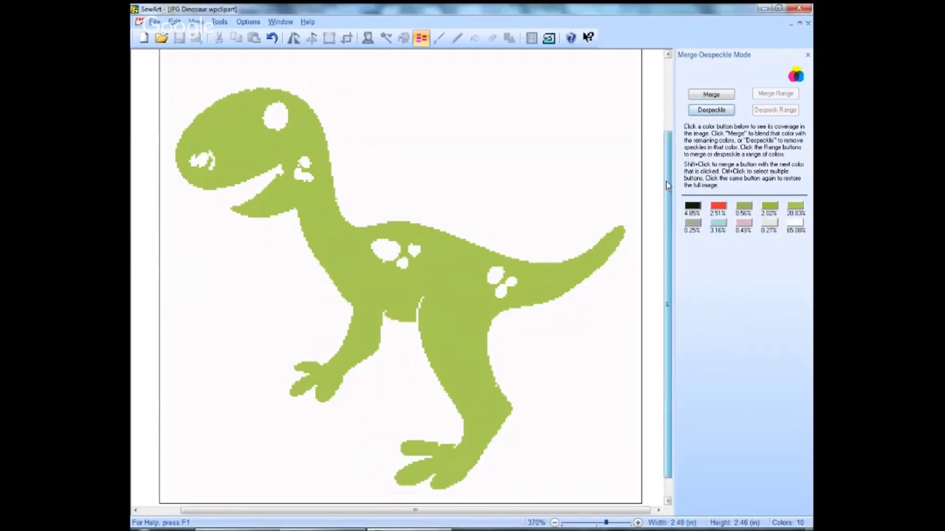
pyautogui.scroll(-1, 667, 186)
pyautogui.click(796, 210)
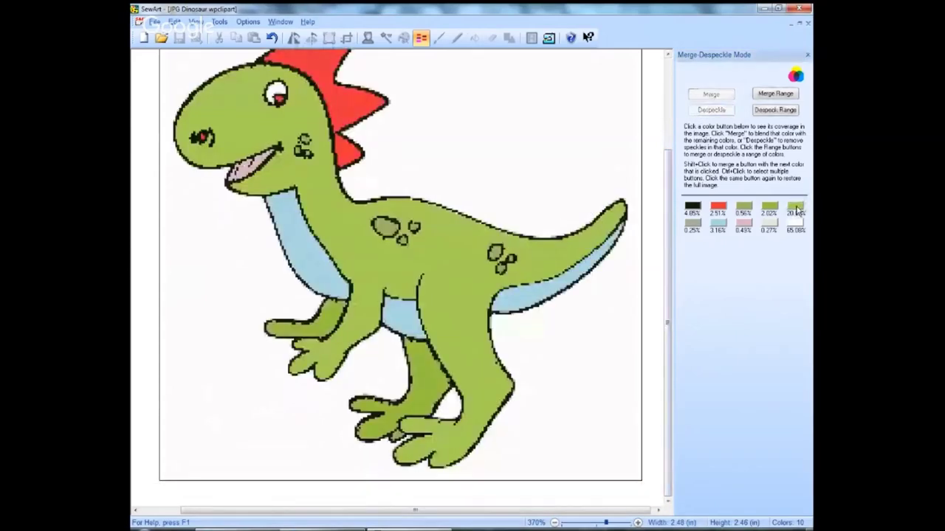
pyautogui.click(796, 210)
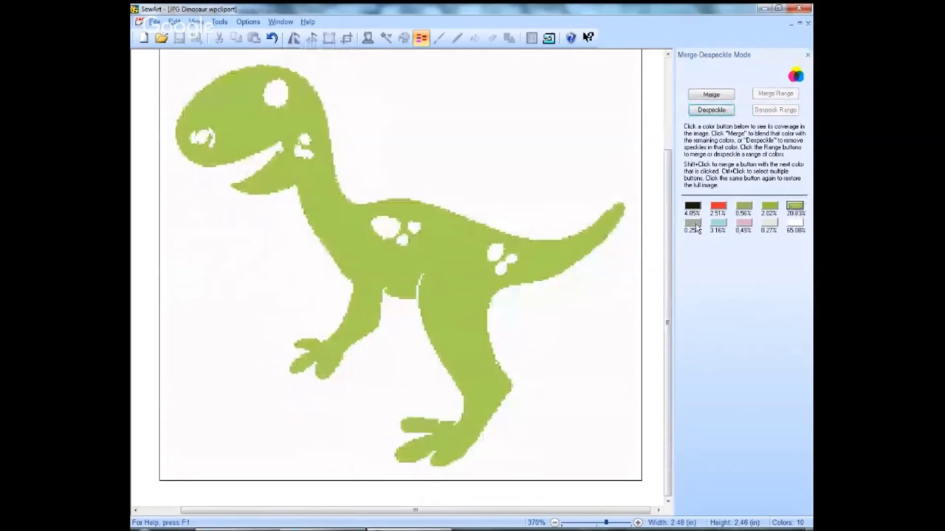
# Step: Check the 0.25% gray scattered along the outline against the full image, and despeckle that gray
pyautogui.click(693, 224)
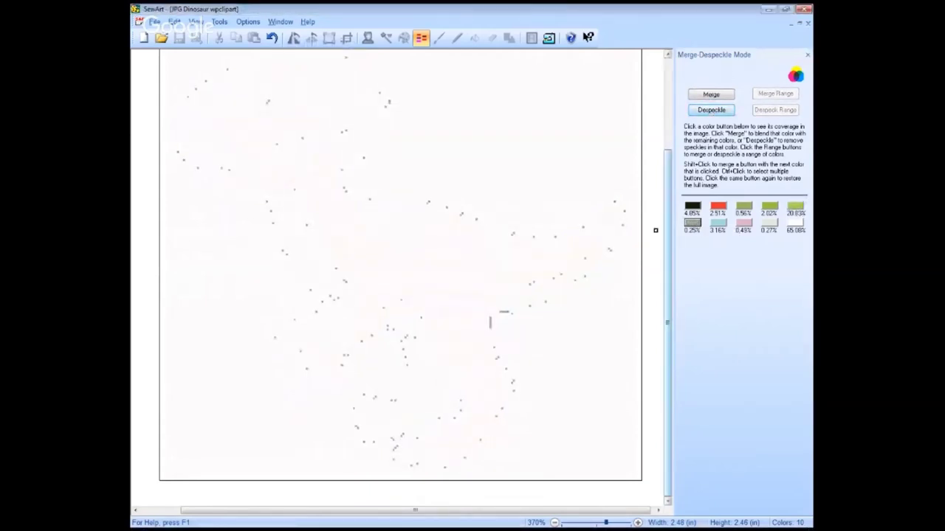
pyautogui.click(693, 225)
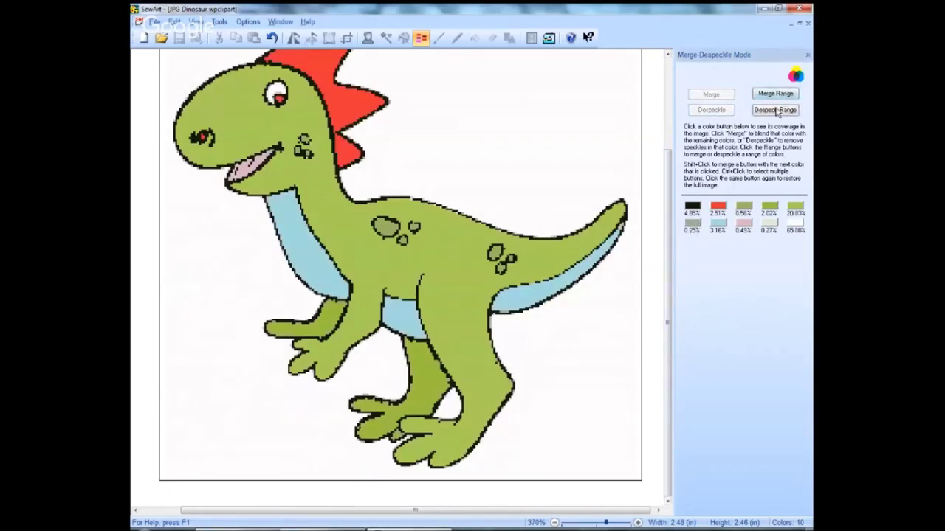
pyautogui.click(693, 228)
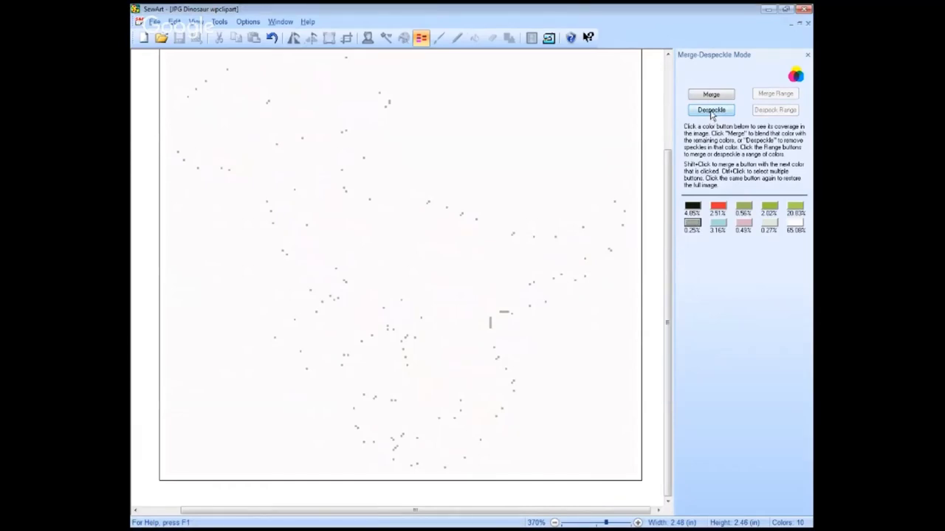
pyautogui.click(712, 111)
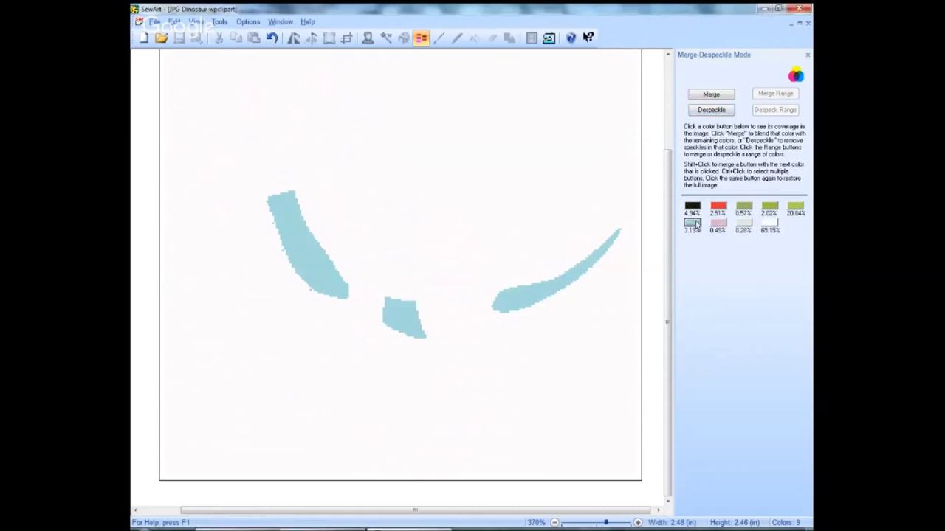
pyautogui.click(694, 224)
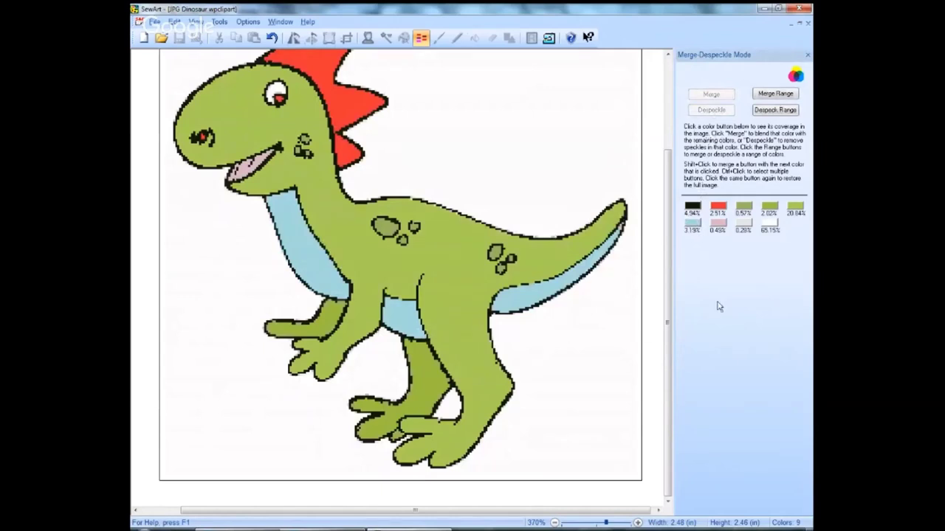
# Step: Despeckle the 0.49% pink of the dinosaur's mouth, and restore the full image
pyautogui.click(717, 223)
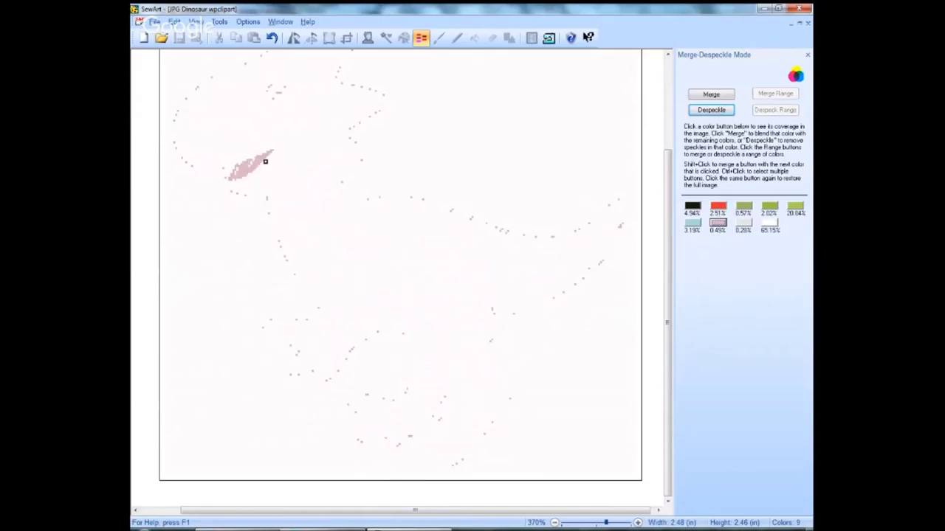
pyautogui.click(707, 112)
pyautogui.click(707, 112)
pyautogui.click(717, 225)
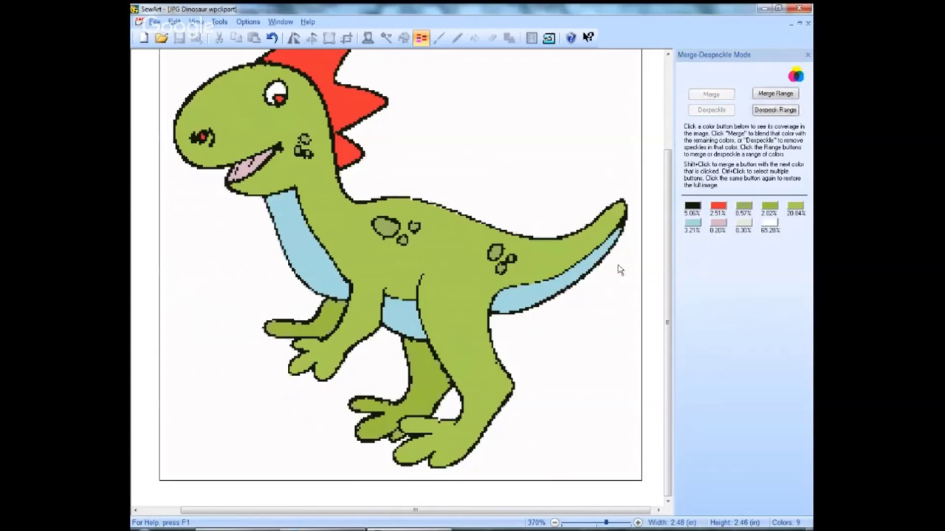
# Step: Despeckle the 0.30% pale gray, and inspect the full dinosaur image
pyautogui.click(742, 225)
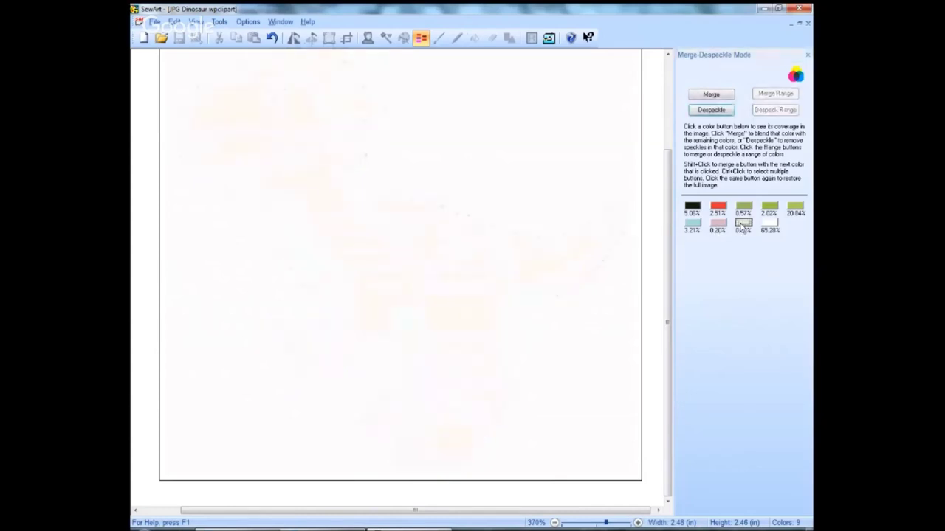
pyautogui.click(713, 111)
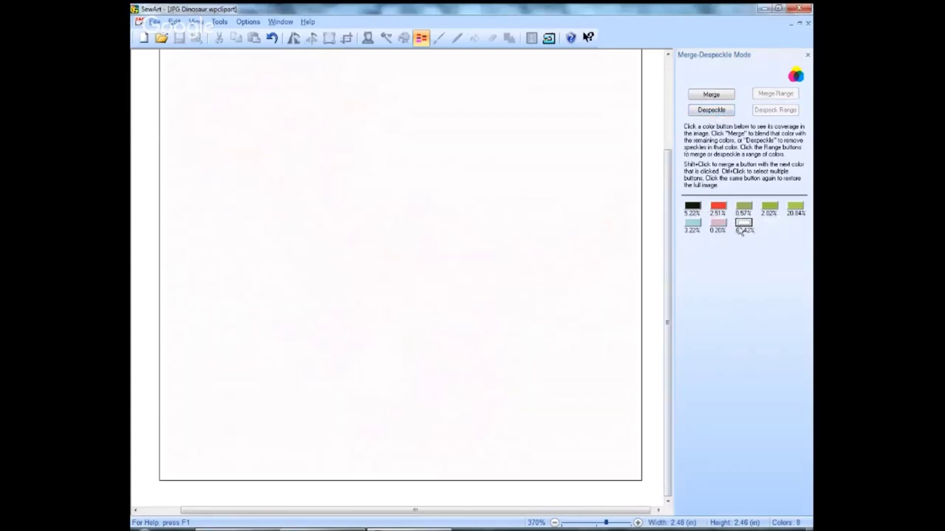
pyautogui.click(743, 224)
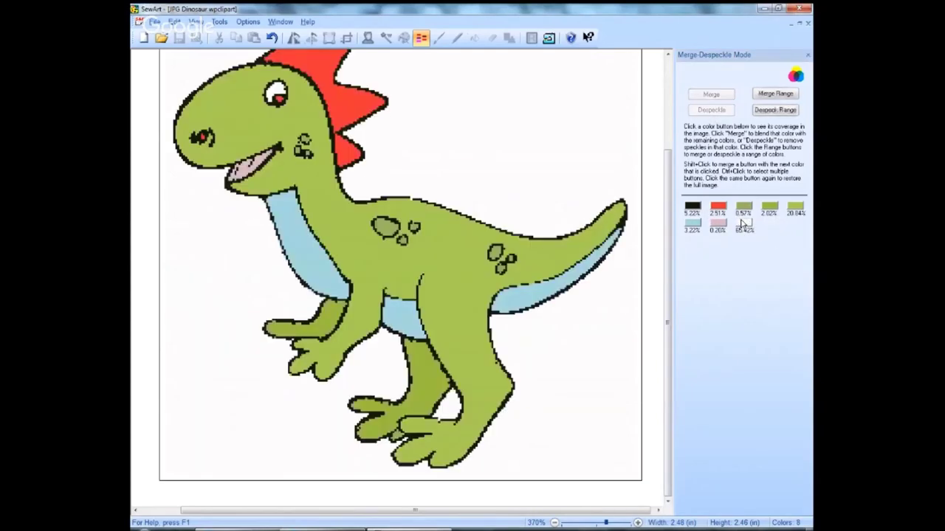
pyautogui.scroll(1, 666, 256)
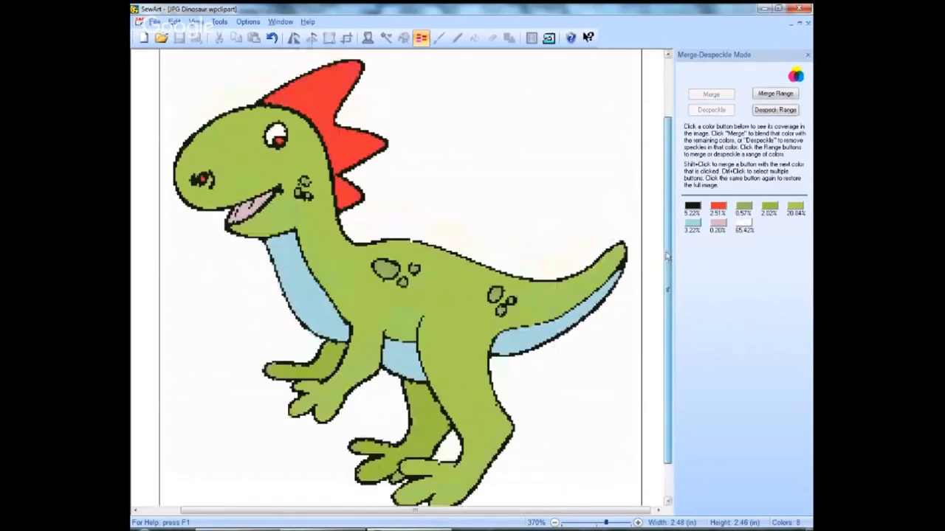
pyautogui.scroll(-1, 666, 257)
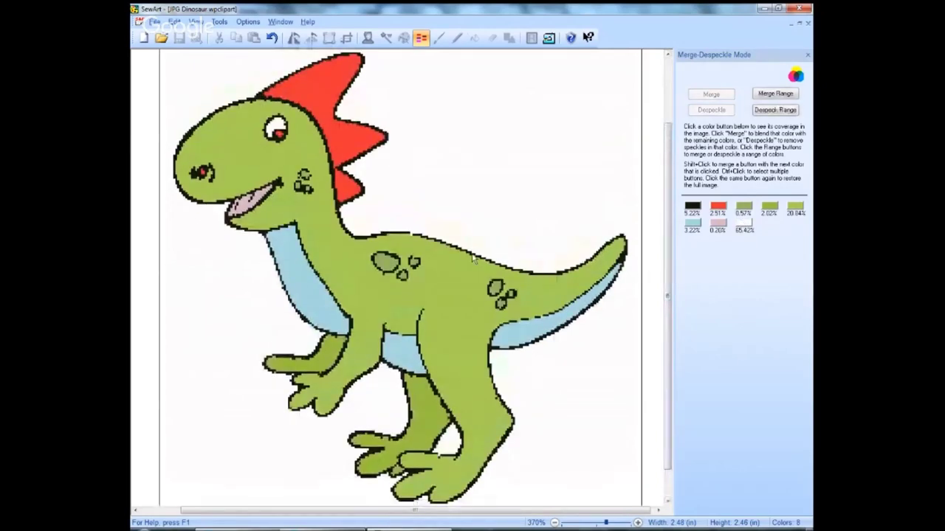
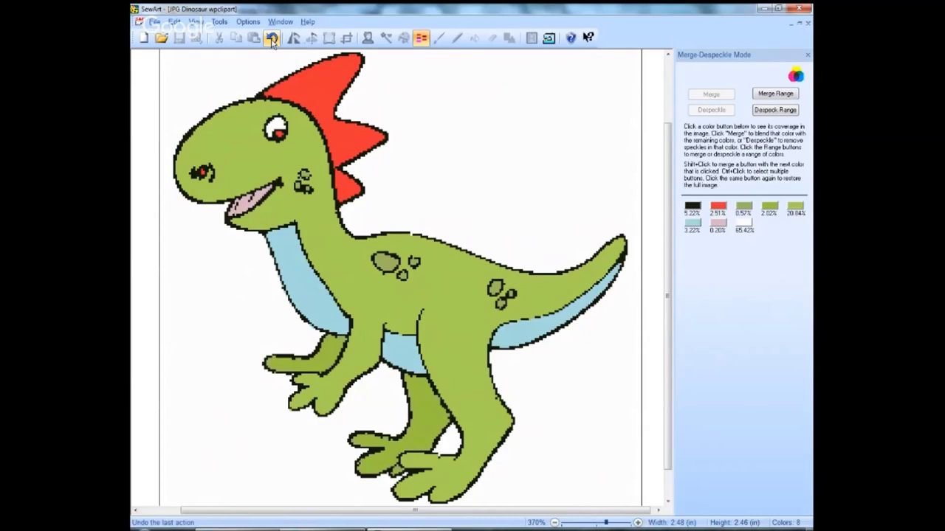
# Step: Undo the despeckling and the earlier color merges step by step, back to the 24-color version of the dinosaur
pyautogui.click(272, 40)
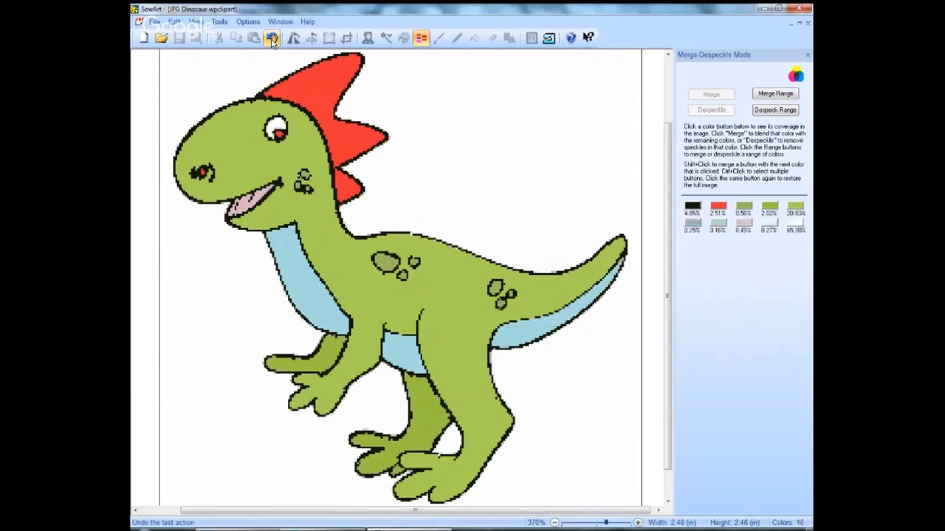
pyautogui.click(272, 41)
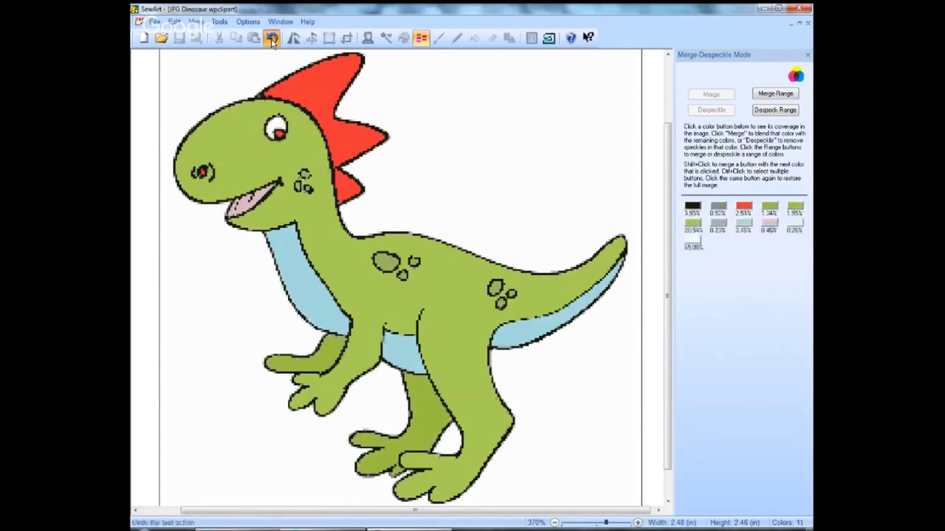
pyautogui.click(273, 41)
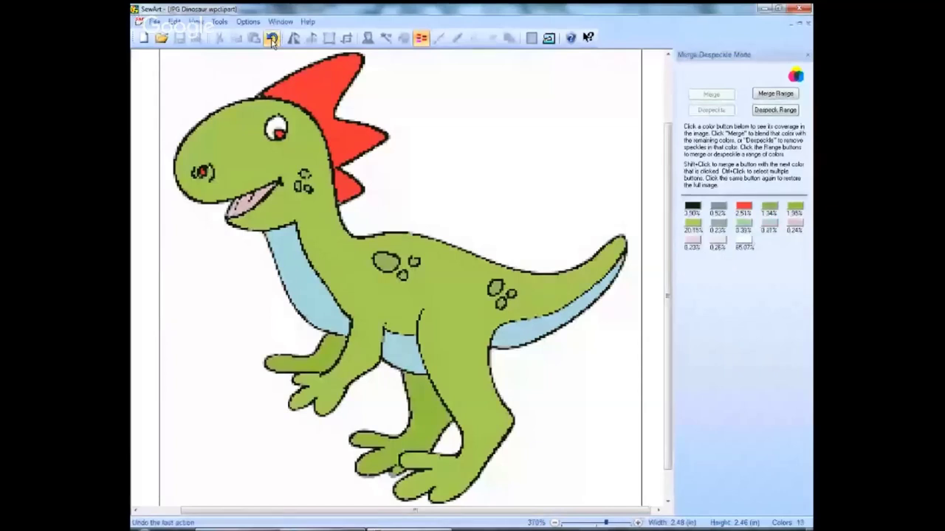
pyautogui.click(273, 40)
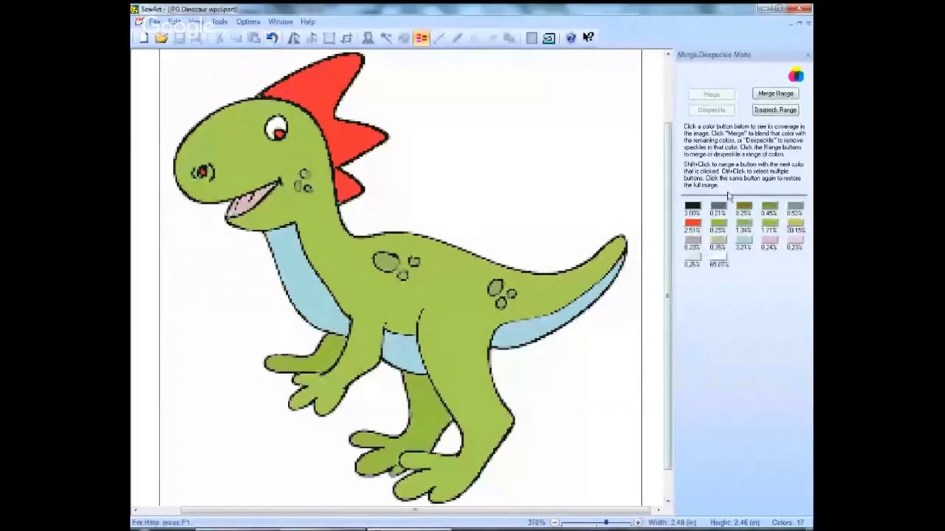
pyautogui.click(273, 39)
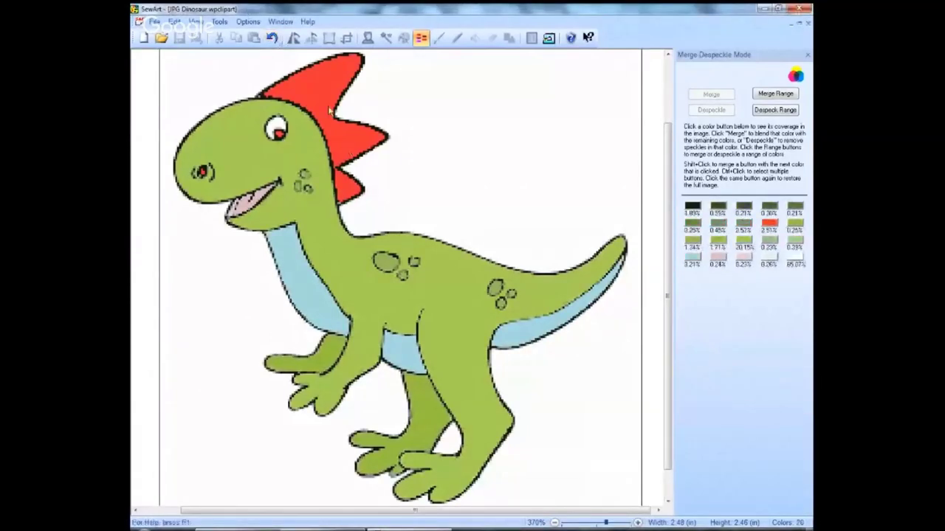
pyautogui.click(273, 39)
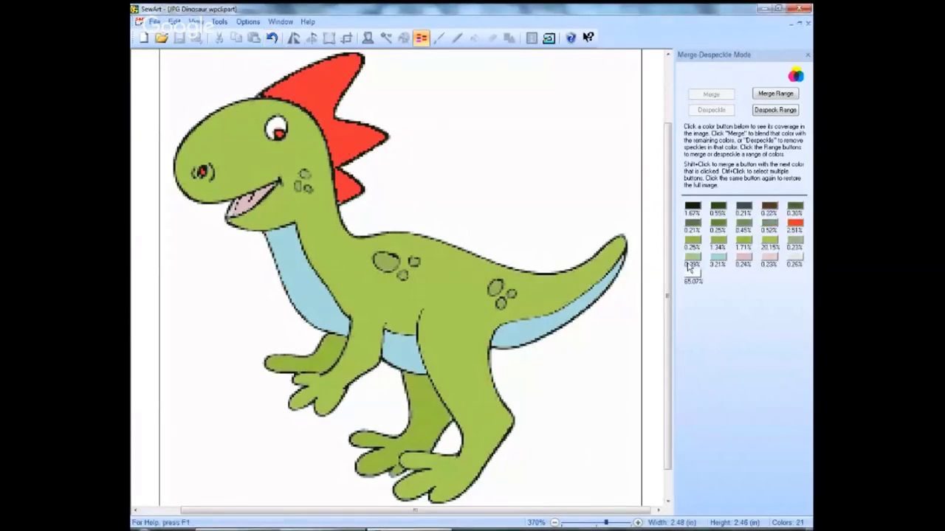
pyautogui.click(272, 38)
pyautogui.click(272, 38)
pyautogui.click(272, 38)
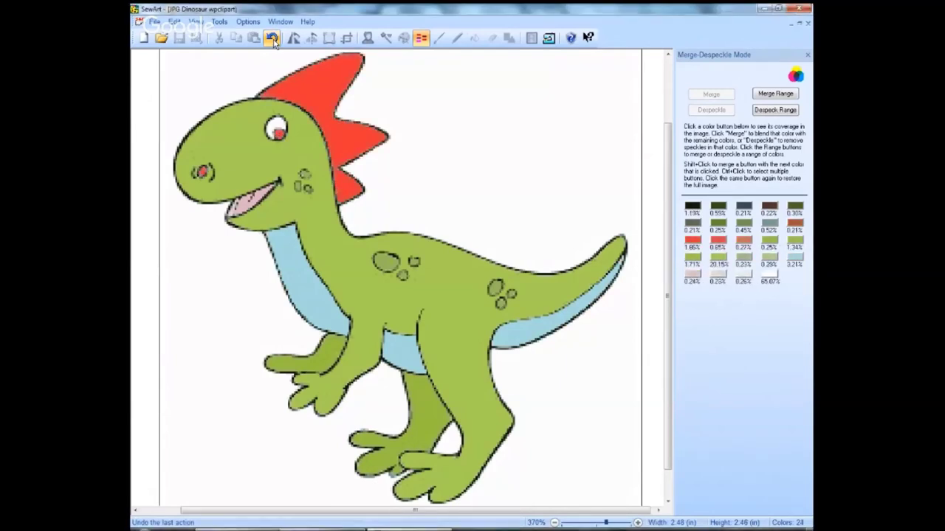
# Step: Undo the dinosaur's remaining color reduction to return to the 255-color image, and leave Merge-Despeckle mode
pyautogui.click(273, 38)
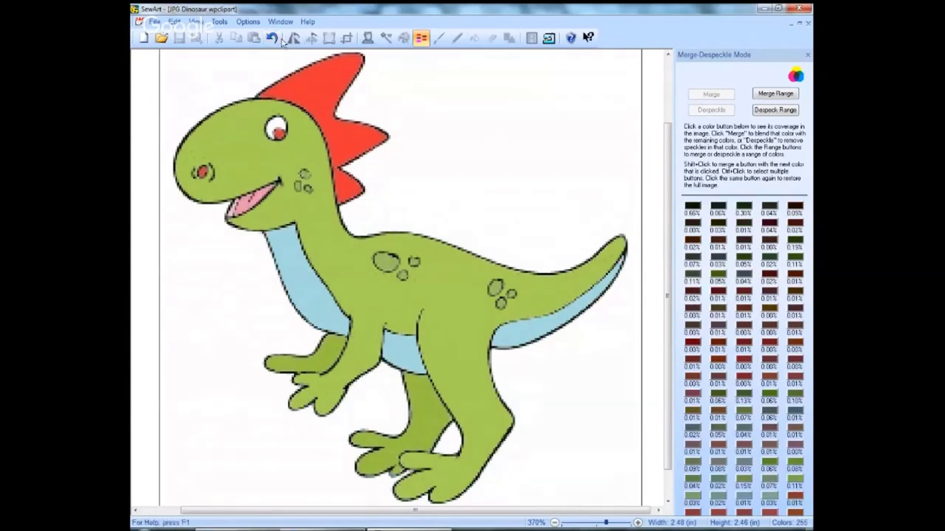
pyautogui.click(422, 39)
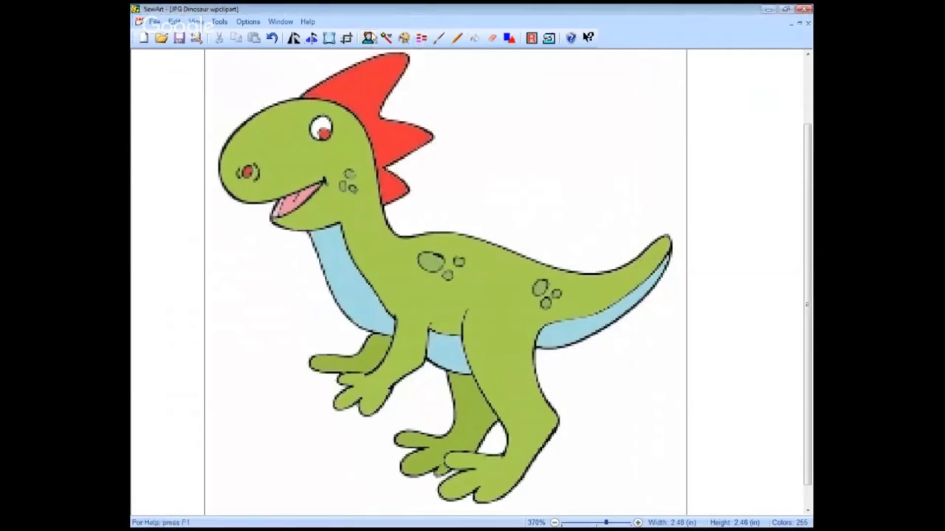
pyautogui.click(403, 39)
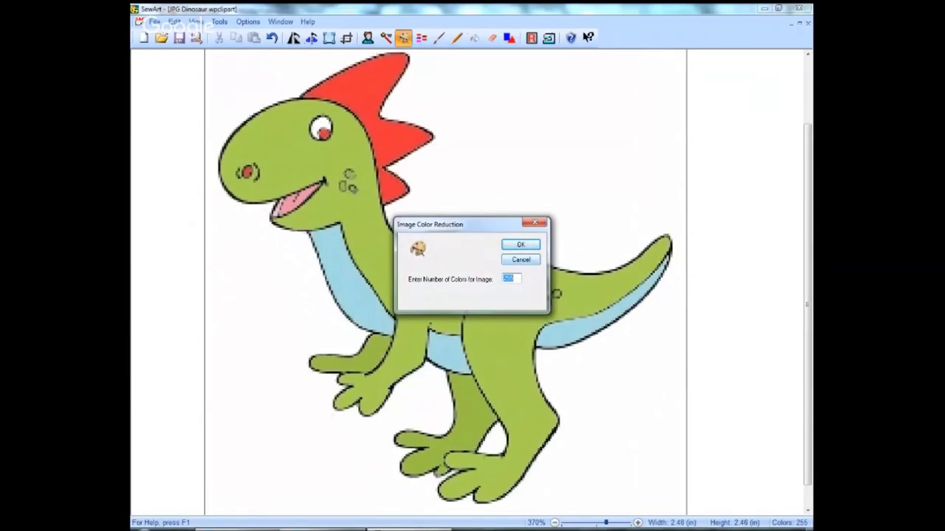
pyautogui.click(521, 260)
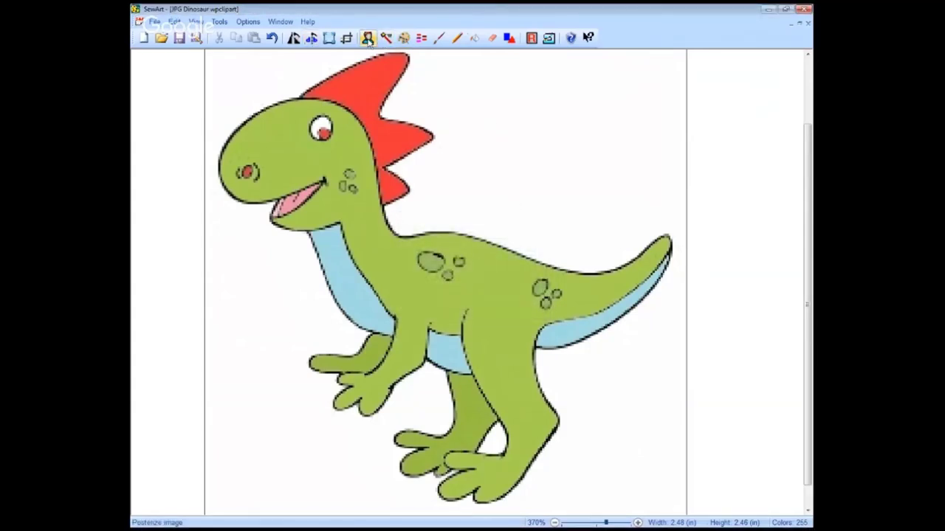
pyautogui.click(369, 41)
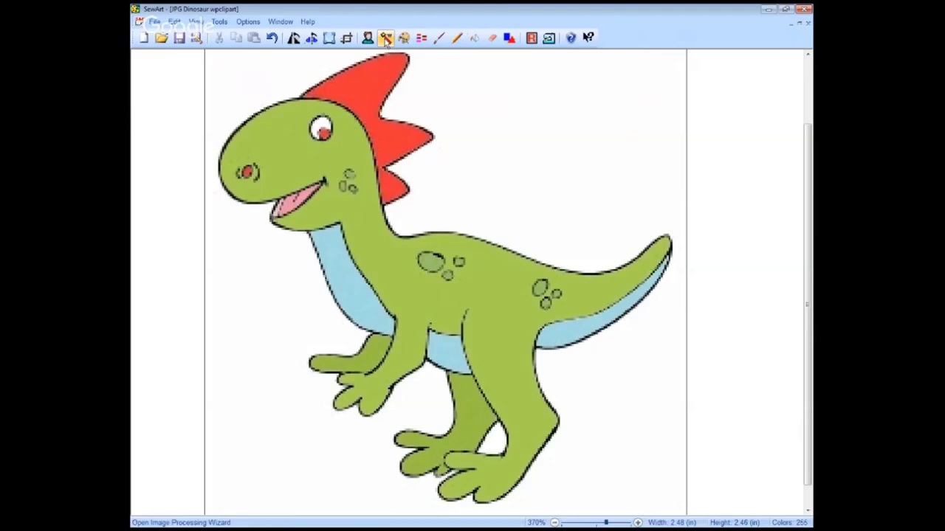
pyautogui.click(385, 38)
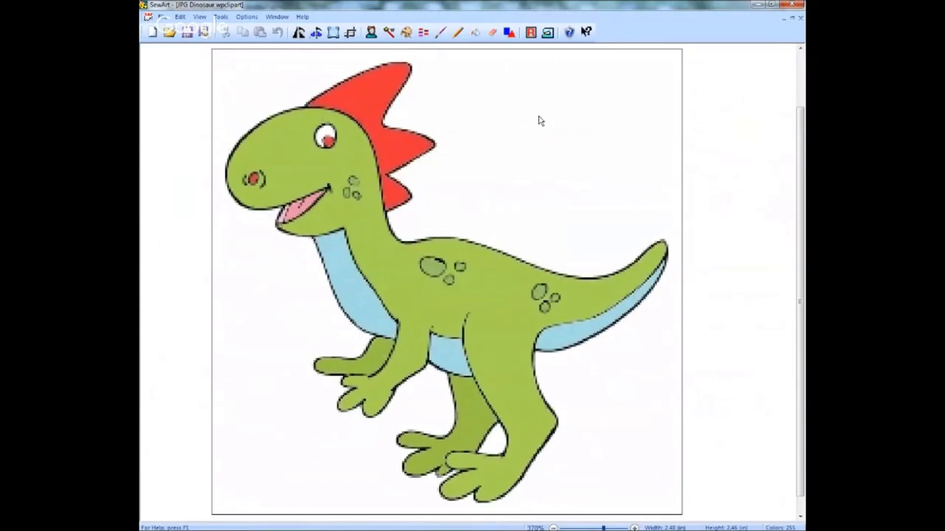
# Step: Start the Image Processing Wizard, compare several color reduction options, and accept 63 colors for the dinosaur
pyautogui.click(389, 33)
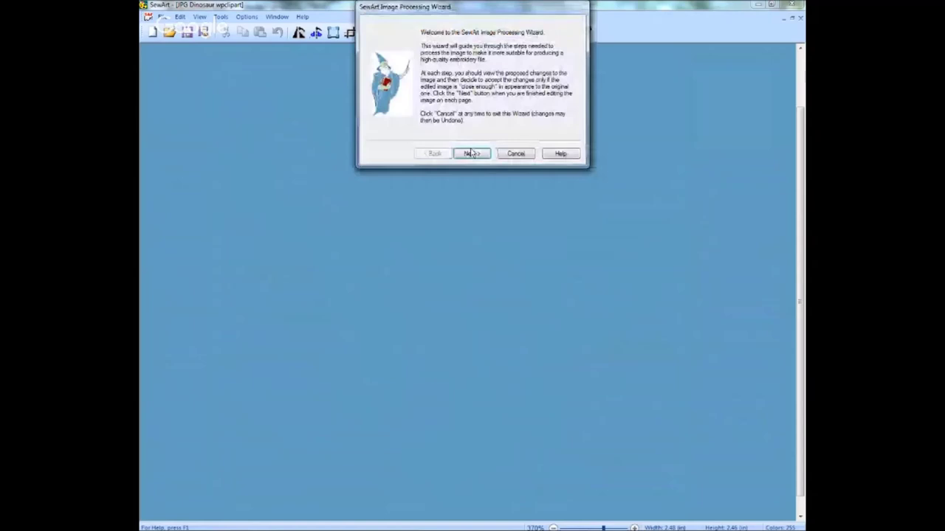
pyautogui.click(471, 153)
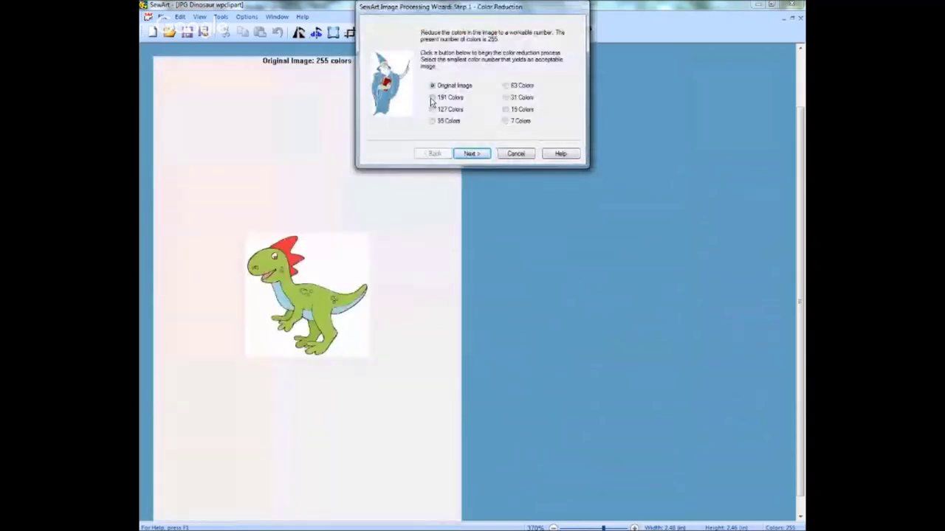
pyautogui.click(433, 98)
pyautogui.click(432, 109)
pyautogui.click(433, 121)
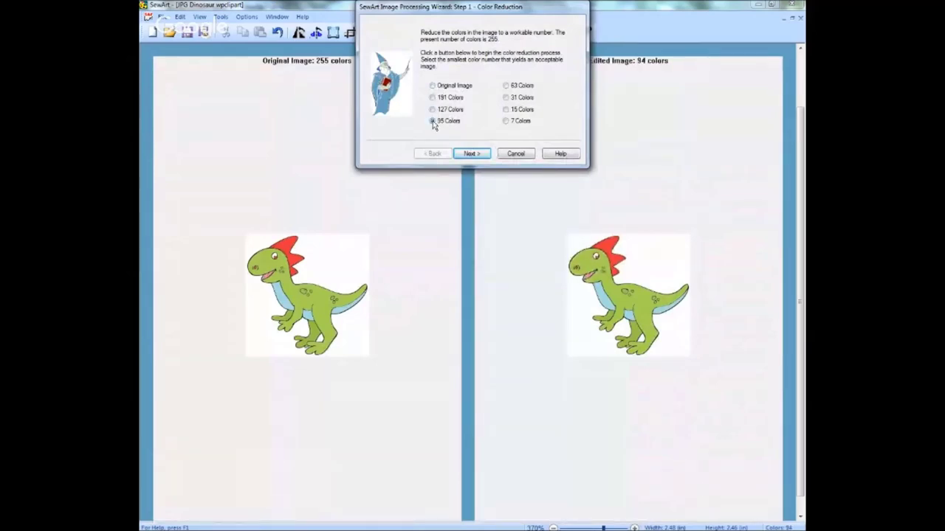
pyautogui.click(506, 86)
pyautogui.click(507, 98)
pyautogui.click(434, 123)
pyautogui.click(507, 87)
pyautogui.click(472, 153)
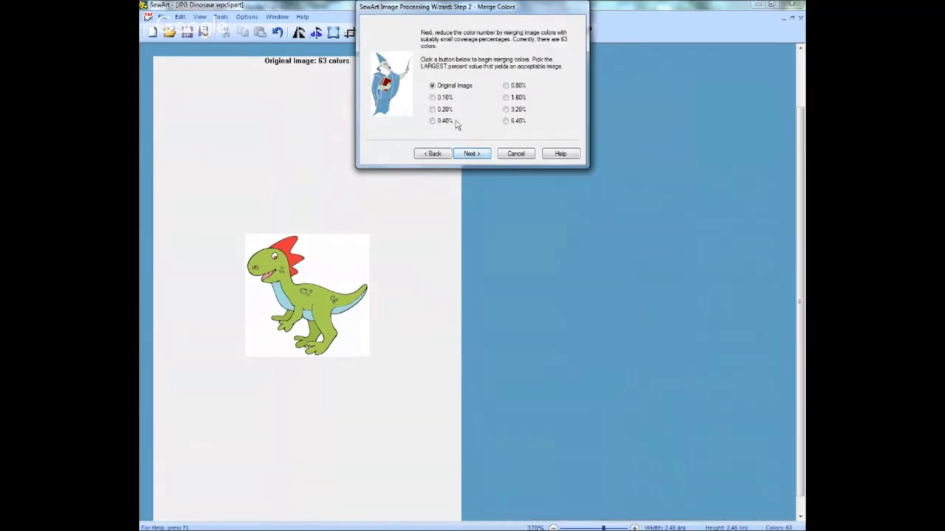
# Step: Compare the 0.10% and 0.20% color merges with the original in the wizard, and accept the 0.20% merge
pyautogui.click(433, 106)
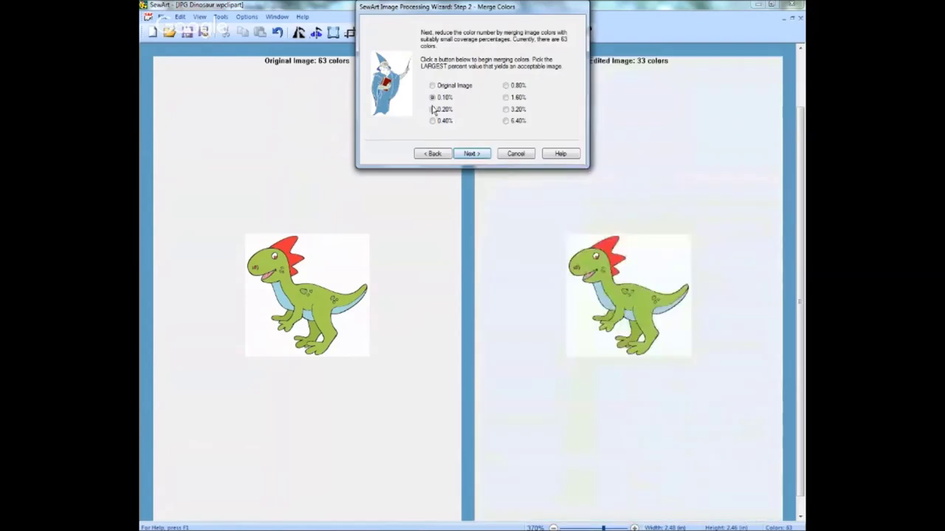
pyautogui.click(434, 110)
pyautogui.click(432, 97)
pyautogui.click(433, 87)
pyautogui.click(433, 110)
pyautogui.click(471, 154)
# Step: Preview 1.56% speckle removal against the original, keep the original image, and continue to the final cleanup
pyautogui.click(432, 97)
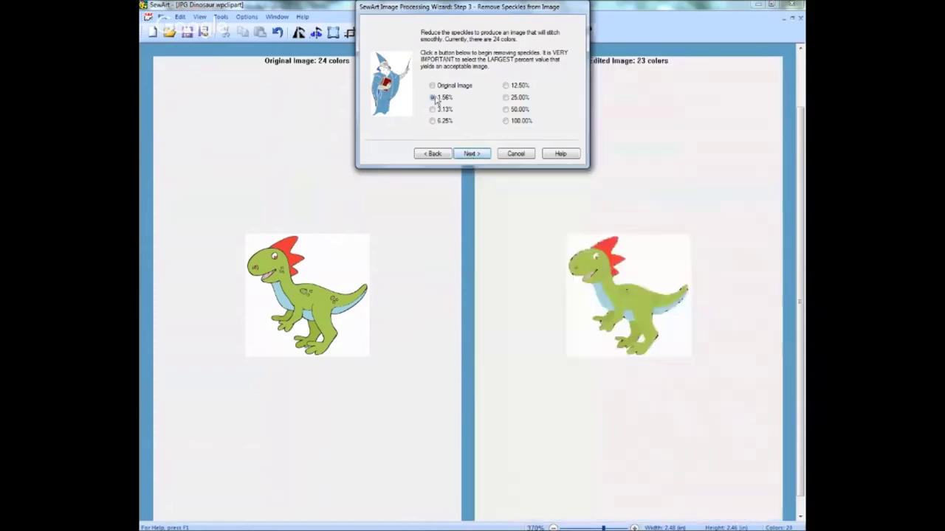
pyautogui.click(432, 86)
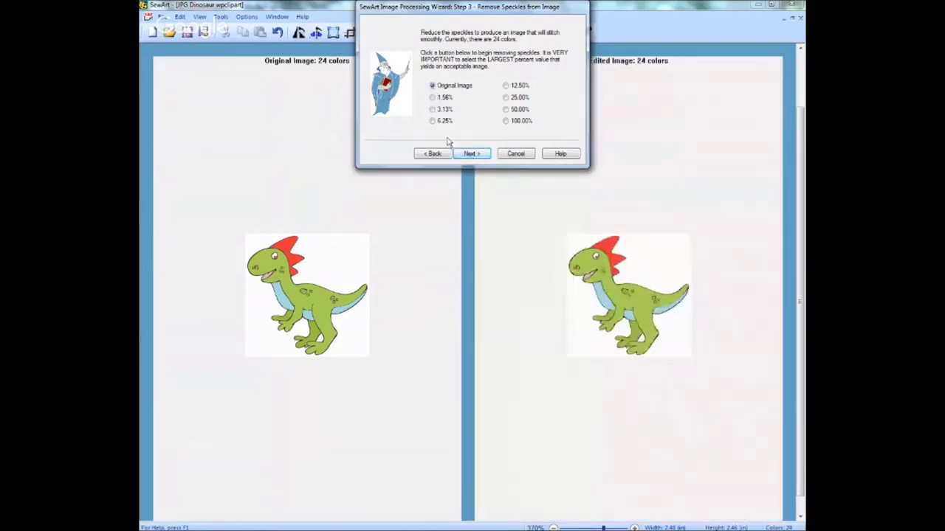
pyautogui.click(433, 98)
pyautogui.click(433, 85)
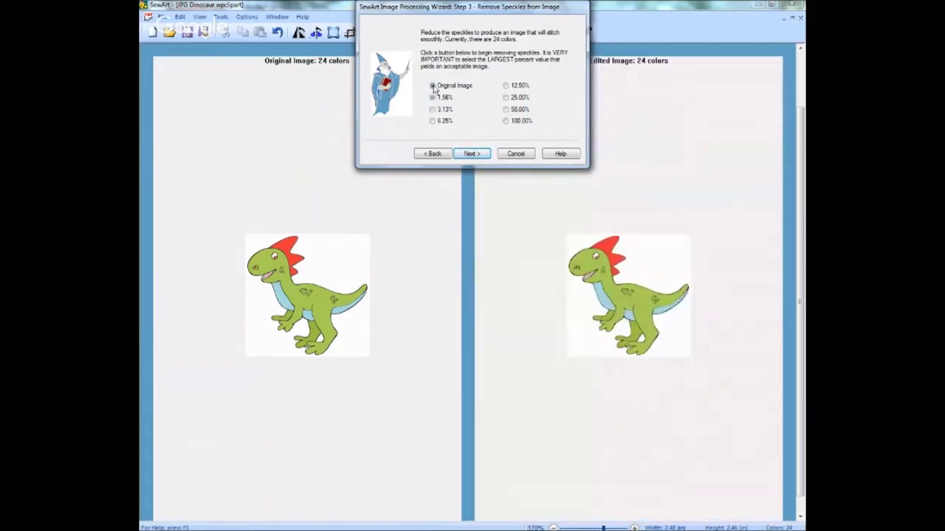
pyautogui.click(472, 154)
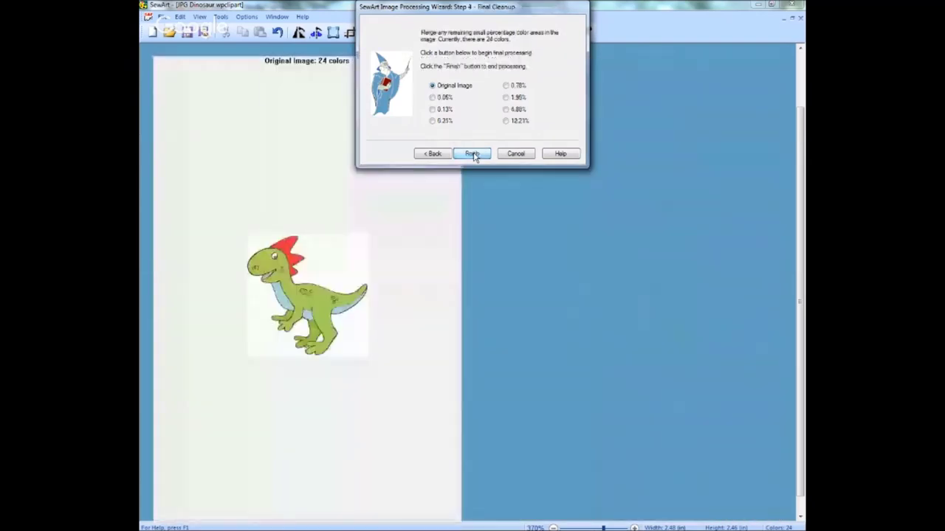
# Step: Compare the 0.05%, 0.13% and 0.31% final cleanup options, and finish the wizard with 0.13%
pyautogui.click(433, 98)
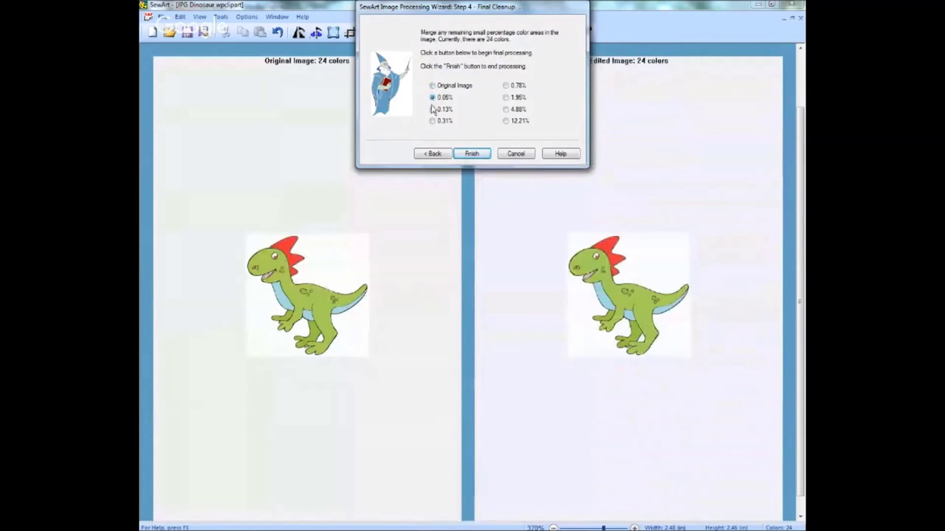
pyautogui.click(433, 109)
pyautogui.click(433, 121)
pyautogui.click(432, 109)
pyautogui.click(472, 154)
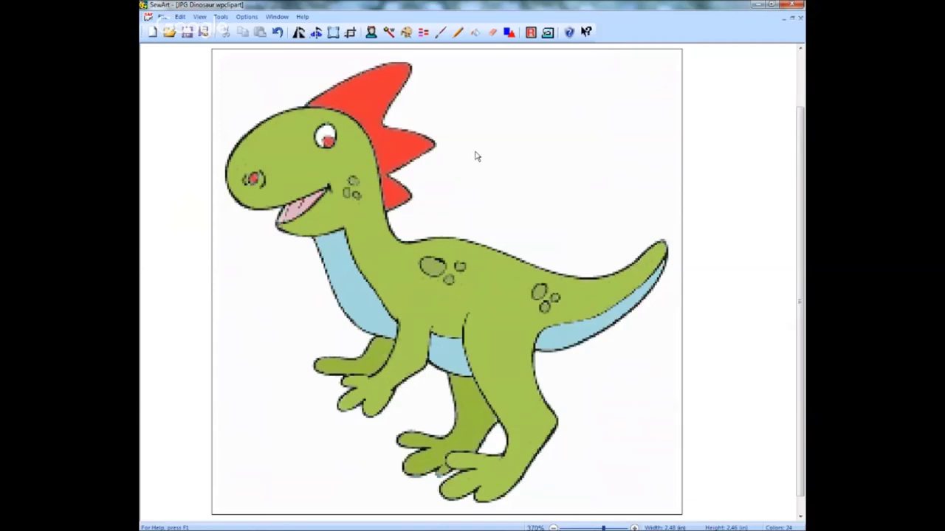
# Step: Save the dinosaur as the TIF file "JPG Dinosaur wpclipart" in the "images for video color reduced" folder
pyautogui.click(161, 16)
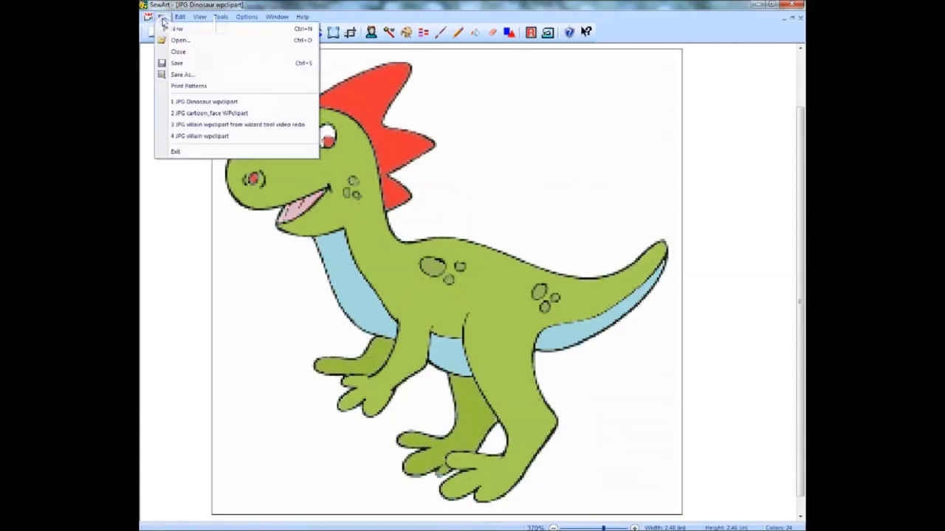
pyautogui.click(181, 74)
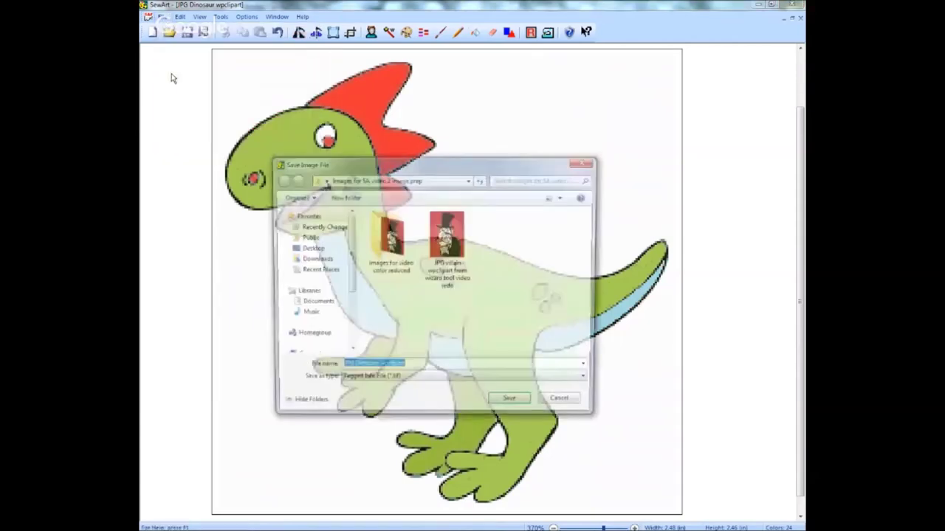
pyautogui.doubleClick(389, 235)
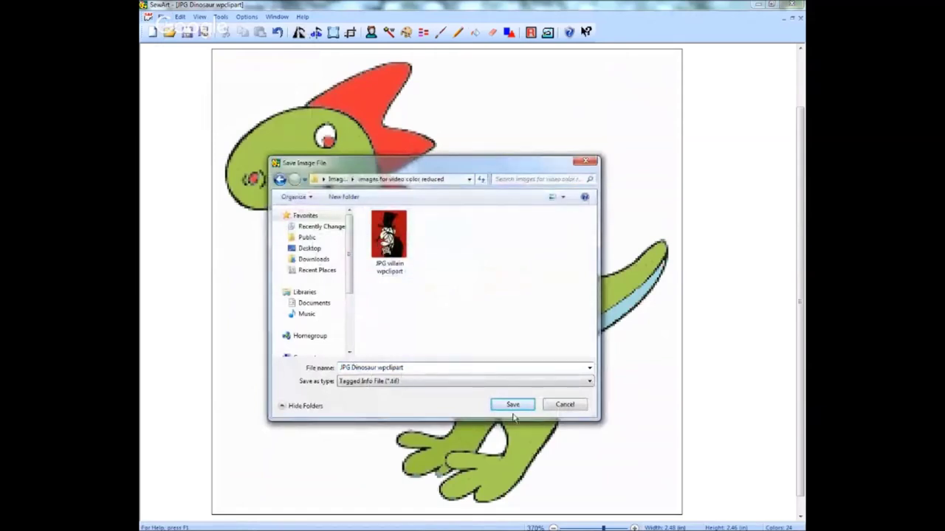
pyautogui.click(409, 382)
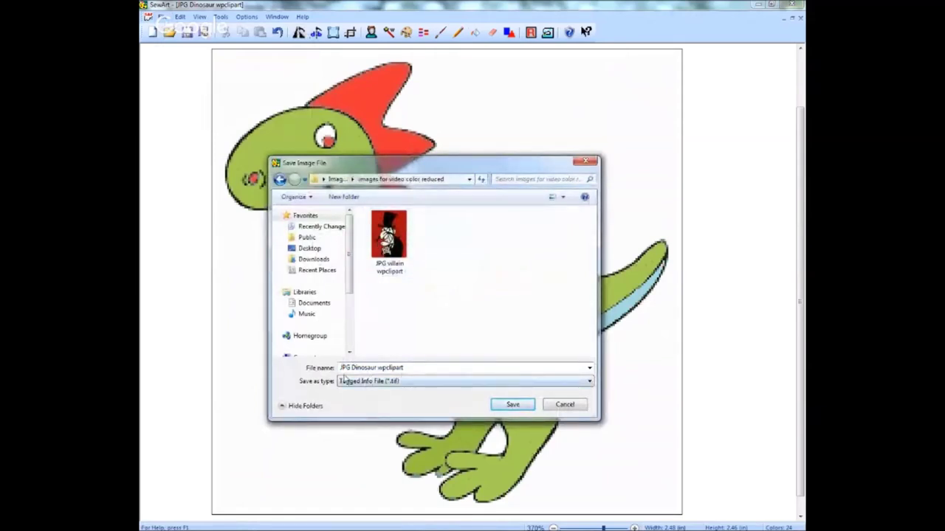
pyautogui.click(514, 406)
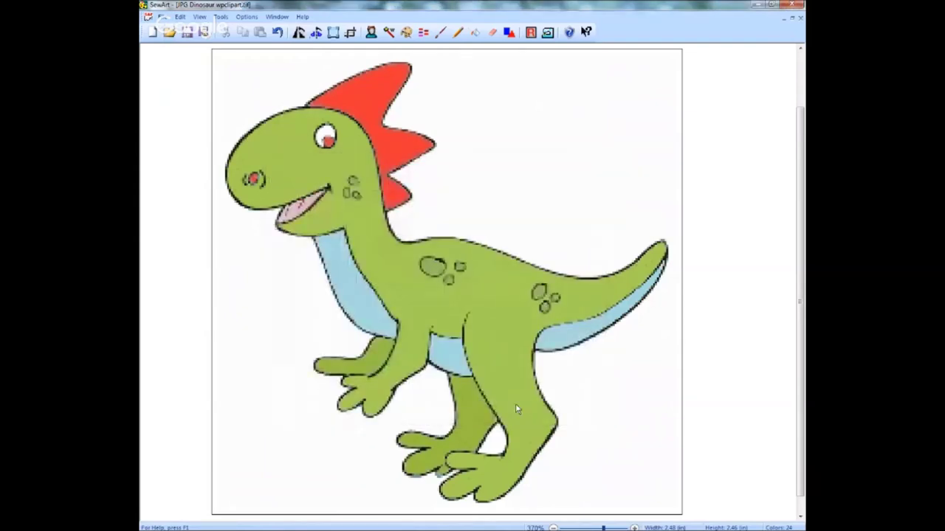
# Step: Close the dinosaur image and open "JPG cartoon_face WPclipart" from the image prep folder
pyautogui.click(163, 17)
pyautogui.click(178, 52)
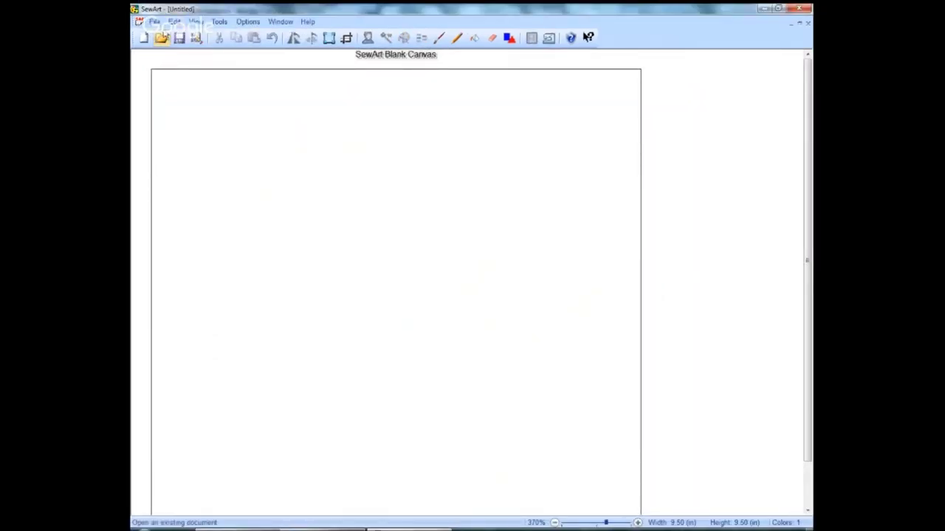
pyautogui.click(161, 37)
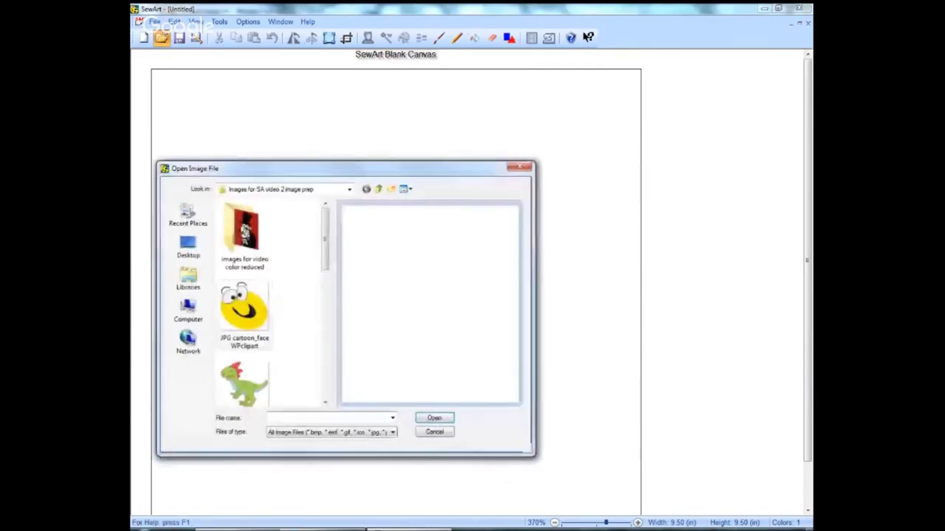
pyautogui.click(244, 310)
pyautogui.click(441, 419)
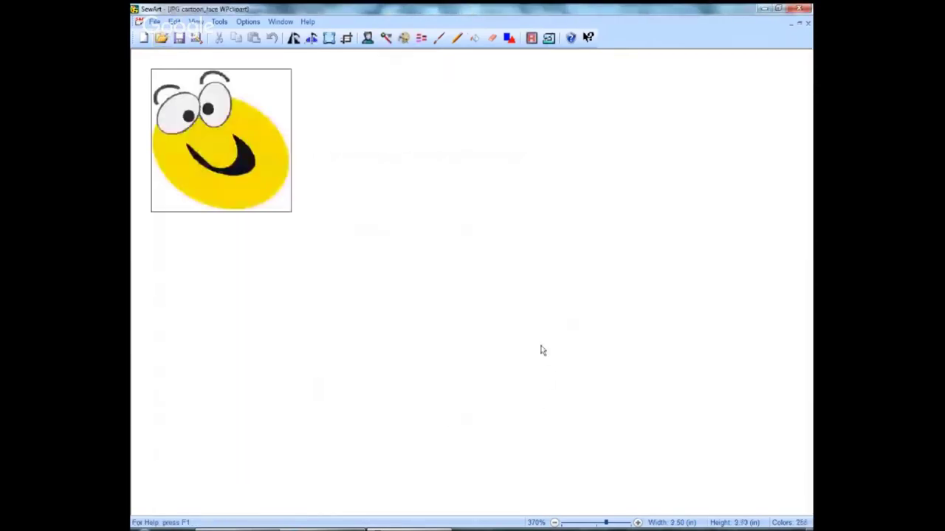
# Step: View the whole cartoon face at 320% zoom, and check the number of colors offered for color reduction
pyautogui.click(624, 524)
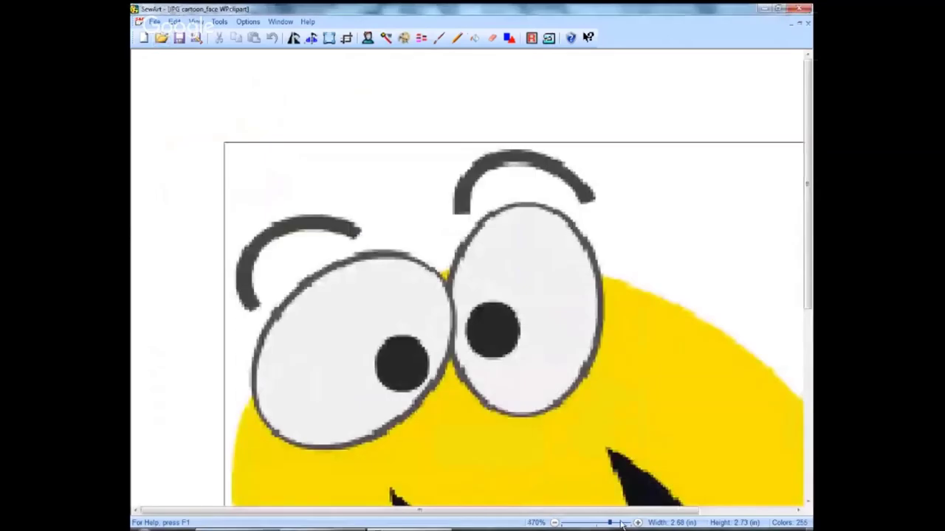
pyautogui.moveTo(806, 245); pyautogui.dragTo(806, 292)
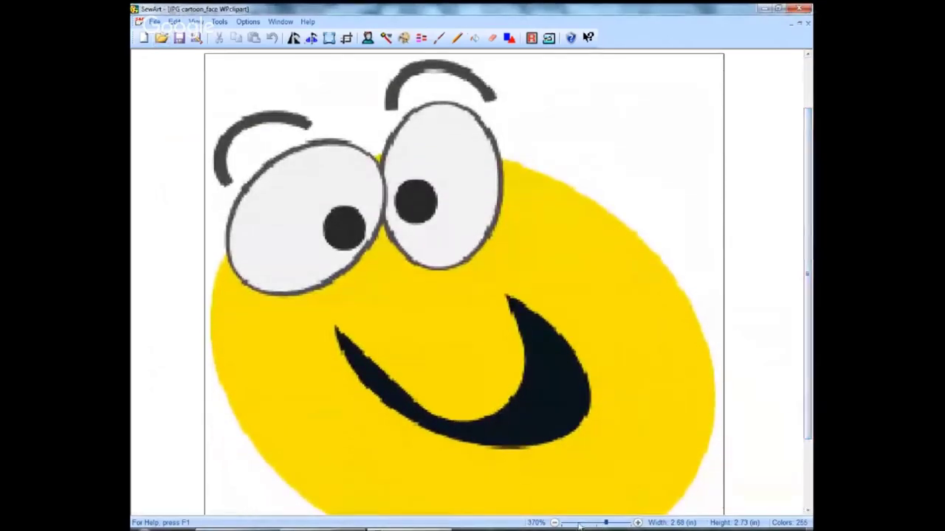
pyautogui.click(554, 523)
pyautogui.click(554, 523)
pyautogui.click(555, 522)
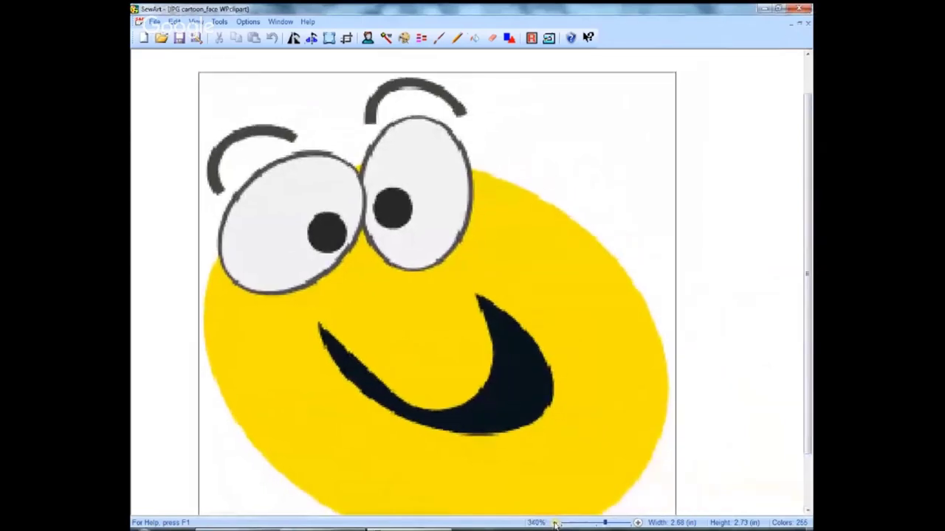
pyautogui.click(555, 523)
pyautogui.click(554, 523)
pyautogui.moveTo(812, 353); pyautogui.dragTo(807, 377)
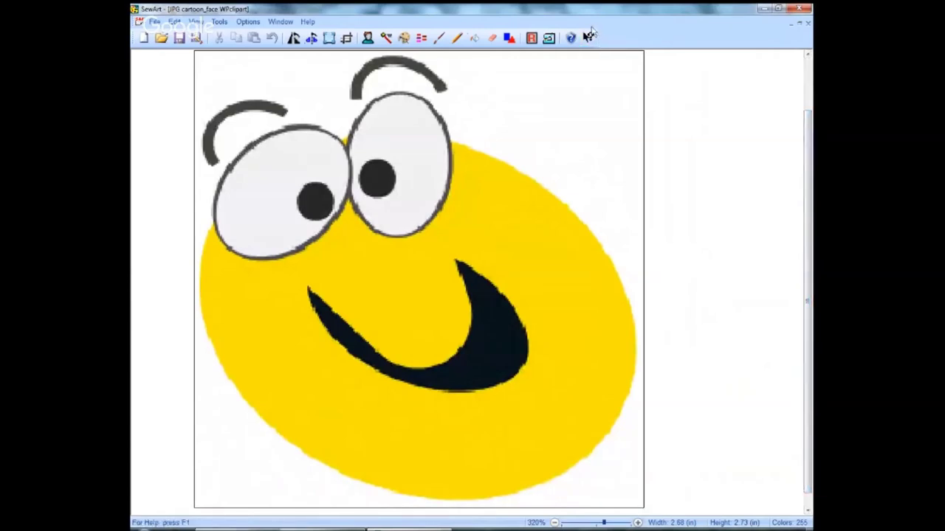
pyautogui.click(404, 38)
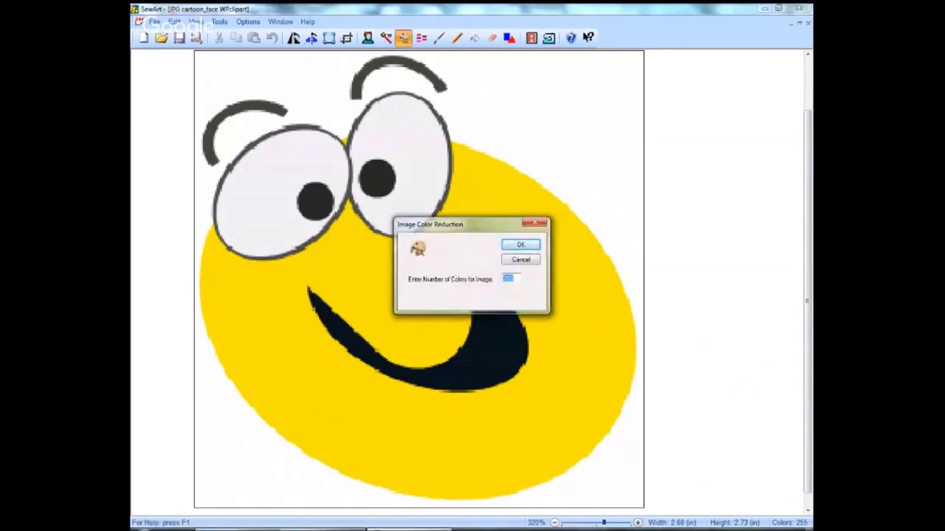
pyautogui.press('Return')
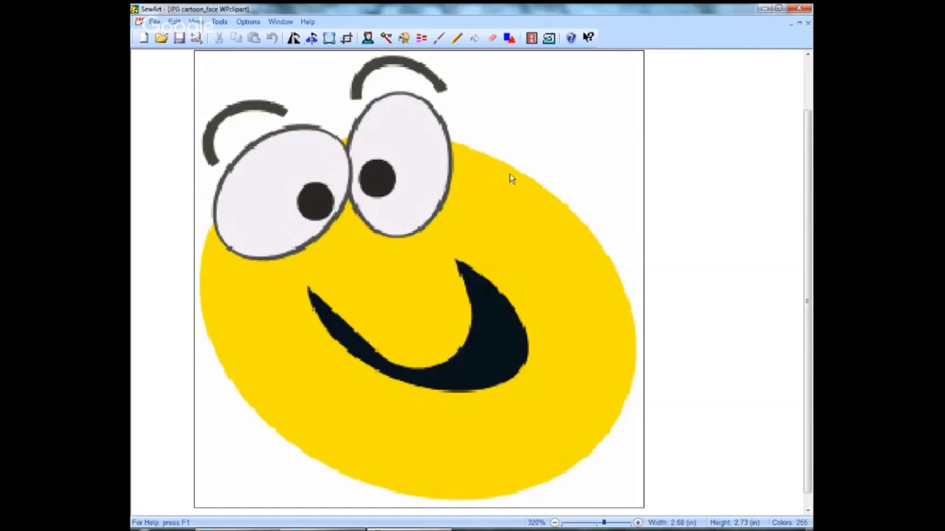
# Step: Enter Posterize mode for the cartoon face, enlarge the preview image, and raise the despeckle level to 100%
pyautogui.click(370, 40)
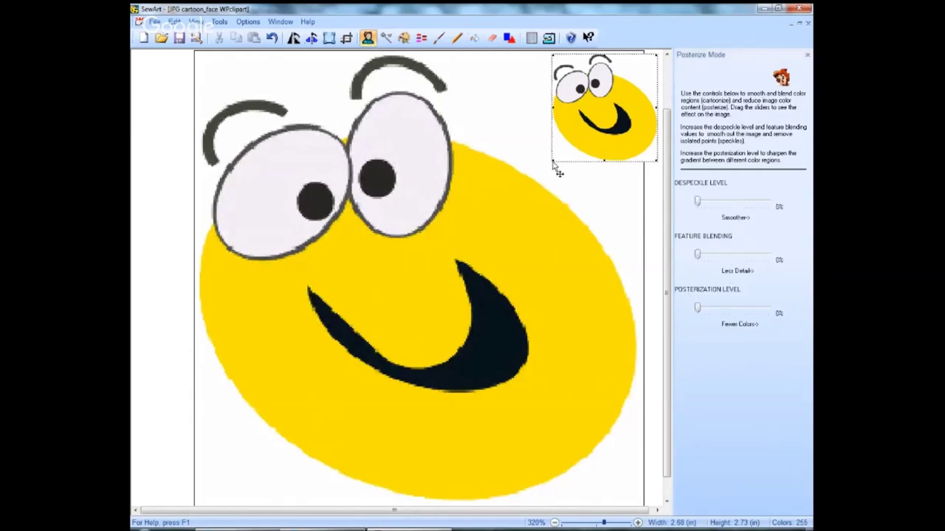
pyautogui.moveTo(552, 159); pyautogui.dragTo(465, 226)
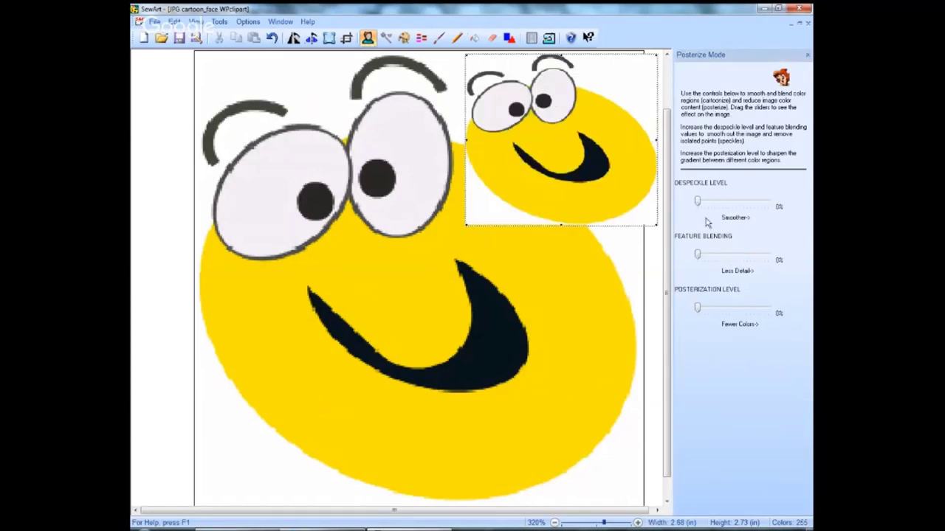
pyautogui.moveTo(698, 203); pyautogui.dragTo(705, 205)
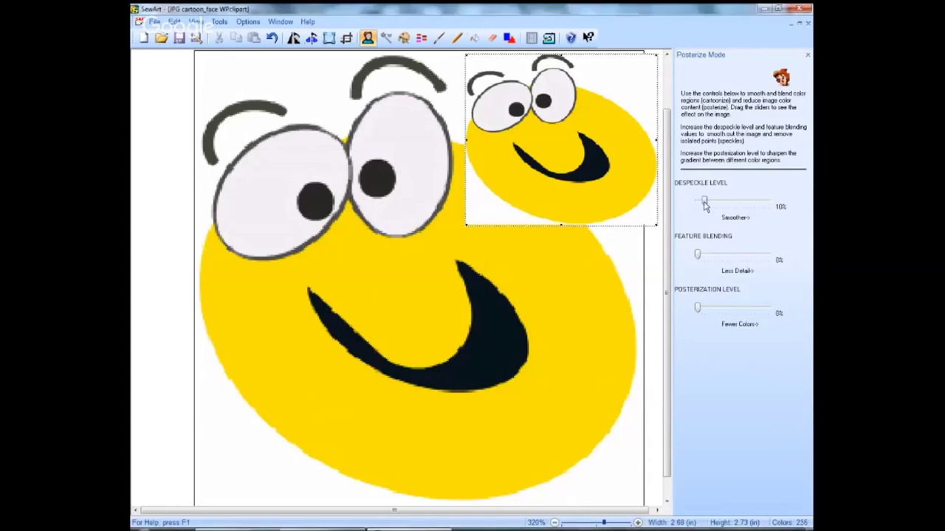
pyautogui.moveTo(705, 205); pyautogui.dragTo(714, 207)
pyautogui.moveTo(712, 204); pyautogui.dragTo(768, 207)
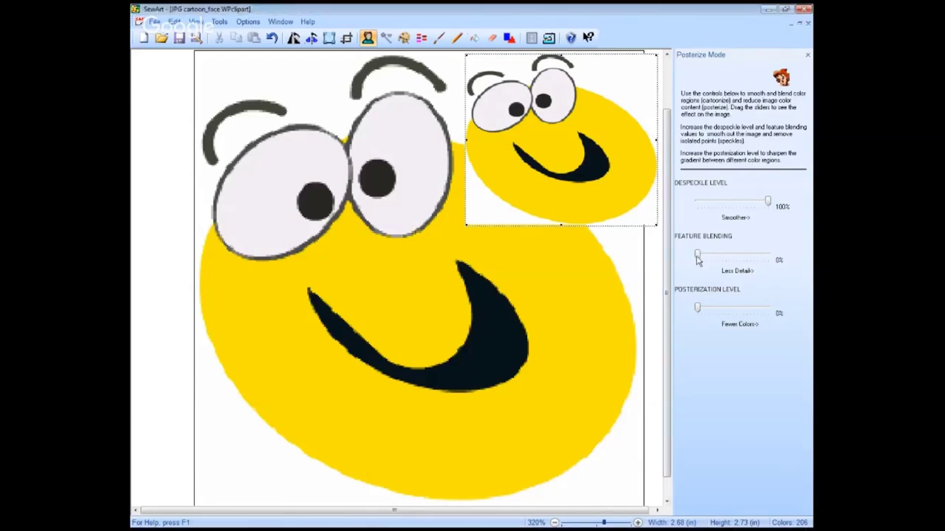
# Step: Set the feature blending for the cartoon face to 90%, trying lower levels and 95% for comparison
pyautogui.moveTo(698, 256); pyautogui.dragTo(720, 258)
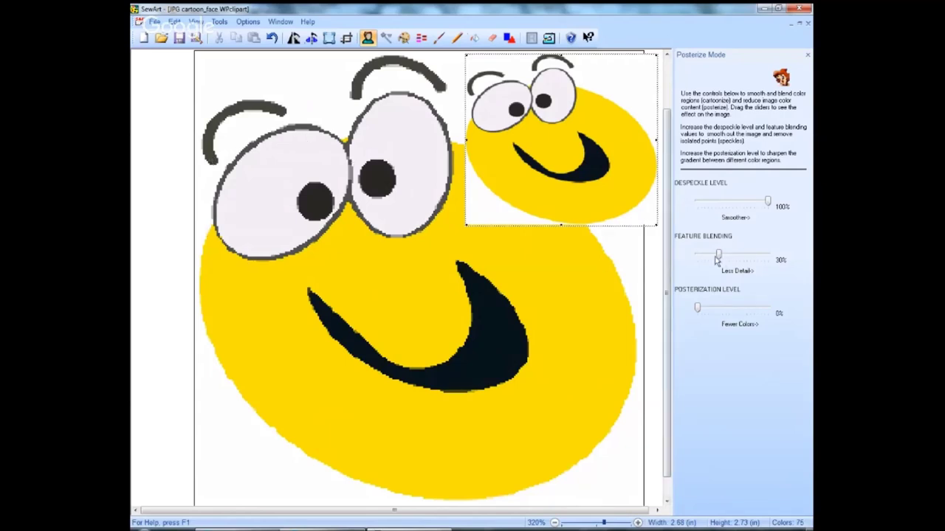
pyautogui.moveTo(719, 255); pyautogui.dragTo(739, 263)
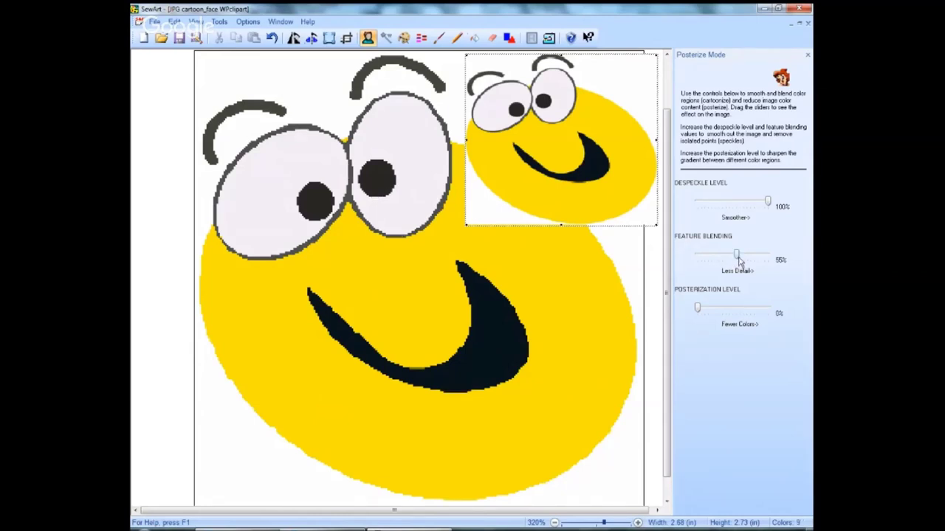
pyautogui.moveTo(740, 263); pyautogui.dragTo(761, 257)
pyautogui.moveTo(761, 255); pyautogui.dragTo(765, 260)
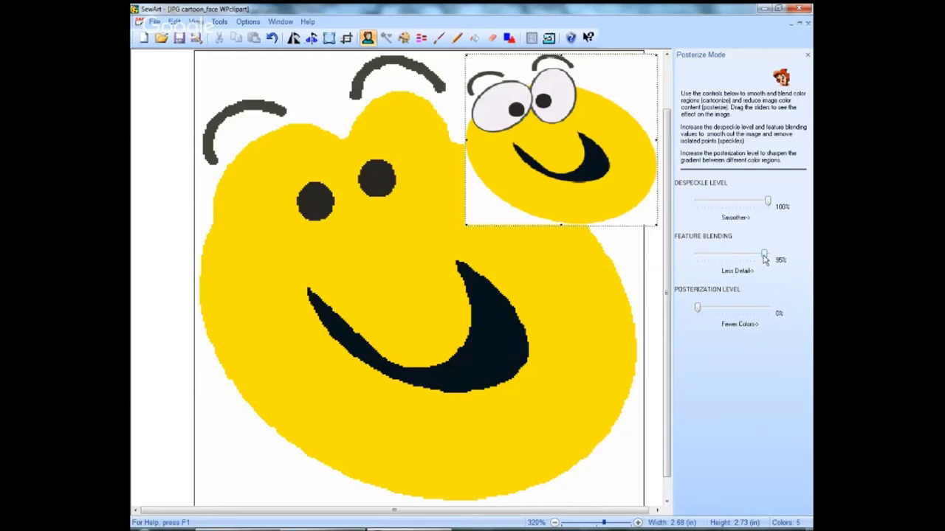
pyautogui.moveTo(764, 256); pyautogui.dragTo(761, 256)
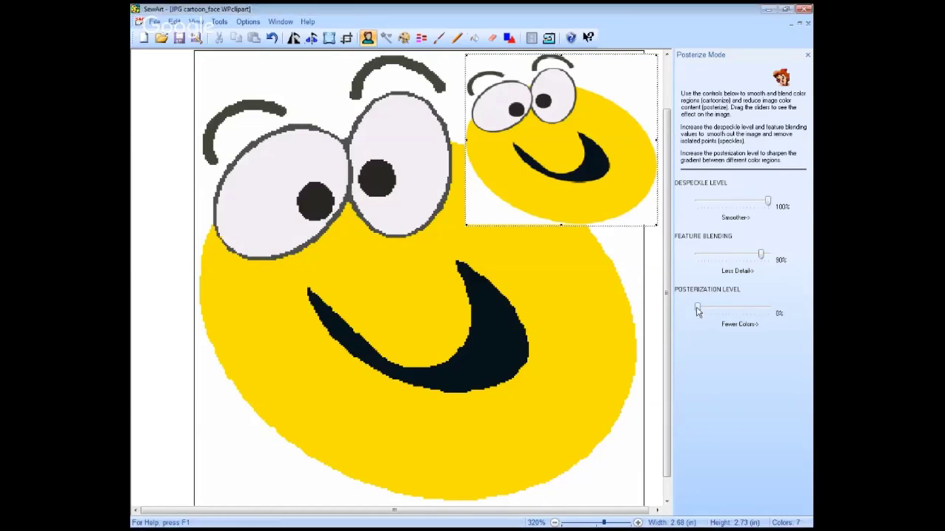
# Step: Try a posterization level of 5% on the cartoon face and return it to 0%
pyautogui.moveTo(697, 311); pyautogui.dragTo(701, 311)
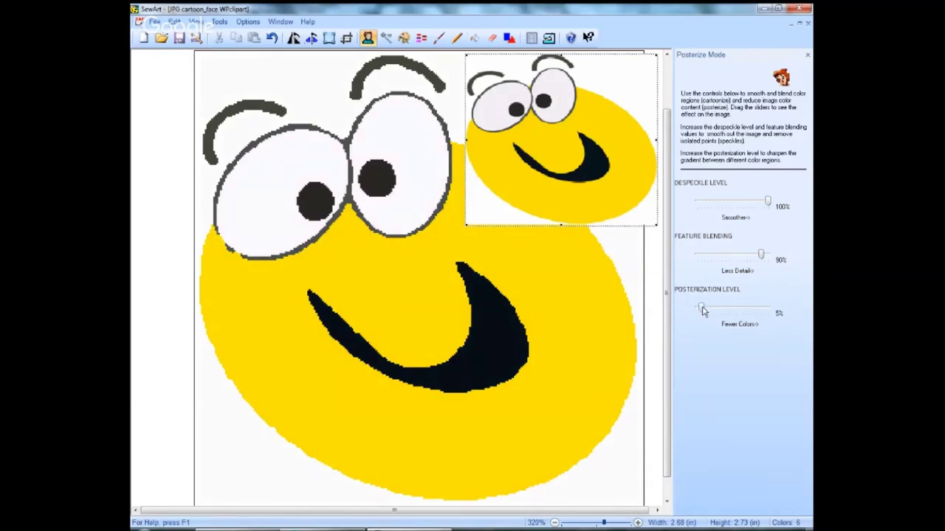
pyautogui.moveTo(702, 312); pyautogui.dragTo(699, 311)
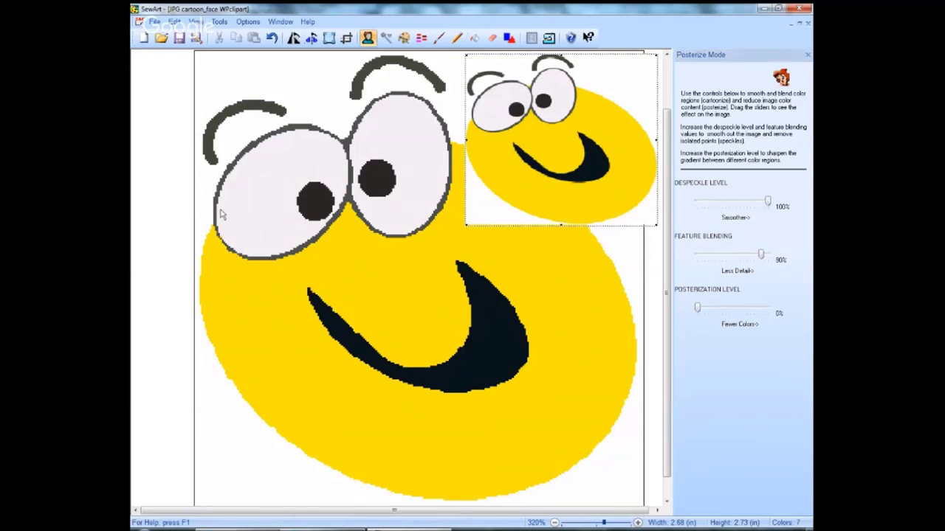
pyautogui.click(700, 310)
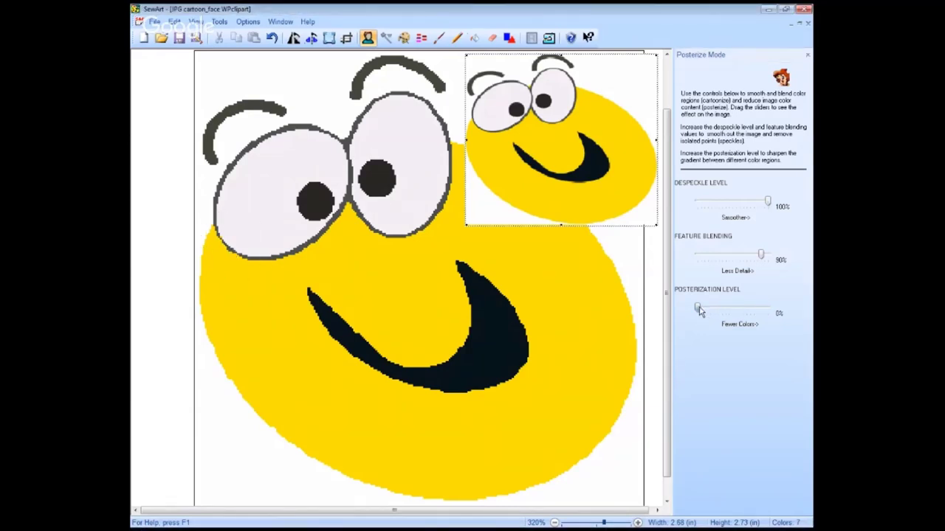
pyautogui.moveTo(699, 310); pyautogui.dragTo(701, 310)
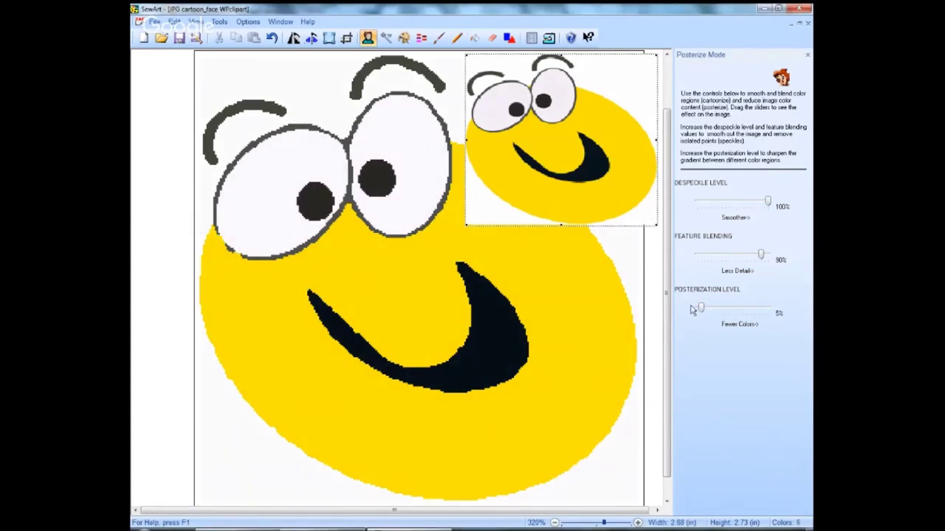
pyautogui.moveTo(703, 310); pyautogui.dragTo(696, 310)
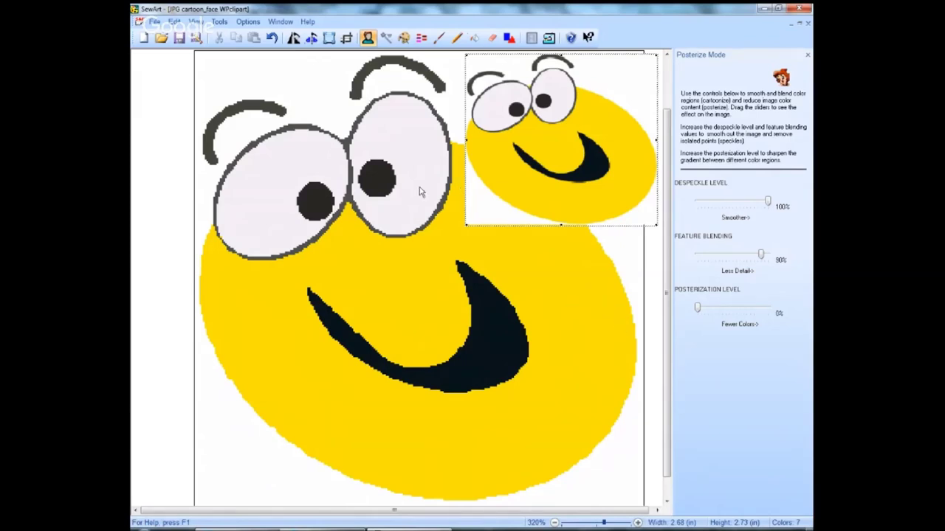
# Step: Leave Posterize mode and start the Image Processing Wizard's color reduction for the cartoon face
pyautogui.click(371, 42)
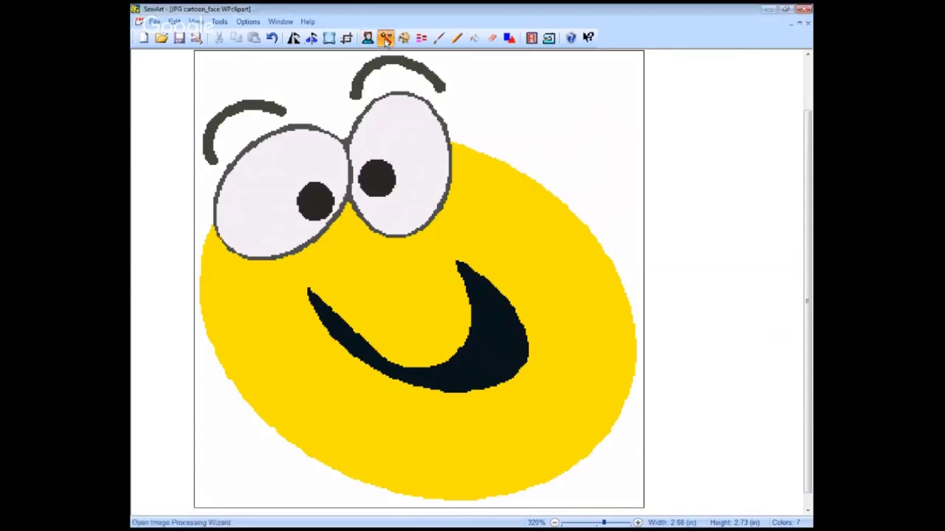
pyautogui.click(388, 33)
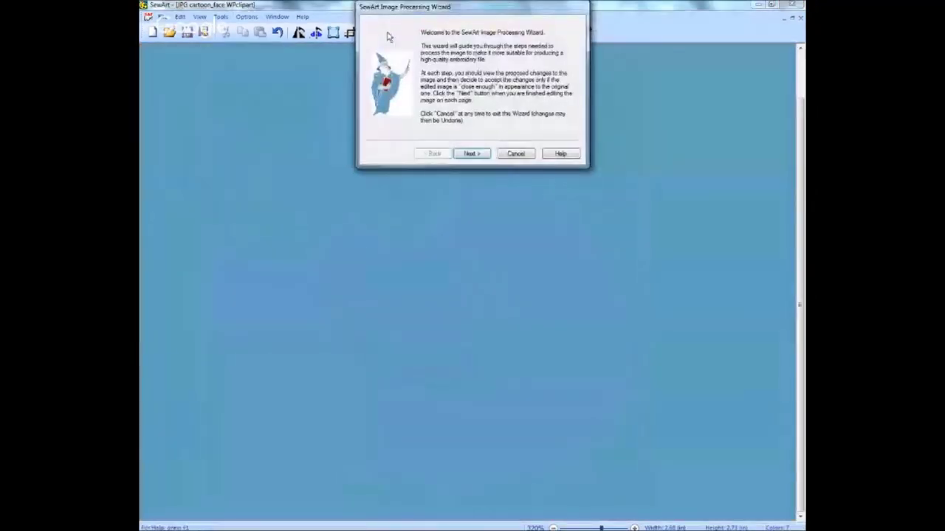
pyautogui.click(472, 155)
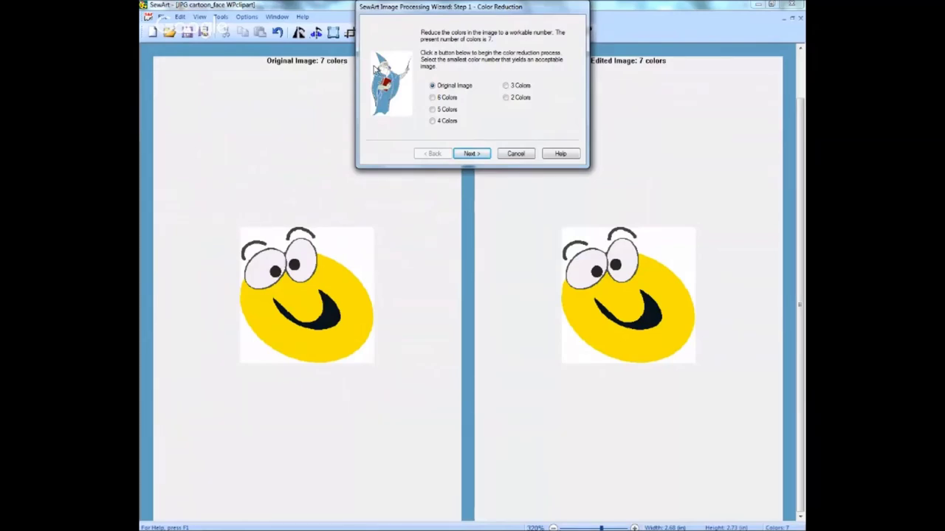
# Step: Compare the 6, 5, 4 and 3 color versions of the cartoon face and reduce it to 4 colors
pyautogui.click(433, 98)
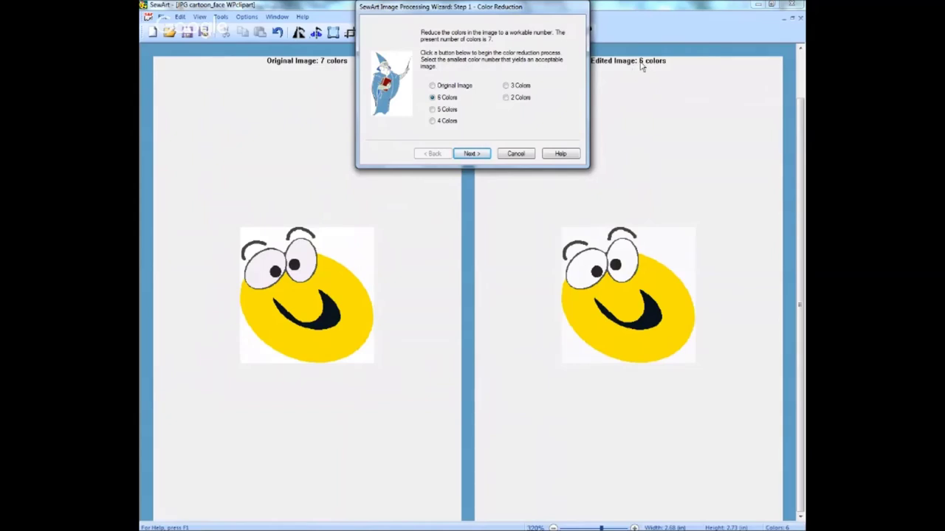
pyautogui.click(433, 110)
pyautogui.click(433, 122)
pyautogui.click(432, 110)
pyautogui.click(433, 121)
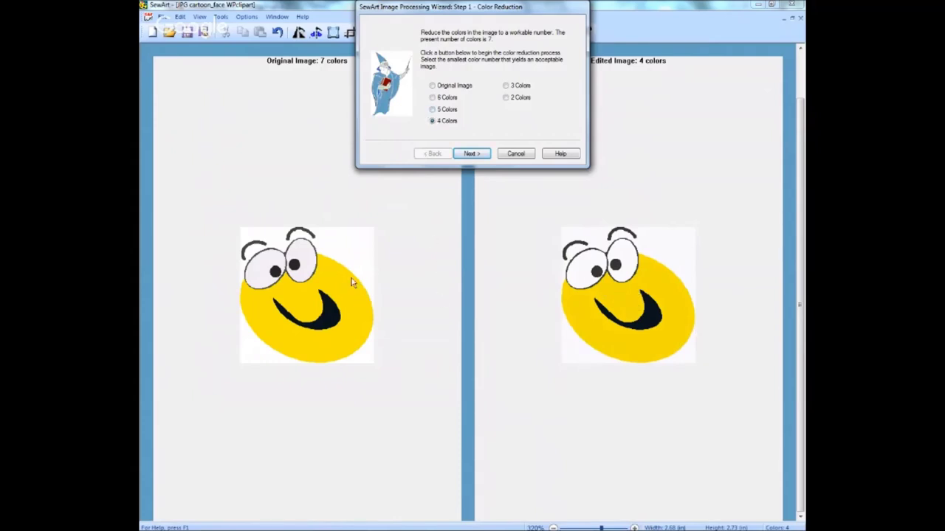
pyautogui.click(433, 111)
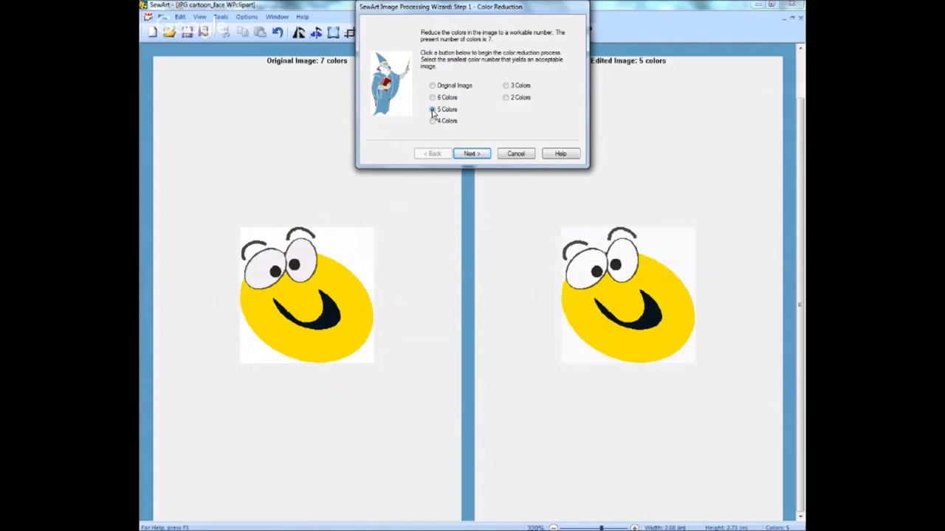
pyautogui.click(434, 122)
pyautogui.click(506, 86)
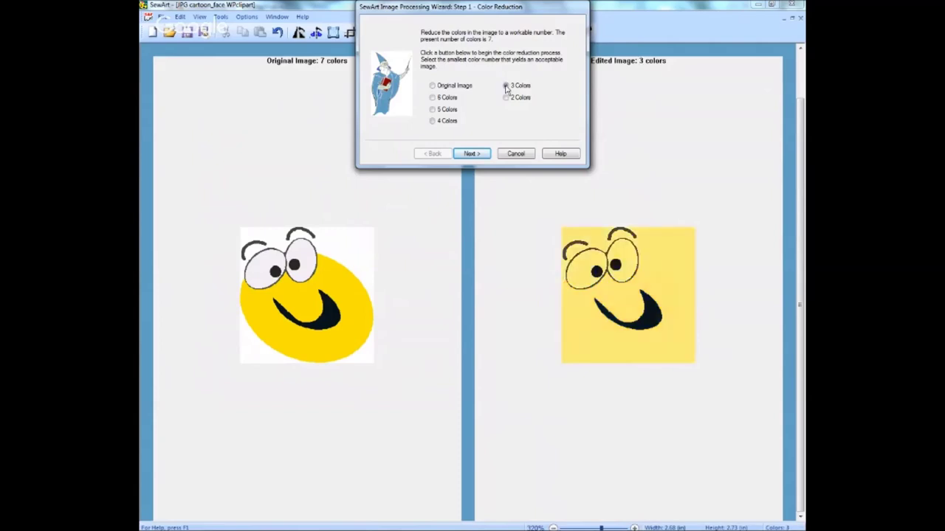
pyautogui.click(433, 123)
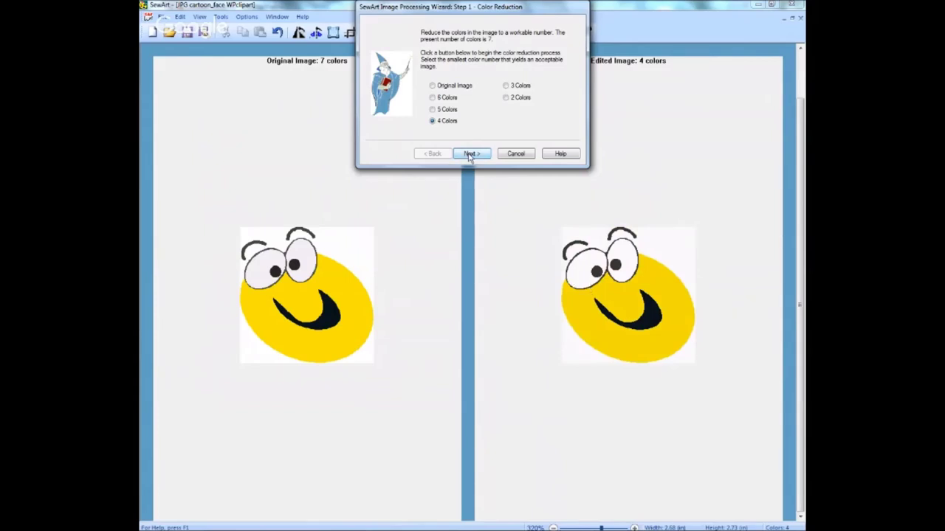
pyautogui.click(469, 154)
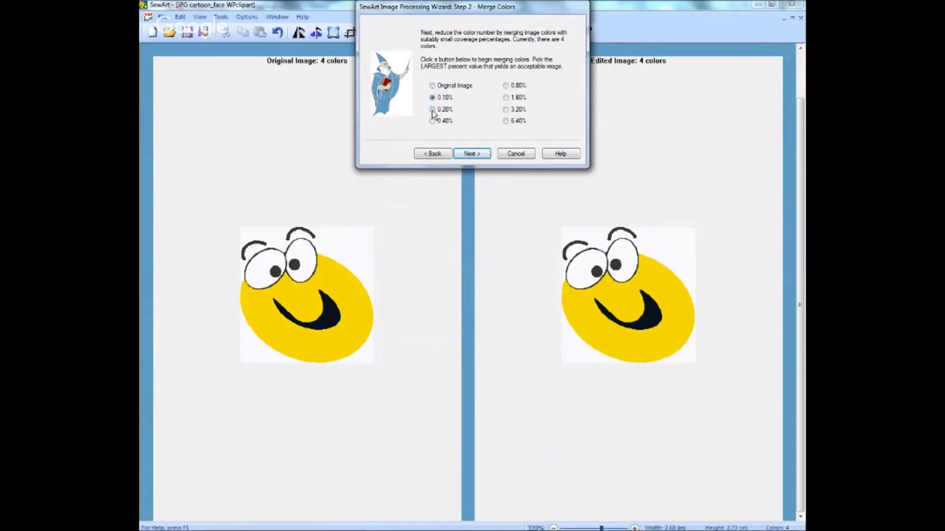
# Step: Compare the color merge percentages and merge the cartoon face's colors at 6.40%
pyautogui.click(433, 86)
pyautogui.click(433, 99)
pyautogui.click(506, 86)
pyautogui.click(507, 98)
pyautogui.click(507, 122)
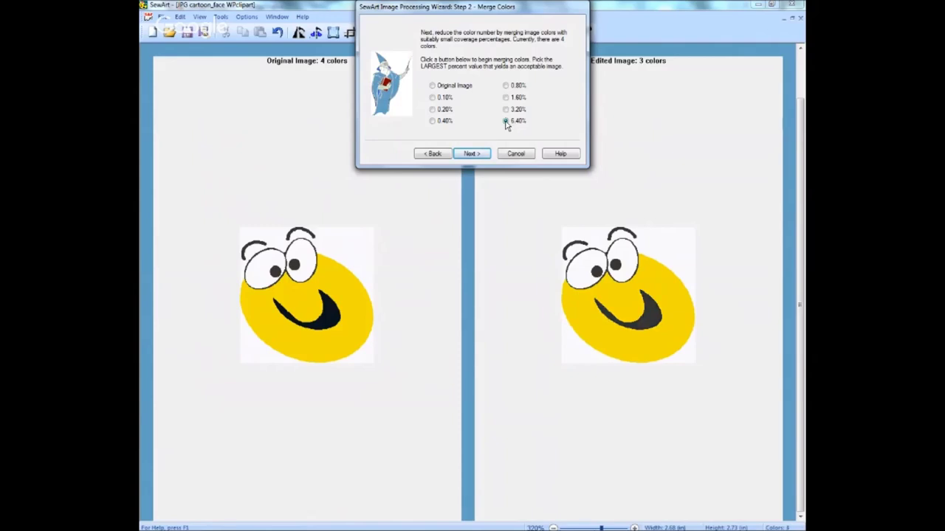
pyautogui.click(472, 154)
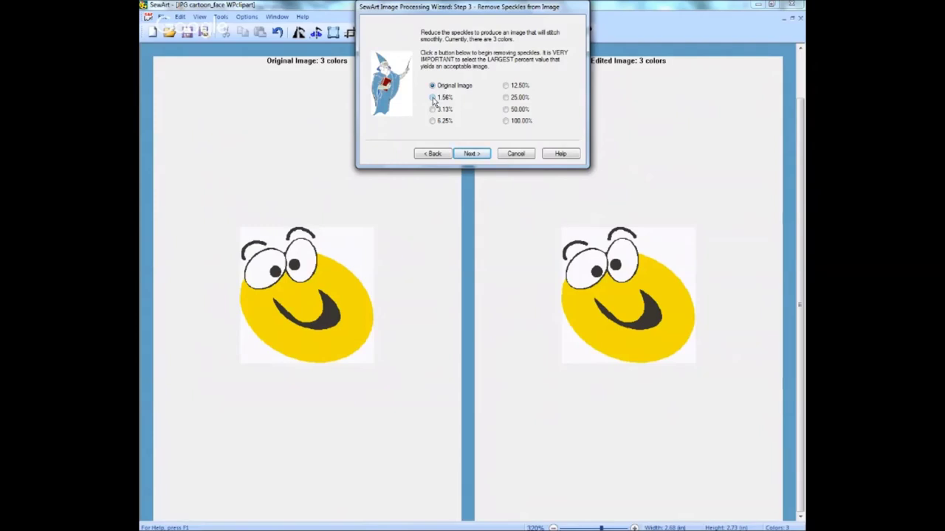
# Step: Compare speckle removal levels up to 25.00% and remove the cartoon face's speckles at 6.25%
pyautogui.click(433, 99)
pyautogui.click(432, 98)
pyautogui.click(433, 110)
pyautogui.click(507, 87)
pyautogui.click(433, 123)
pyautogui.click(507, 86)
pyautogui.click(506, 97)
pyautogui.click(506, 86)
pyautogui.click(434, 121)
pyautogui.click(473, 154)
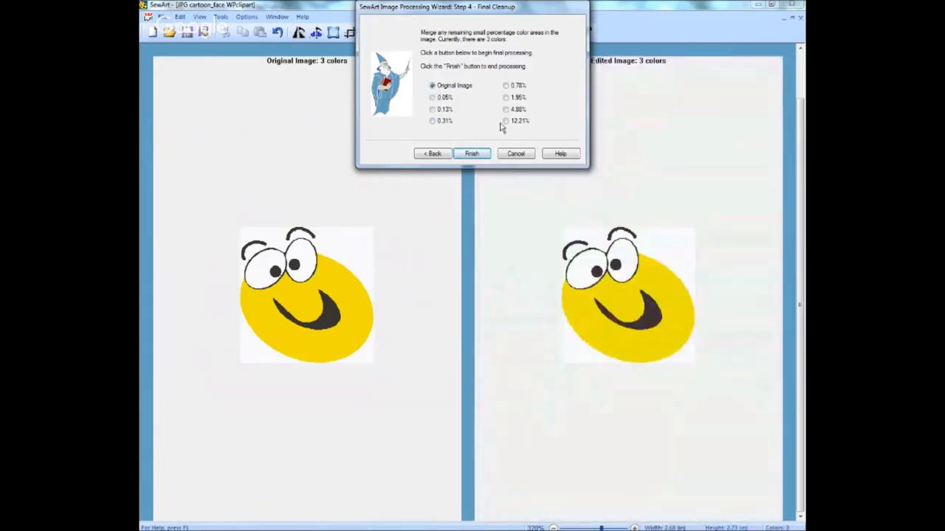
# Step: Compare the final cleanup percentages up to 12.21%, choose 4.88% and finish the wizard
pyautogui.click(437, 102)
pyautogui.click(432, 111)
pyautogui.click(433, 121)
pyautogui.click(506, 86)
pyautogui.click(506, 97)
pyautogui.click(507, 122)
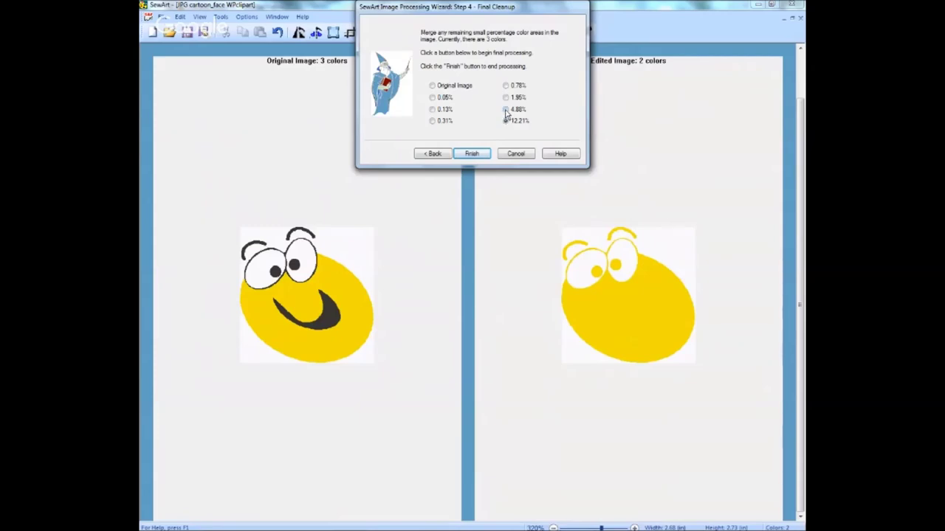
pyautogui.click(506, 110)
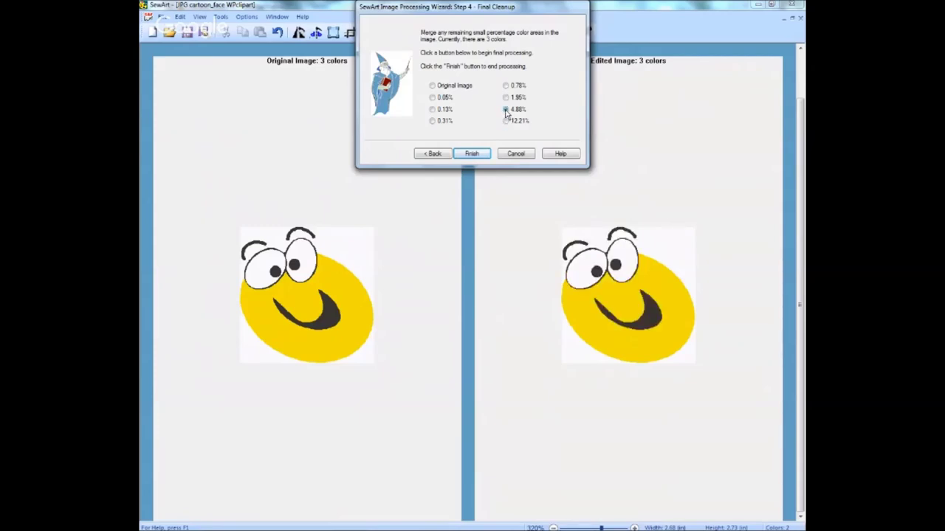
pyautogui.click(472, 155)
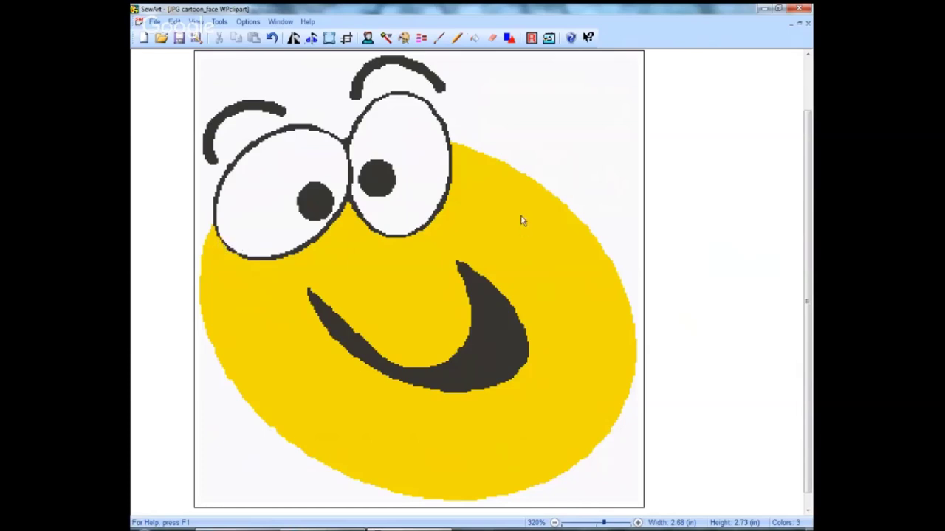
# Step: Save the cartoon face as the TIF file "JPG cartoon_face WPclipart" in the "images for video color reduced" folder and close it
pyautogui.click(156, 23)
pyautogui.click(175, 82)
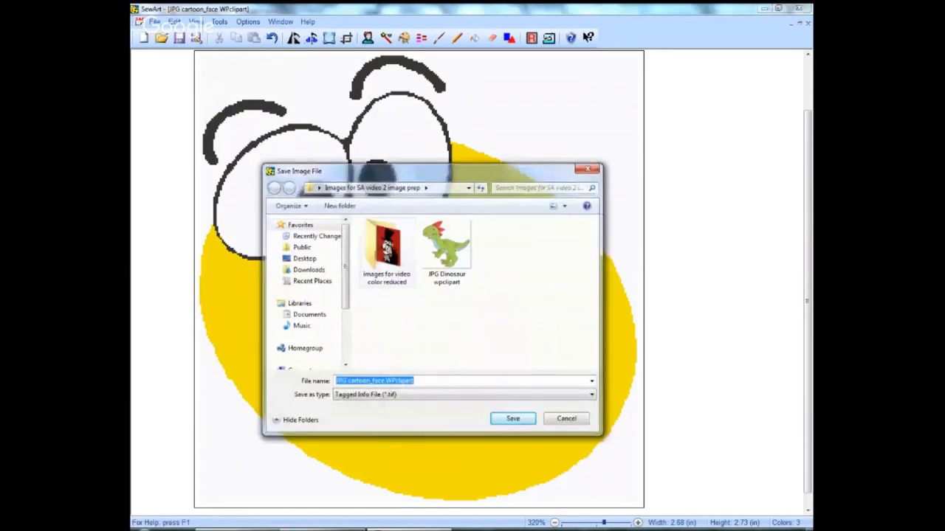
pyautogui.click(386, 251)
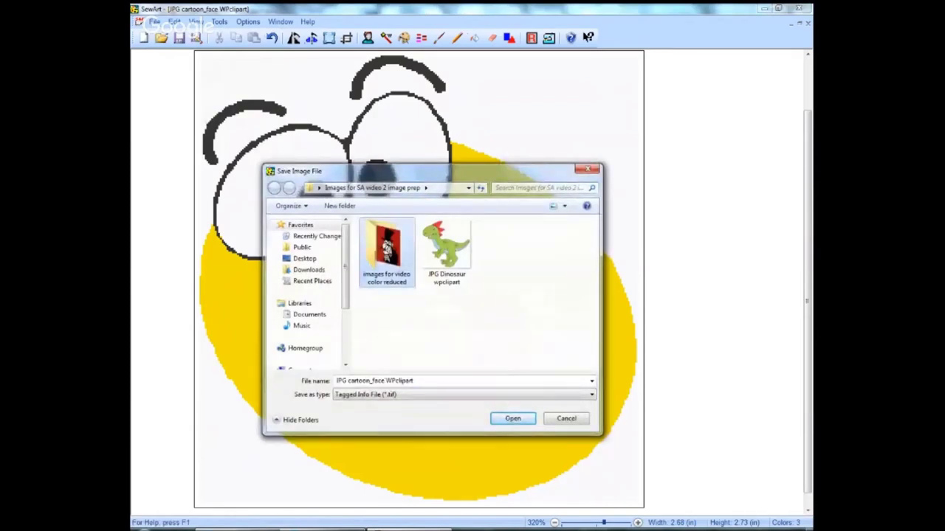
pyautogui.press('Return')
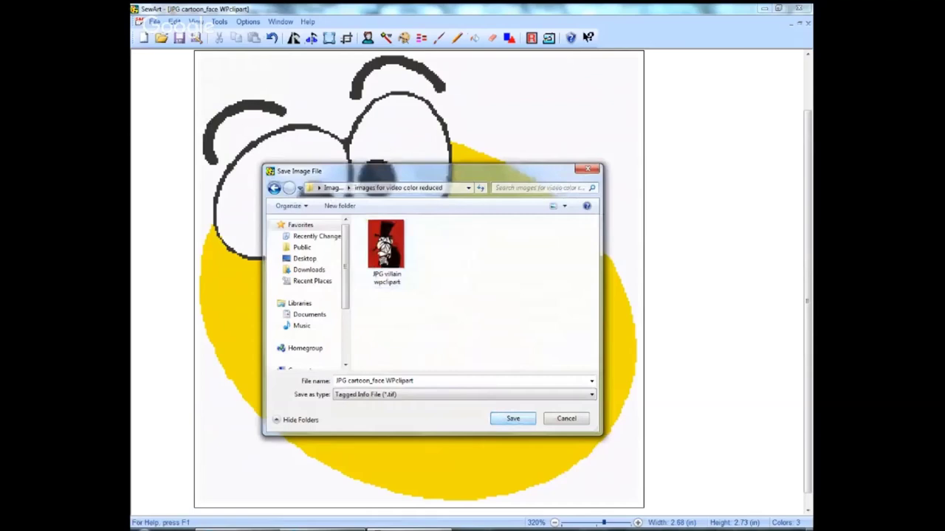
pyautogui.click(513, 419)
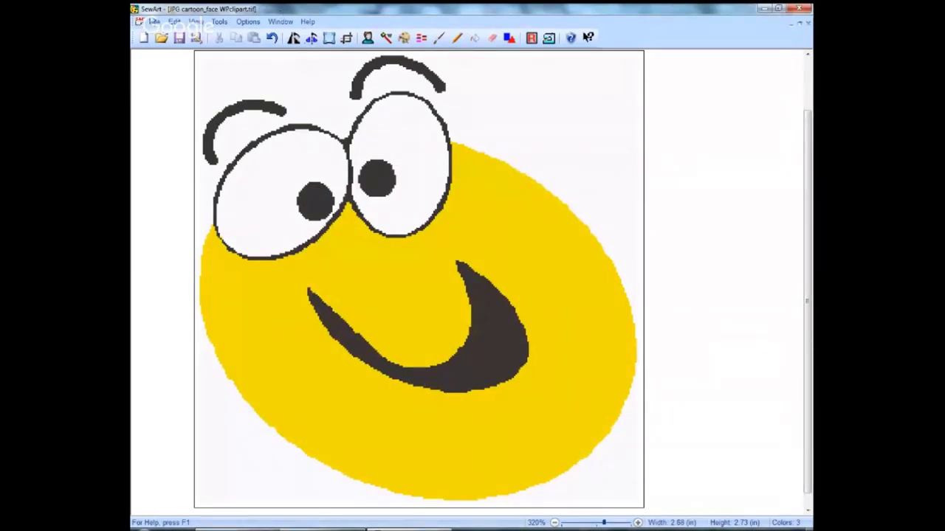
pyautogui.click(154, 22)
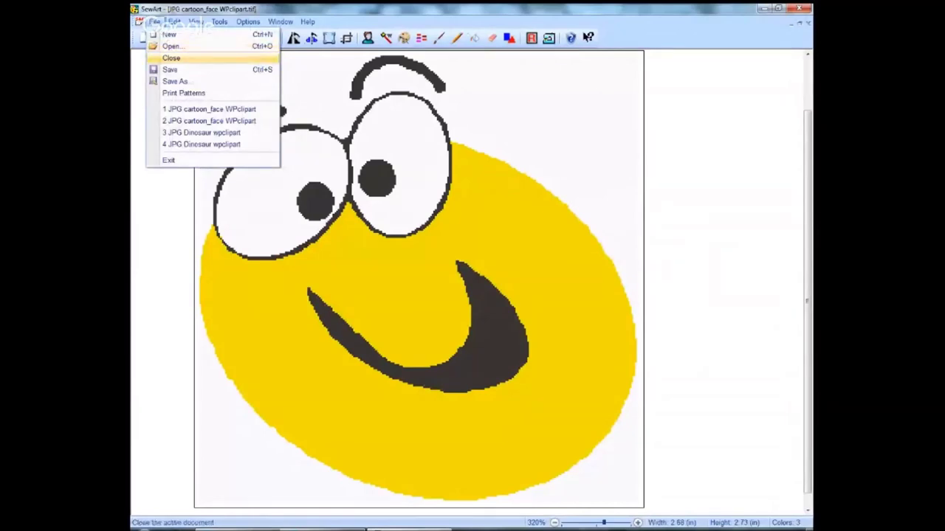
pyautogui.click(169, 57)
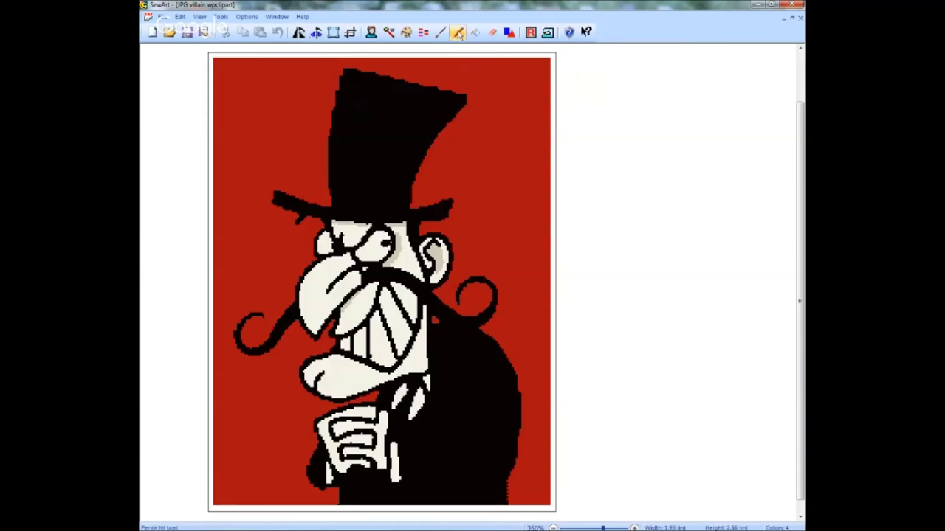
# Step: Touch up a pixel on the forehead below the hat brim with the thinnest freehand pencil, using the shading color sampled from the villain's ear
pyautogui.click(441, 40)
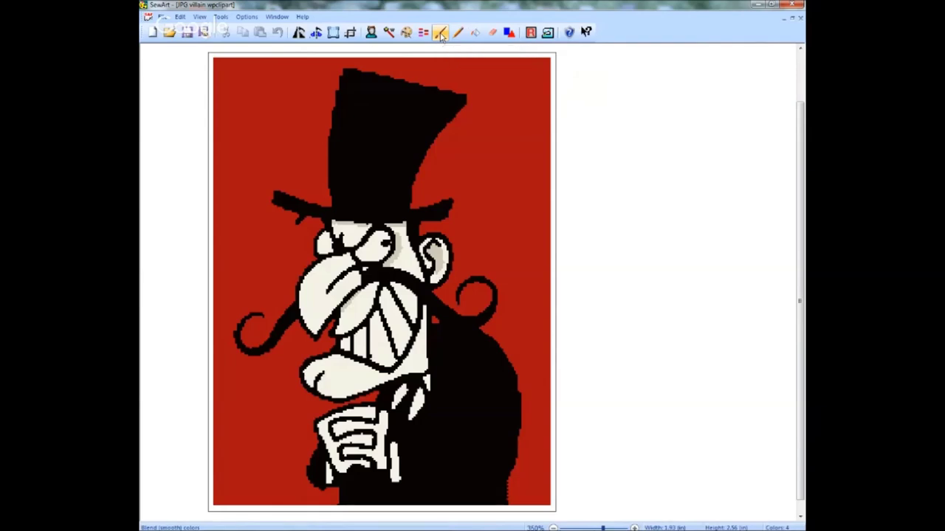
pyautogui.click(457, 34)
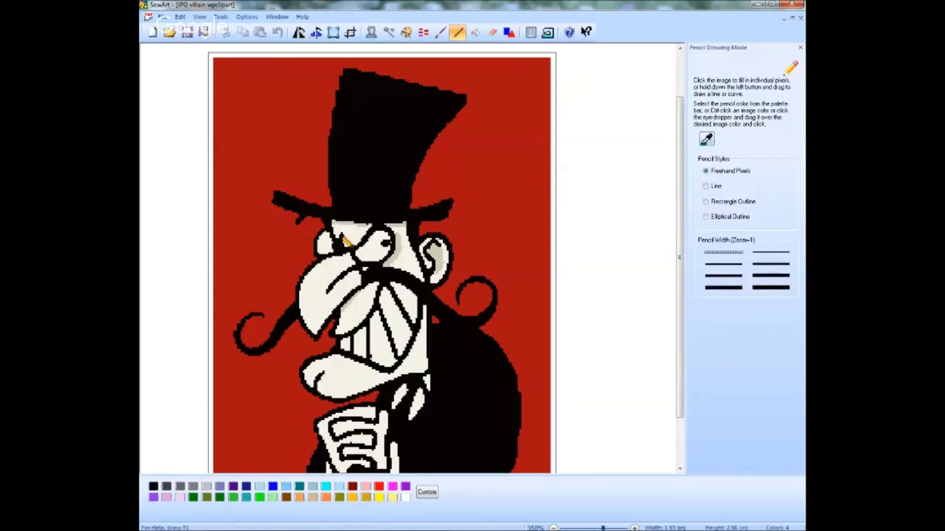
pyautogui.click(706, 139)
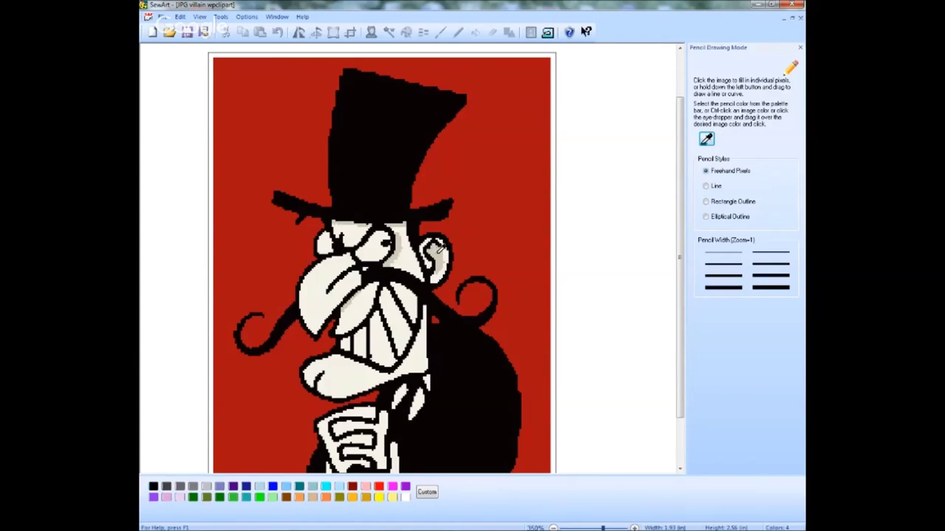
pyautogui.click(438, 260)
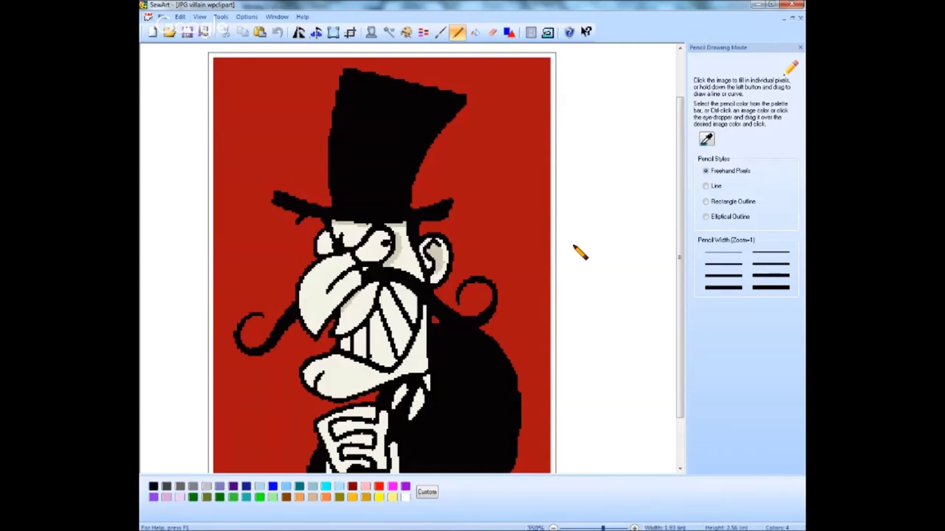
pyautogui.click(721, 257)
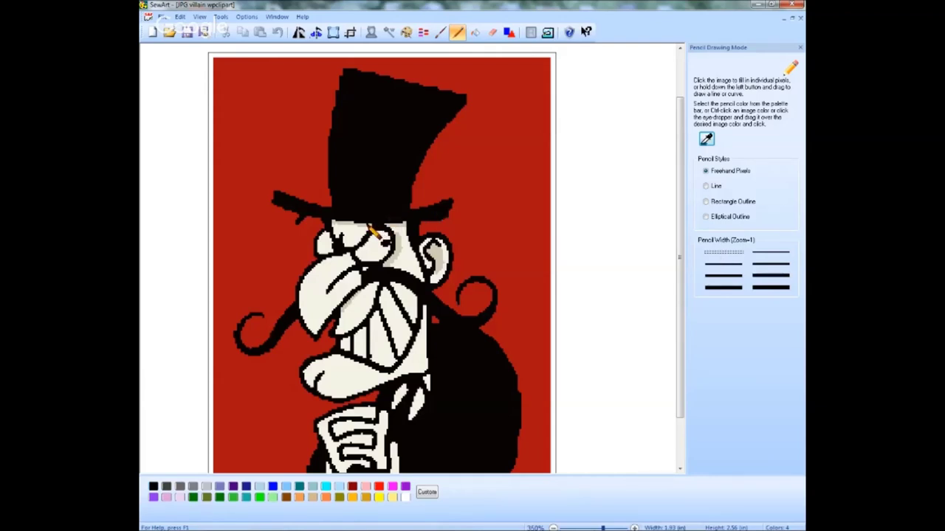
pyautogui.click(368, 225)
# Step: Undo the last pencil edit, sample pencil colors from the villain's cheek, face shading and teeth, and leave pencil drawing
pyautogui.click(706, 140)
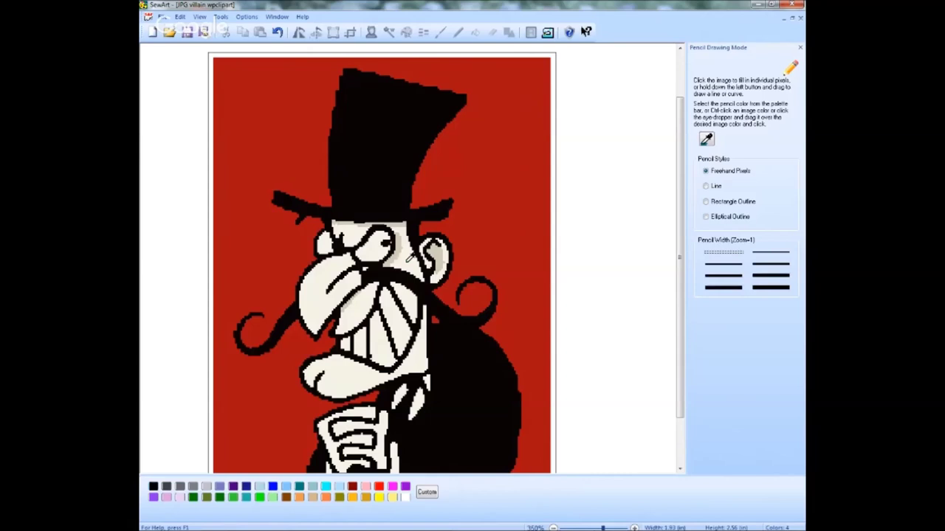
pyautogui.click(411, 267)
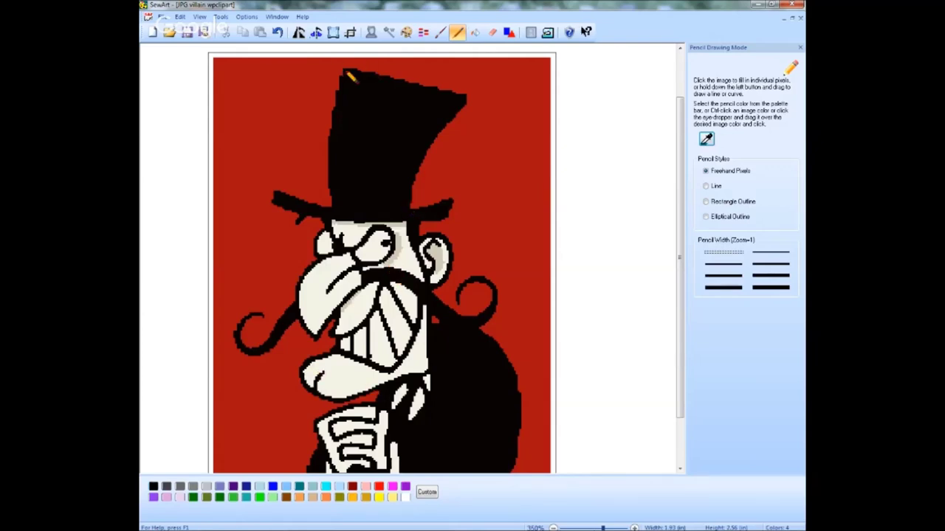
pyautogui.click(278, 33)
pyautogui.click(708, 140)
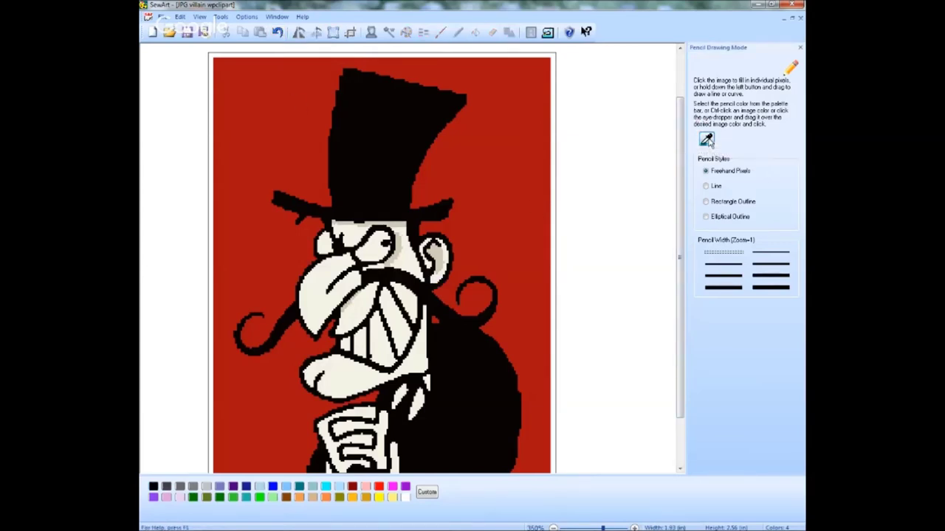
pyautogui.click(395, 254)
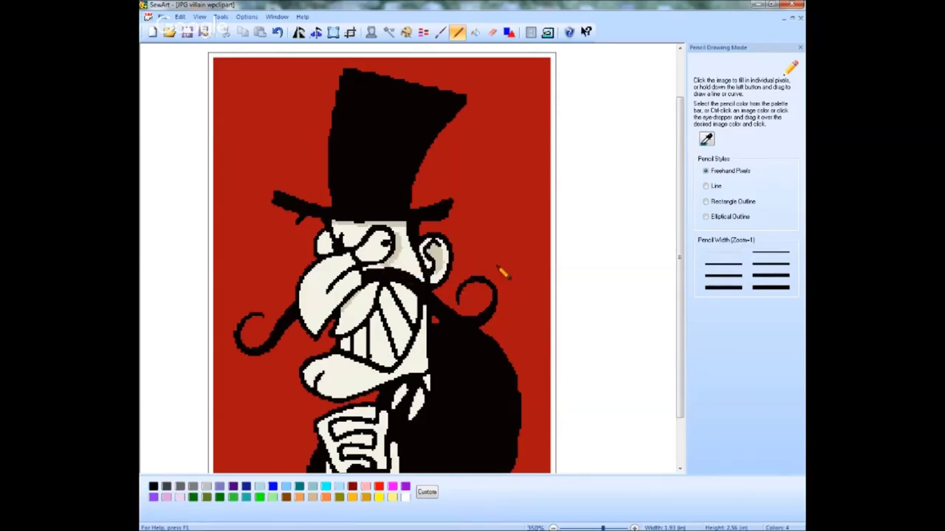
pyautogui.click(706, 141)
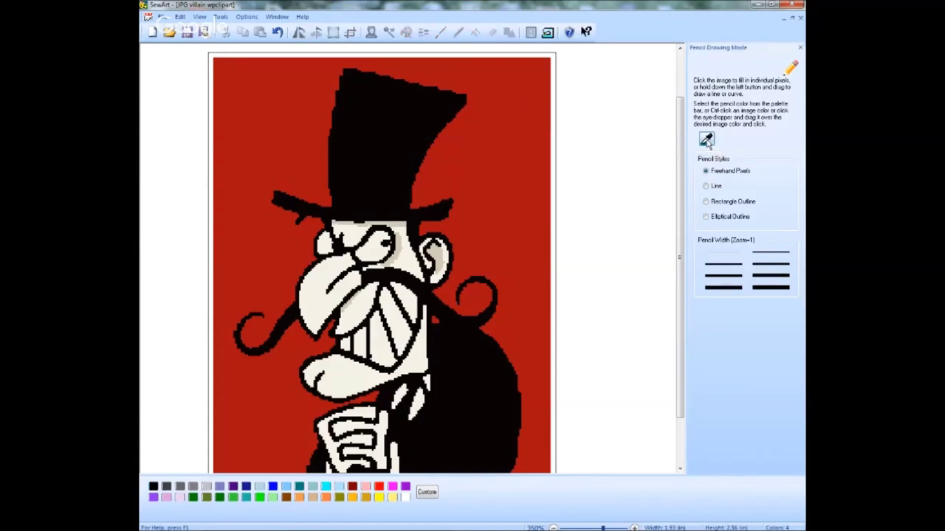
pyautogui.click(381, 339)
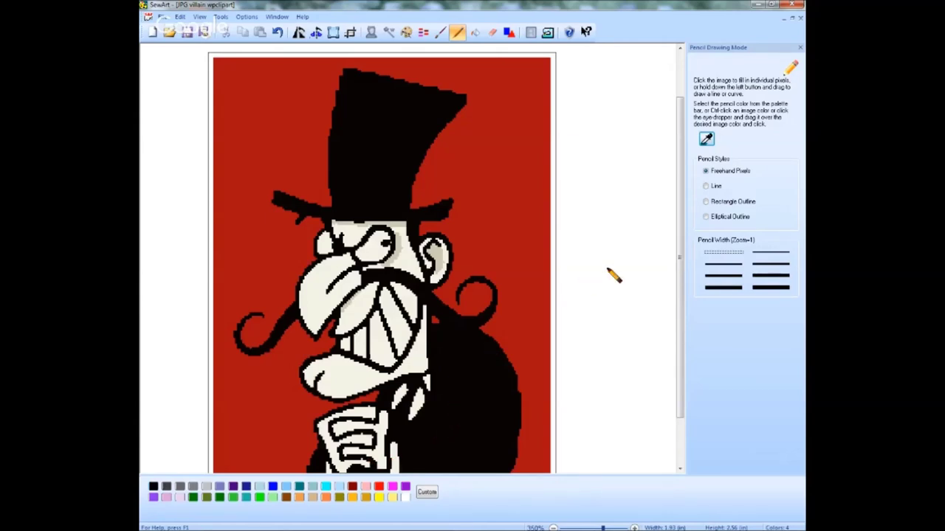
pyautogui.click(458, 34)
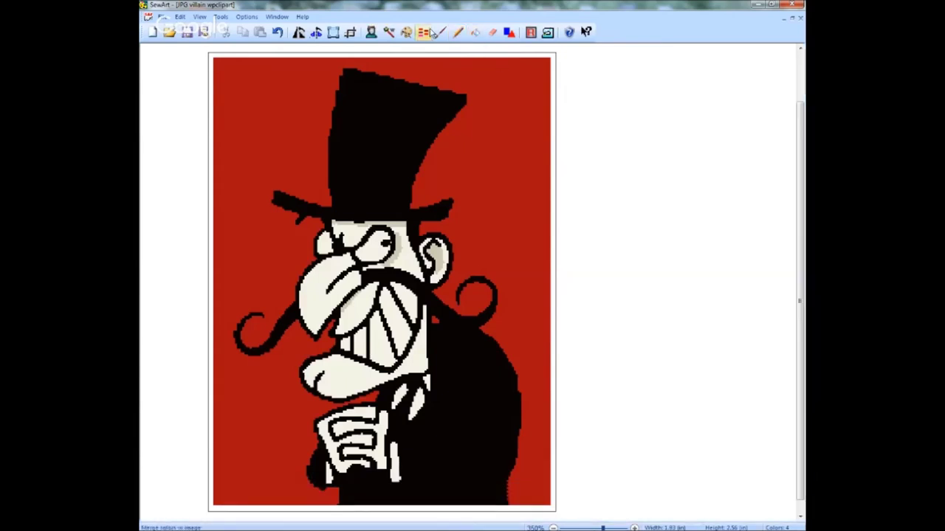
pyautogui.click(407, 34)
pyautogui.click(407, 34)
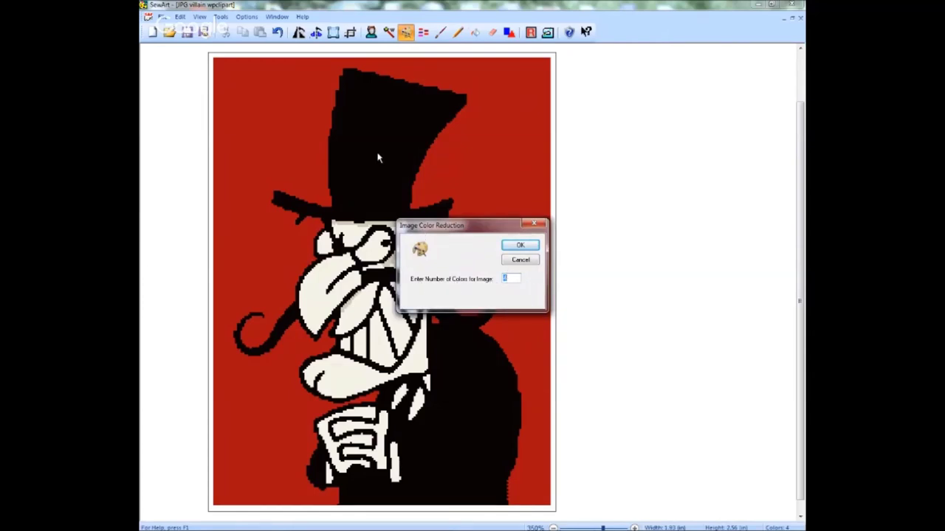
pyautogui.click(522, 262)
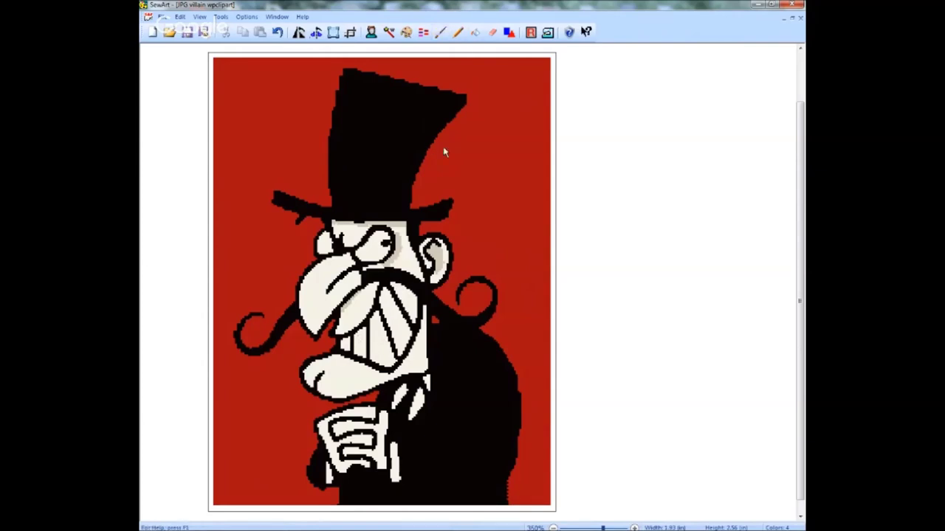
# Step: Start bucket fill on the villain image and choose white from the palette as the fill color
pyautogui.click(476, 34)
pyautogui.click(476, 33)
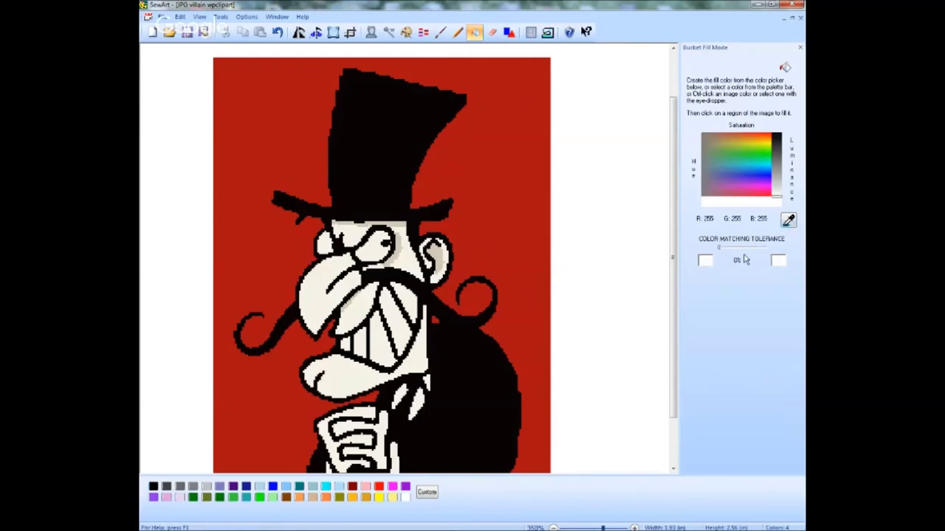
pyautogui.click(788, 221)
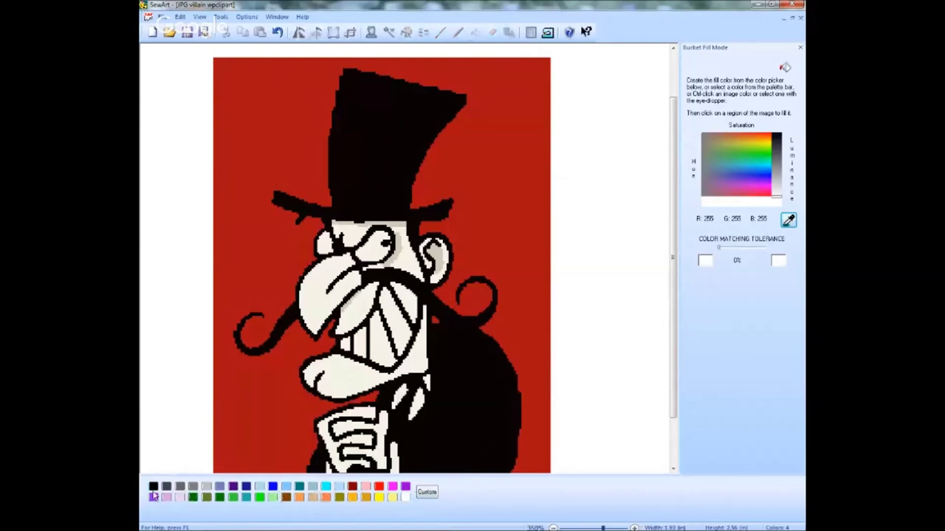
pyautogui.click(407, 500)
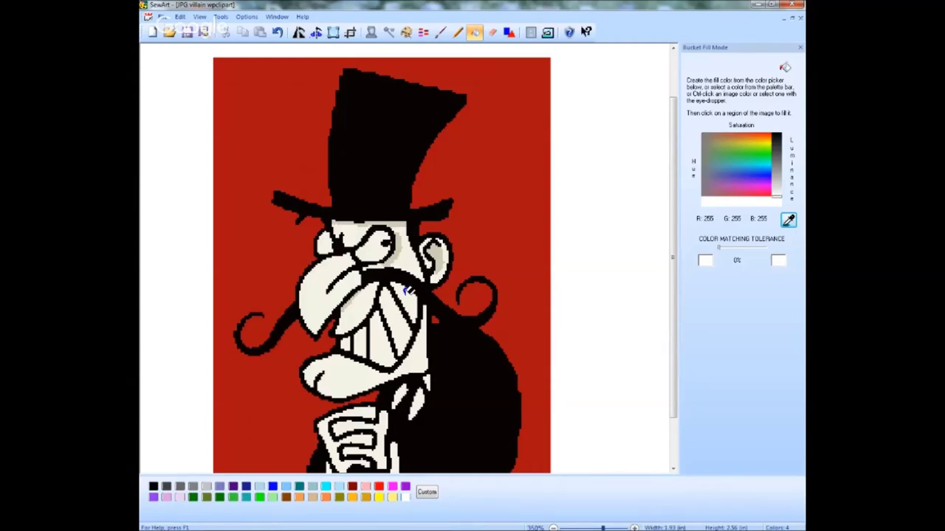
# Step: Fill the villain's remaining teeth, eyes, collar and cuff areas with white, and check the image's color count
pyautogui.click(405, 290)
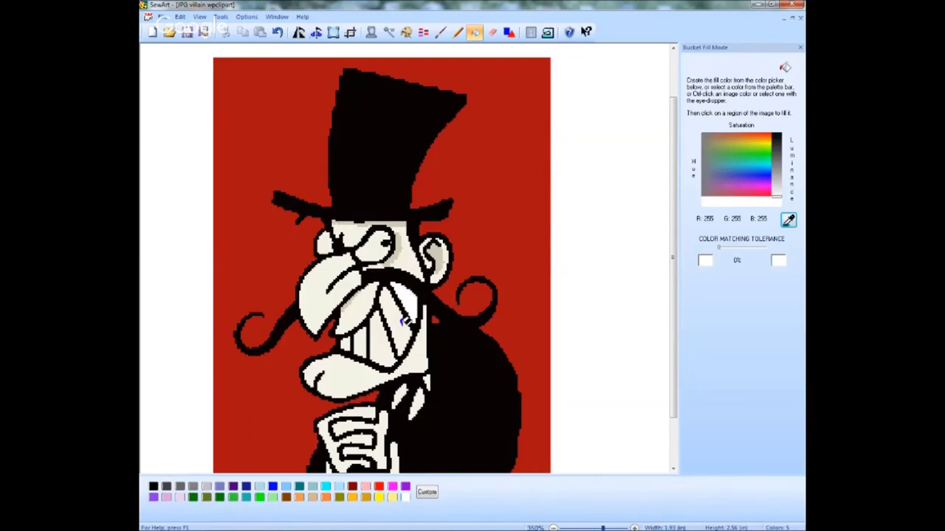
pyautogui.click(405, 323)
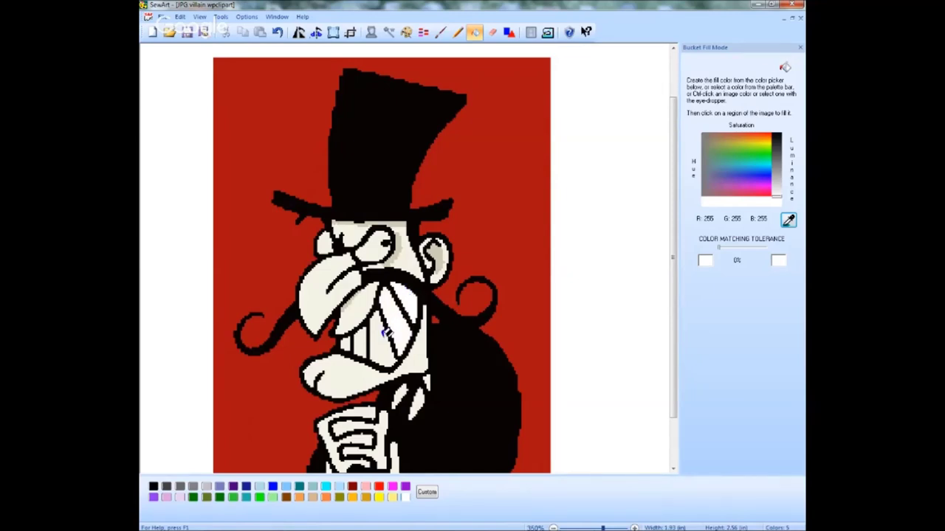
pyautogui.click(382, 337)
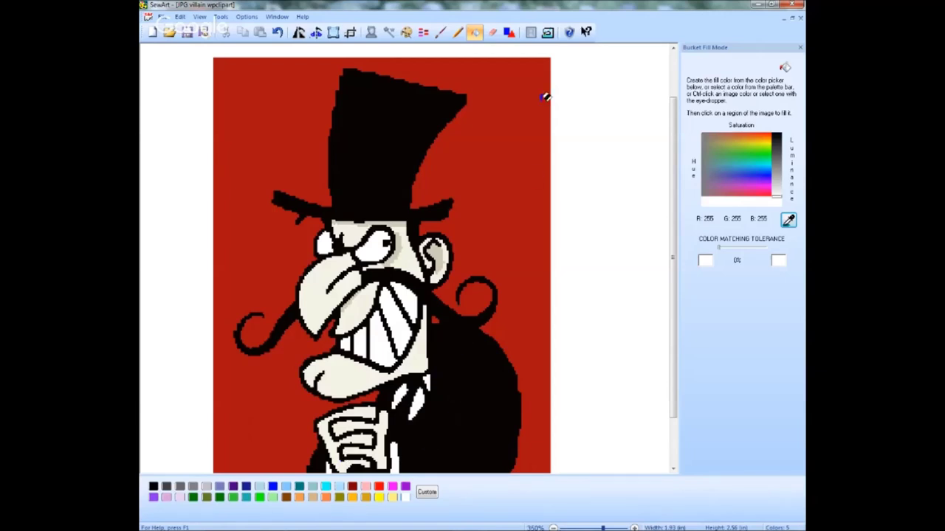
pyautogui.click(475, 34)
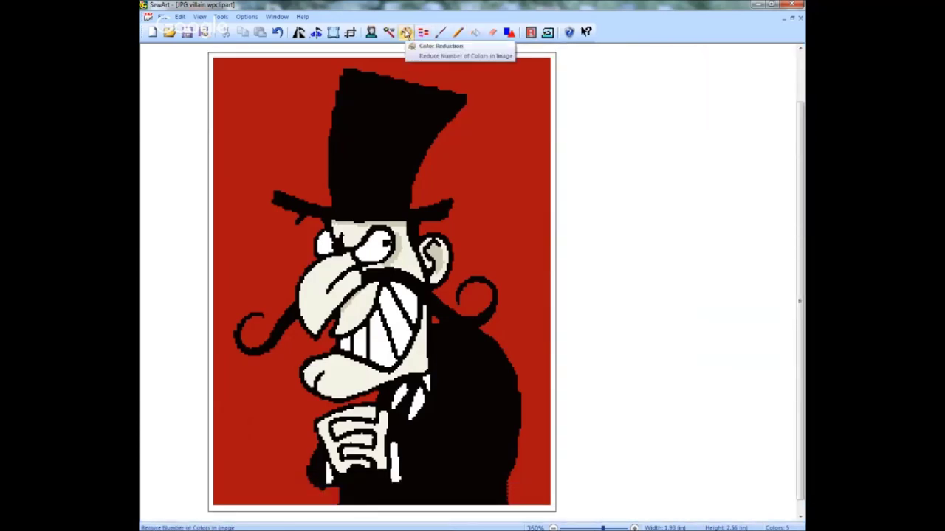
pyautogui.click(406, 33)
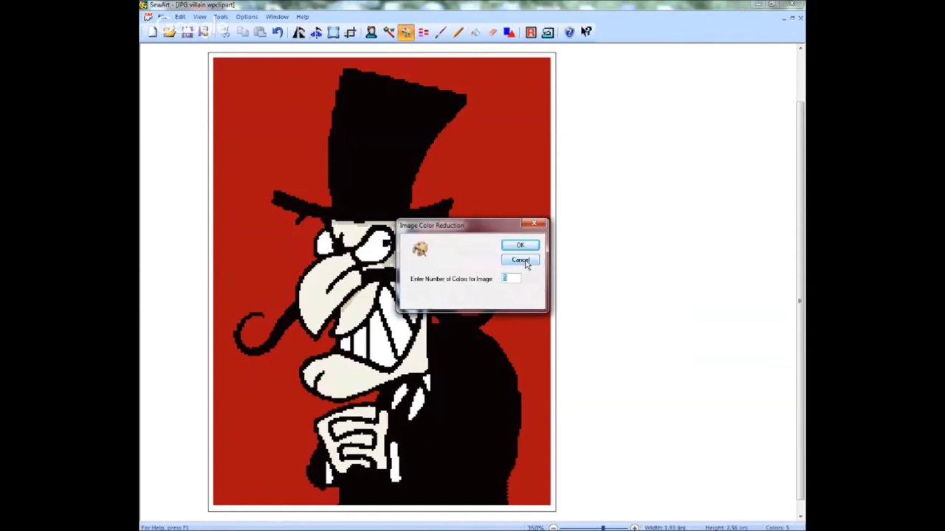
pyautogui.click(520, 260)
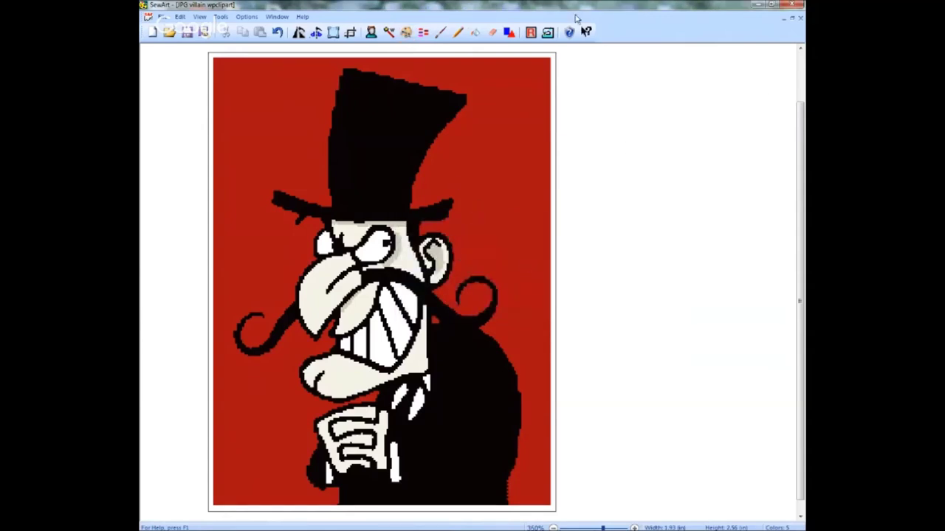
# Step: Try filling the black hat, coat and outlines with purple, and undo that fill
pyautogui.click(476, 34)
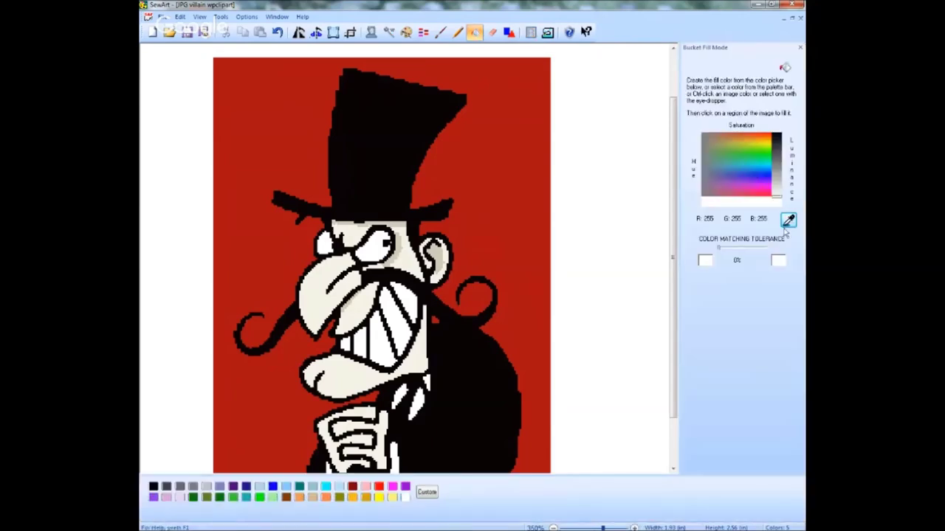
pyautogui.click(788, 221)
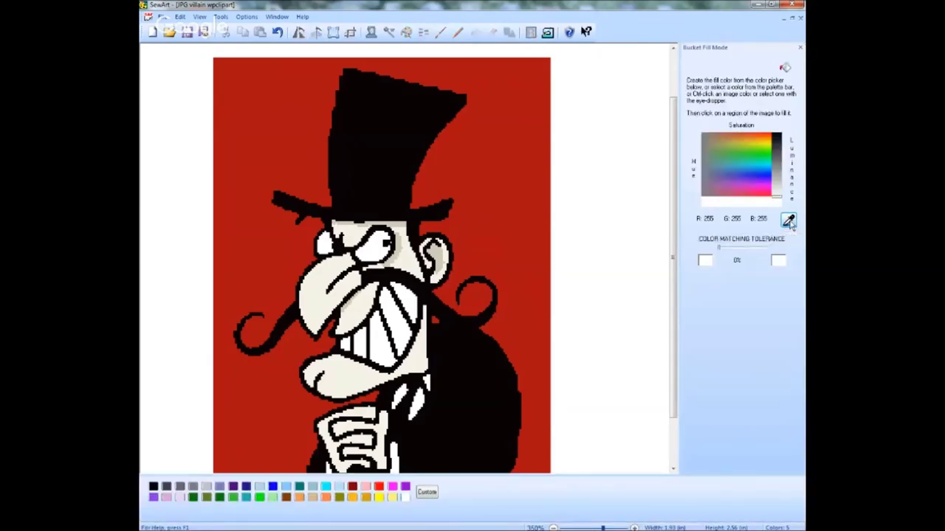
pyautogui.click(405, 488)
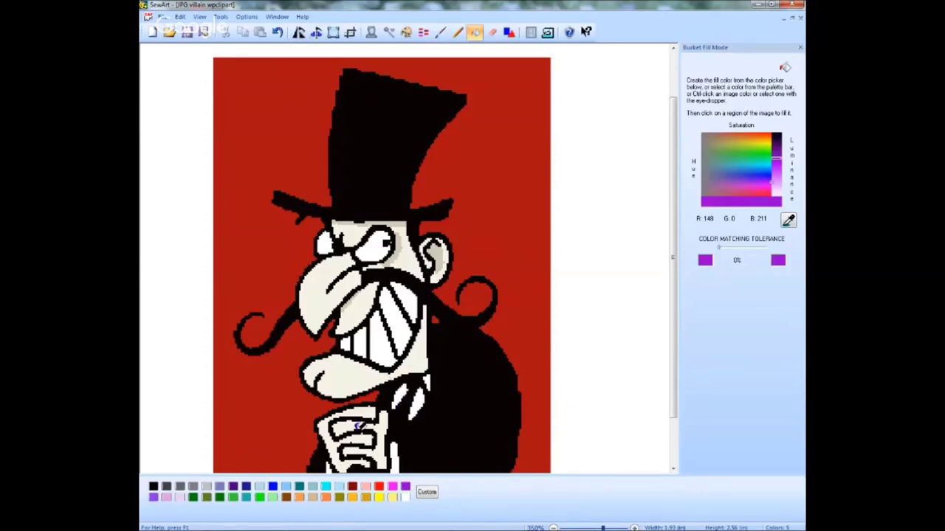
pyautogui.click(406, 330)
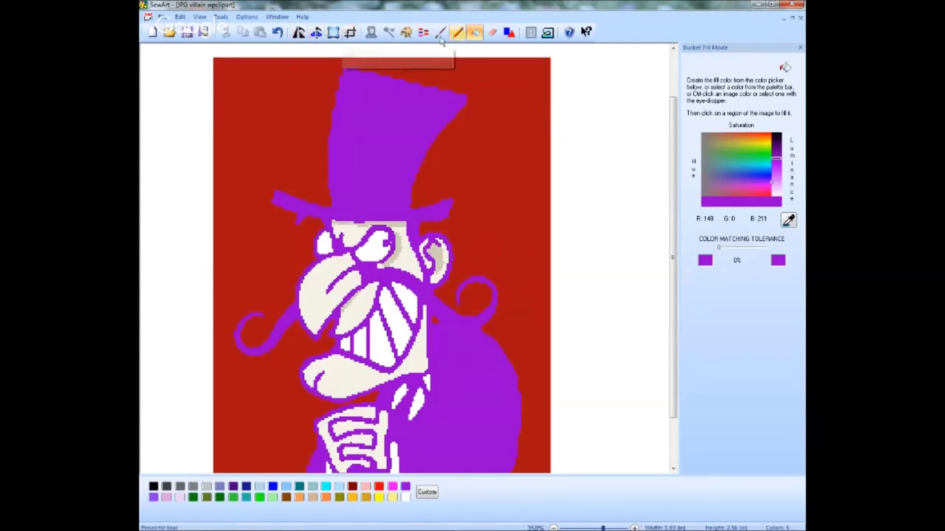
pyautogui.click(278, 32)
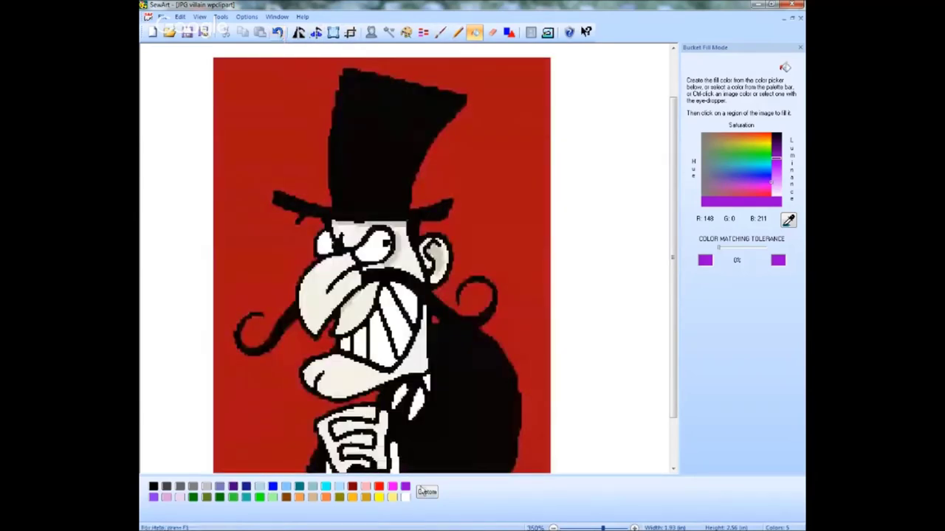
# Step: Try filling the two white cuff strips with purple, check the color reduction count, and undo both fills
pyautogui.click(396, 456)
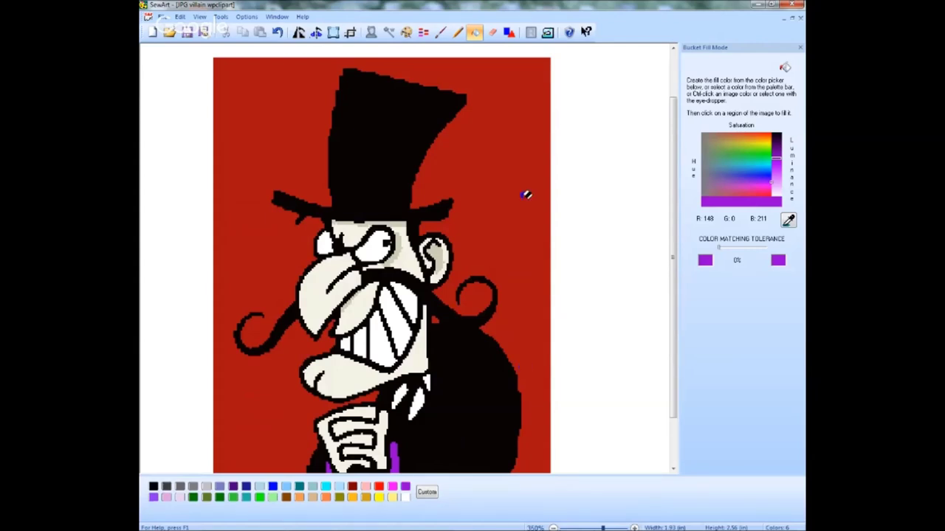
pyautogui.click(480, 35)
pyautogui.click(407, 34)
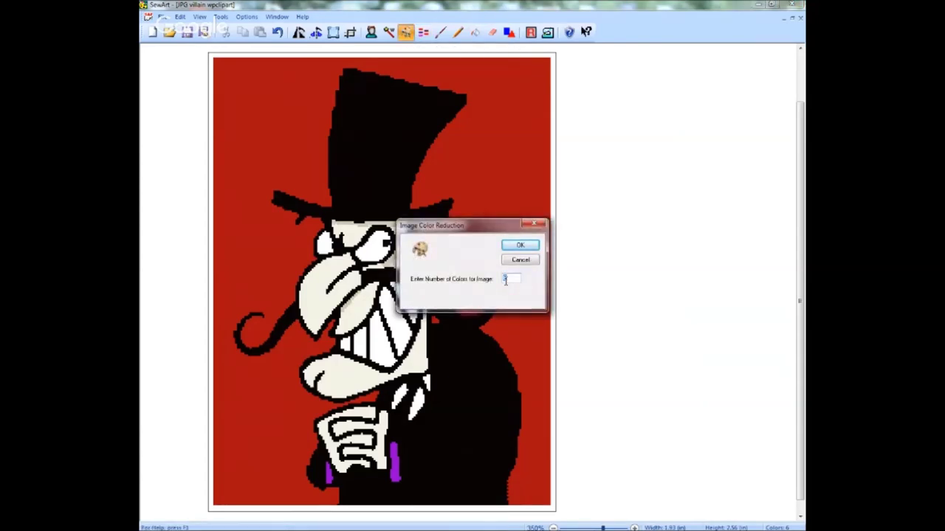
pyautogui.click(523, 264)
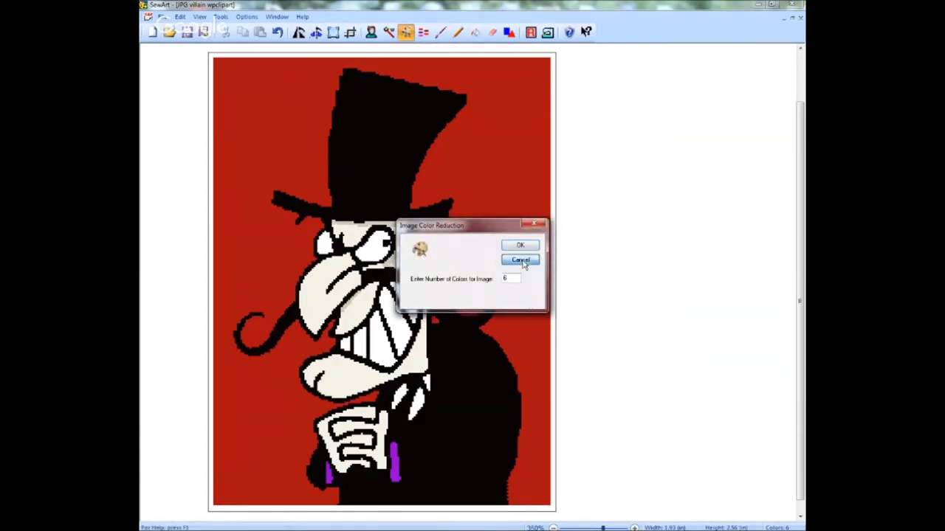
pyautogui.click(279, 34)
pyautogui.click(278, 34)
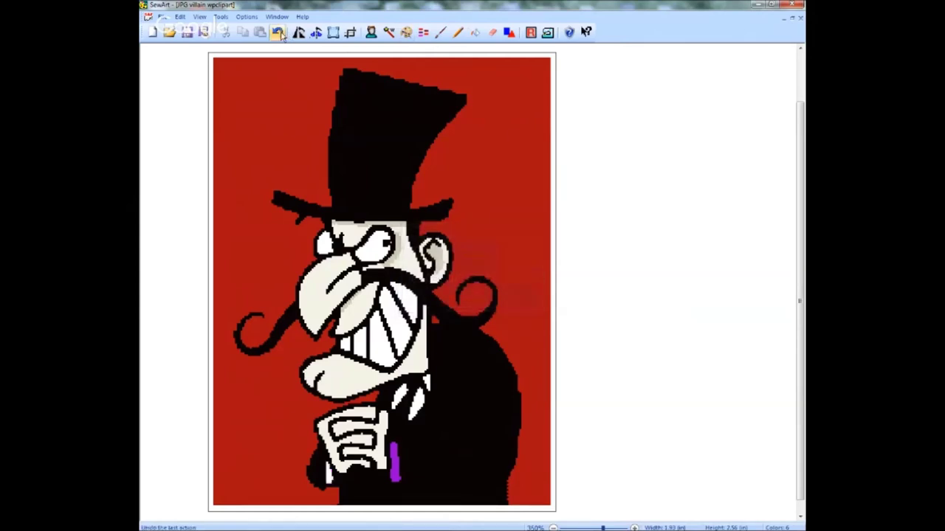
pyautogui.click(278, 33)
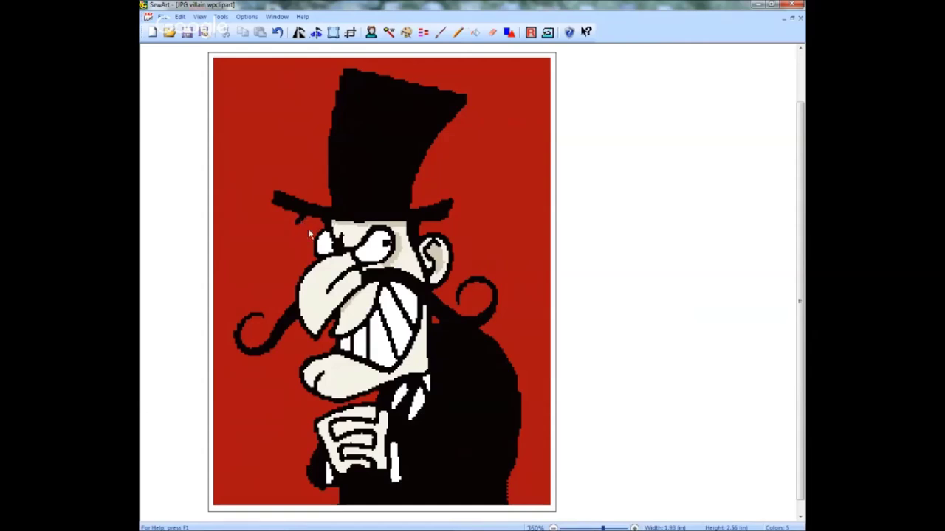
# Step: Erase the stray black mark beneath the hat brim with the second-smallest eraser, using the red background color
pyautogui.click(493, 34)
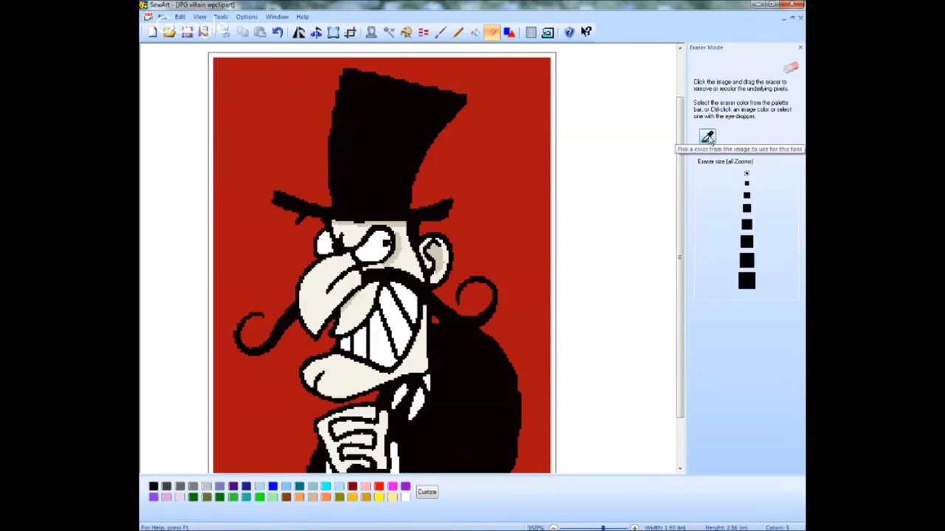
pyautogui.click(708, 138)
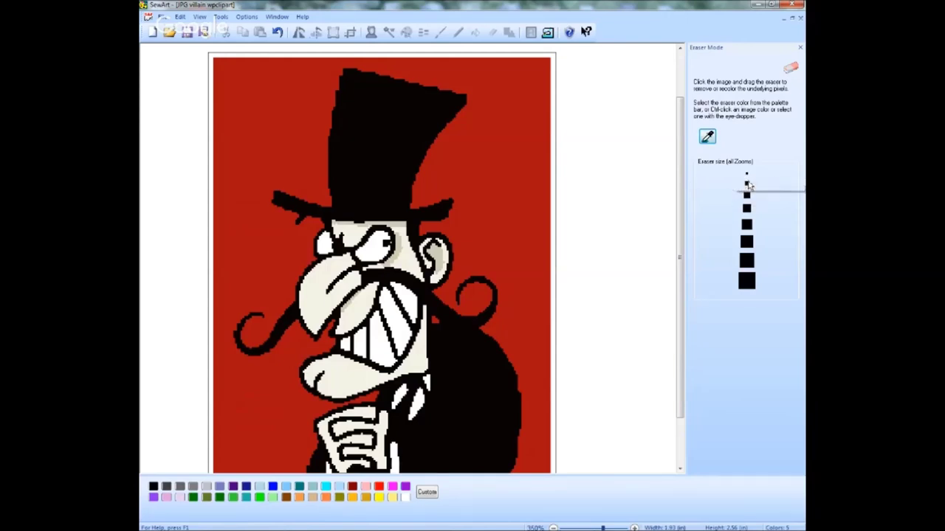
pyautogui.click(747, 183)
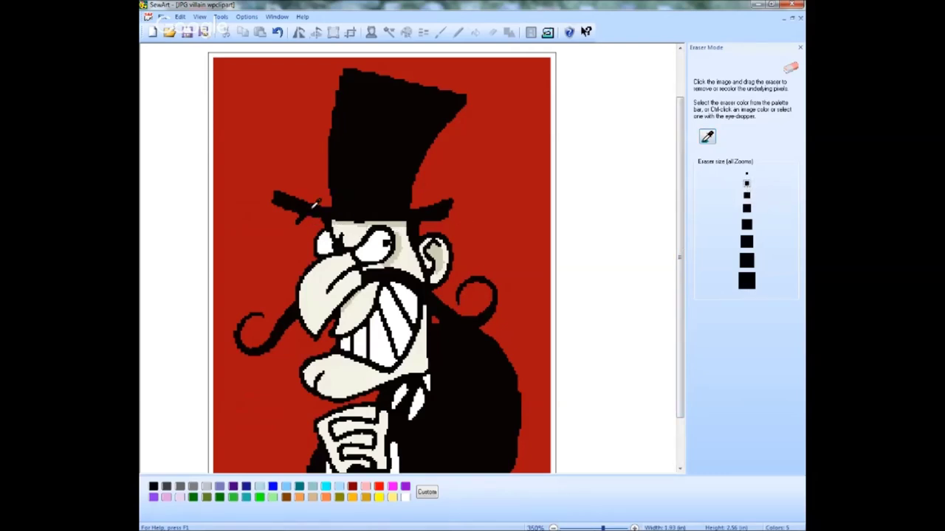
pyautogui.keyDown('ctrl'); pyautogui.click(267, 240); pyautogui.keyUp('ctrl')
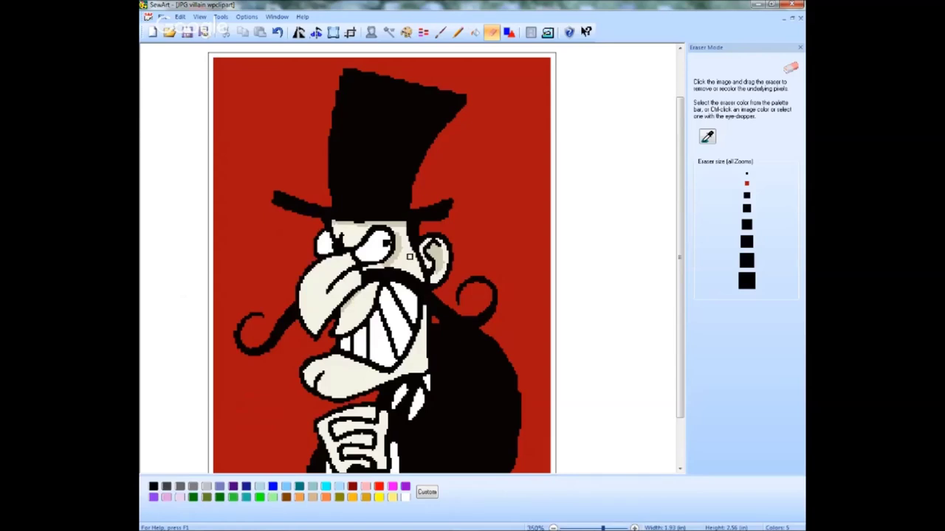
pyautogui.click(491, 34)
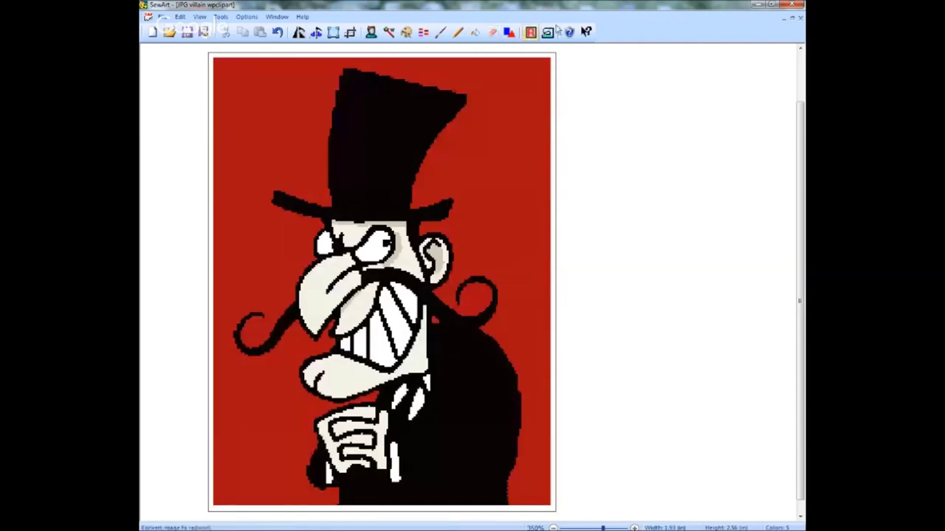
# Step: Examine the image coverage of the black, red and gray colors one by one in merge-despeckle mode
pyautogui.click(424, 34)
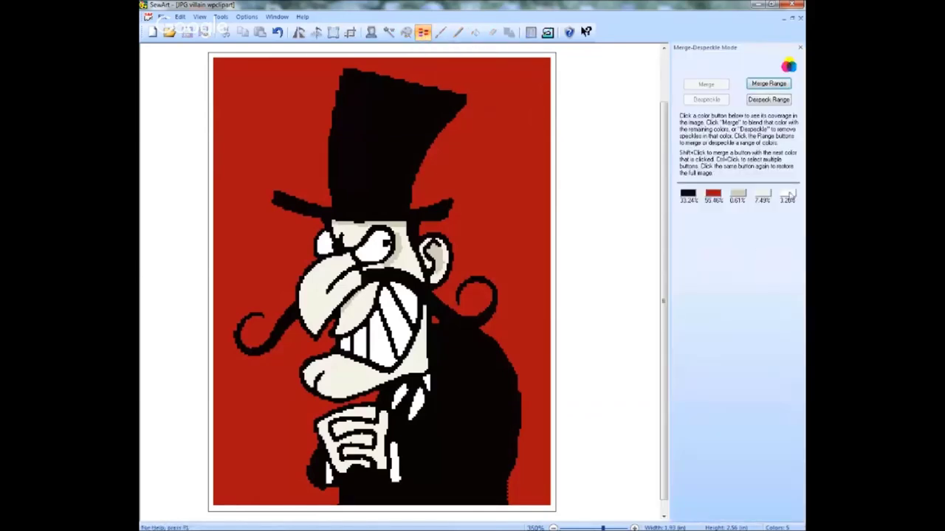
pyautogui.click(687, 195)
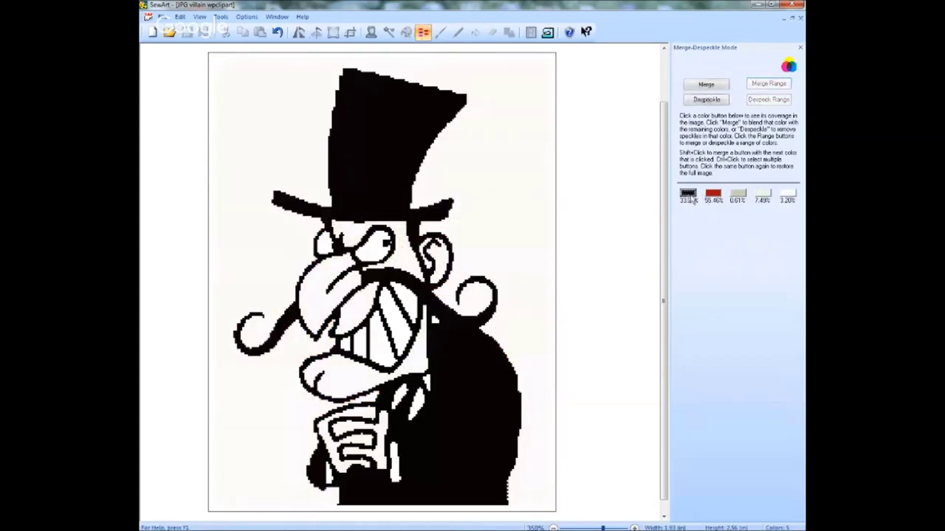
pyautogui.click(714, 196)
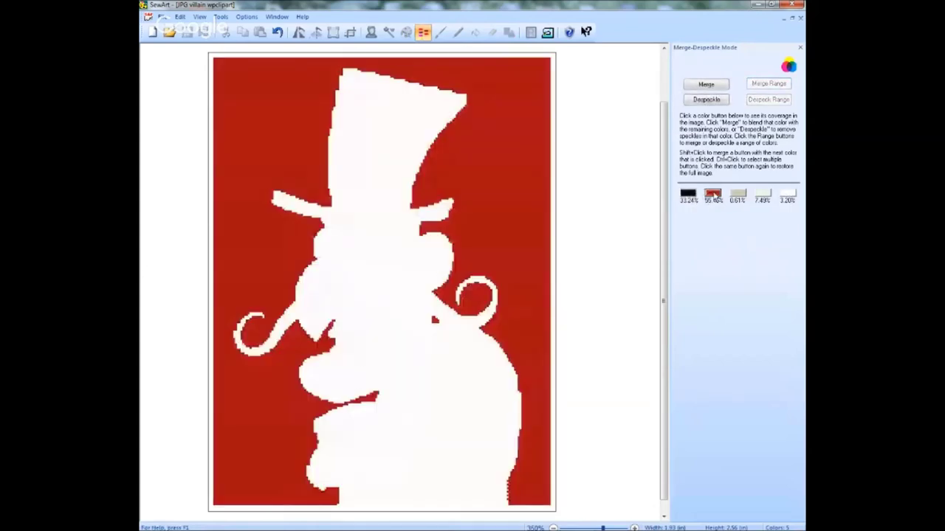
pyautogui.click(737, 194)
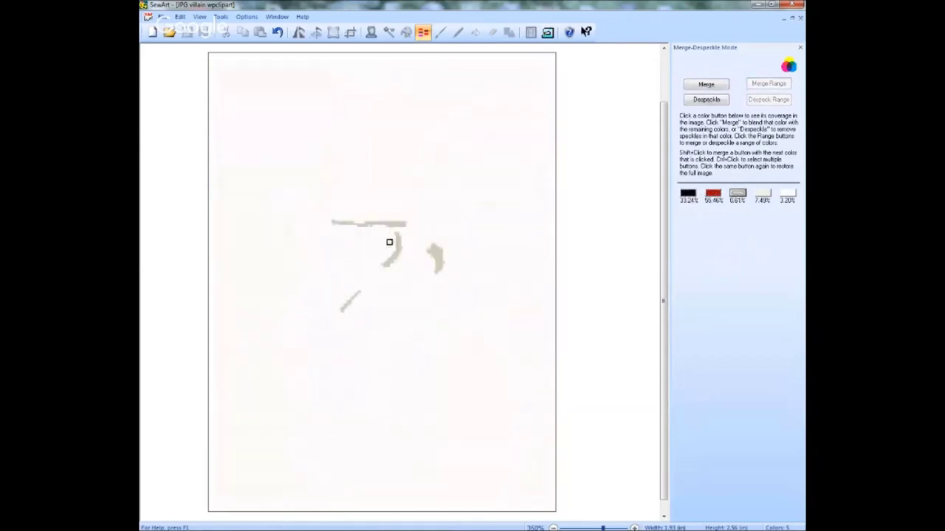
# Step: Try despeckling the gray shading color, undo the attempt, and despeckle the same color again
pyautogui.click(705, 101)
pyautogui.click(278, 33)
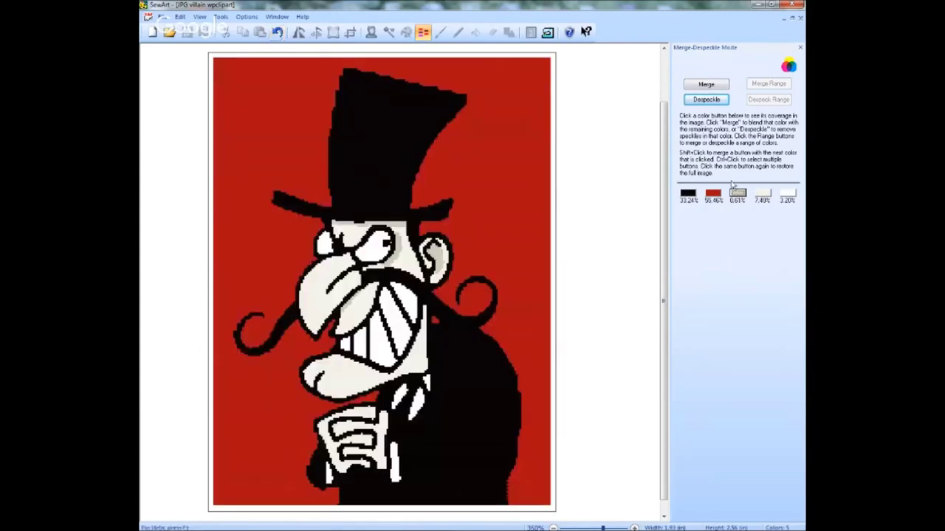
pyautogui.click(737, 192)
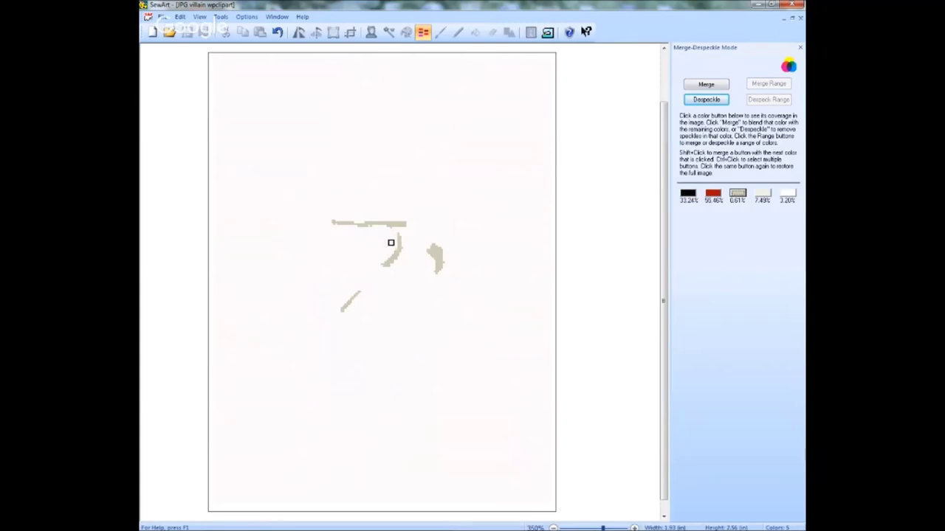
pyautogui.click(279, 34)
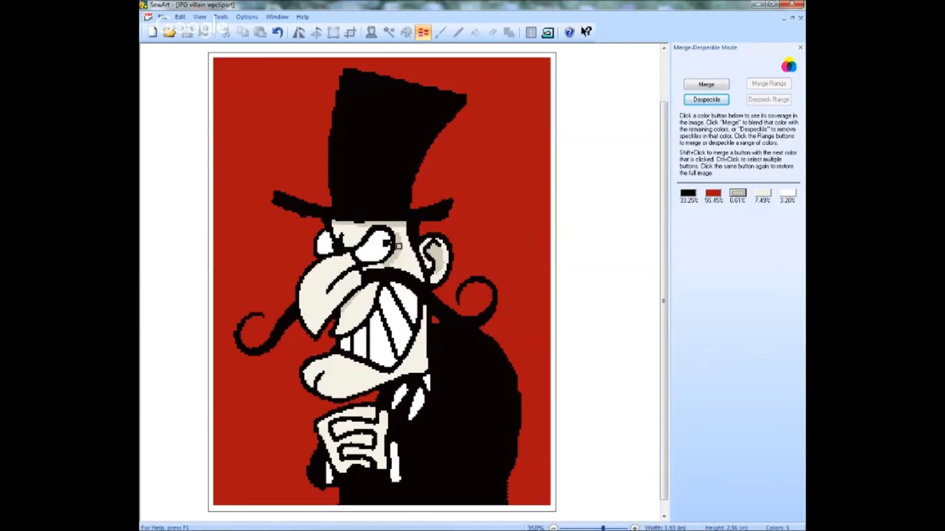
pyautogui.click(707, 100)
# Step: Examine the image coverage of the cream and white colors, and leave merge-despeckle mode
pyautogui.click(762, 195)
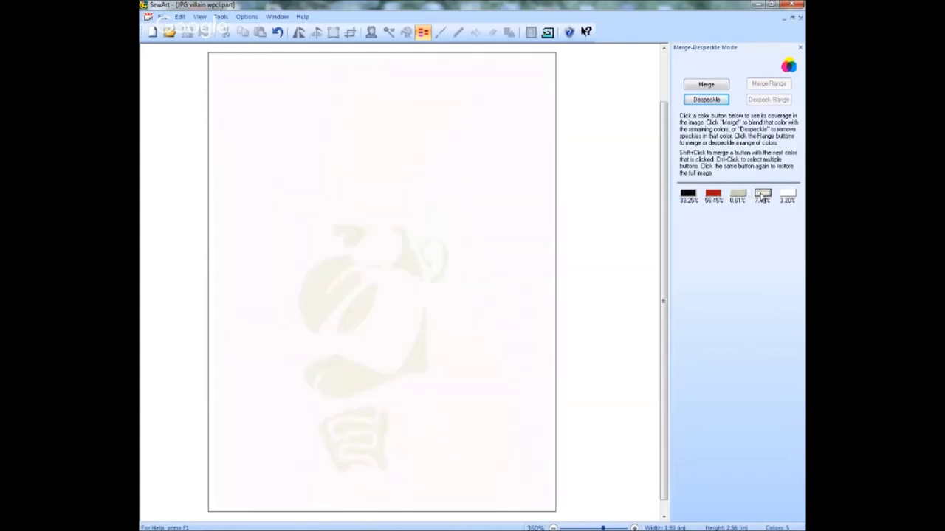
pyautogui.click(787, 195)
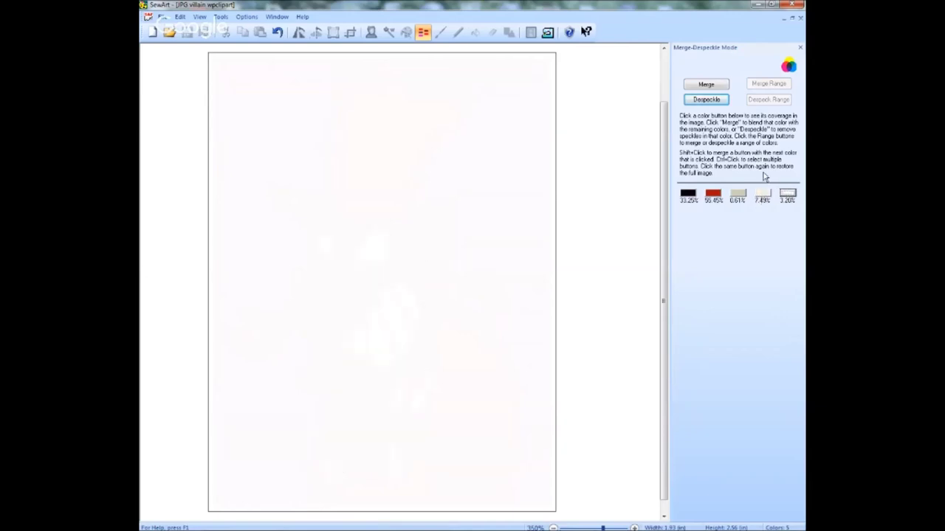
pyautogui.click(425, 32)
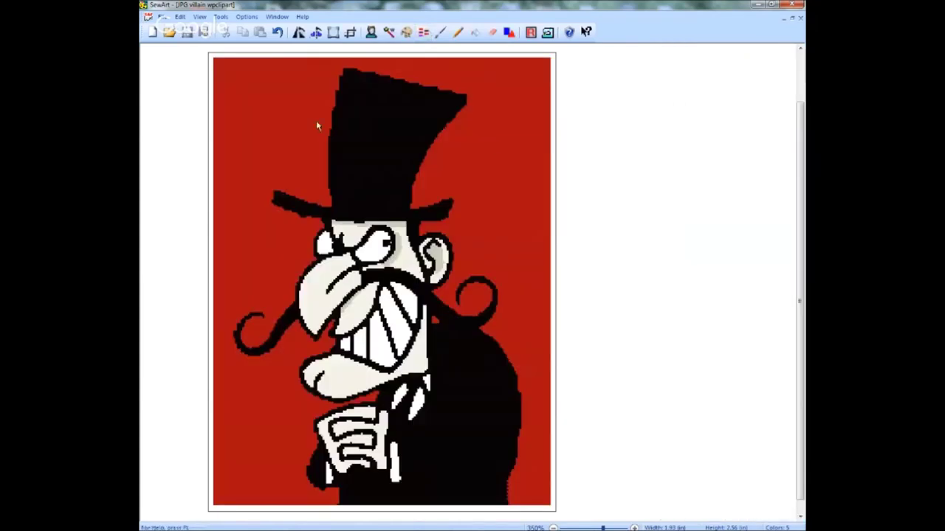
# Step: Save the image as the TIF file "JPG villain wpclipart" in the "images for video color reduced" folder, replacing the existing file
pyautogui.click(163, 17)
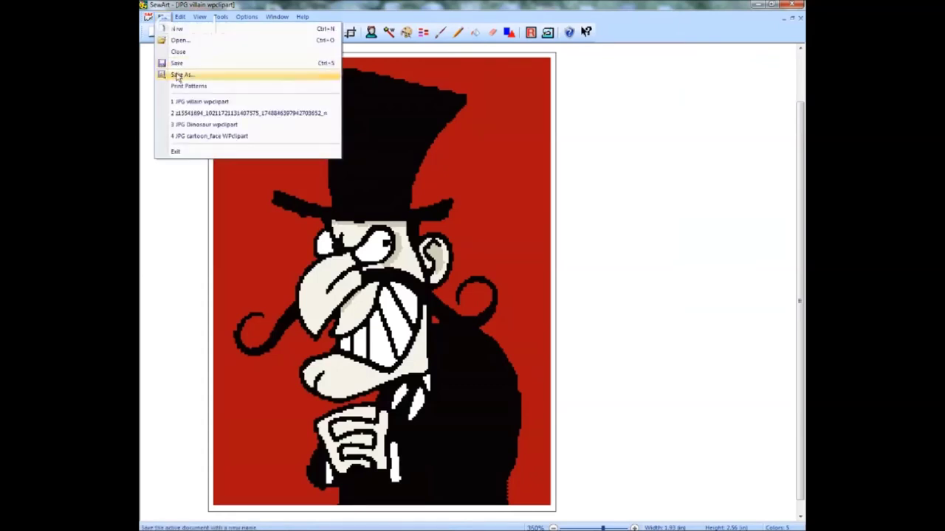
pyautogui.click(177, 75)
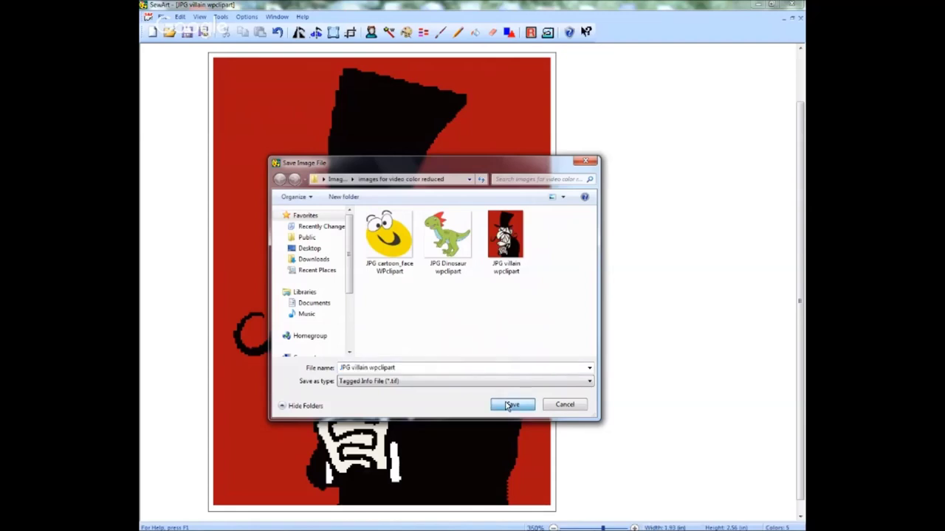
pyautogui.click(510, 405)
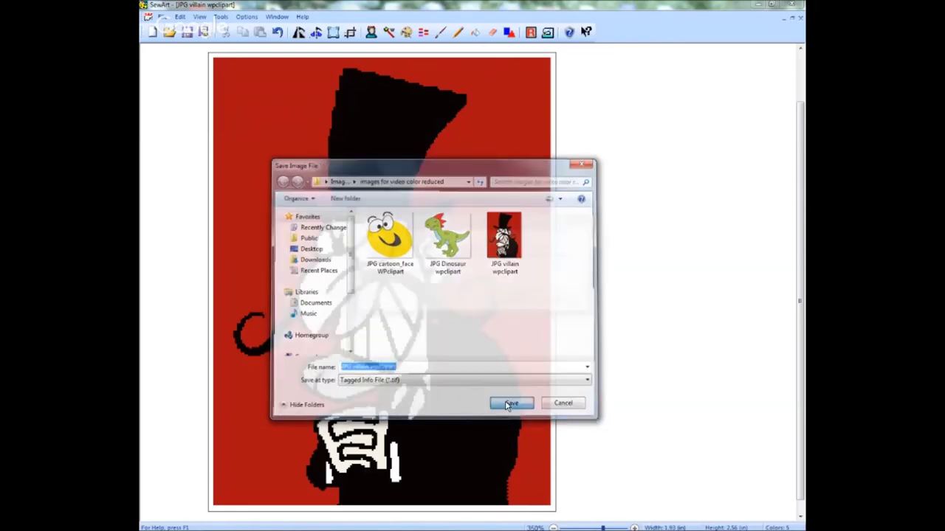
pyautogui.click(516, 301)
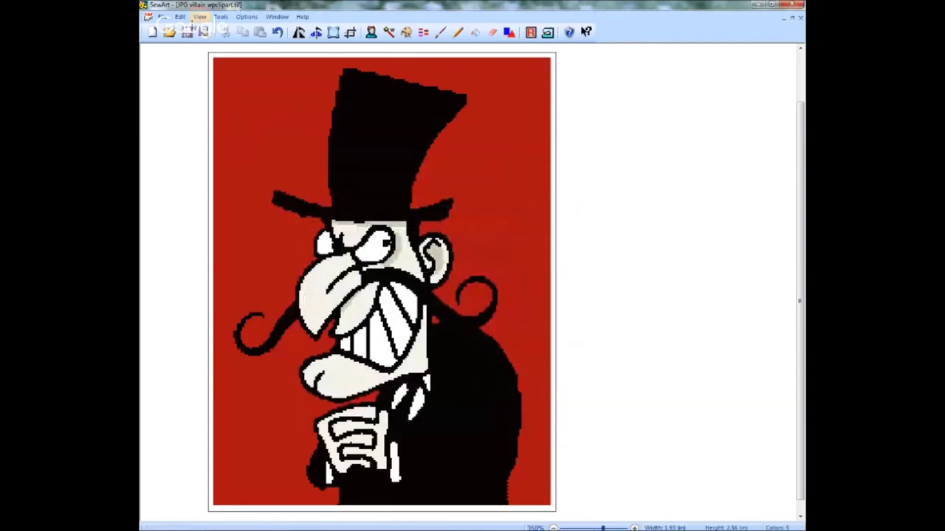
# Step: Close the villain image and open "JPG Dinosaur wpclipart" from the "images for video color reduced" folder
pyautogui.click(161, 18)
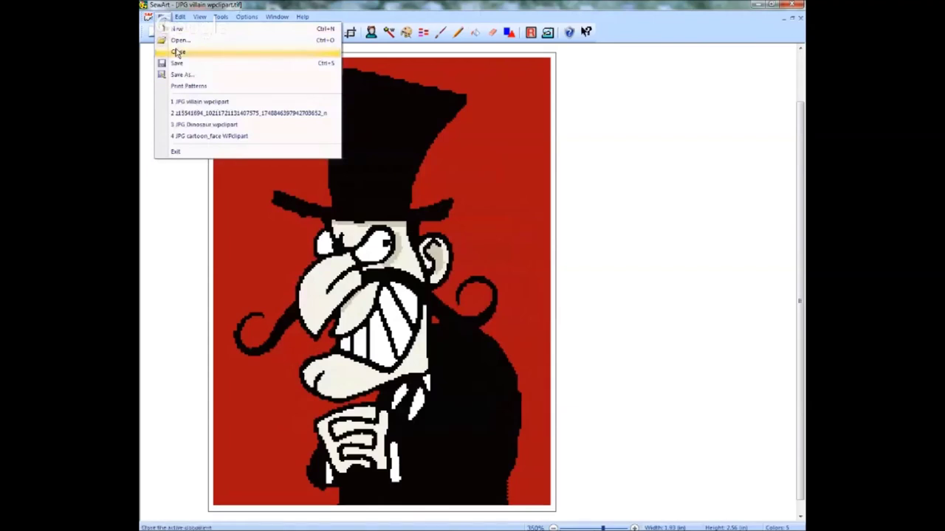
pyautogui.click(178, 53)
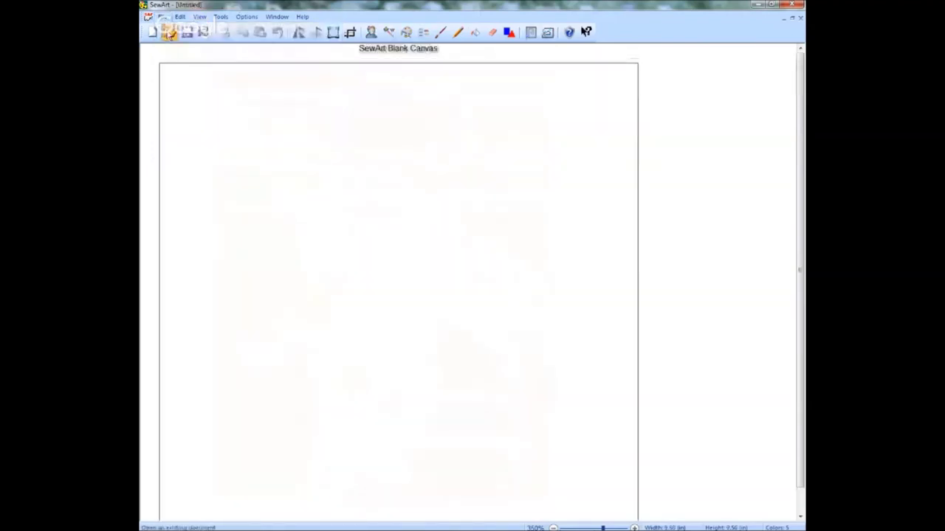
pyautogui.click(169, 33)
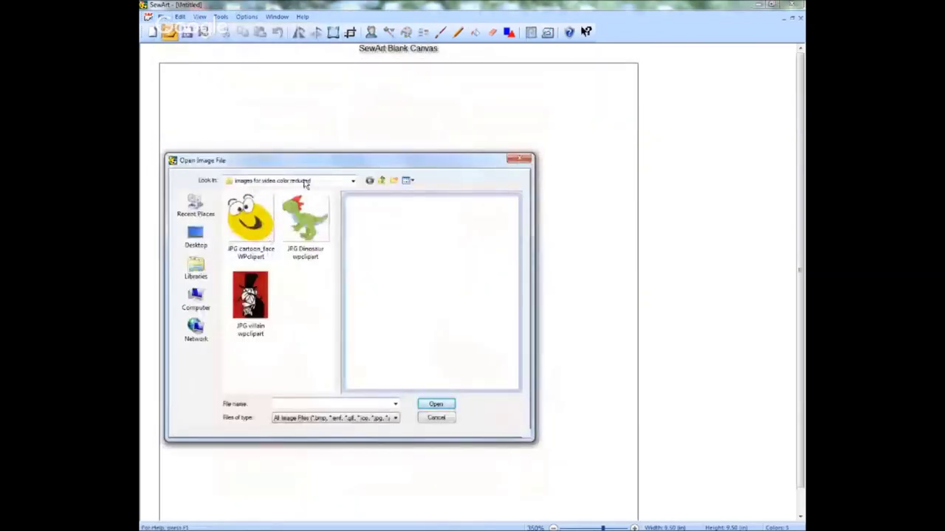
pyautogui.click(305, 219)
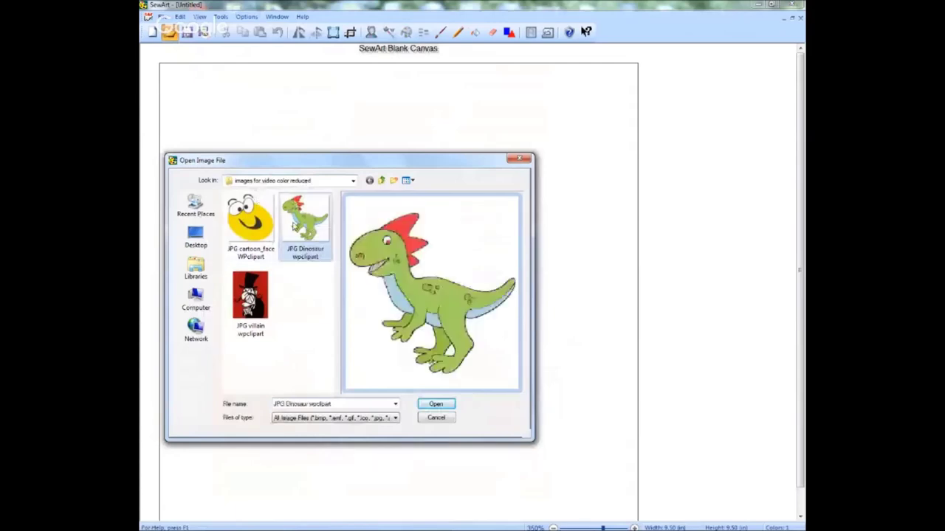
pyautogui.click(436, 405)
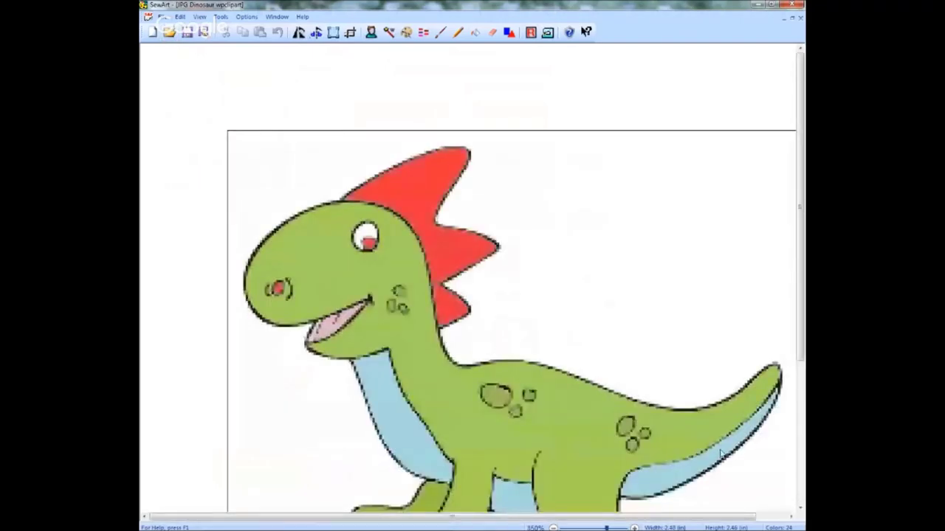
# Step: Examine the whole dinosaur at 370% zoom and check its number of colors in Image Color Reduction without applying a change
pyautogui.scroll(-1, 761, 340)
pyautogui.scroll(-5, 782, 342)
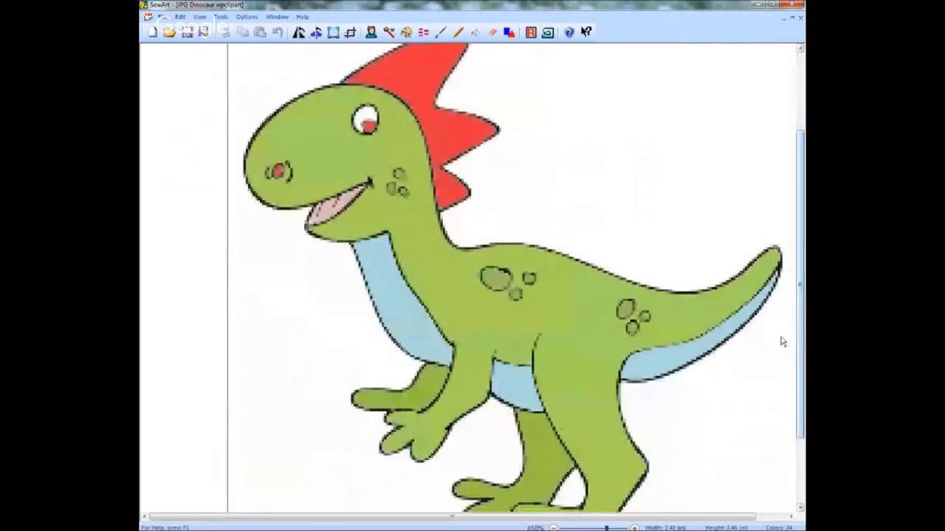
pyautogui.click(584, 527)
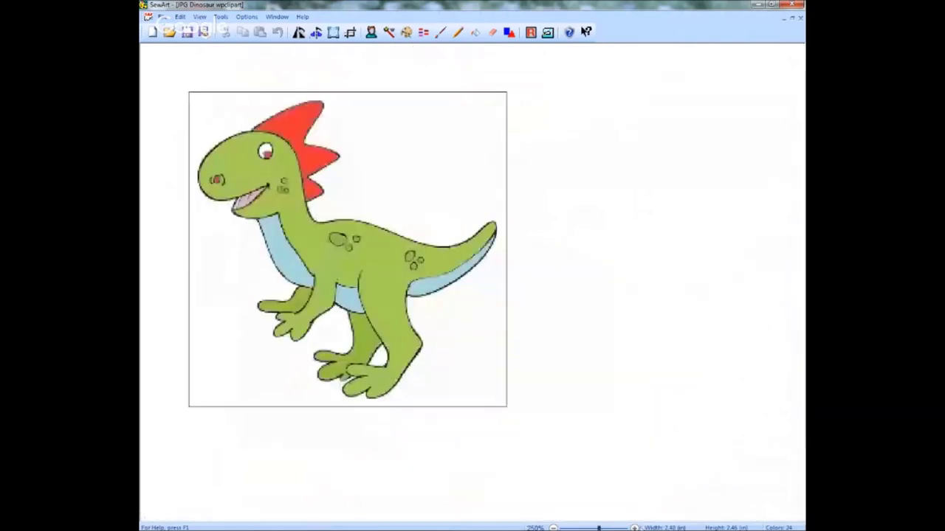
pyautogui.click(634, 527)
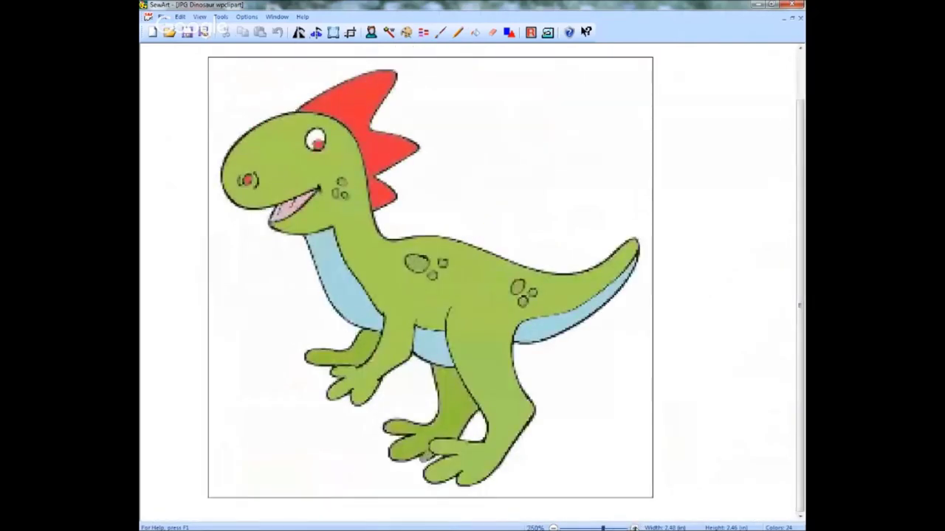
pyautogui.click(634, 528)
pyautogui.click(634, 529)
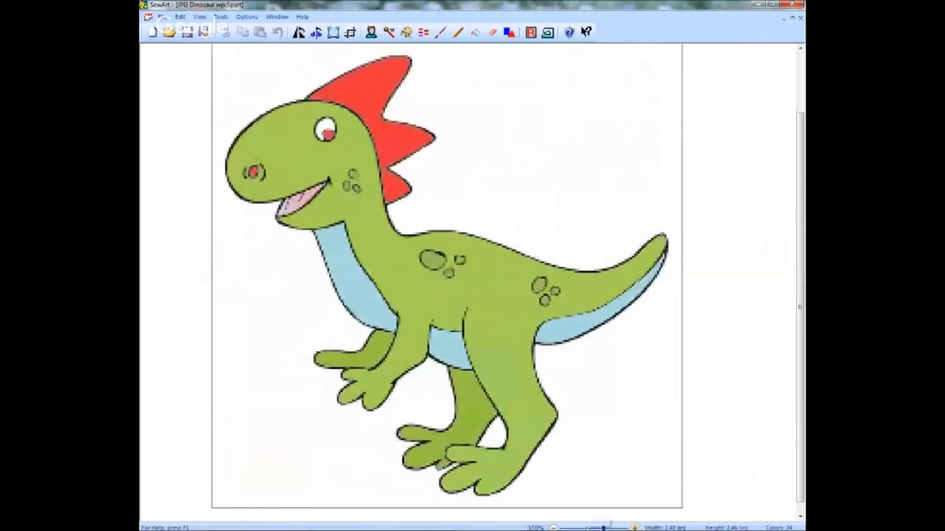
pyautogui.moveTo(800, 334); pyautogui.dragTo(800, 328)
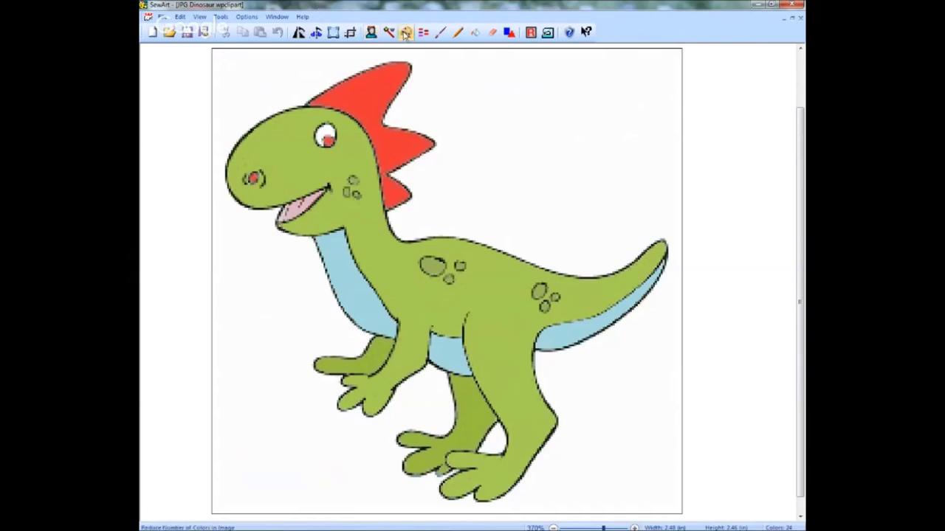
pyautogui.click(406, 31)
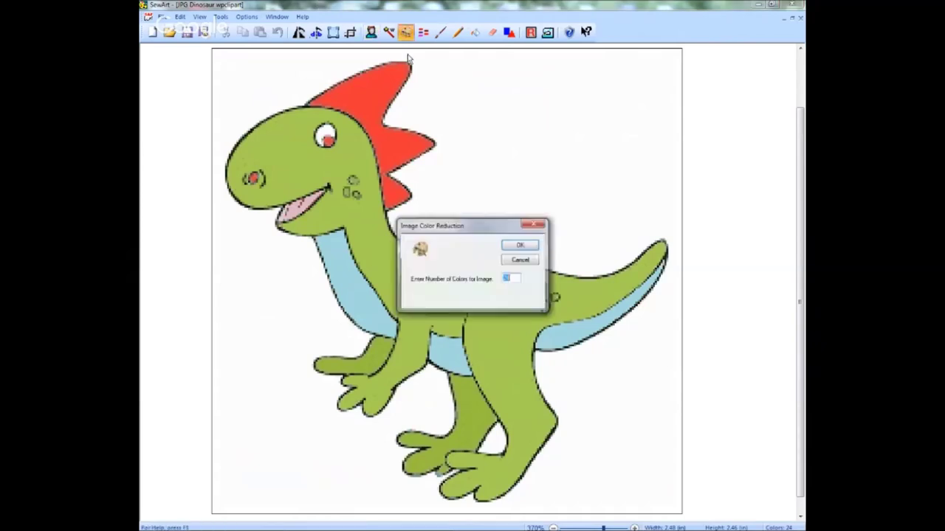
pyautogui.click(520, 259)
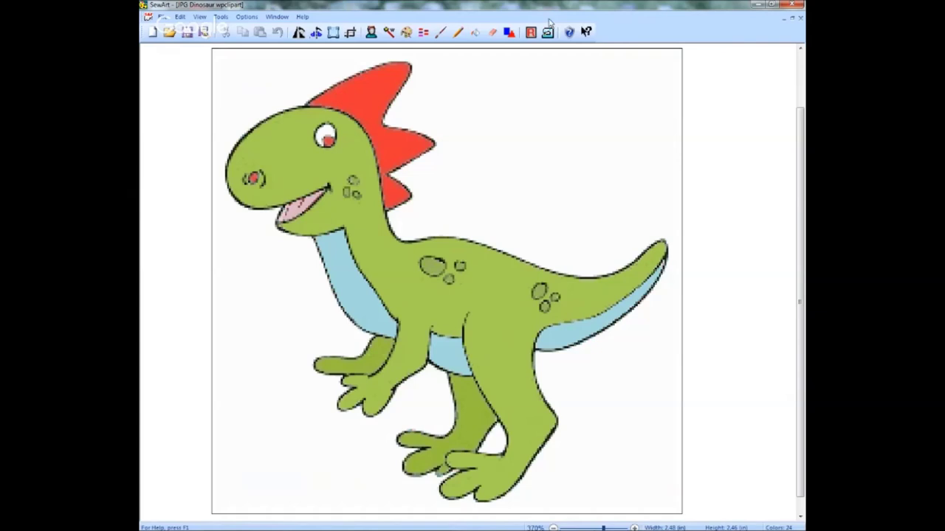
# Step: Sample the darker green of the rear arm as the bucket fill color, try filling the arm at 0% tolerance, and undo the fill
pyautogui.click(476, 34)
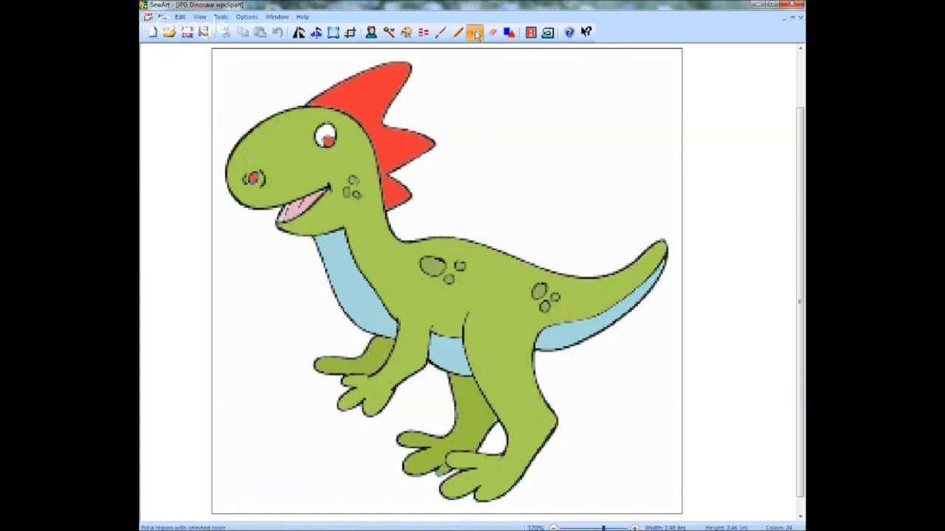
pyautogui.click(477, 34)
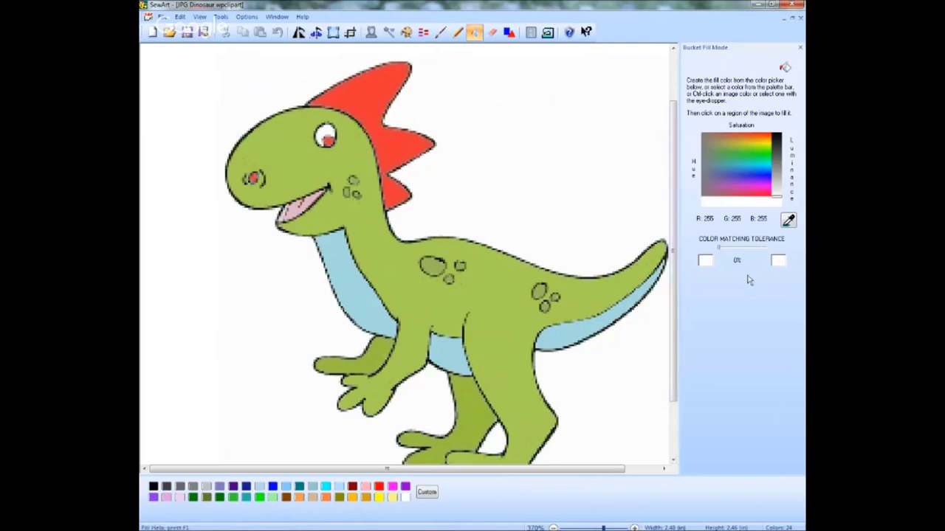
pyautogui.click(789, 221)
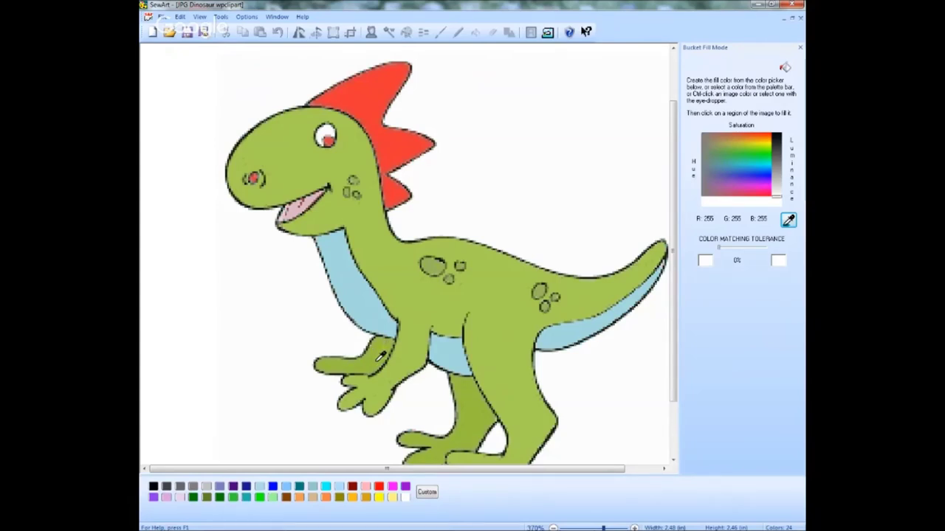
pyautogui.click(378, 361)
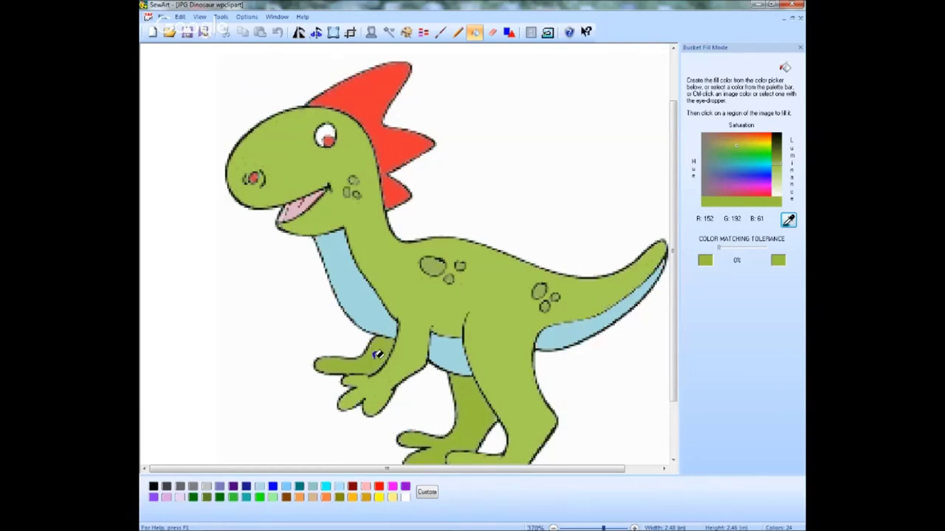
pyautogui.click(380, 353)
pyautogui.click(278, 31)
# Step: Raise the color matching tolerance to 21% and fill the dinosaur's rear arm with the sampled darker green
pyautogui.moveTo(719, 249); pyautogui.dragTo(723, 253)
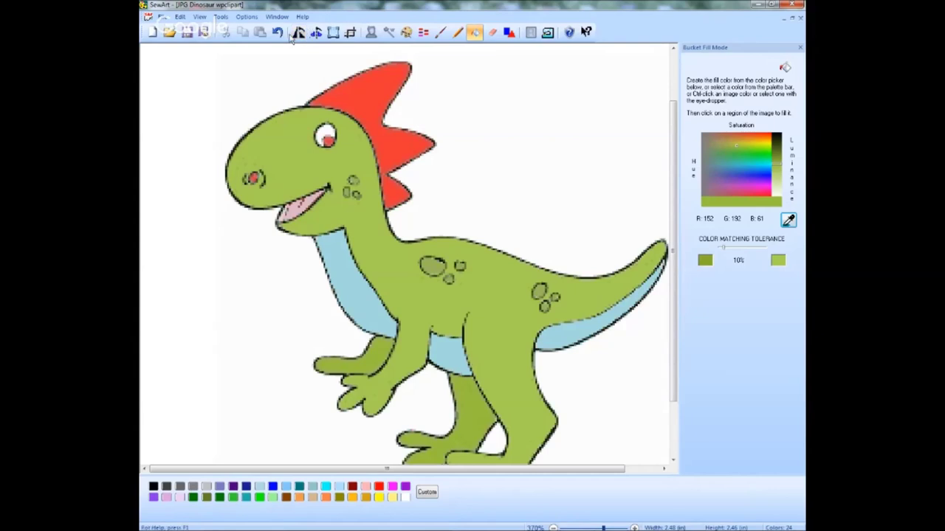
pyautogui.moveTo(721, 249); pyautogui.dragTo(727, 250)
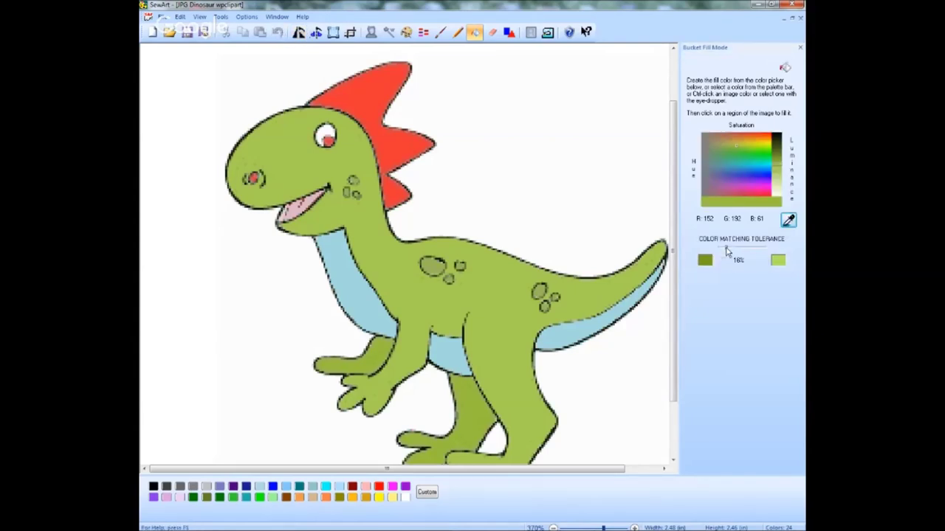
pyautogui.moveTo(728, 252); pyautogui.dragTo(730, 252)
pyautogui.click(378, 352)
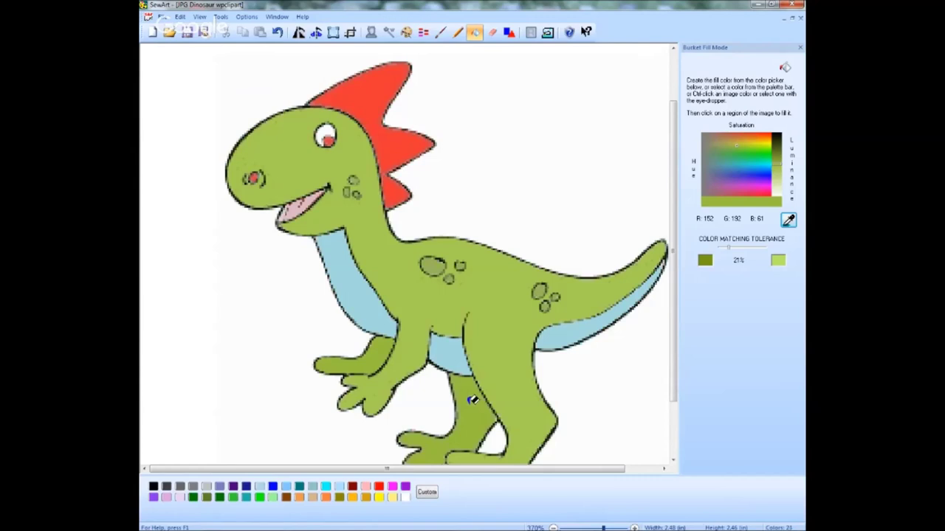
# Step: Sample the gray-green of the large back spot as the fill color, and leave bucket fill mode
pyautogui.moveTo(675, 332); pyautogui.dragTo(674, 355)
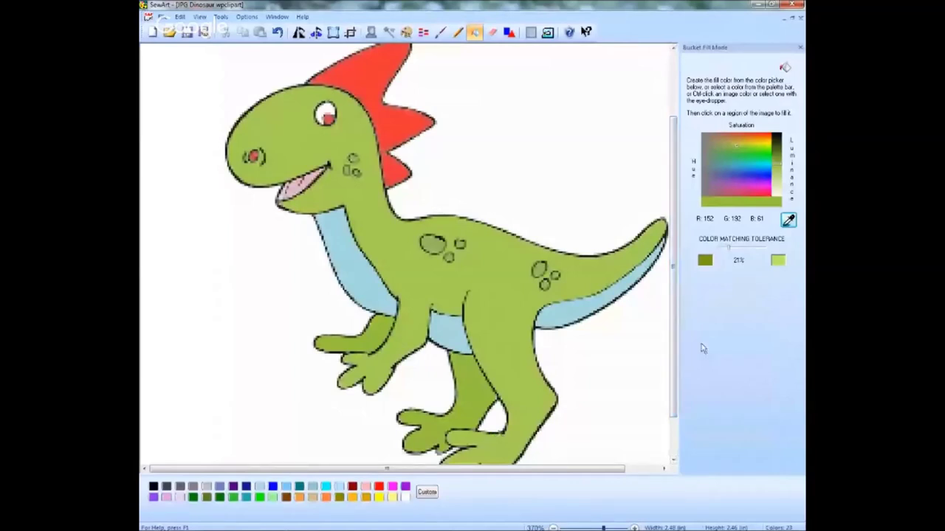
pyautogui.scroll(2, 703, 348)
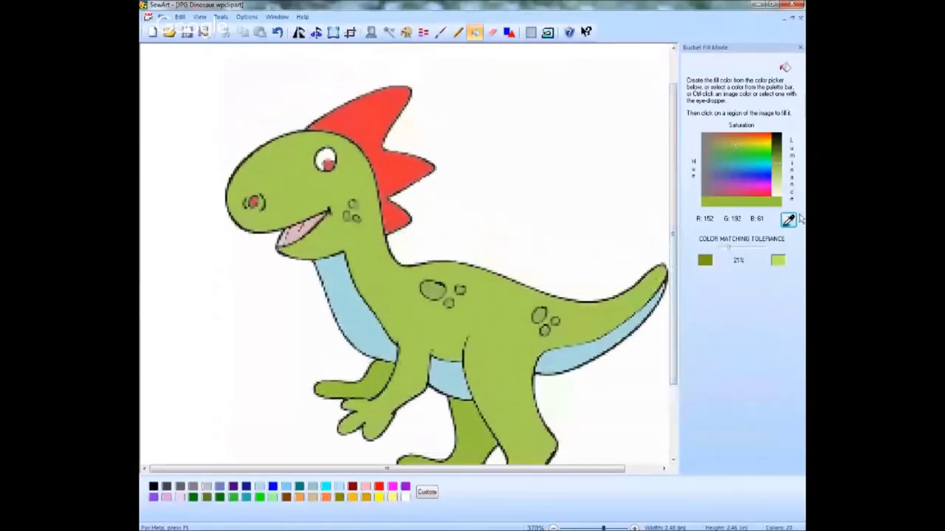
pyautogui.click(790, 219)
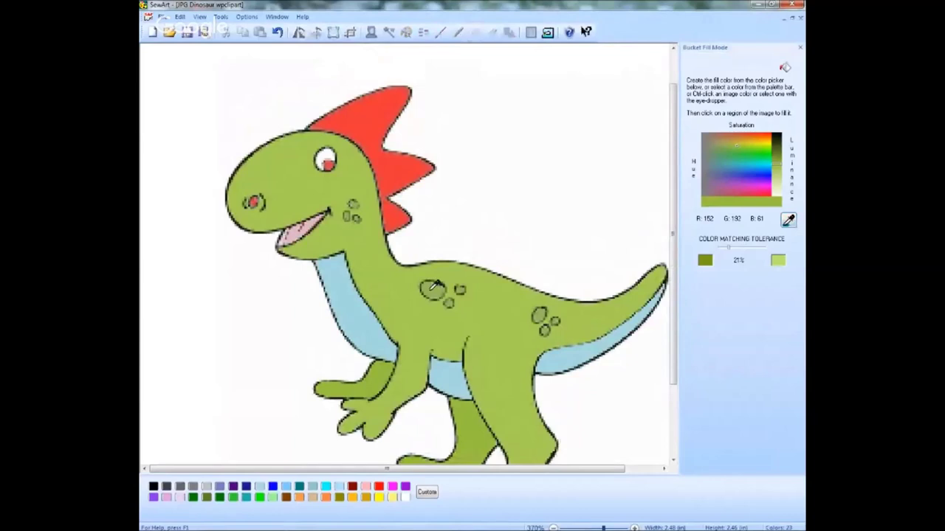
pyautogui.click(434, 288)
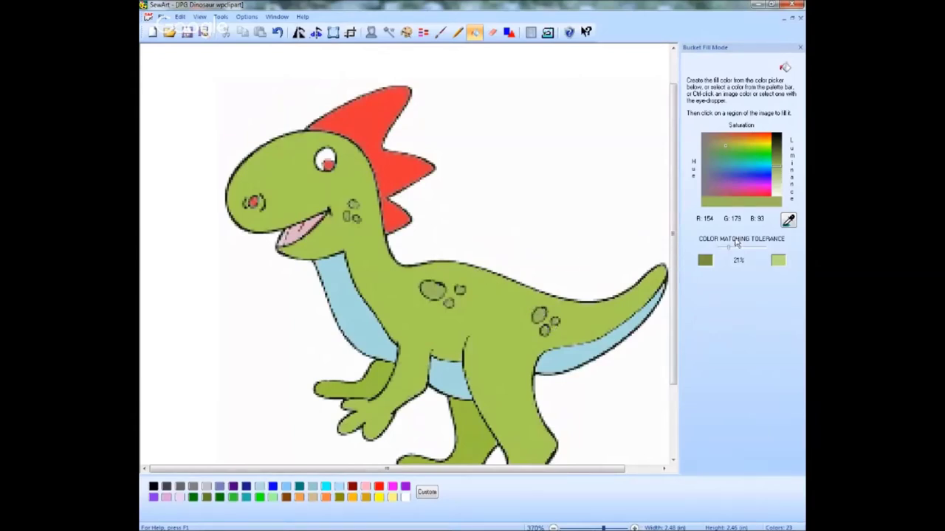
pyautogui.click(474, 31)
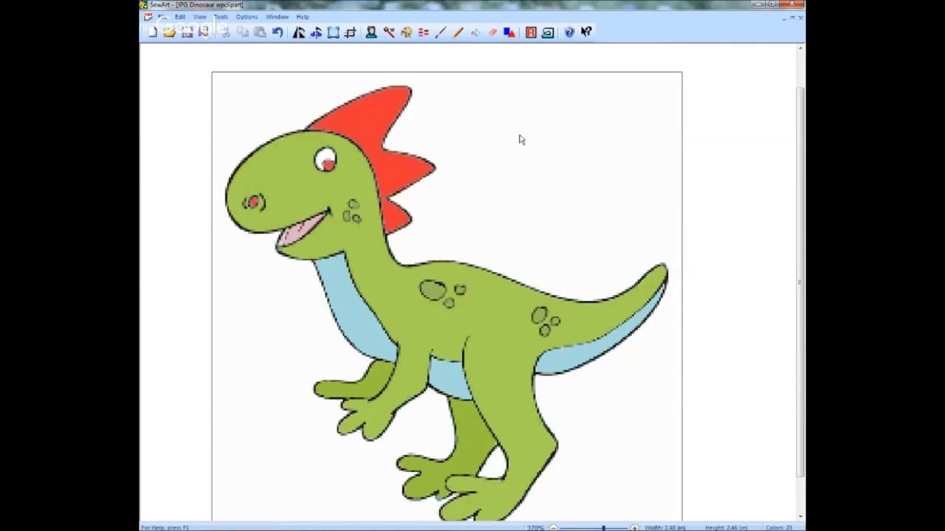
# Step: Reopen bucket fill mode, sample the body's light green as the fill color, and undo the trial fill at 0% tolerance
pyautogui.click(474, 34)
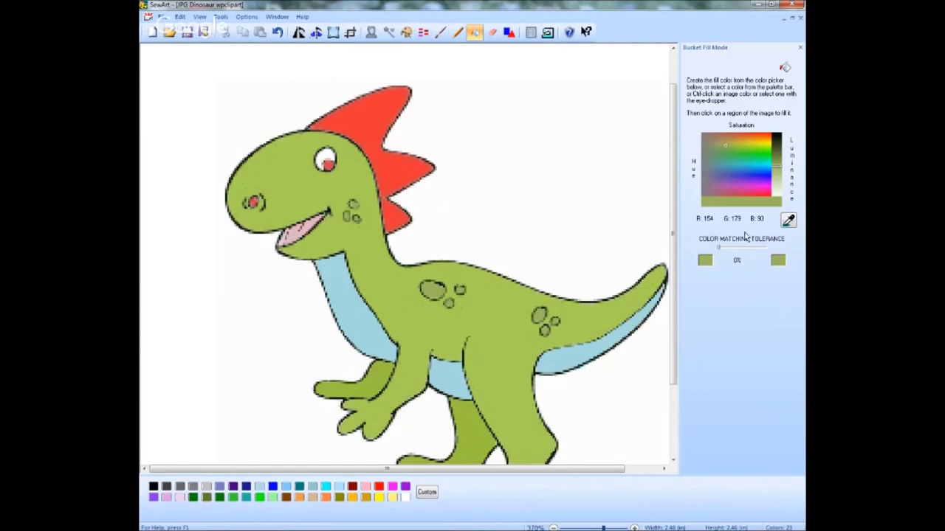
pyautogui.click(789, 222)
pyautogui.click(507, 308)
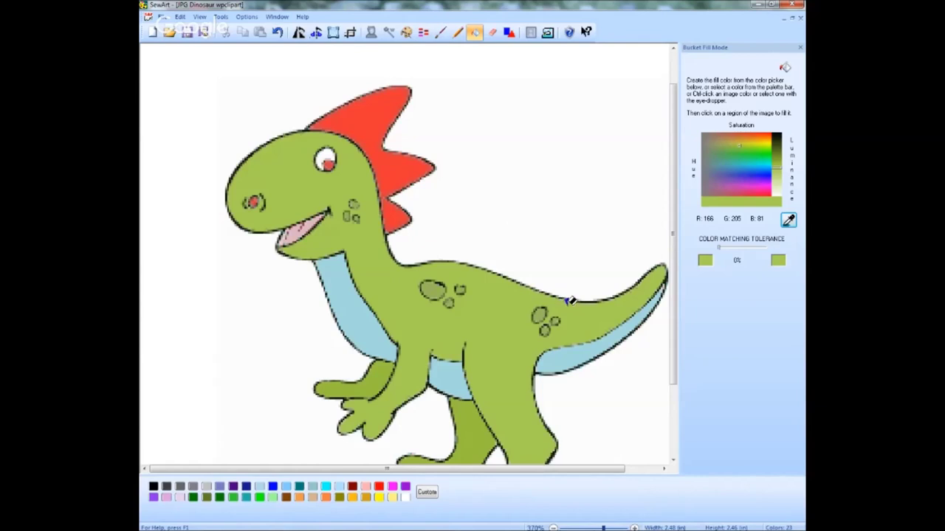
pyautogui.click(278, 33)
# Step: Try filling the body with the light green at tolerances up to 19%, undo the fills, and leave bucket fill mode
pyautogui.click(722, 251)
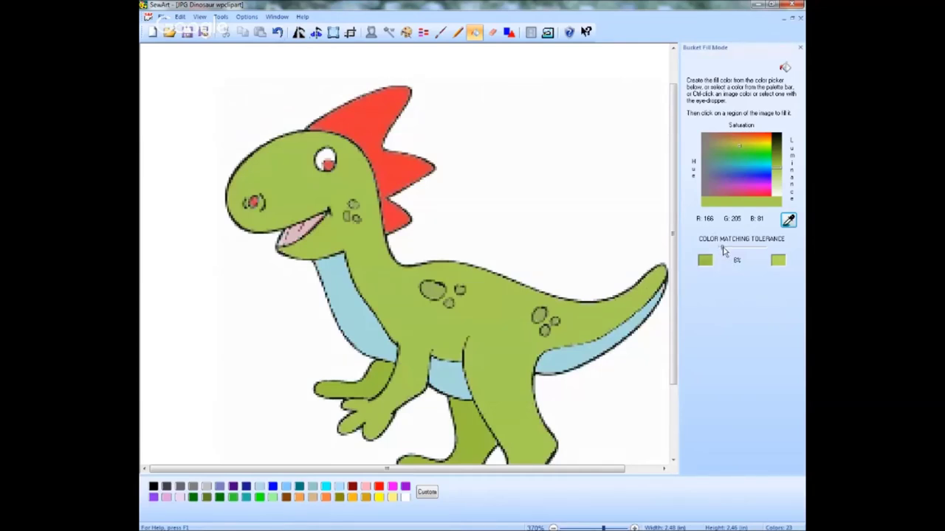
pyautogui.click(490, 297)
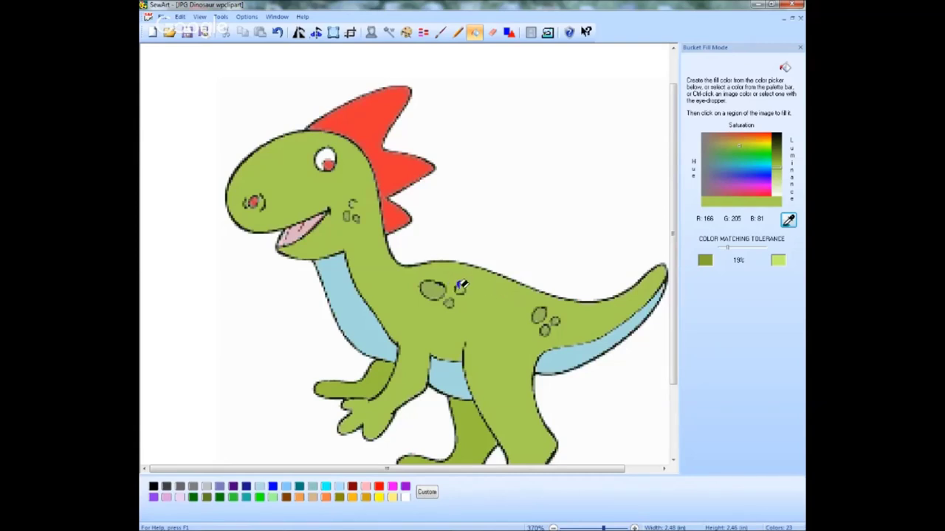
pyautogui.click(541, 310)
pyautogui.click(277, 33)
pyautogui.click(474, 33)
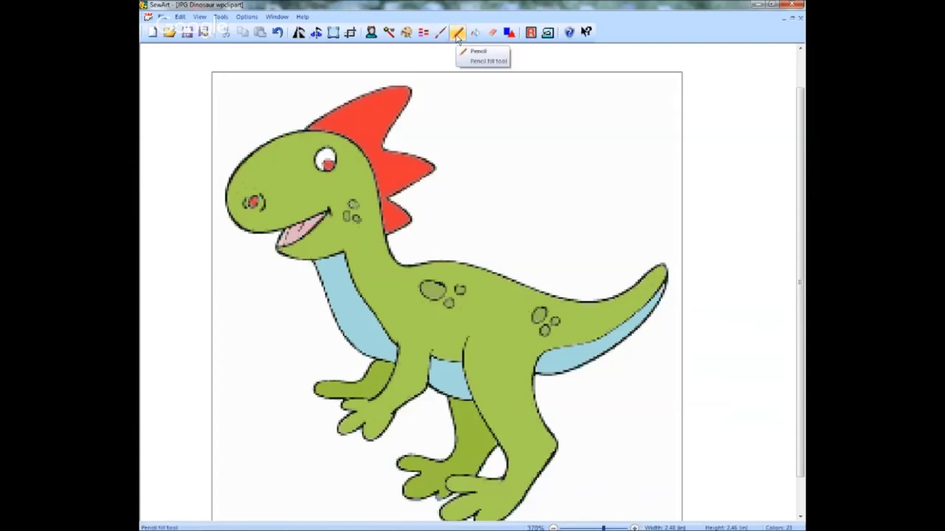
# Step: Redraw the outlines of the small cheek and back spots with the thinnest freehand pencil in the dark outline color sampled from the large spot
pyautogui.click(457, 34)
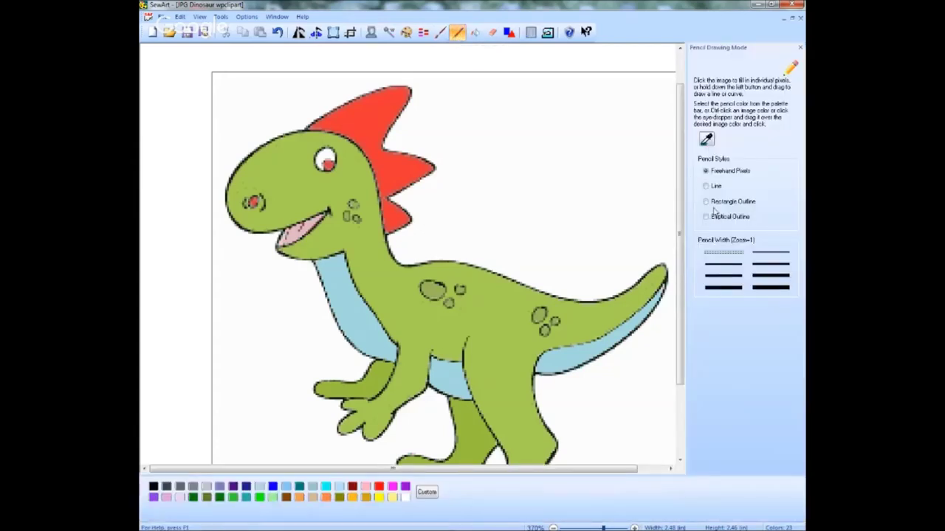
pyautogui.click(711, 256)
pyautogui.click(707, 138)
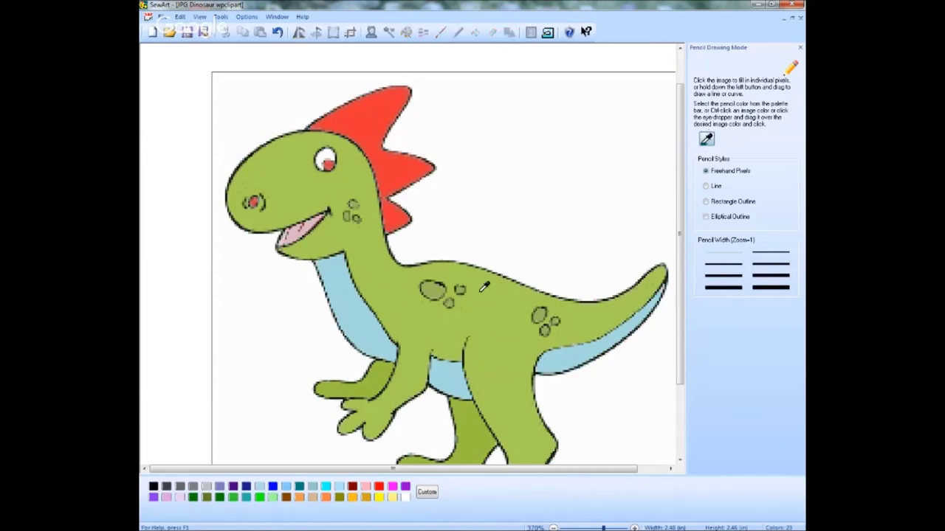
pyautogui.click(442, 283)
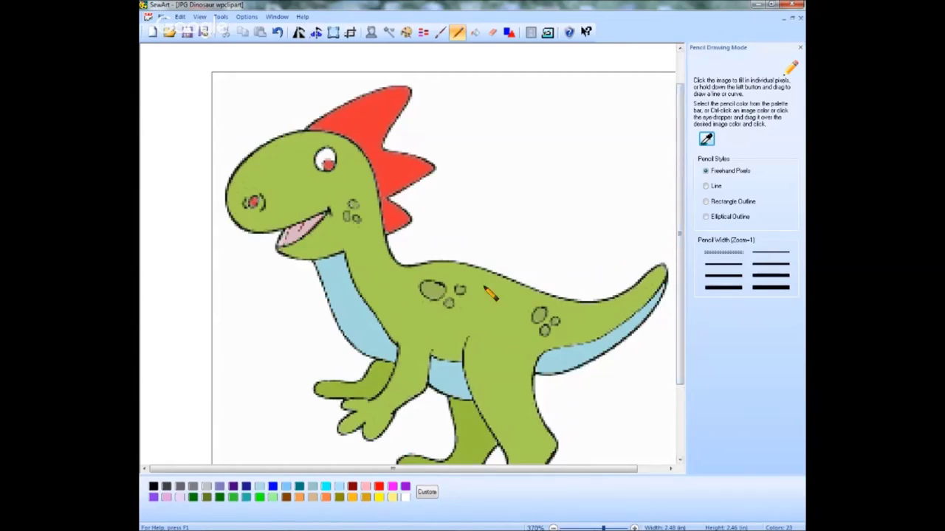
pyautogui.click(463, 293)
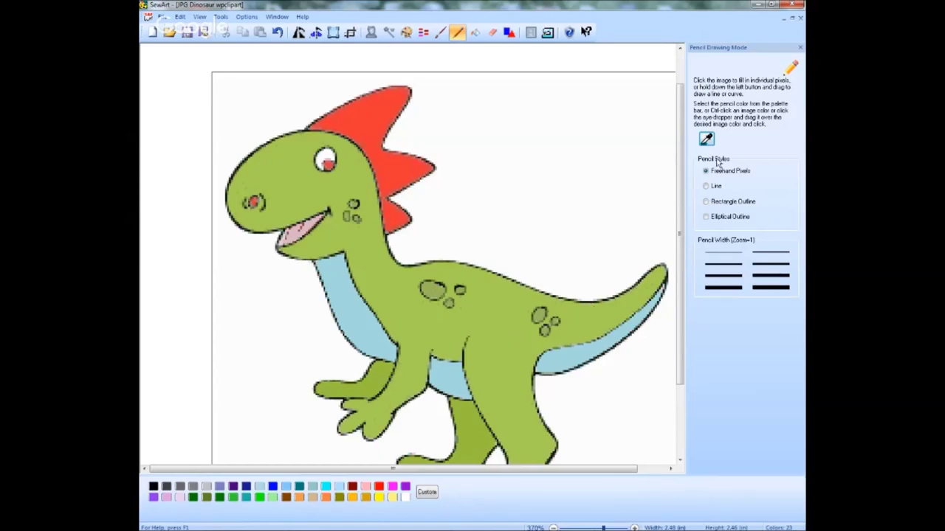
# Step: Reopen bucket fill mode and raise the color matching tolerance for the body's light green to 19%
pyautogui.click(474, 34)
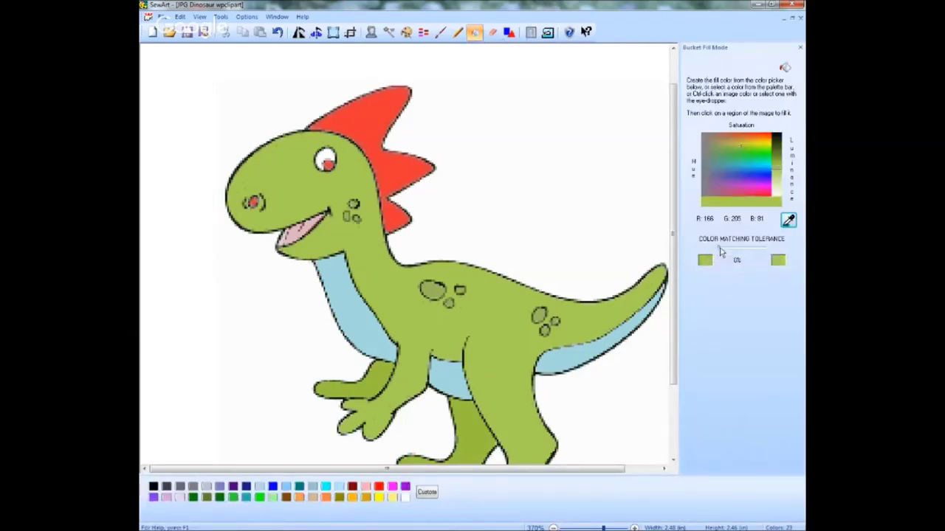
pyautogui.moveTo(724, 252); pyautogui.dragTo(727, 252)
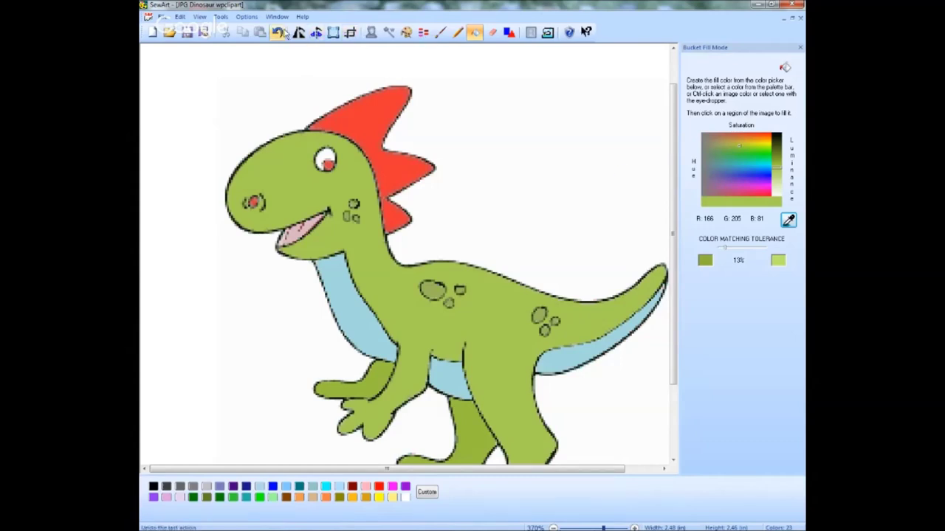
pyautogui.moveTo(725, 249); pyautogui.dragTo(731, 253)
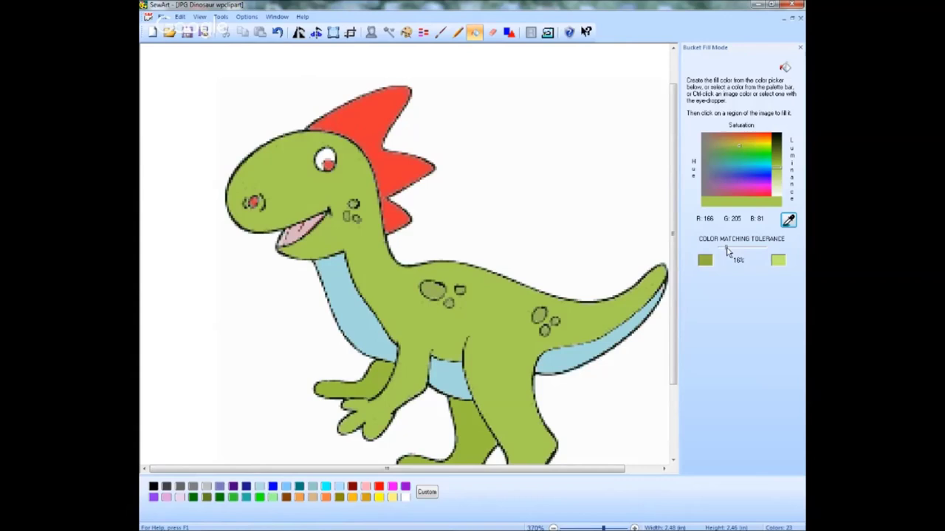
pyautogui.moveTo(728, 251)
pyautogui.mouseDown()
pyautogui.moveTo(756, 250)
pyautogui.moveTo(719, 251)
pyautogui.moveTo(728, 251)
pyautogui.mouseUp()
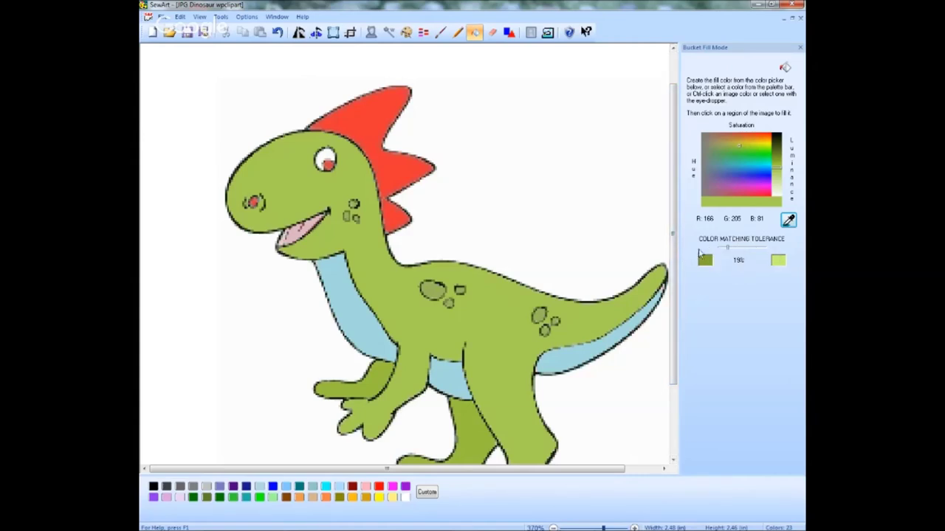
# Step: Sample the head crest's red as the fill color and lower the color matching tolerance to 8%
pyautogui.moveTo(674, 263)
pyautogui.mouseDown()
pyautogui.moveTo(673, 288)
pyautogui.moveTo(789, 222)
pyautogui.mouseUp()
pyautogui.click(788, 221)
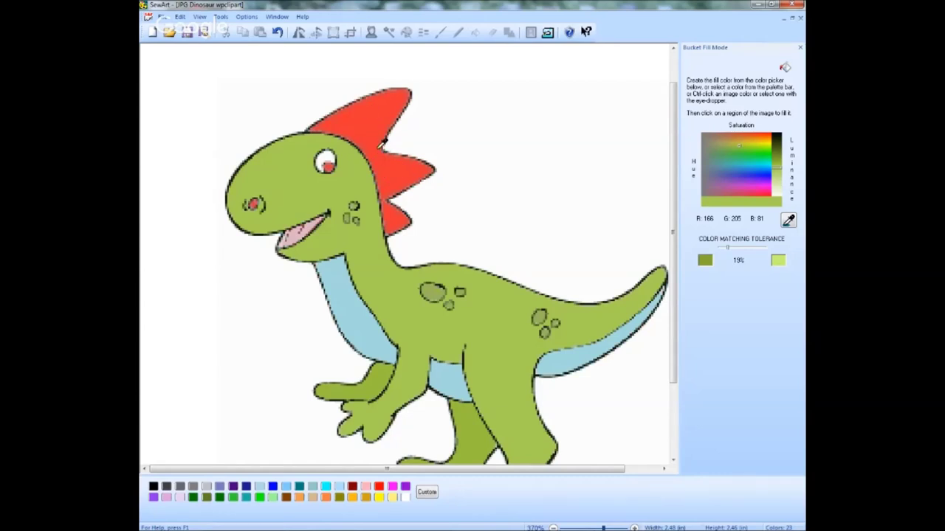
pyautogui.click(788, 220)
pyautogui.click(374, 115)
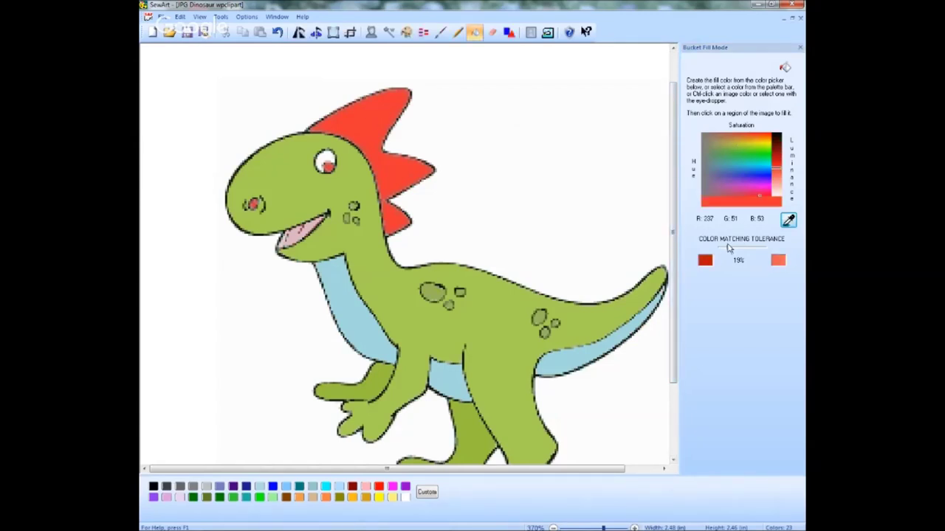
pyautogui.moveTo(728, 253); pyautogui.dragTo(724, 253)
# Step: Sample the white of the dinosaur's eye as the fill color and set the color matching tolerance to 13%
pyautogui.click(788, 220)
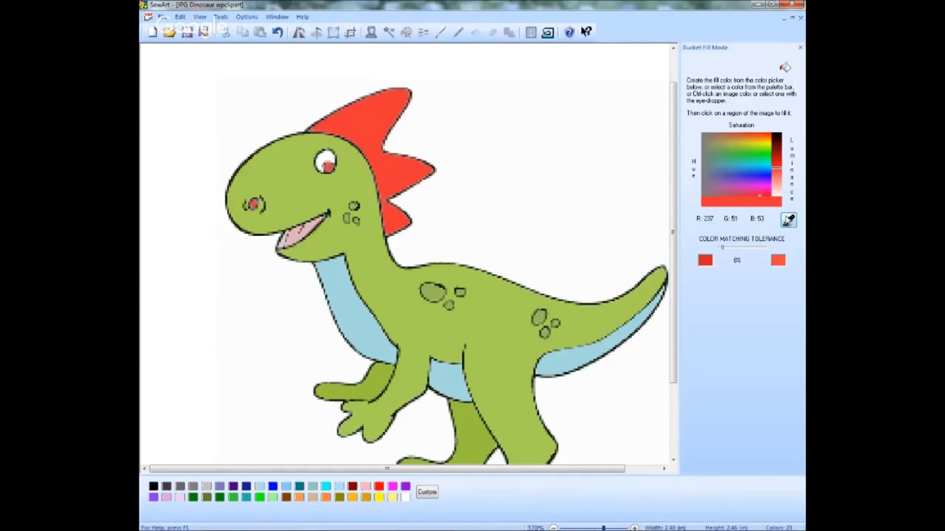
pyautogui.click(325, 156)
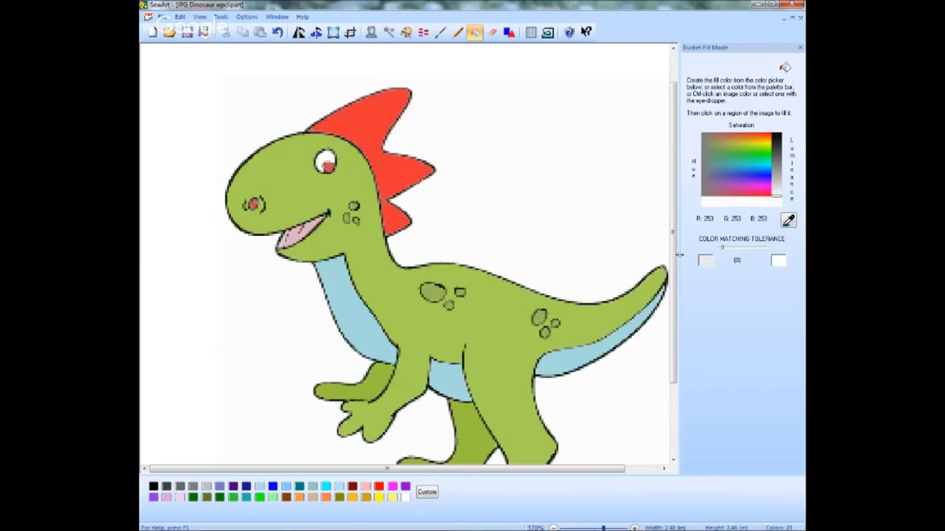
pyautogui.click(724, 251)
# Step: Resample the crest's red and fill the red pupil with it at 20% color matching tolerance
pyautogui.click(788, 222)
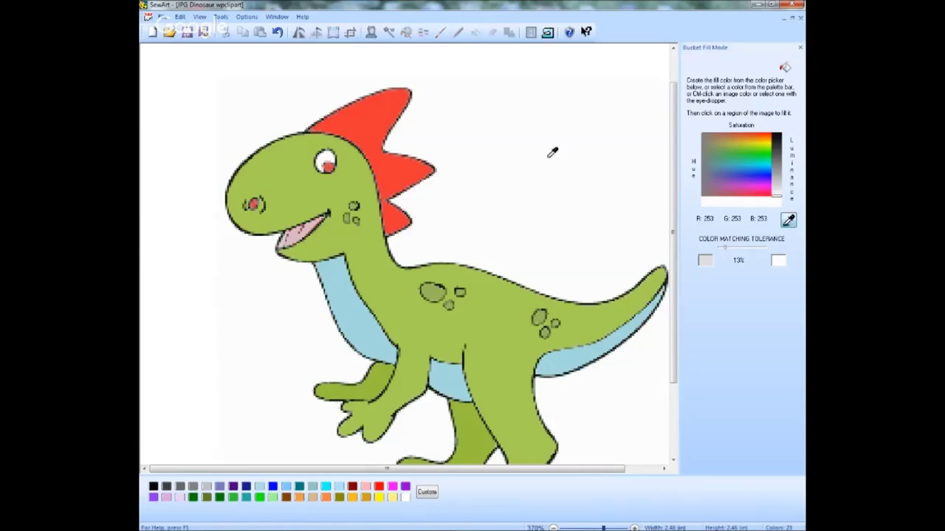
pyautogui.click(365, 117)
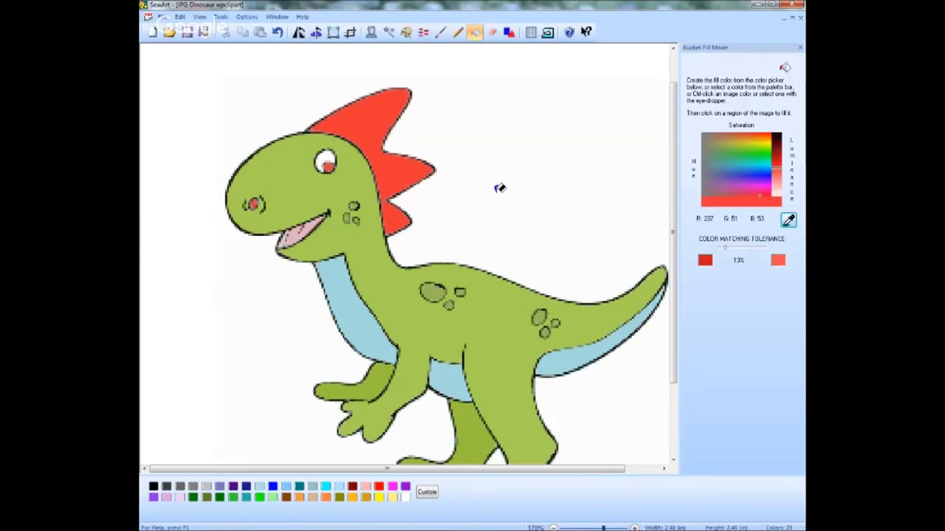
pyautogui.click(727, 253)
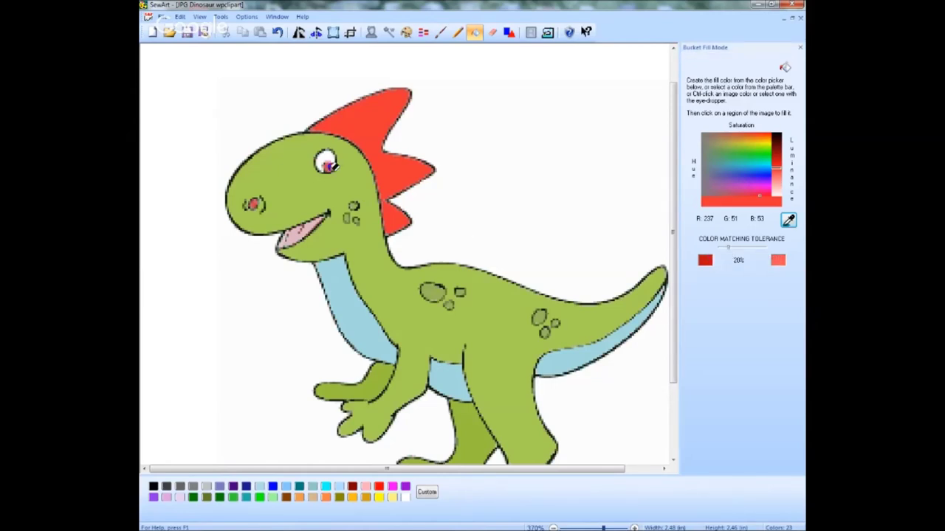
pyautogui.click(329, 162)
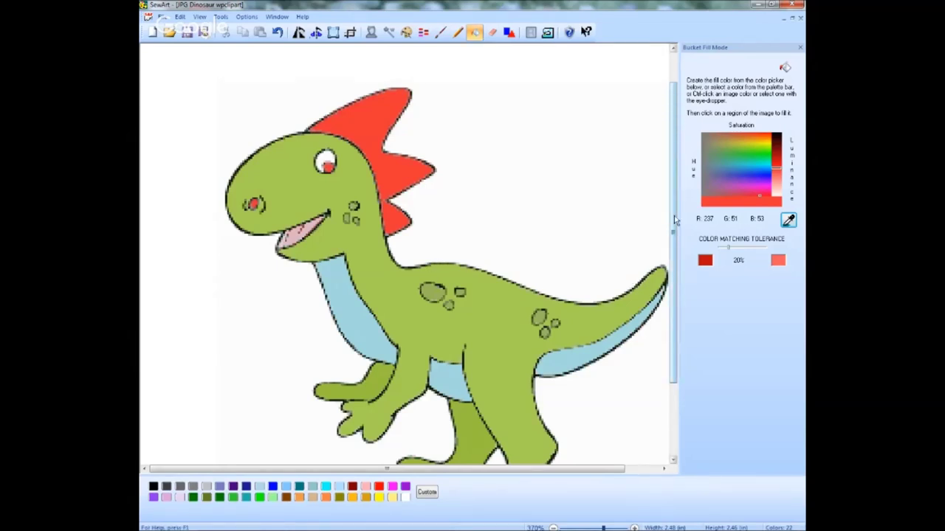
# Step: Sample the gray-green of the large spot near the tail, set the tolerance to 24%, and leave bucket fill mode
pyautogui.scroll(-3, 674, 219)
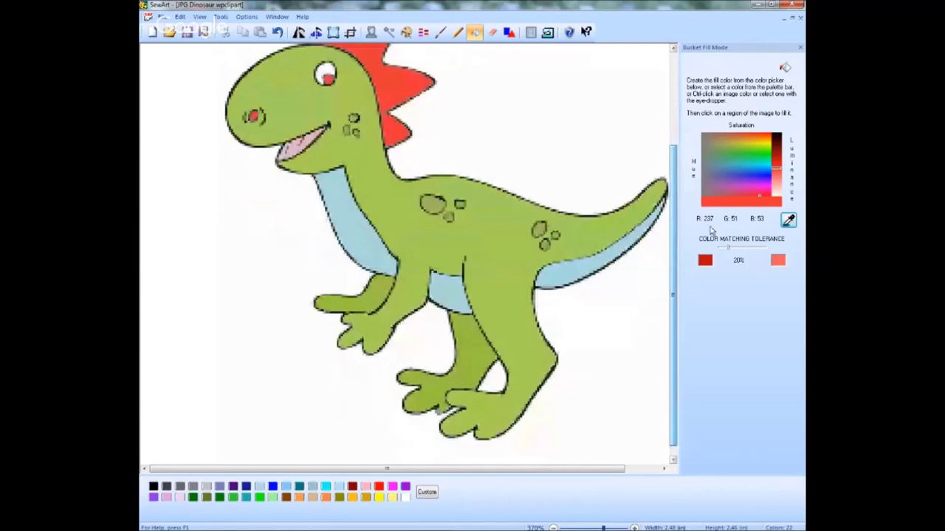
pyautogui.click(540, 231)
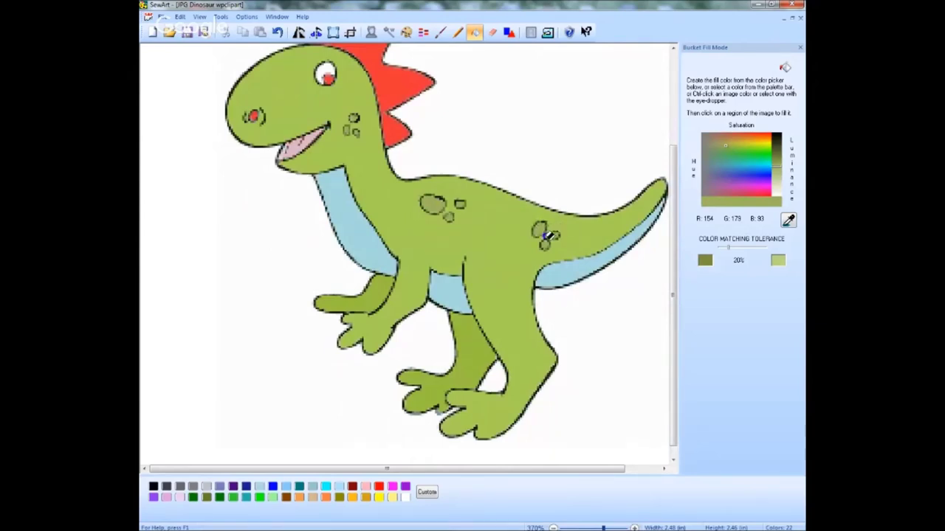
pyautogui.moveTo(728, 254); pyautogui.dragTo(731, 254)
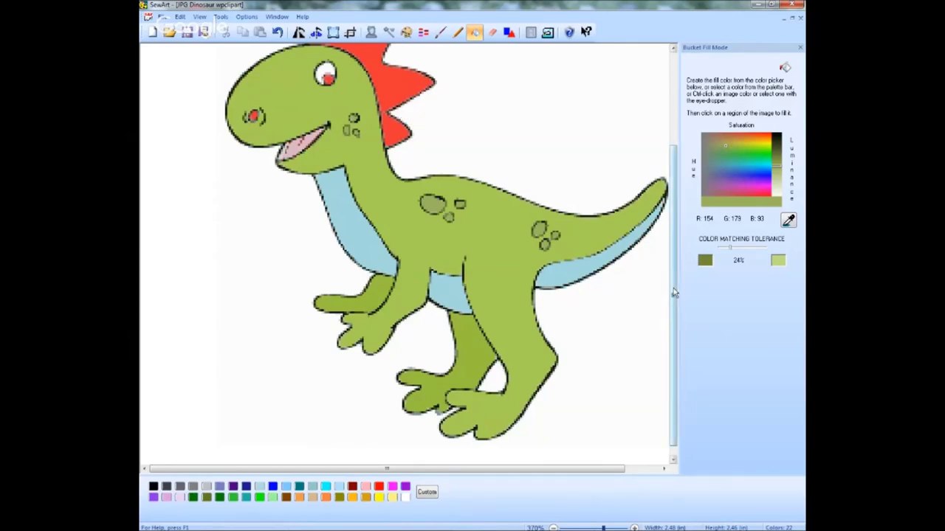
pyautogui.moveTo(673, 288); pyautogui.dragTo(676, 206)
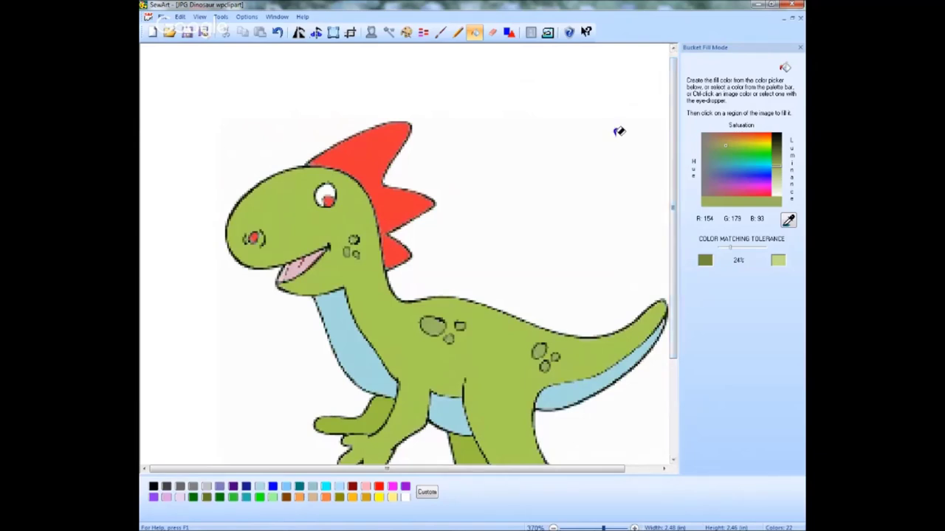
pyautogui.click(476, 33)
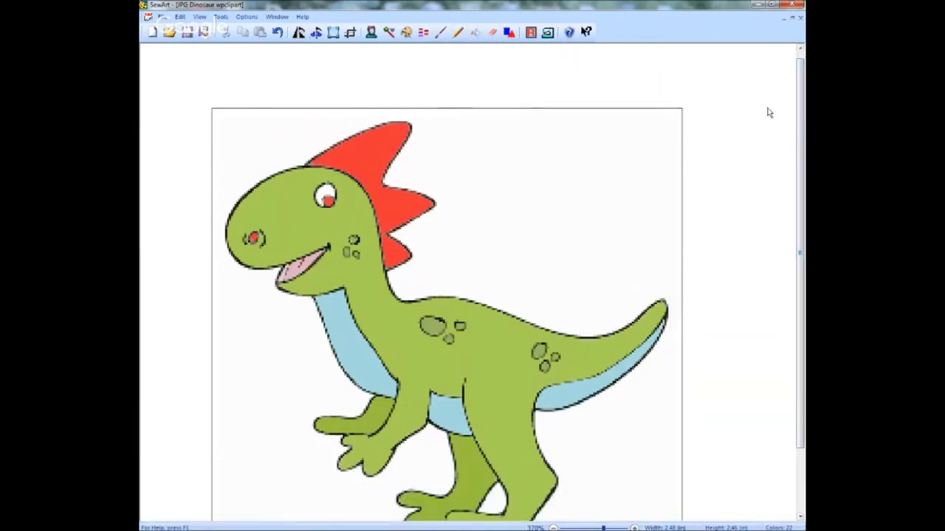
# Step: Check the image's number of colors in the color reduction settings without applying a reduction
pyautogui.moveTo(801, 138); pyautogui.dragTo(758, 210)
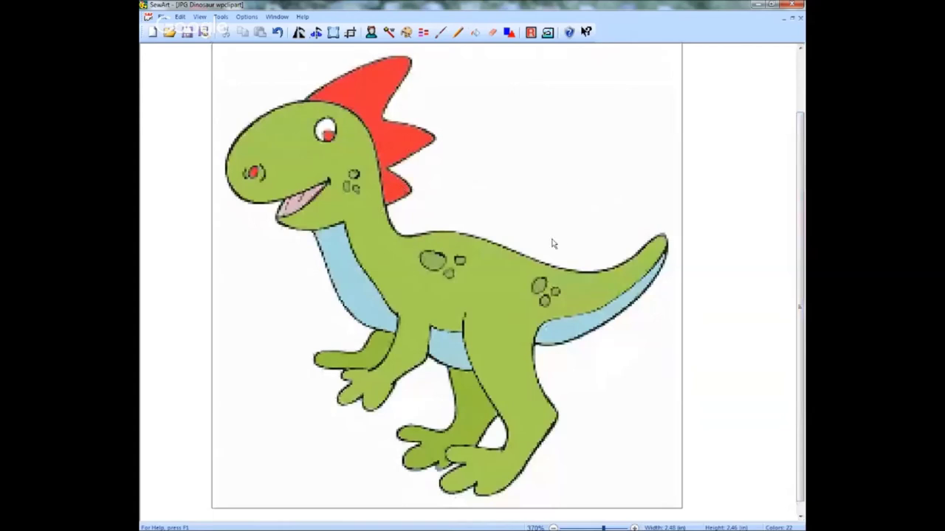
pyautogui.click(407, 33)
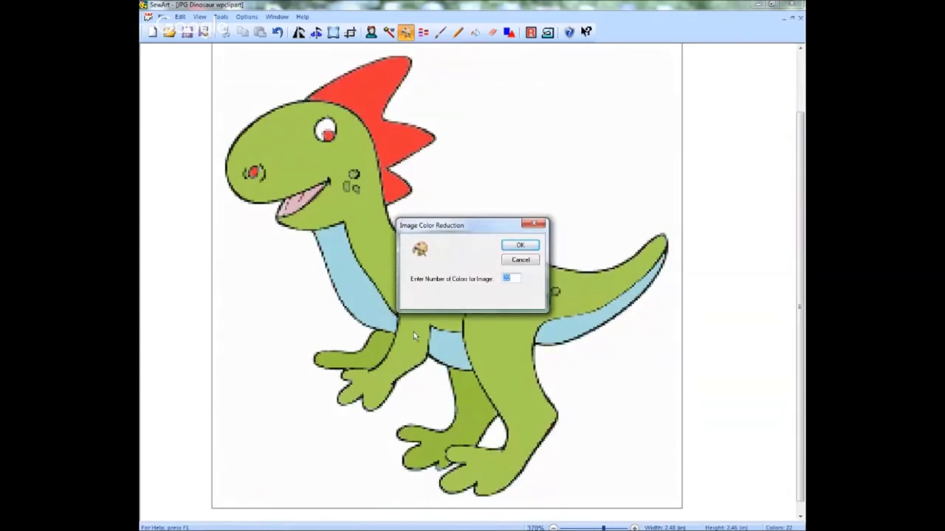
pyautogui.click(517, 262)
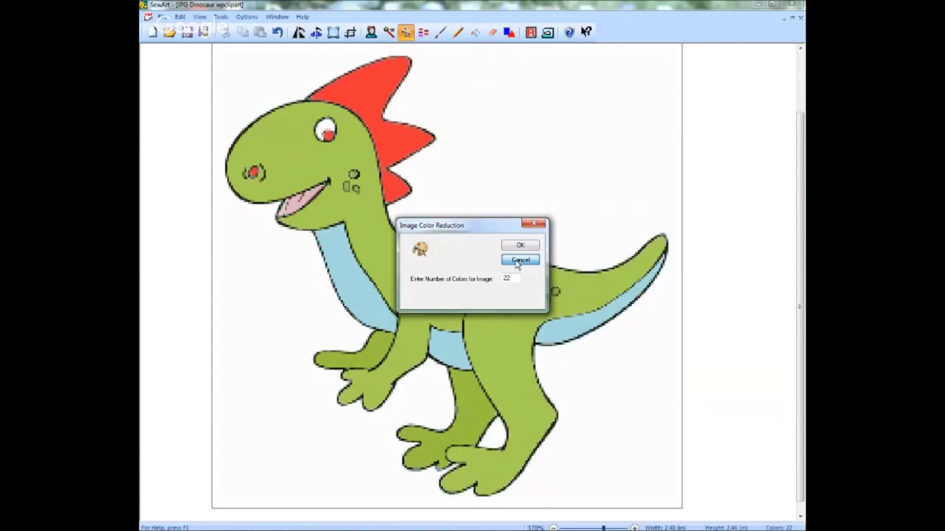
pyautogui.click(519, 261)
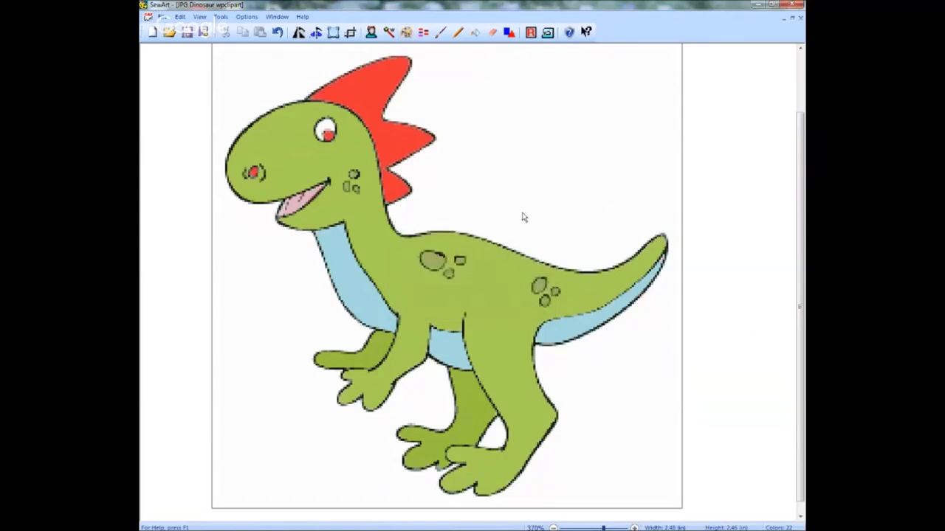
# Step: Set up the freehand pencil with the thinnest width and the dark outline color sampled from the corner of the mouth
pyautogui.click(458, 34)
pyautogui.click(458, 34)
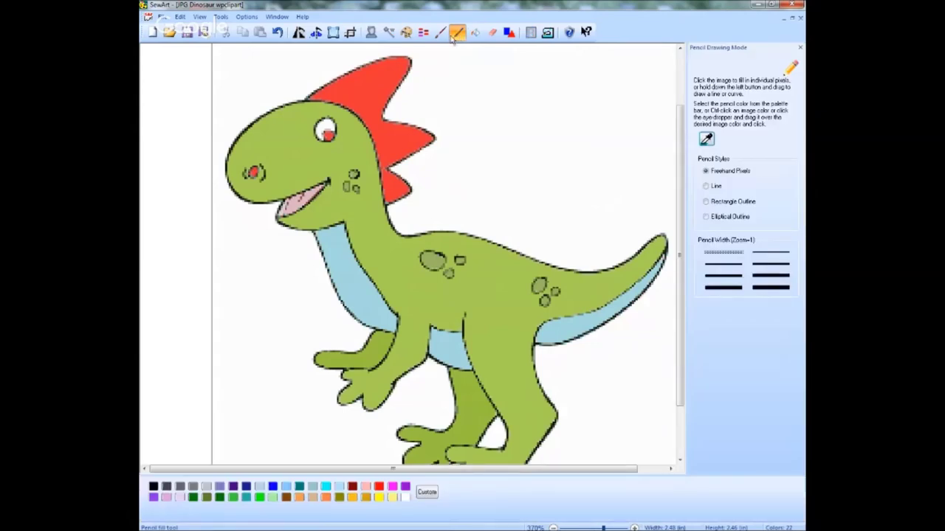
pyautogui.click(462, 37)
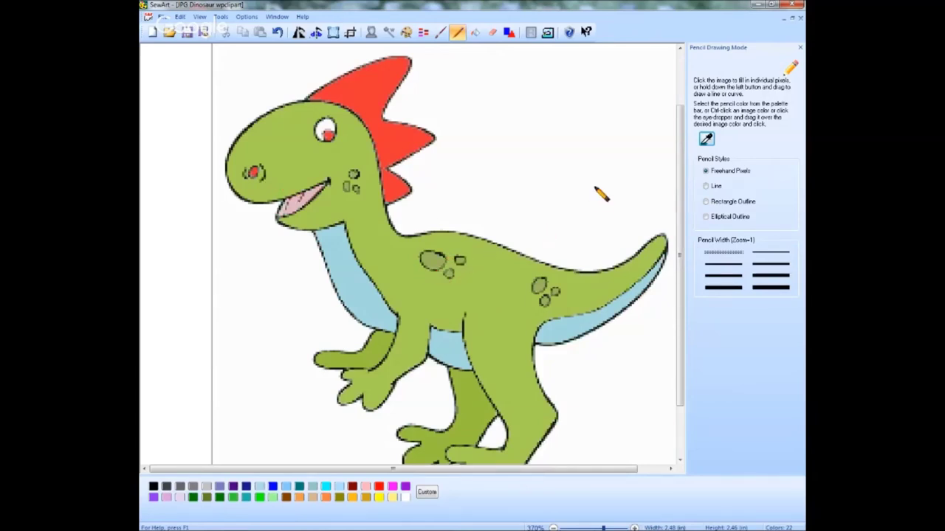
pyautogui.click(706, 138)
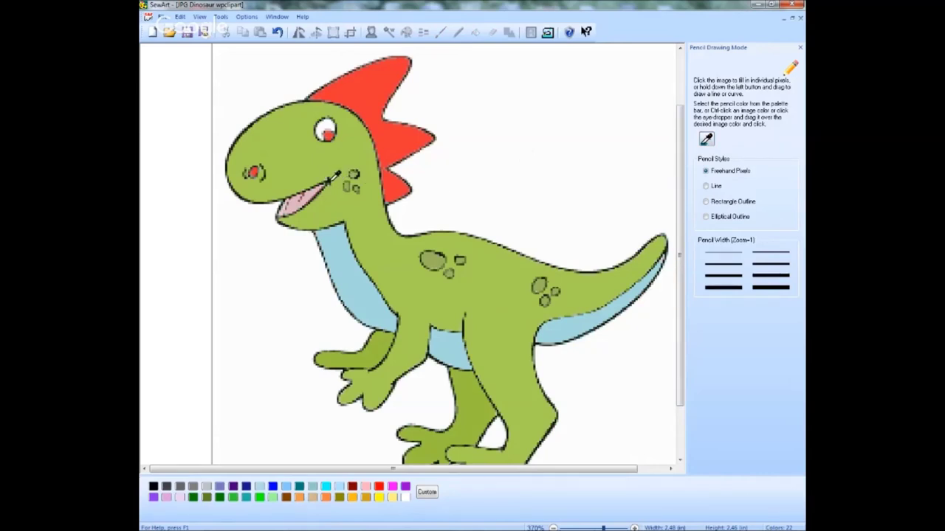
pyautogui.click(330, 179)
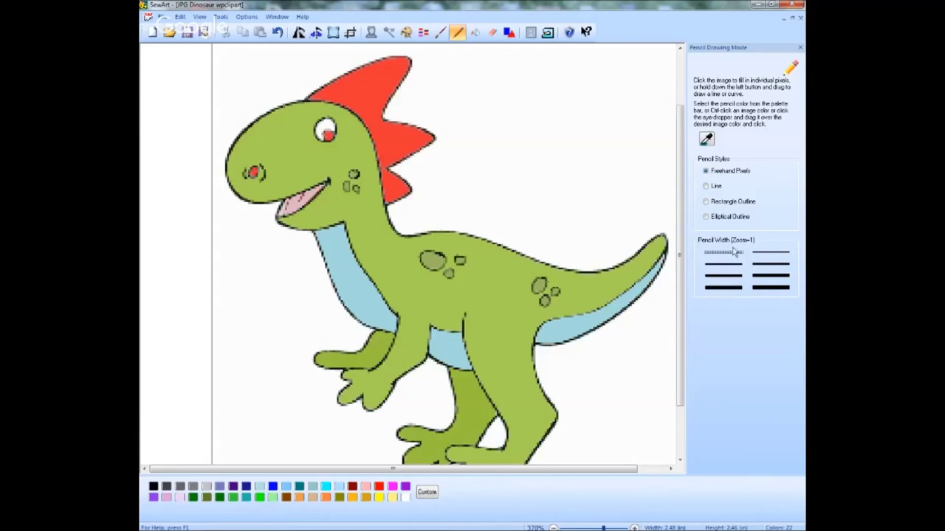
pyautogui.click(764, 254)
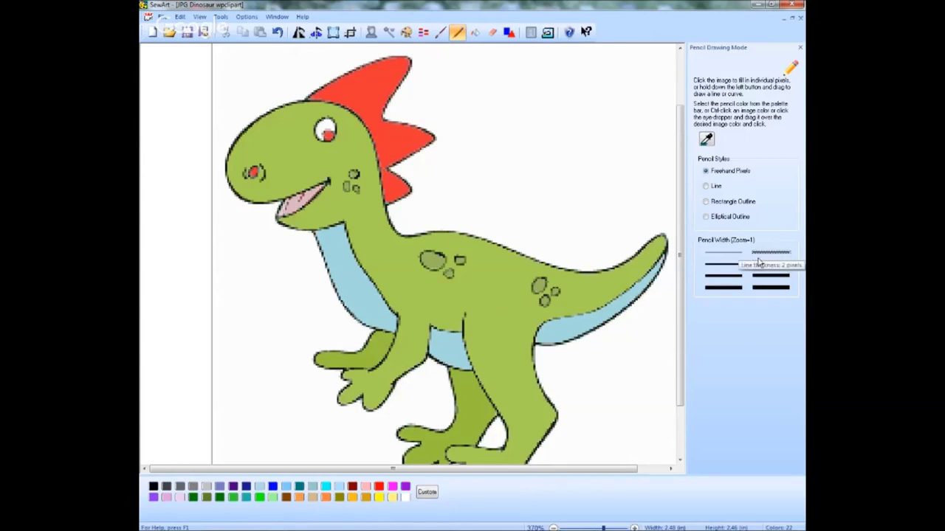
pyautogui.click(770, 288)
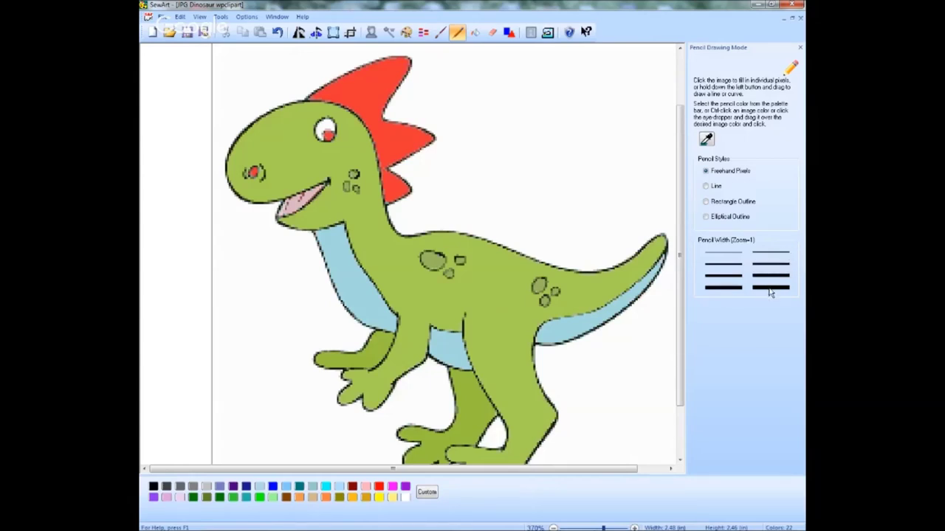
pyautogui.click(716, 254)
# Step: Try darkening the outline beside the nostril with the pencil, undo the stroke, and leave pencil mode
pyautogui.click(634, 528)
pyautogui.click(634, 528)
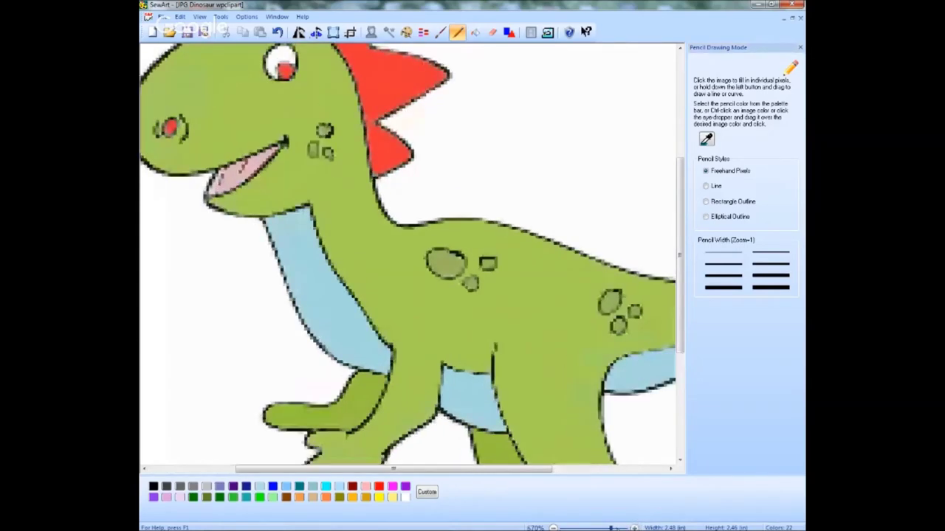
pyautogui.click(634, 529)
pyautogui.scroll(3, 533, 471)
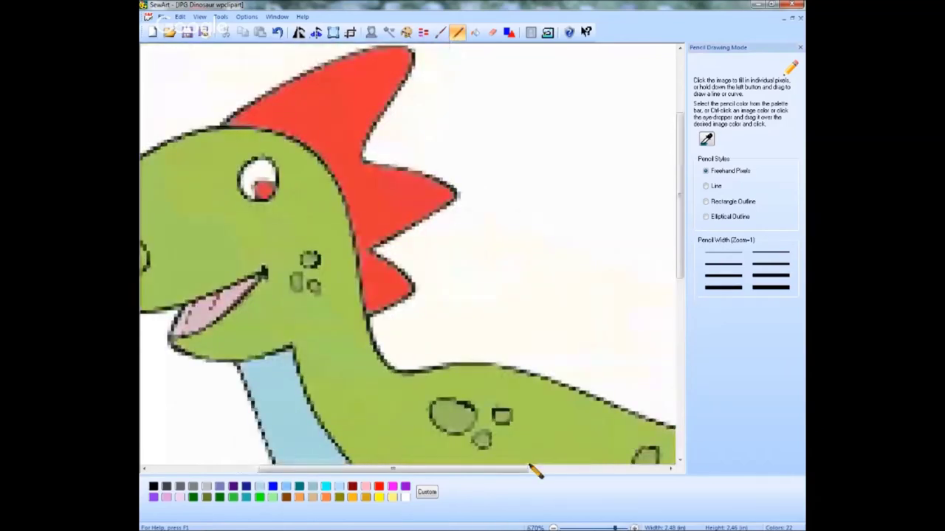
pyautogui.moveTo(533, 471); pyautogui.dragTo(389, 467)
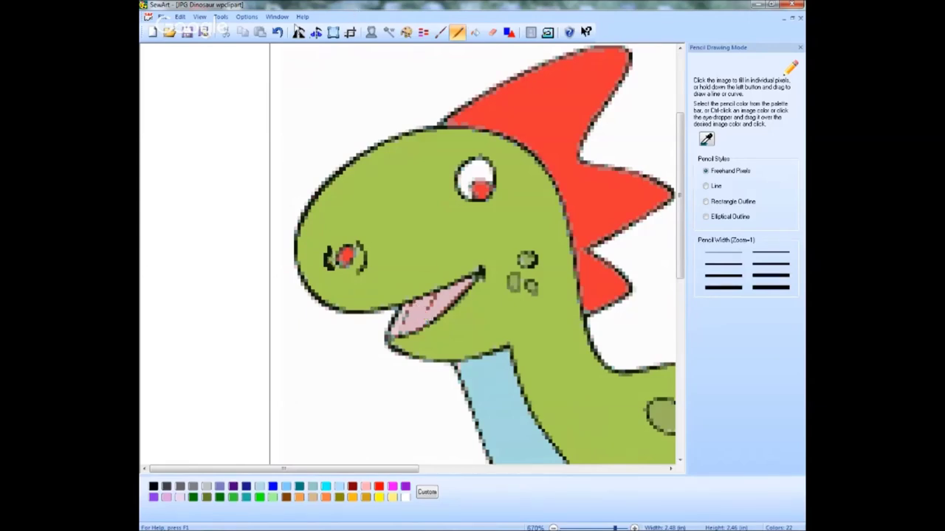
pyautogui.click(278, 32)
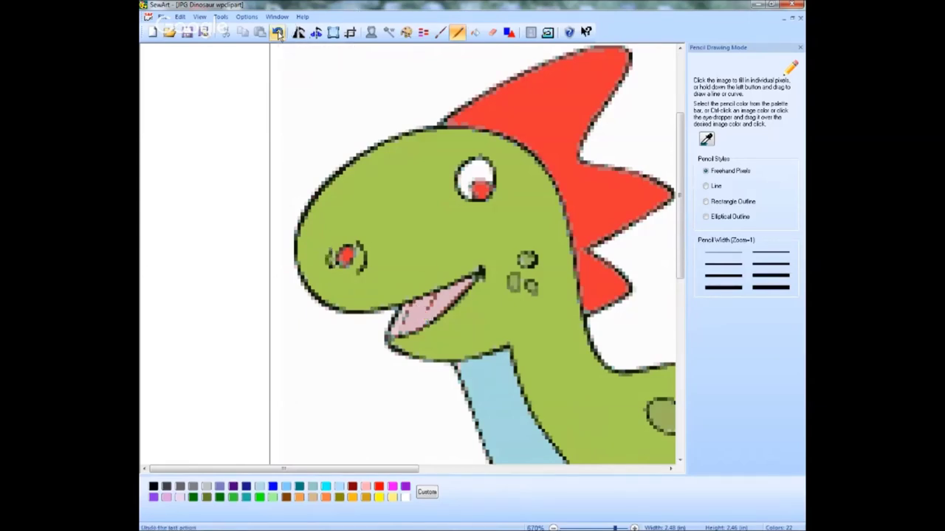
pyautogui.click(457, 32)
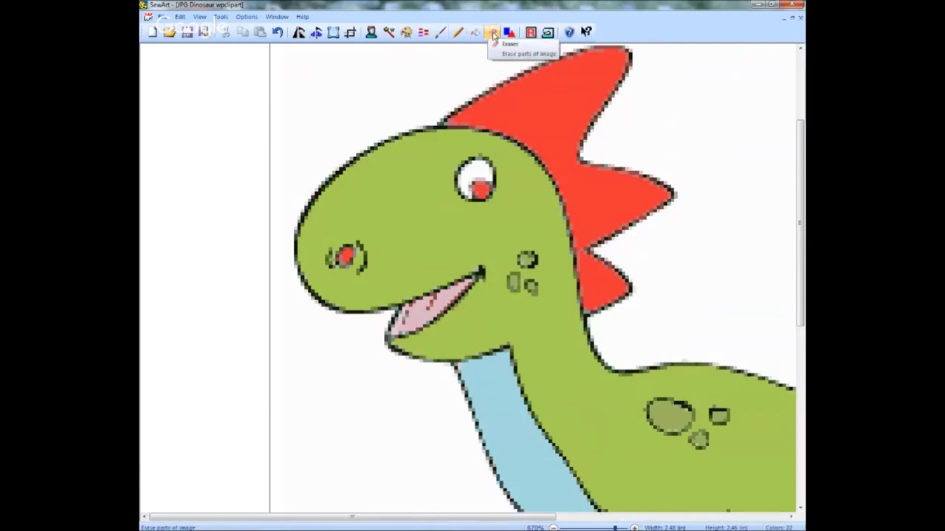
# Step: Set up the eraser with the smallest size and the dark color sampled from the lower edge of the eye
pyautogui.click(493, 34)
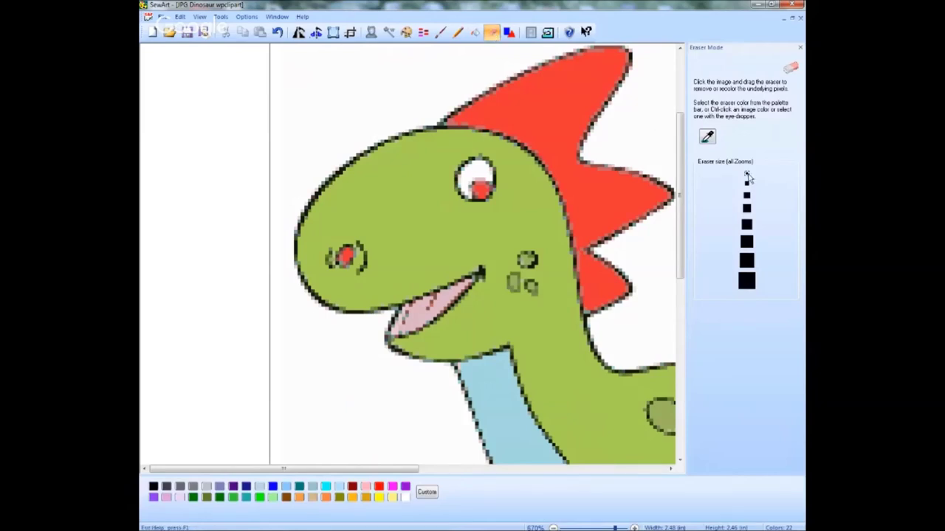
pyautogui.click(746, 175)
pyautogui.click(707, 136)
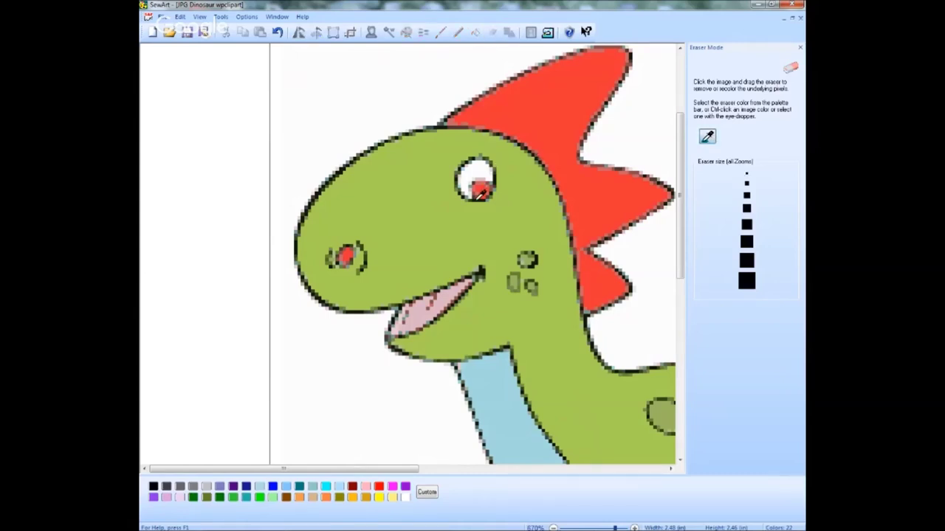
pyautogui.click(478, 195)
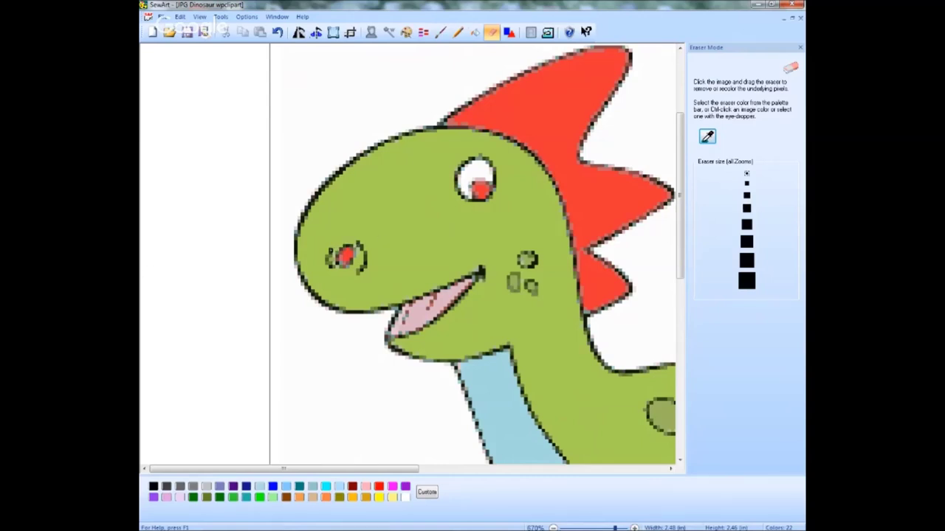
# Step: Darken the curved marks on both sides of the nostril with the eraser and undo the last stroke
pyautogui.moveTo(332, 250); pyautogui.dragTo(330, 271)
pyautogui.click(365, 252)
pyautogui.moveTo(355, 246); pyautogui.dragTo(358, 252)
pyautogui.click(278, 32)
# Step: Sample the head's green and erase stray pixels from the curved mark on the snout side of the nostril
pyautogui.click(707, 137)
pyautogui.click(390, 196)
pyautogui.moveTo(330, 254); pyautogui.dragTo(330, 261)
pyautogui.click(330, 253)
# Step: Fill in the nostril's snout-side mark with dark sampled from the opposite mark, and switch the eraser back to the head's green
pyautogui.click(709, 139)
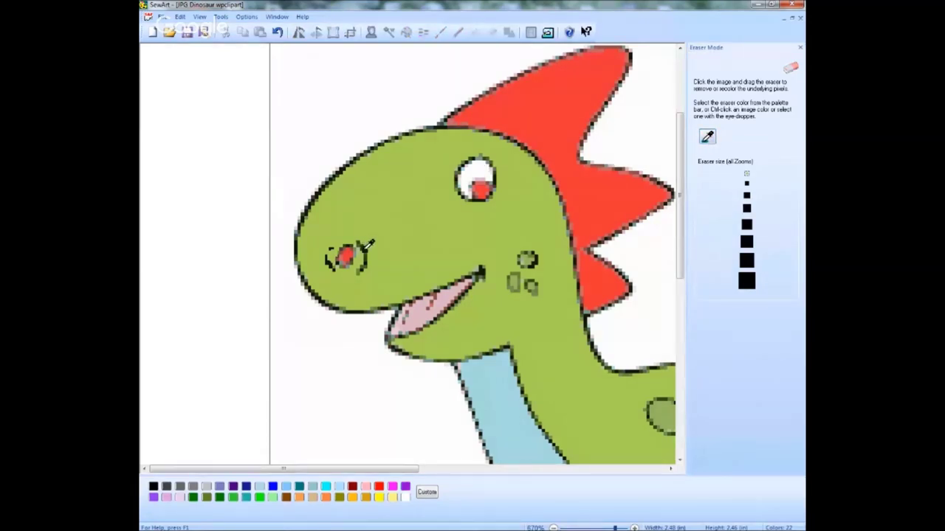
pyautogui.click(363, 251)
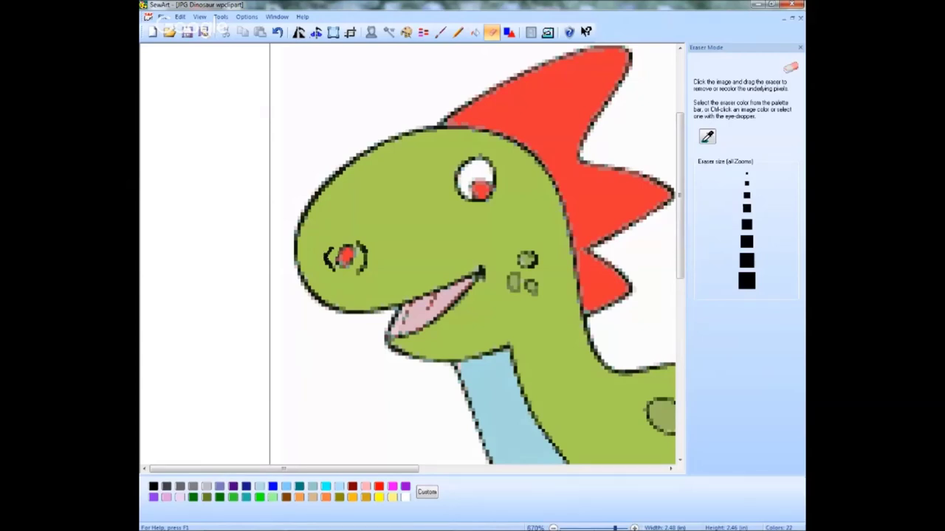
pyautogui.click(329, 268)
pyautogui.click(707, 136)
pyautogui.click(359, 208)
# Step: Redraw the two short lines inside the mouth with the dark color sampled from the mouth's upper outline
pyautogui.click(707, 137)
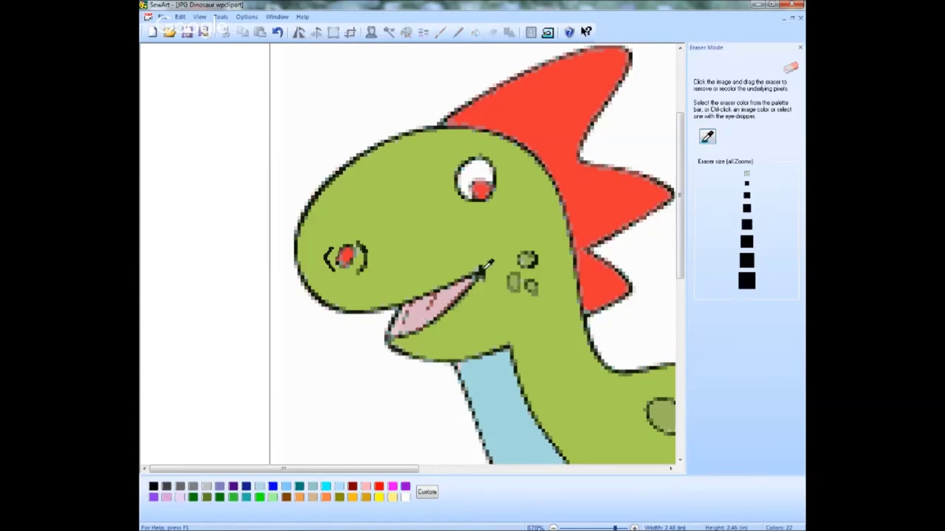
pyautogui.click(433, 298)
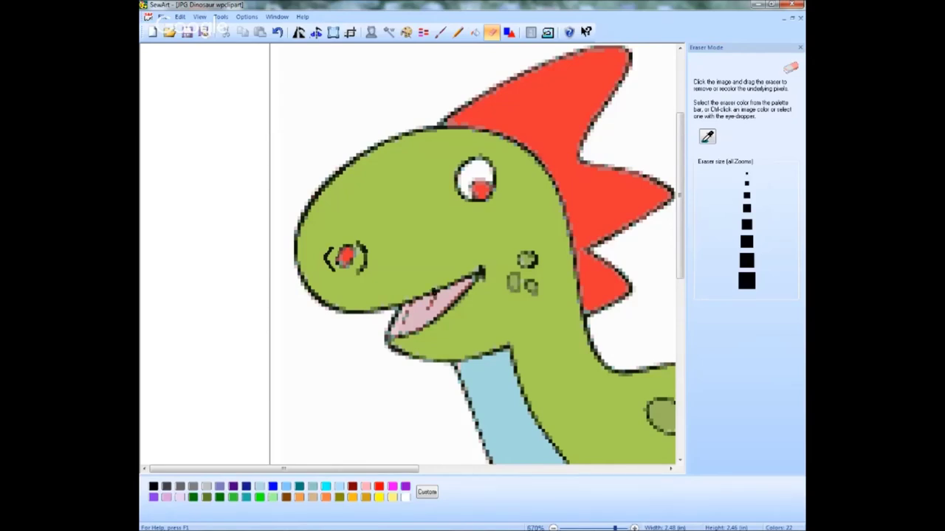
pyautogui.moveTo(434, 295); pyautogui.dragTo(428, 311)
pyautogui.moveTo(411, 301); pyautogui.dragTo(406, 324)
# Step: Refine the two lines inside the mouth by alternating the eraser between the sampled mouth pink and the dark outline color
pyautogui.click(707, 136)
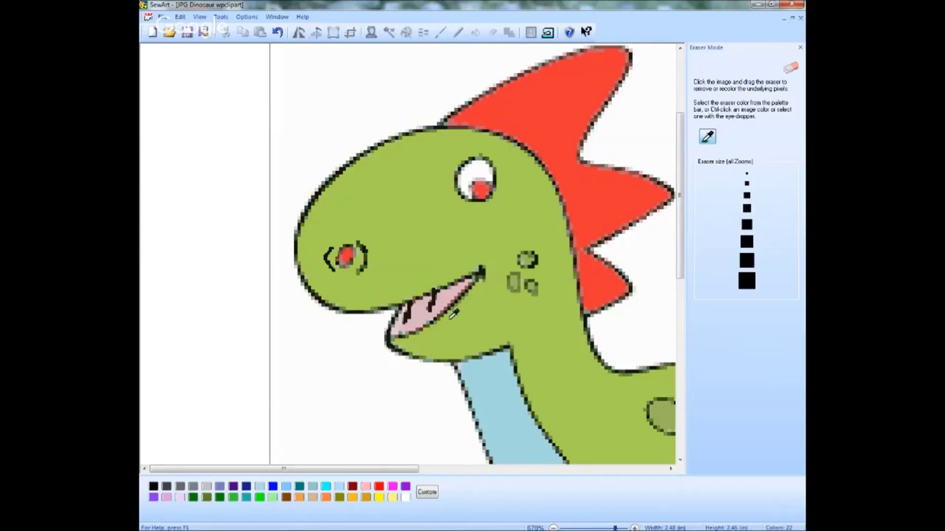
pyautogui.click(420, 310)
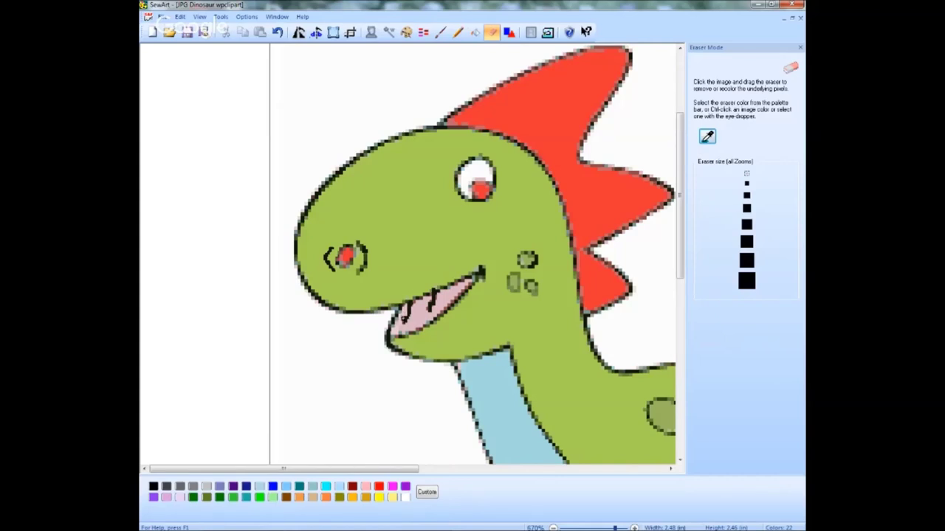
pyautogui.click(708, 137)
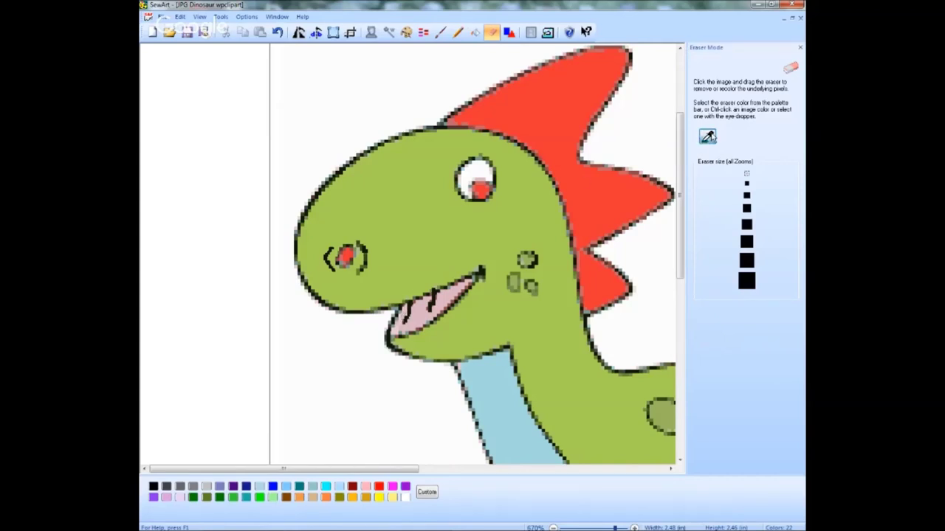
pyautogui.click(487, 266)
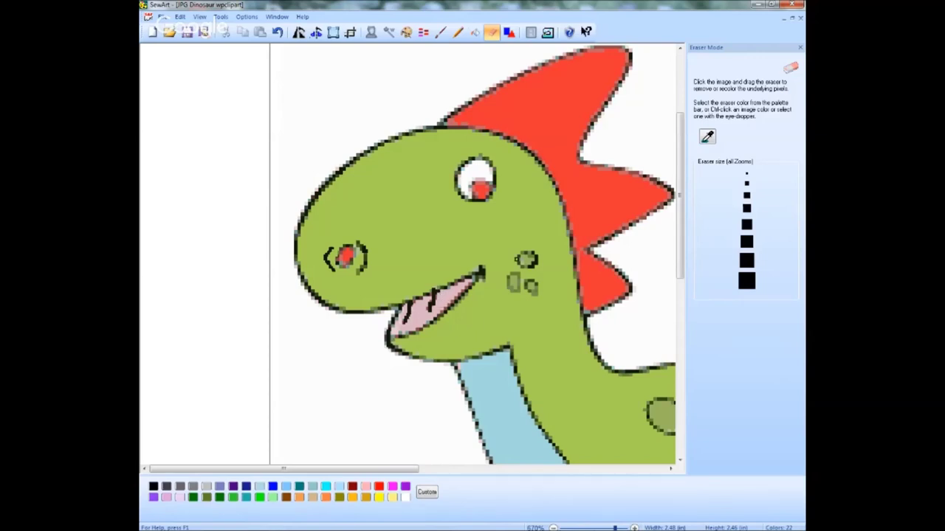
pyautogui.click(708, 137)
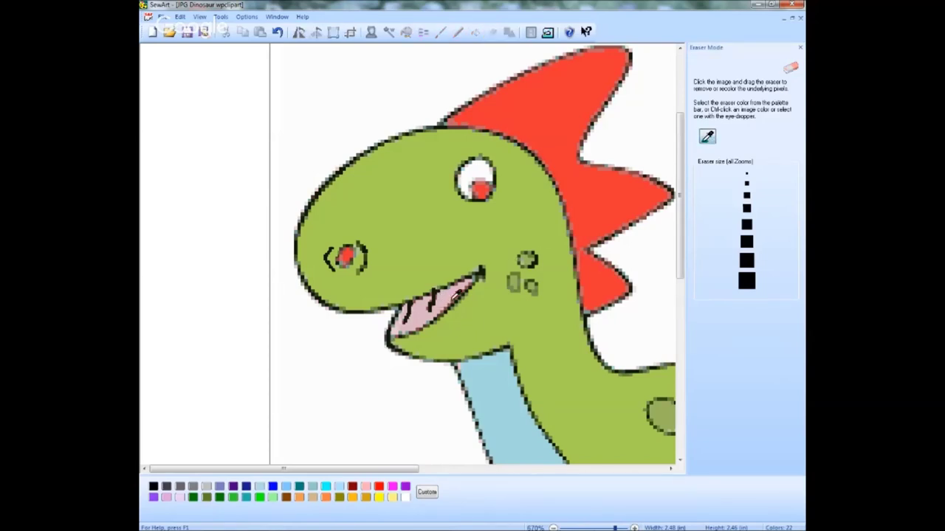
pyautogui.click(446, 294)
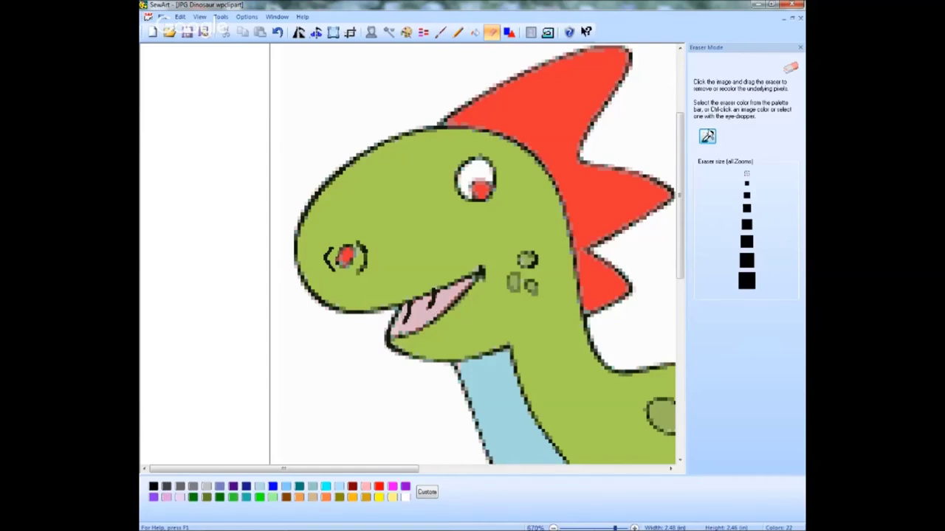
pyautogui.click(707, 137)
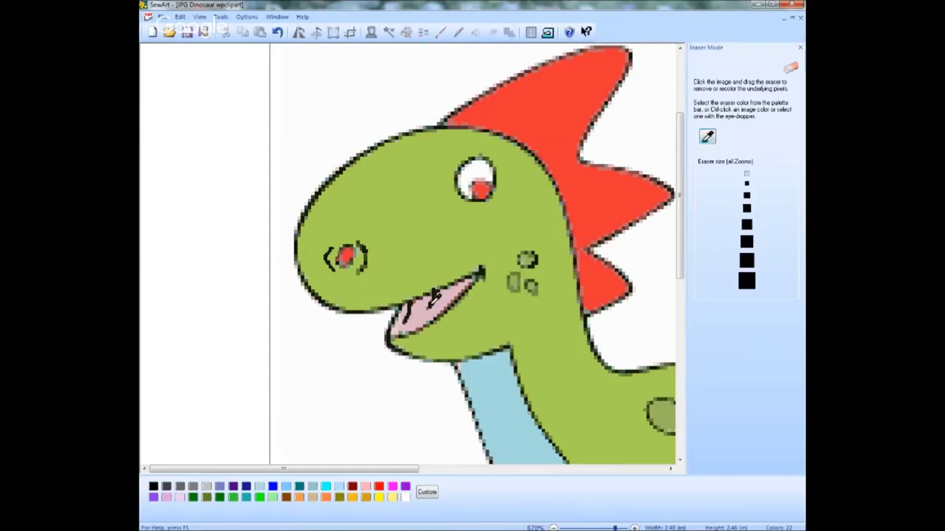
pyautogui.click(436, 294)
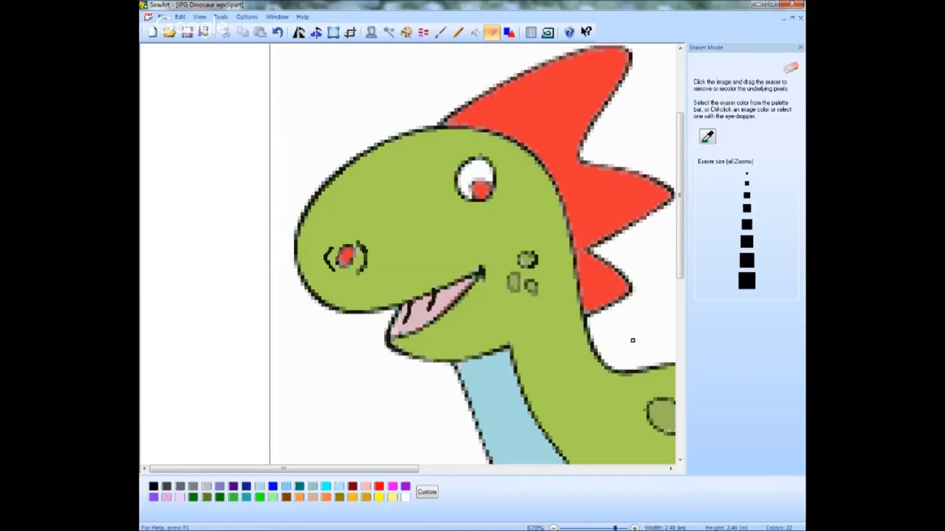
# Step: Leave eraser mode and apply a color reduction to the whole dinosaur image with 22 colors
pyautogui.moveTo(405, 474); pyautogui.dragTo(485, 471)
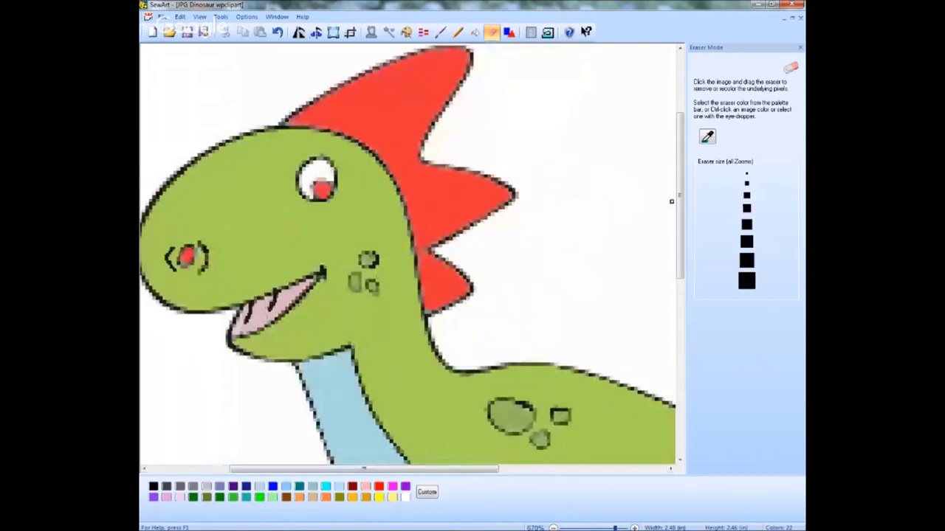
pyautogui.moveTo(615, 528); pyautogui.dragTo(603, 529)
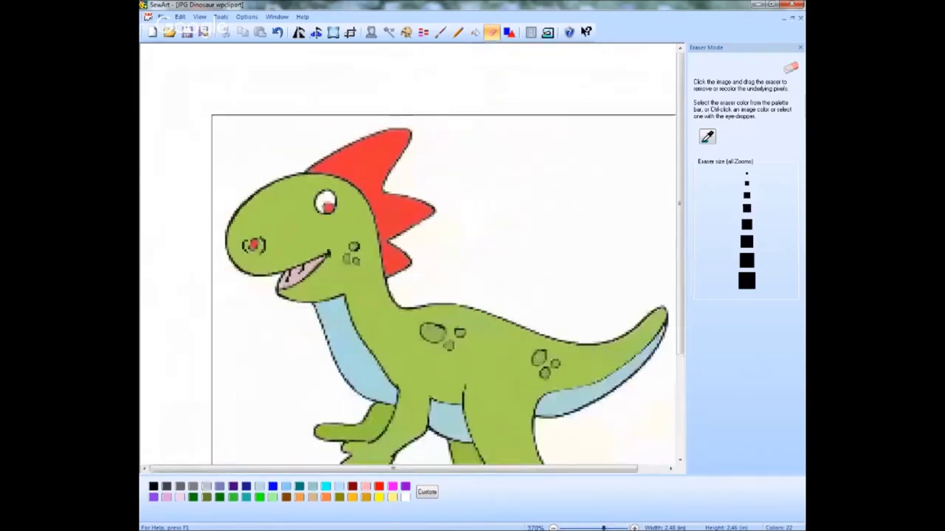
pyautogui.moveTo(681, 278); pyautogui.dragTo(696, 332)
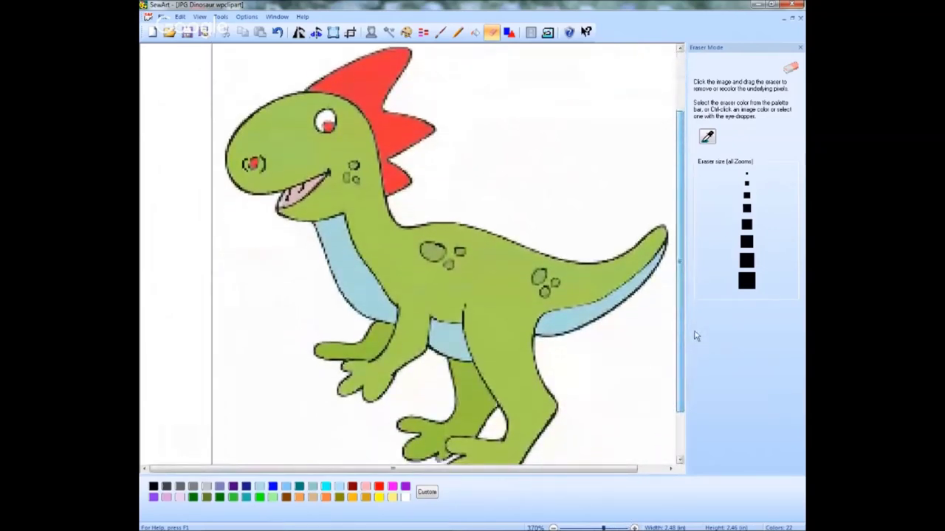
pyautogui.click(491, 32)
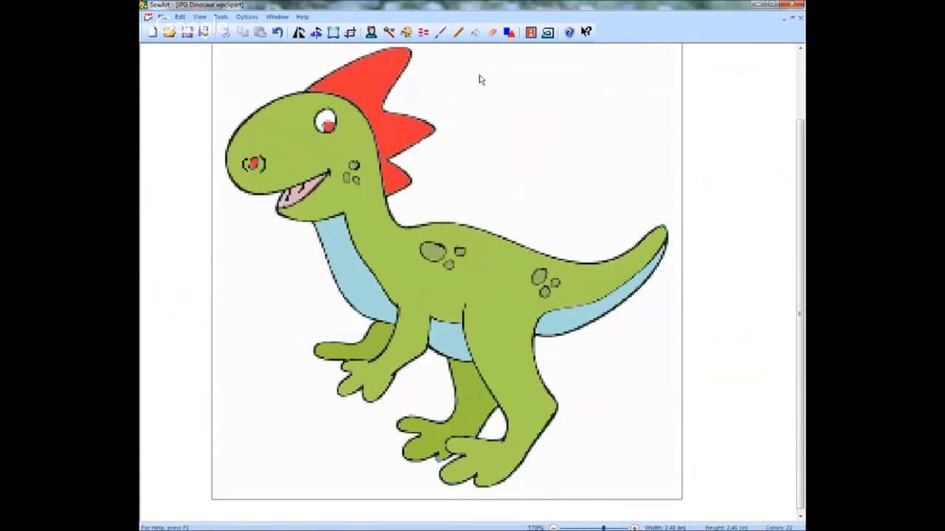
pyautogui.click(406, 33)
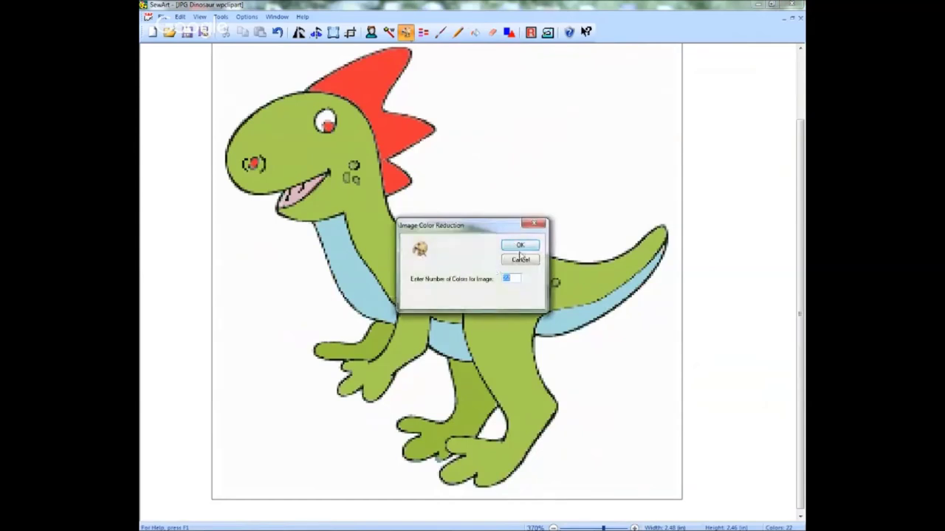
pyautogui.click(520, 247)
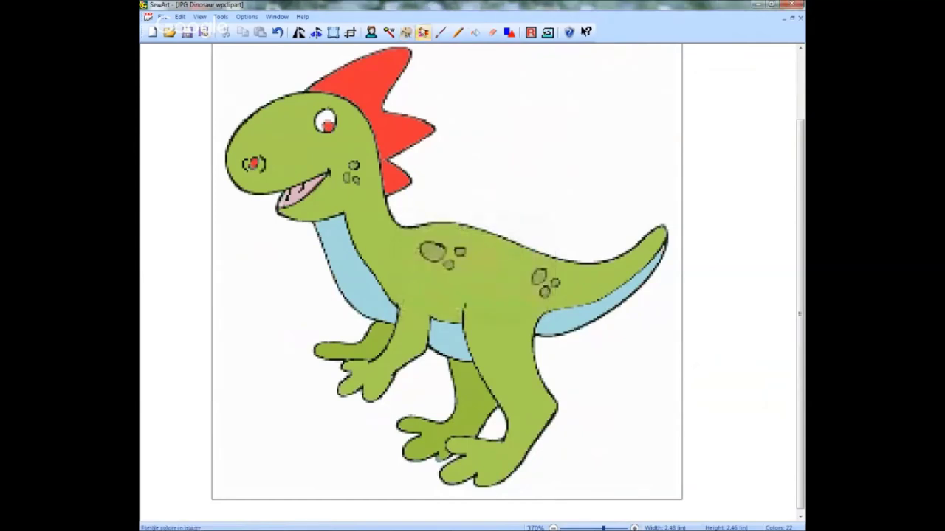
# Step: Enter Merge-Despeckle mode, check the coverage of the darkest green, and merge that color into black
pyautogui.click(425, 35)
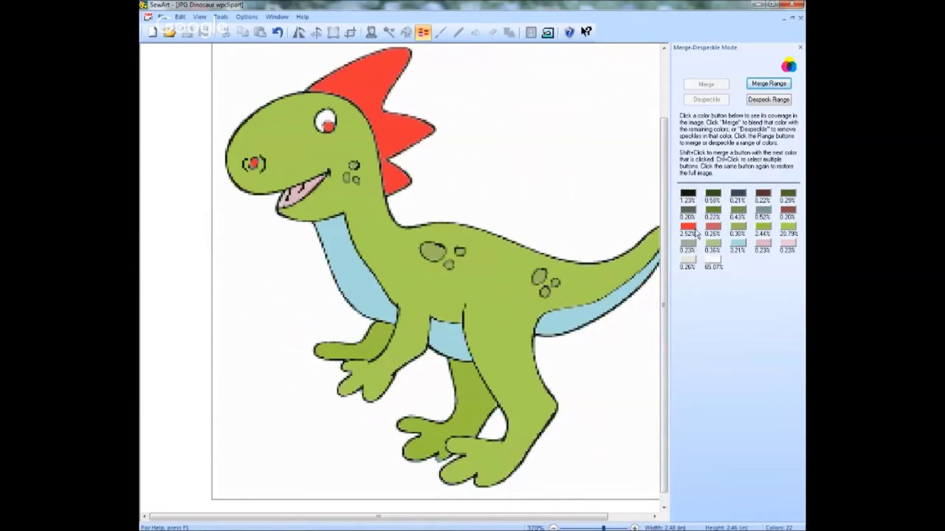
pyautogui.click(712, 195)
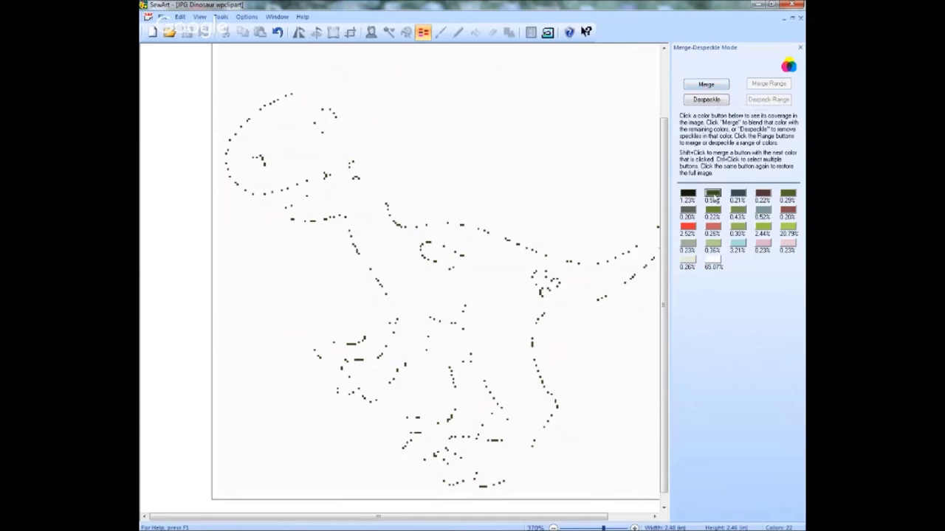
pyautogui.click(713, 195)
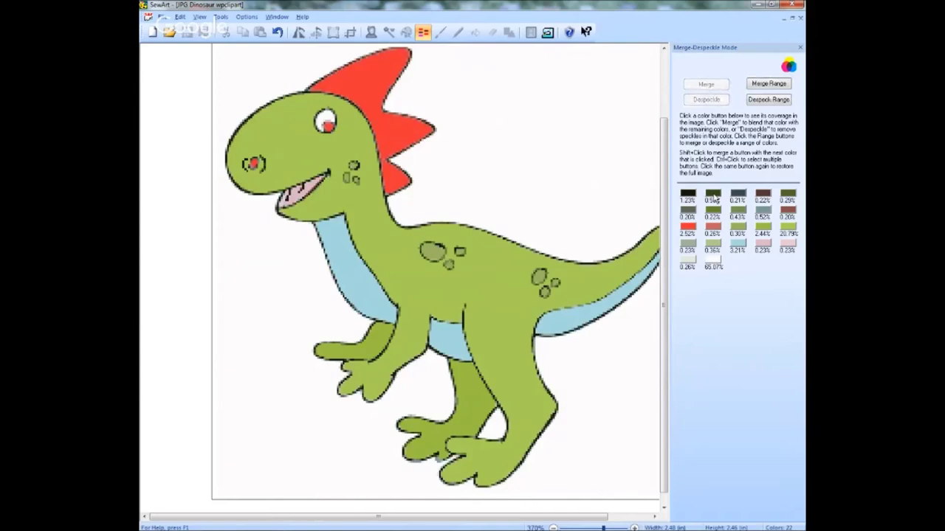
pyautogui.click(713, 195)
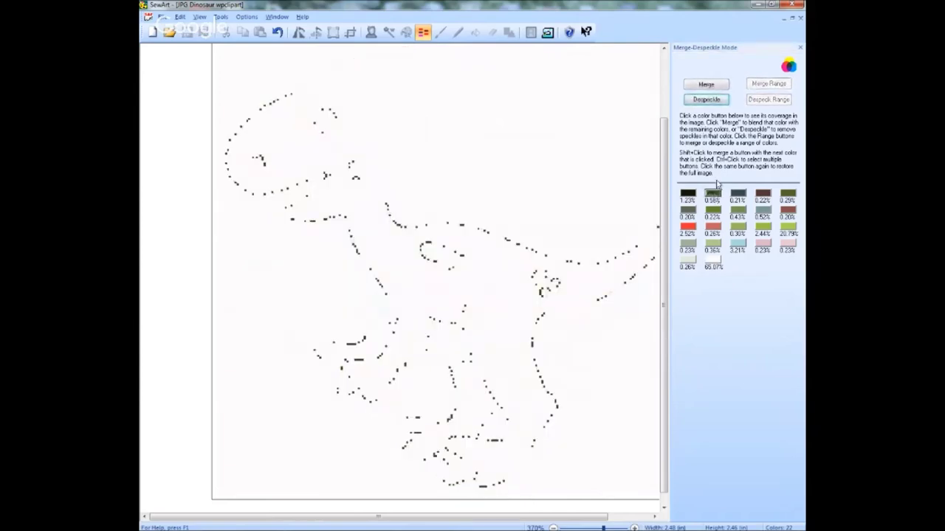
pyautogui.click(706, 85)
pyautogui.click(510, 295)
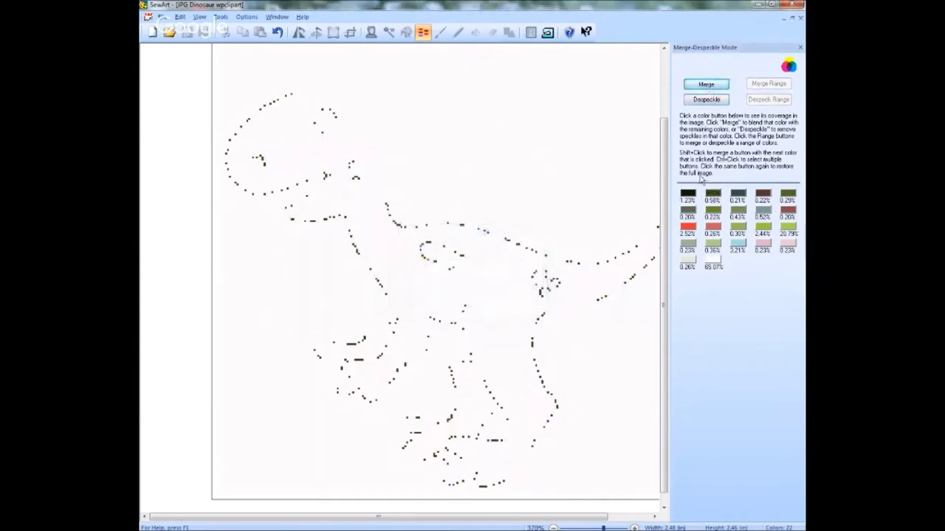
pyautogui.click(688, 195)
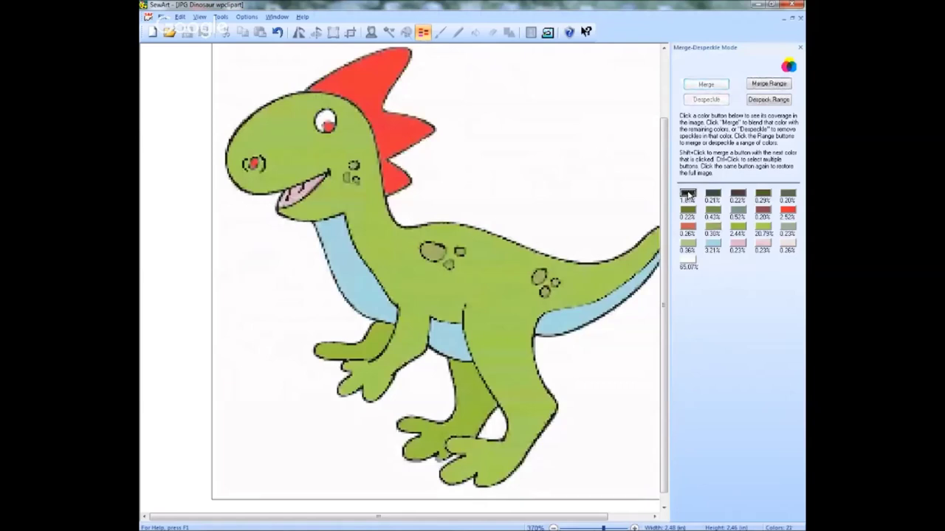
# Step: Check the coverage of the dark blue-gray next to black and merge that color into black
pyautogui.click(712, 194)
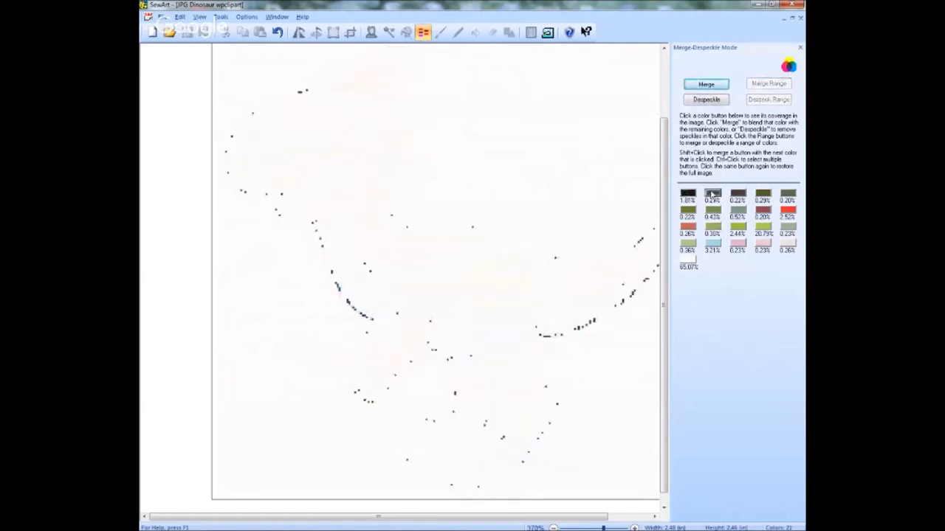
pyautogui.click(712, 195)
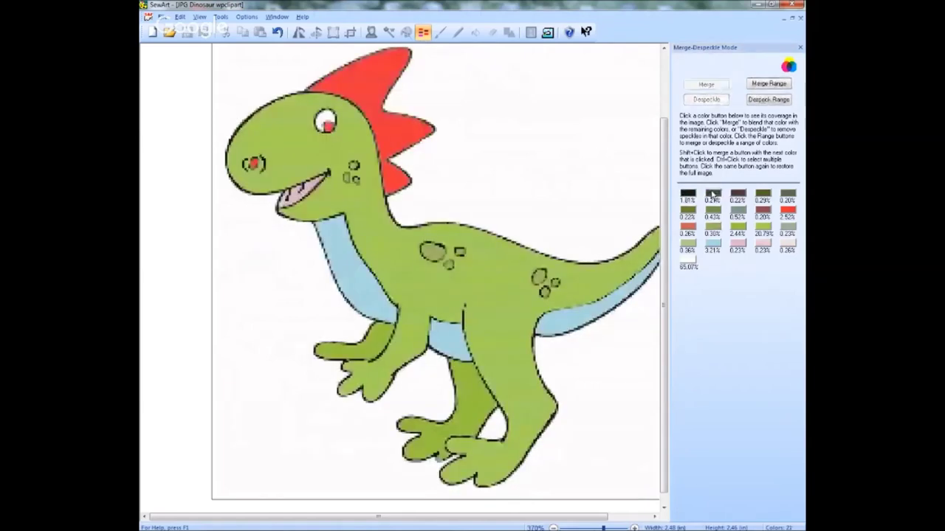
pyautogui.click(713, 195)
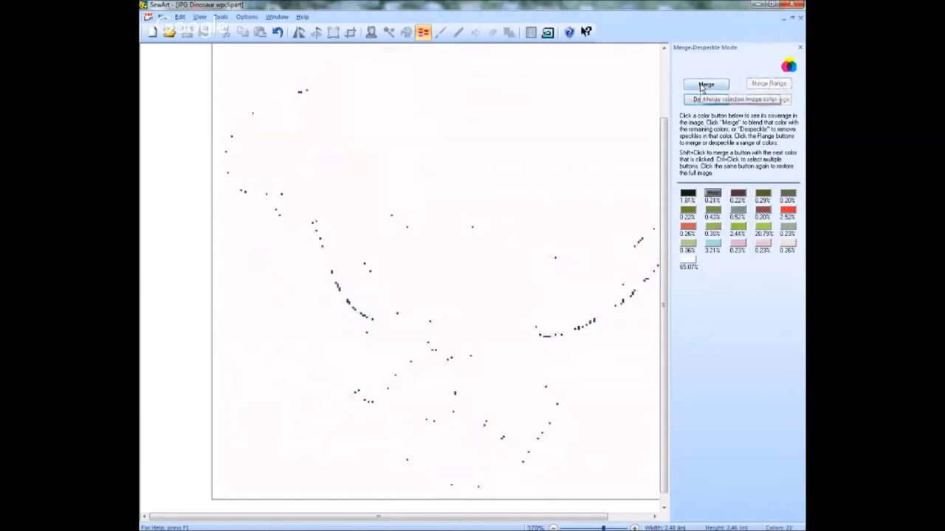
pyautogui.click(704, 85)
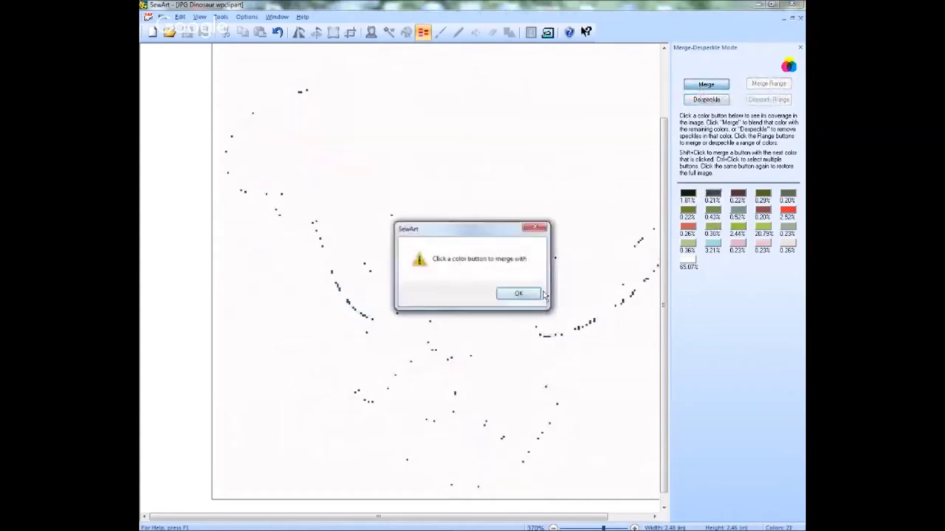
pyautogui.click(521, 295)
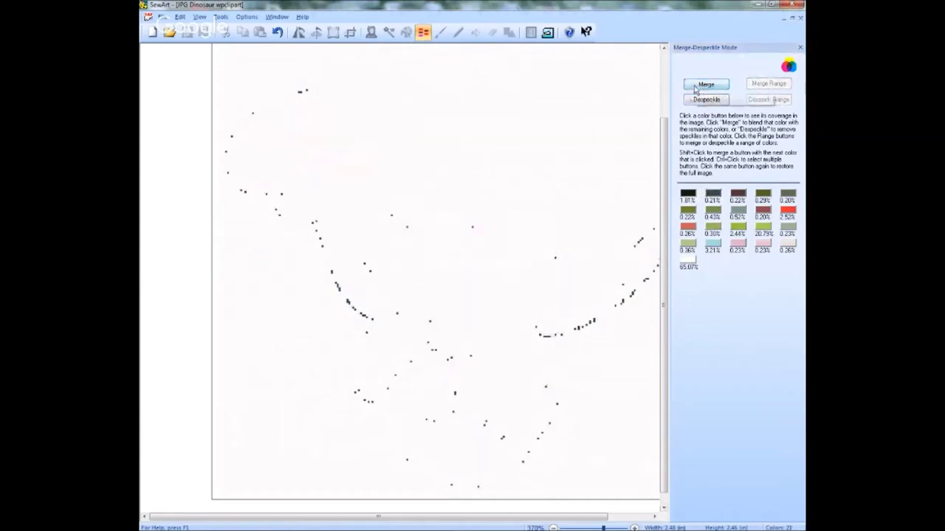
pyautogui.click(687, 196)
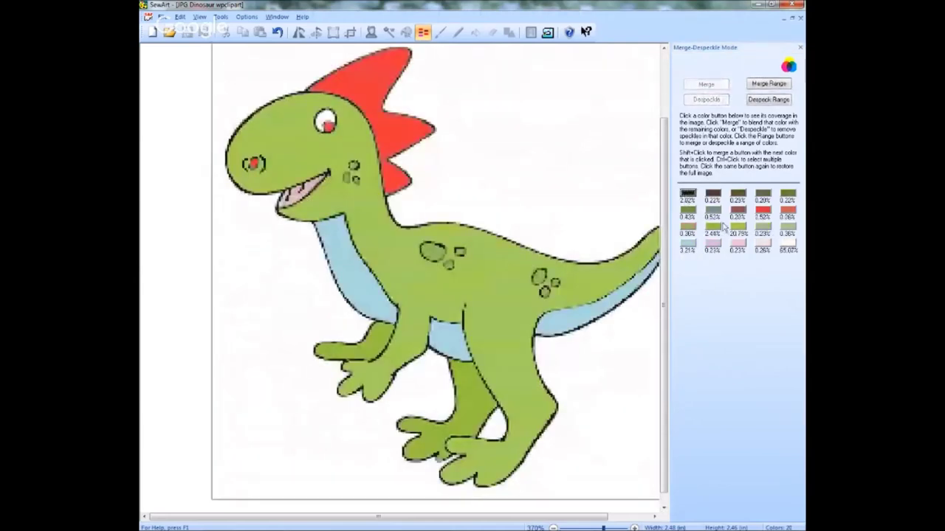
# Step: Check the coverage of the dark maroon next to black, and merge black into that maroon
pyautogui.click(715, 196)
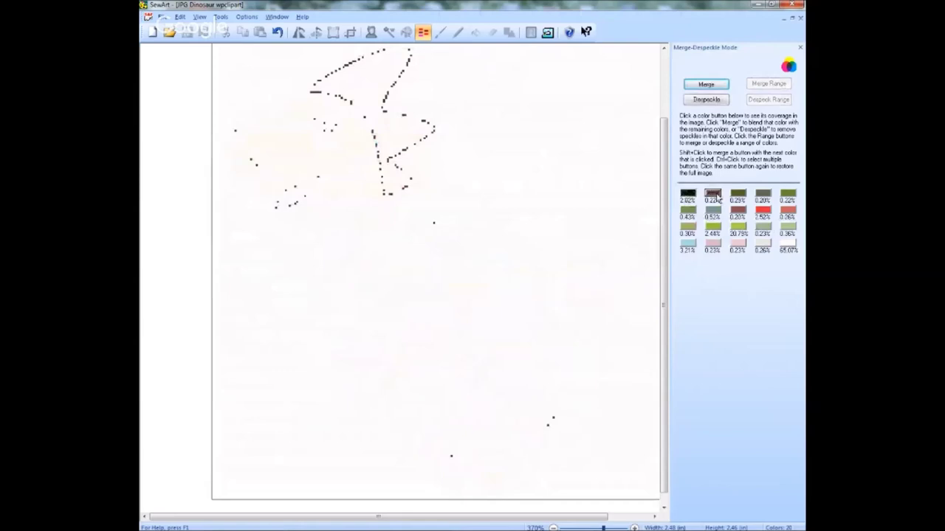
pyautogui.click(715, 195)
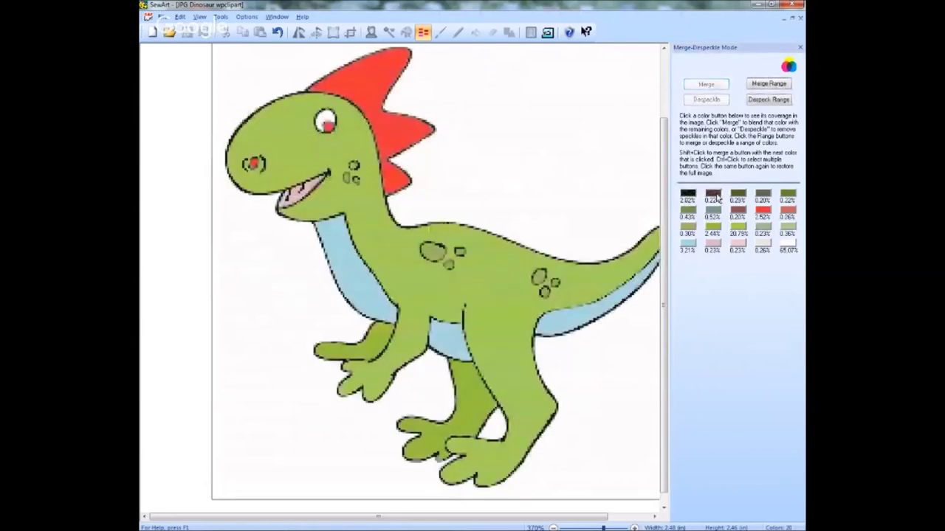
pyautogui.click(714, 196)
pyautogui.click(706, 84)
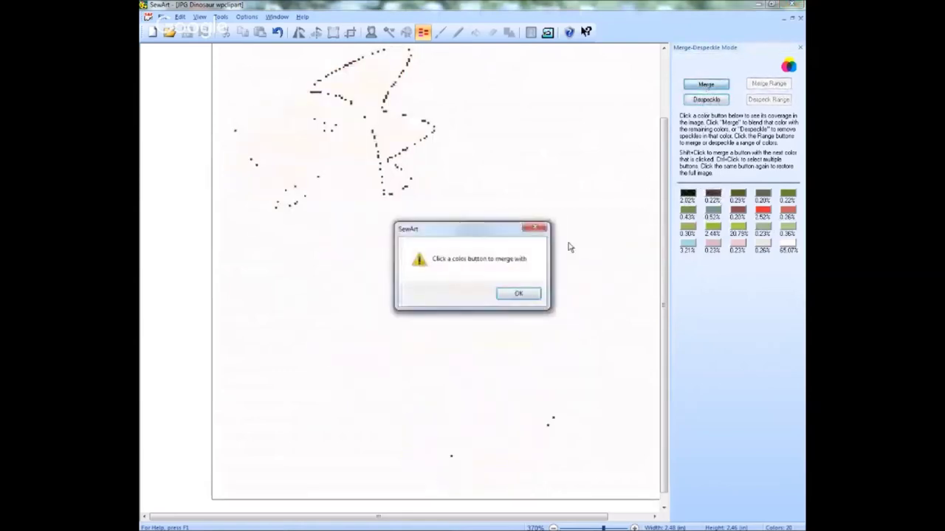
pyautogui.click(519, 294)
pyautogui.click(688, 196)
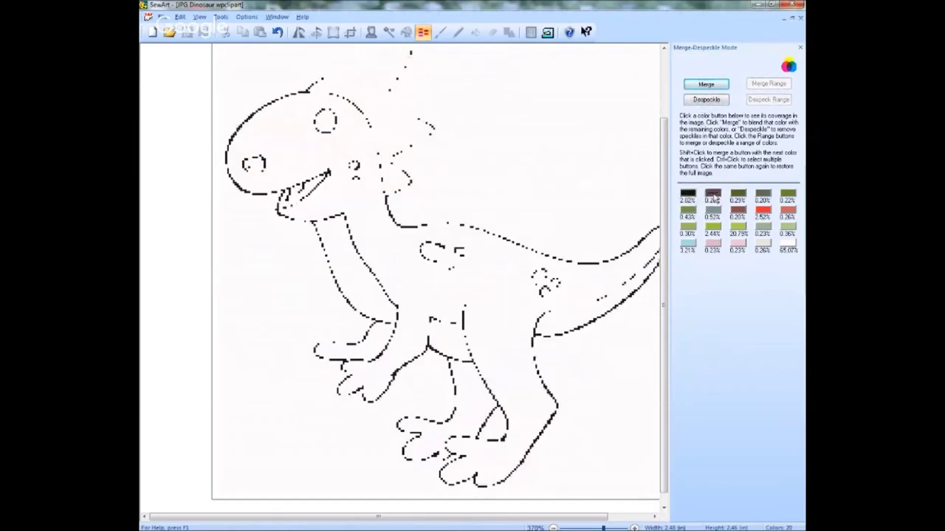
pyautogui.click(714, 195)
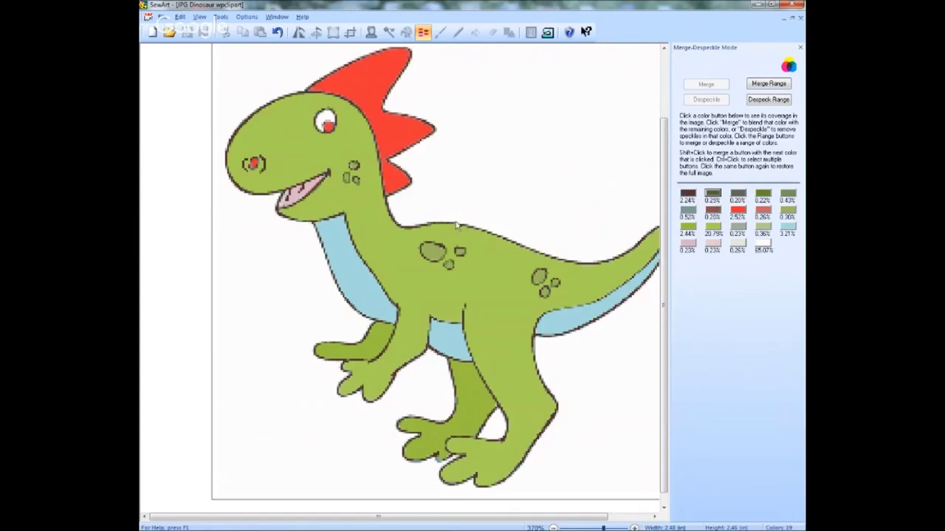
# Step: Check the coverage of the dark olive green and merge that color into the dark maroon outline color
pyautogui.click(712, 195)
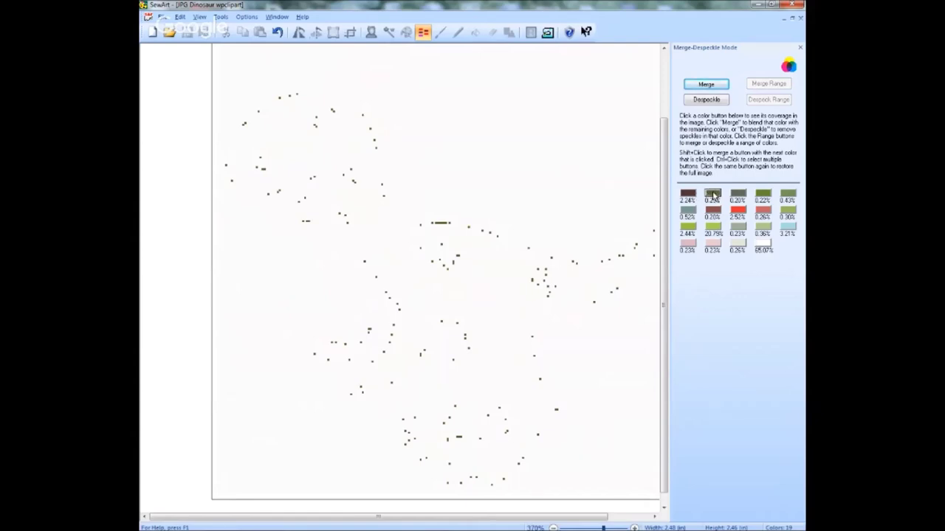
pyautogui.click(713, 195)
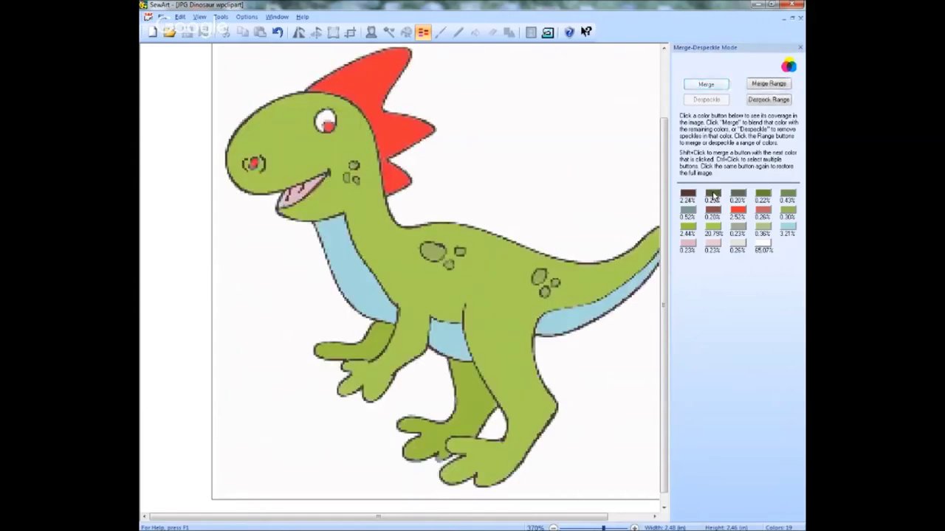
pyautogui.click(713, 195)
pyautogui.click(705, 84)
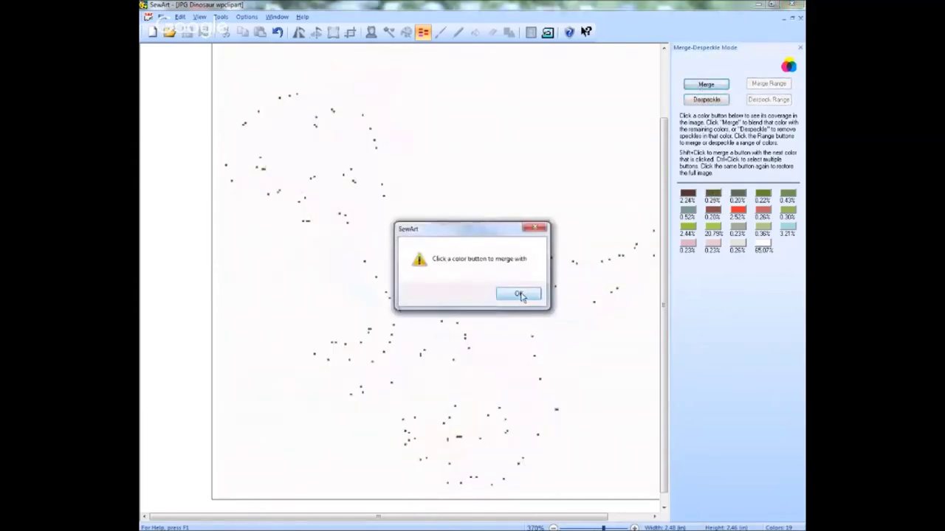
pyautogui.click(519, 296)
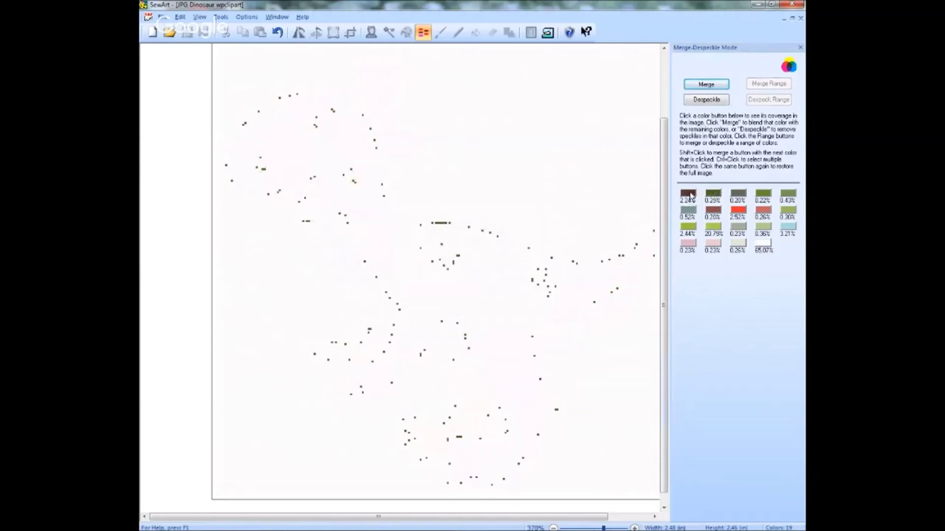
pyautogui.click(690, 196)
# Step: Check the coverage of the dark gray and merge that color into the dark maroon outline color
pyautogui.click(713, 195)
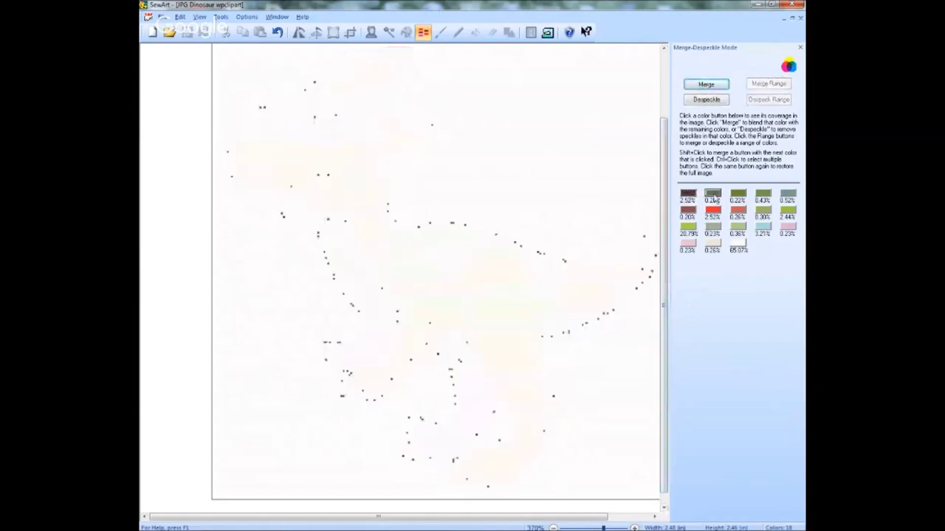
pyautogui.click(714, 197)
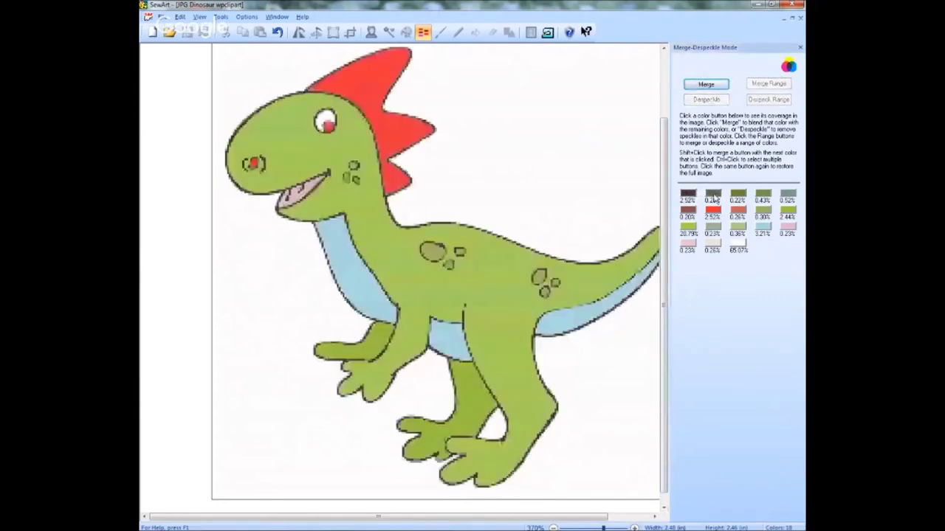
pyautogui.click(715, 198)
pyautogui.click(706, 85)
pyautogui.press('Return')
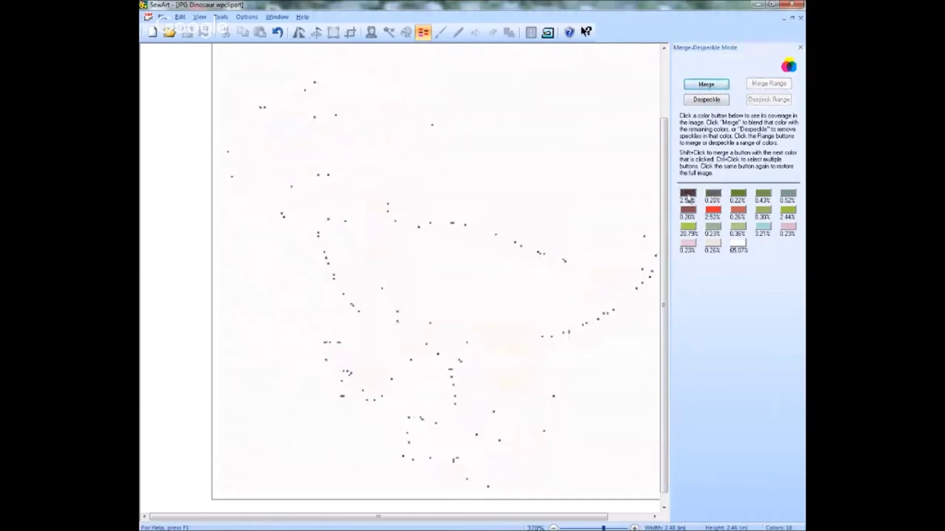
pyautogui.click(688, 197)
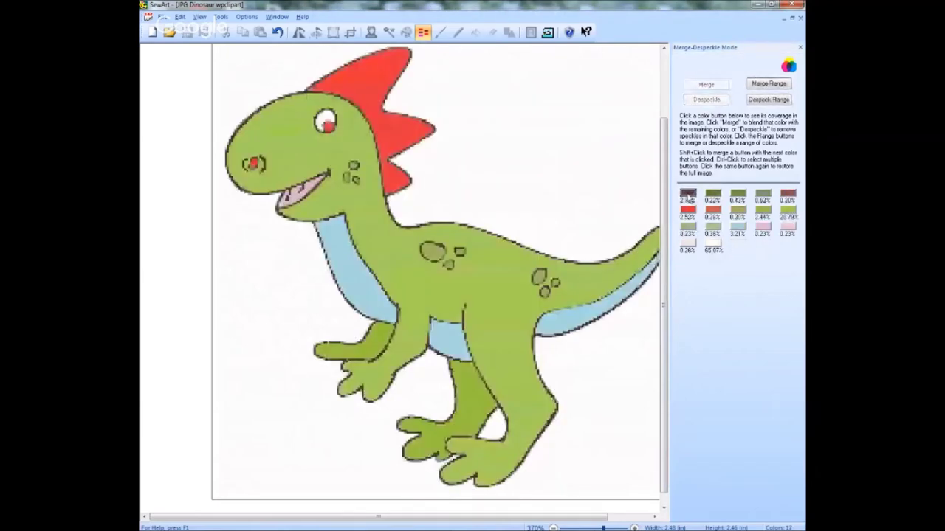
# Step: Compare the coverage of the brownish red, the bright crest red and the lighter red
pyautogui.click(793, 197)
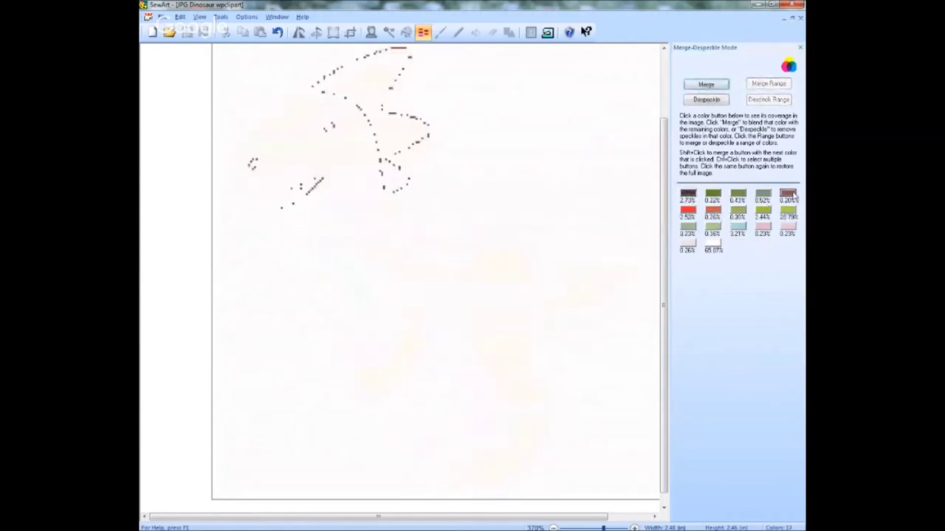
pyautogui.click(687, 212)
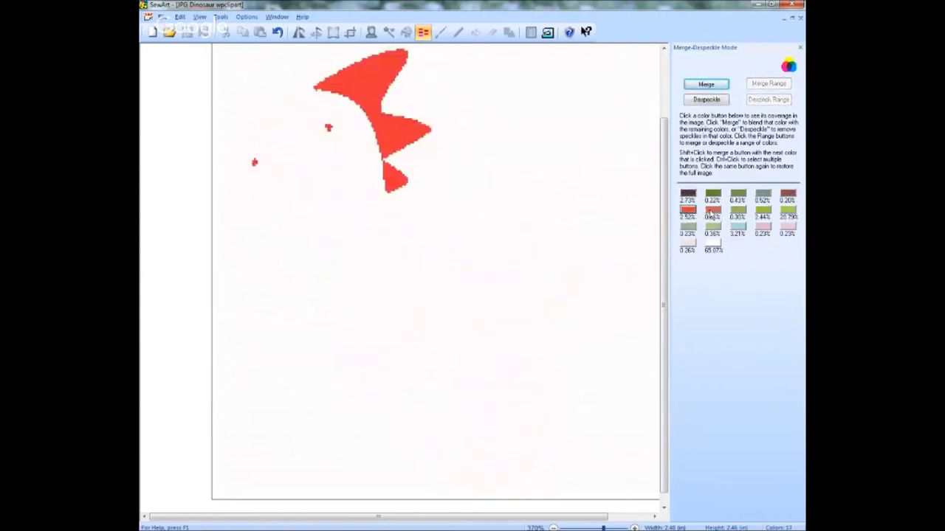
pyautogui.click(713, 213)
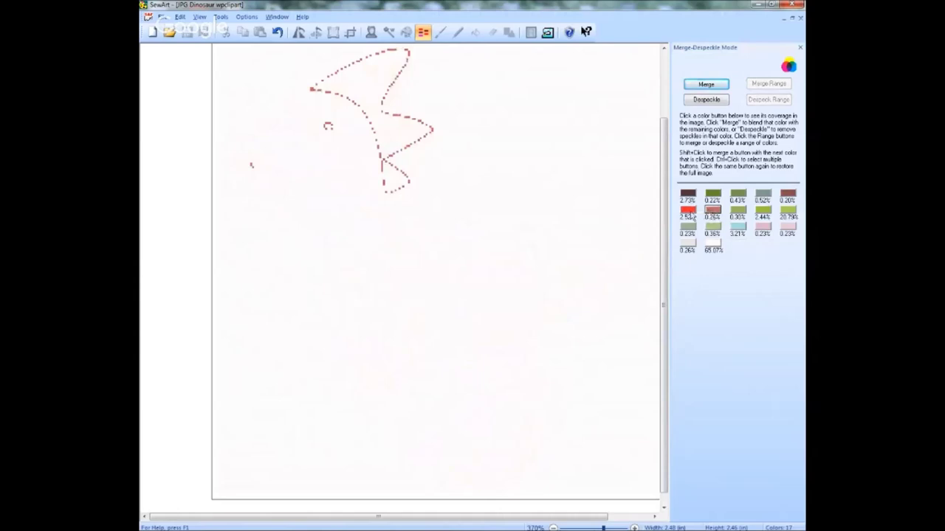
pyautogui.click(687, 212)
pyautogui.click(712, 213)
pyautogui.click(687, 211)
pyautogui.click(712, 213)
pyautogui.click(787, 195)
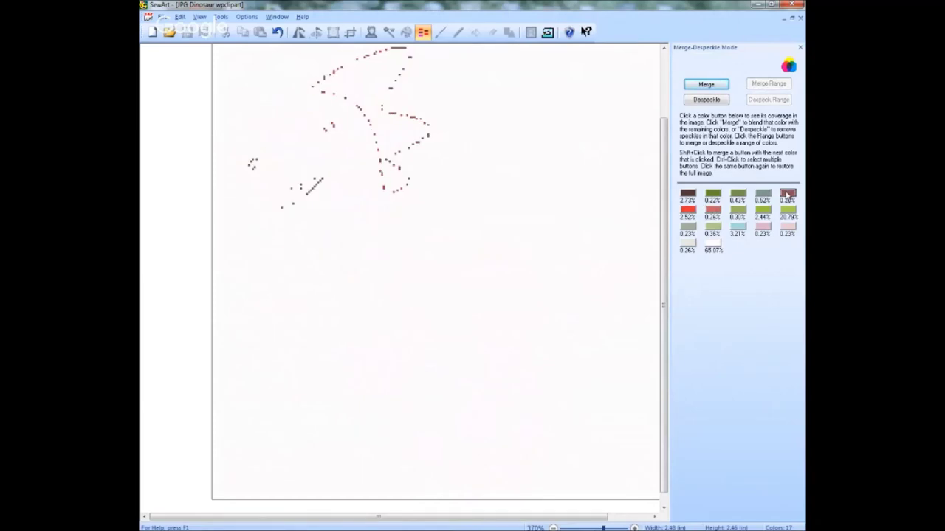
# Step: Merge the lighter red along the crest edges into the bright crest red
pyautogui.click(713, 214)
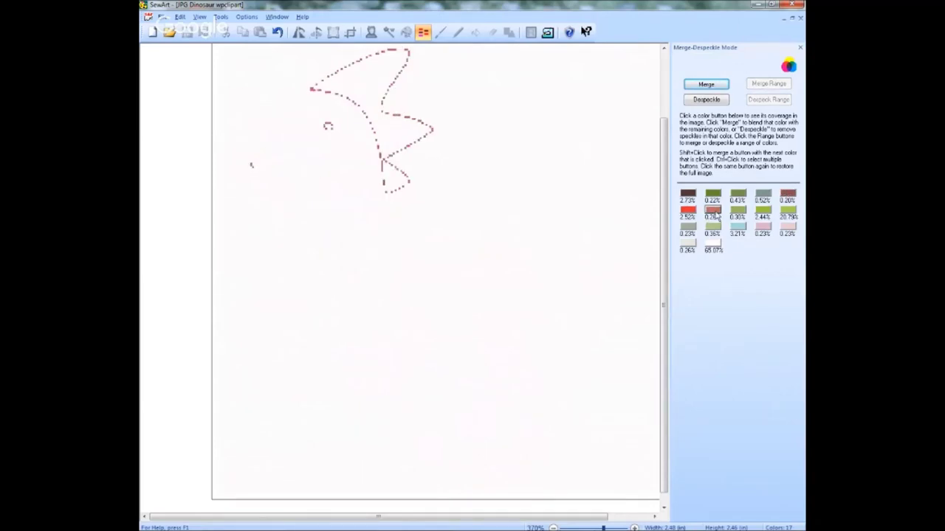
pyautogui.click(713, 214)
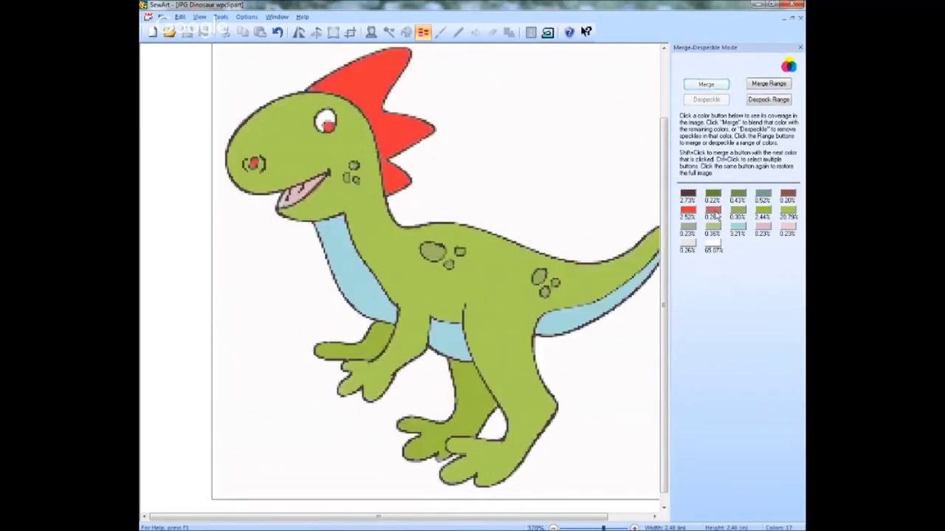
pyautogui.click(714, 216)
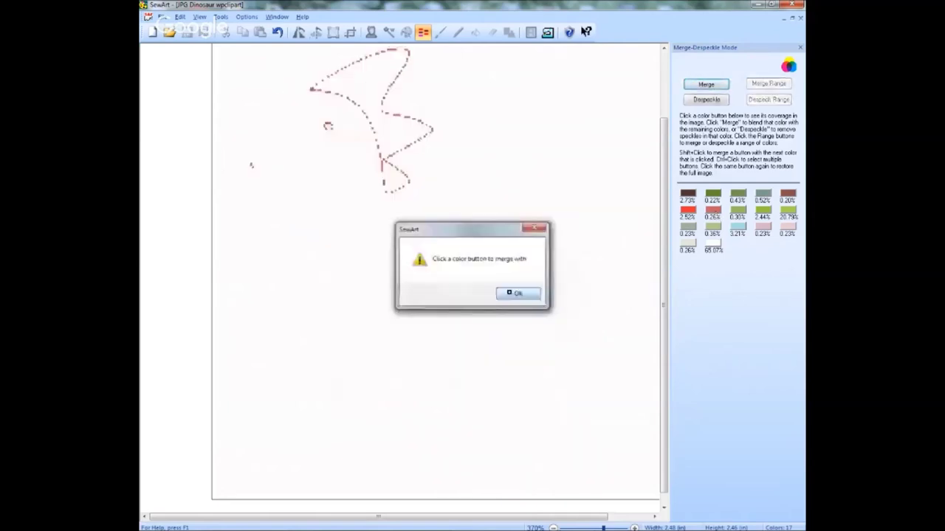
pyautogui.click(508, 293)
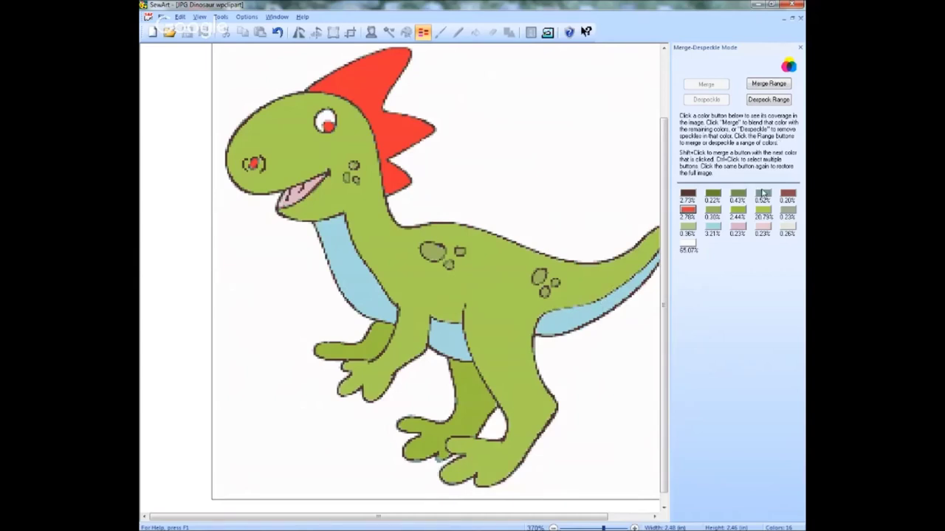
# Step: Toggle the blue-gray color to check its coverage along the outline, and merge it into the dark maroon
pyautogui.click(763, 195)
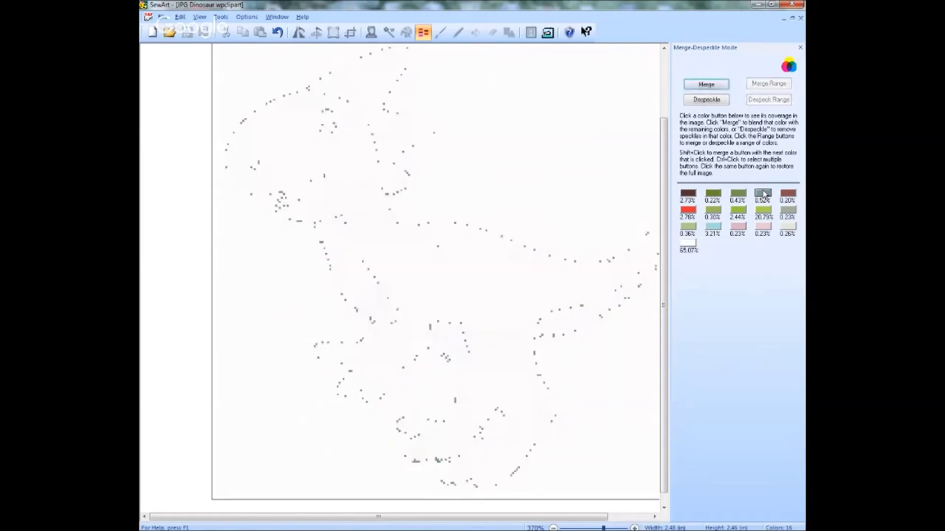
pyautogui.click(763, 195)
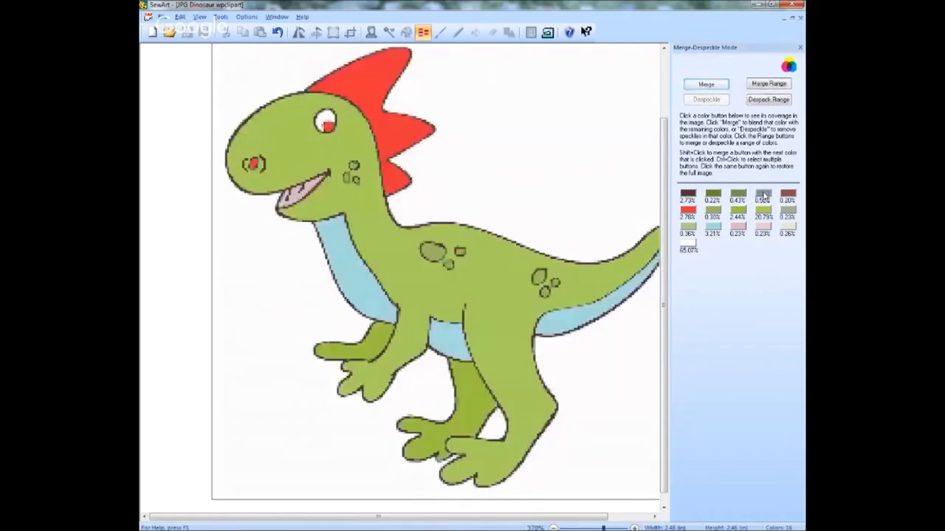
pyautogui.click(763, 195)
pyautogui.click(763, 195)
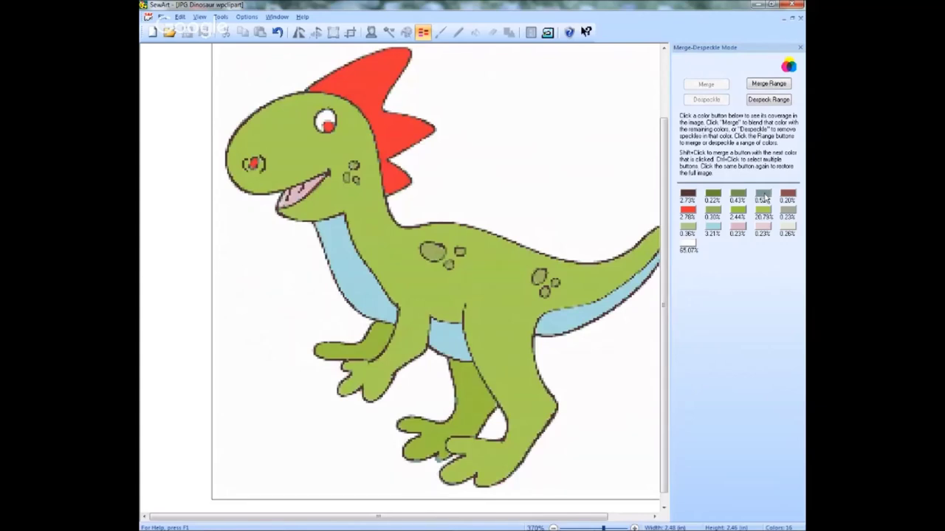
pyautogui.click(764, 196)
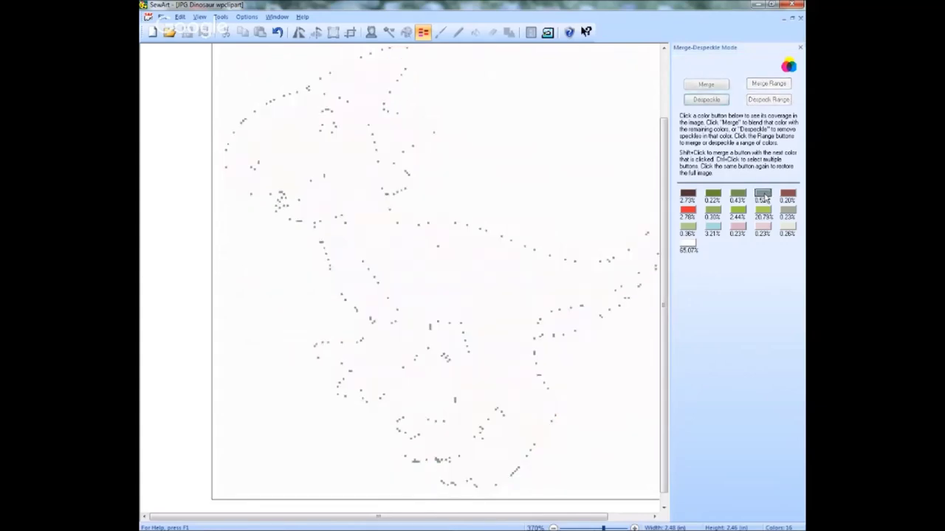
pyautogui.click(764, 196)
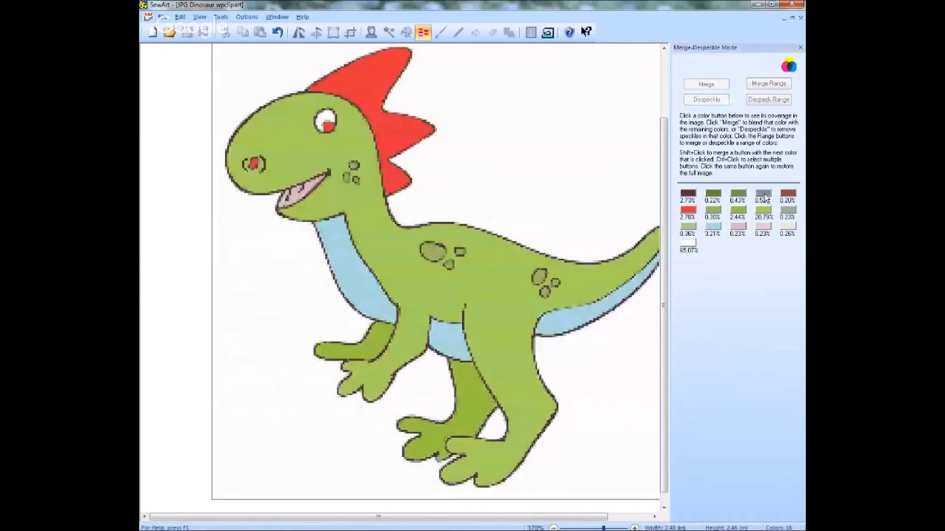
pyautogui.click(764, 196)
pyautogui.press('Return')
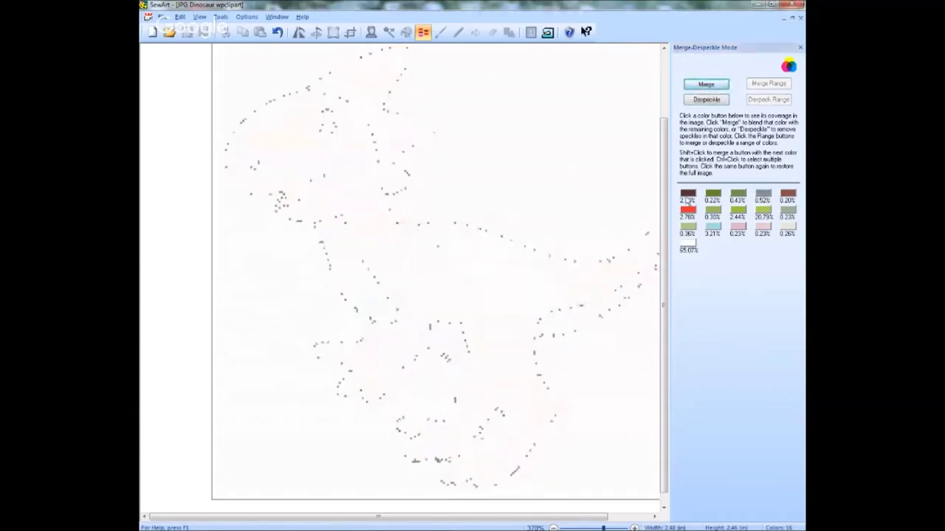
pyautogui.click(687, 198)
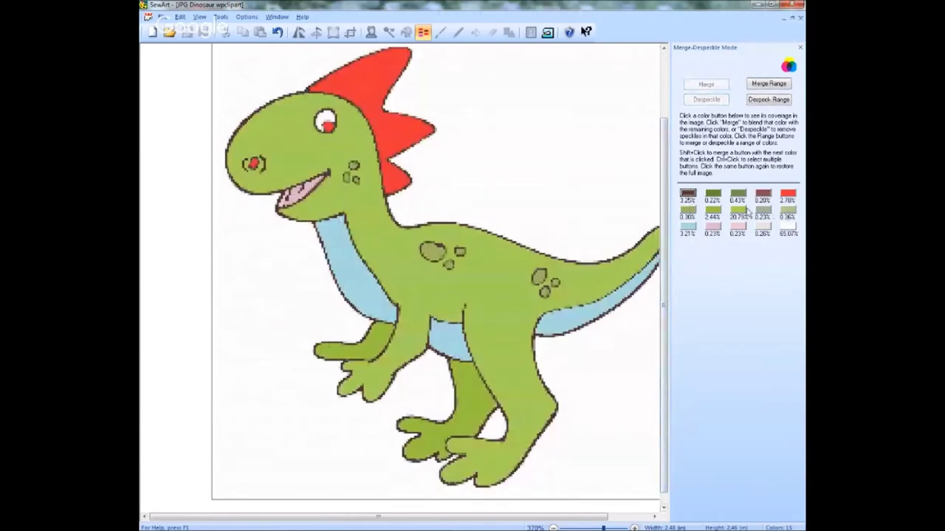
# Step: Compare the coverage of the two pinks and merge the paler pink into the main mouth pink
pyautogui.click(736, 229)
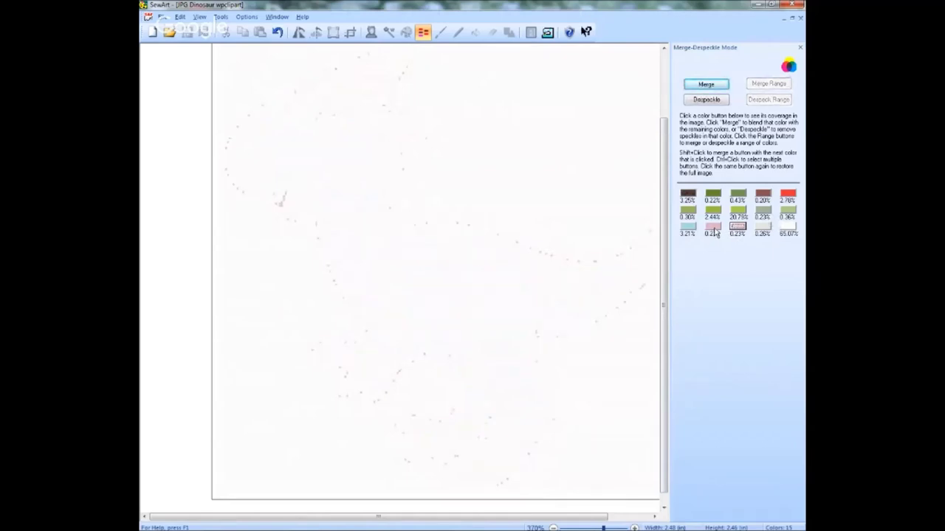
pyautogui.click(713, 230)
pyautogui.click(744, 230)
pyautogui.click(713, 229)
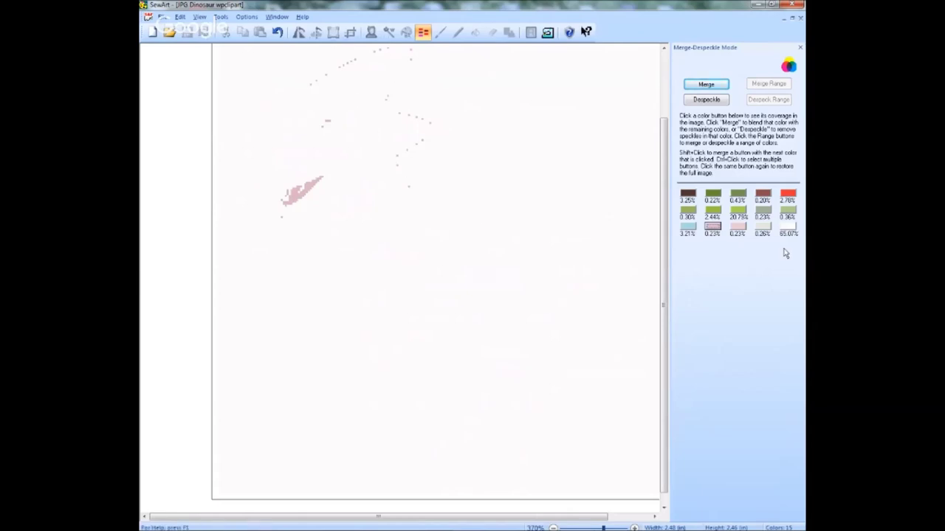
pyautogui.click(738, 228)
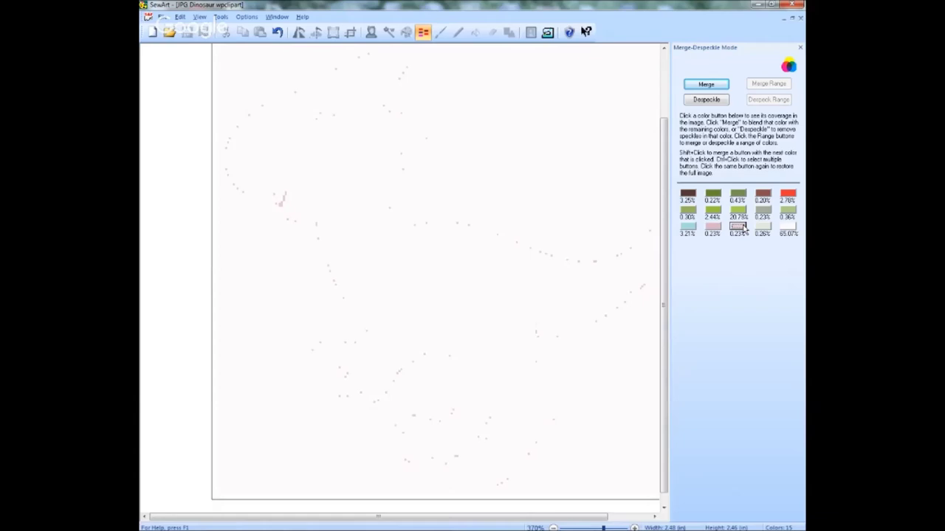
pyautogui.click(738, 227)
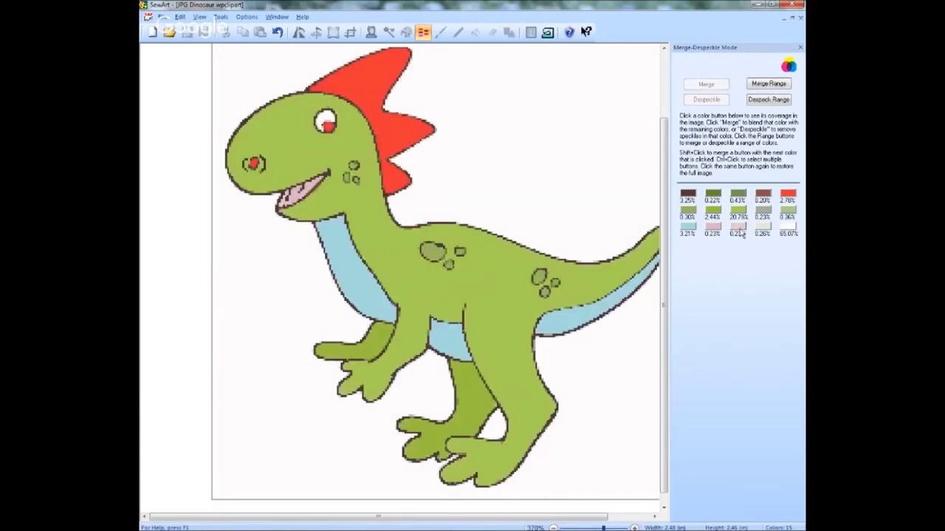
pyautogui.click(739, 228)
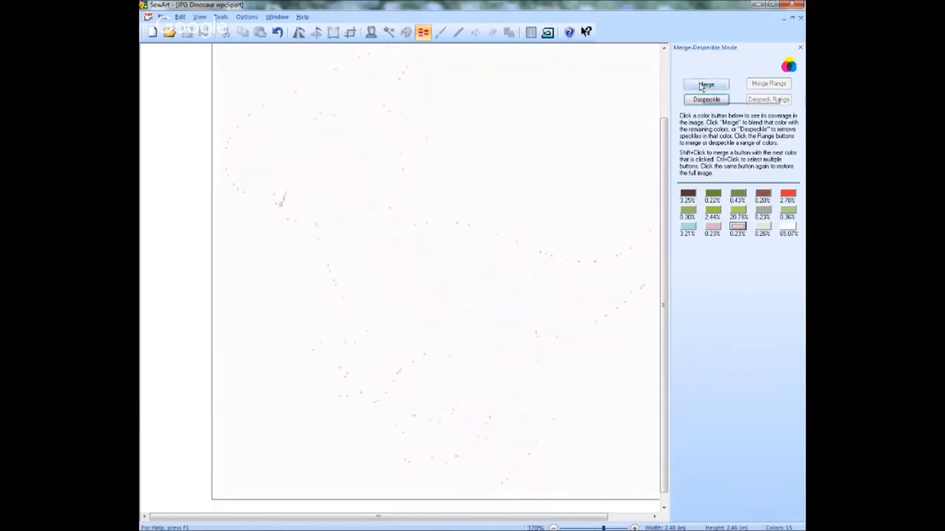
pyautogui.click(703, 85)
pyautogui.click(518, 291)
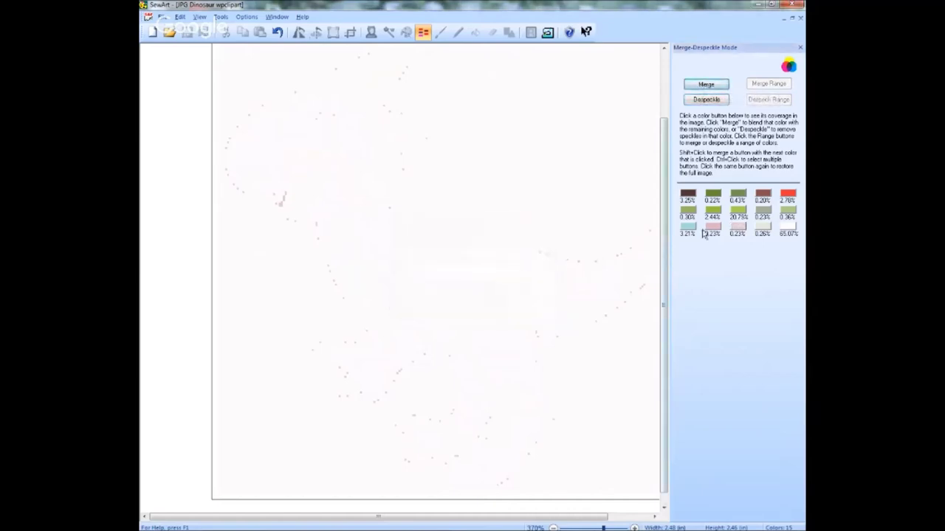
pyautogui.click(710, 231)
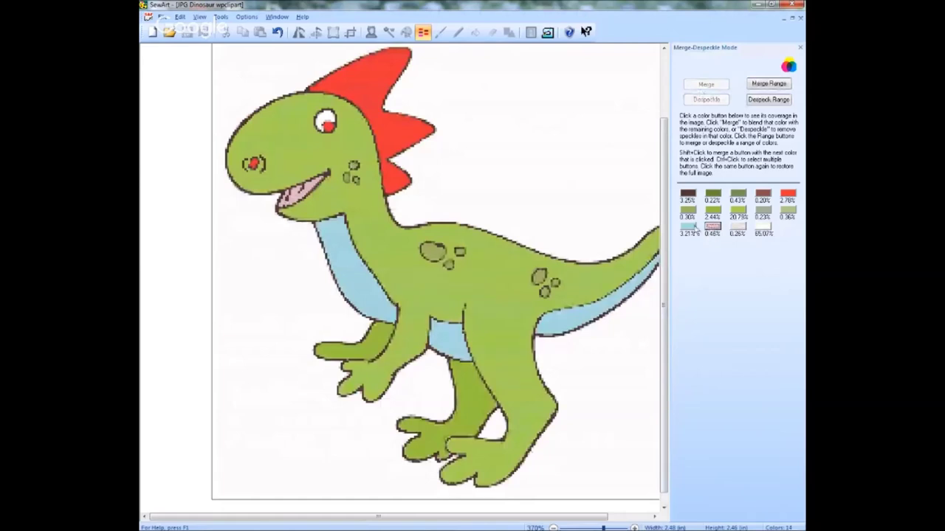
# Step: Despeckle the mouth pink to remove its stray pixels along the dinosaur's outline
pyautogui.click(712, 231)
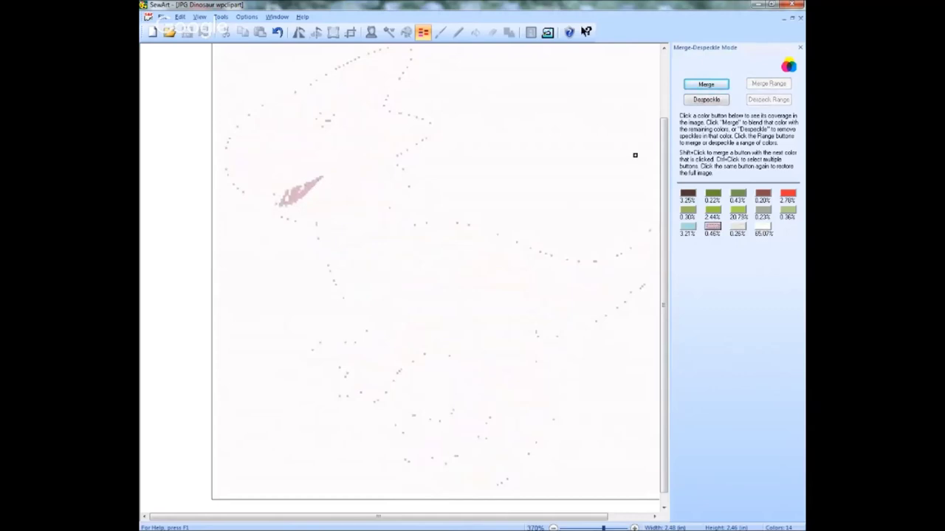
pyautogui.click(705, 102)
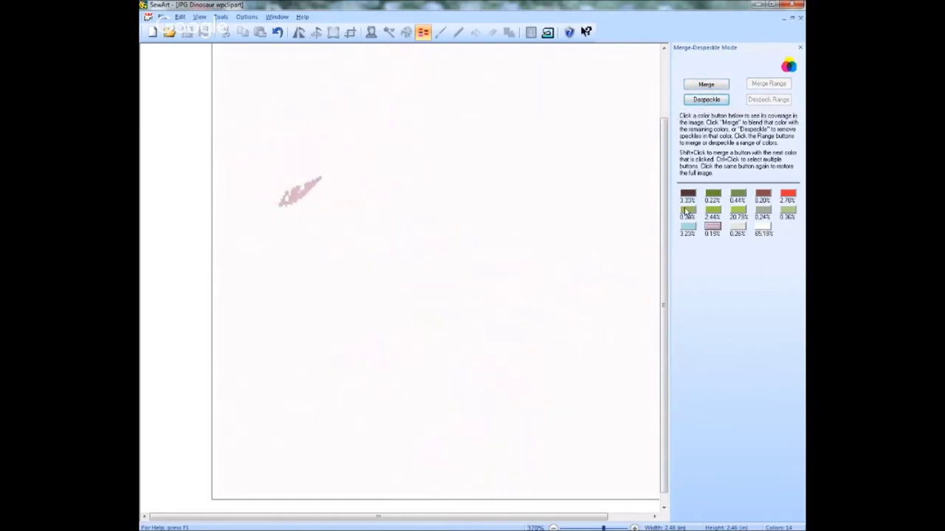
# Step: Examine the coverage of the pale gray, the body, spot and rear-limb greens, and the two darkest greens
pyautogui.click(739, 227)
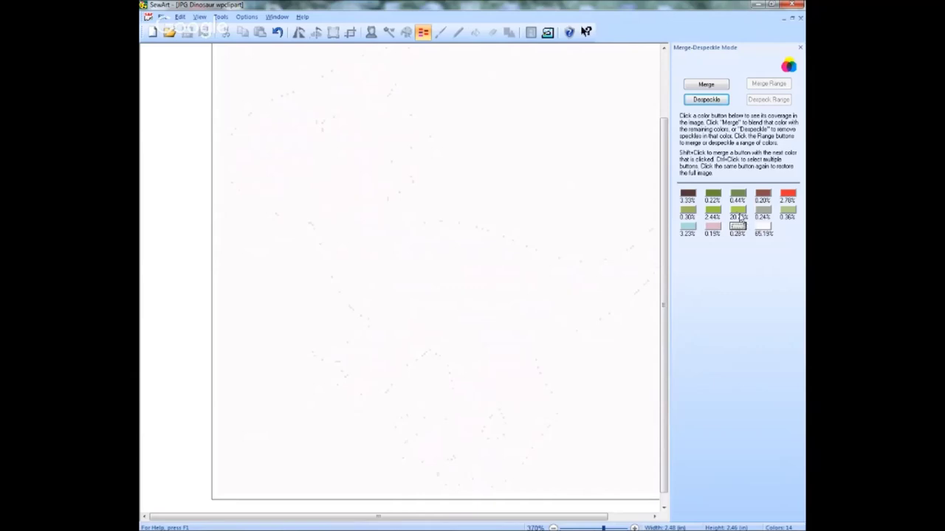
pyautogui.click(738, 212)
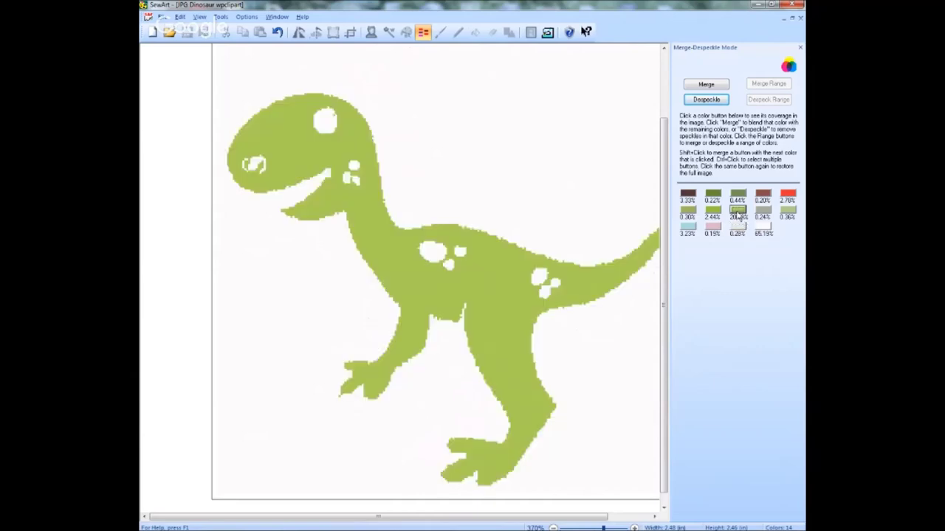
pyautogui.click(712, 213)
pyautogui.click(688, 213)
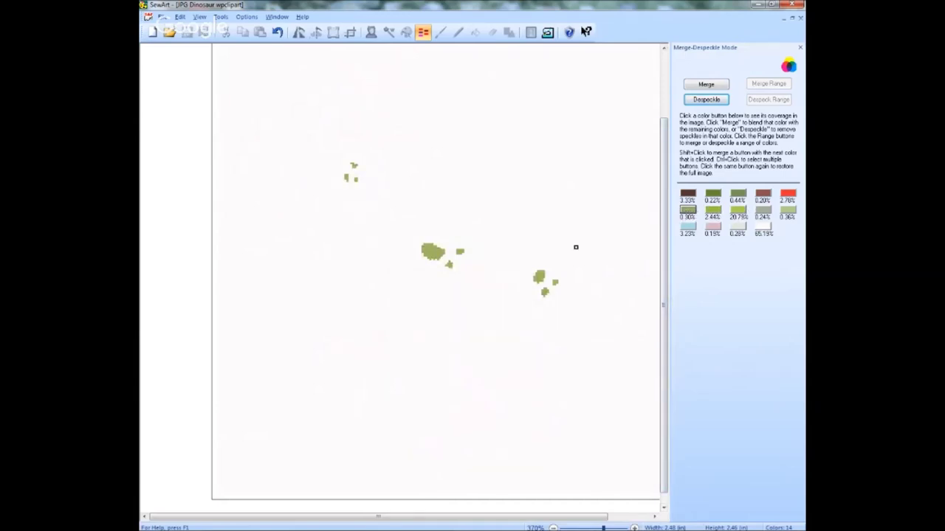
pyautogui.click(713, 213)
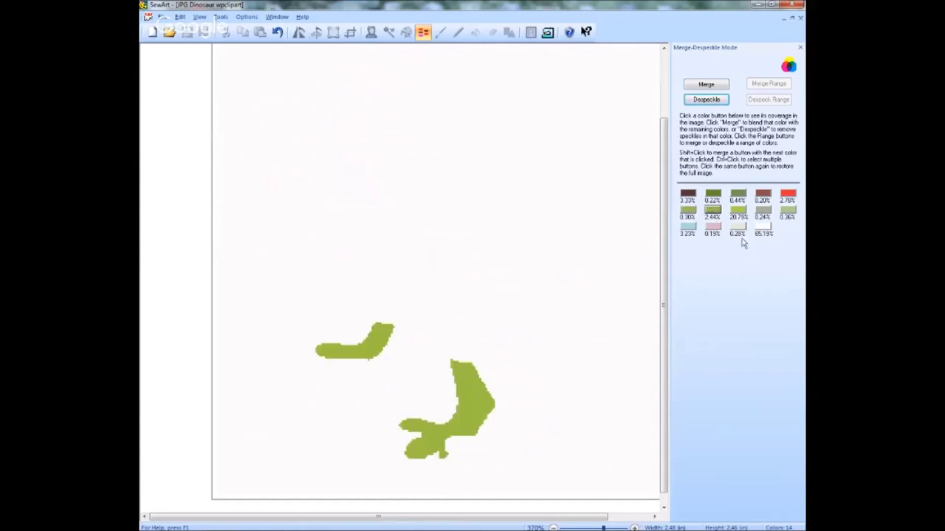
pyautogui.click(738, 212)
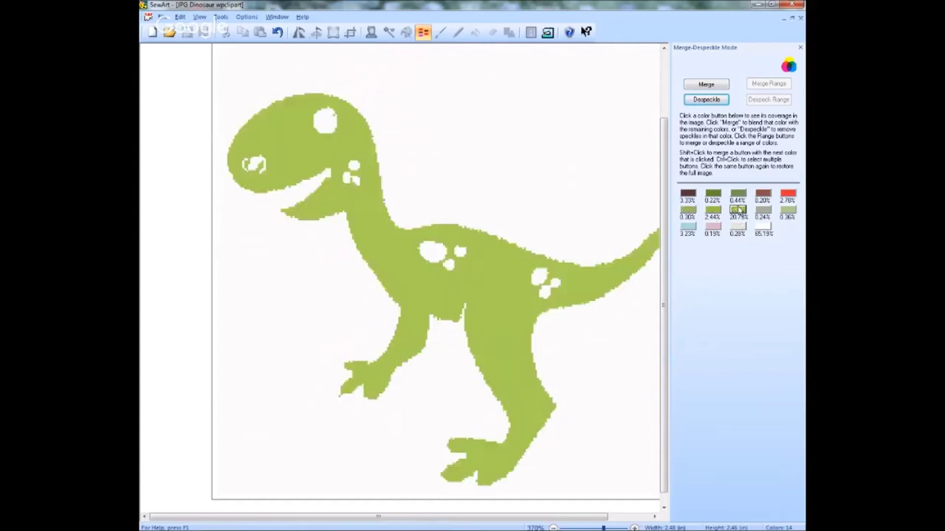
pyautogui.click(712, 195)
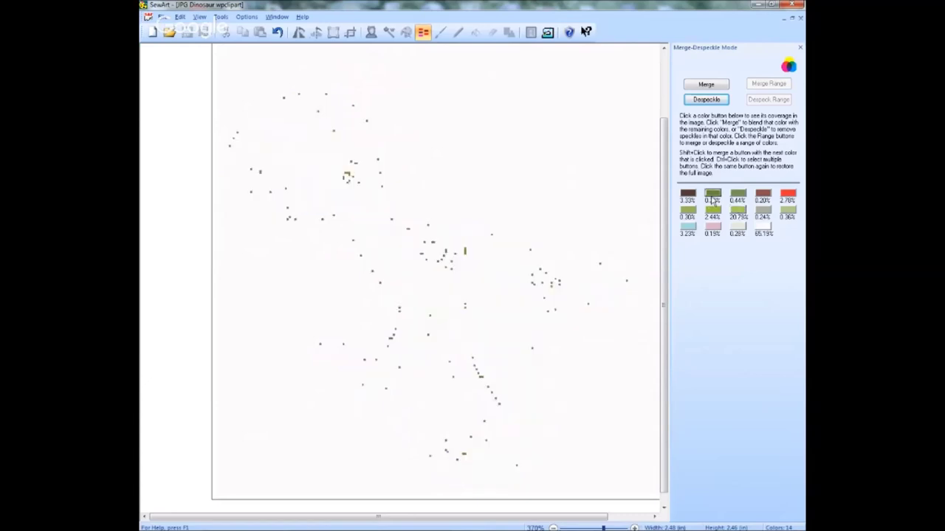
pyautogui.click(739, 194)
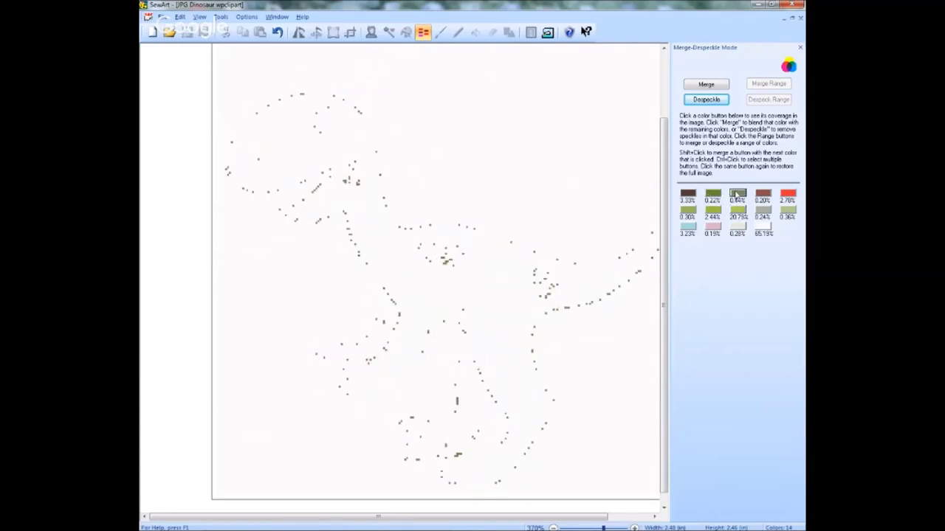
pyautogui.click(739, 196)
pyautogui.click(712, 195)
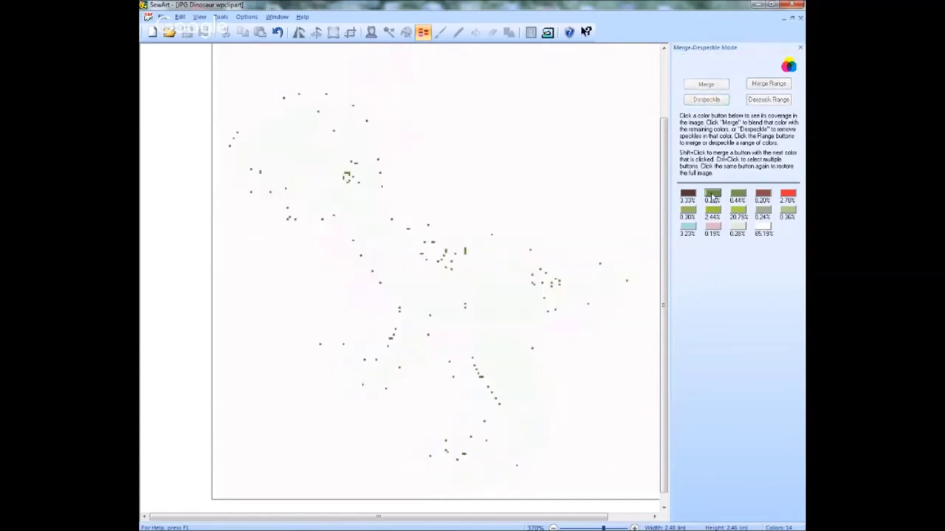
pyautogui.click(739, 195)
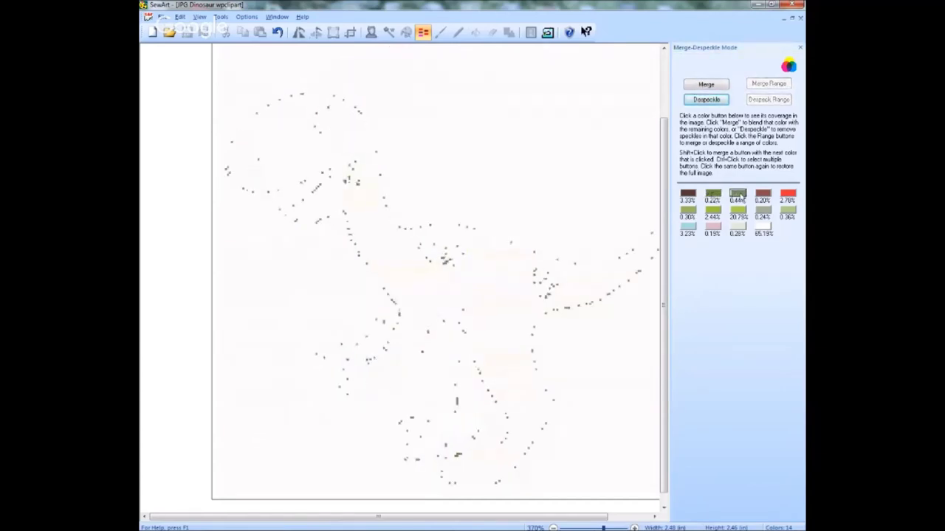
pyautogui.click(739, 196)
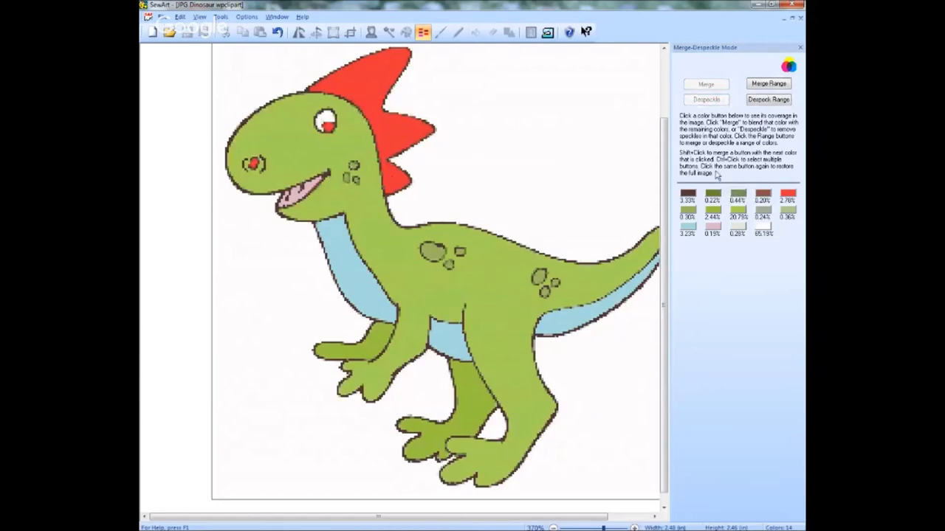
# Step: Merge the grayish dark green scattered along the outline into the dark maroon
pyautogui.click(739, 194)
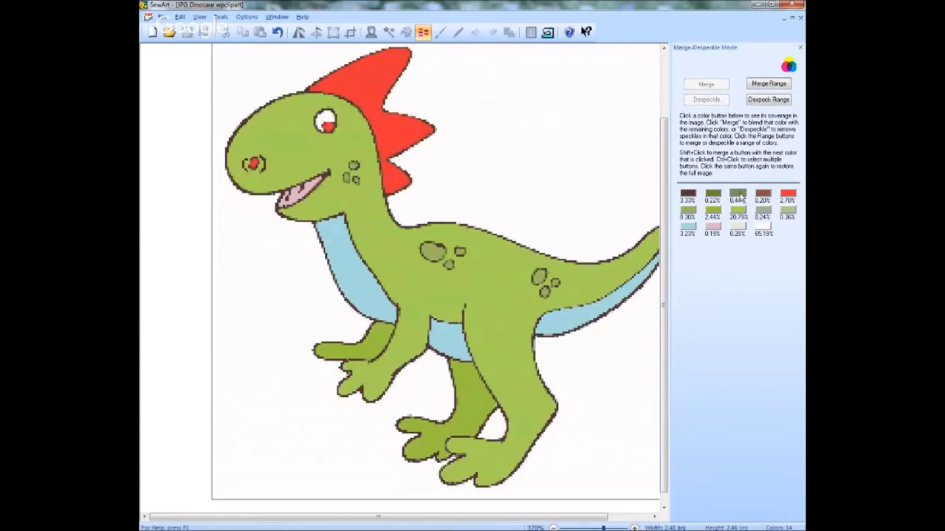
pyautogui.click(697, 99)
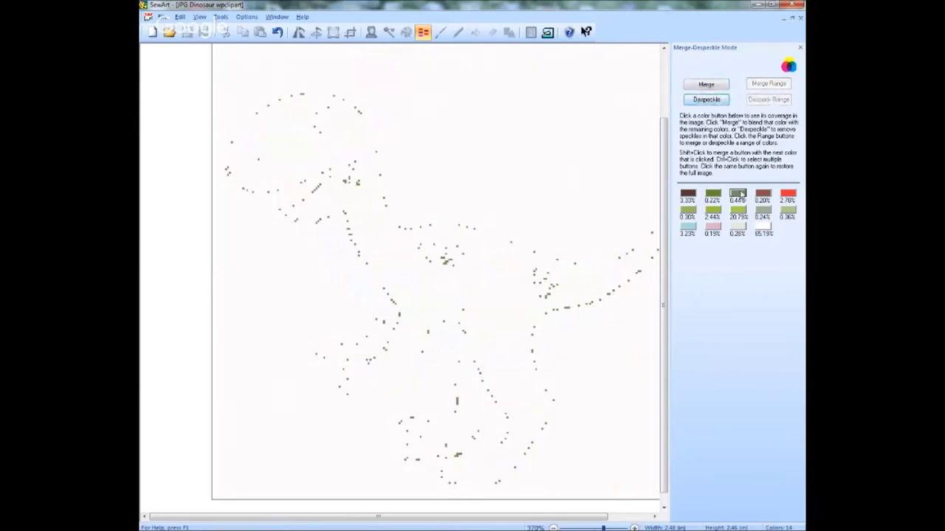
pyautogui.click(739, 194)
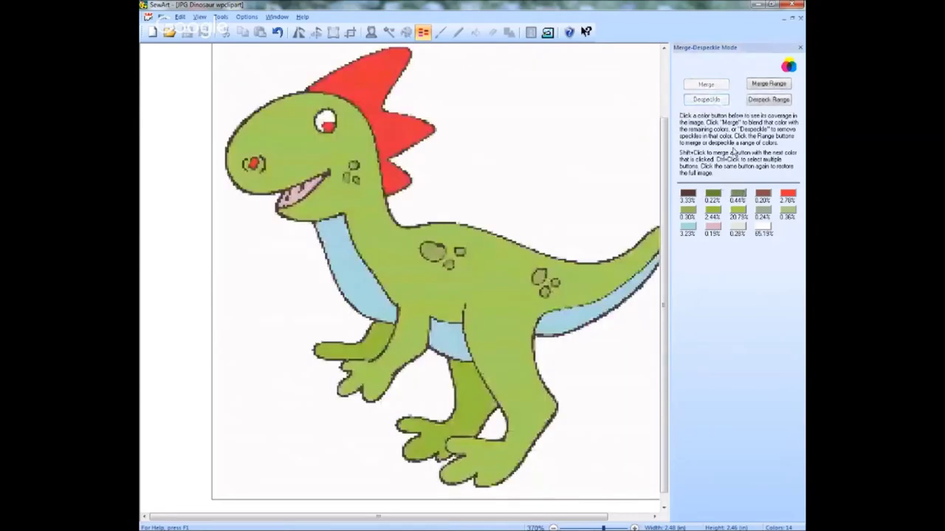
pyautogui.click(738, 196)
pyautogui.click(705, 83)
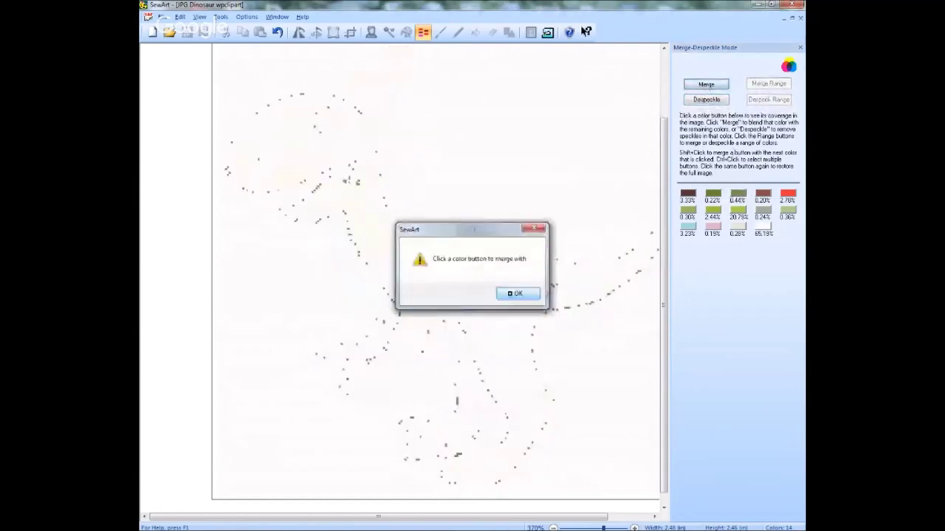
pyautogui.click(513, 293)
pyautogui.click(686, 194)
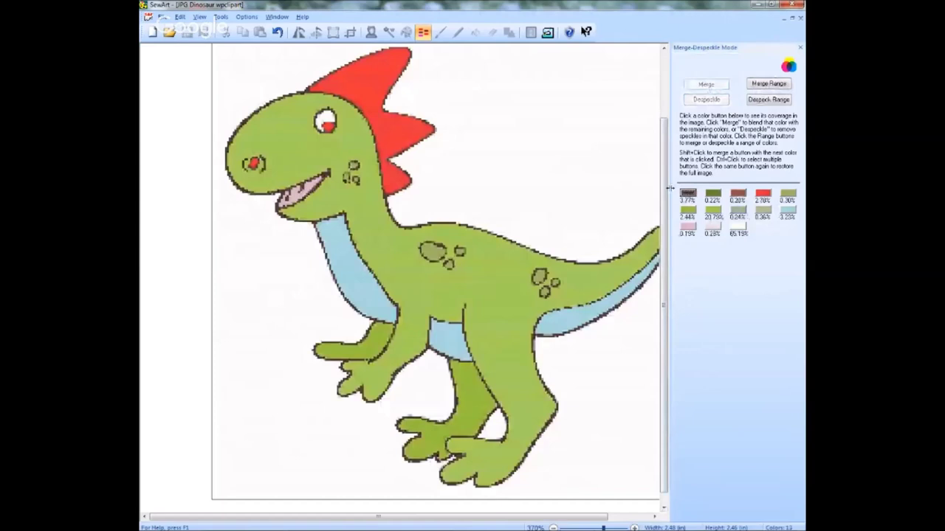
# Step: Compare the coverage of the remaining dark green and the brownish red, and merge the dark green into the dark maroon
pyautogui.click(712, 194)
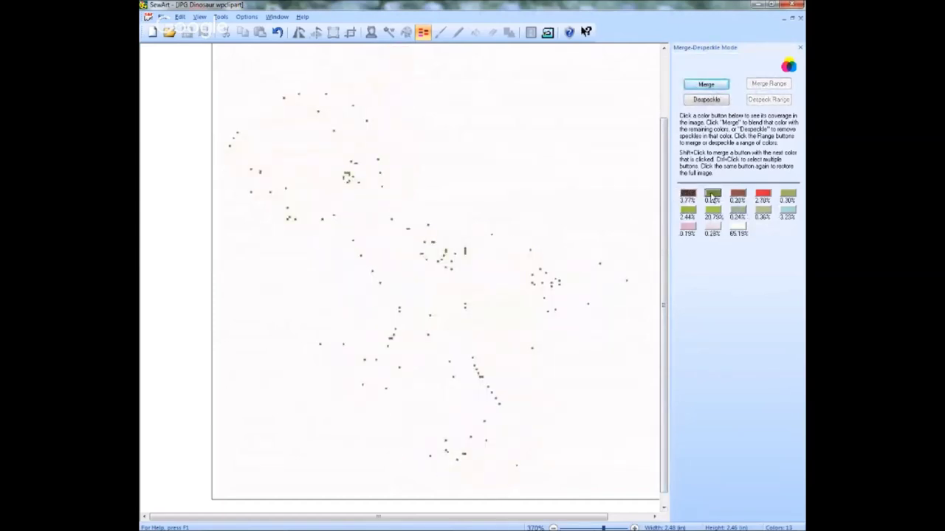
pyautogui.click(712, 195)
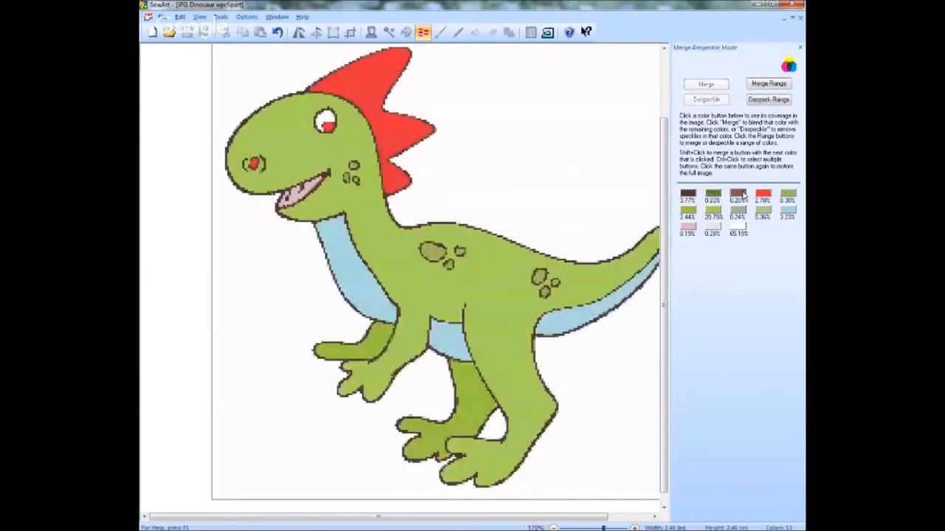
pyautogui.click(741, 195)
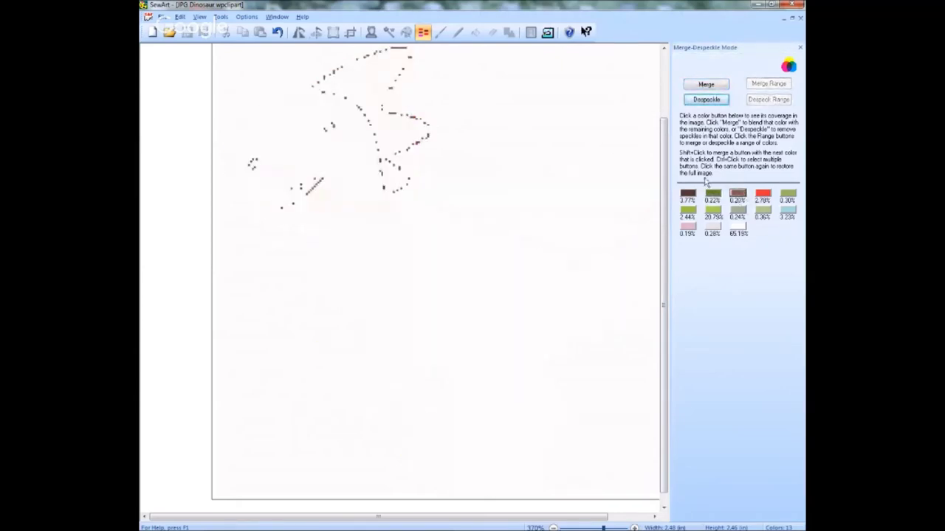
pyautogui.click(713, 196)
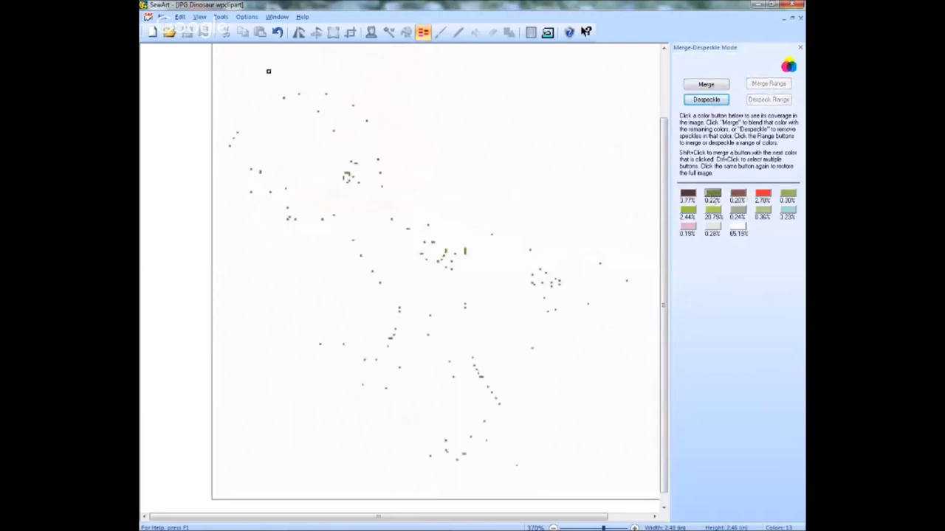
pyautogui.click(713, 194)
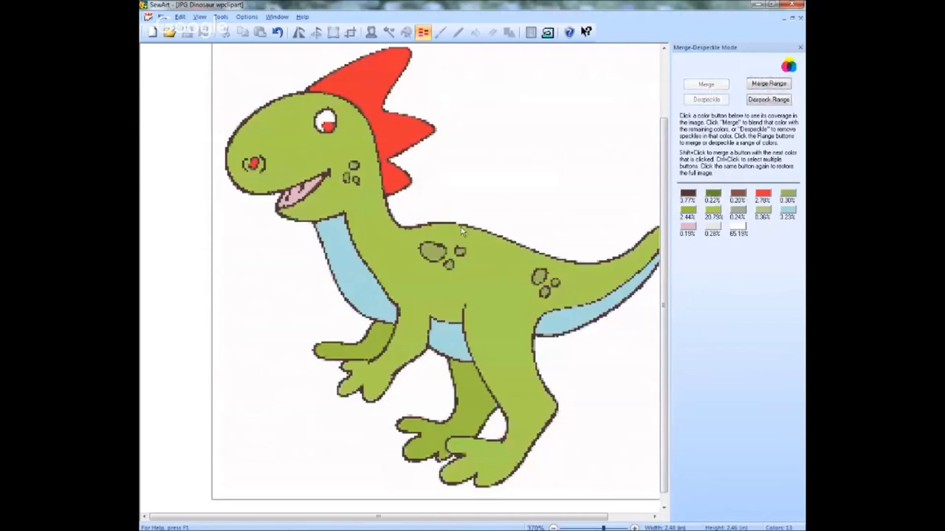
pyautogui.click(713, 195)
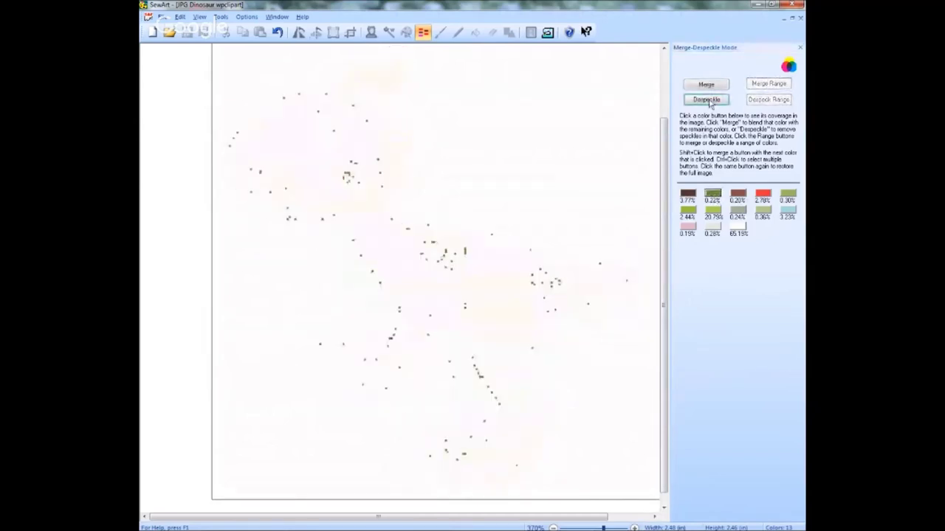
pyautogui.click(709, 84)
pyautogui.click(519, 294)
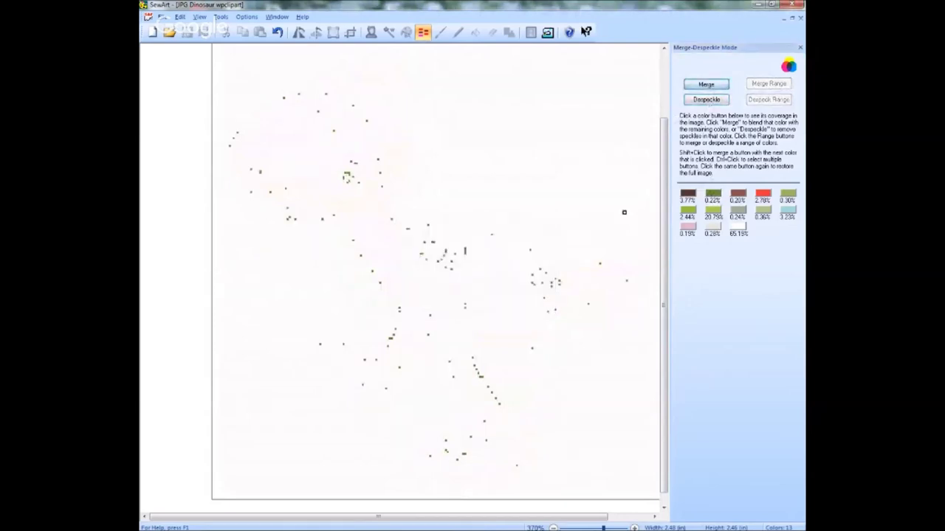
pyautogui.click(687, 195)
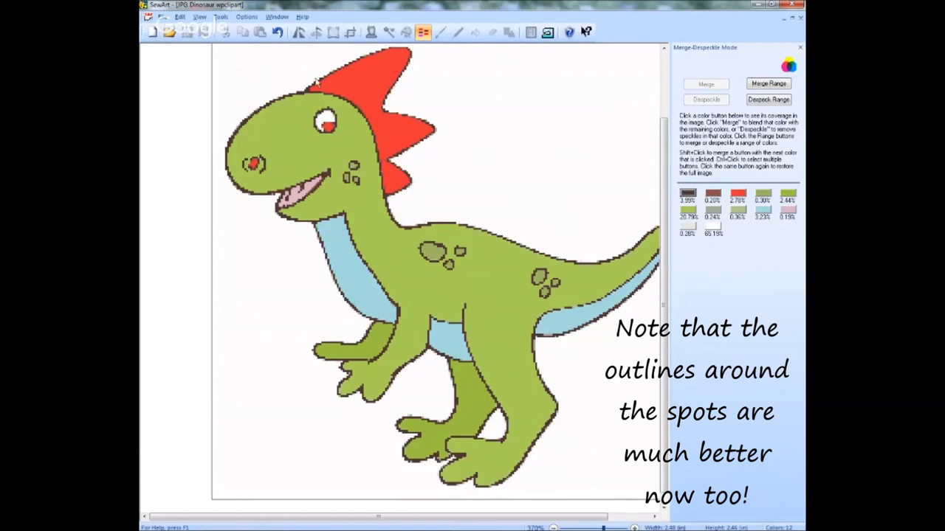
# Step: Merge the brownish red along the crest and mouth outlines into the dark maroon
pyautogui.click(712, 194)
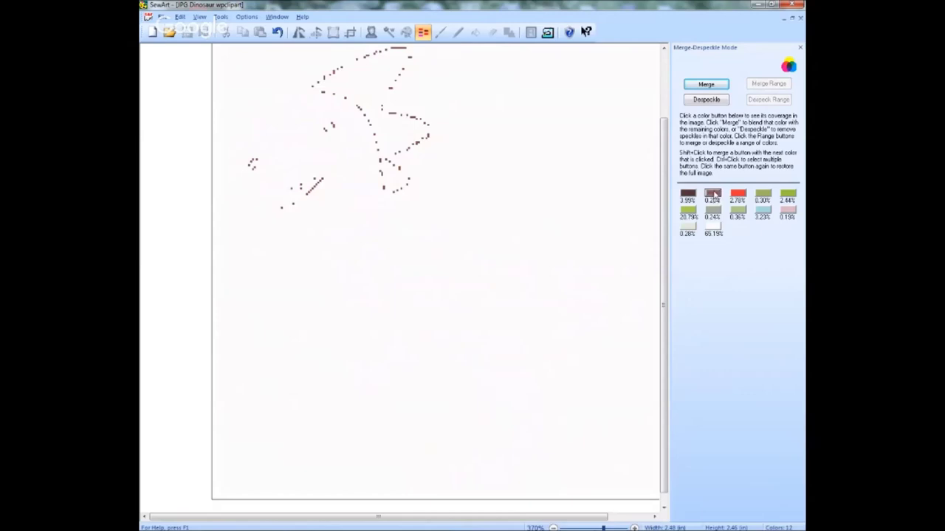
pyautogui.click(714, 195)
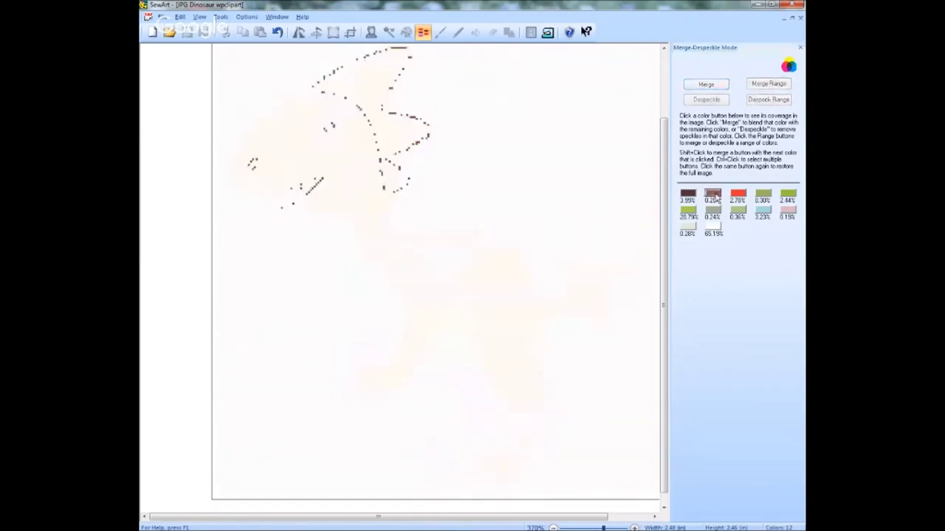
pyautogui.press('Return')
pyautogui.press('Return')
pyautogui.click(687, 194)
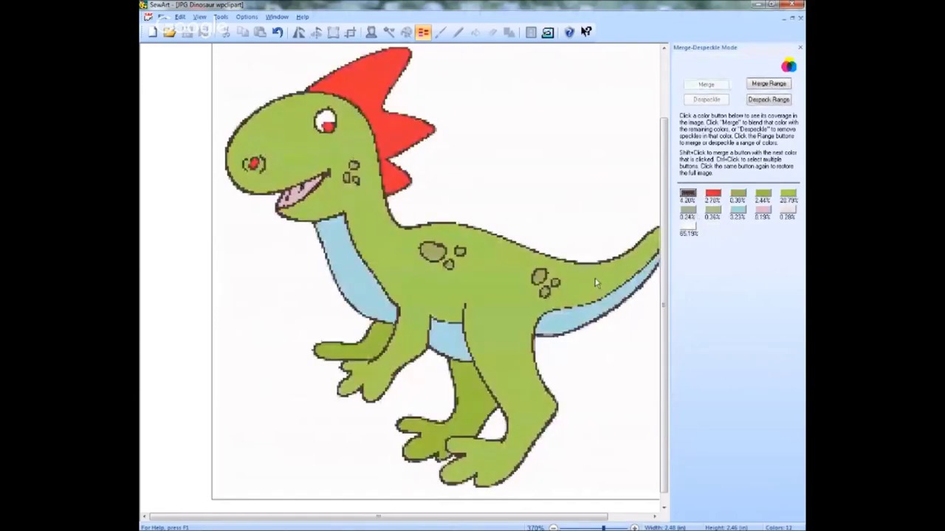
# Step: Check the coverage of the gray and the pale sage green, and despeckle the light blue belly color
pyautogui.click(688, 212)
pyautogui.click(712, 213)
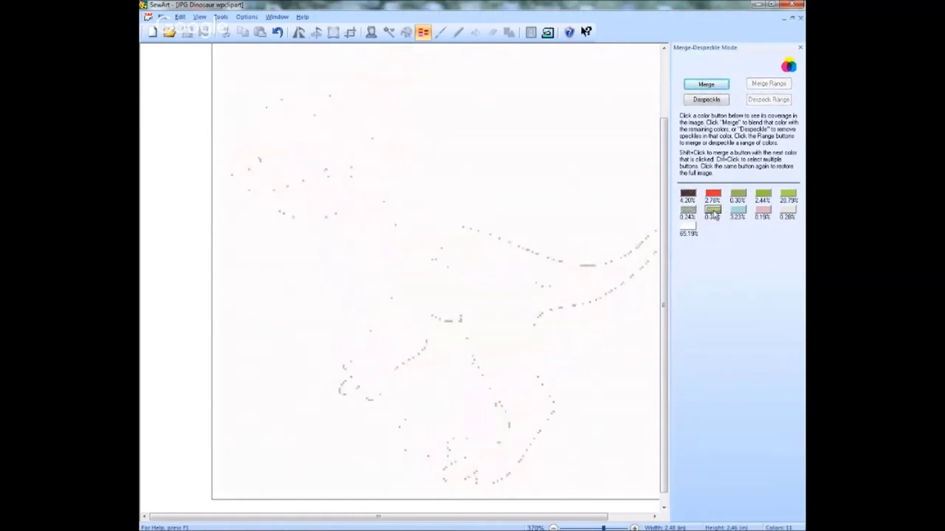
pyautogui.click(739, 212)
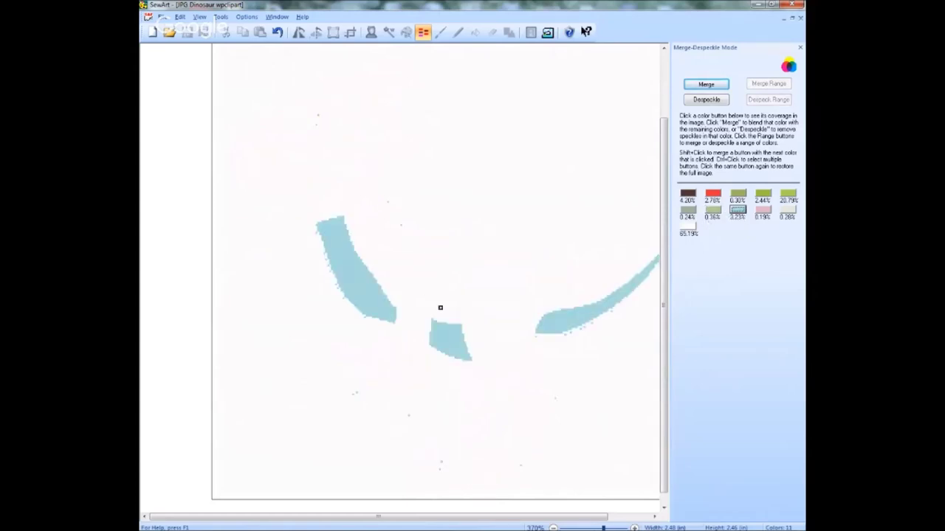
pyautogui.click(707, 101)
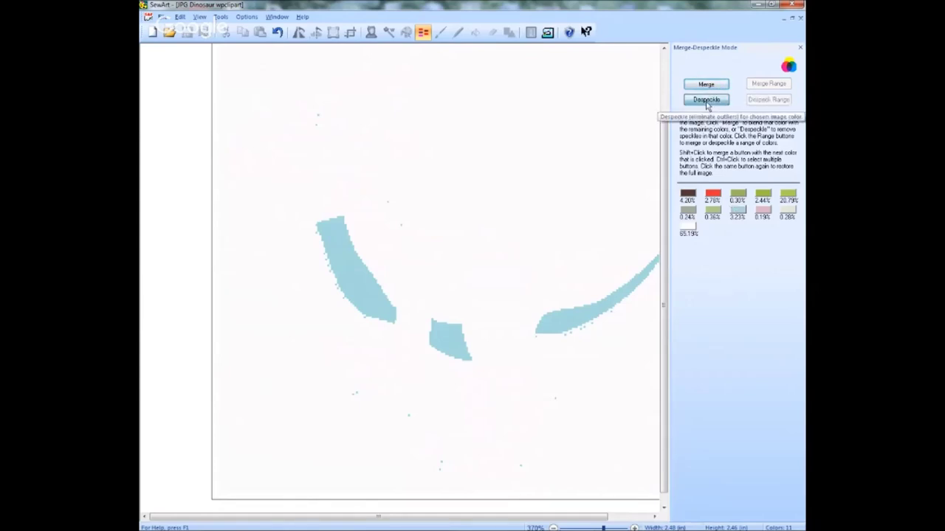
# Step: Review the coverage of the mouth pink, pale gray, gray, body green, spot green and crest red
pyautogui.click(764, 212)
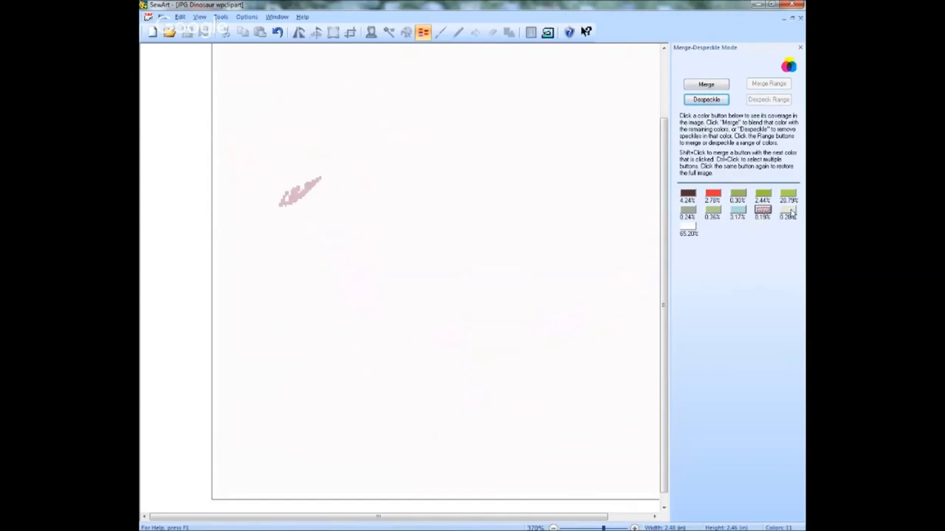
pyautogui.click(789, 211)
pyautogui.click(691, 212)
pyautogui.click(787, 194)
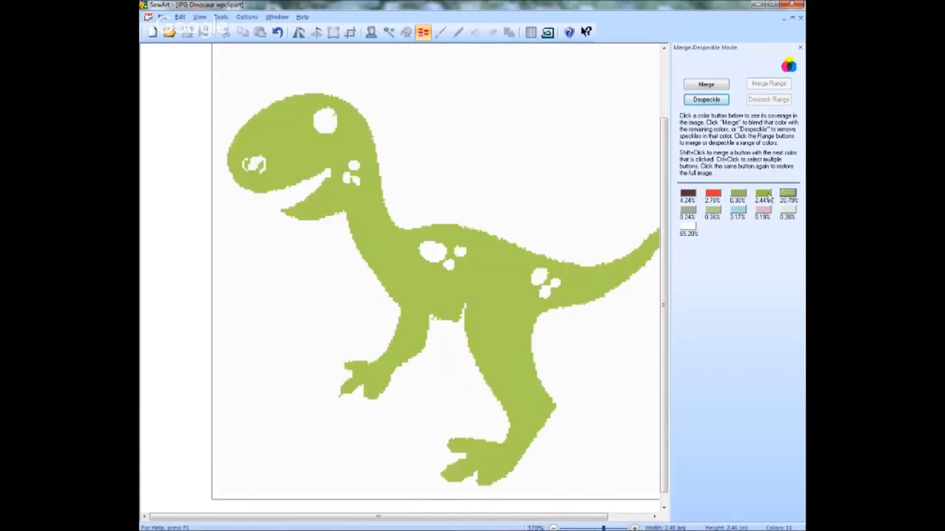
pyautogui.click(738, 194)
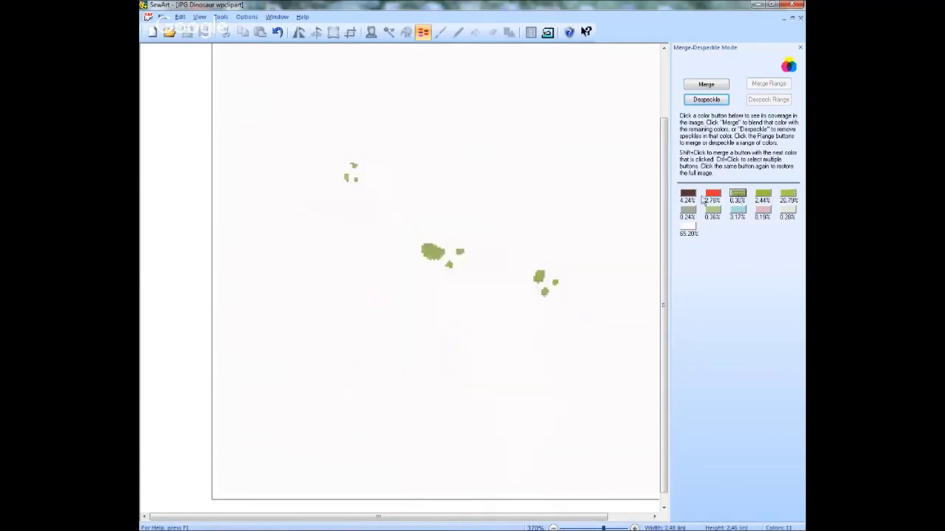
pyautogui.click(719, 196)
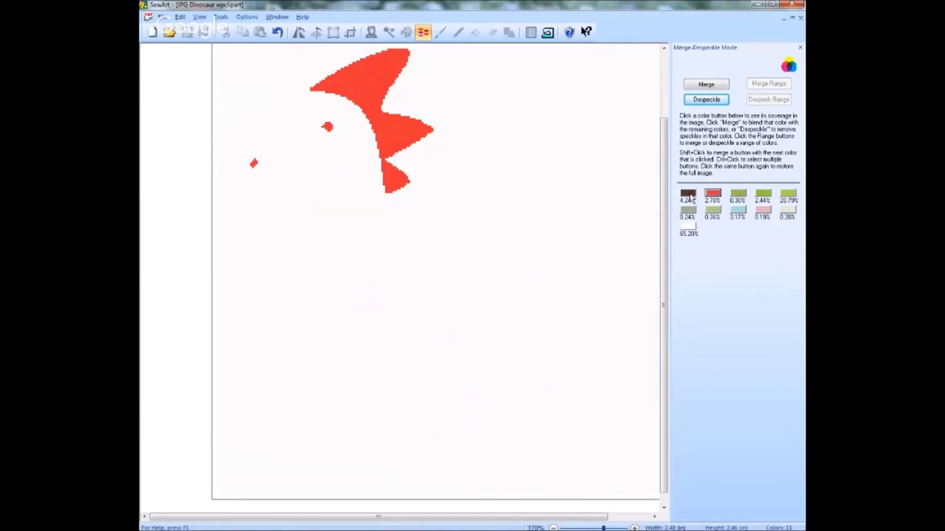
# Step: Check the coverage of the dark maroon, gray and pale sage green, and despeckle the gray
pyautogui.click(689, 196)
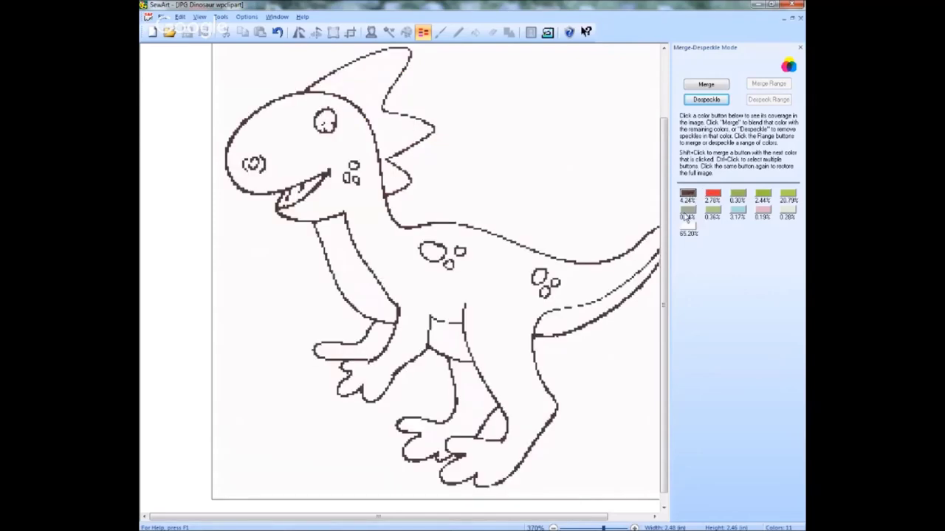
pyautogui.click(694, 213)
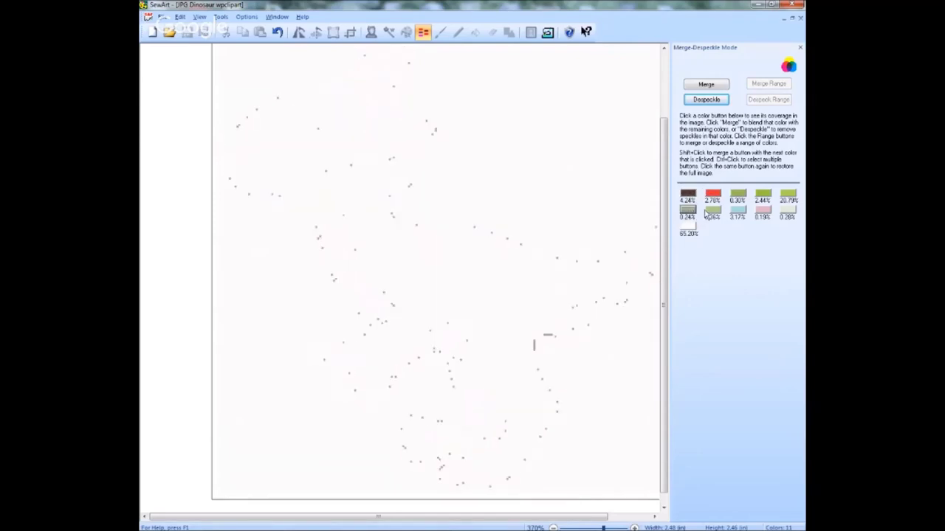
pyautogui.click(713, 212)
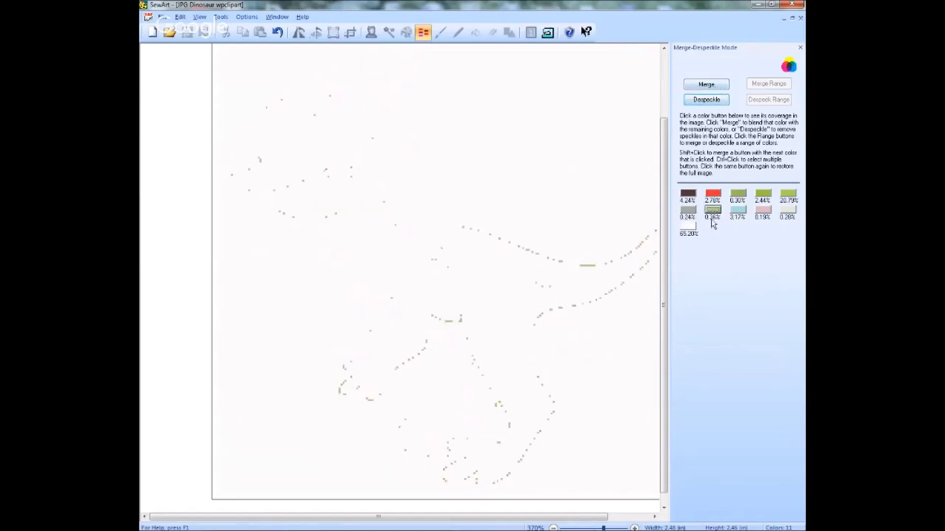
pyautogui.click(714, 210)
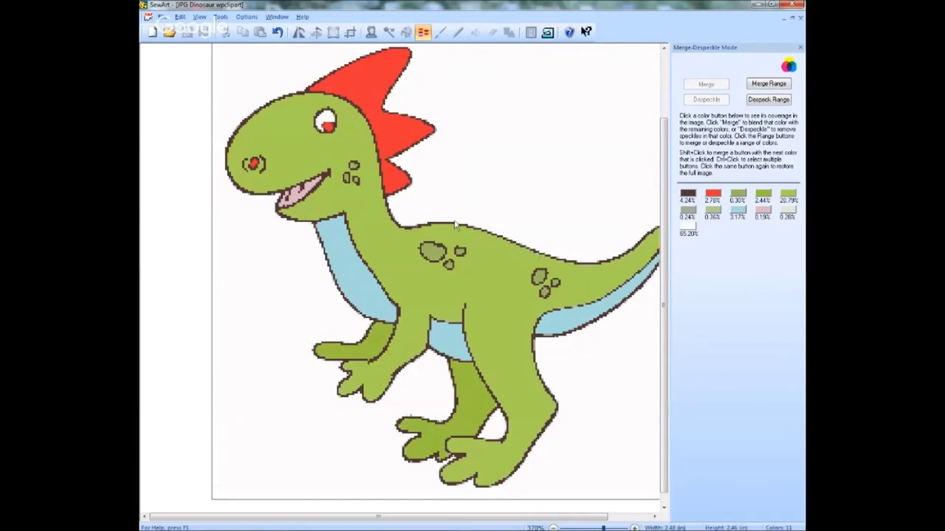
pyautogui.click(688, 212)
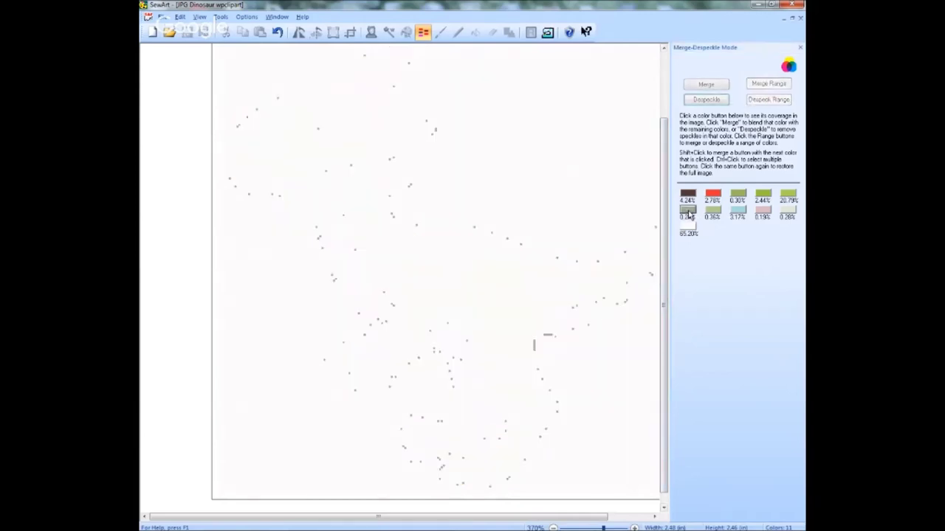
pyautogui.click(705, 101)
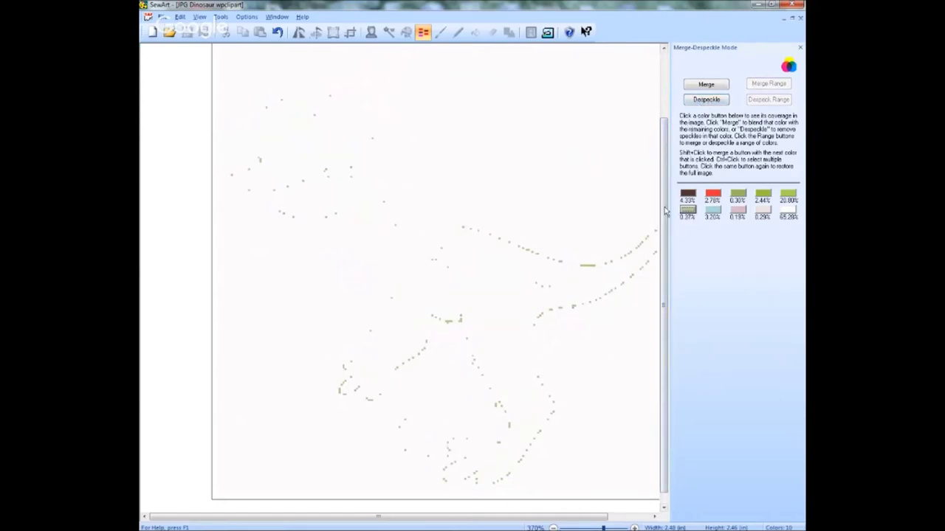
pyautogui.click(688, 212)
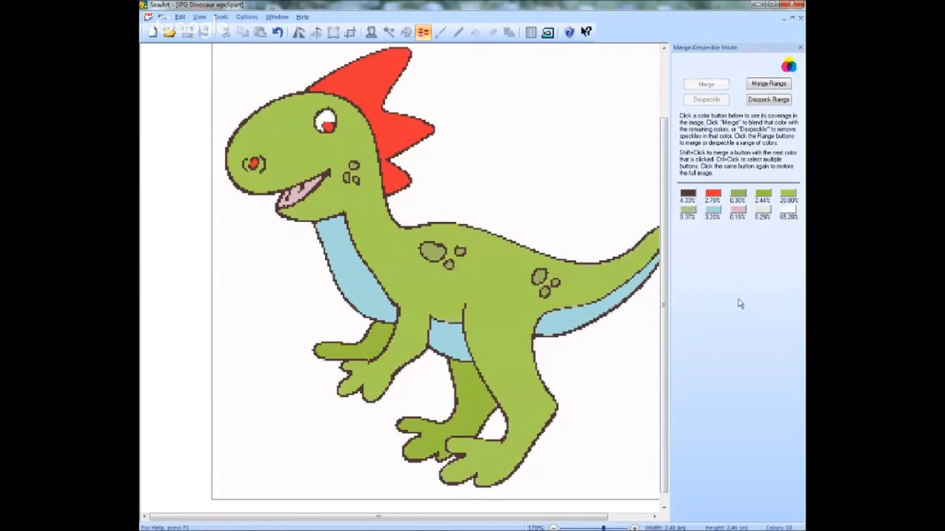
# Step: Try despeckling the pale sage green in two passes, and undo both passes
pyautogui.click(688, 212)
pyautogui.click(703, 101)
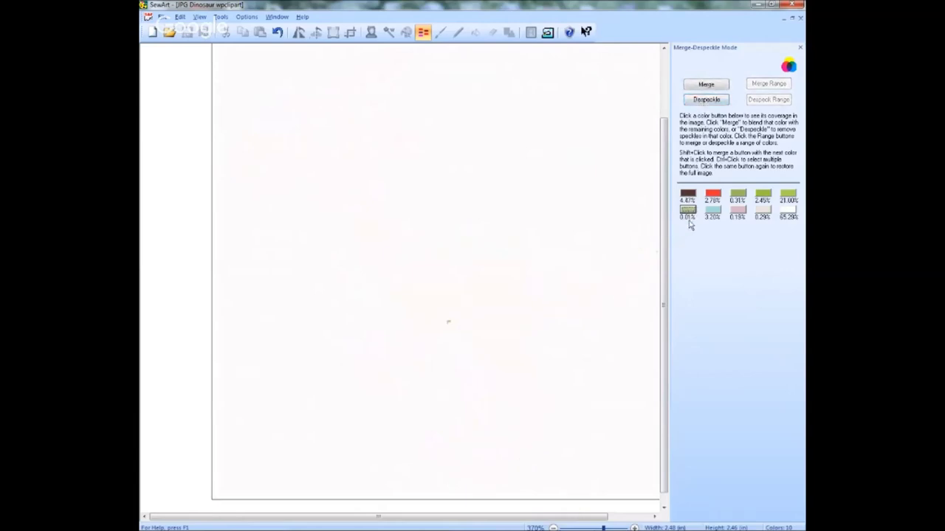
pyautogui.click(711, 101)
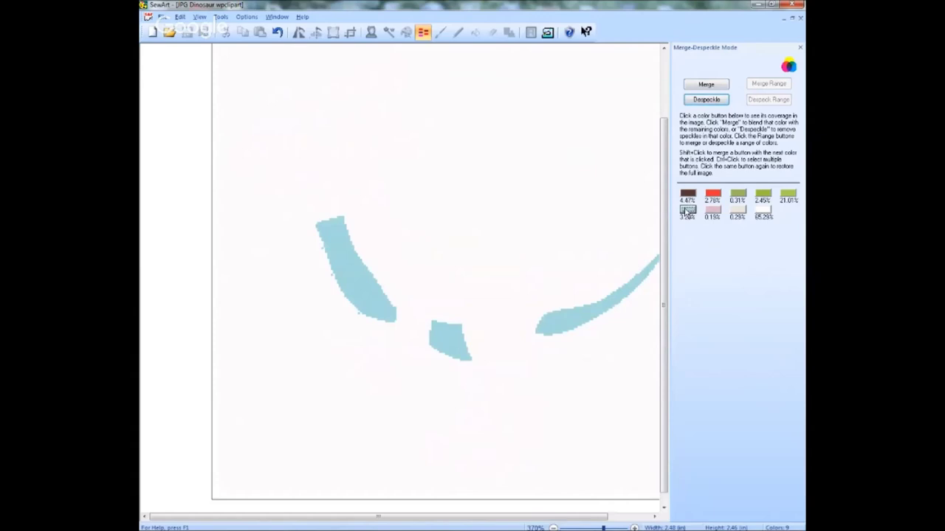
pyautogui.click(687, 212)
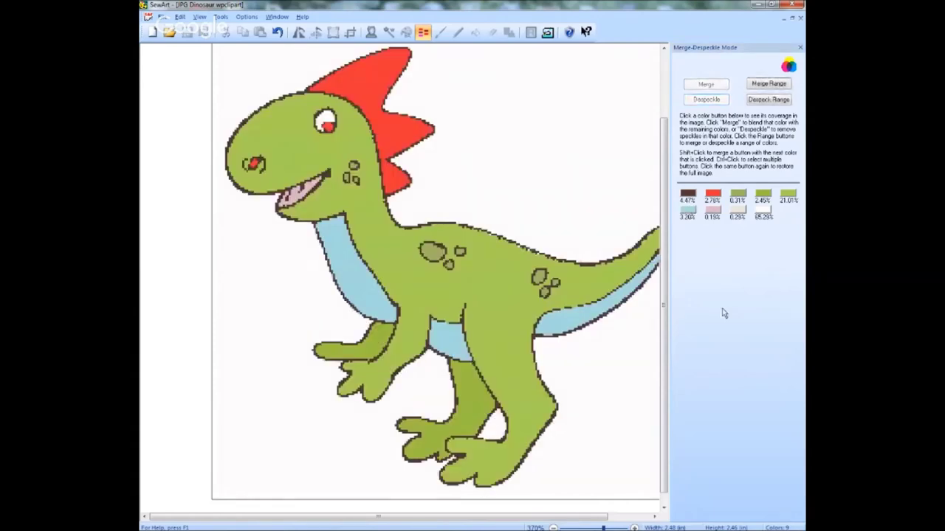
pyautogui.click(277, 34)
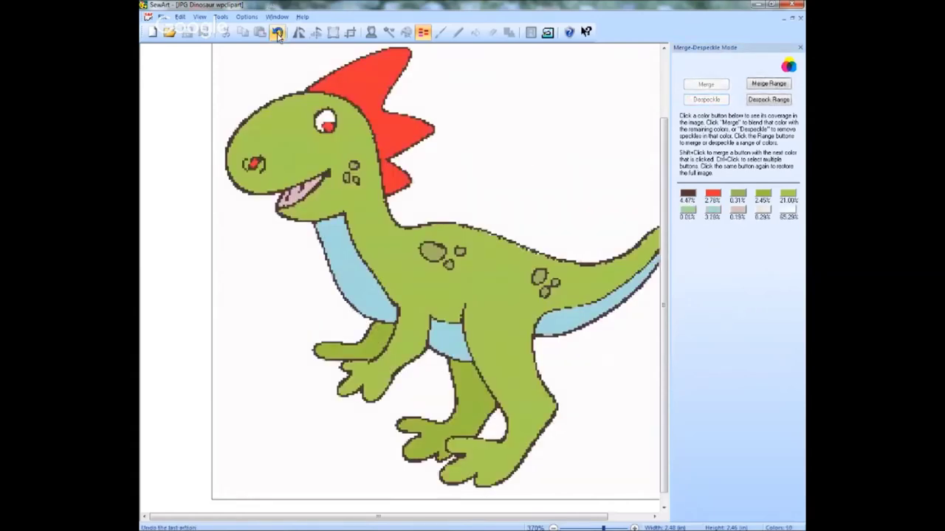
pyautogui.click(279, 34)
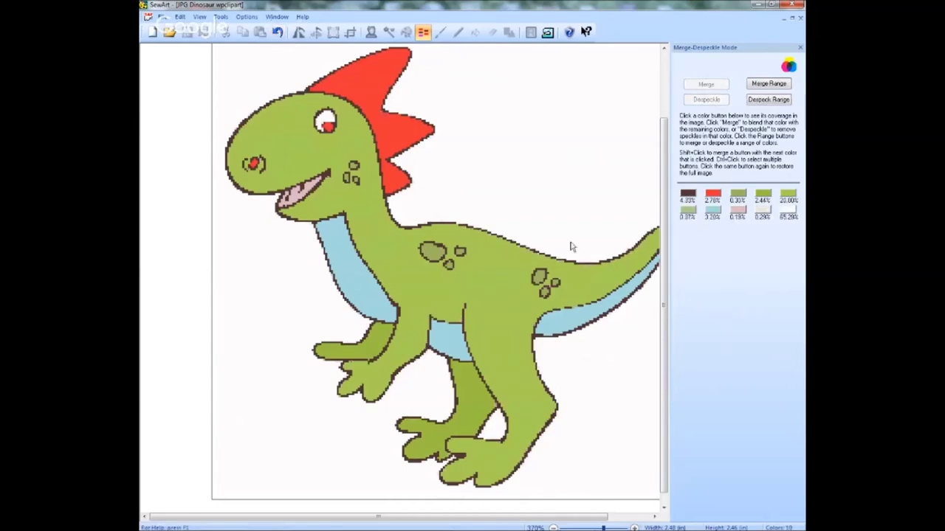
# Step: Compare the pale sage green with the spot, back-leg and body greens, and merge it into the body green
pyautogui.click(687, 213)
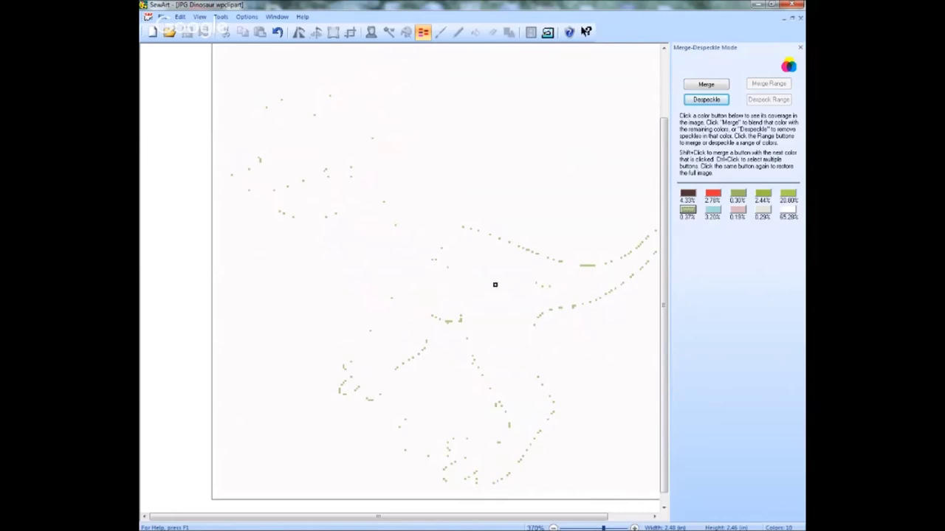
pyautogui.click(689, 215)
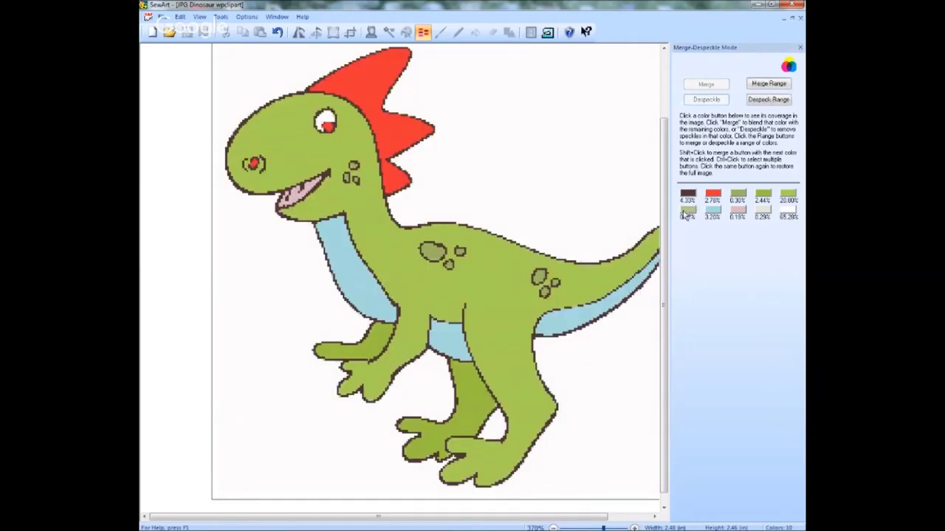
pyautogui.click(738, 196)
pyautogui.click(762, 196)
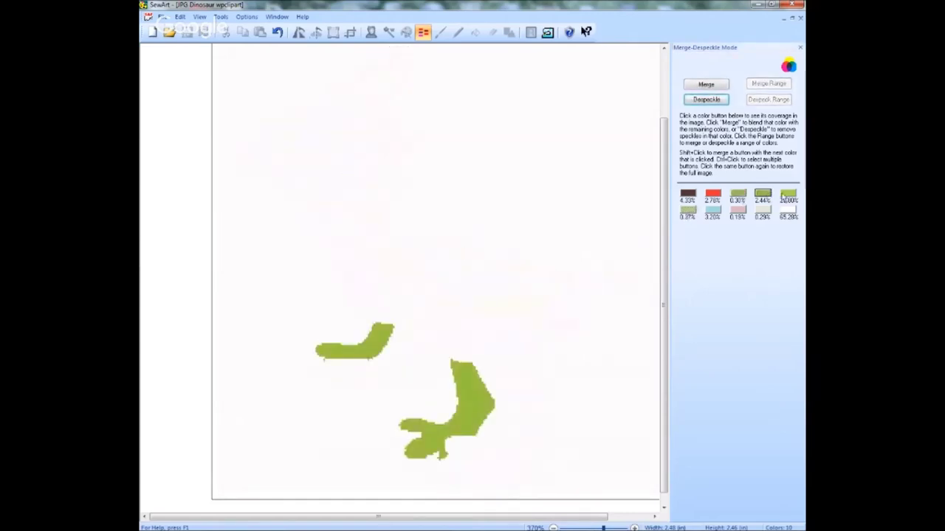
pyautogui.click(789, 196)
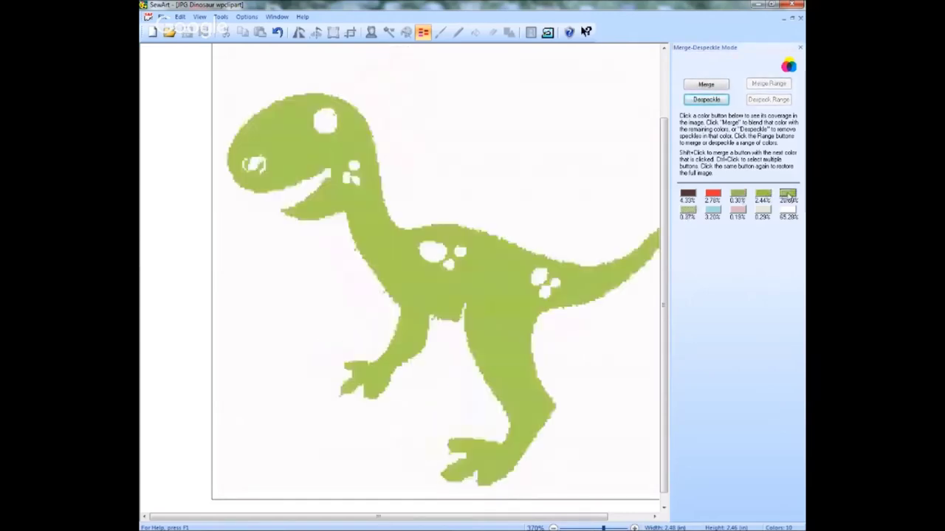
pyautogui.click(687, 214)
pyautogui.click(688, 212)
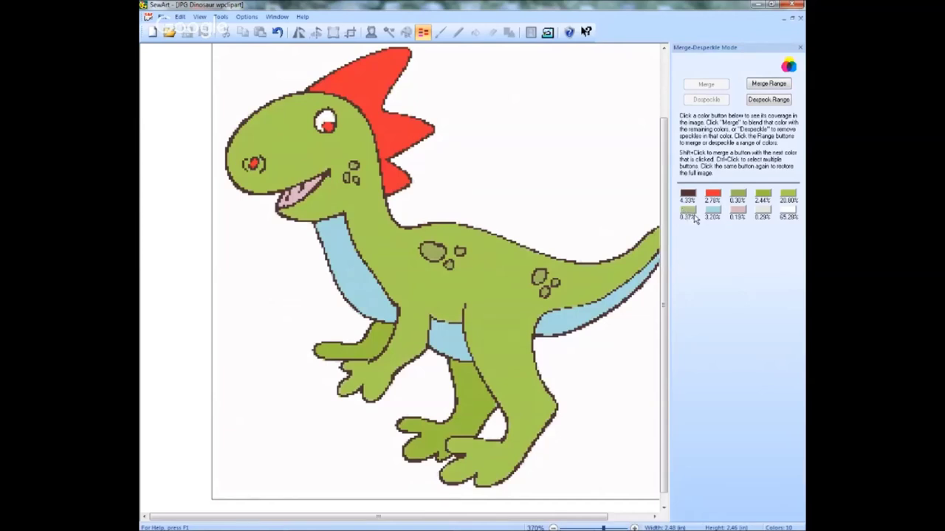
pyautogui.click(685, 212)
pyautogui.click(706, 85)
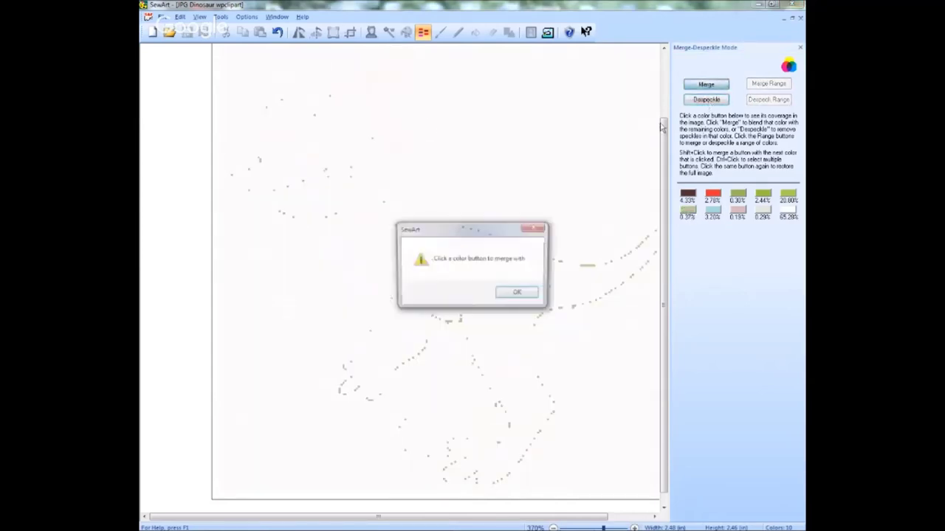
pyautogui.click(515, 291)
pyautogui.click(788, 195)
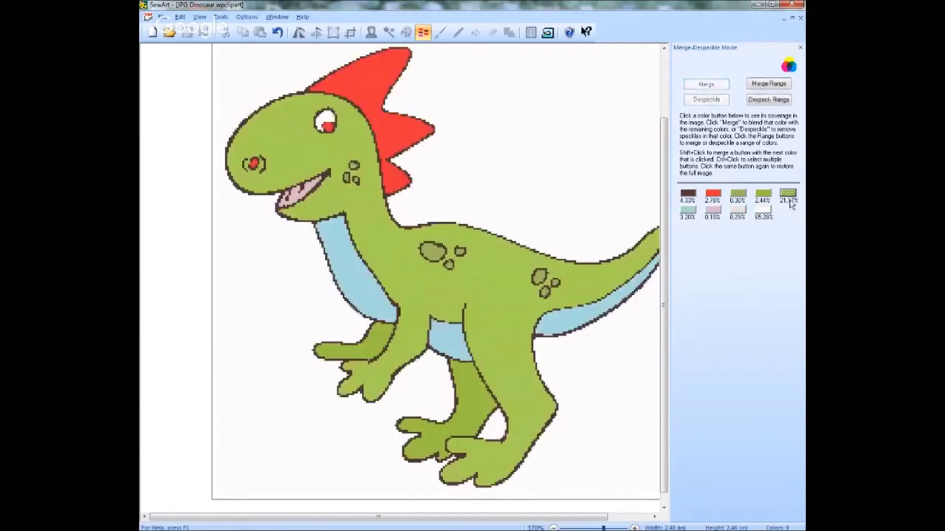
# Step: Review the coverage of the dark maroon, crest red, spot green and back-leg green, and undo the sage green merge
pyautogui.click(688, 196)
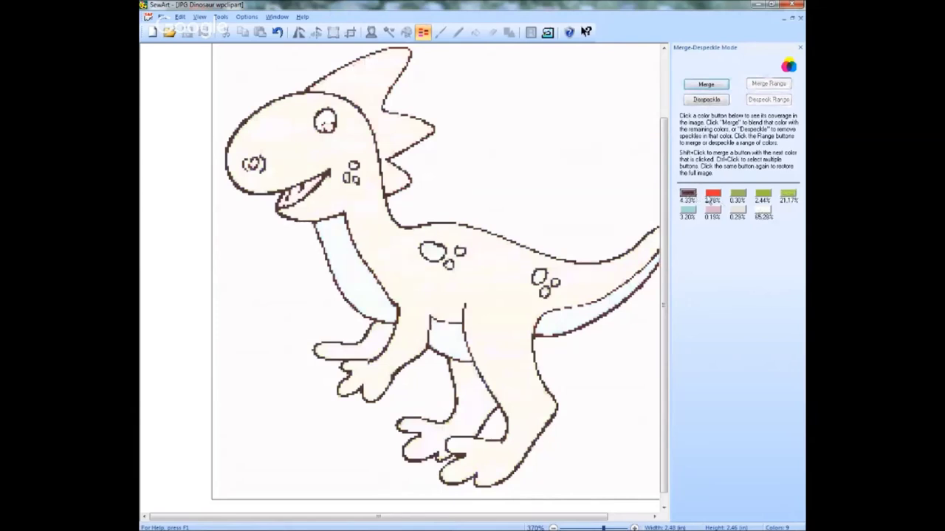
pyautogui.click(711, 196)
pyautogui.click(689, 197)
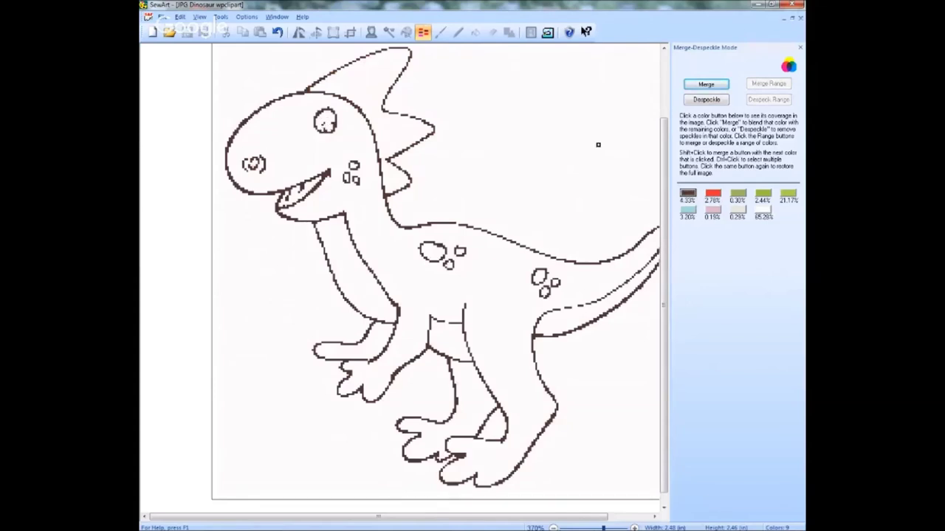
pyautogui.click(713, 194)
pyautogui.click(740, 194)
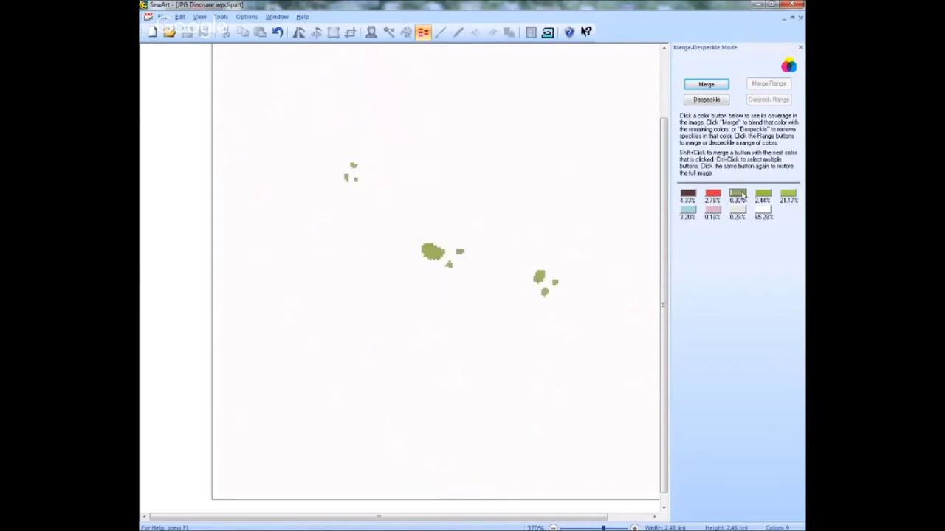
pyautogui.click(764, 194)
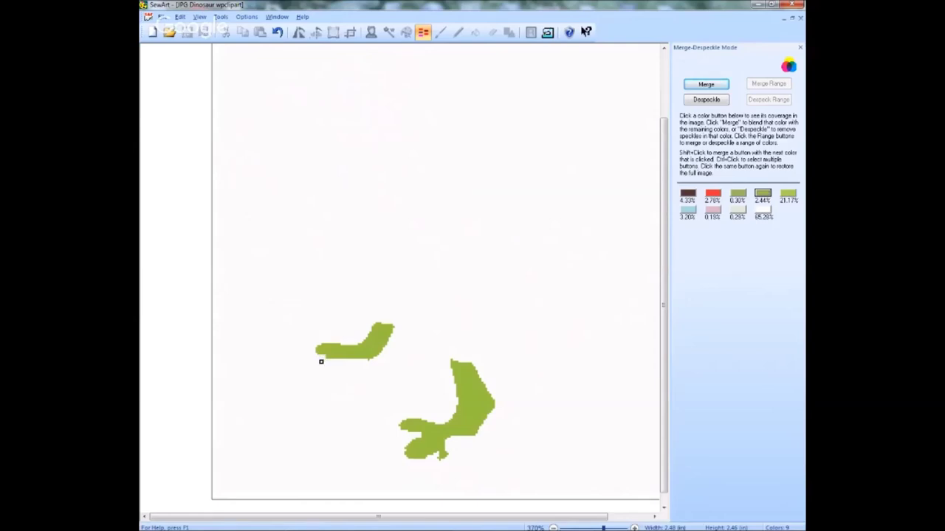
pyautogui.click(278, 33)
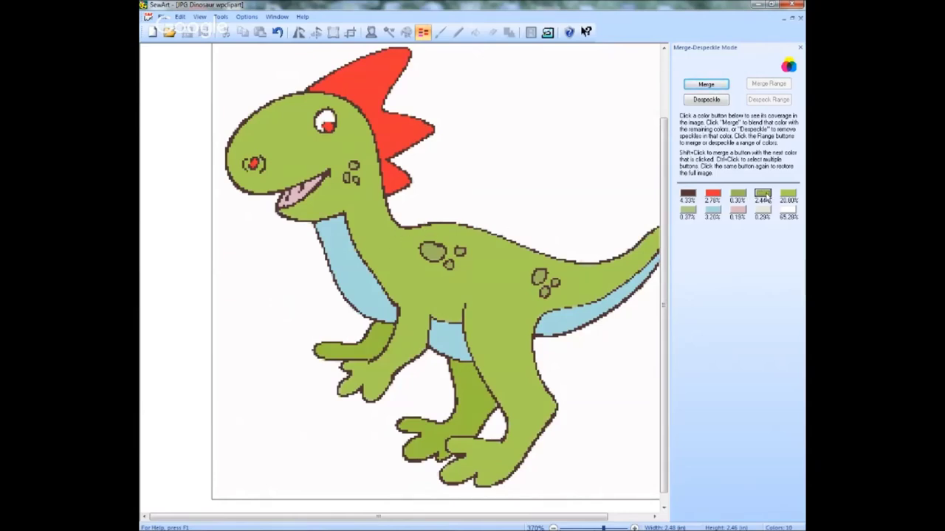
# Step: Check the coverage of the back-leg green and the body green, and despeckle the body green
pyautogui.click(765, 195)
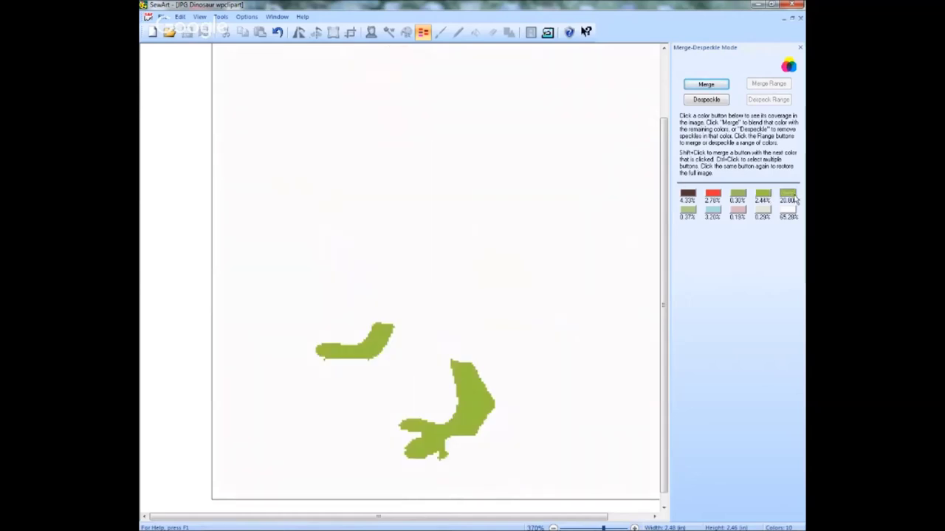
pyautogui.click(794, 196)
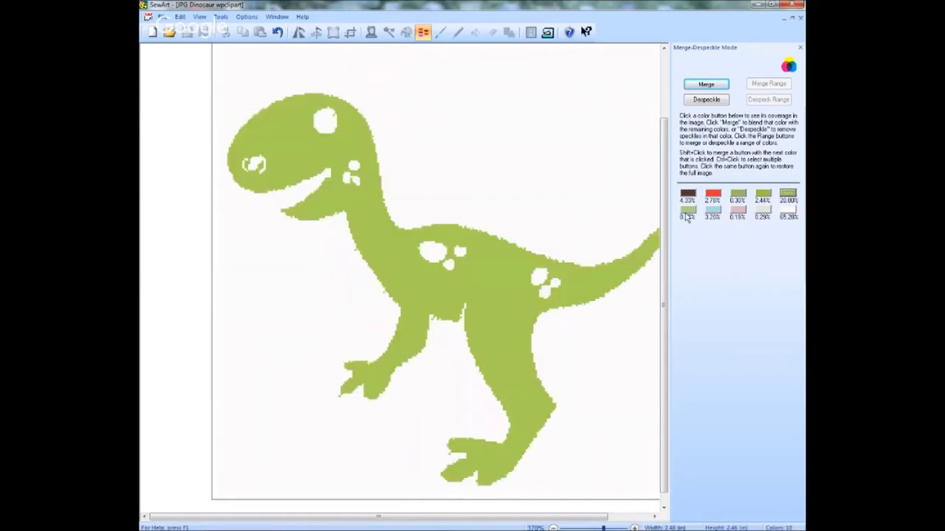
pyautogui.click(722, 101)
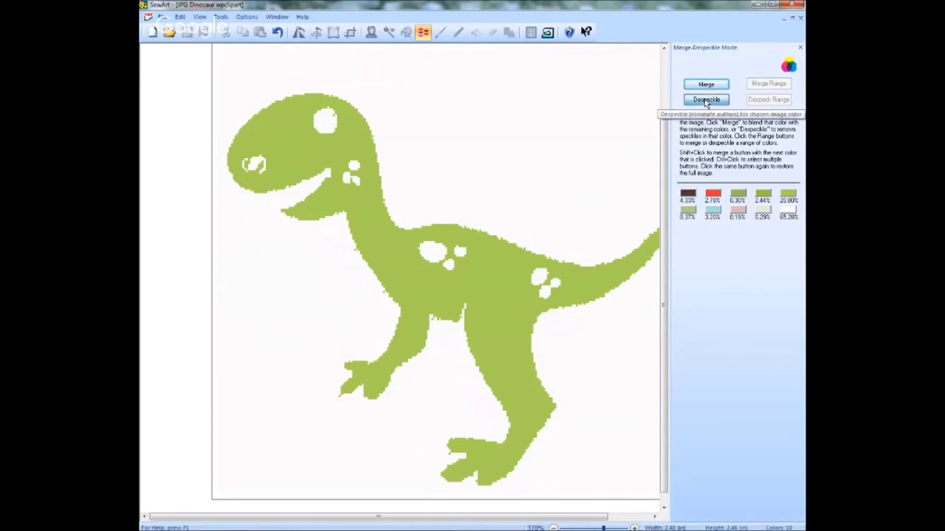
pyautogui.click(706, 101)
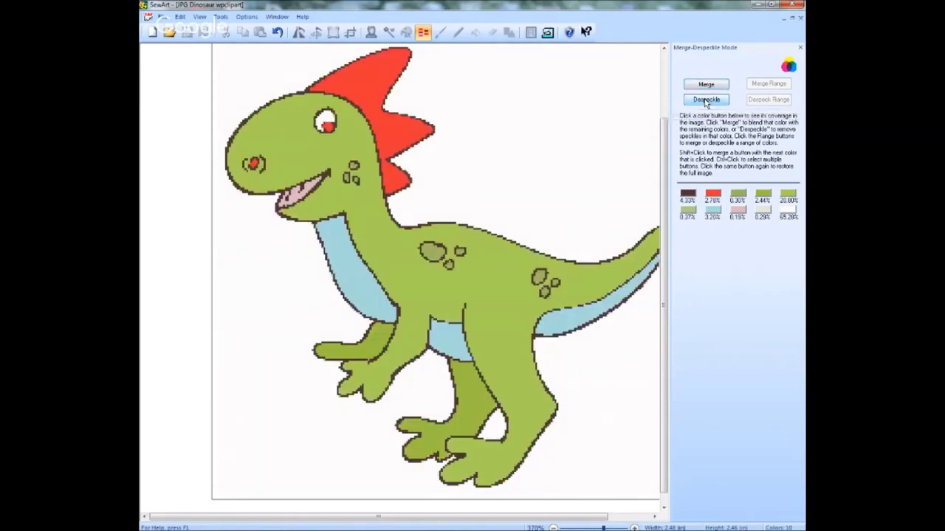
# Step: Check the coverage of the pale sage green, and despeckle the light blue belly color
pyautogui.click(687, 212)
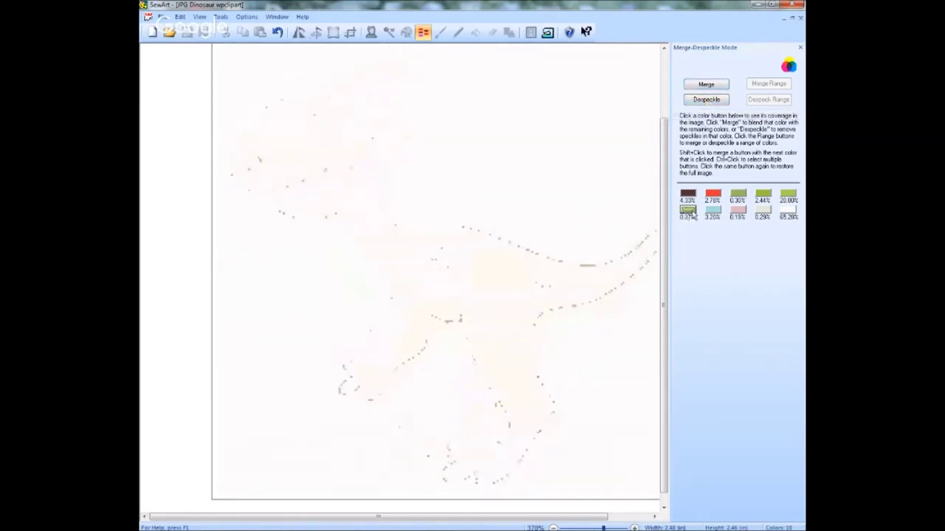
pyautogui.click(713, 213)
pyautogui.click(715, 214)
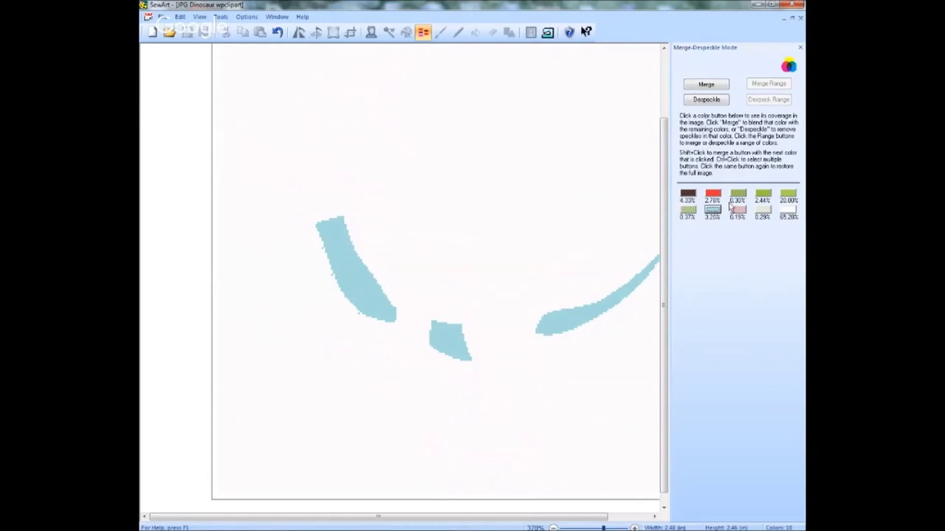
pyautogui.click(704, 103)
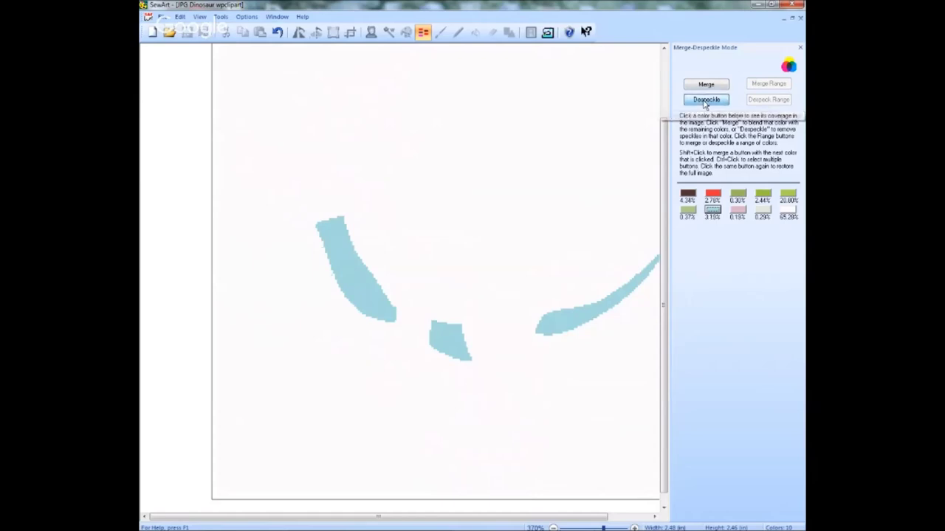
# Step: Check the coverage of the pale pink mouth color and the pale off-white shade, and despeckle the off-white shade
pyautogui.click(737, 214)
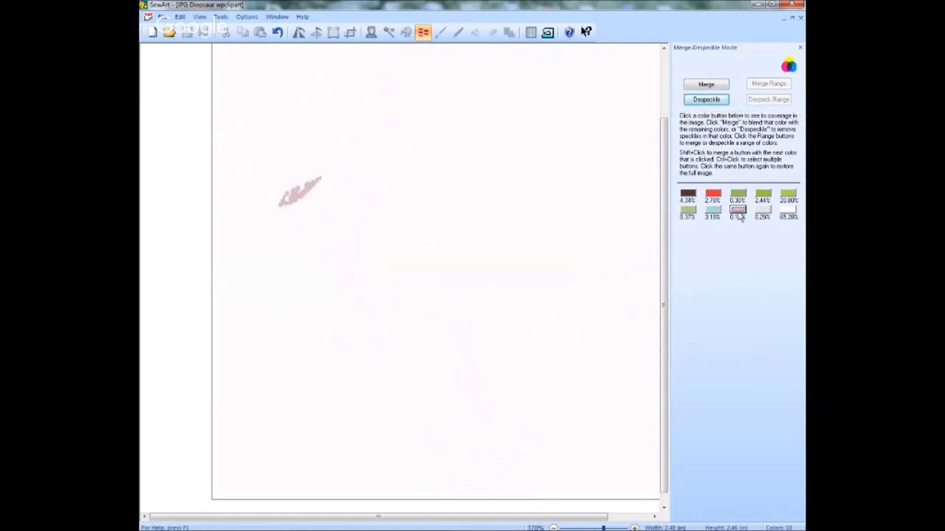
pyautogui.click(762, 212)
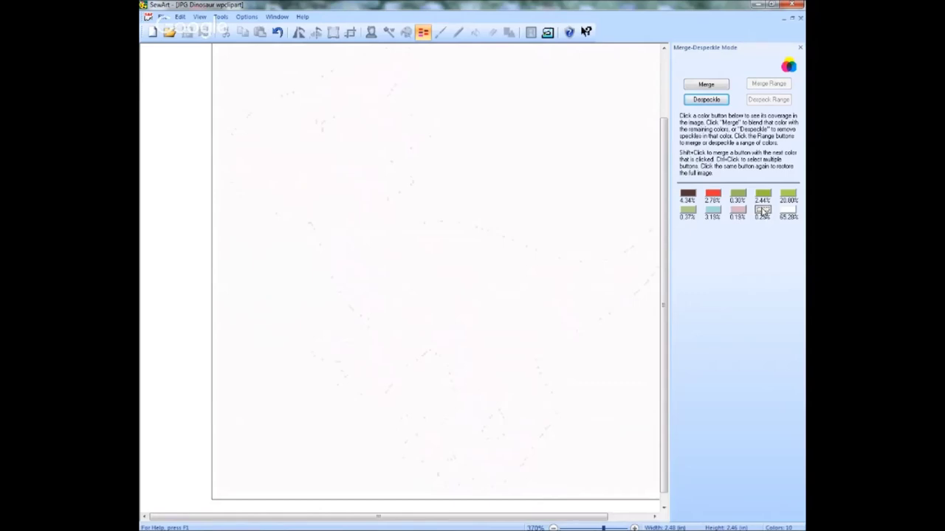
pyautogui.click(763, 212)
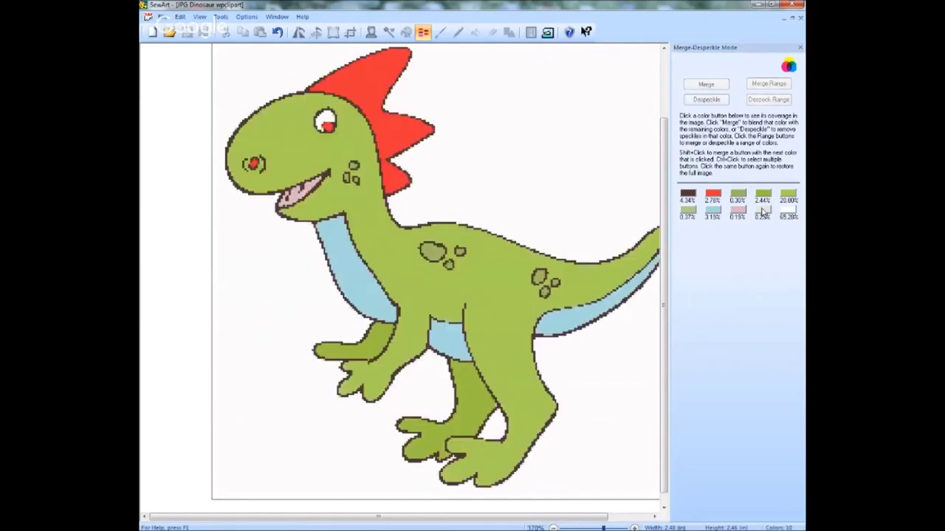
pyautogui.click(763, 212)
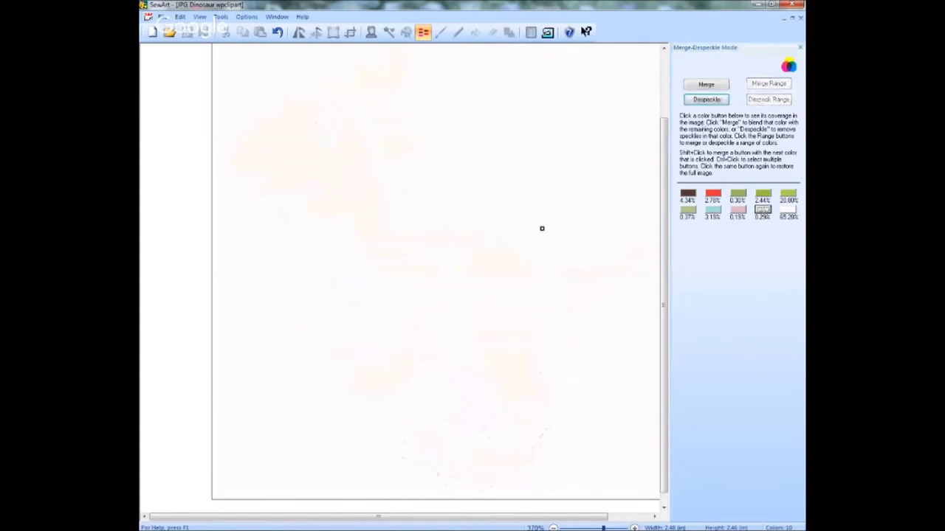
pyautogui.click(707, 100)
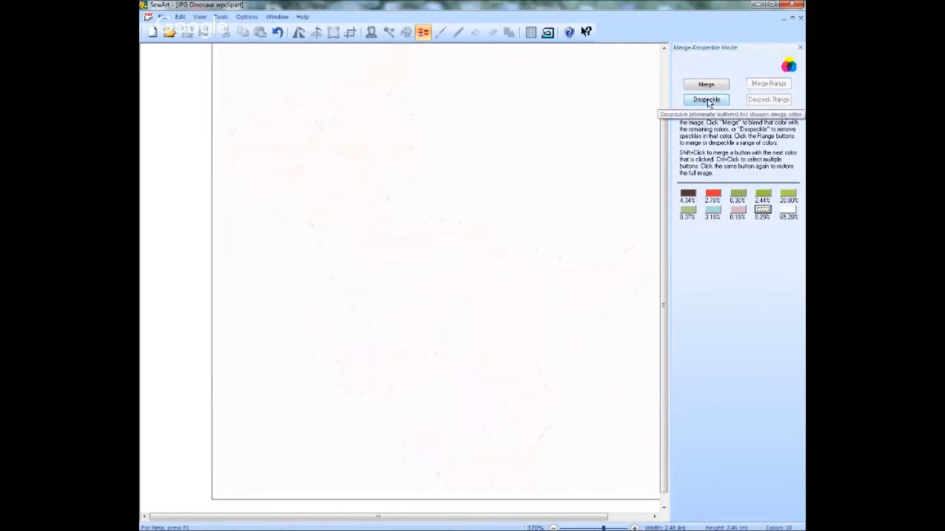
# Step: Check the coverage of the pale sage green, merge it into the main body green, and leave Merge-Despeckle mode
pyautogui.click(688, 212)
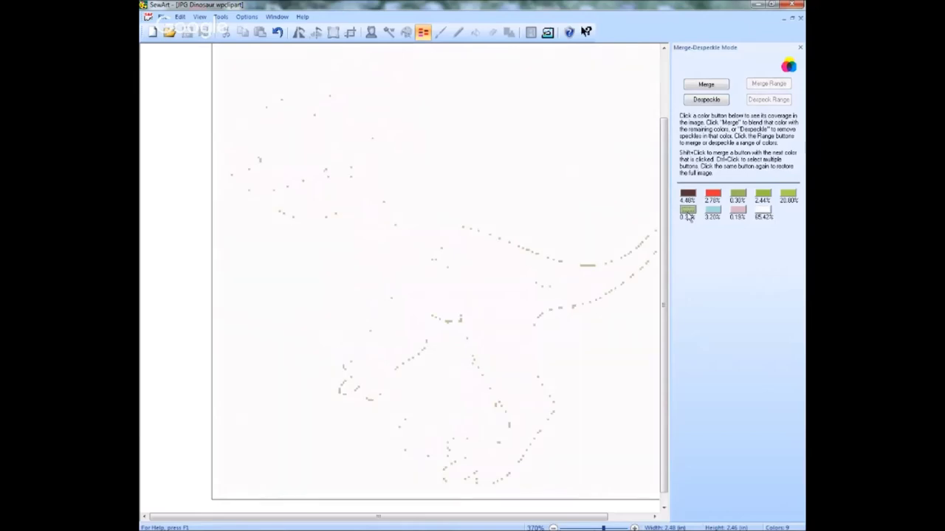
pyautogui.click(690, 217)
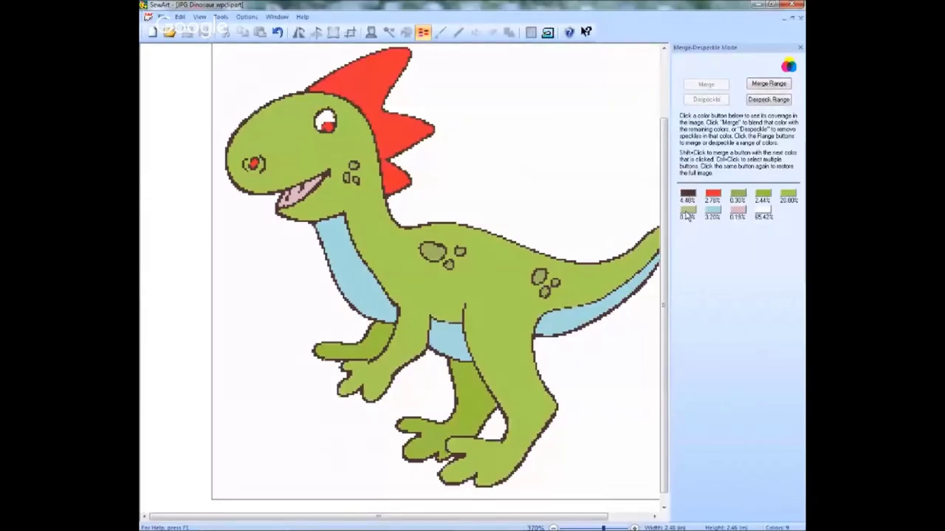
pyautogui.click(687, 213)
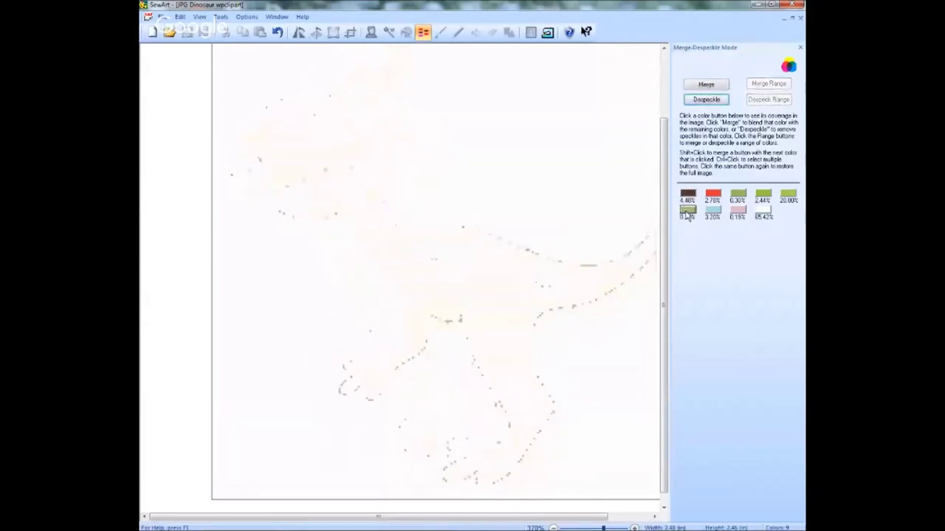
pyautogui.click(687, 213)
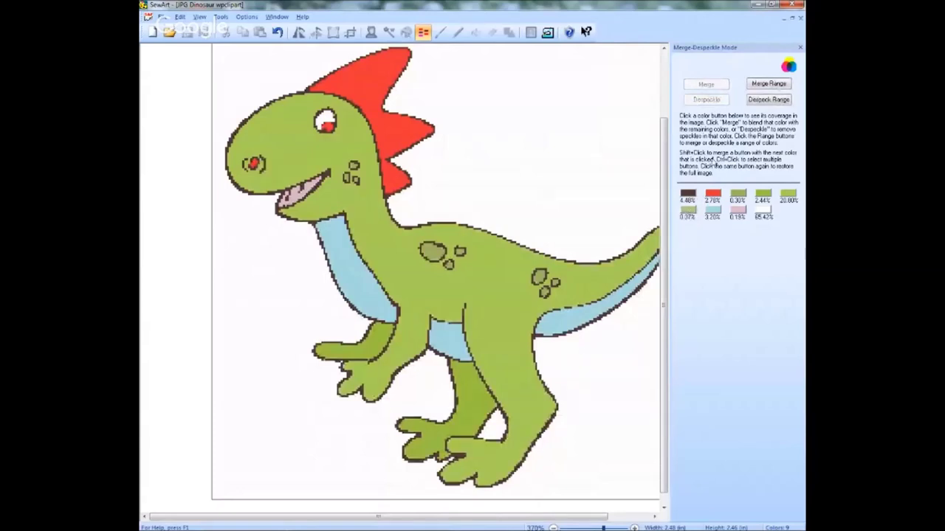
pyautogui.click(687, 212)
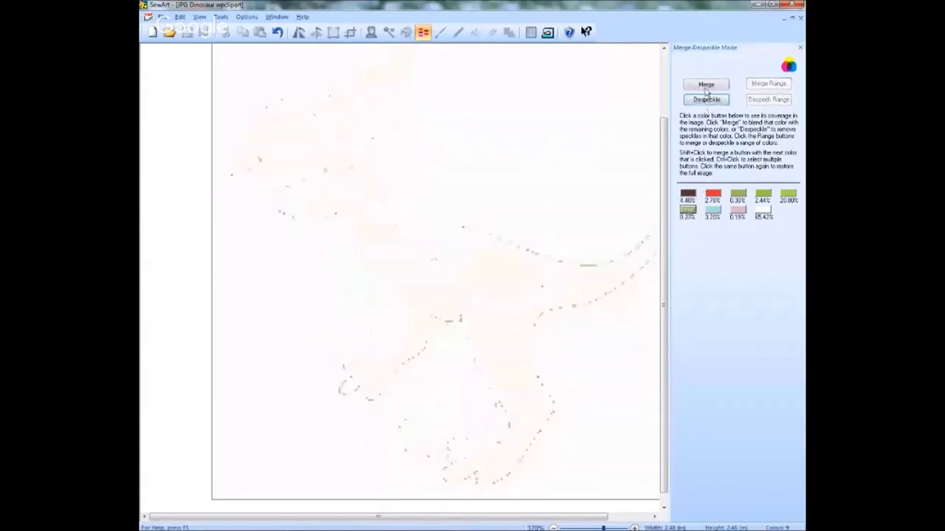
pyautogui.click(705, 84)
pyautogui.click(517, 292)
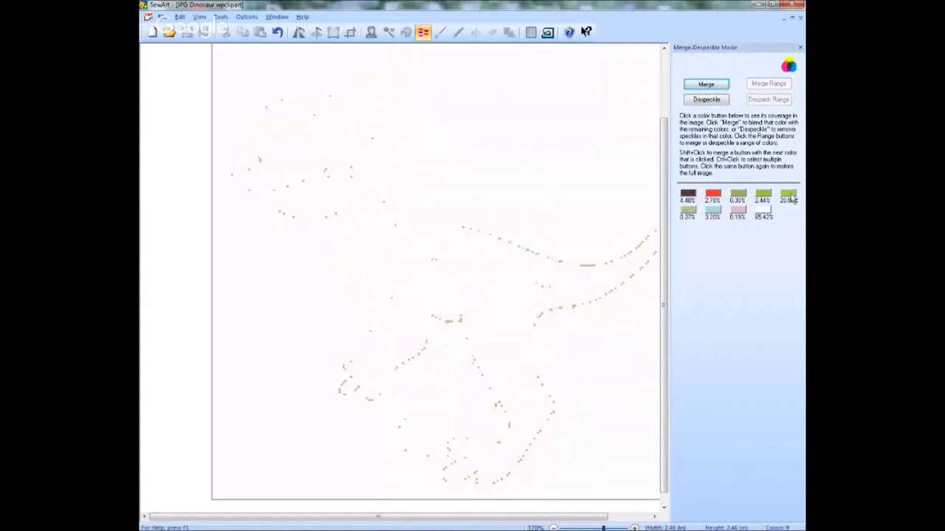
pyautogui.click(788, 195)
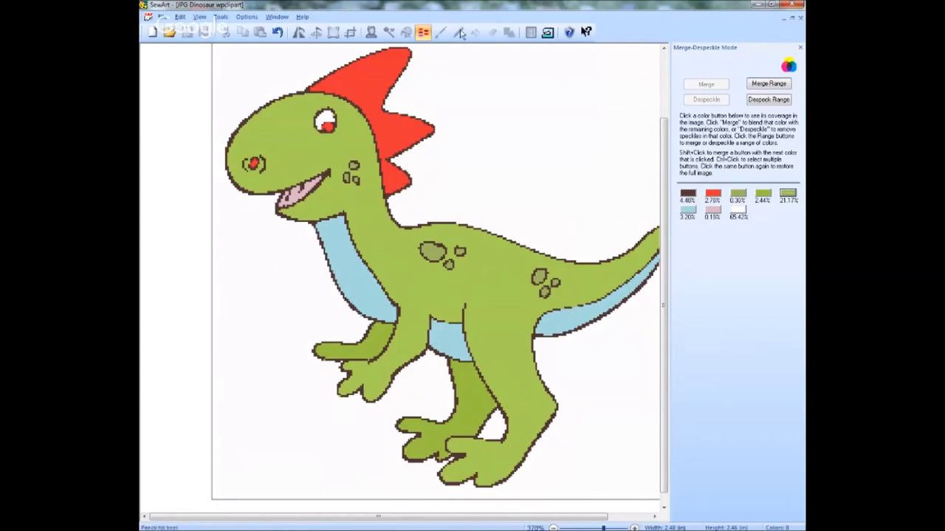
pyautogui.click(422, 33)
# Step: Set the Eraser to its smallest size and sample its color from the dinosaur's tail with the eye-dropper
pyautogui.click(458, 33)
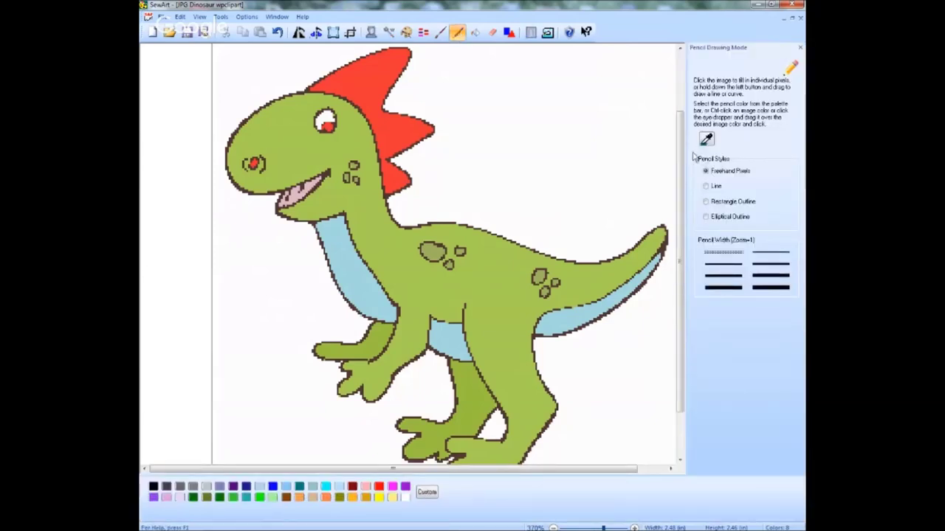
pyautogui.click(492, 33)
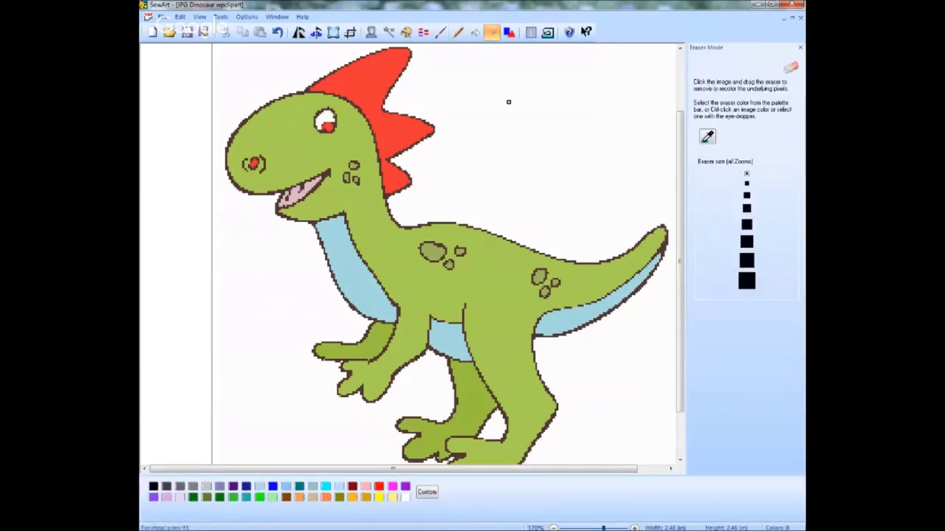
pyautogui.click(747, 173)
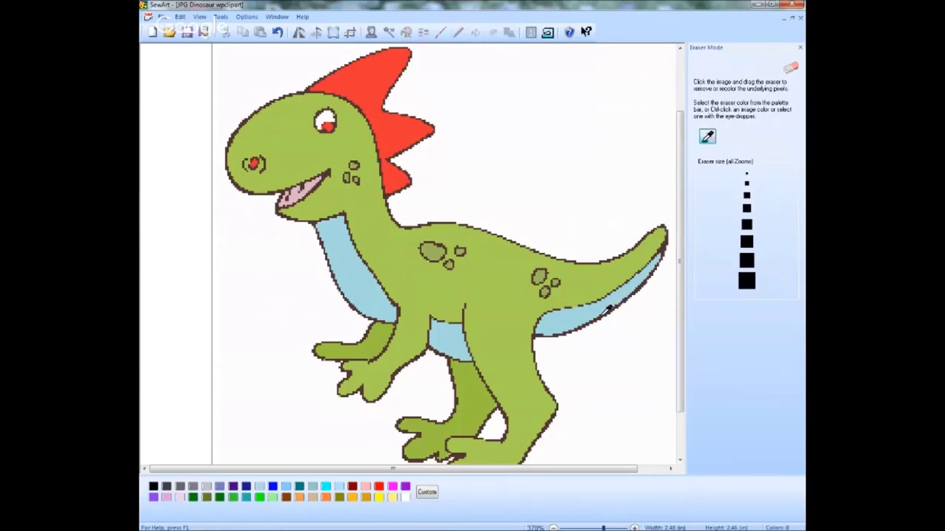
pyautogui.click(605, 311)
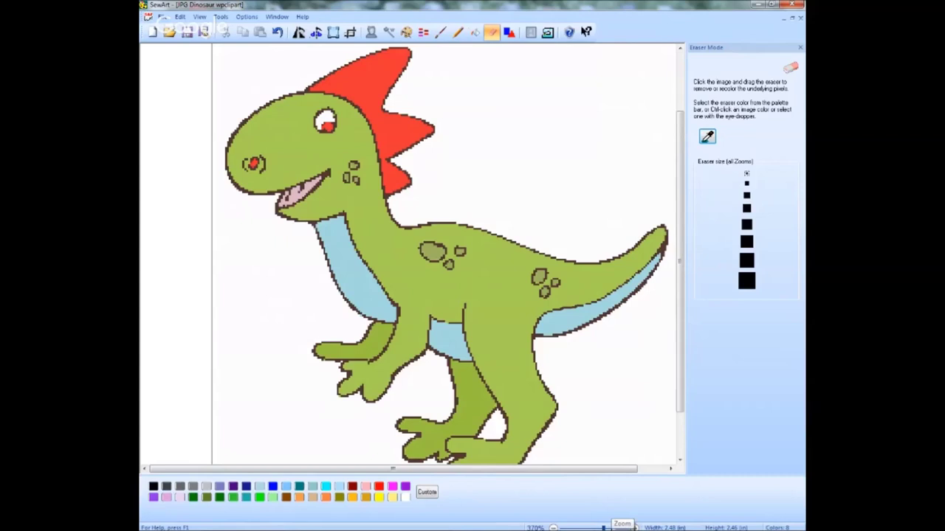
# Step: Examine the dinosaur's tail, back and head up close for areas needing touch-up, and leave Eraser mode
pyautogui.click(622, 527)
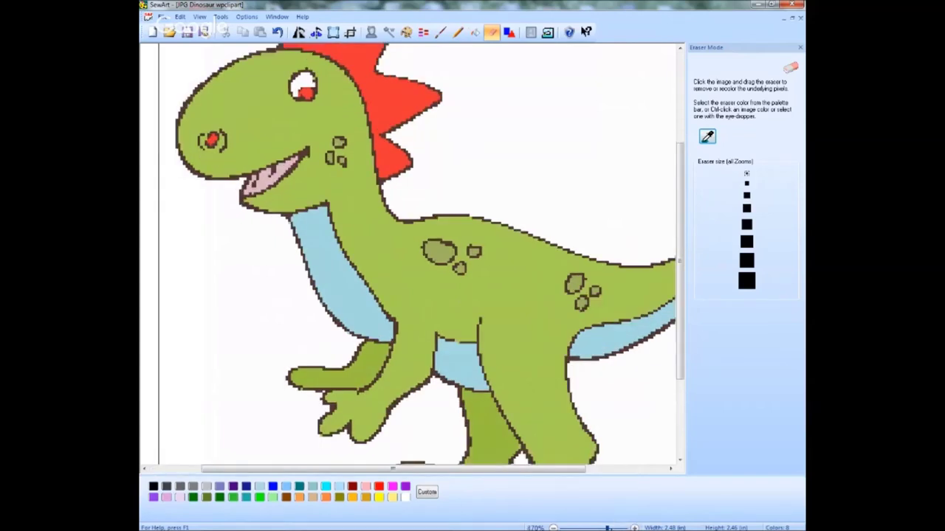
pyautogui.click(622, 528)
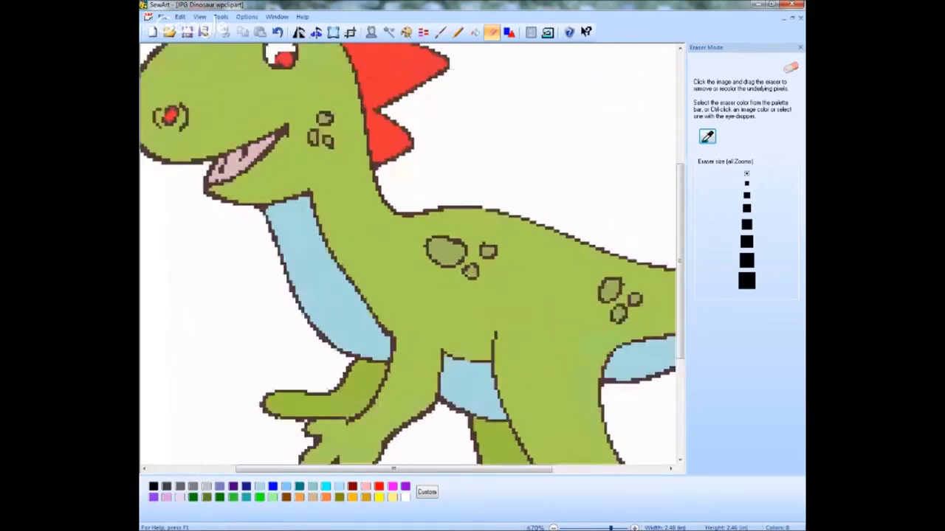
pyautogui.hscroll(5, 563, 376)
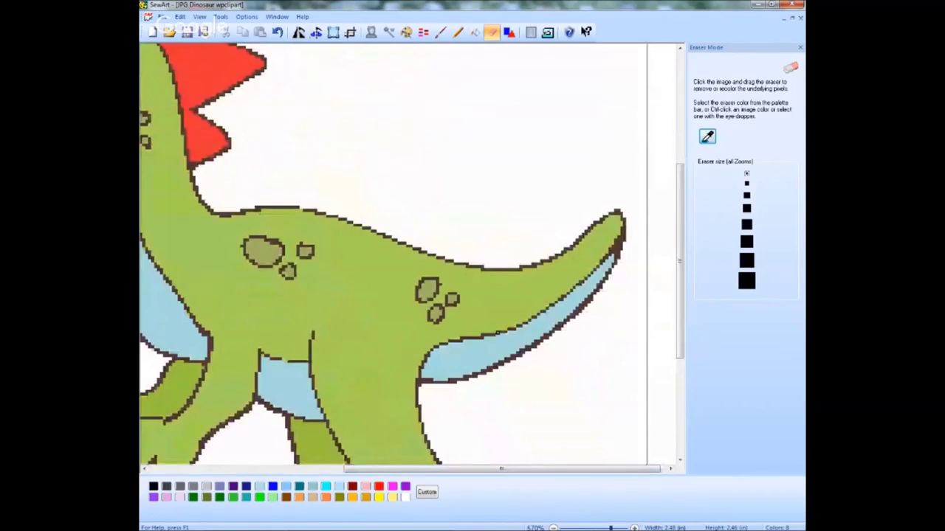
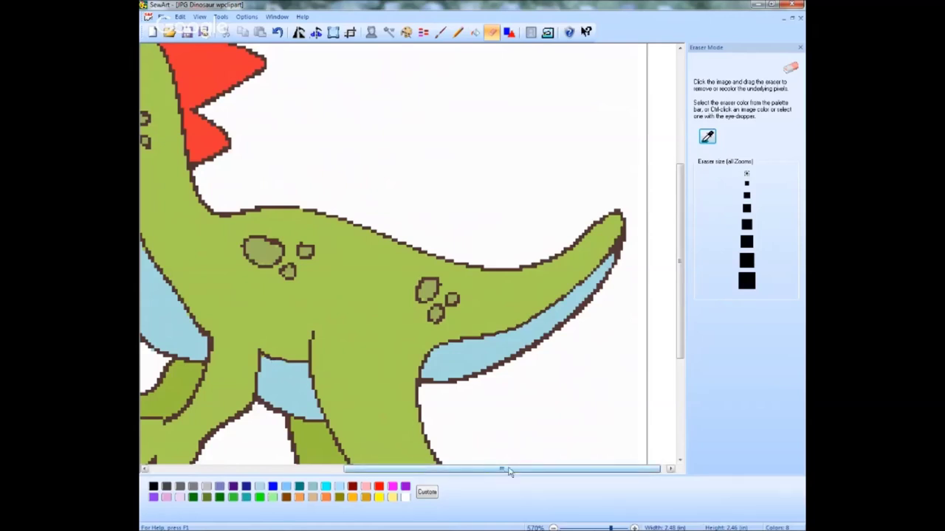
pyautogui.moveTo(508, 472); pyautogui.dragTo(360, 471)
pyautogui.moveTo(681, 347); pyautogui.dragTo(681, 277)
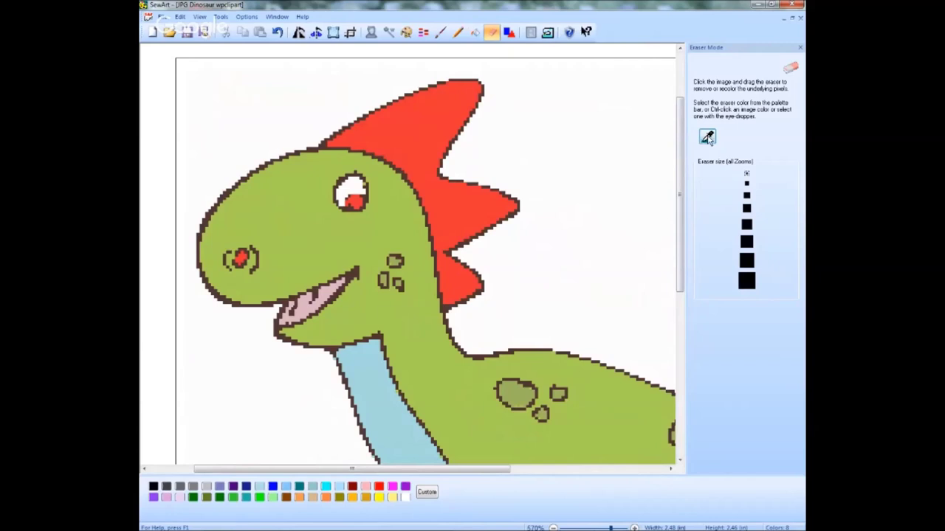
pyautogui.click(491, 32)
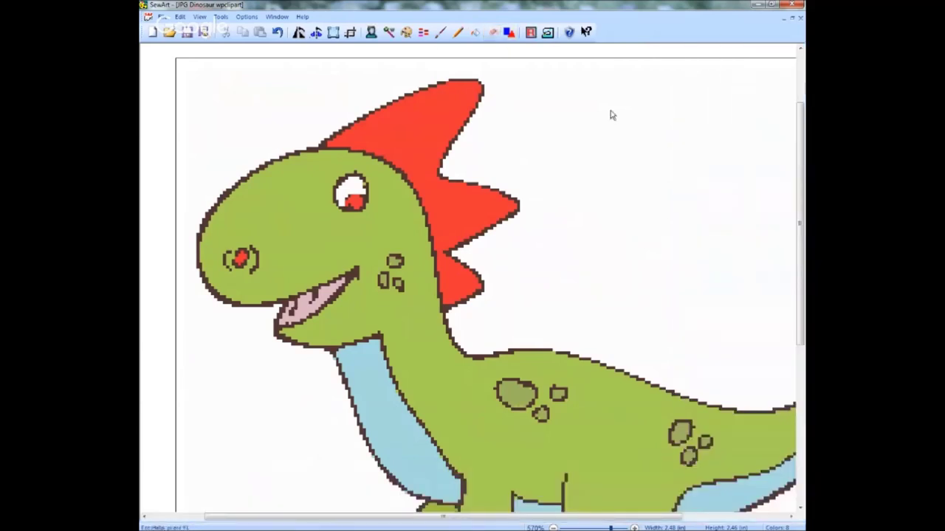
# Step: Save the cleaned dinosaur as a Tagged Info File (*.tif), overwriting JPG Dinosaur wpclipart in the images for video color reduced folder
pyautogui.click(164, 18)
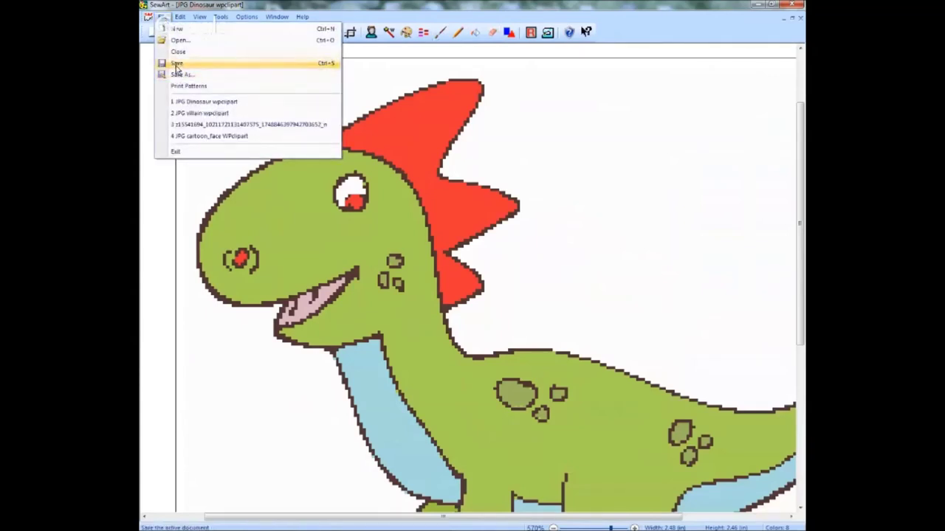
pyautogui.click(177, 65)
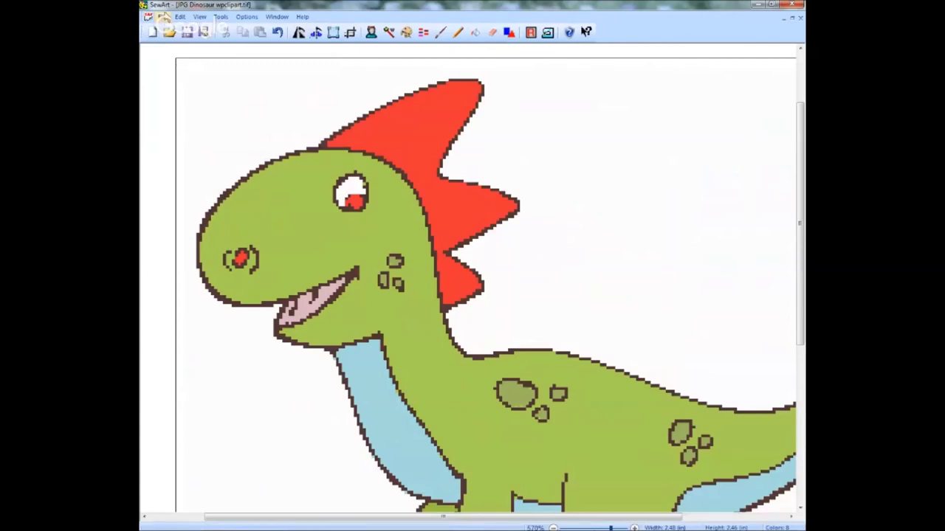
pyautogui.click(163, 17)
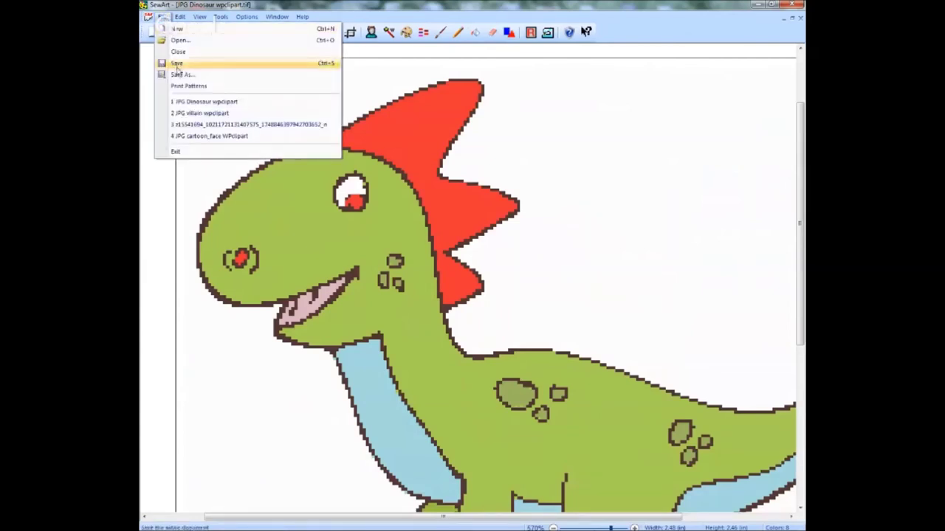
pyautogui.click(177, 65)
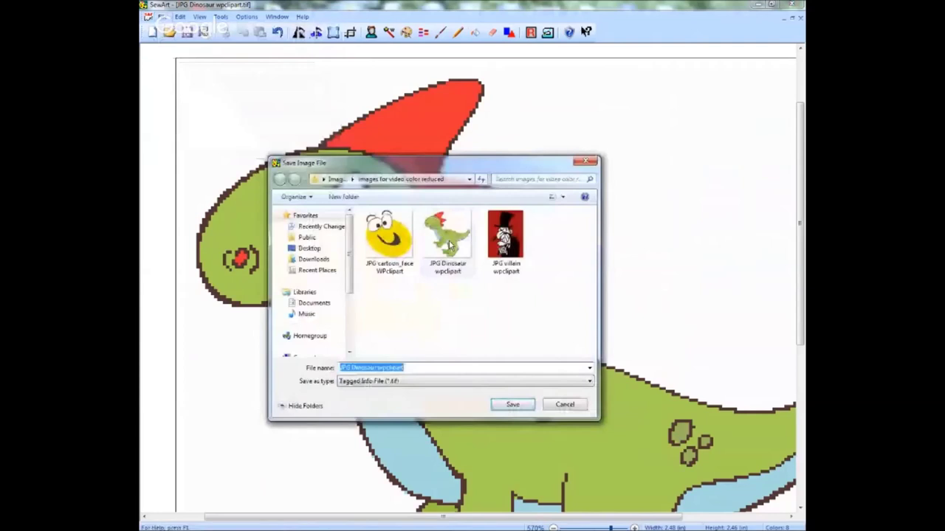
pyautogui.click(449, 246)
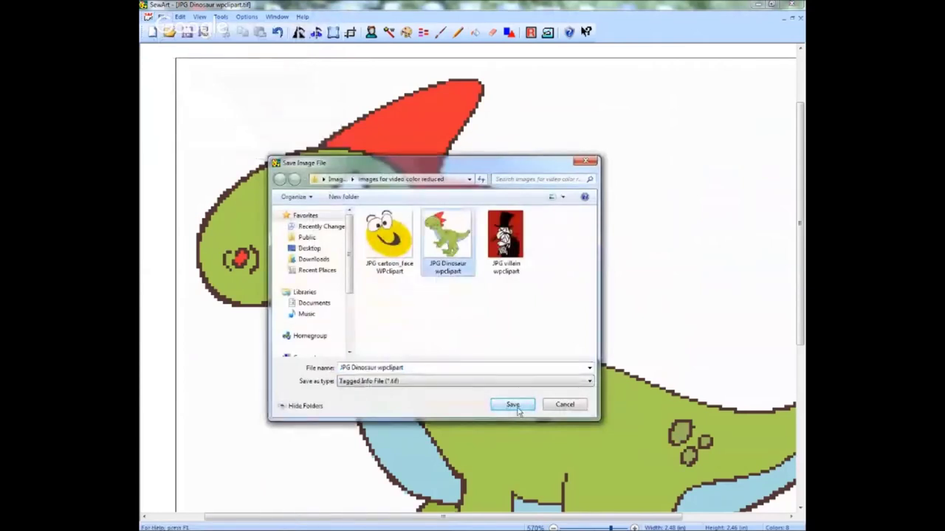
pyautogui.click(514, 405)
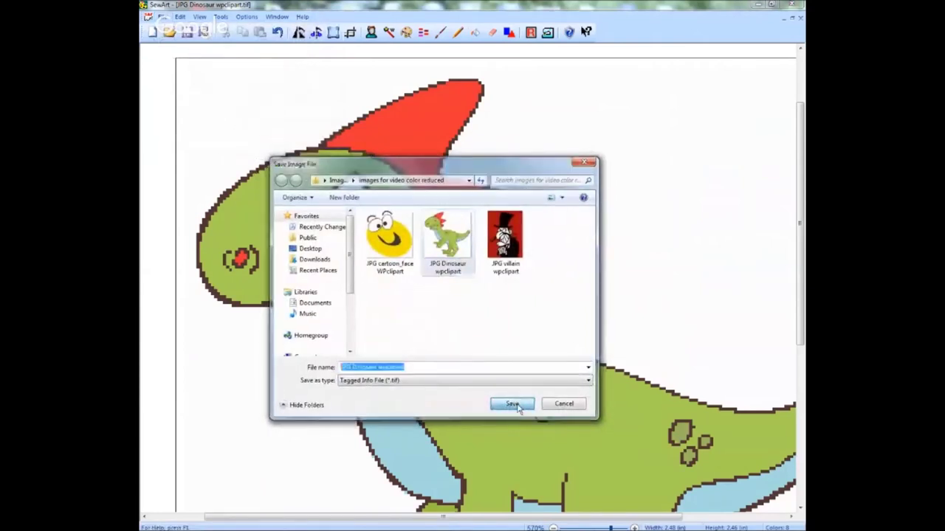
pyautogui.click(515, 303)
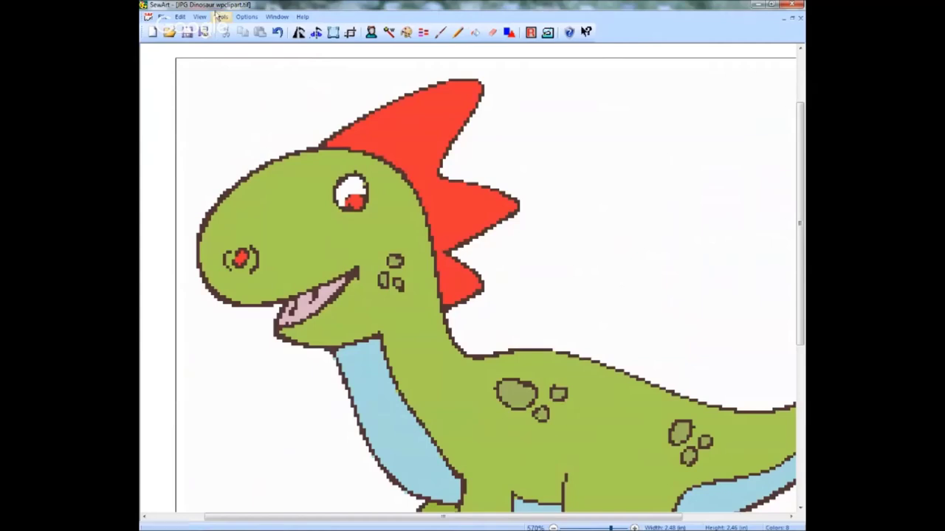
# Step: Close the dinosaur image and open JPG cartoon_face WPclipart from the images for video color reduced folder
pyautogui.click(161, 17)
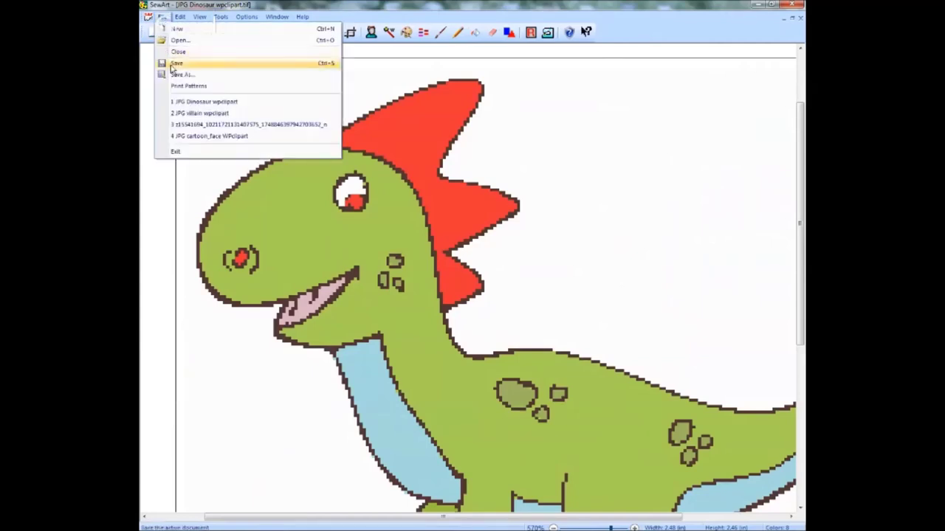
pyautogui.click(177, 51)
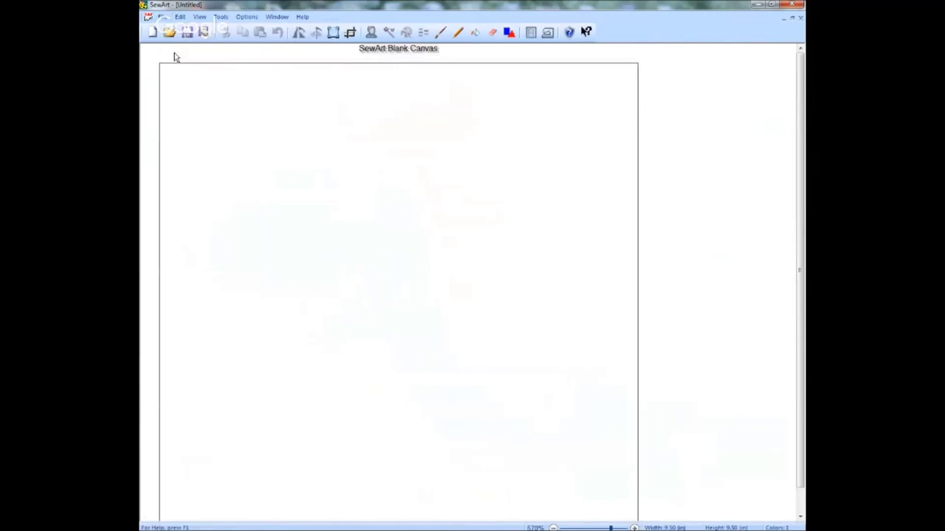
pyautogui.click(169, 33)
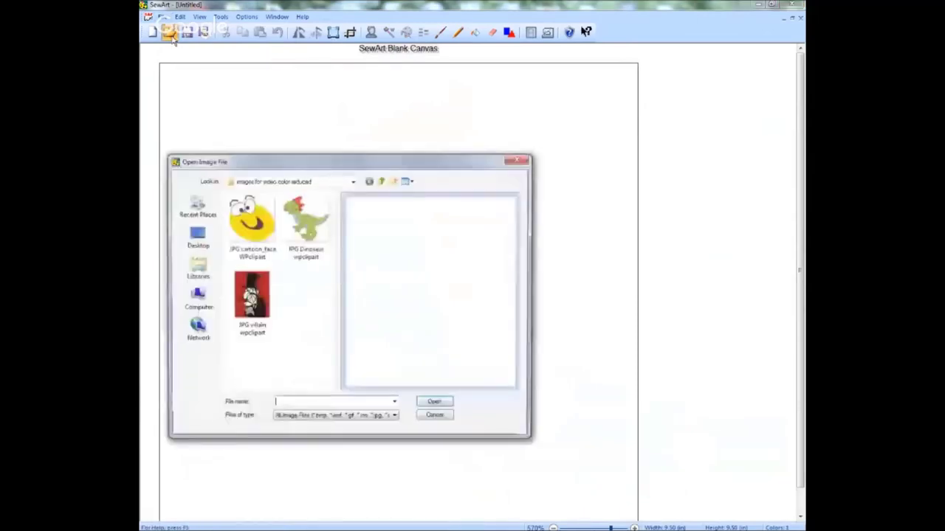
pyautogui.click(251, 227)
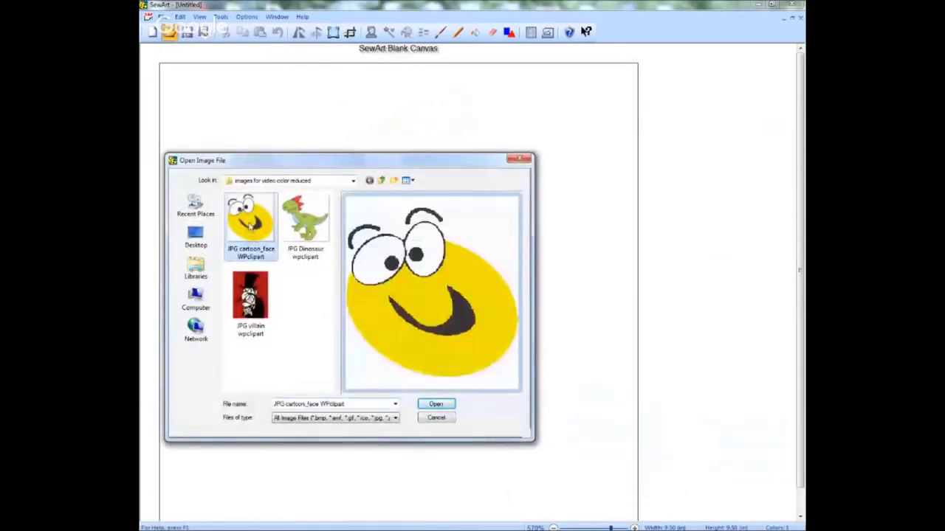
pyautogui.click(436, 404)
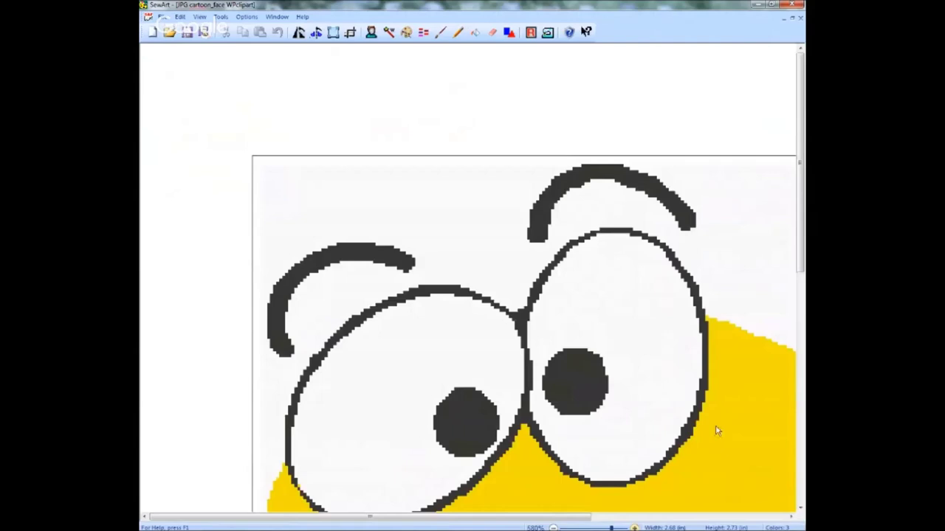
pyautogui.scroll(-1, 715, 431)
pyautogui.scroll(-2, 517, 332)
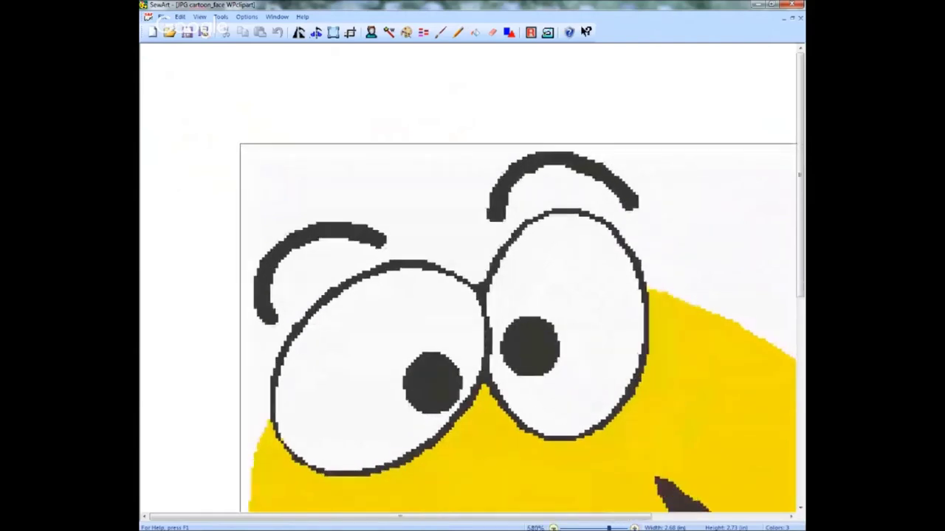
# Step: Examine the whole cartoon face and the coverage of its dark and yellow colors in Merge-Despeckle mode
pyautogui.scroll(-2, 472, 310)
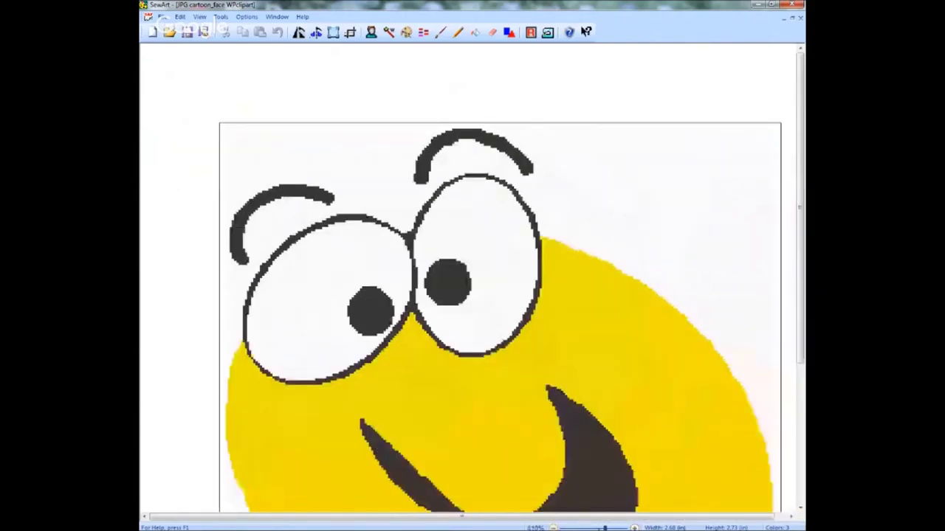
pyautogui.scroll(1, 633, 528)
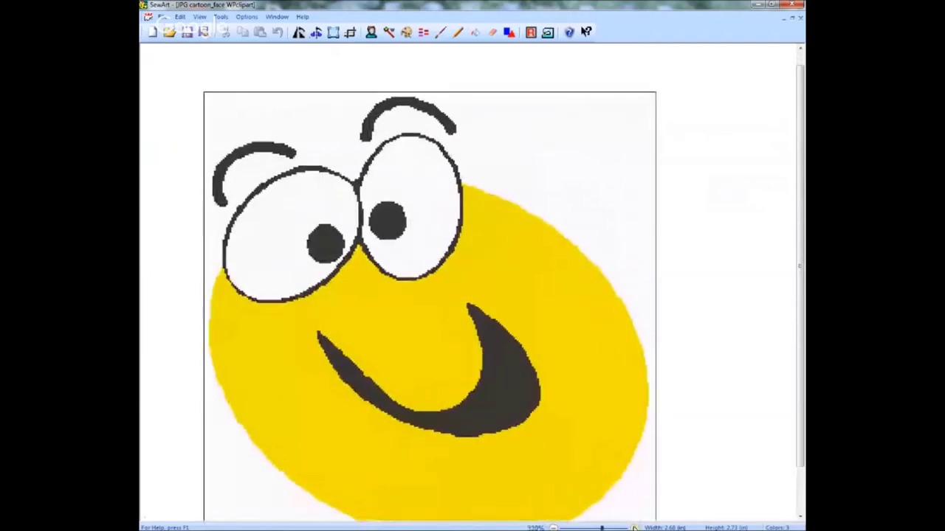
pyautogui.moveTo(802, 302); pyautogui.dragTo(802, 334)
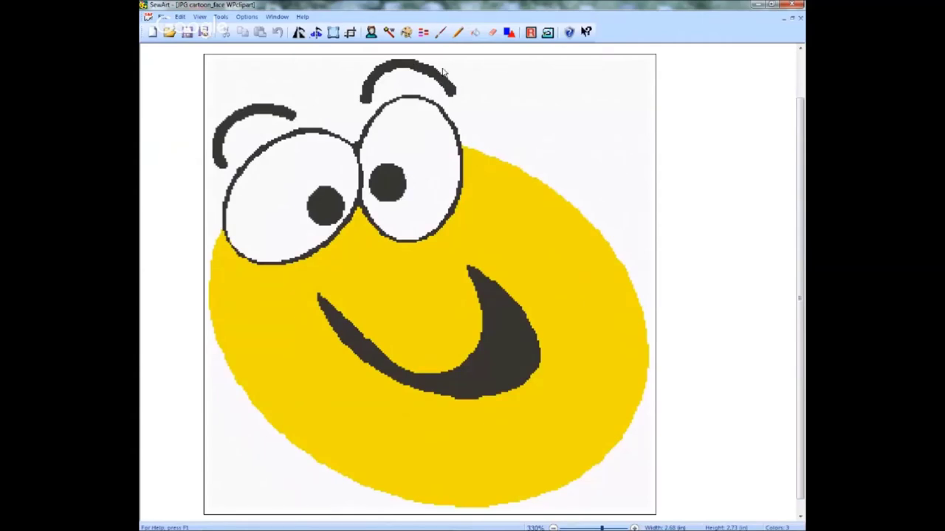
pyautogui.click(425, 33)
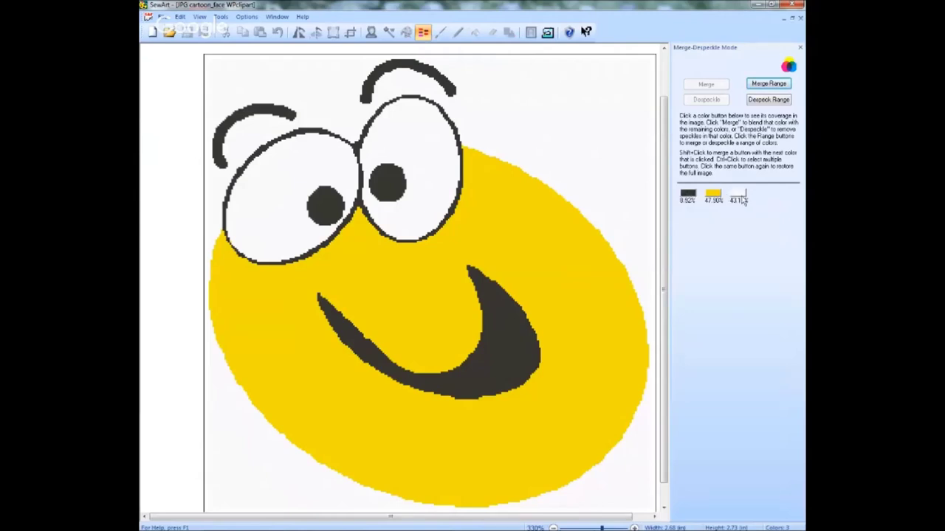
pyautogui.click(687, 196)
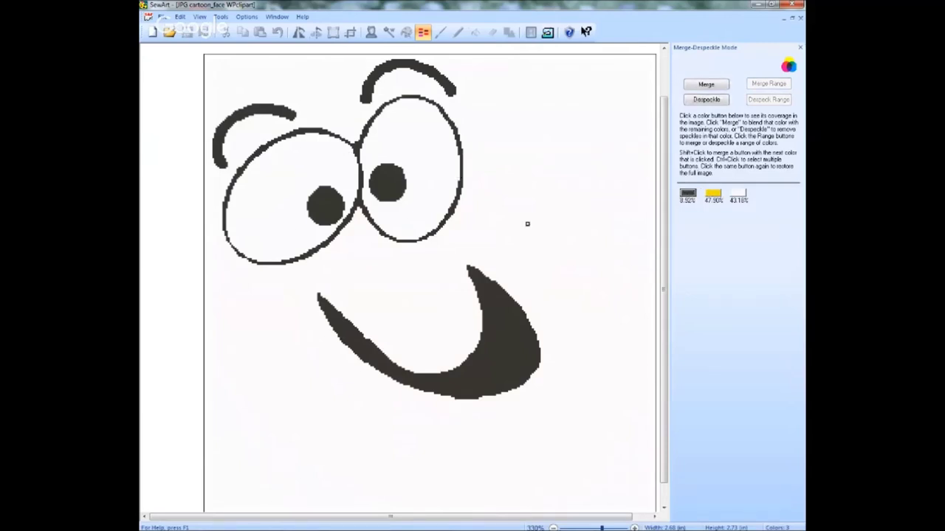
pyautogui.click(715, 196)
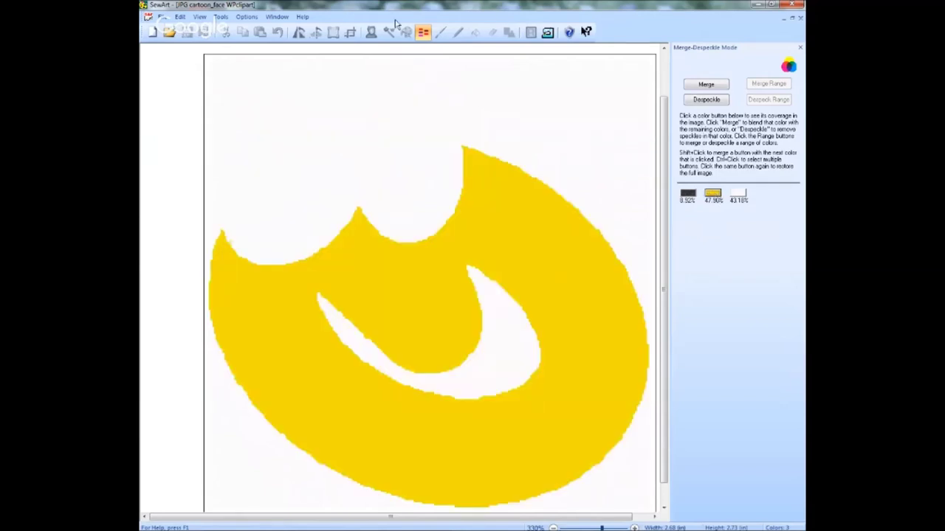
pyautogui.click(424, 35)
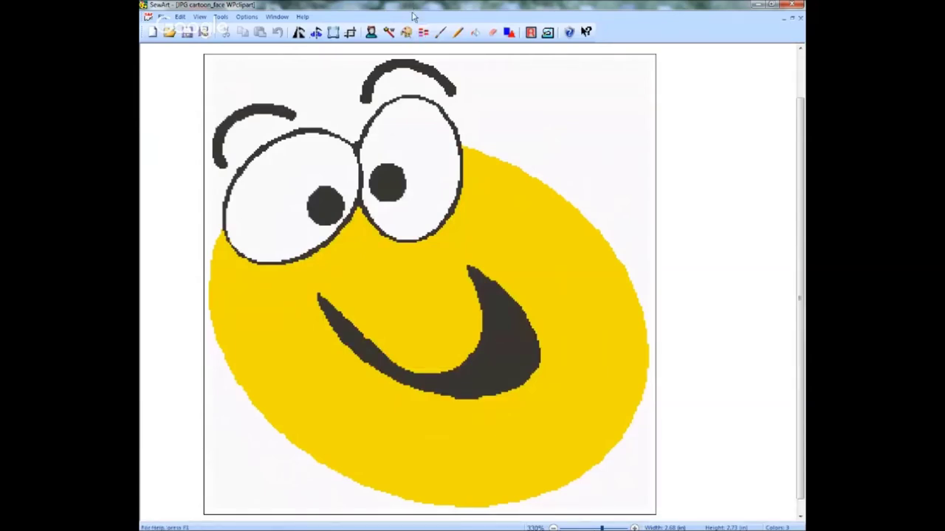
# Step: Try the Pencil's Line style by drawing three connected black lines over the face's upper right side
pyautogui.click(457, 34)
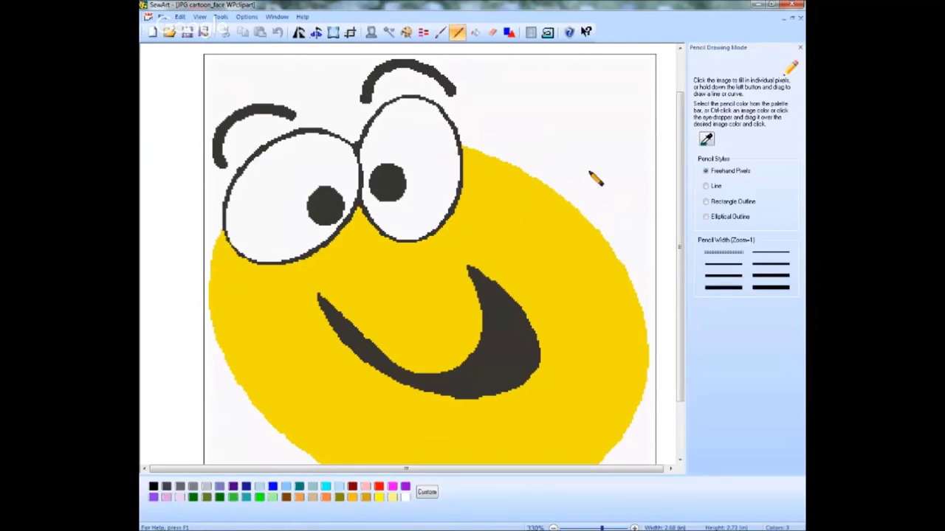
pyautogui.click(706, 187)
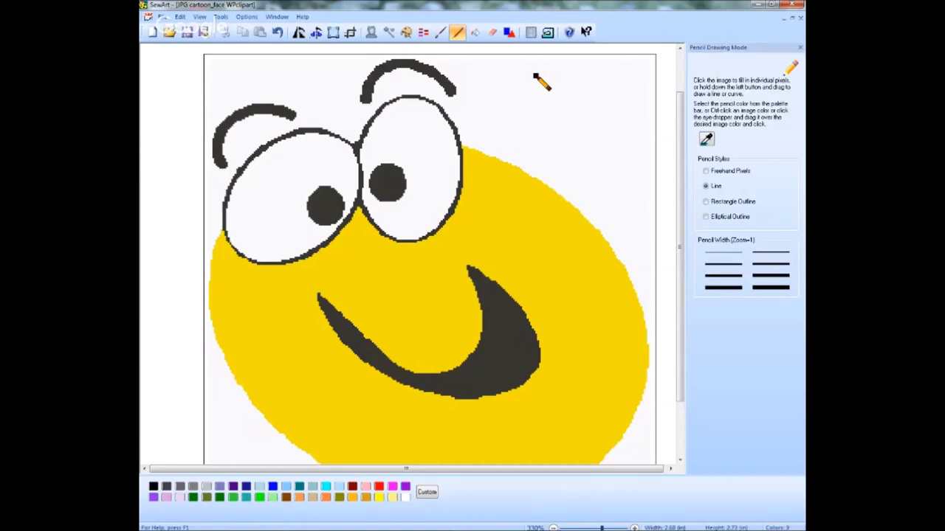
pyautogui.moveTo(535, 74)
pyautogui.mouseDown()
pyautogui.moveTo(552, 201)
pyautogui.moveTo(543, 294)
pyautogui.moveTo(571, 307)
pyautogui.moveTo(607, 295)
pyautogui.moveTo(592, 307)
pyautogui.moveTo(558, 308)
pyautogui.mouseUp()
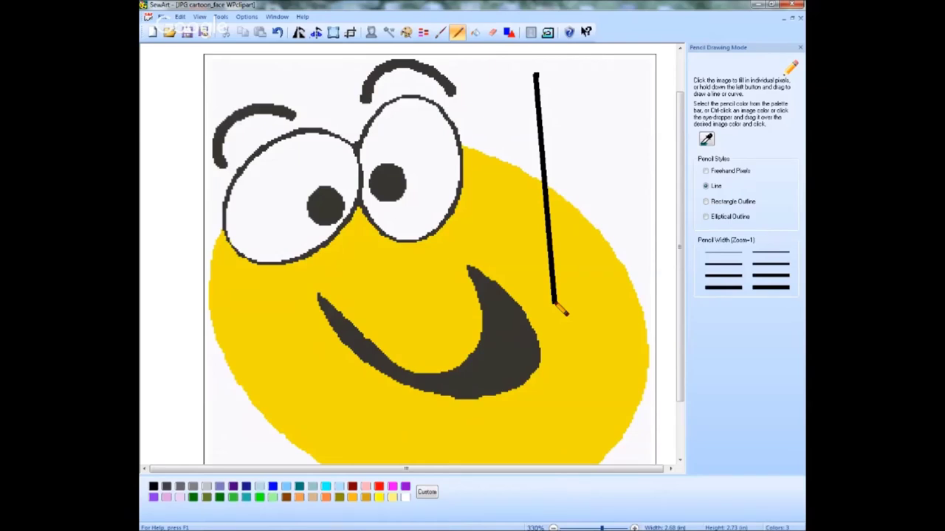
pyautogui.moveTo(555, 304); pyautogui.dragTo(555, 304)
pyautogui.moveTo(536, 75)
pyautogui.mouseDown()
pyautogui.moveTo(580, 99)
pyautogui.moveTo(643, 171)
pyautogui.mouseUp()
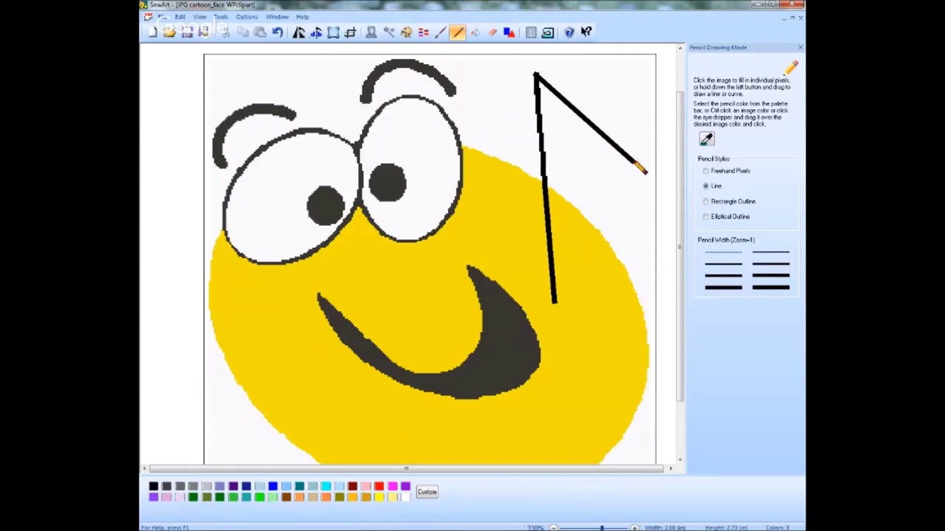
pyautogui.moveTo(633, 161)
pyautogui.mouseDown()
pyautogui.moveTo(612, 194)
pyautogui.moveTo(526, 266)
pyautogui.mouseUp()
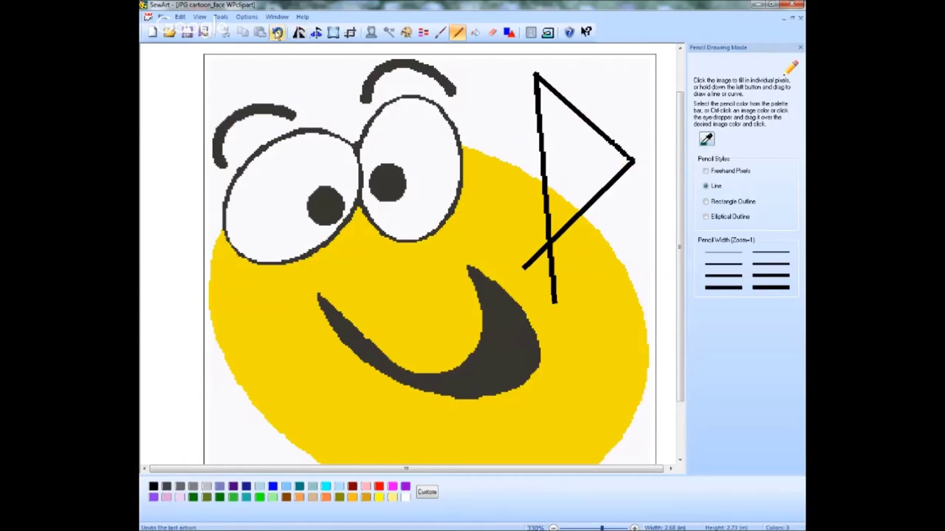
# Step: Undo all the black pencil lines and leave Pencil Drawing mode
pyautogui.click(277, 32)
pyautogui.click(276, 32)
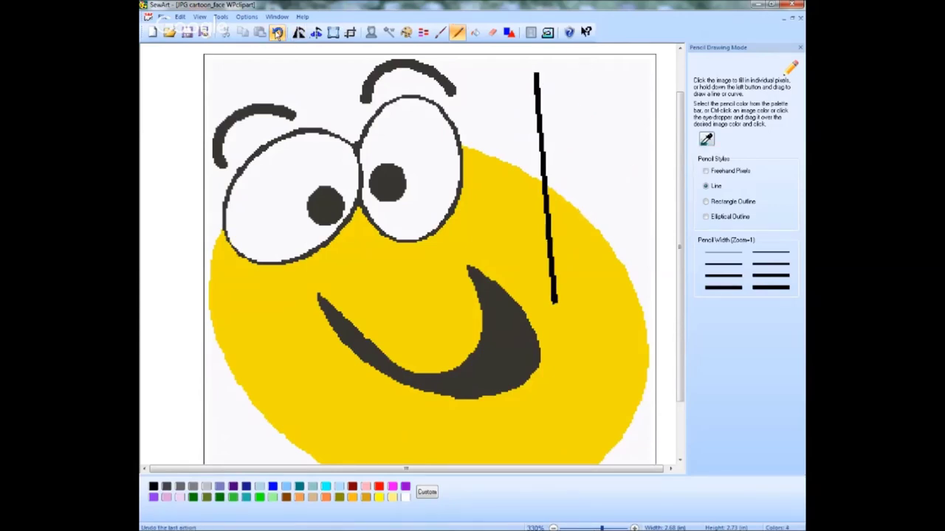
pyautogui.click(277, 32)
pyautogui.click(276, 33)
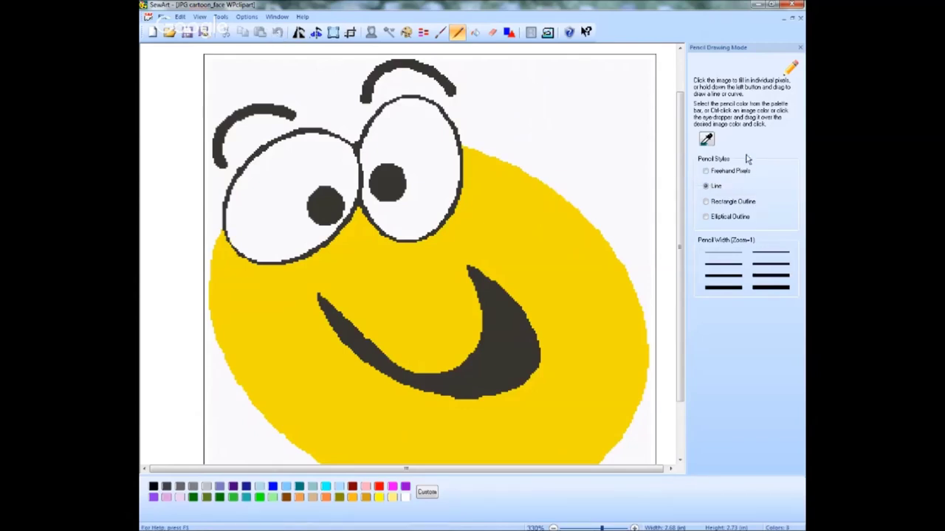
pyautogui.click(457, 33)
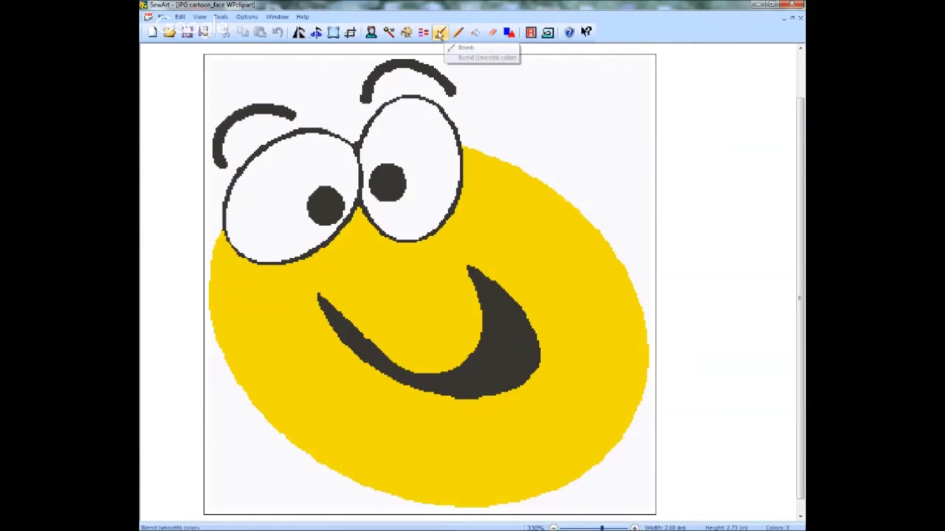
# Step: Try the Brush's Line style with a thick line and a thinnest-width line at the face's upper right, and undo both
pyautogui.click(440, 33)
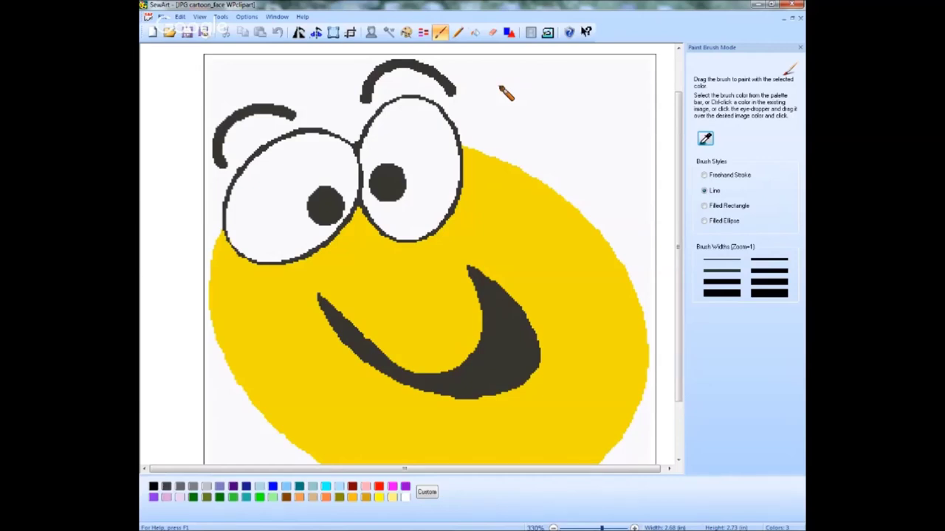
pyautogui.click(498, 86)
pyautogui.moveTo(498, 85); pyautogui.dragTo(600, 219)
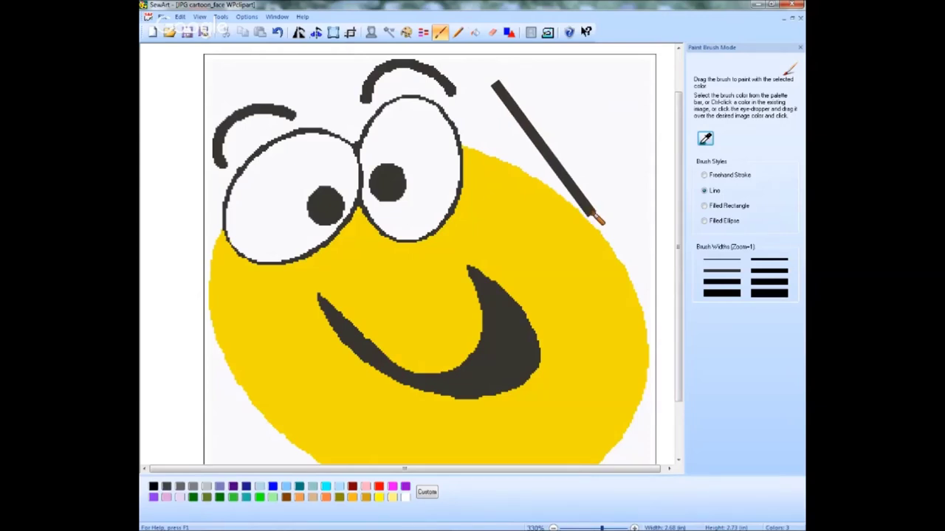
pyautogui.click(729, 262)
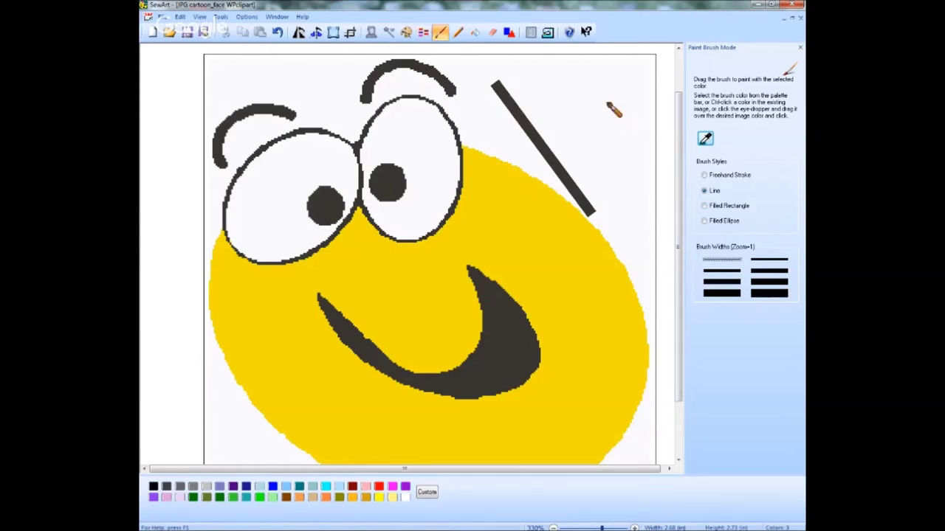
pyautogui.moveTo(604, 102); pyautogui.dragTo(590, 171)
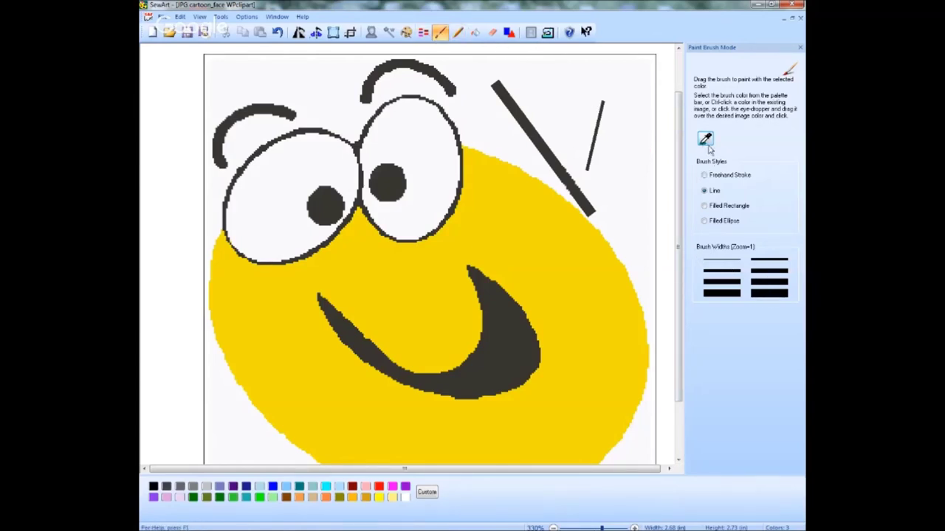
pyautogui.click(278, 32)
pyautogui.click(277, 33)
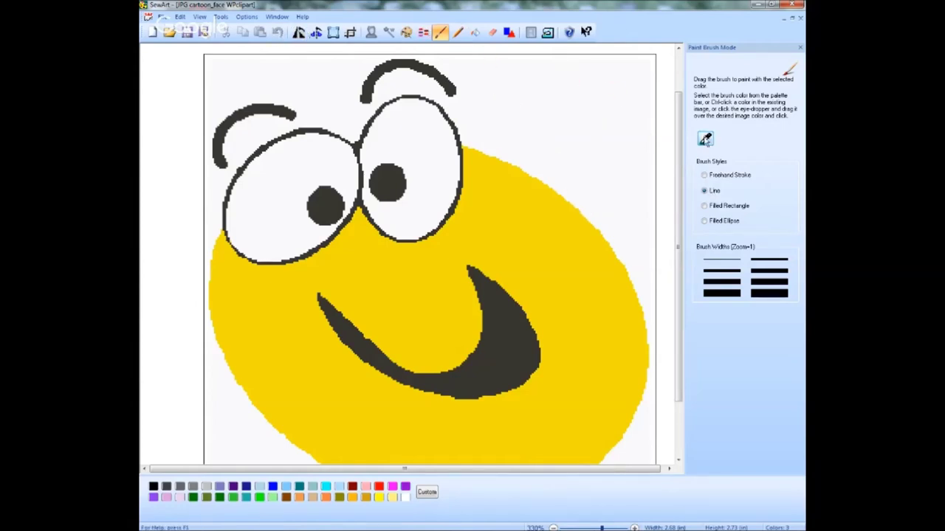
# Step: Try the Brush's Freehand Stroke style with thinnest-width curls and widest-width strokes in the white area above the yellow face
pyautogui.click(704, 175)
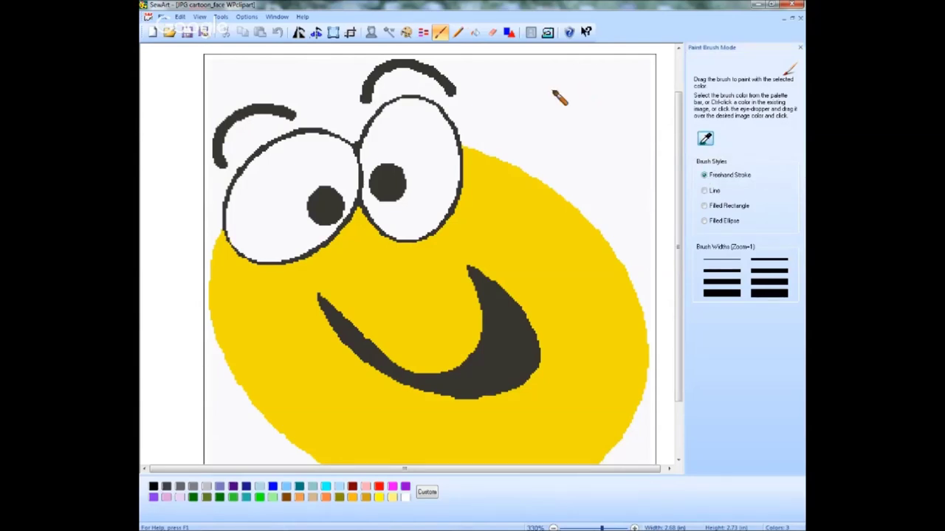
pyautogui.moveTo(523, 86)
pyautogui.mouseDown()
pyautogui.moveTo(539, 129)
pyautogui.moveTo(600, 117)
pyautogui.moveTo(610, 143)
pyautogui.moveTo(569, 164)
pyautogui.moveTo(609, 186)
pyautogui.moveTo(646, 164)
pyautogui.moveTo(617, 118)
pyautogui.mouseUp()
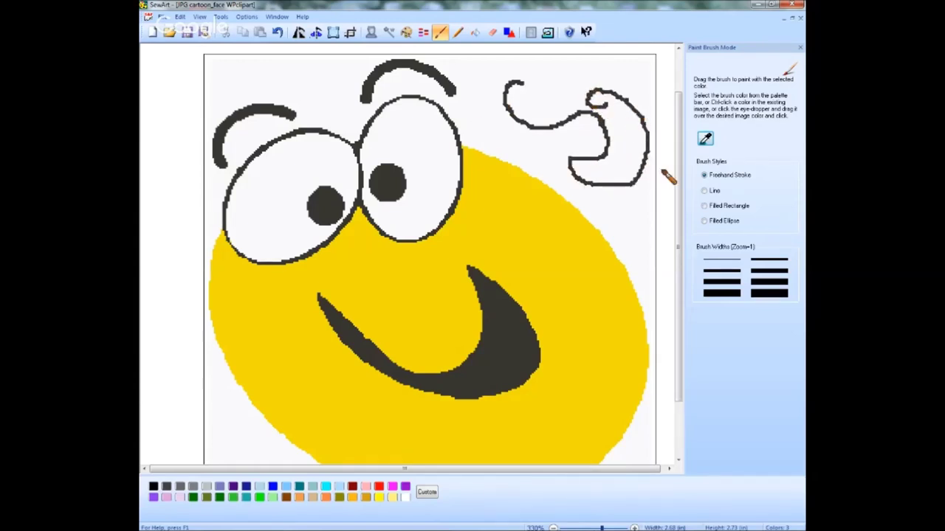
pyautogui.click(722, 263)
pyautogui.moveTo(591, 194)
pyautogui.mouseDown()
pyautogui.moveTo(626, 207)
pyautogui.moveTo(612, 223)
pyautogui.moveTo(633, 238)
pyautogui.mouseUp()
pyautogui.click(774, 295)
pyautogui.moveTo(524, 145)
pyautogui.mouseDown()
pyautogui.moveTo(512, 148)
pyautogui.moveTo(571, 170)
pyautogui.mouseUp()
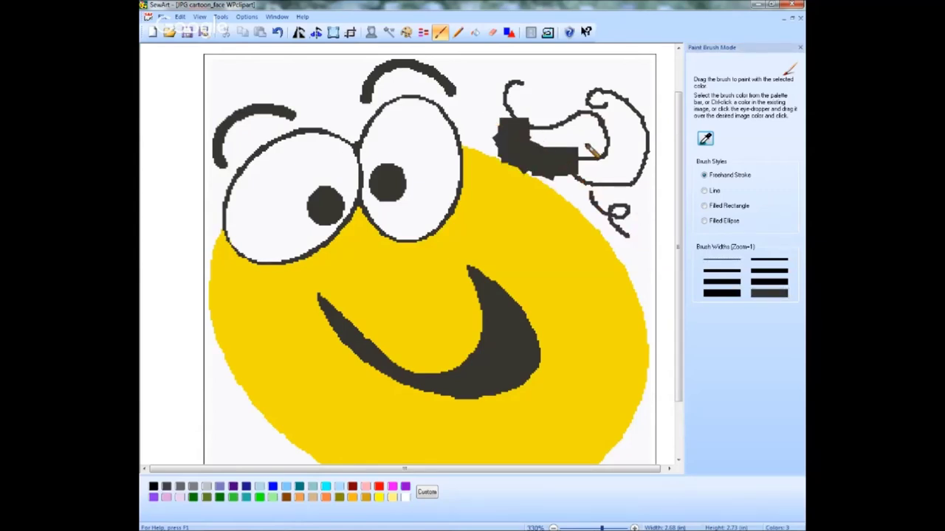
pyautogui.moveTo(482, 84); pyautogui.dragTo(543, 115)
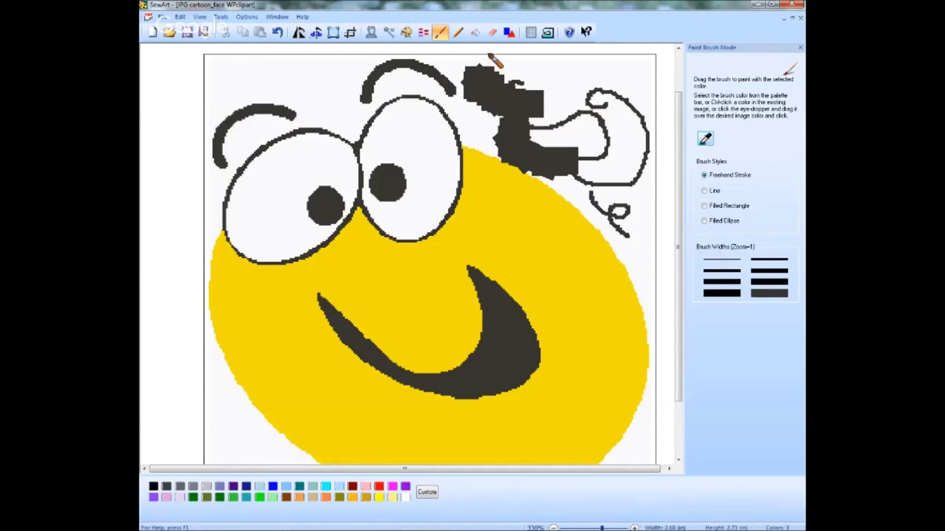
# Step: Undo all the freehand brush strokes above the face
pyautogui.click(277, 33)
pyautogui.click(277, 32)
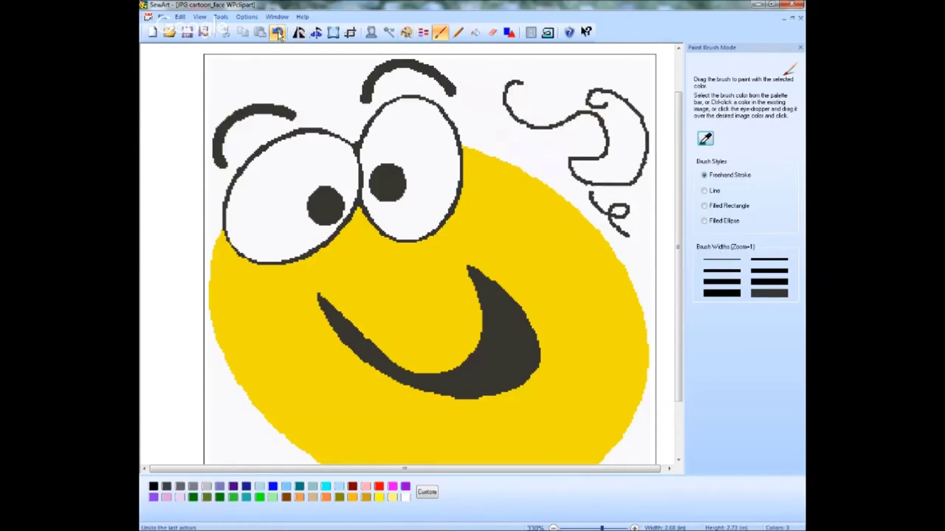
pyautogui.click(277, 32)
pyautogui.click(278, 32)
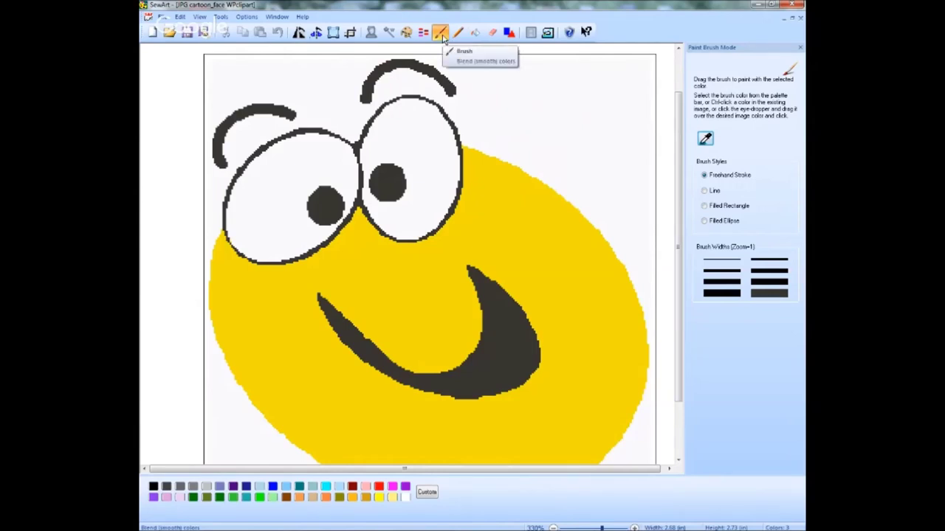
# Step: Try the Brush's Filled Rectangle style beside the right eyebrow and undo the dark rectangle
pyautogui.click(704, 206)
pyautogui.moveTo(476, 75); pyautogui.dragTo(589, 154)
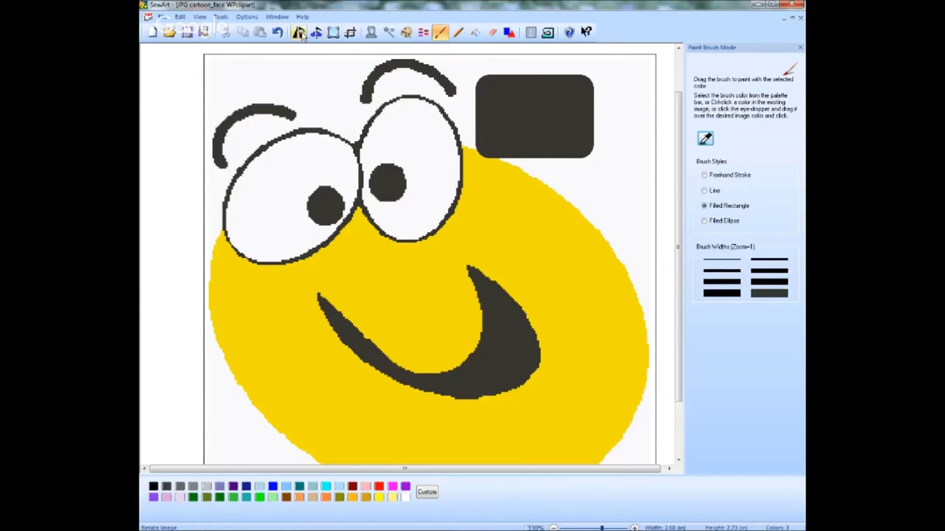
pyautogui.click(277, 31)
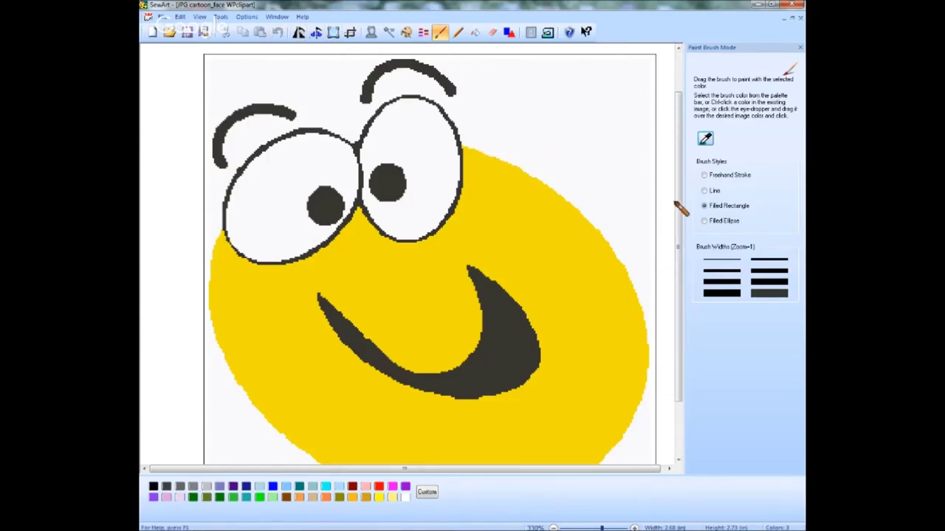
# Step: Set the Pencil to Freehand Pixels at the thinnest width and sample its dark color from the mouth with the eye-dropper
pyautogui.click(458, 33)
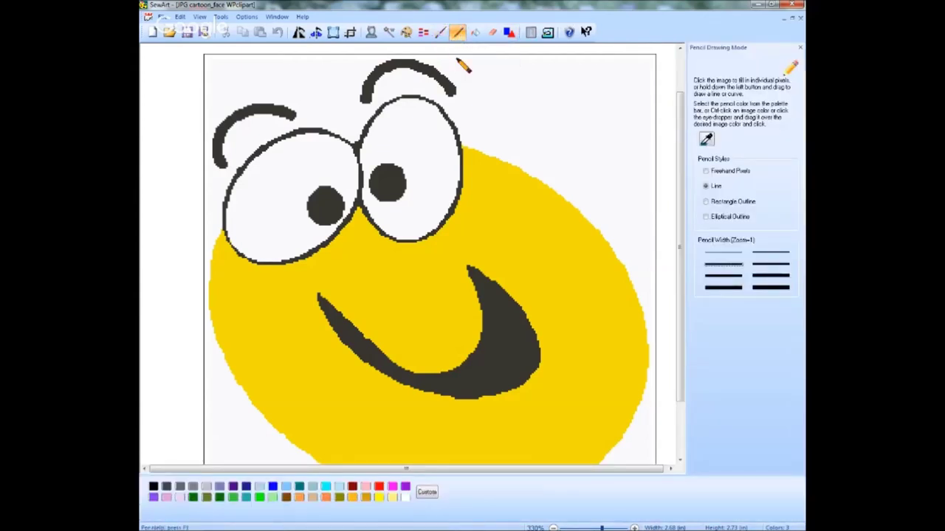
pyautogui.click(705, 171)
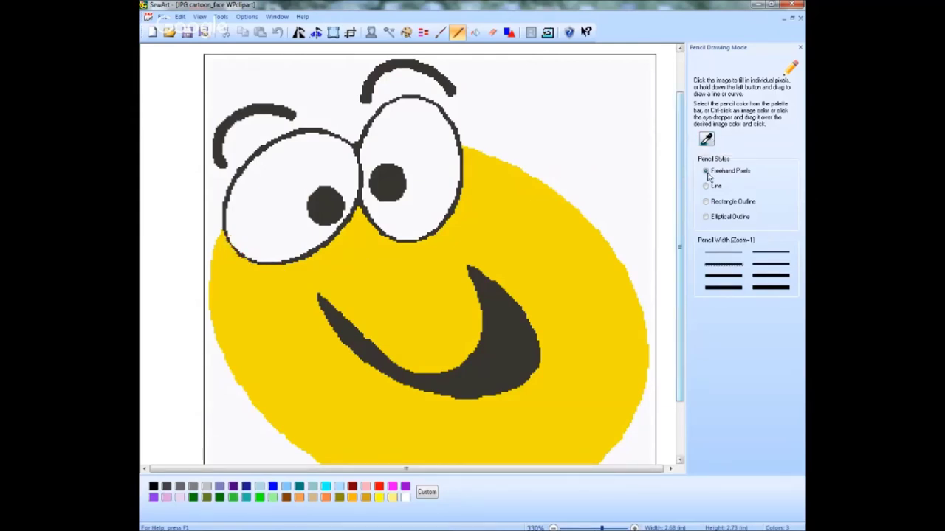
pyautogui.click(707, 139)
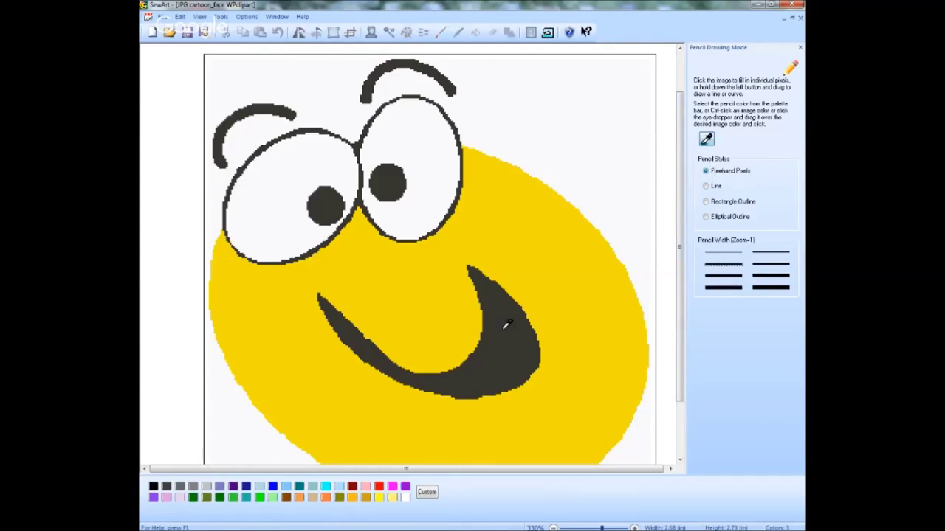
pyautogui.click(529, 345)
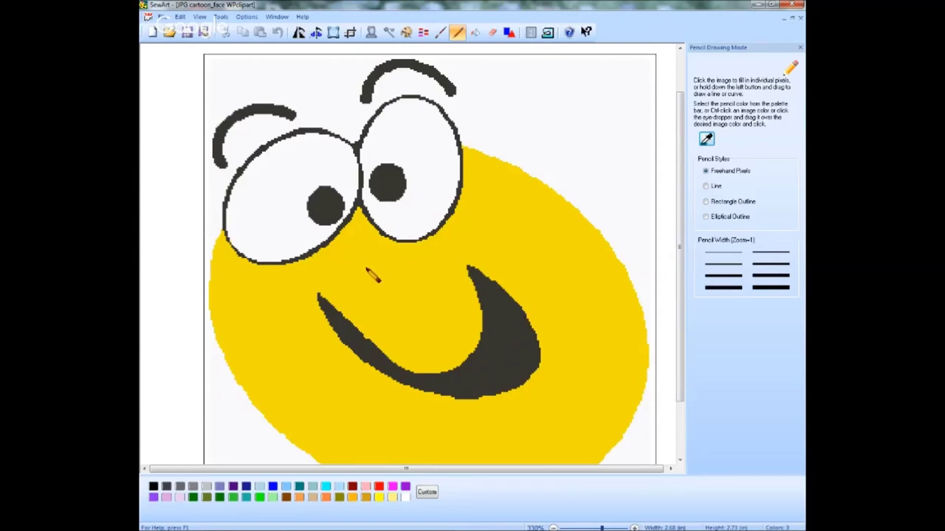
pyautogui.click(724, 254)
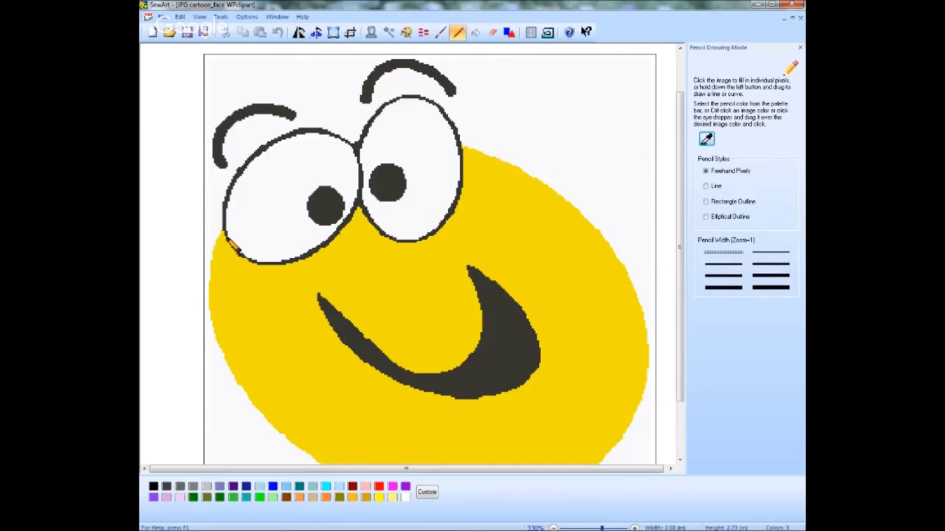
# Step: Thicken the lower-left outline of the left eye with dark pixels, and sample the face's yellow as the pencil color
pyautogui.click(230, 247)
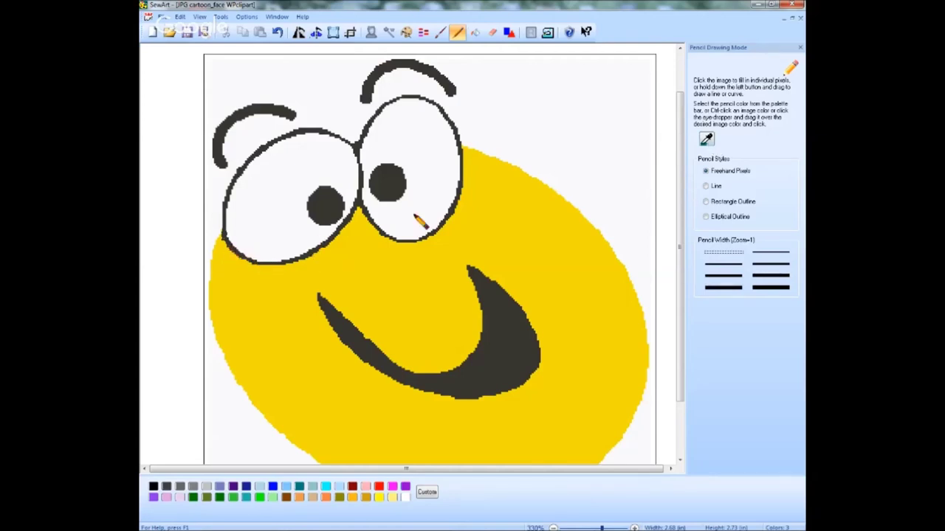
pyautogui.click(694, 150)
pyautogui.click(228, 273)
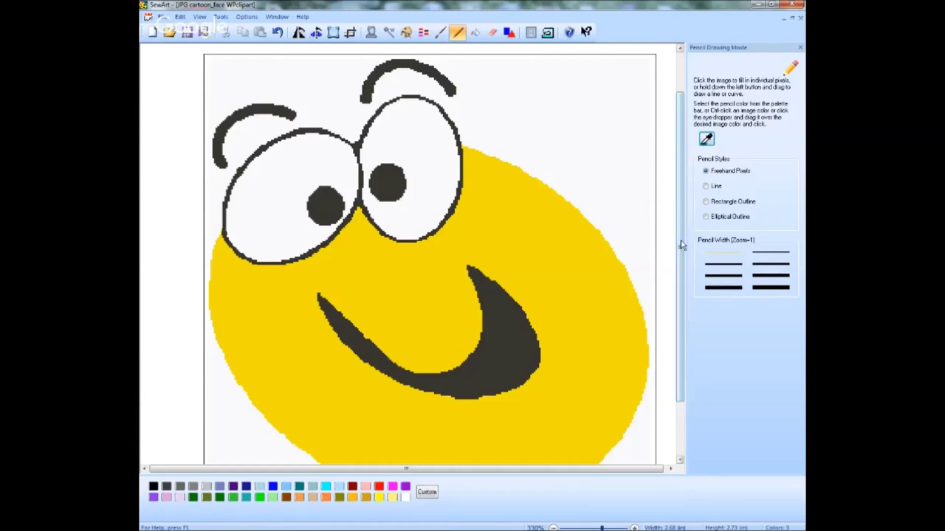
# Step: Save the touched-up cartoon face as the TIFF "JPG cartoon_face WPclipart" in the color-reduced images folder, overwriting the existing file
pyautogui.moveTo(682, 245); pyautogui.dragTo(688, 284)
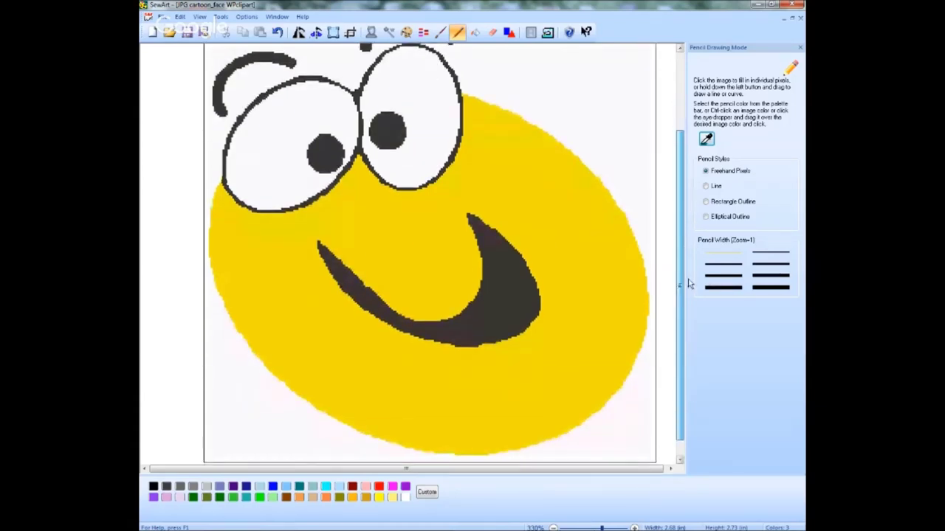
pyautogui.moveTo(688, 284); pyautogui.dragTo(687, 203)
pyautogui.click(162, 17)
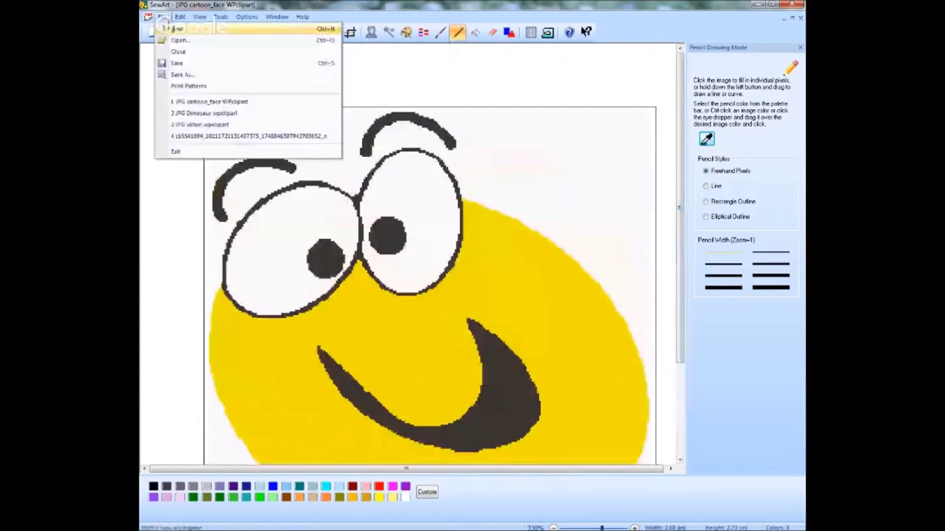
pyautogui.click(181, 75)
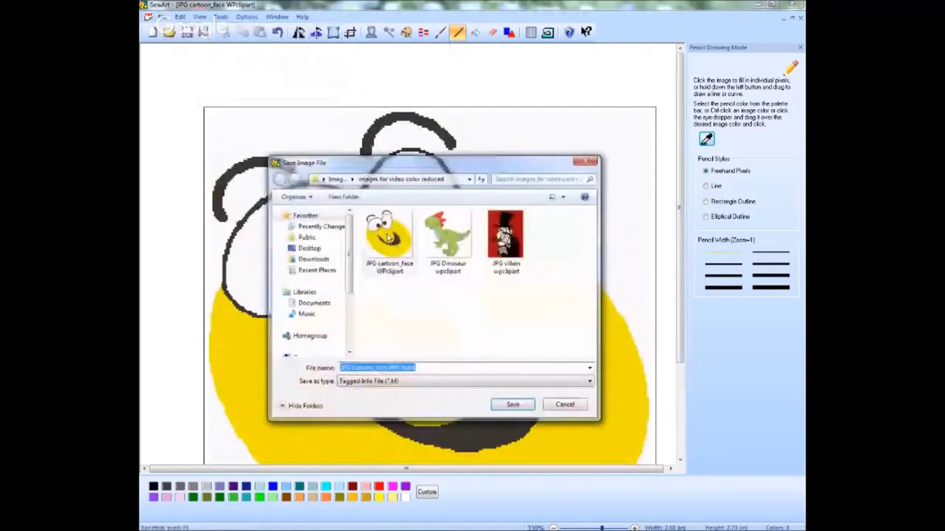
pyautogui.click(388, 237)
pyautogui.click(513, 405)
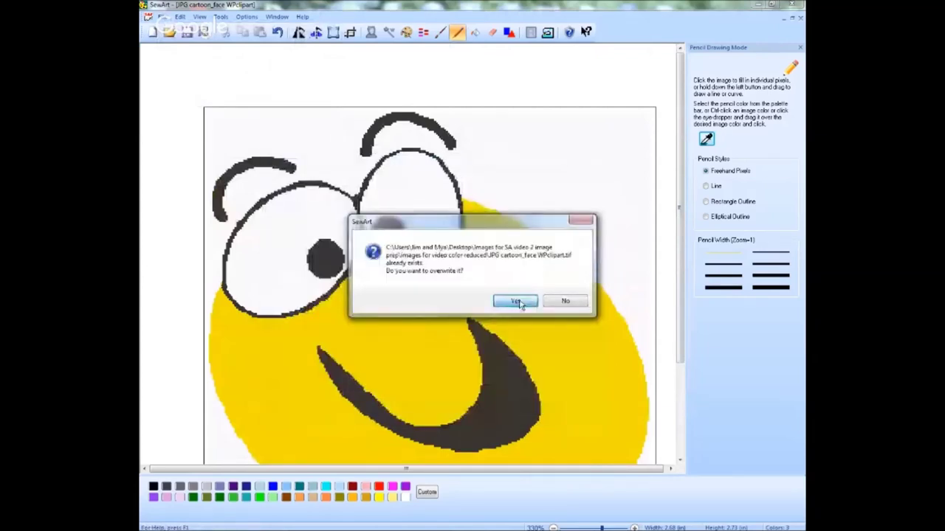
pyautogui.click(516, 301)
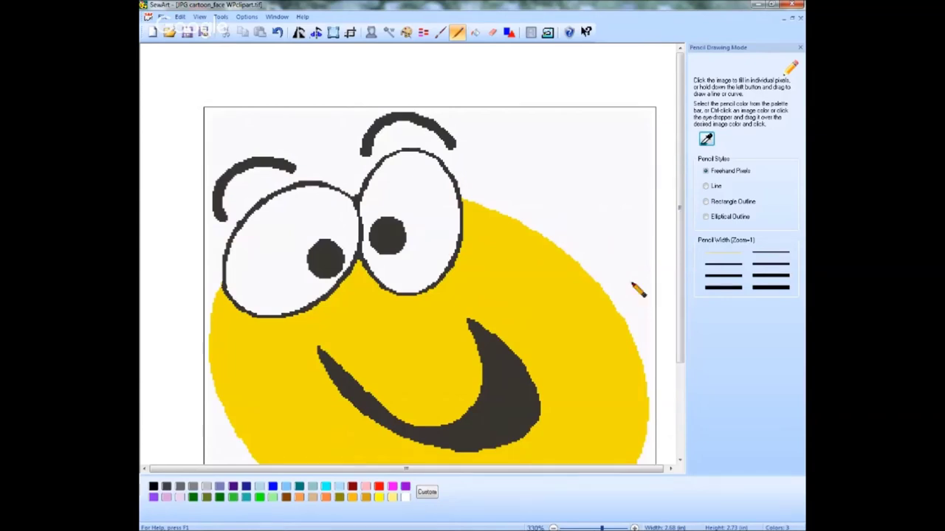
# Step: Review the lower part of the saved cartoon face and close the image
pyautogui.scroll(-1, 680, 258)
pyautogui.moveTo(680, 258); pyautogui.dragTo(683, 336)
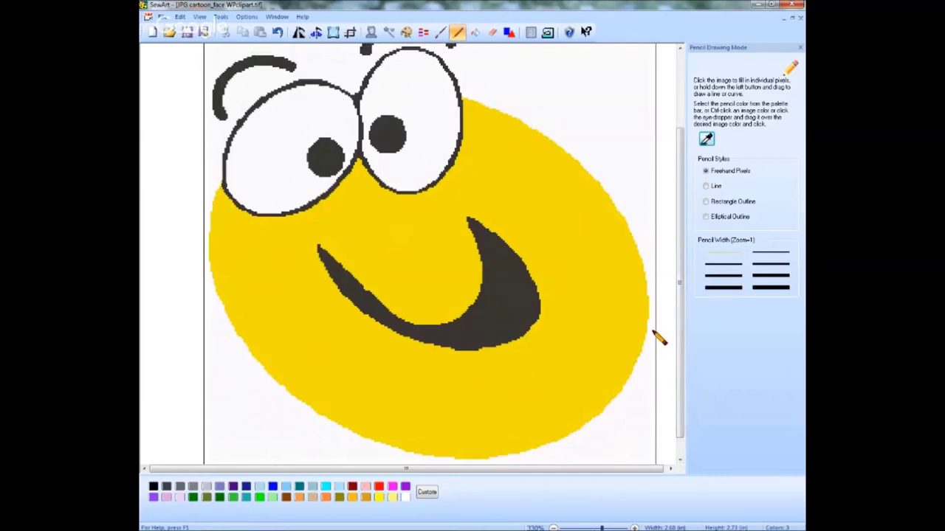
pyautogui.click(162, 16)
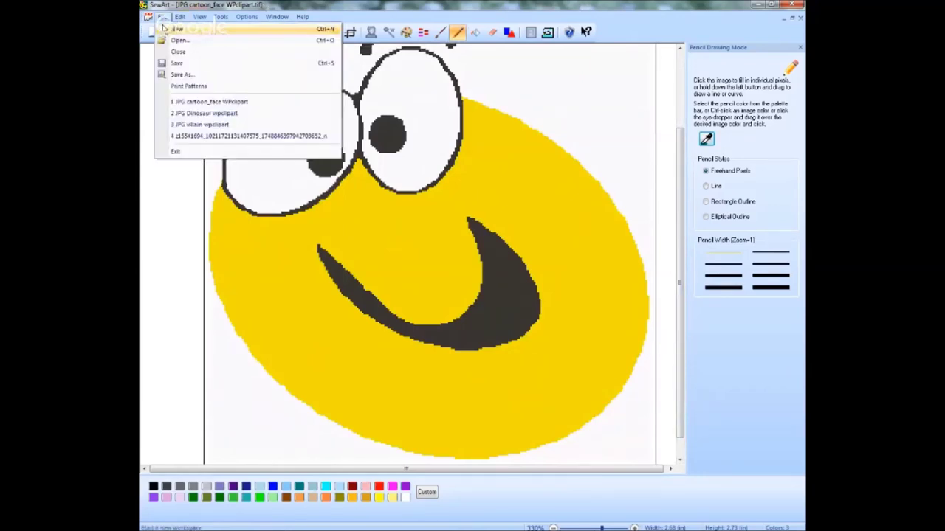
pyautogui.click(177, 52)
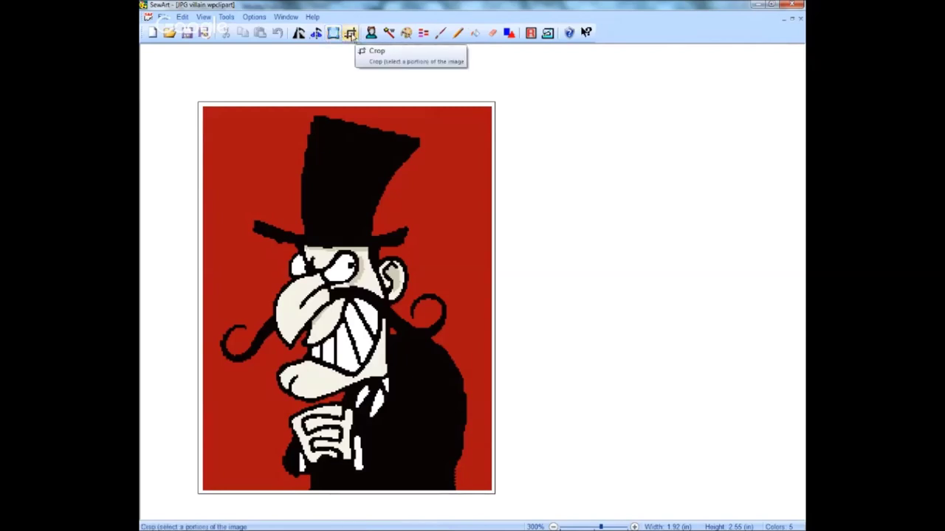
# Step: Start cropping the villain image and trim its left edge to a crop width of about 1.81 in
pyautogui.click(352, 34)
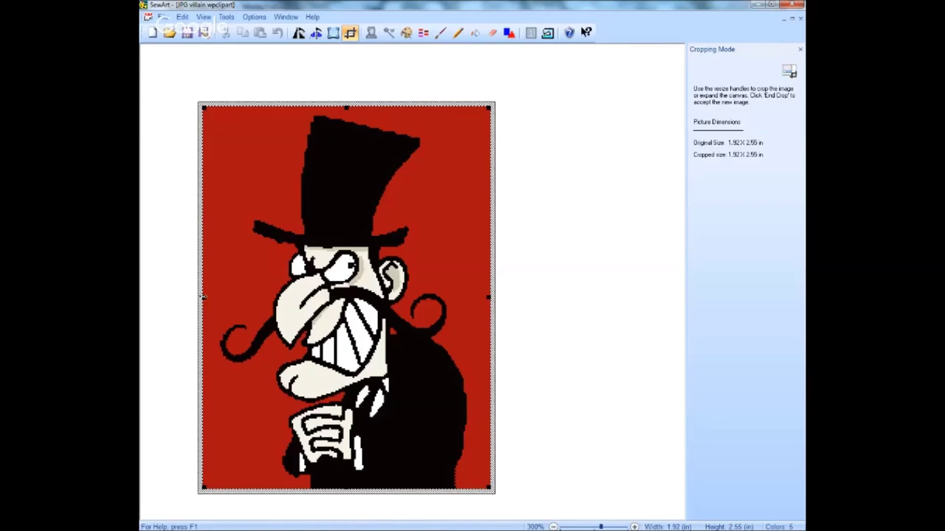
pyautogui.moveTo(203, 298)
pyautogui.mouseDown()
pyautogui.moveTo(217, 298)
pyautogui.moveTo(203, 297)
pyautogui.mouseUp()
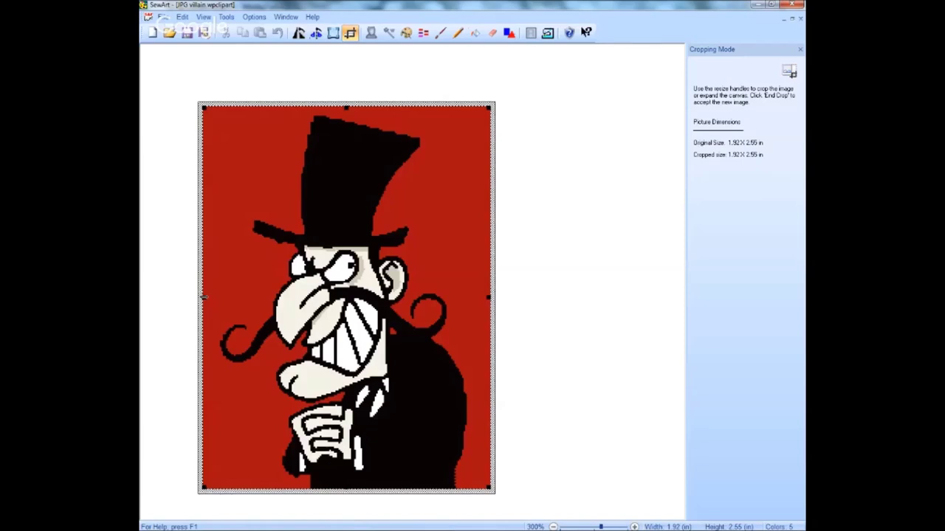
pyautogui.moveTo(204, 298); pyautogui.dragTo(220, 297)
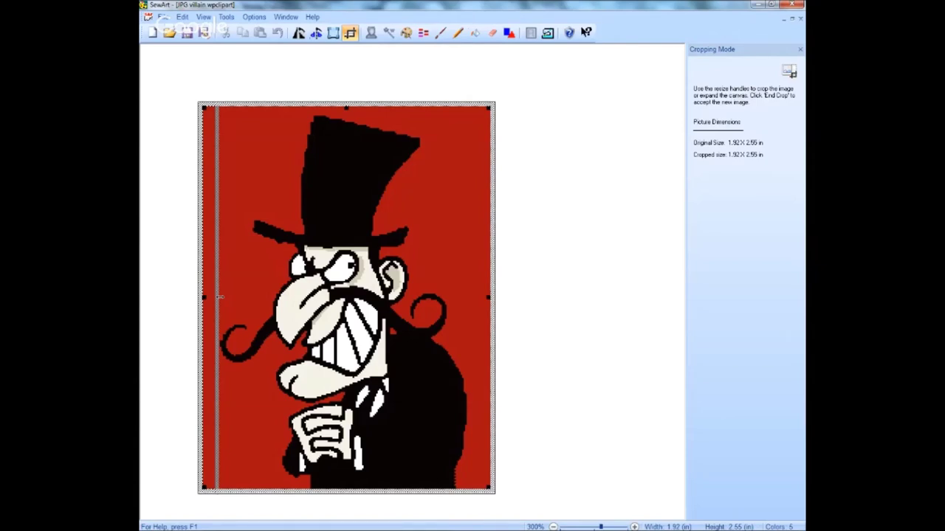
pyautogui.moveTo(219, 296); pyautogui.dragTo(219, 298)
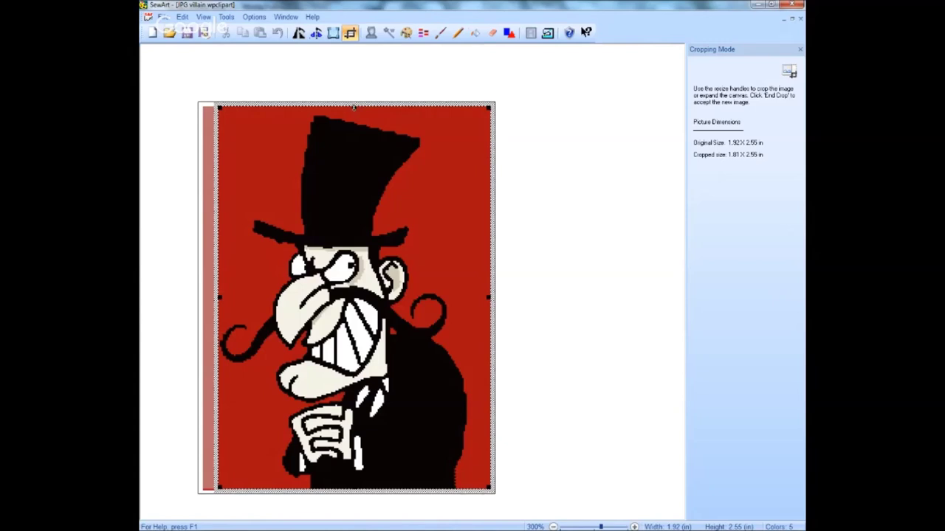
# Step: Trim the villain's top and right edges to a crop of about 1.67 x 2.50 in and accept the crop
pyautogui.moveTo(354, 107); pyautogui.dragTo(355, 115)
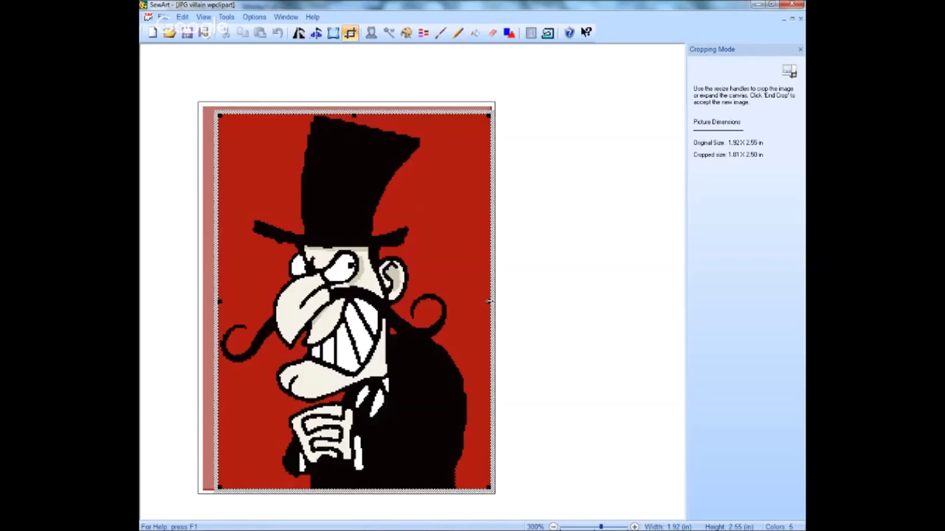
pyautogui.moveTo(489, 302); pyautogui.dragTo(468, 301)
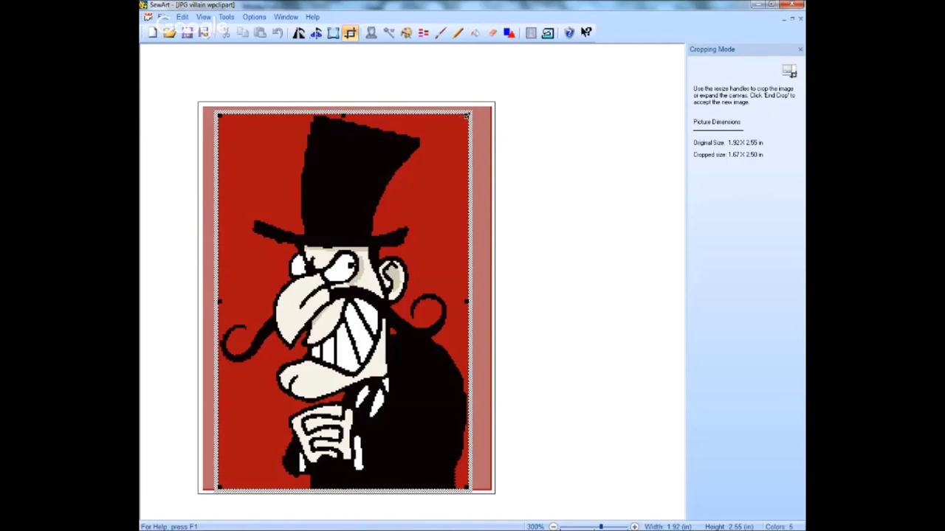
pyautogui.moveTo(468, 116)
pyautogui.mouseDown()
pyautogui.moveTo(477, 110)
pyautogui.moveTo(465, 115)
pyautogui.mouseUp()
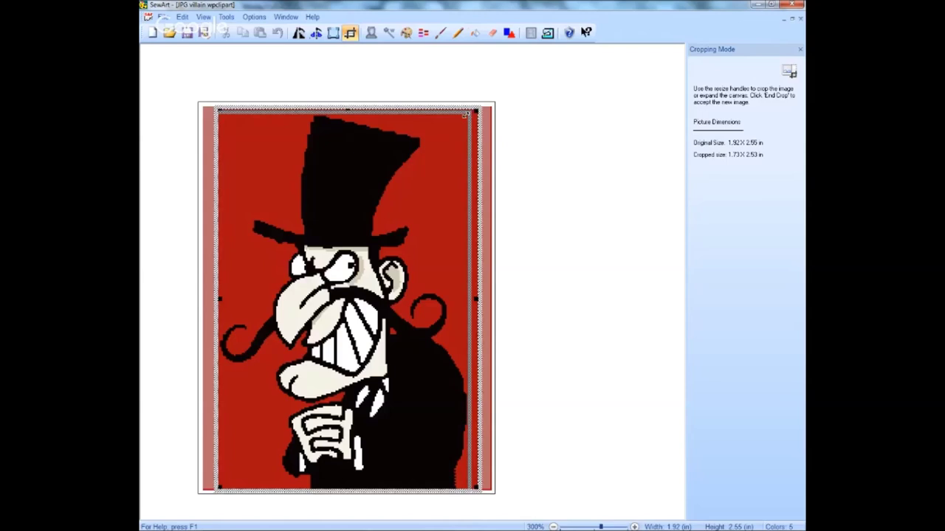
pyautogui.moveTo(465, 114); pyautogui.dragTo(469, 112)
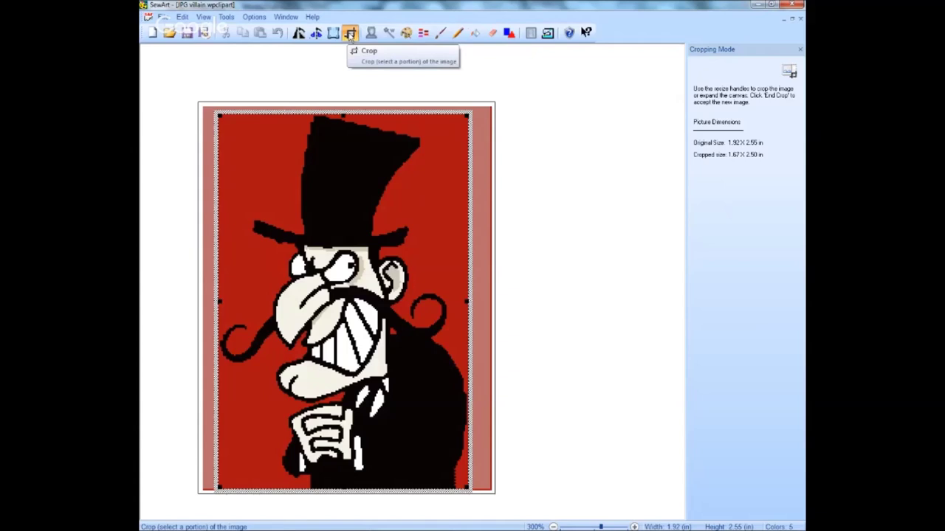
pyautogui.click(351, 35)
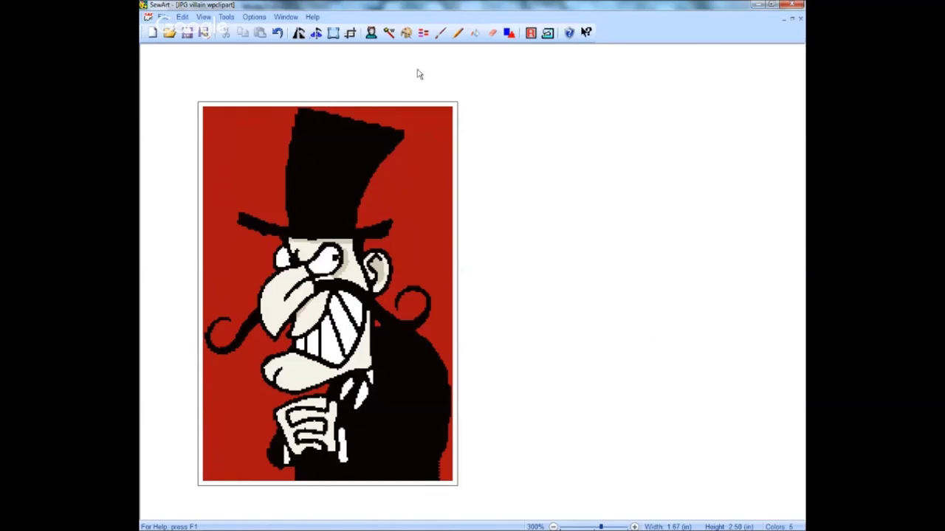
# Step: Try resizing the villain image to a 5 in width with the aspect ratio unlocked, and undo the resize
pyautogui.click(333, 35)
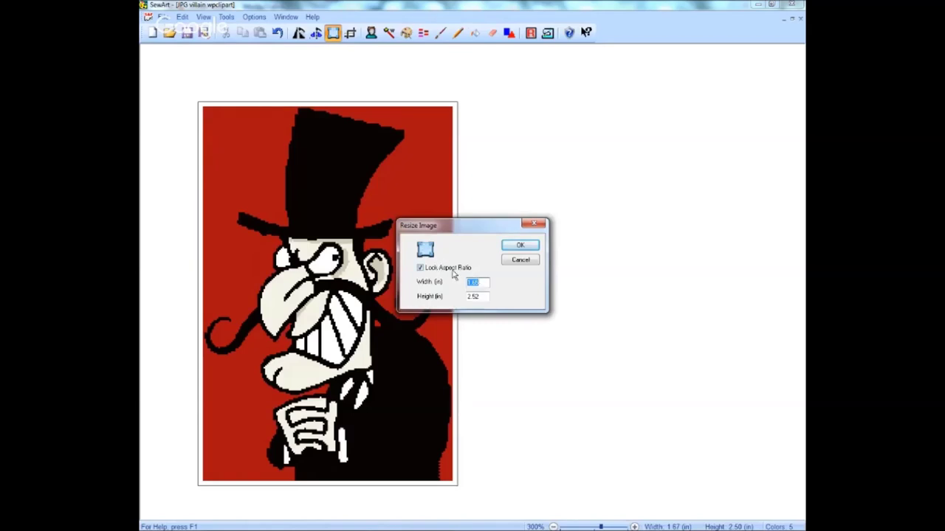
pyautogui.click(421, 268)
pyautogui.moveTo(483, 282); pyautogui.dragTo(459, 282)
pyautogui.write('5')
pyautogui.click(517, 248)
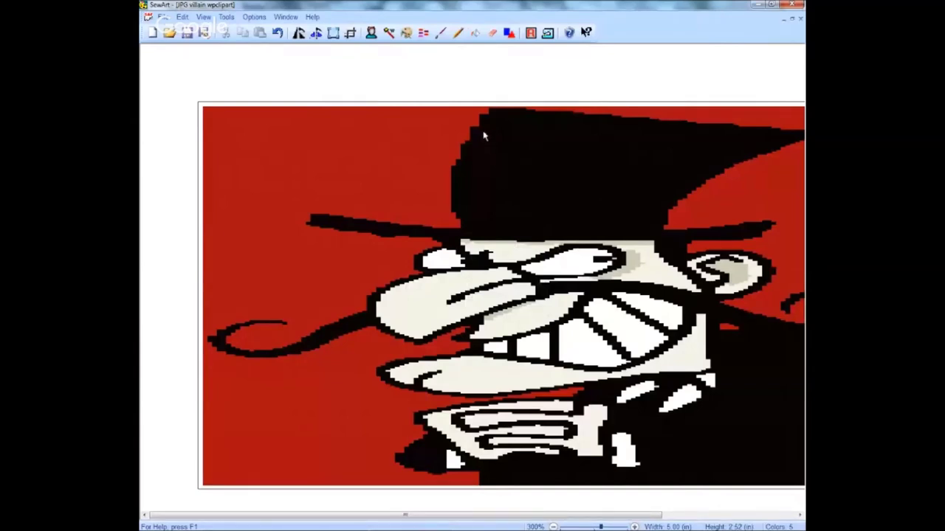
pyautogui.click(277, 34)
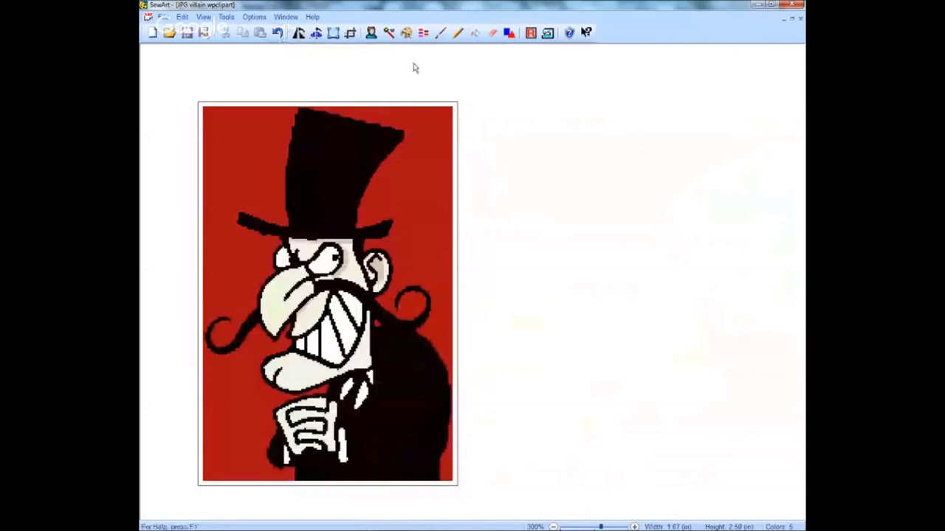
# Step: Resize the villain image to a height of 6.95 in with the aspect ratio locked
pyautogui.click(333, 32)
pyautogui.click(420, 268)
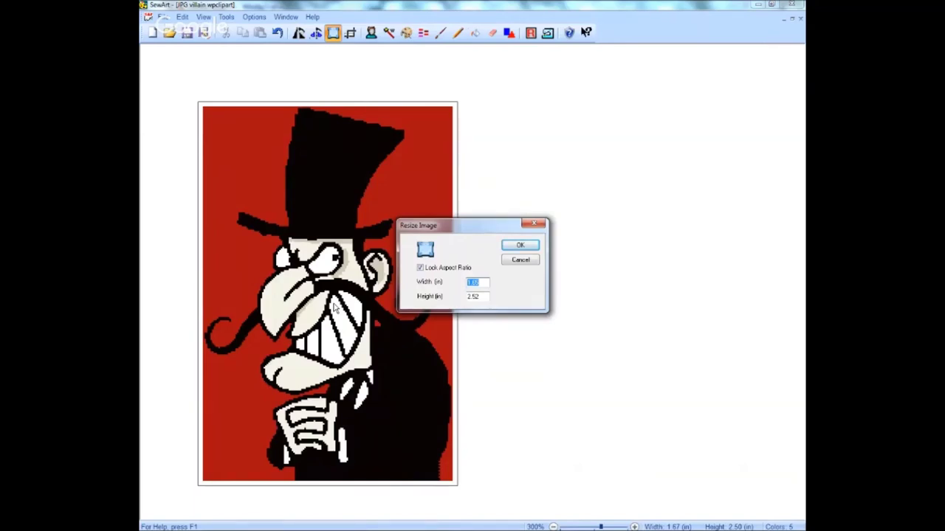
pyautogui.write('5')
pyautogui.click(473, 284)
pyautogui.moveTo(477, 283); pyautogui.dragTo(450, 284)
pyautogui.moveTo(485, 296); pyautogui.dragTo(454, 296)
pyautogui.write('6.95')
pyautogui.click(479, 282)
pyautogui.press('Right')
pyautogui.press('Right')
pyautogui.press('Right')
pyautogui.press('Right')
pyautogui.click(521, 248)
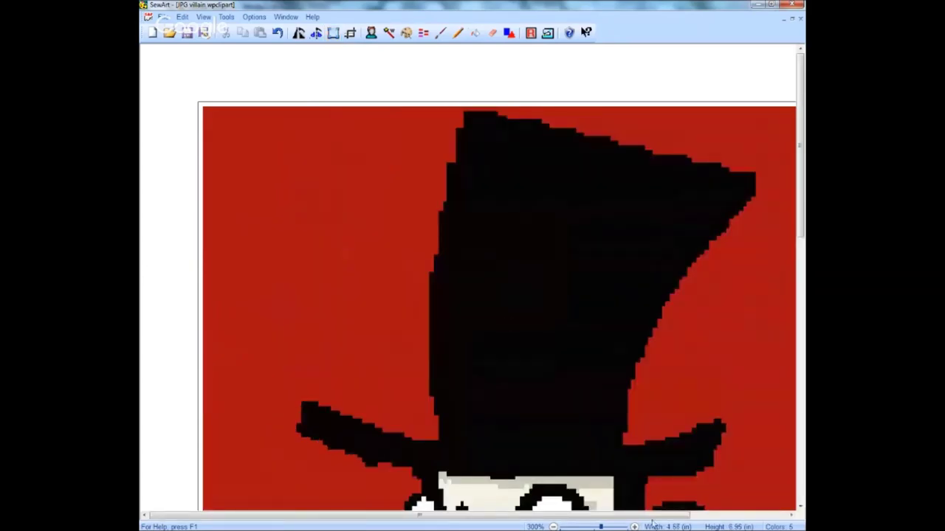
# Step: Zoom out to 120% to view the whole resized villain image
pyautogui.click(554, 527)
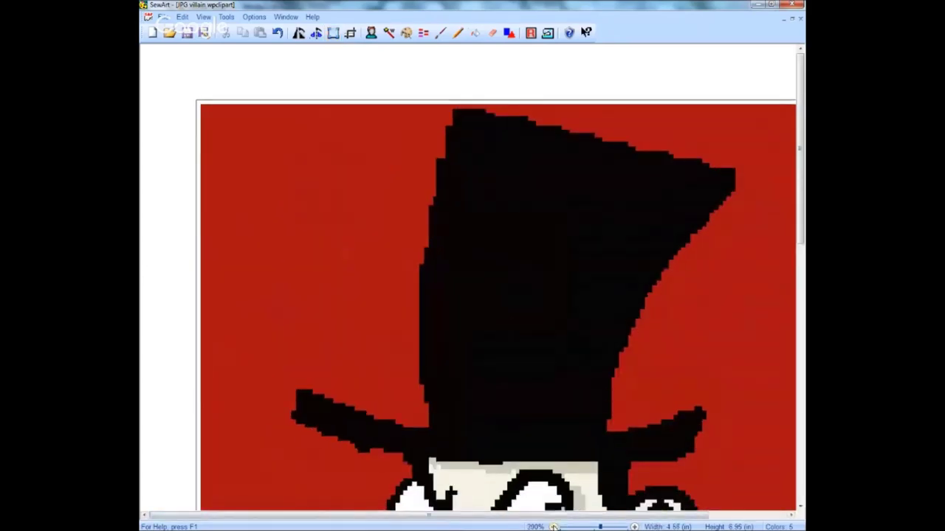
pyautogui.click(553, 527)
pyautogui.click(554, 527)
pyautogui.click(553, 527)
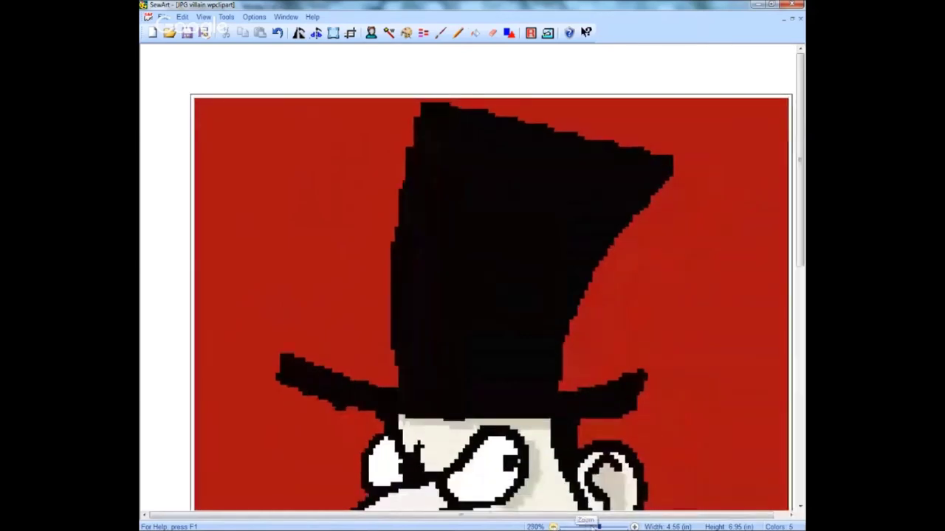
pyautogui.moveTo(598, 527); pyautogui.dragTo(595, 527)
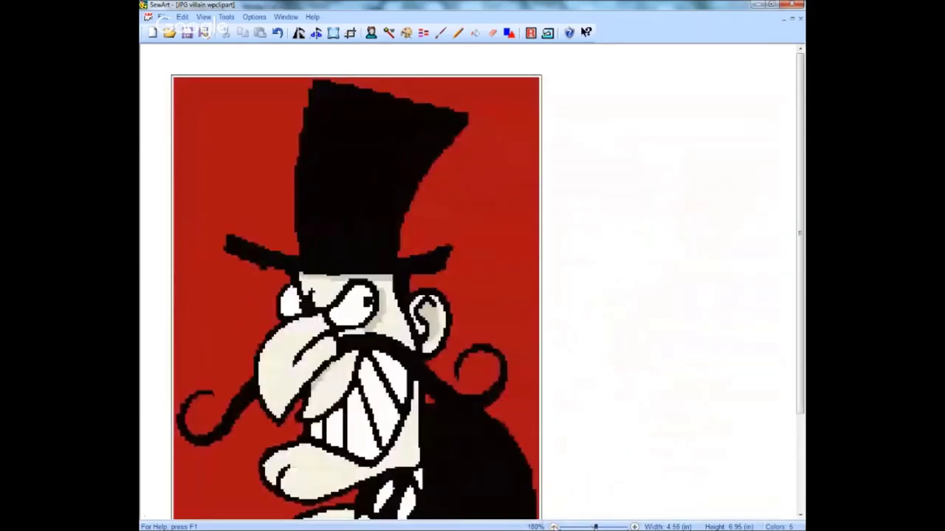
pyautogui.moveTo(594, 525); pyautogui.dragTo(591, 527)
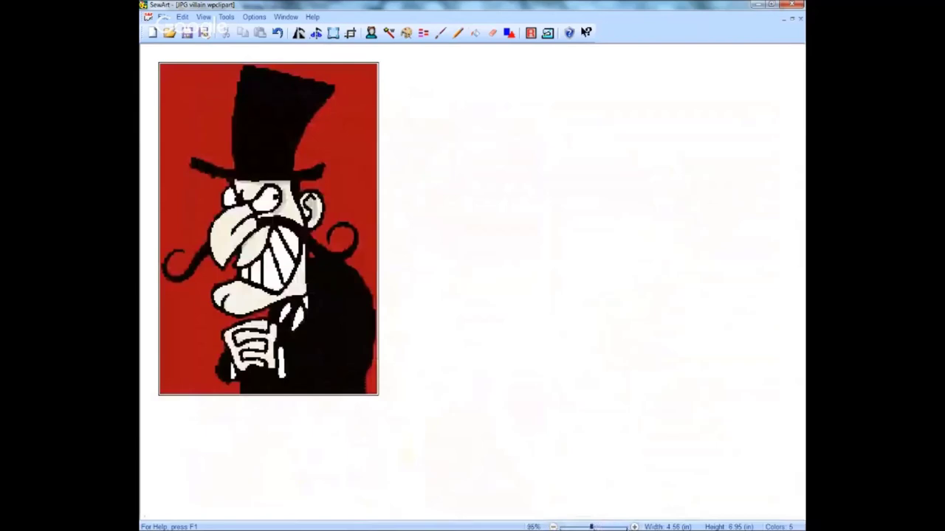
pyautogui.click(635, 527)
pyautogui.click(635, 527)
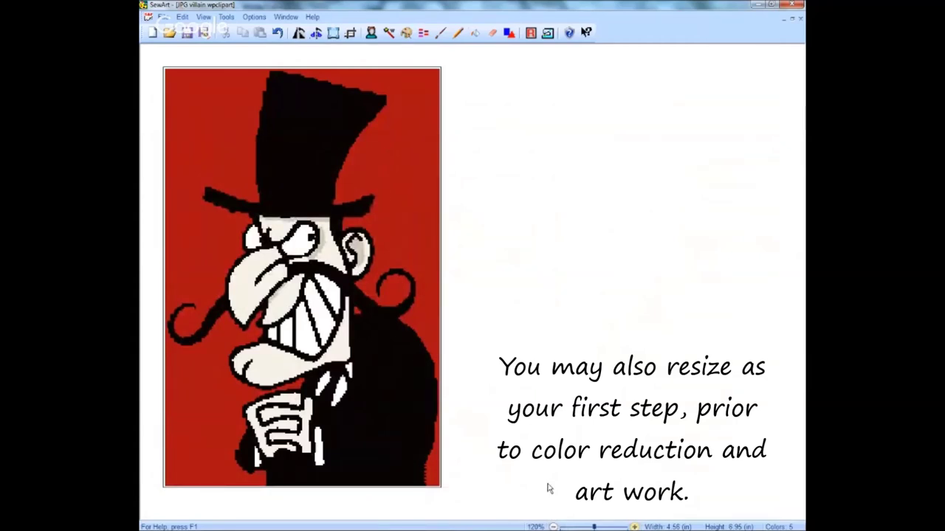
# Step: Start saving the villain image under a new location and create a folder named "Images ready for digitizing"
pyautogui.click(163, 17)
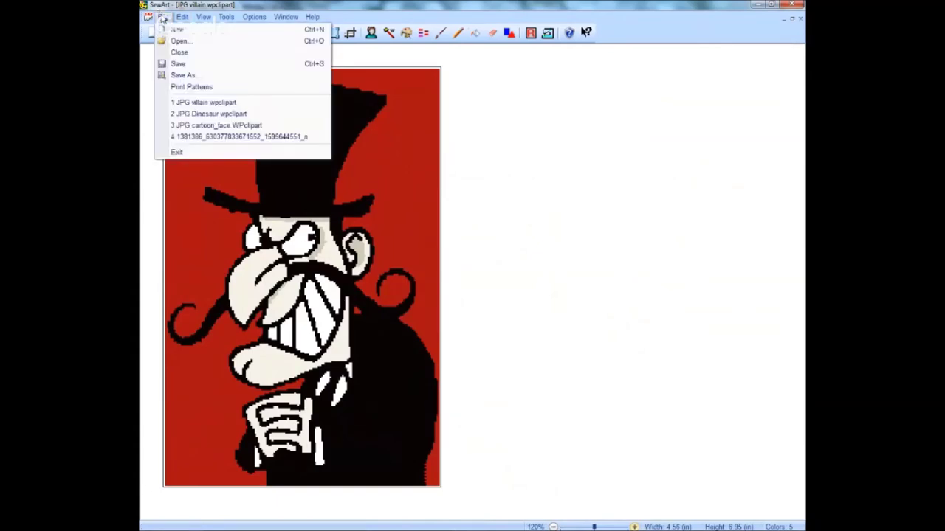
pyautogui.click(183, 76)
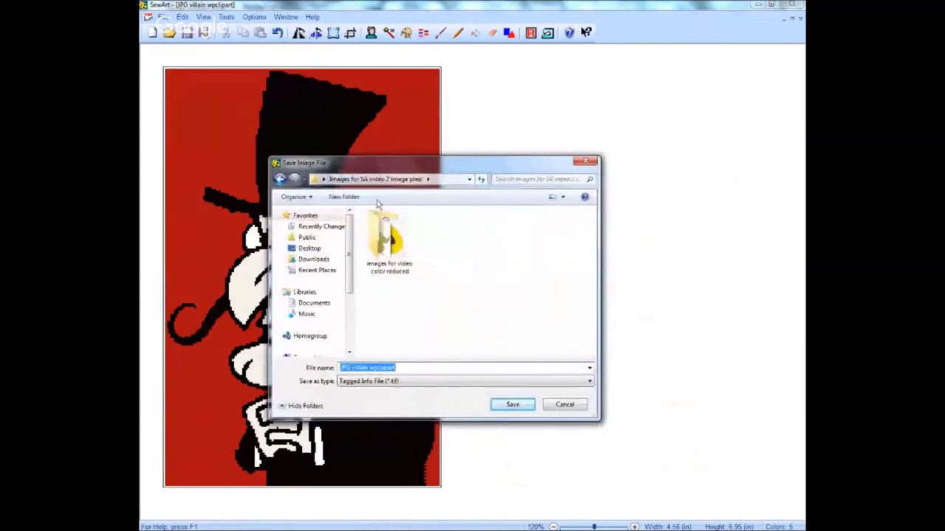
pyautogui.click(351, 201)
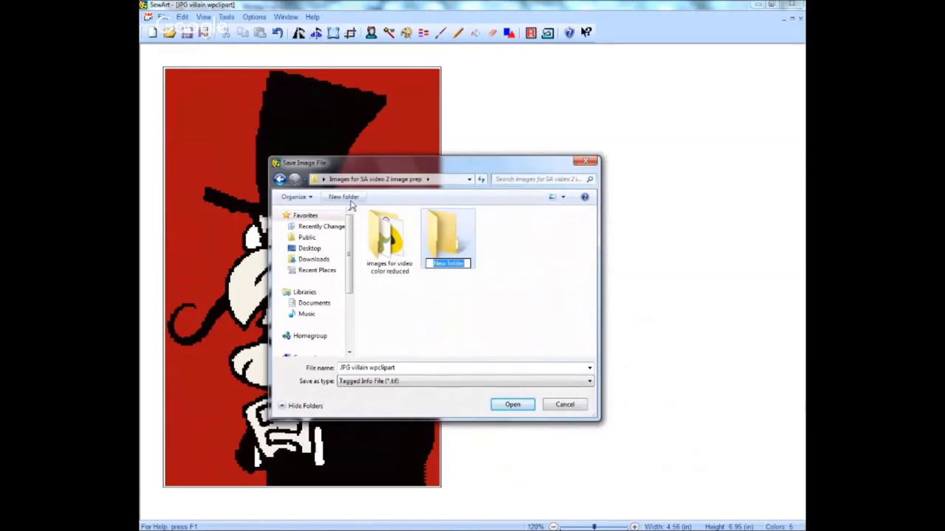
pyautogui.write('Images ready')
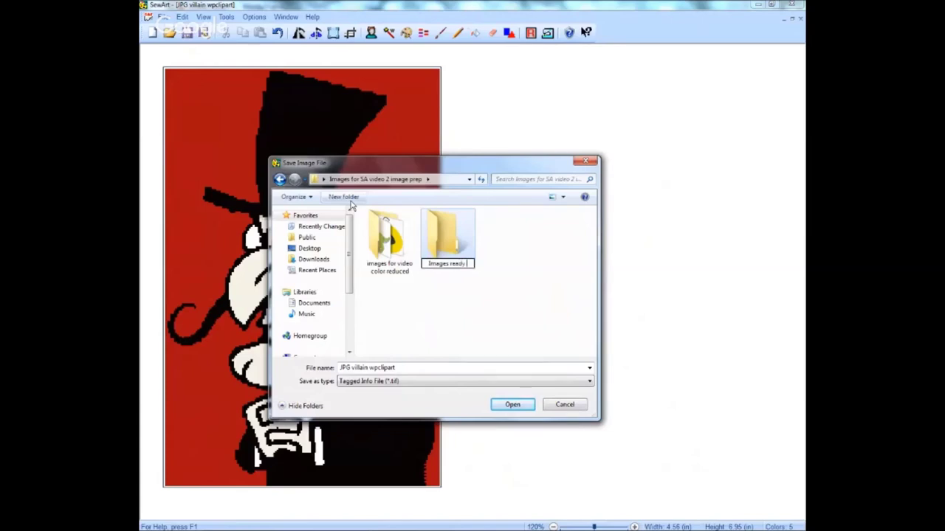
pyautogui.write(' for digitizing')
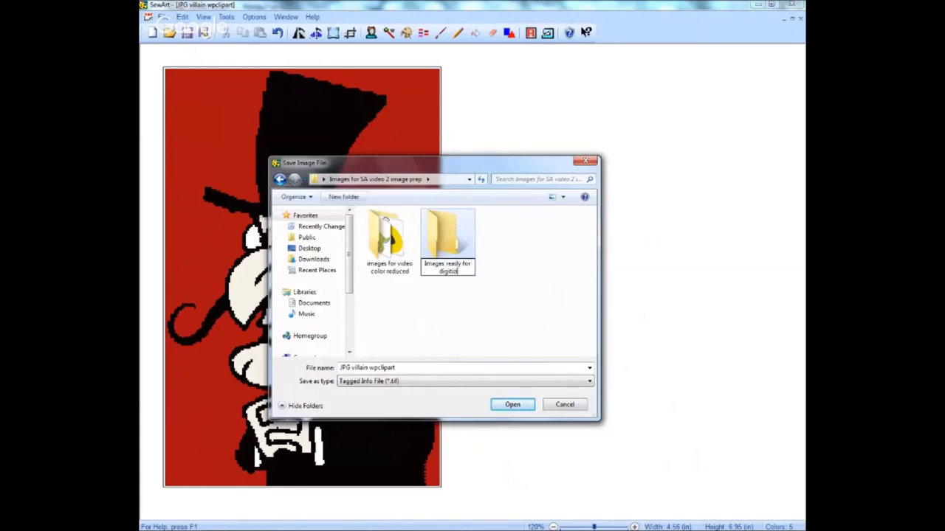
# Step: Save the villain image as the TIFF "JPG villain wpclipart" inside the "Images ready for digitizing" folder
pyautogui.click(458, 236)
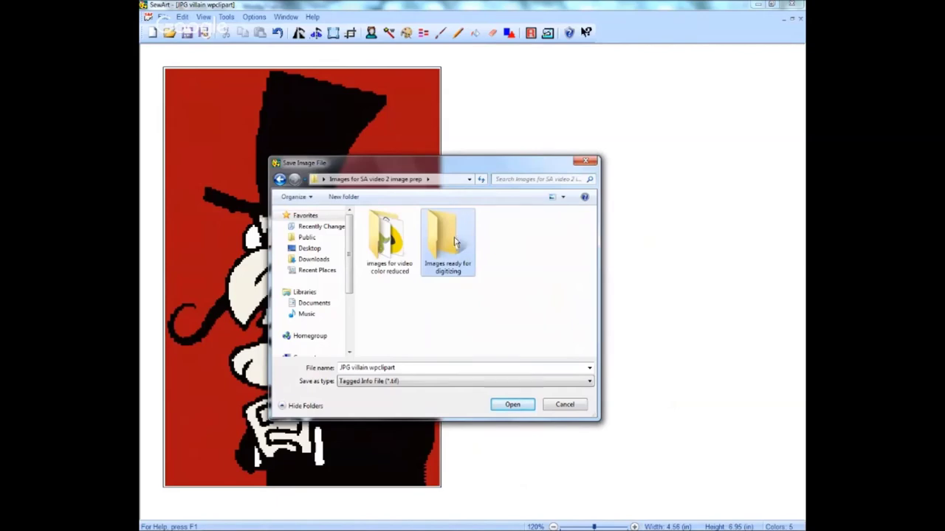
pyautogui.doubleClick(443, 242)
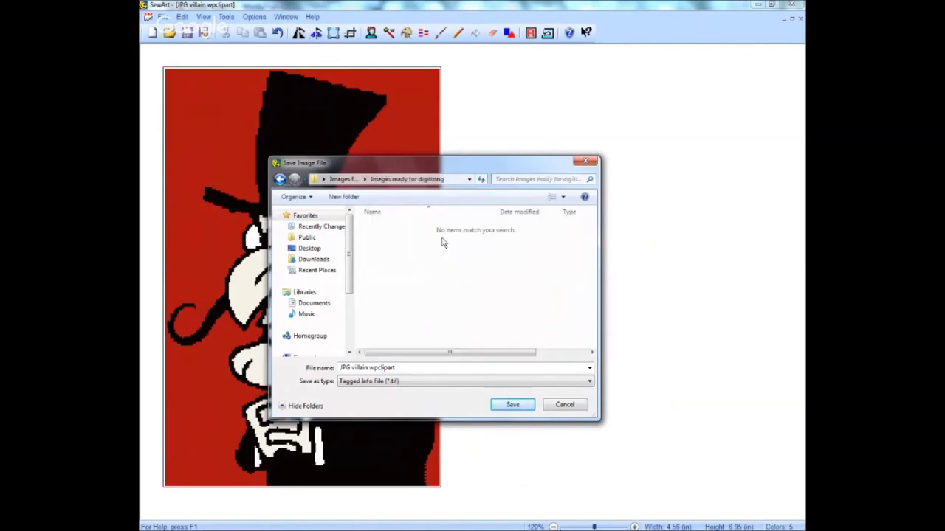
pyautogui.click(504, 406)
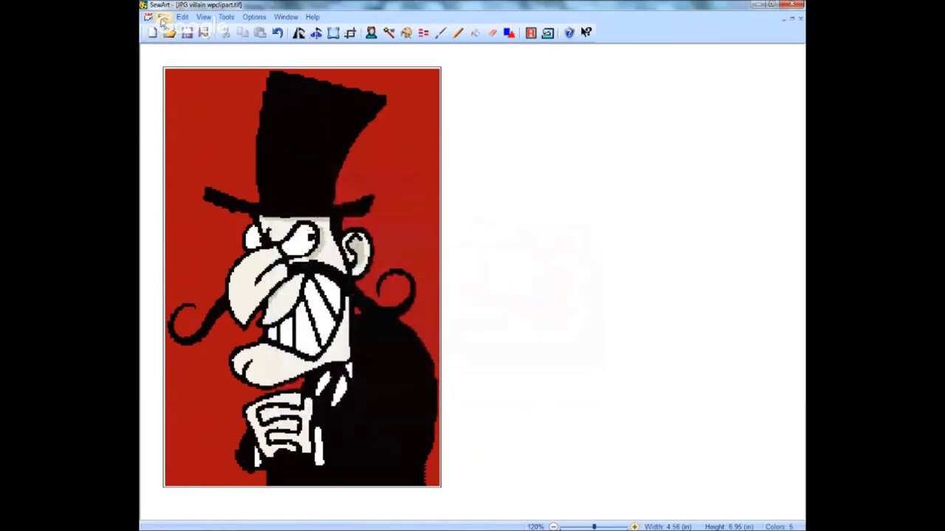
# Step: Close the villain image and open "JPG Dinosaur wpclipart" from the "images for video color reduced" folder
pyautogui.click(162, 18)
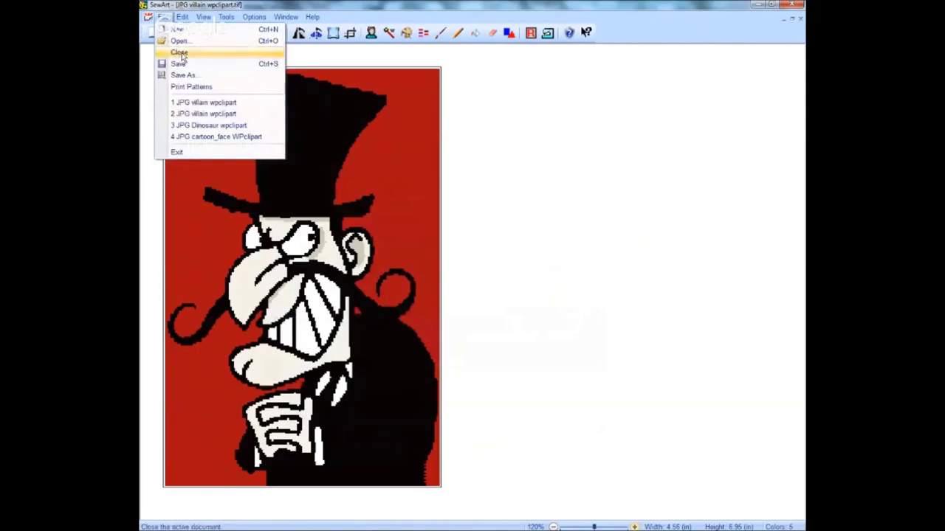
pyautogui.click(179, 53)
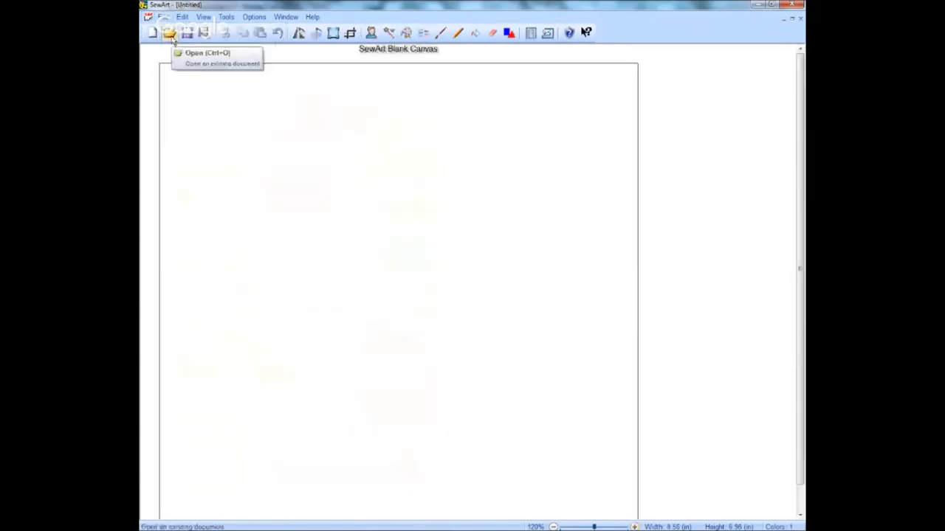
pyautogui.click(170, 35)
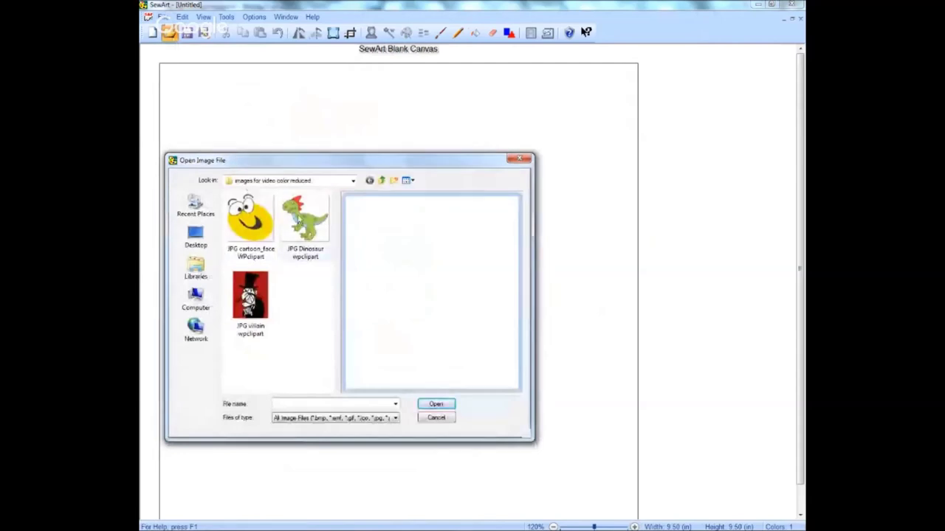
pyautogui.click(302, 220)
pyautogui.click(437, 405)
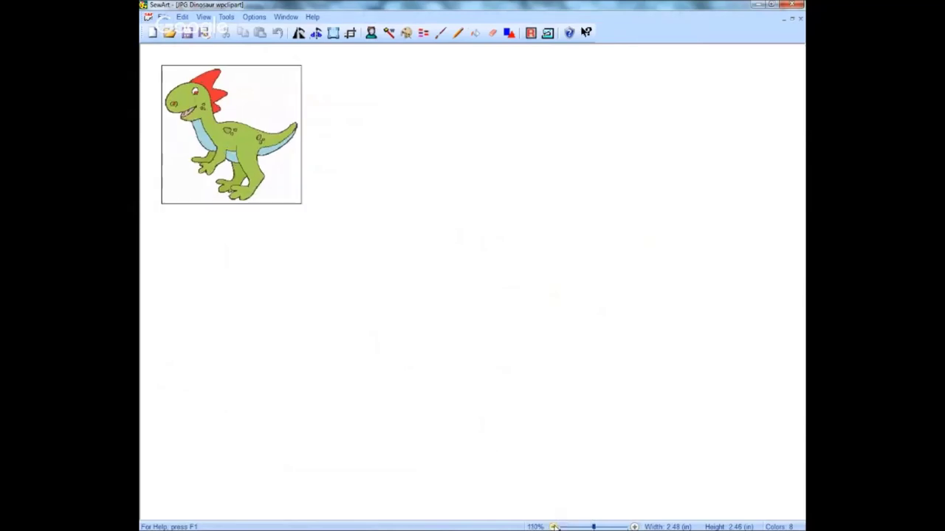
# Step: Bucket-fill the dinosaur image's white background with purple (R 148, G 0, B 211) to make the image edges distinct
pyautogui.click(554, 527)
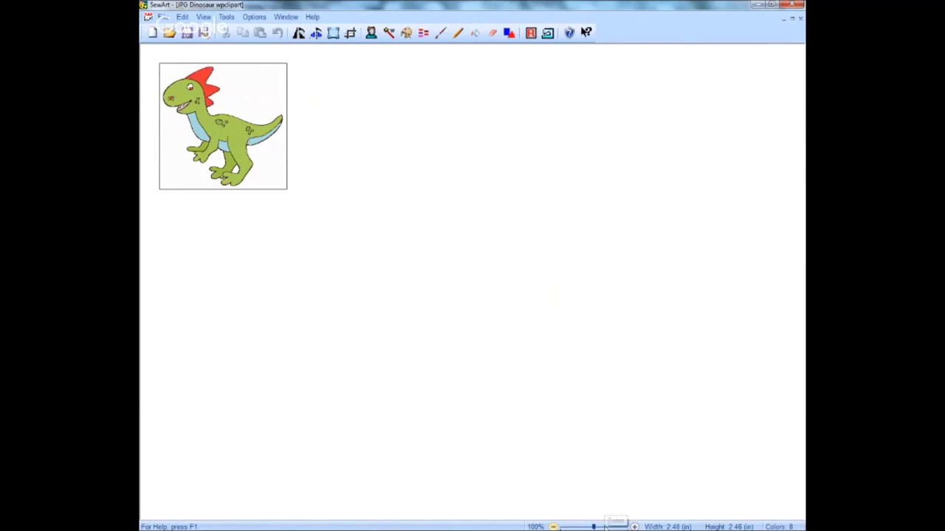
pyautogui.click(604, 526)
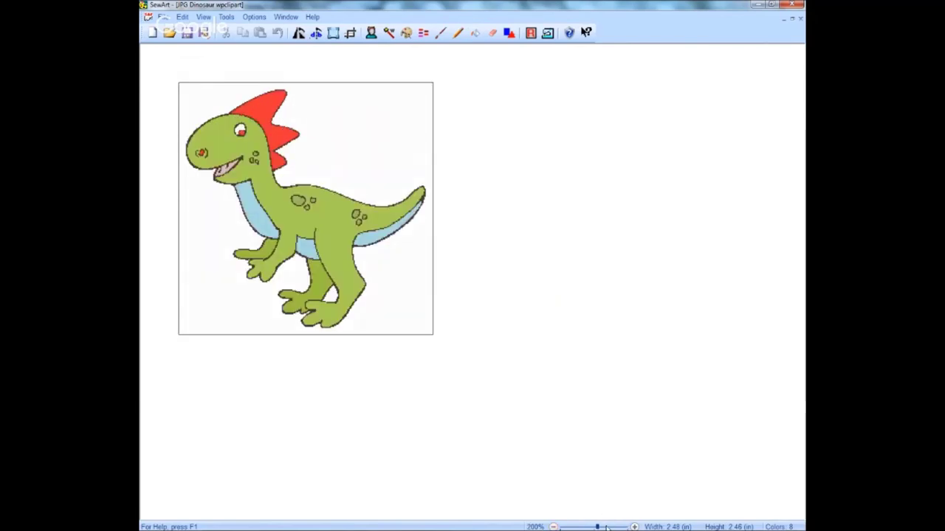
pyautogui.click(605, 527)
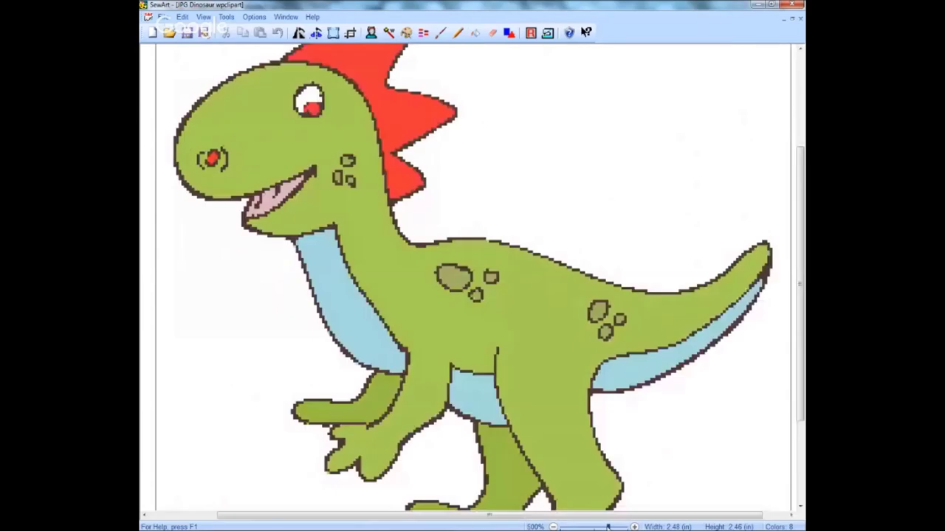
pyautogui.click(604, 527)
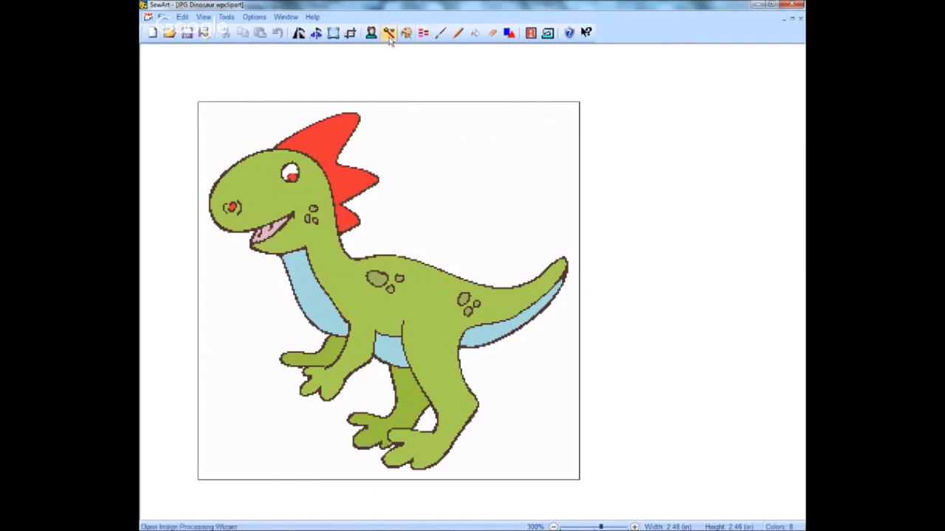
pyautogui.click(476, 34)
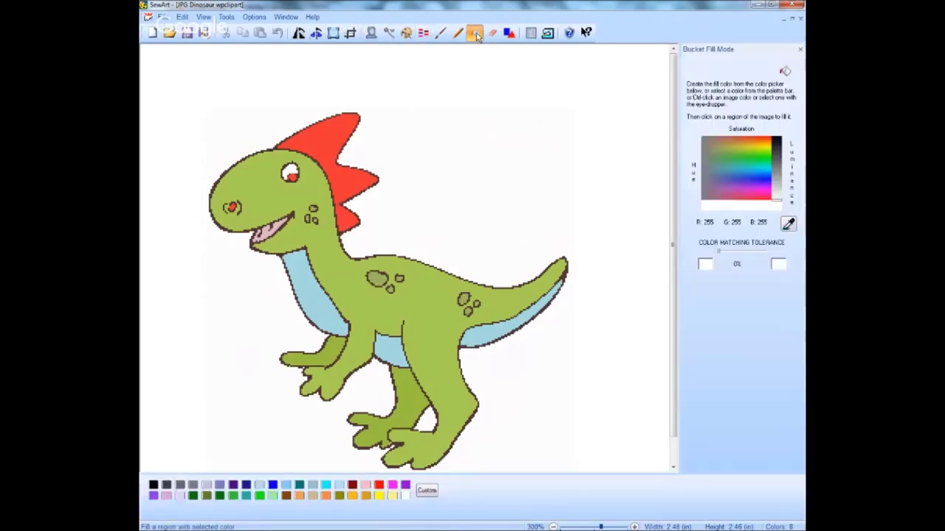
pyautogui.click(405, 485)
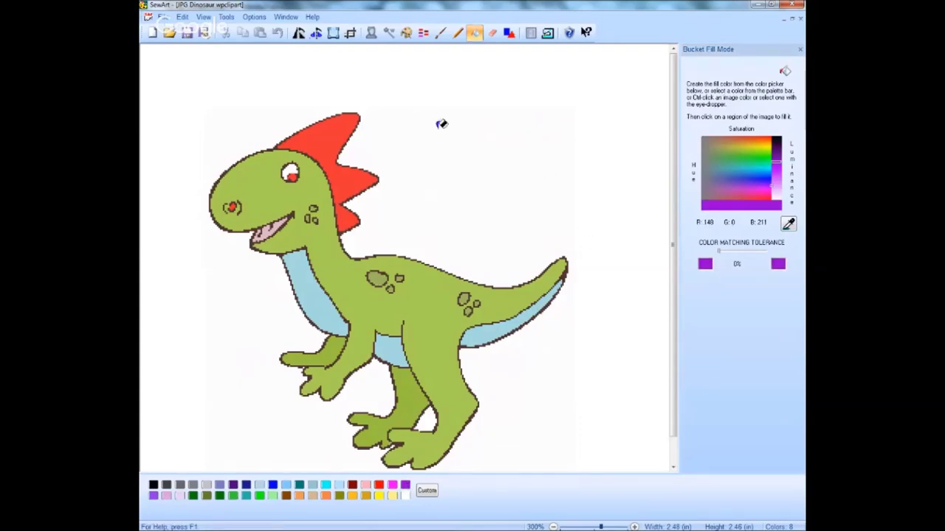
pyautogui.click(422, 214)
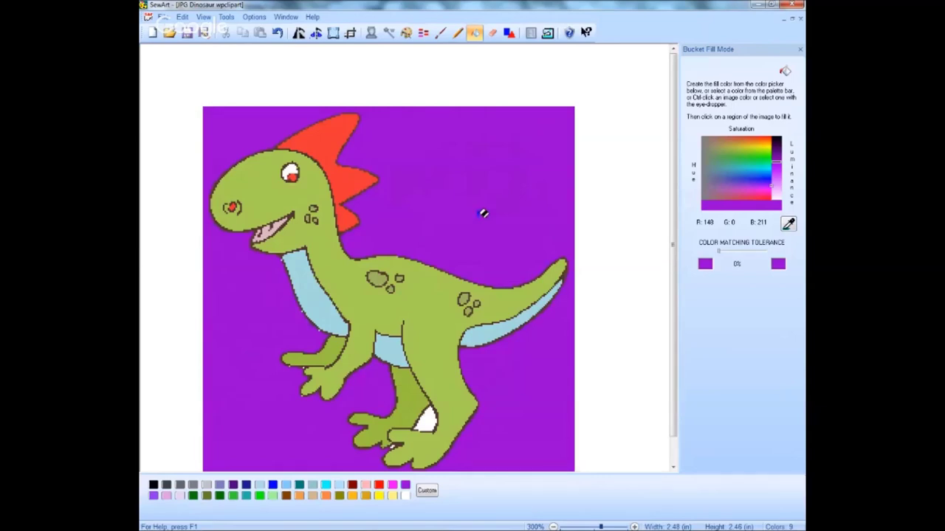
pyautogui.scroll(-1, 484, 214)
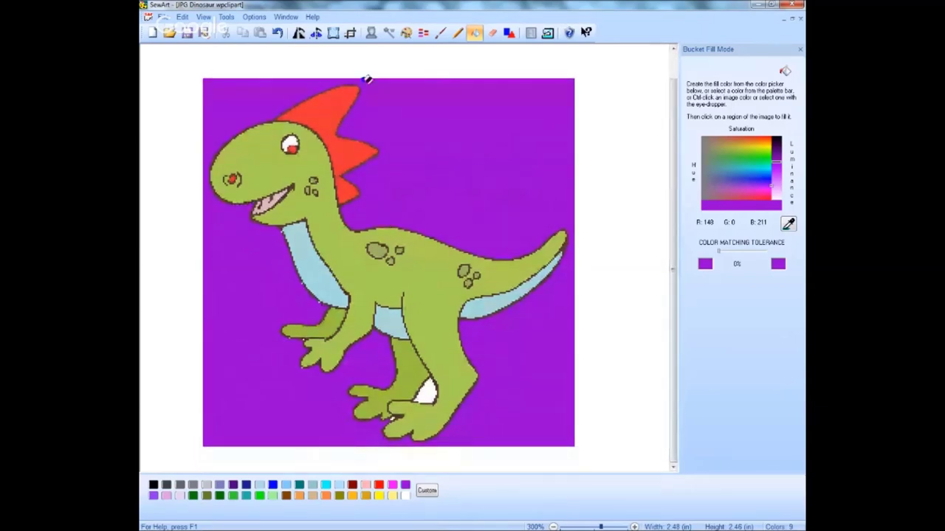
pyautogui.click(475, 33)
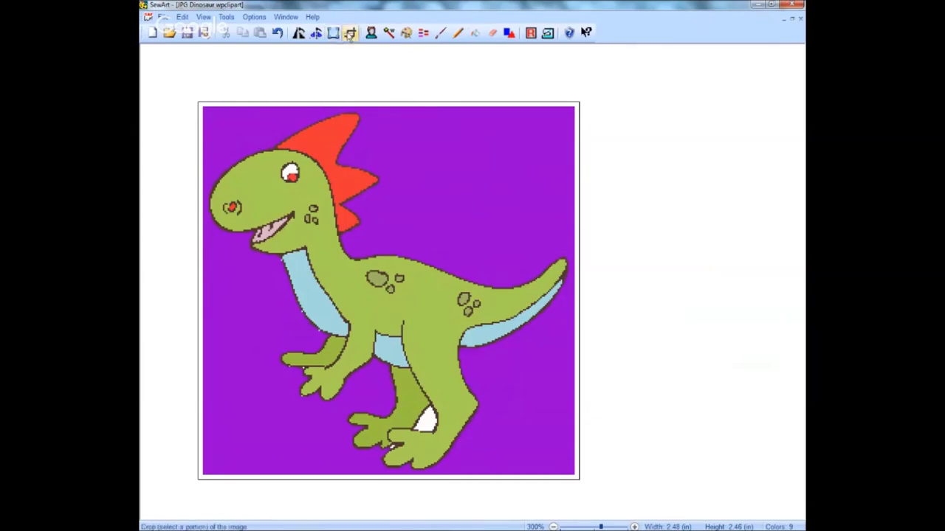
# Step: Crop all four sides of the dinosaur image close to the figure, to about 2.42 x 2.41 in
pyautogui.click(351, 33)
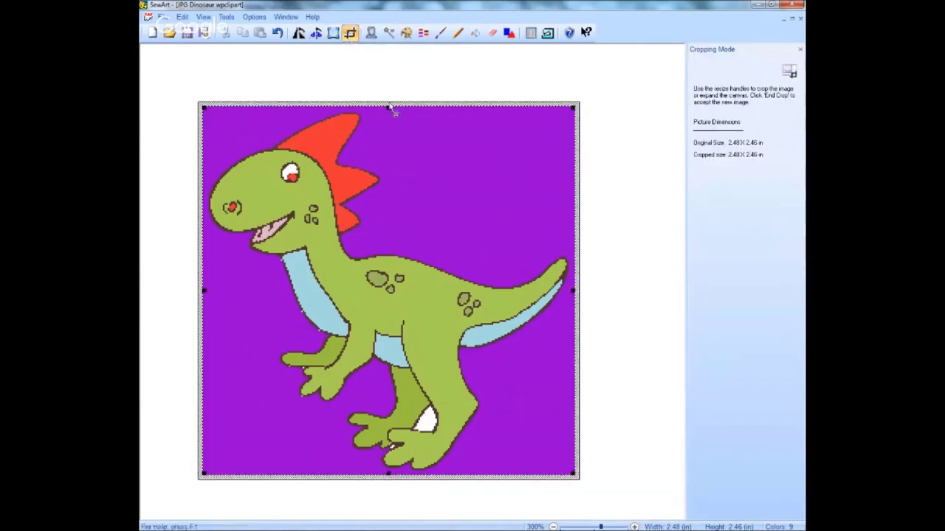
pyautogui.moveTo(388, 108); pyautogui.dragTo(388, 113)
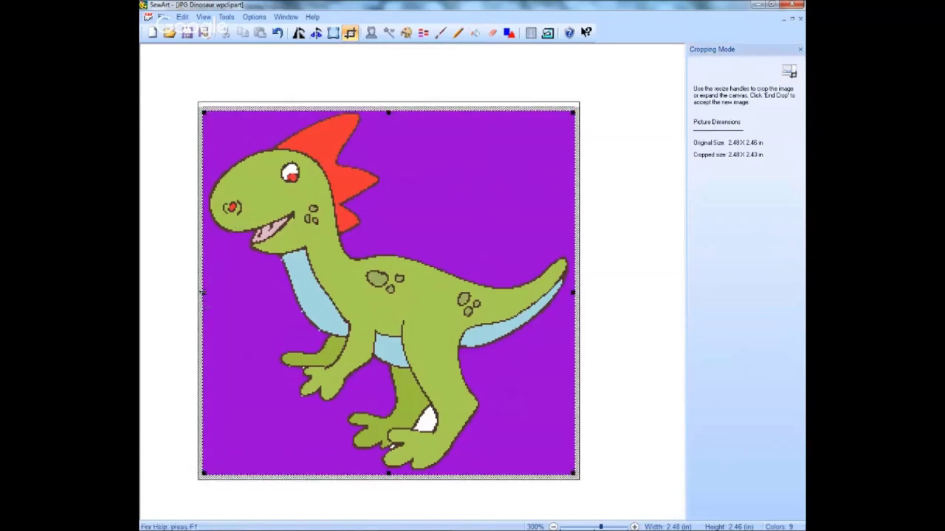
pyautogui.moveTo(203, 292); pyautogui.dragTo(208, 293)
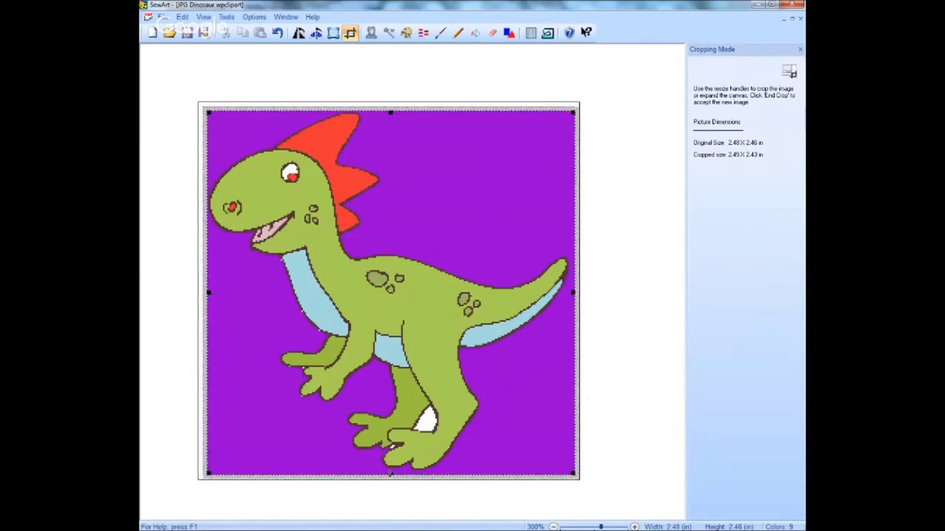
pyautogui.moveTo(390, 474); pyautogui.dragTo(390, 471)
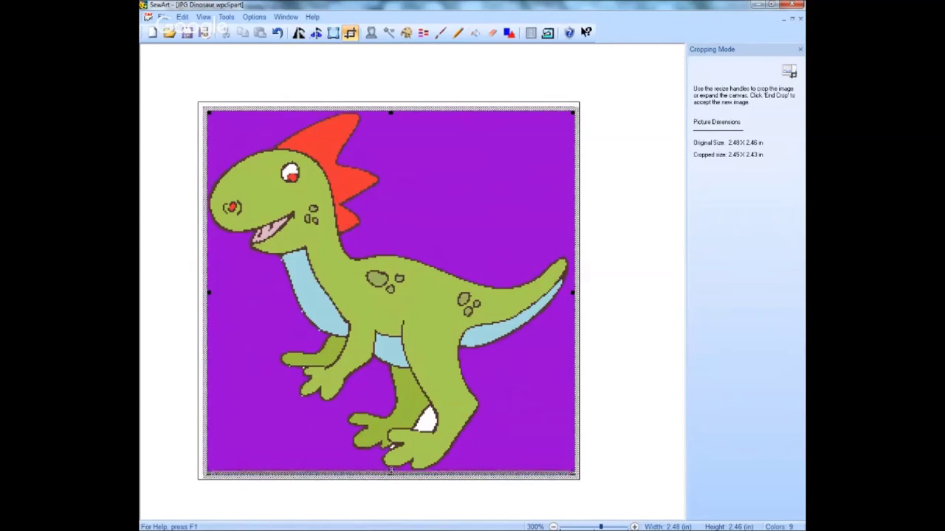
pyautogui.moveTo(390, 471); pyautogui.dragTo(390, 469)
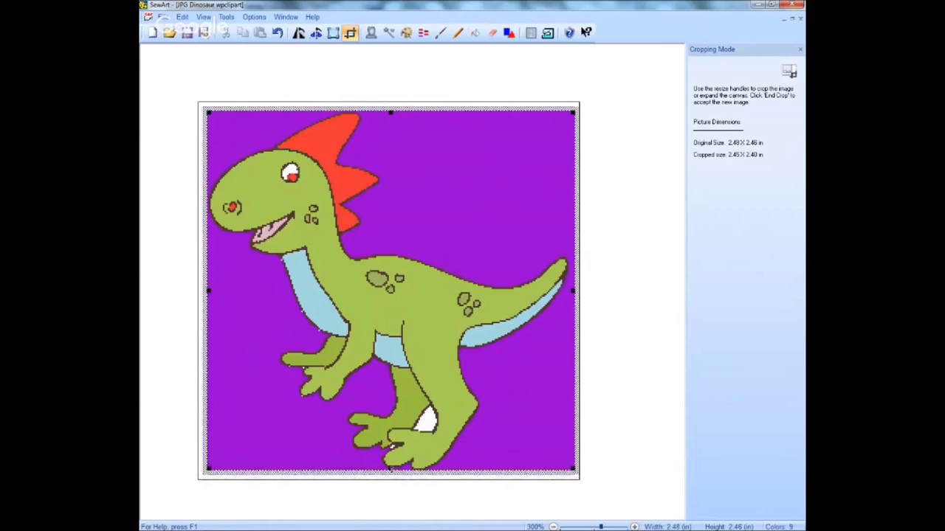
pyautogui.moveTo(390, 469); pyautogui.dragTo(390, 472)
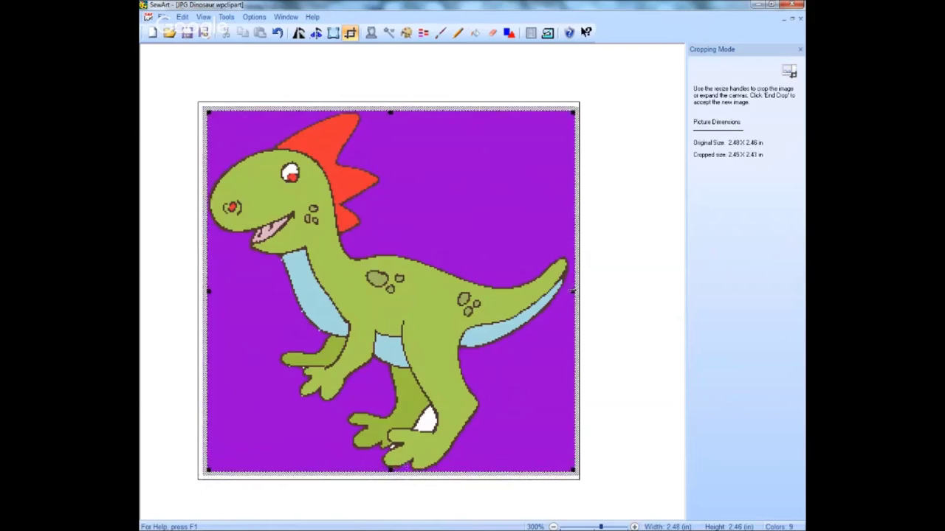
pyautogui.moveTo(573, 291); pyautogui.dragTo(569, 292)
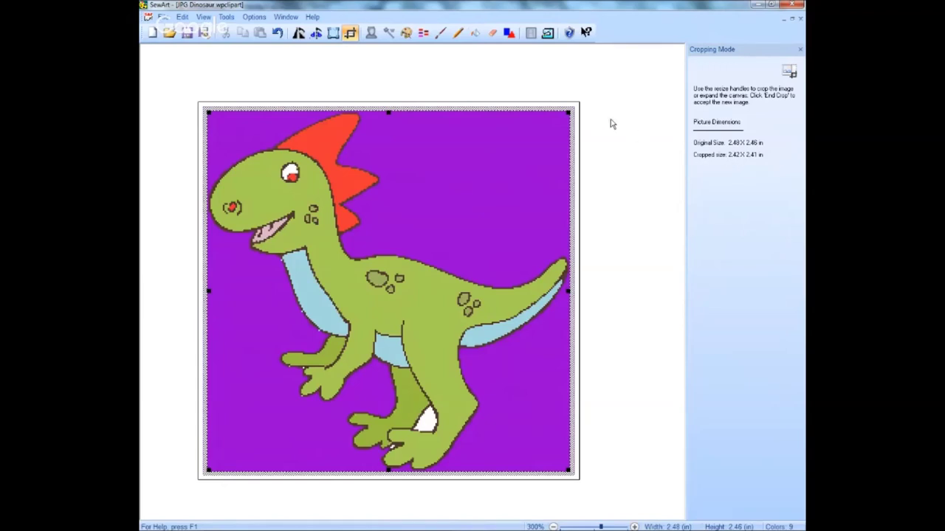
pyautogui.click(351, 36)
pyautogui.click(351, 33)
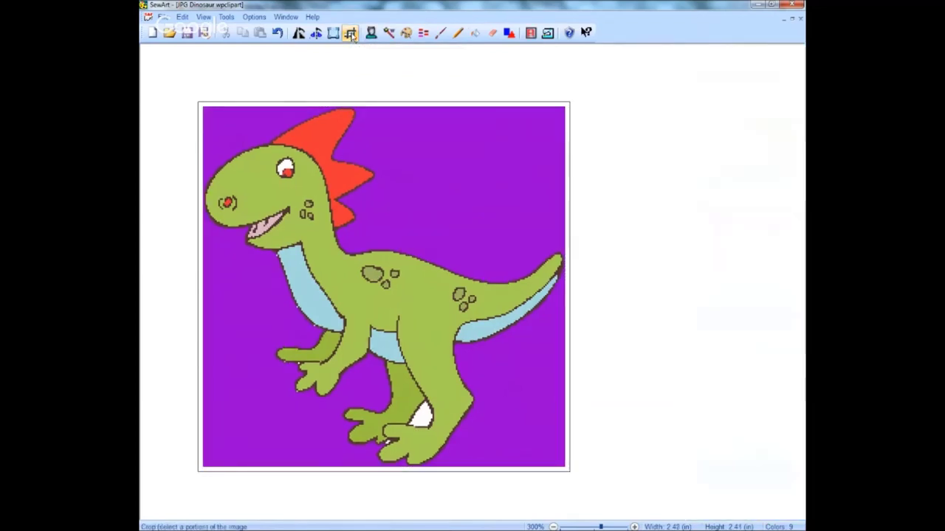
# Step: Bucket-fill the purple background around the dinosaur with white
pyautogui.click(476, 35)
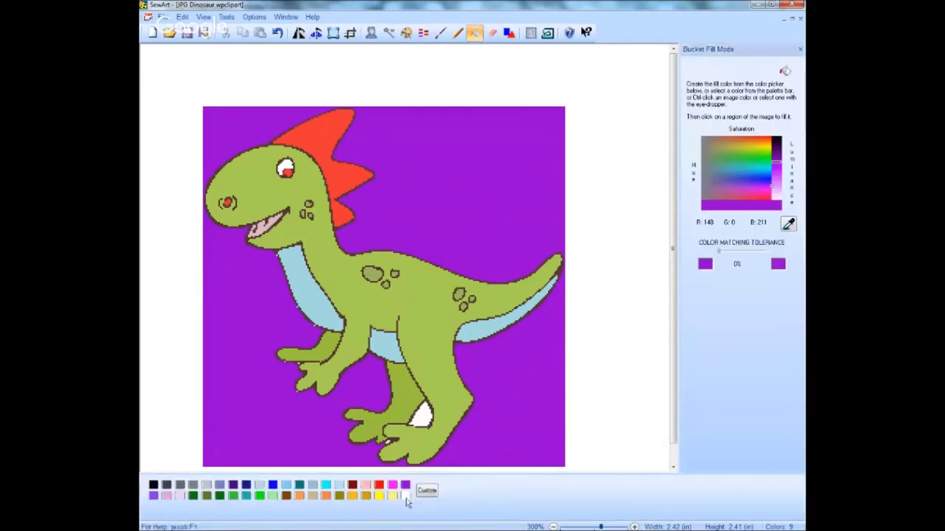
pyautogui.click(386, 198)
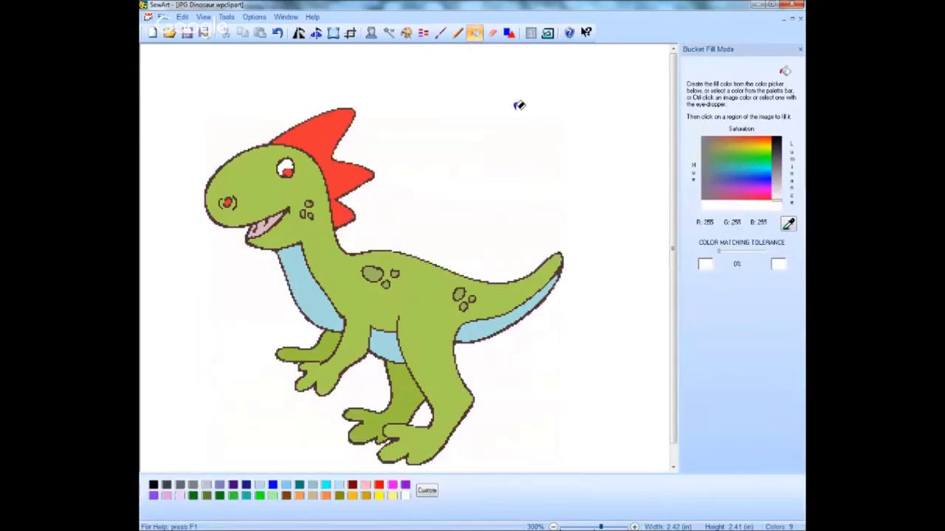
pyautogui.click(475, 34)
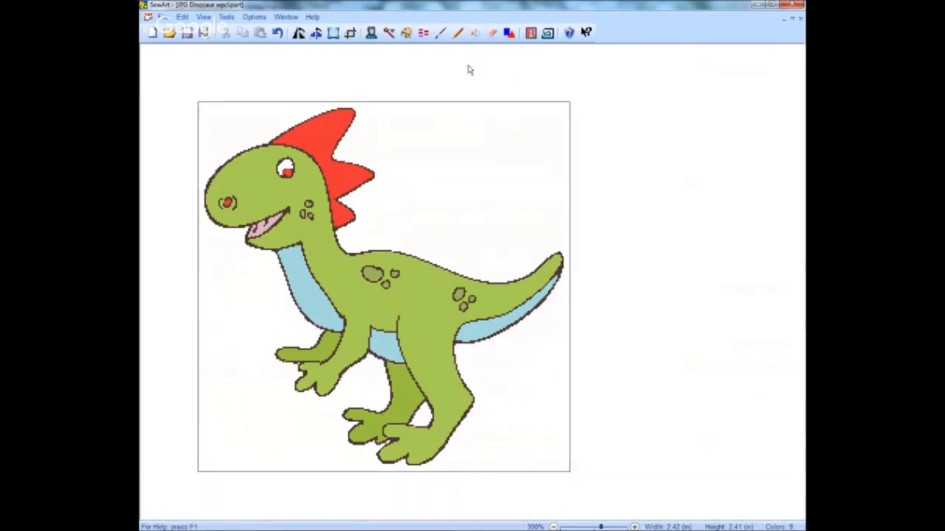
# Step: Resize the dinosaur image to a width of 3.8 in with the aspect ratio locked, and reflect it horizontally
pyautogui.click(333, 33)
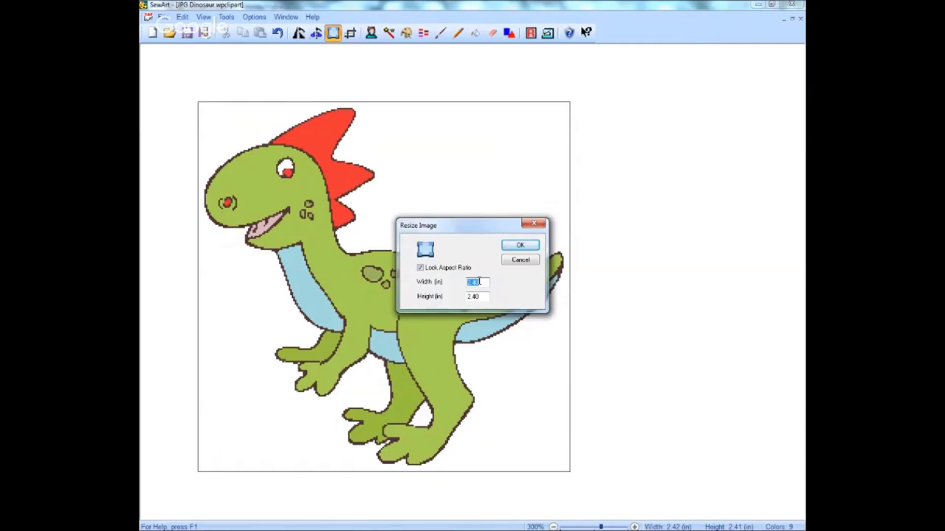
pyautogui.write('3.8')
pyautogui.click(519, 247)
pyautogui.click(518, 247)
pyautogui.scroll(-2, 676, 498)
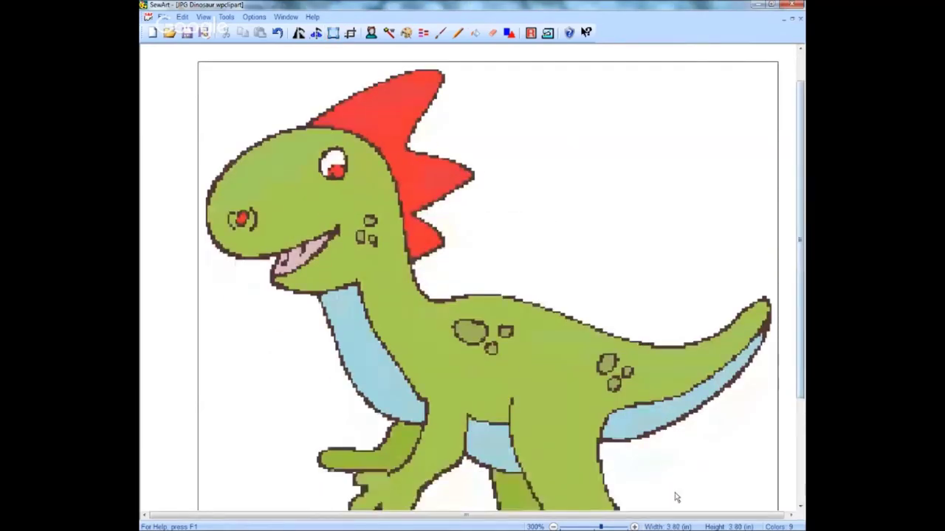
pyautogui.click(576, 527)
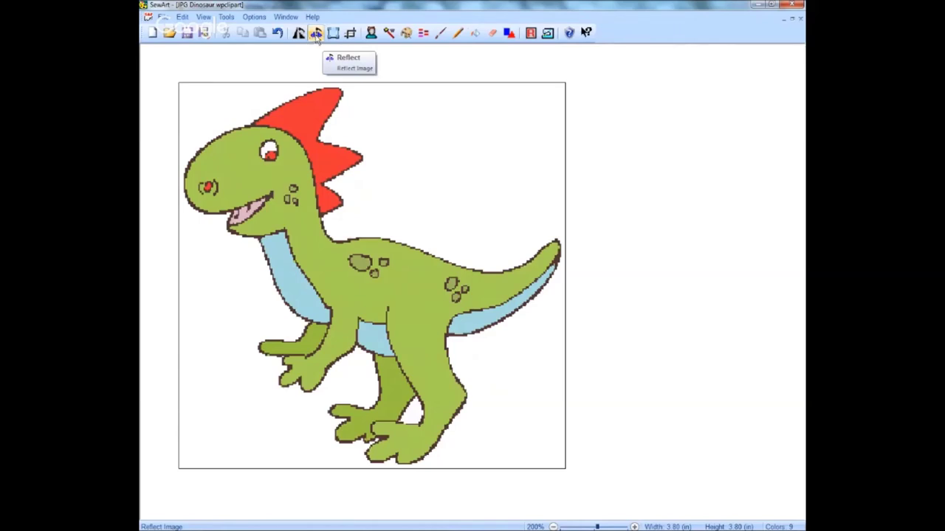
pyautogui.click(316, 35)
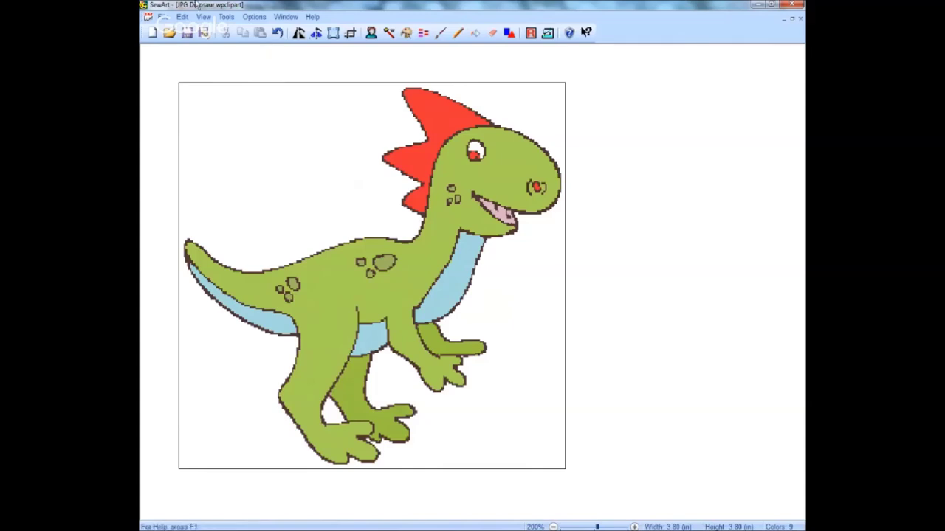
# Step: Save the dinosaur image as the TIFF "JPG Dinosaur wpclipart" in the "Images ready for digitizing" folder and close it
pyautogui.click(164, 21)
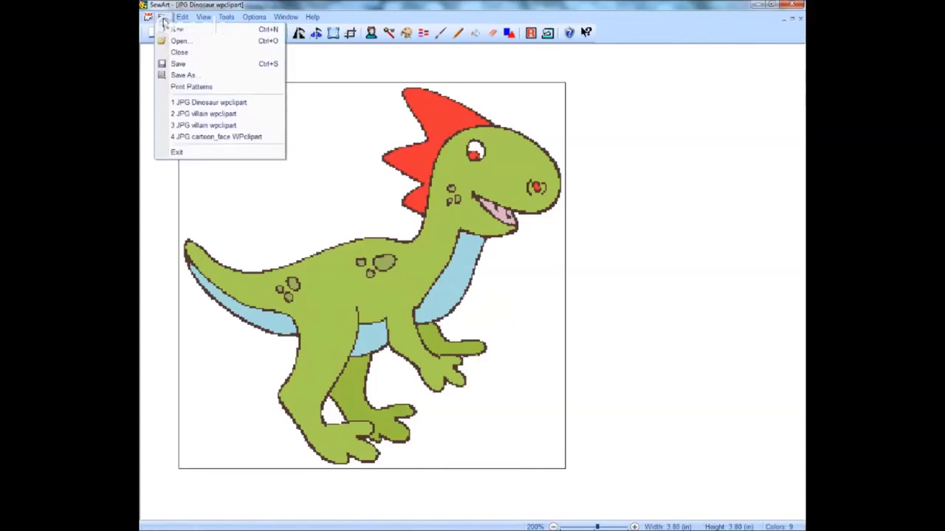
pyautogui.click(184, 76)
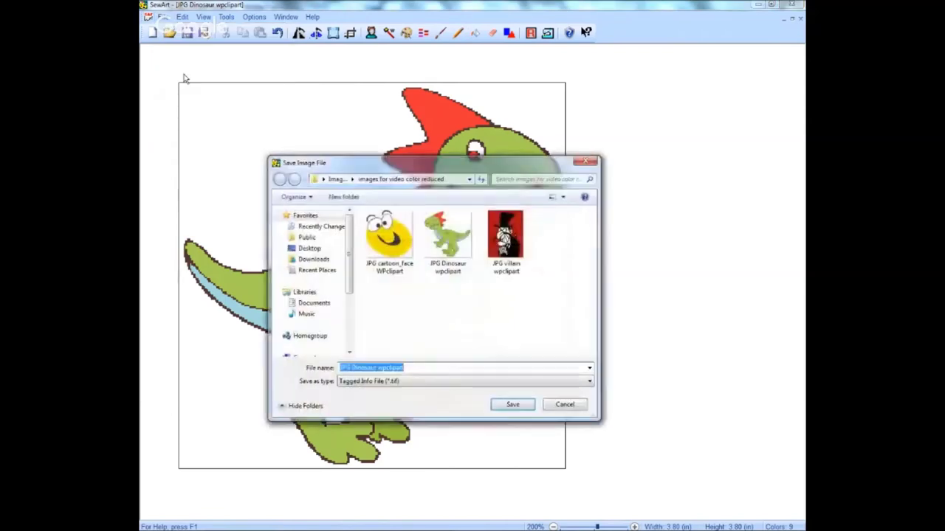
pyautogui.click(338, 180)
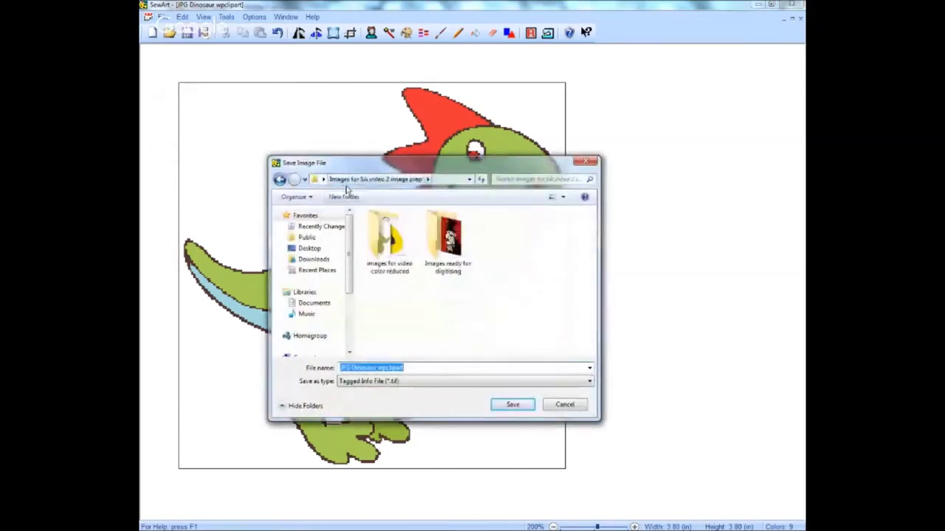
pyautogui.doubleClick(447, 234)
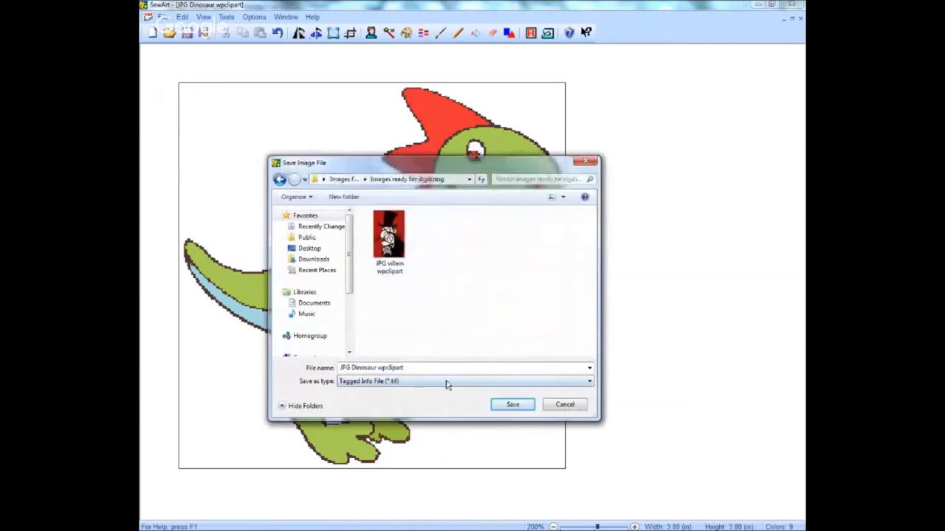
pyautogui.click(511, 406)
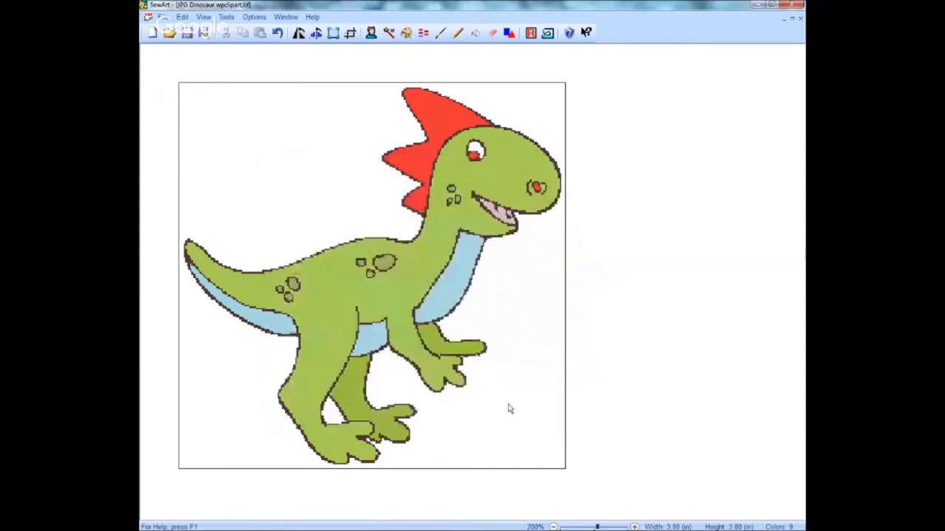
pyautogui.click(162, 17)
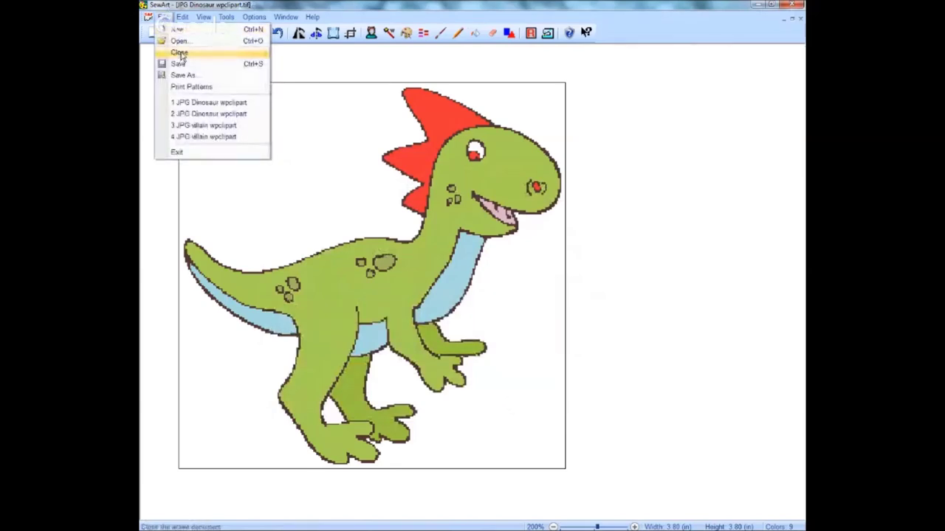
pyautogui.click(180, 52)
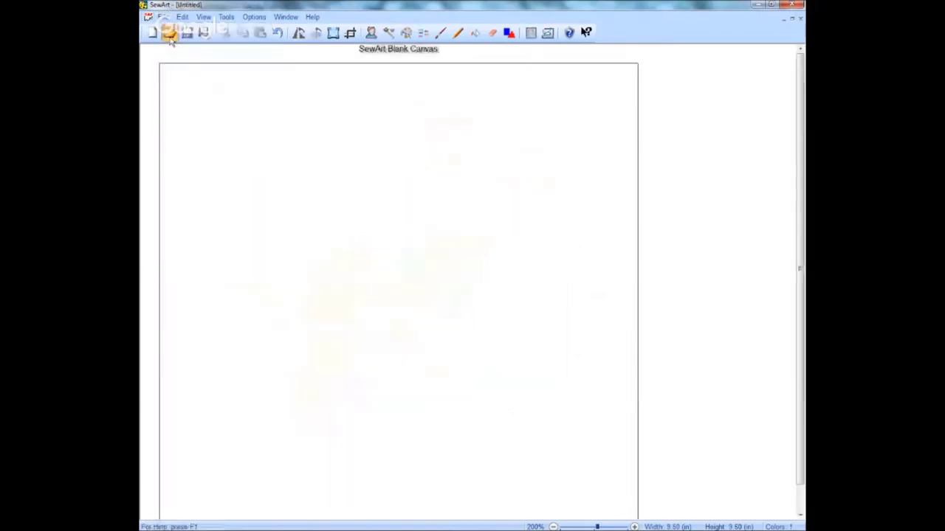
# Step: Open the image "JPG cartoon_face WPclipart" from the "images for video color reduced" folder
pyautogui.click(169, 33)
pyautogui.click(251, 222)
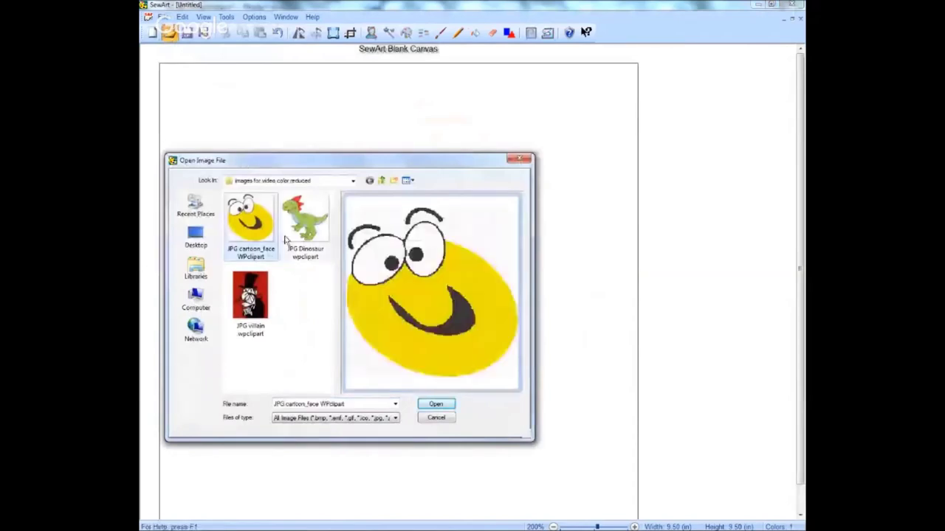
pyautogui.click(435, 405)
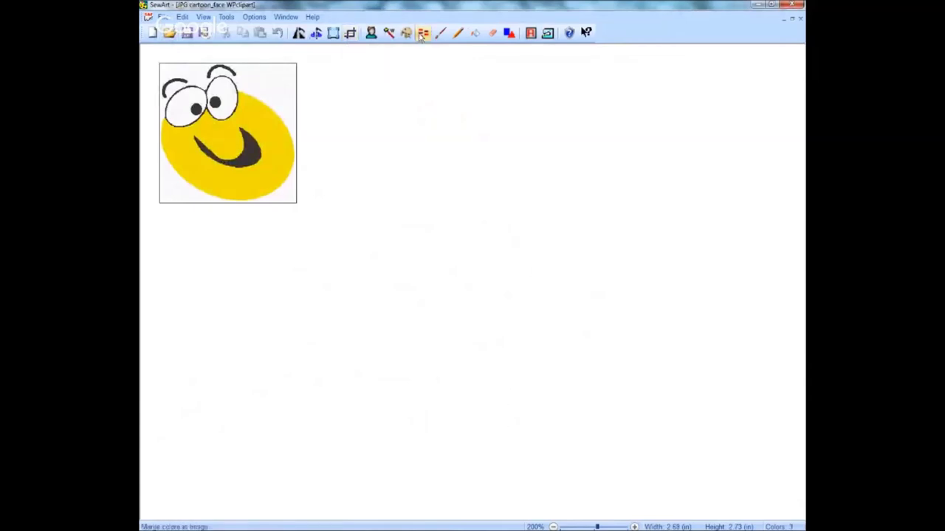
# Step: Test the background around the cartoon face by bucket-filling it with magenta, and undo the fill
pyautogui.click(475, 32)
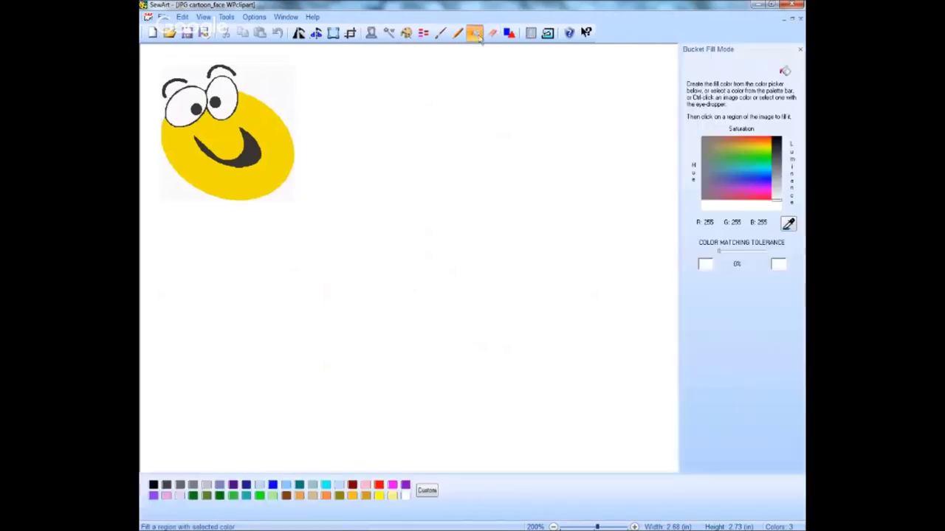
pyautogui.click(392, 485)
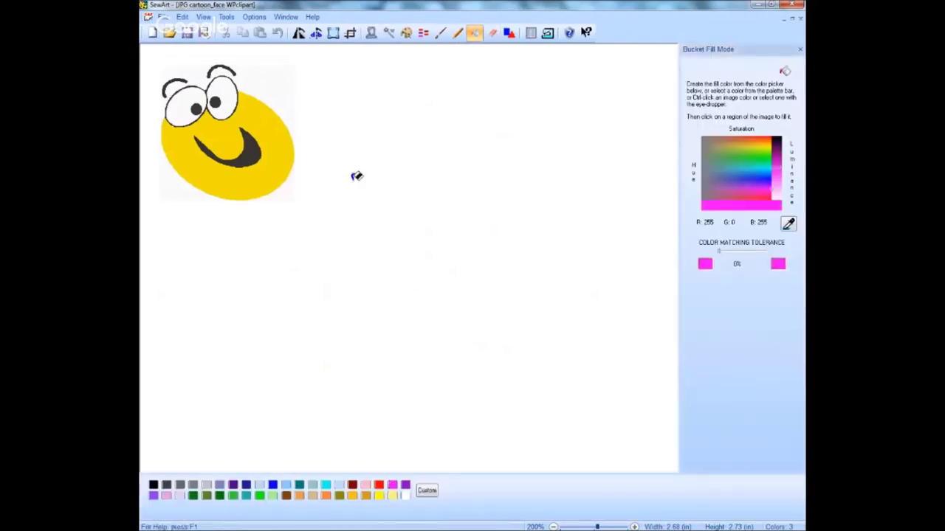
pyautogui.click(260, 85)
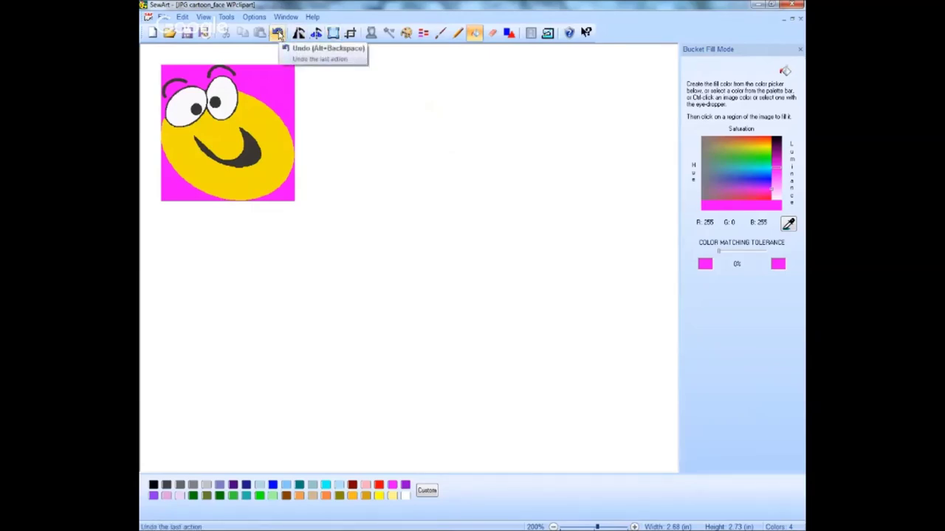
pyautogui.click(278, 33)
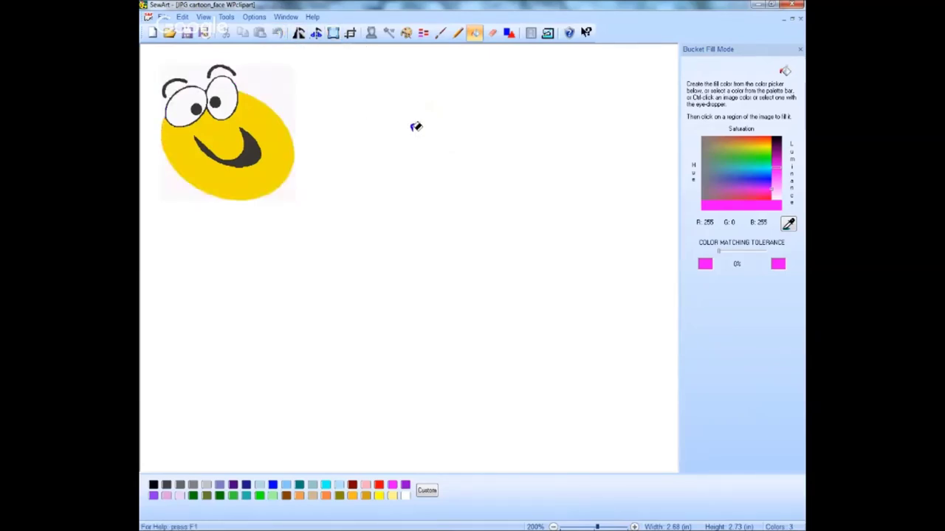
pyautogui.click(474, 32)
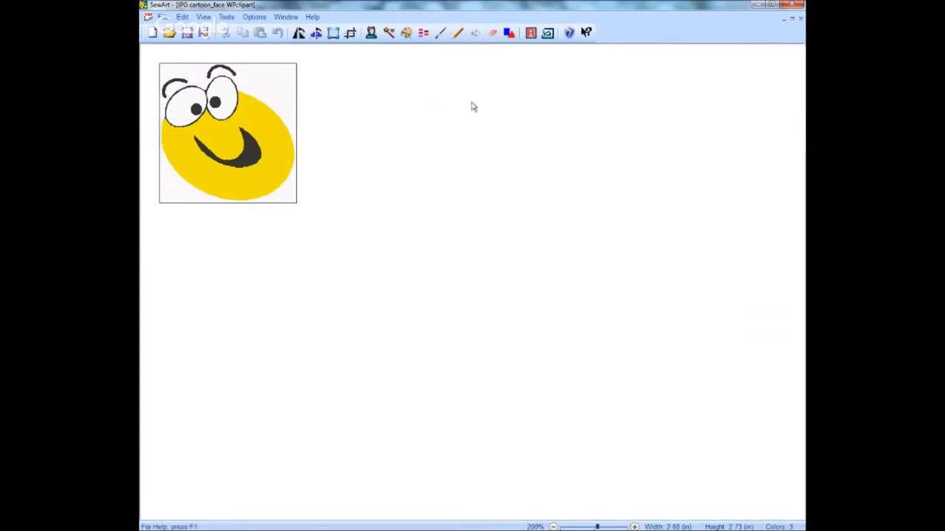
# Step: Resize the cartoon face image to a width of 3.8 in with the aspect ratio locked
pyautogui.click(333, 34)
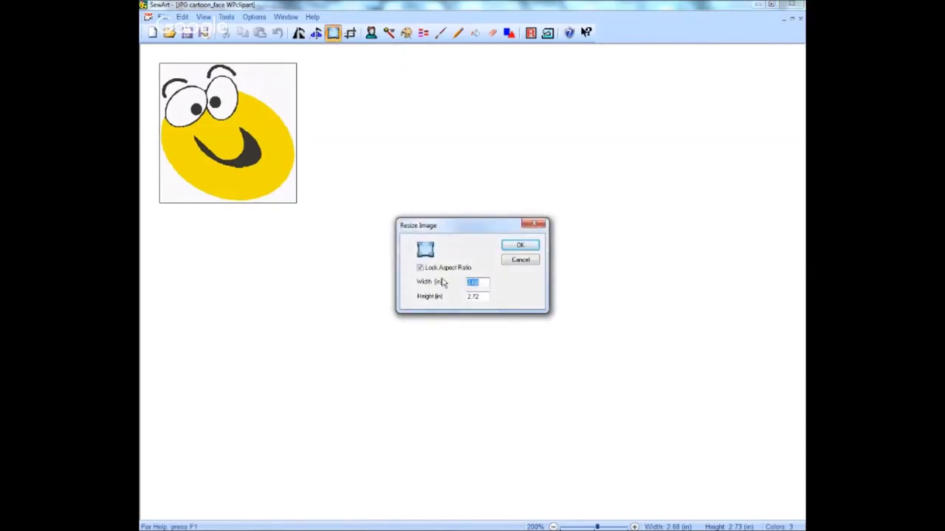
pyautogui.write('3.8')
pyautogui.click(520, 248)
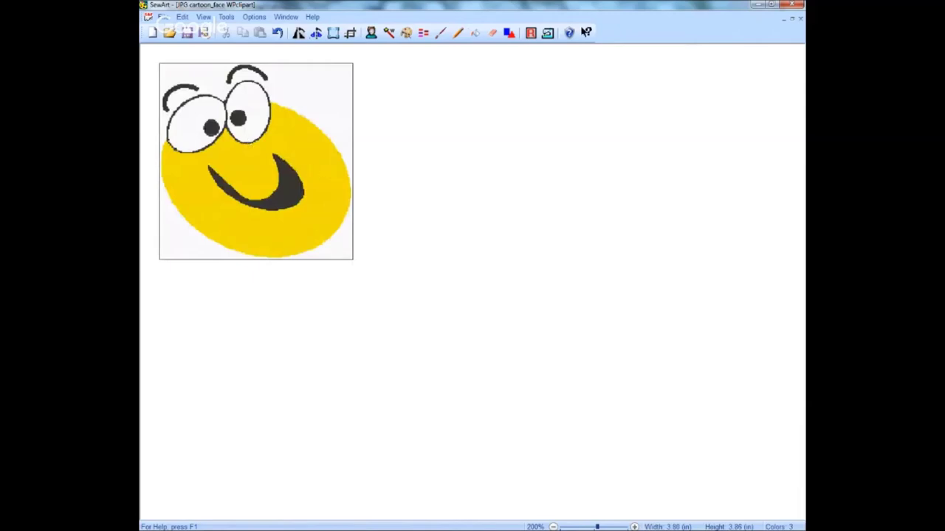
pyautogui.click(553, 527)
pyautogui.click(553, 527)
pyautogui.click(553, 527)
pyautogui.click(553, 527)
pyautogui.click(554, 527)
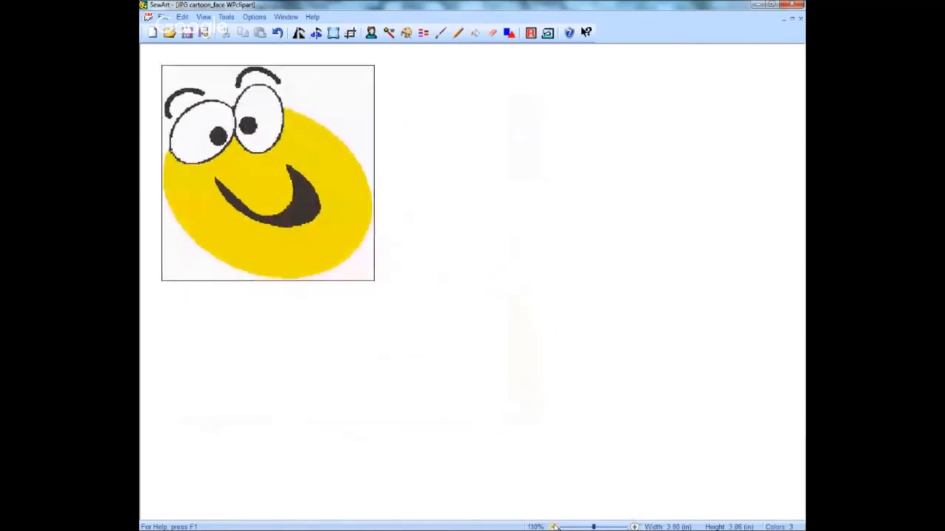
pyautogui.click(554, 527)
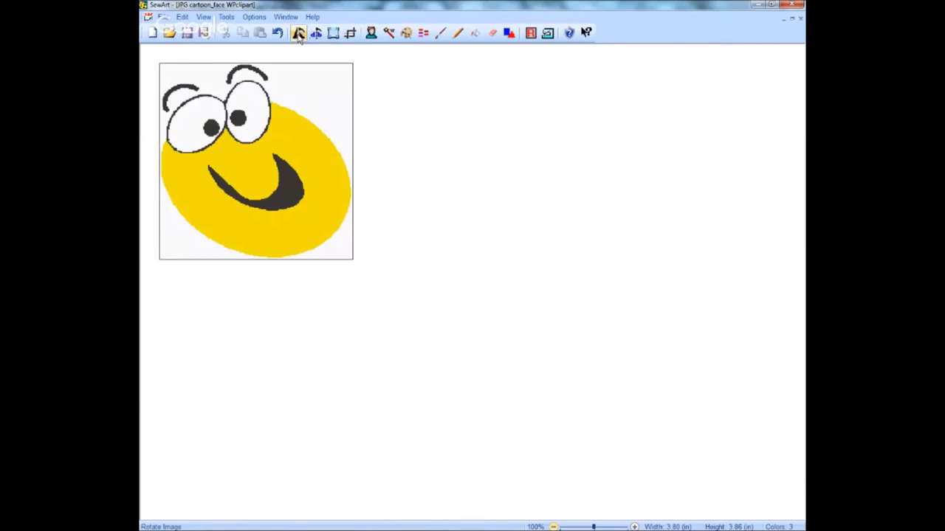
# Step: Rotate the cartoon face image in quarter turns until it is back in its original upright orientation
pyautogui.click(299, 37)
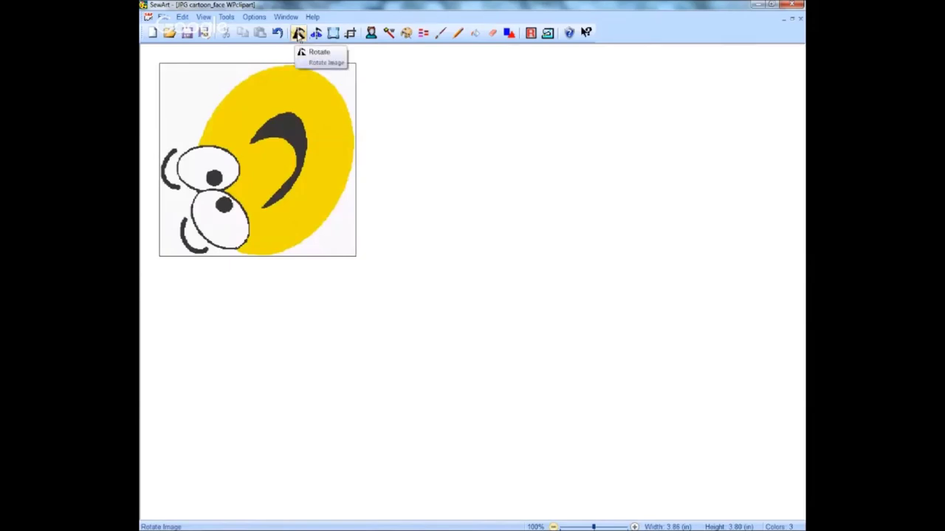
pyautogui.click(299, 37)
pyautogui.click(299, 36)
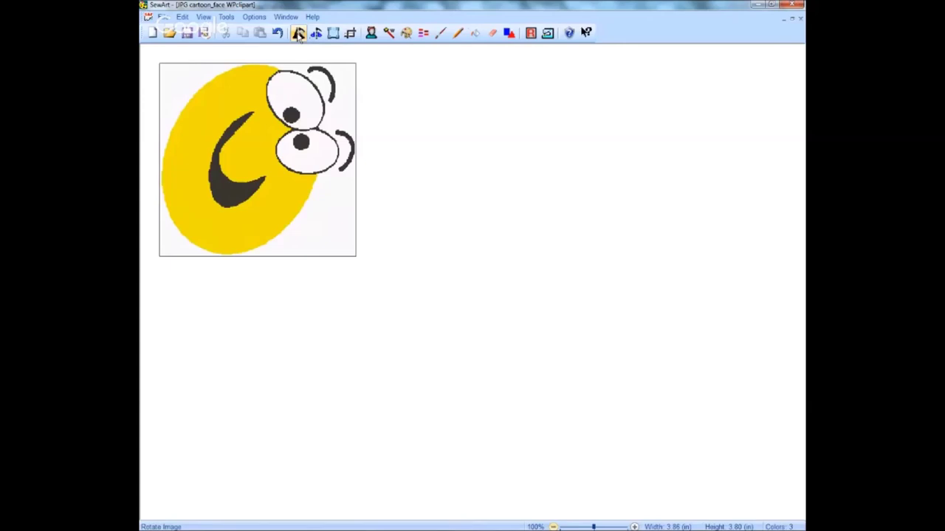
pyautogui.click(299, 37)
pyautogui.click(299, 37)
pyautogui.click(298, 36)
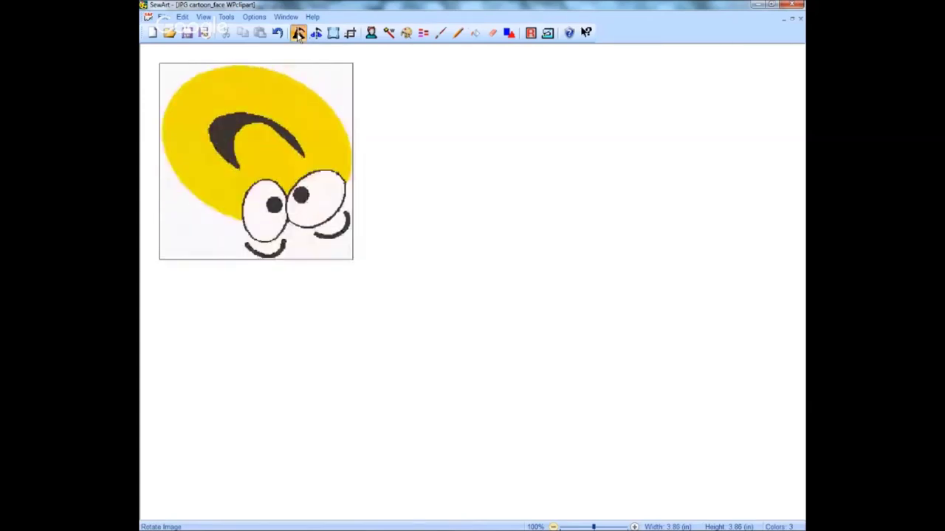
pyautogui.click(299, 37)
pyautogui.click(299, 35)
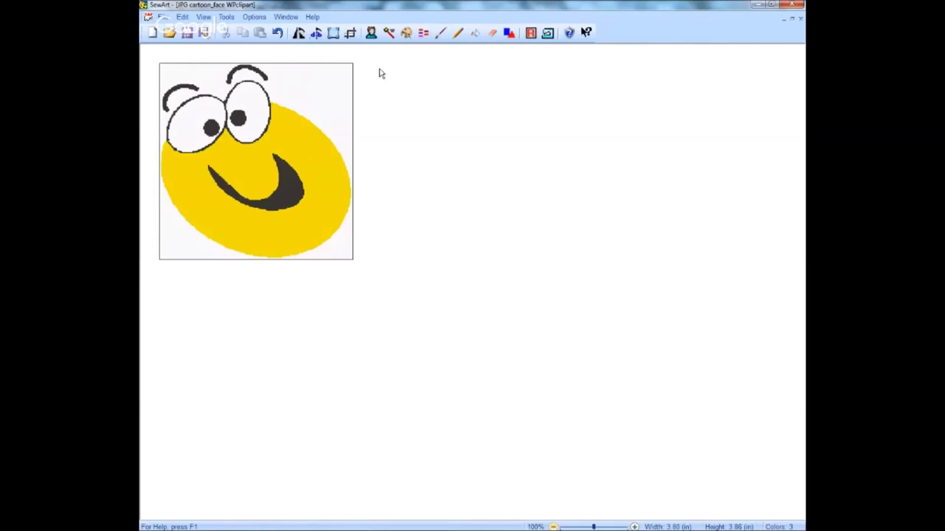
# Step: Save the cartoon face as the TIFF "JPG cartoon_face WPclipart" in the "Images ready for digitizing" folder and close it
pyautogui.click(163, 18)
pyautogui.click(181, 75)
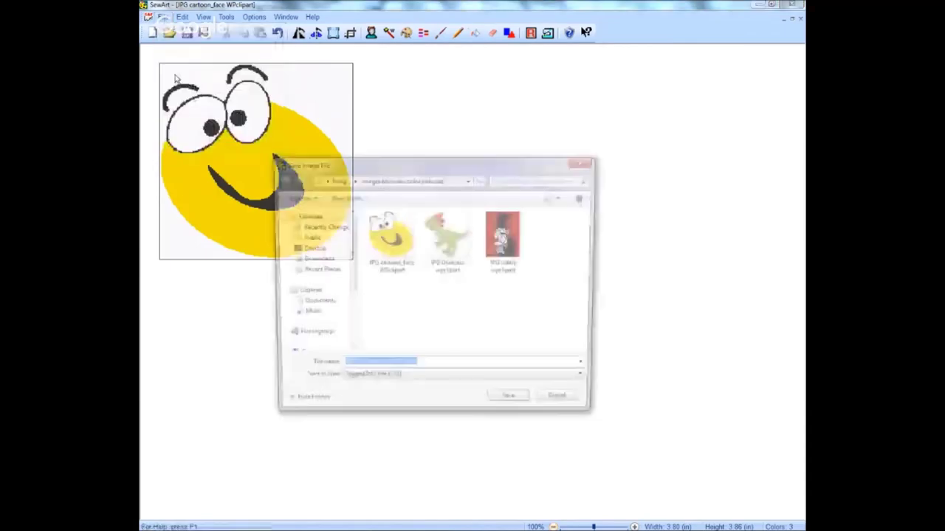
pyautogui.click(336, 179)
pyautogui.click(449, 236)
pyautogui.doubleClick(448, 236)
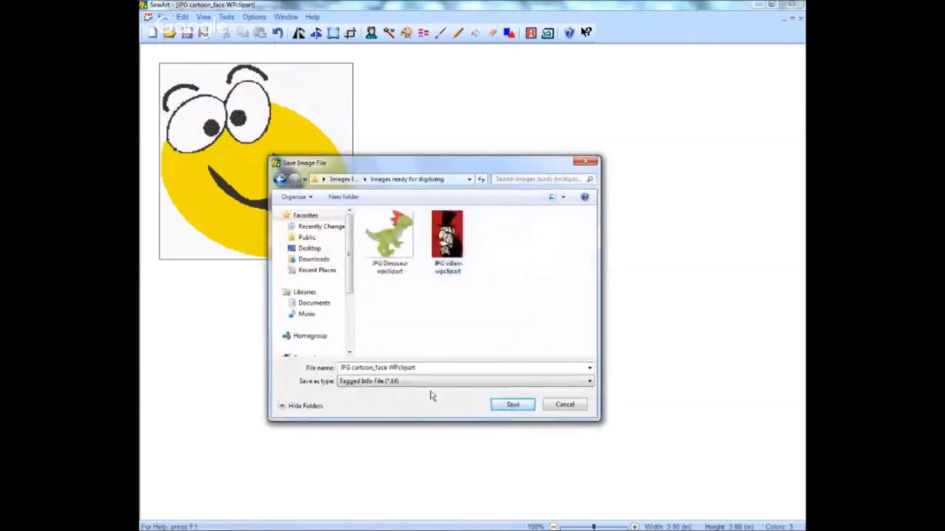
pyautogui.click(512, 406)
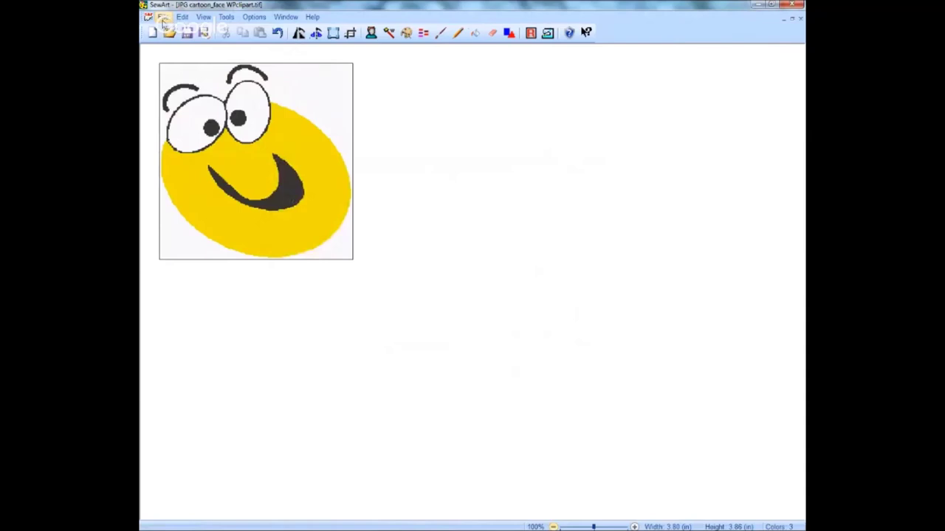
pyautogui.click(163, 18)
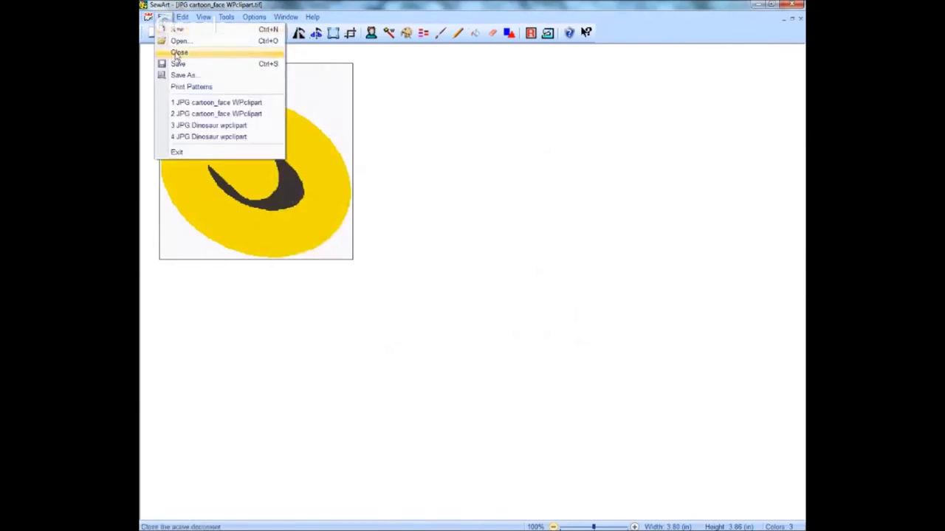